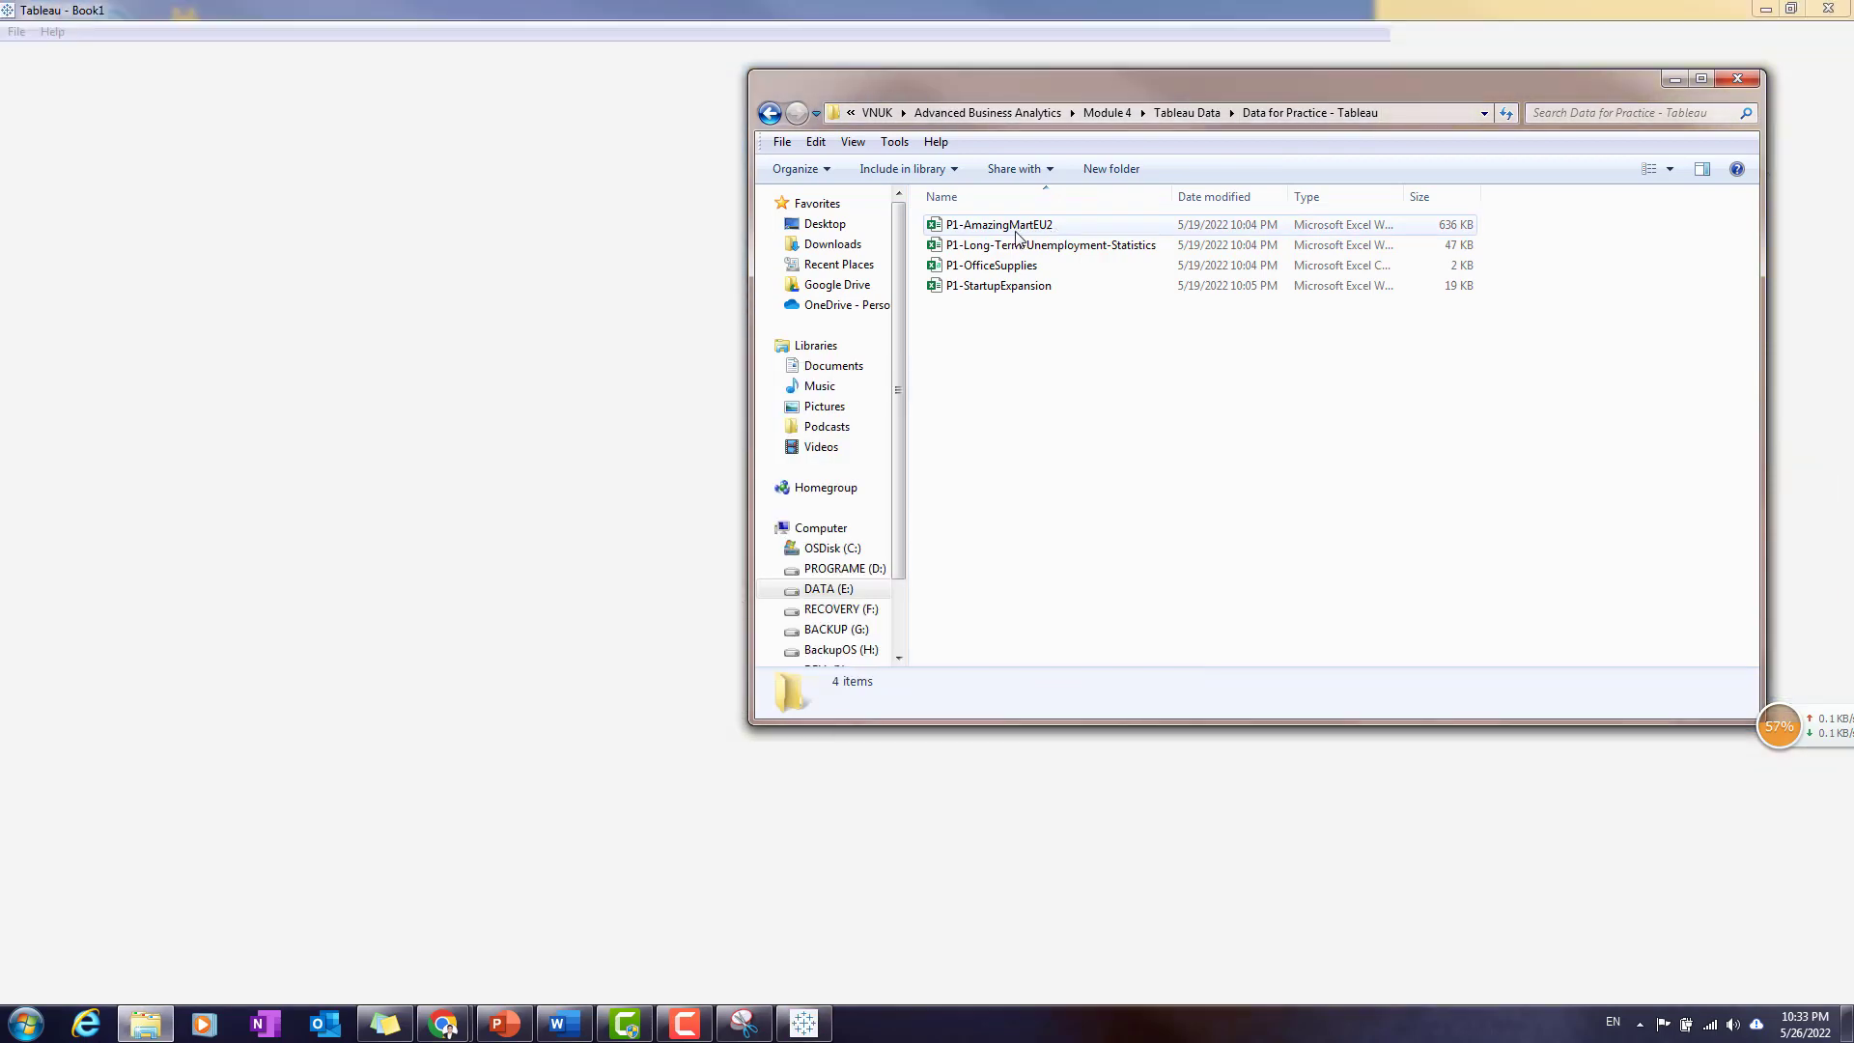
- Open the P1-AmazingMartEU2 workbook in Excel and look through its ListOfOrders, OrderBreakdown and SalesTargets sheets
{"action": "double_click", "coordinate": [1072, 225]}
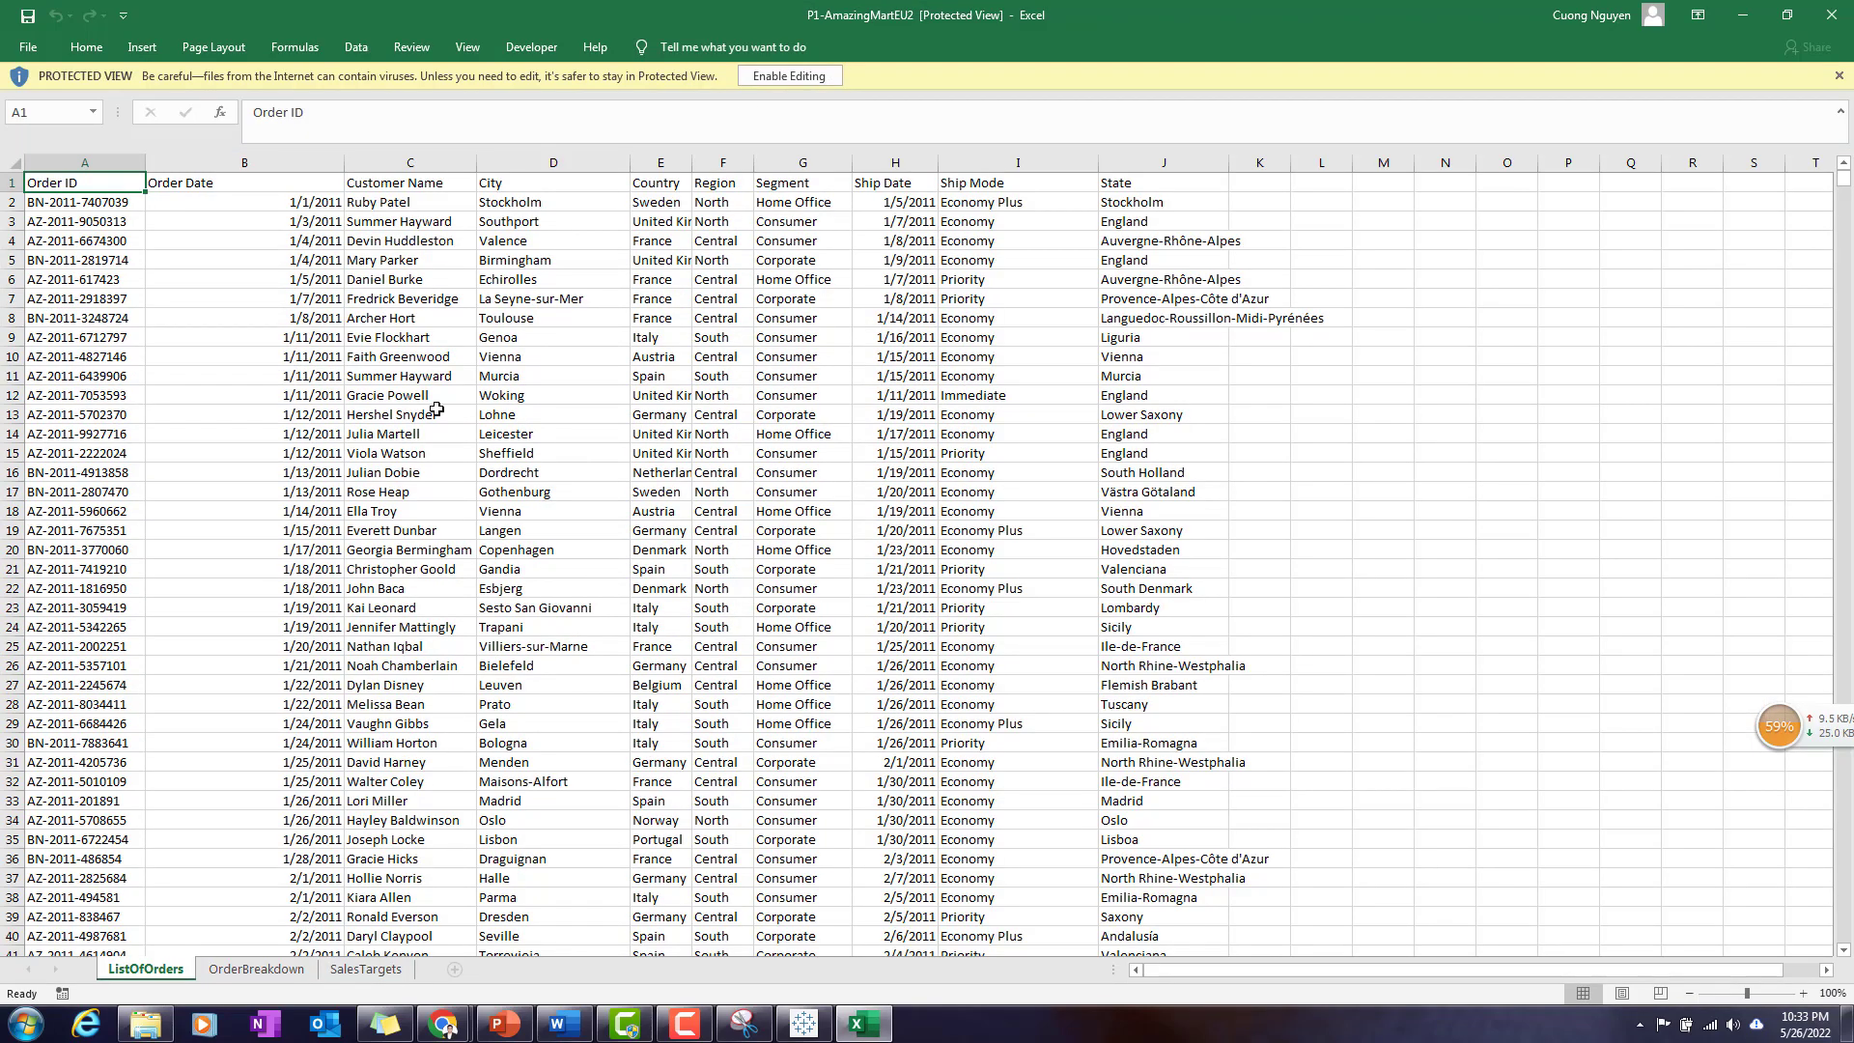
{"action": "left_click", "coordinate": [337, 626]}
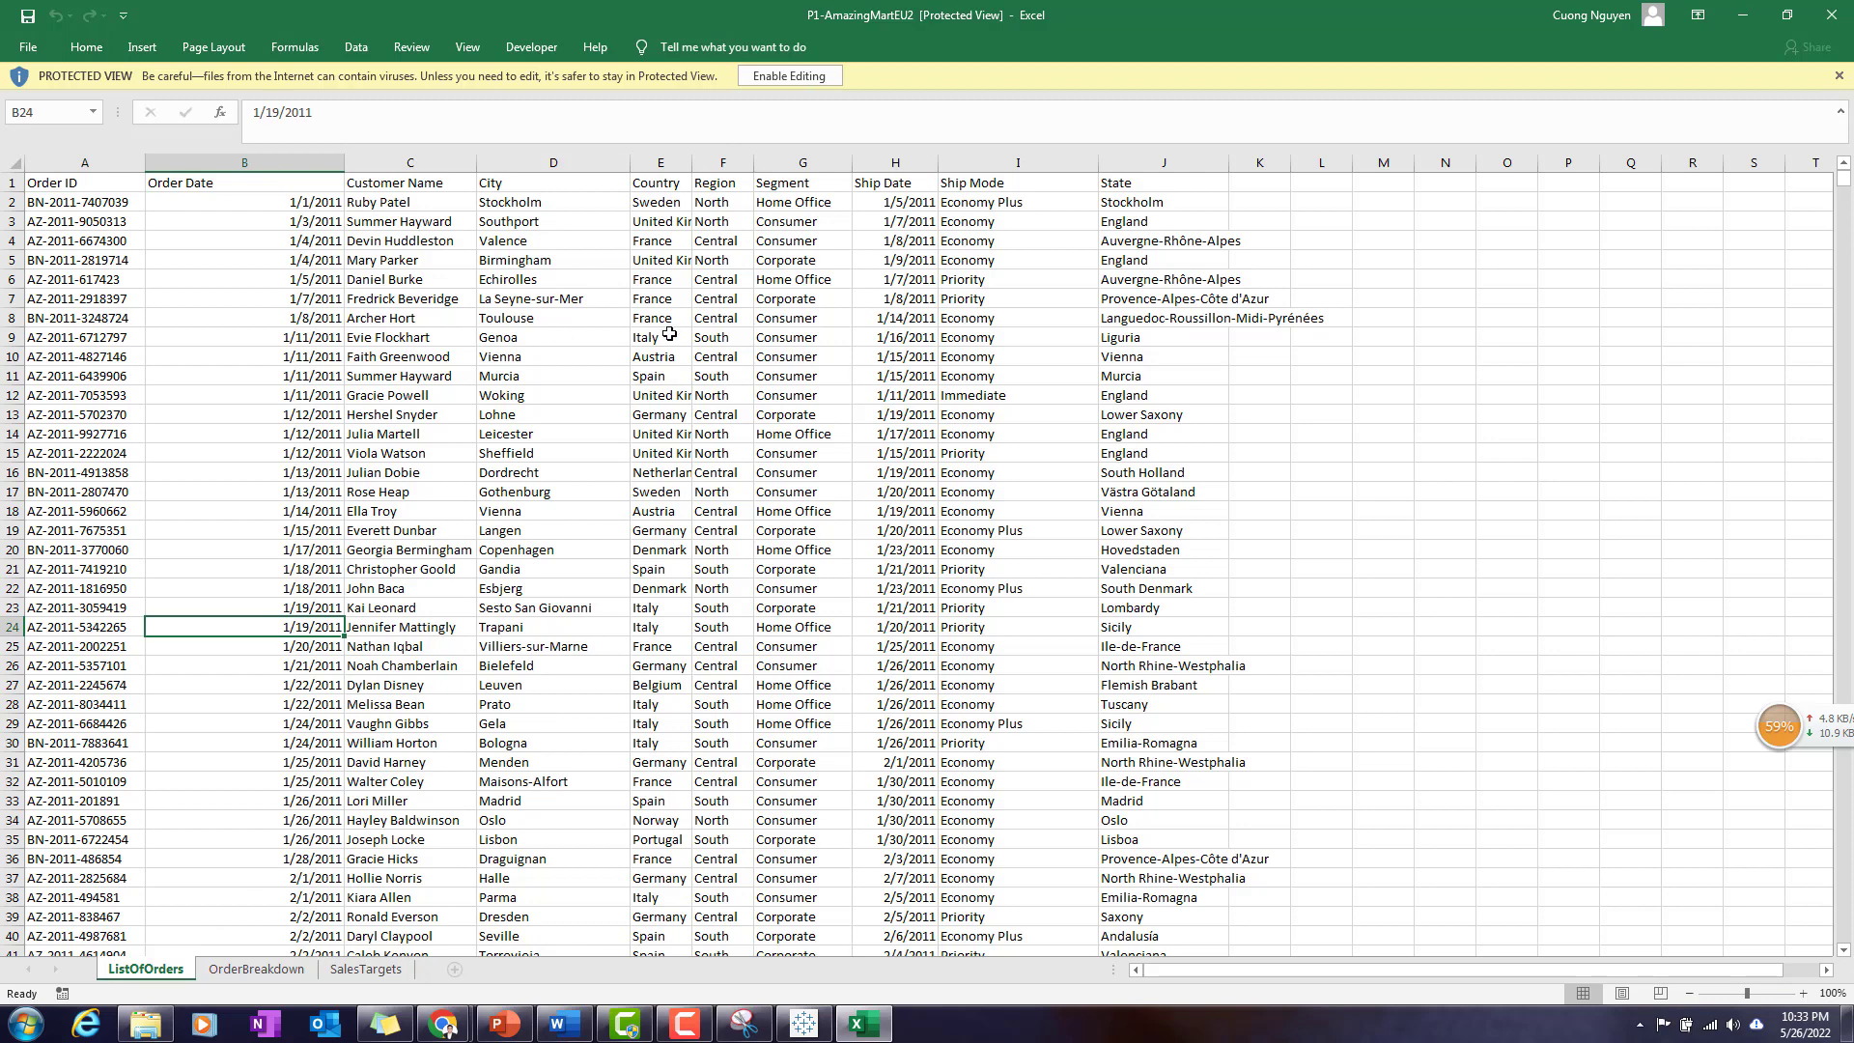
{"action": "left_click", "coordinate": [375, 362]}
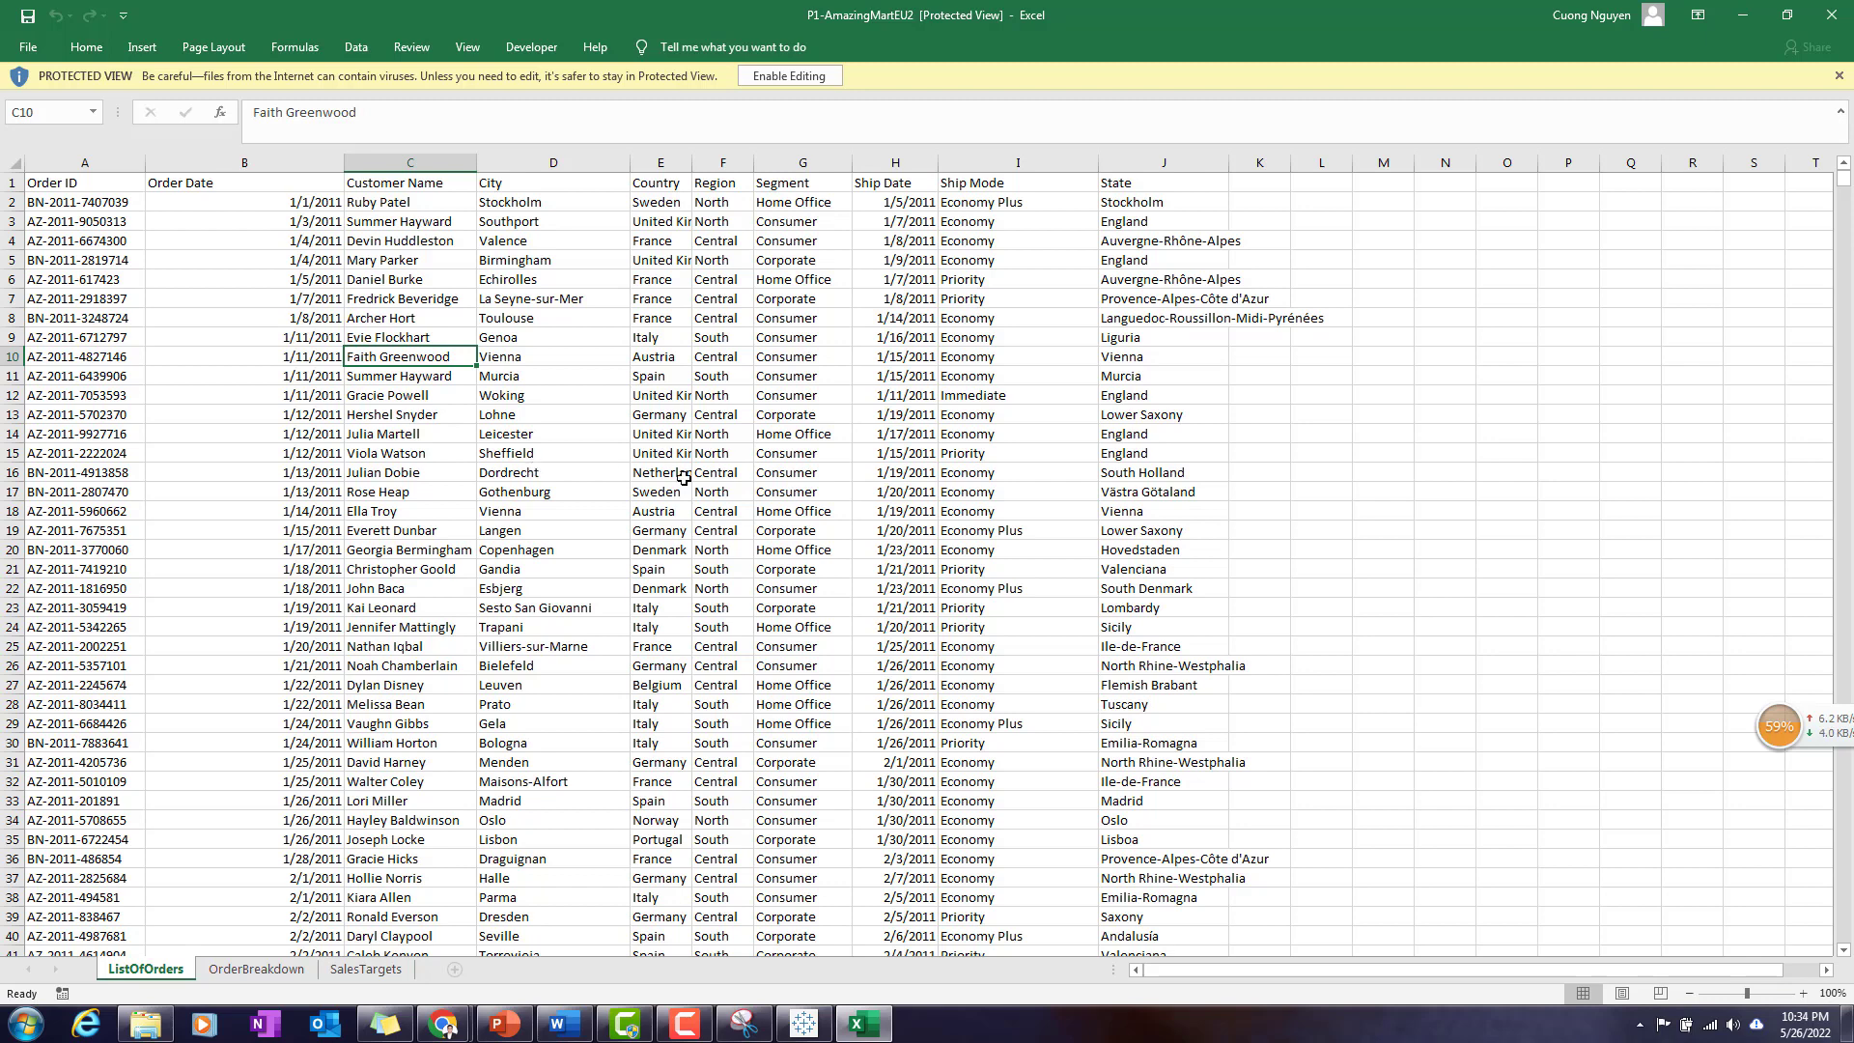
{"action": "left_click_drag", "start_coordinate": [84, 189], "coordinate": [429, 338]}
{"action": "left_click", "coordinate": [748, 392]}
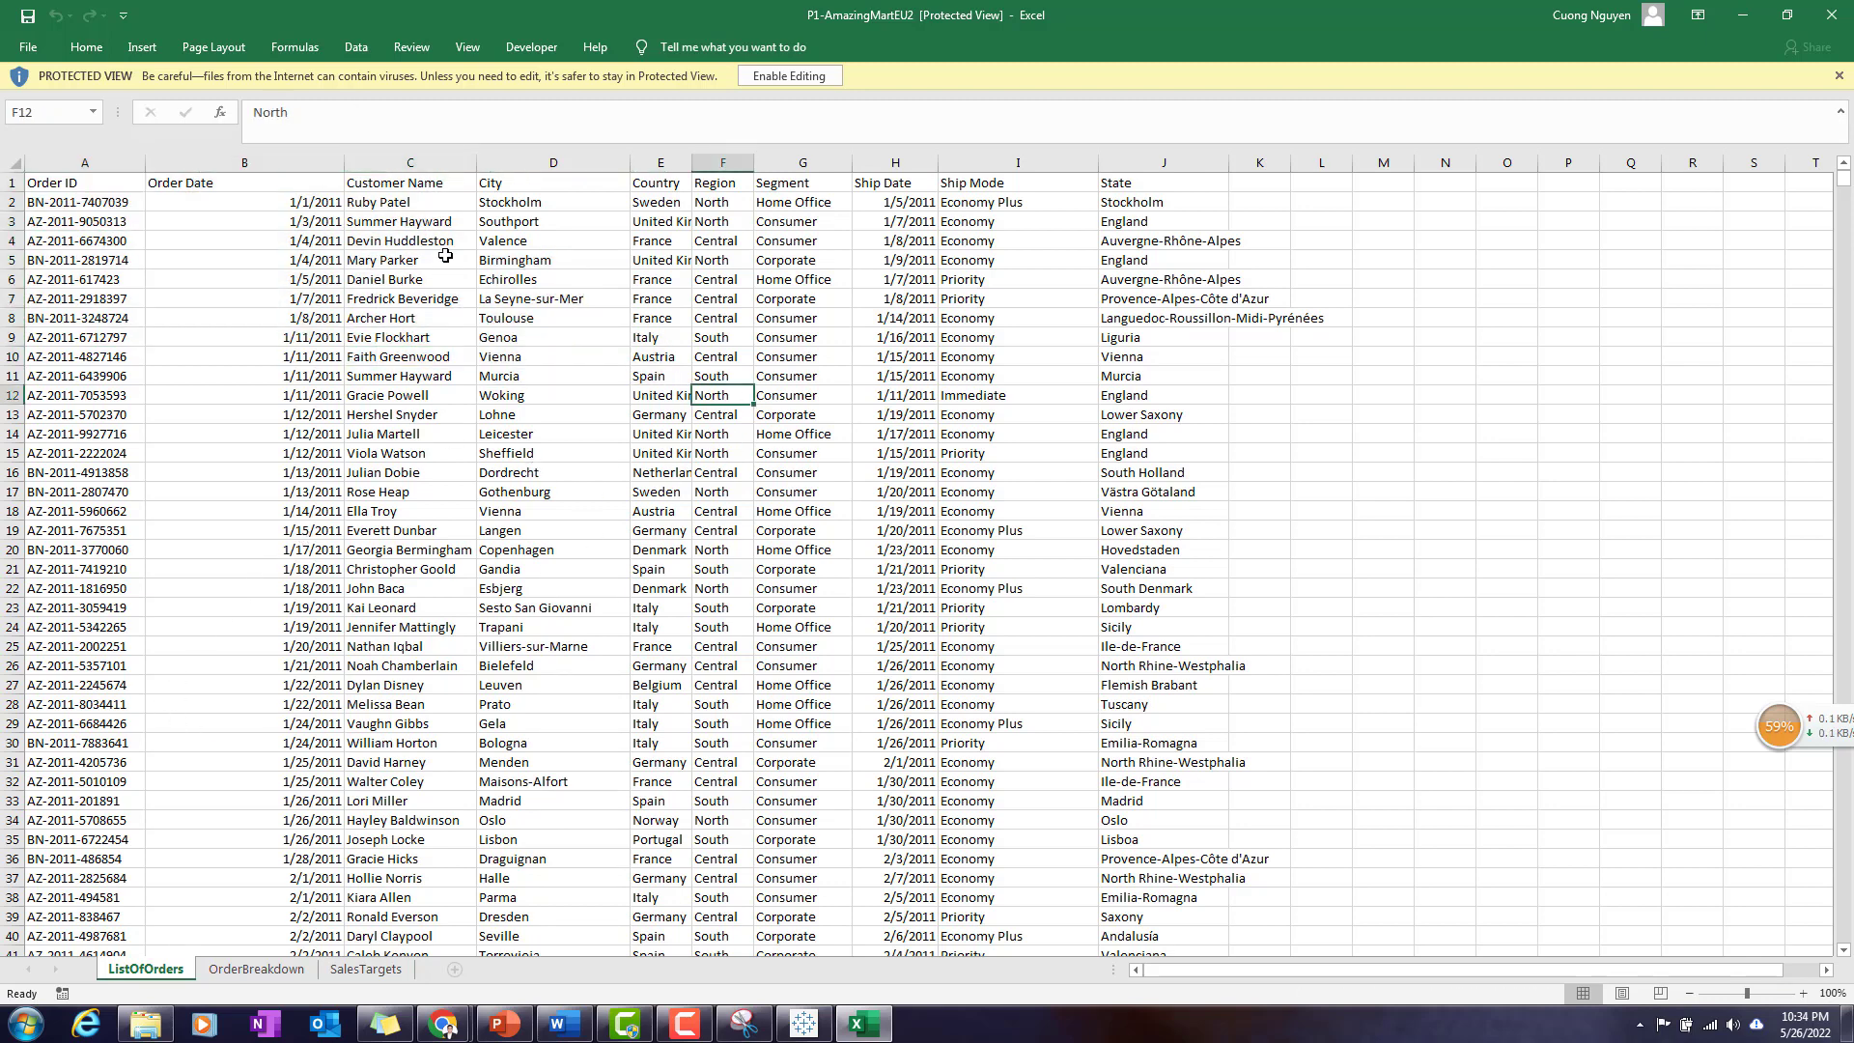
{"action": "left_click", "coordinate": [271, 971]}
{"action": "left_click", "coordinate": [367, 971]}
{"action": "left_click", "coordinate": [265, 972]}
{"action": "left_click", "coordinate": [164, 976]}
{"action": "left_click", "coordinate": [263, 971]}
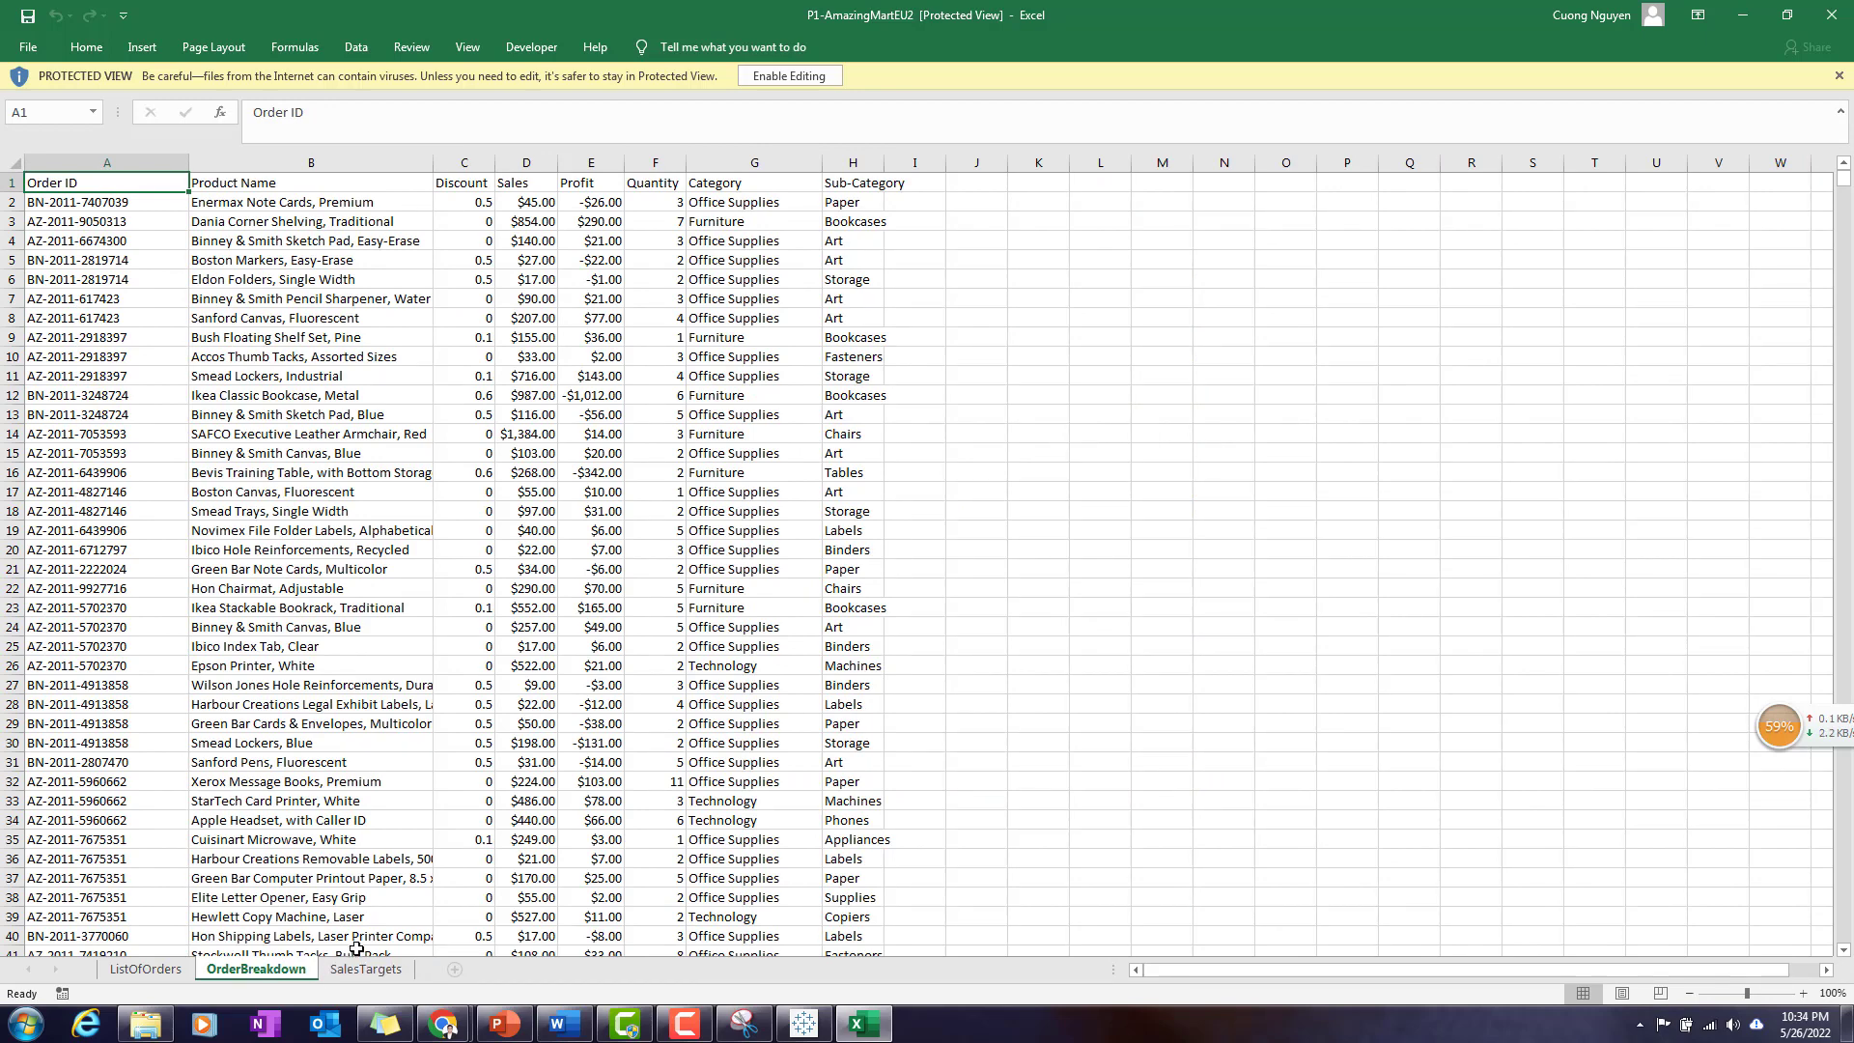
{"action": "left_click", "coordinate": [145, 971]}
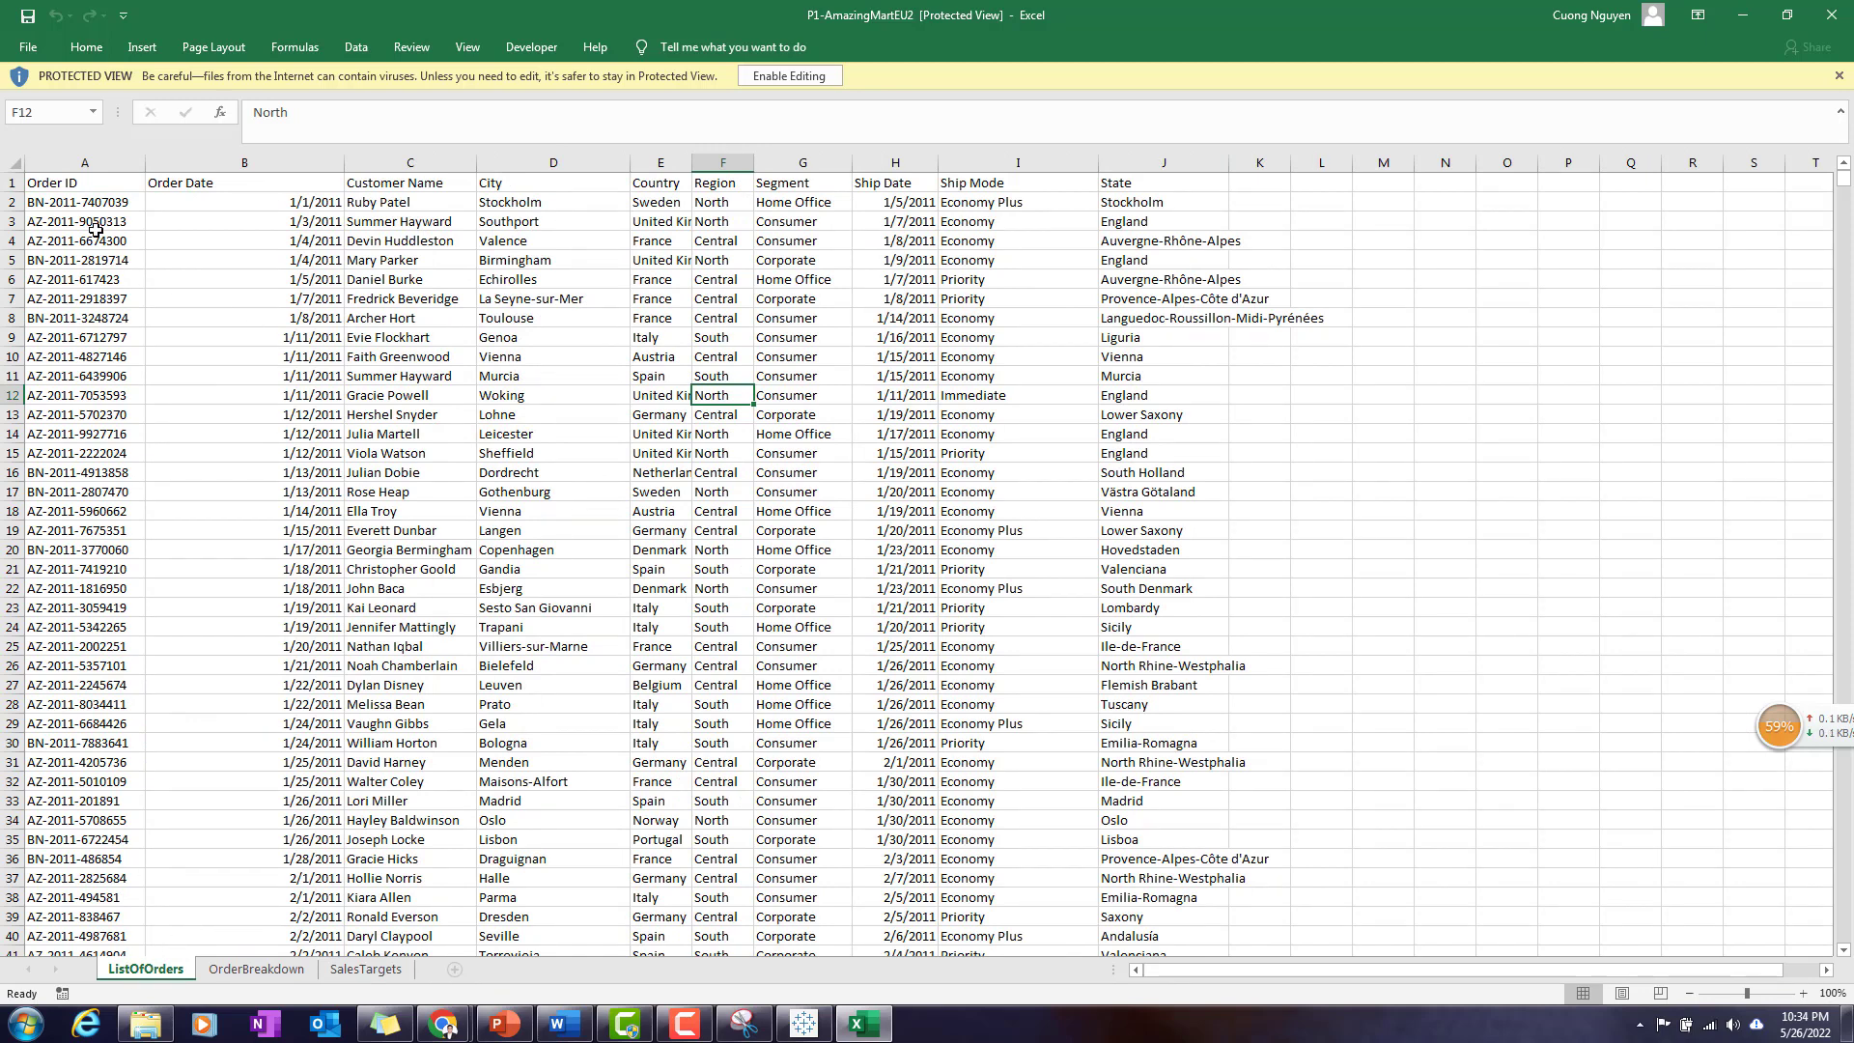
- Examine the first order record in ListOfOrders, covering its order, customer, location, segment and ship date fields
{"action": "left_click_drag", "start_coordinate": [97, 206], "coordinate": [418, 206]}
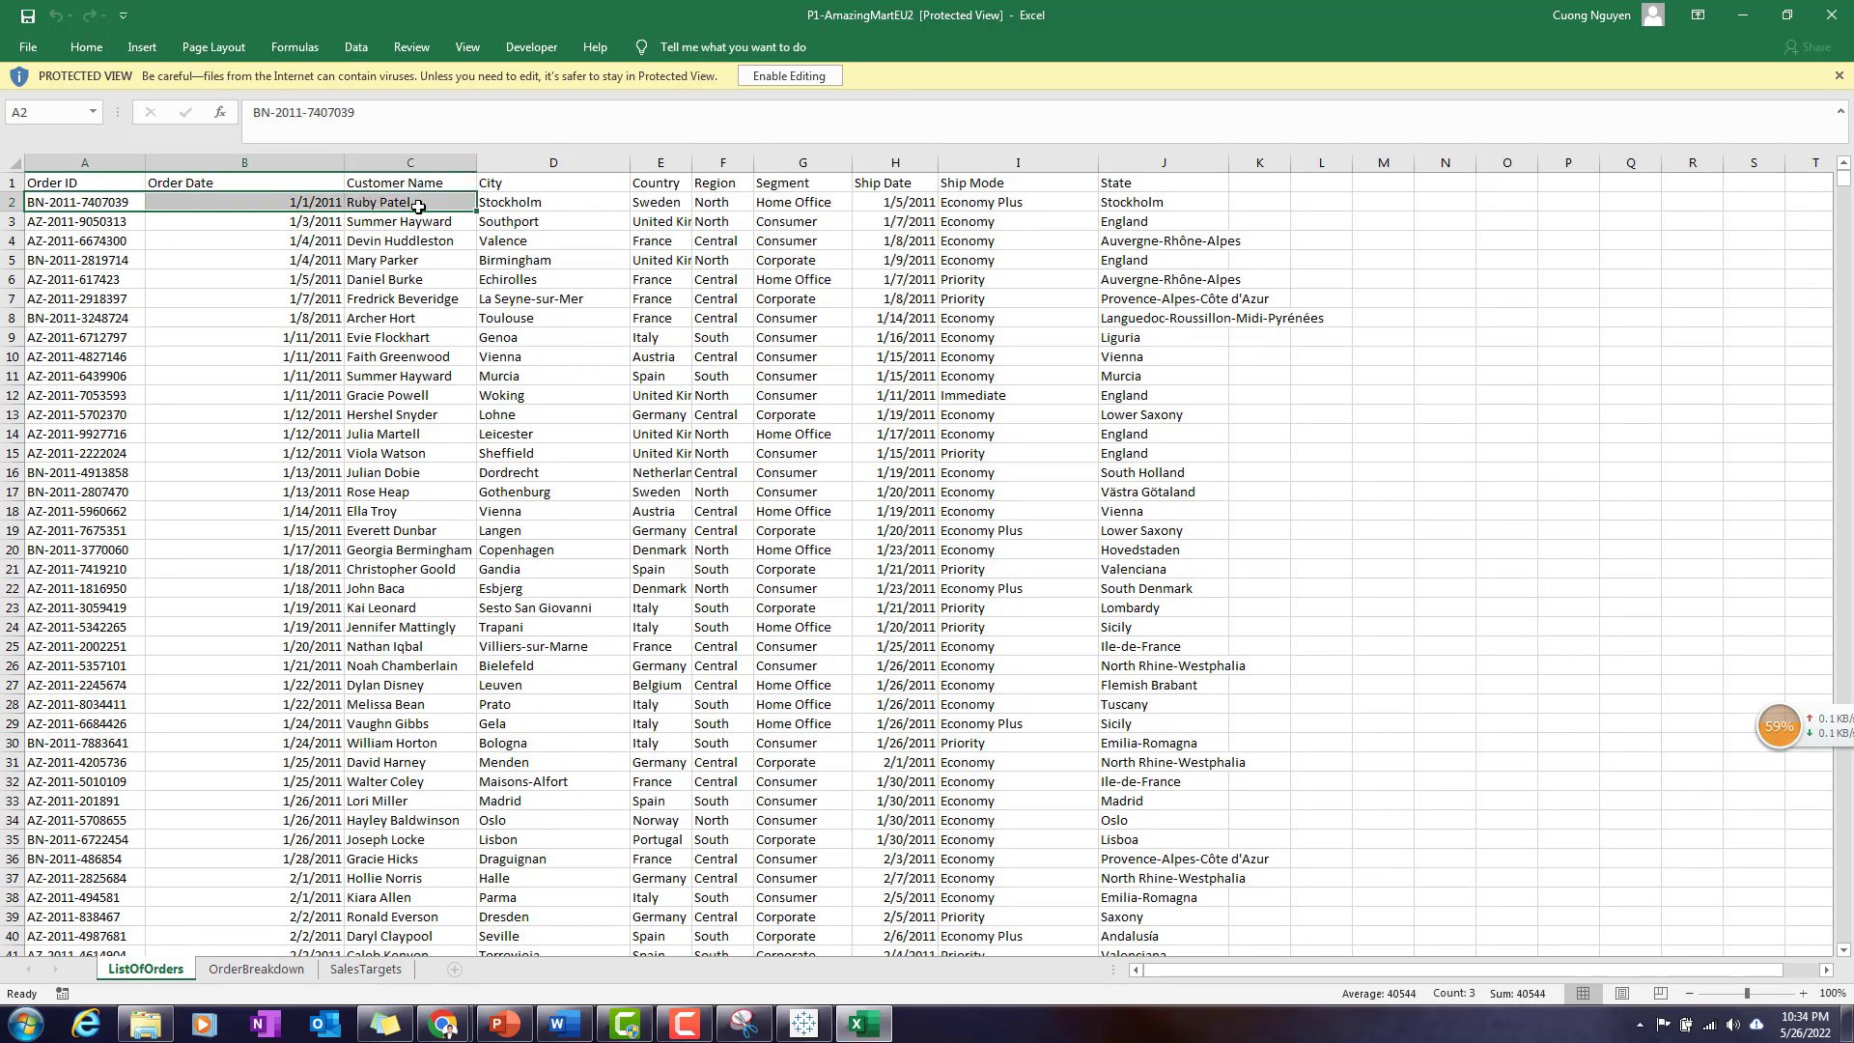
{"action": "left_click", "coordinate": [296, 212]}
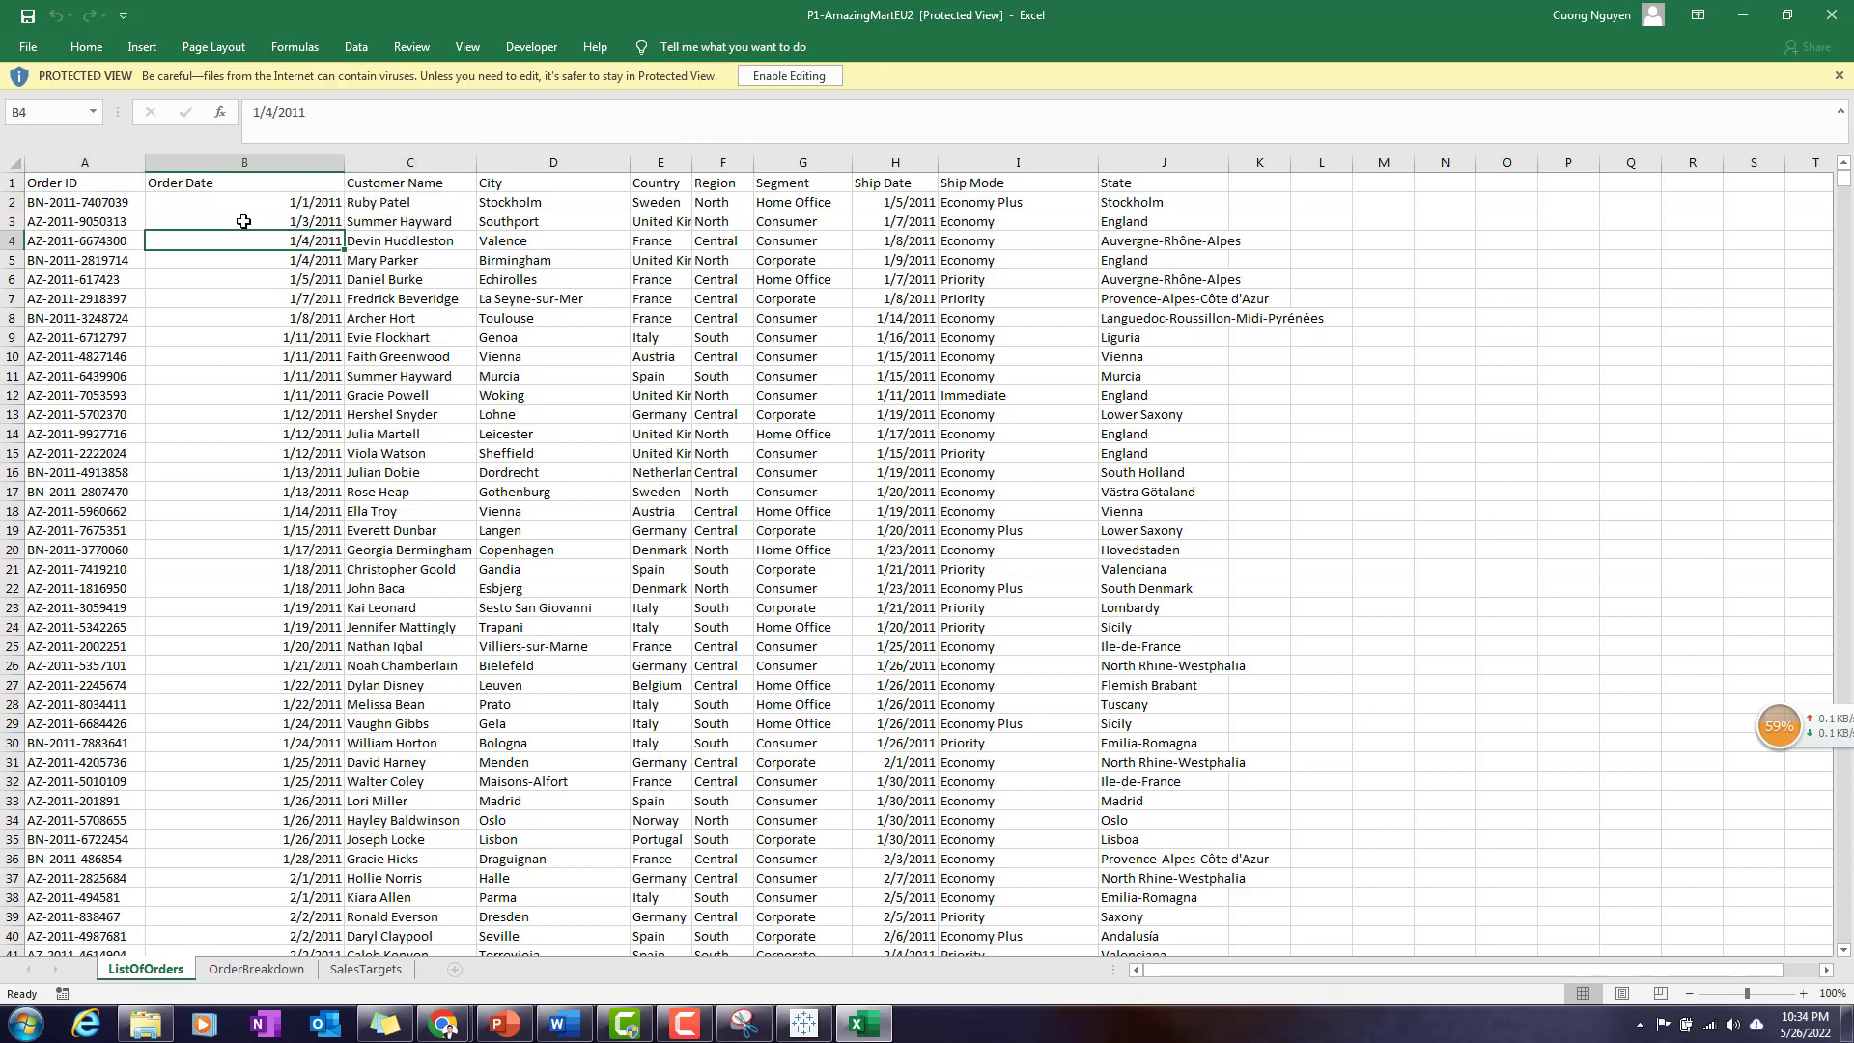
{"action": "left_click", "coordinate": [450, 206]}
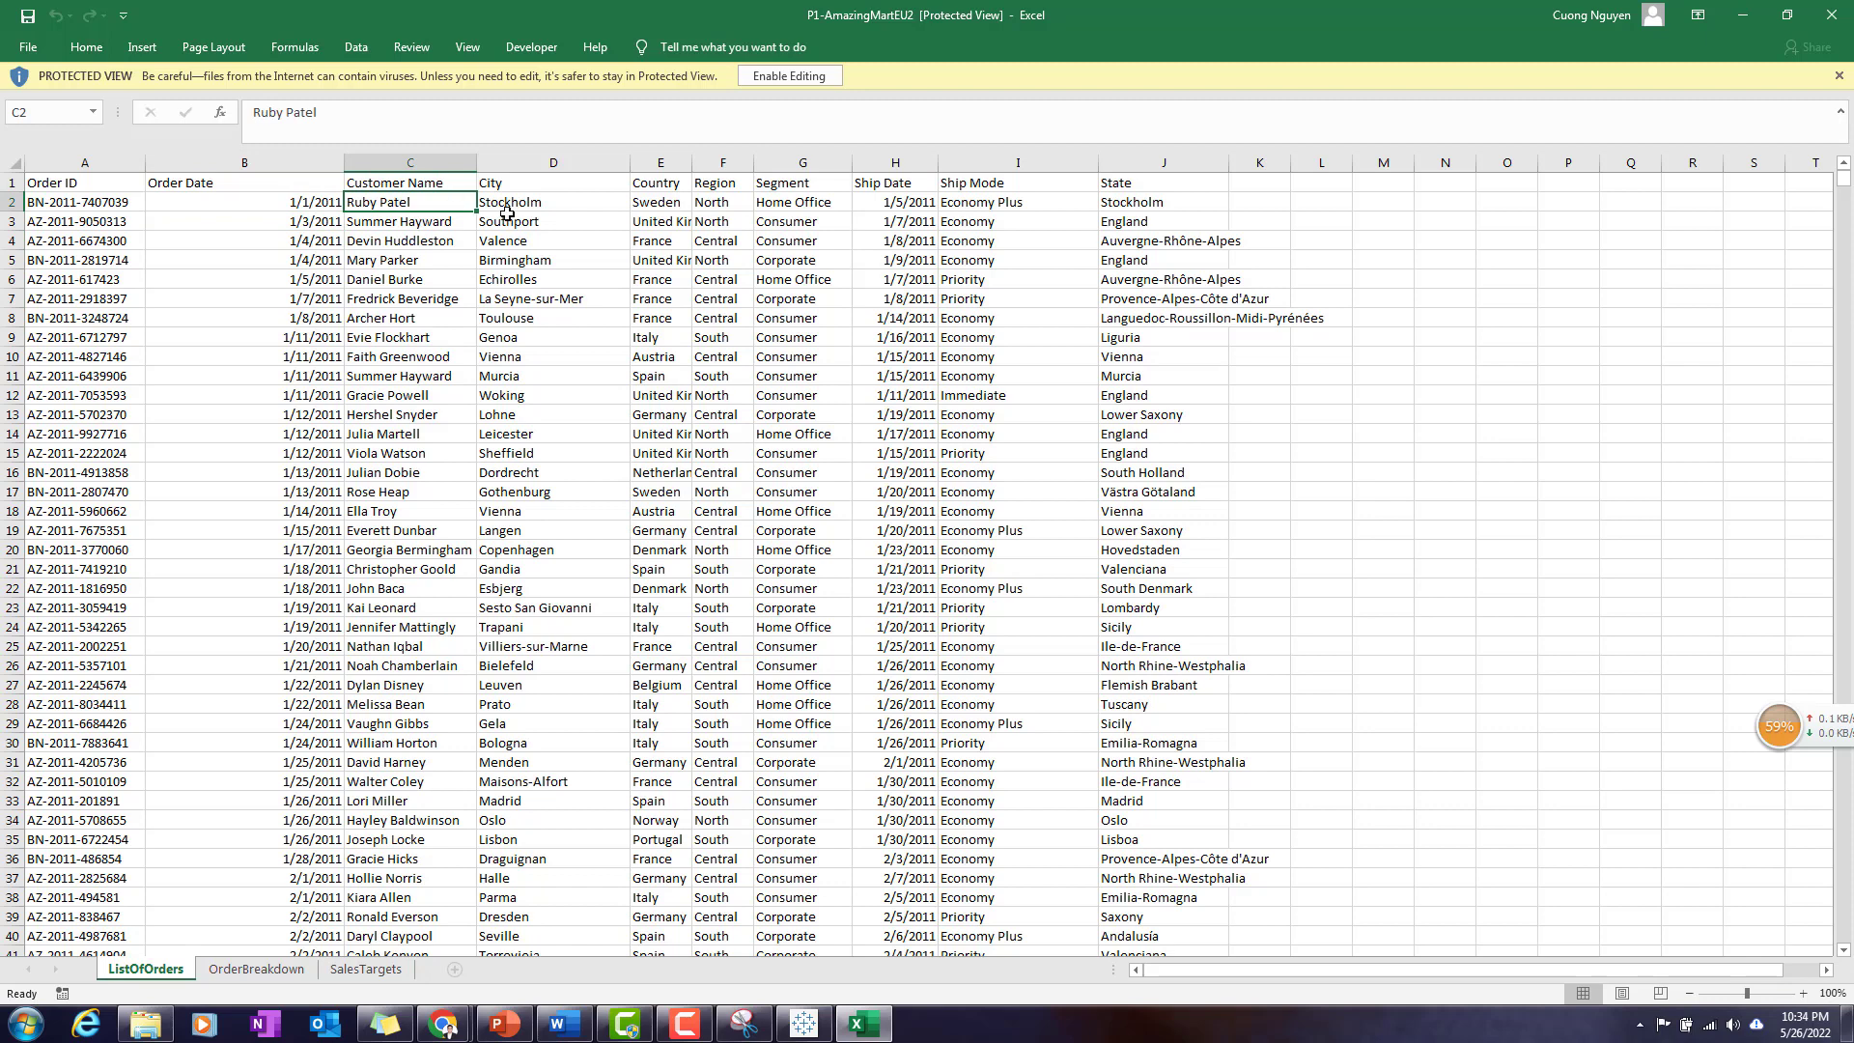
{"action": "left_click_drag", "start_coordinate": [515, 210], "coordinate": [807, 210]}
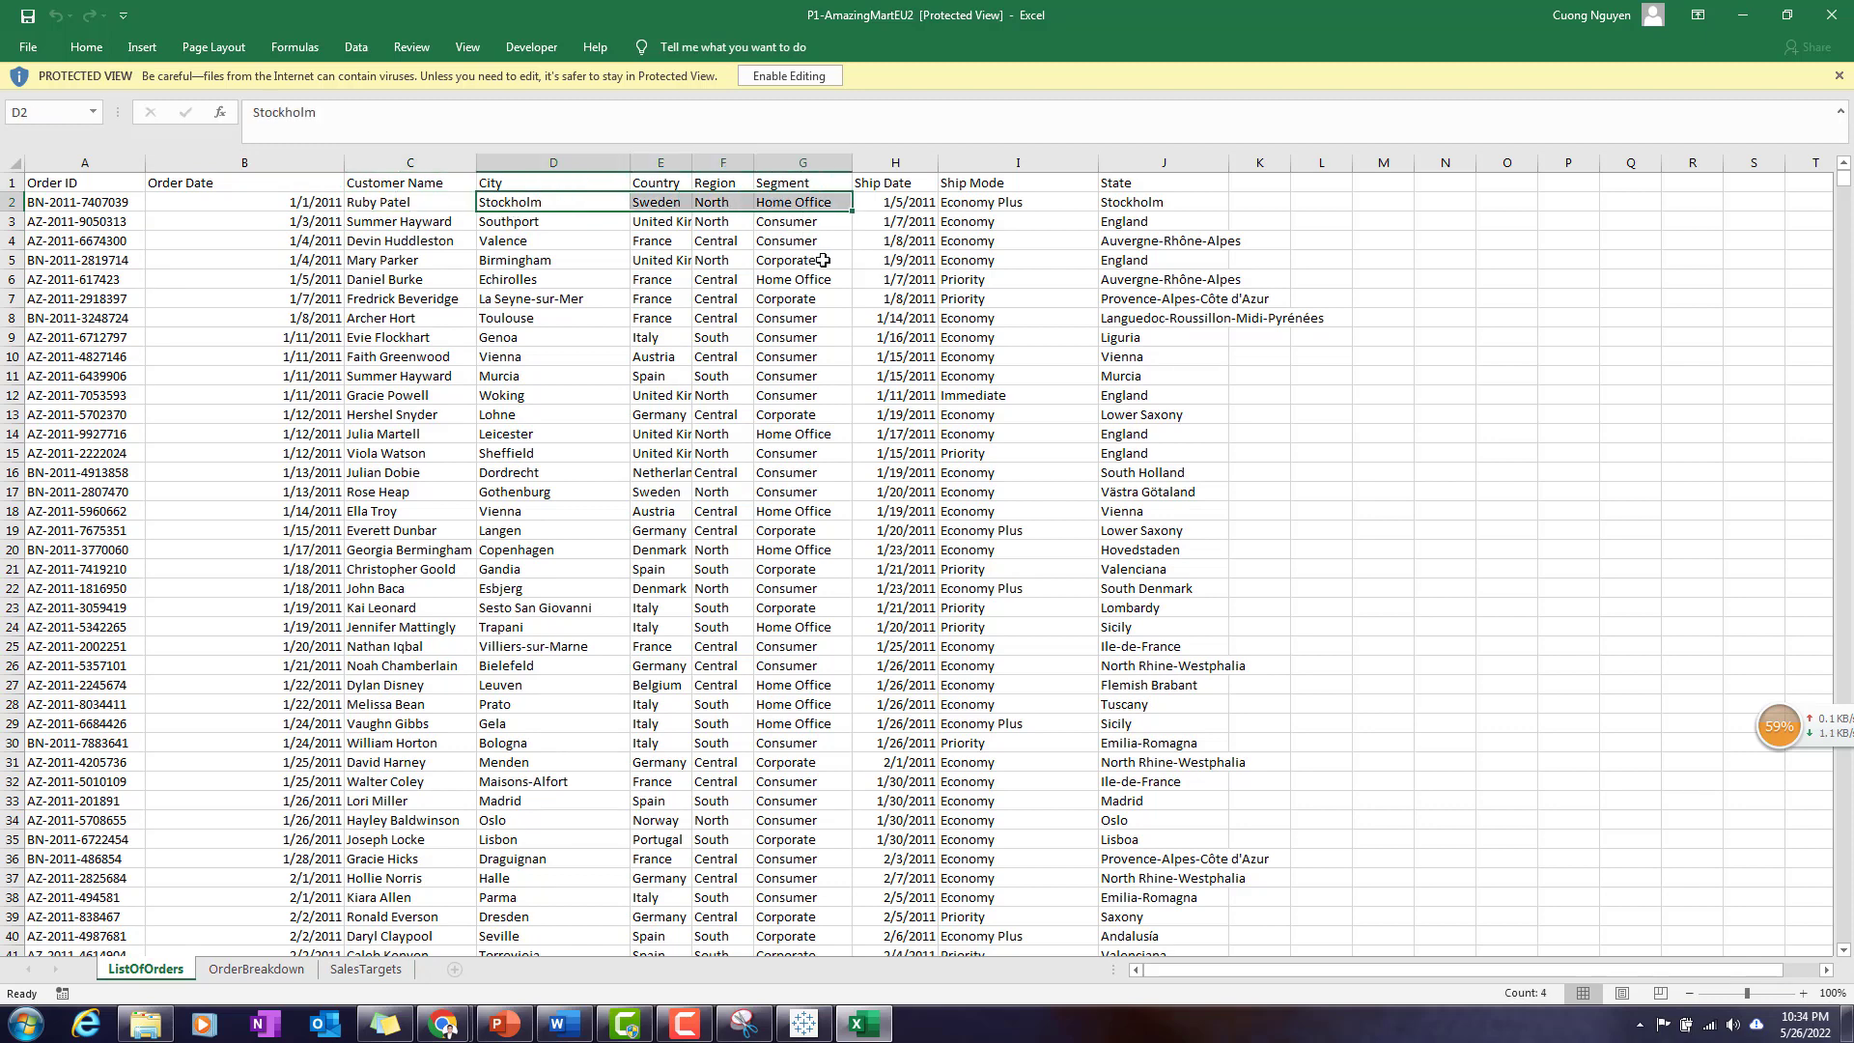
{"action": "left_click", "coordinate": [898, 207]}
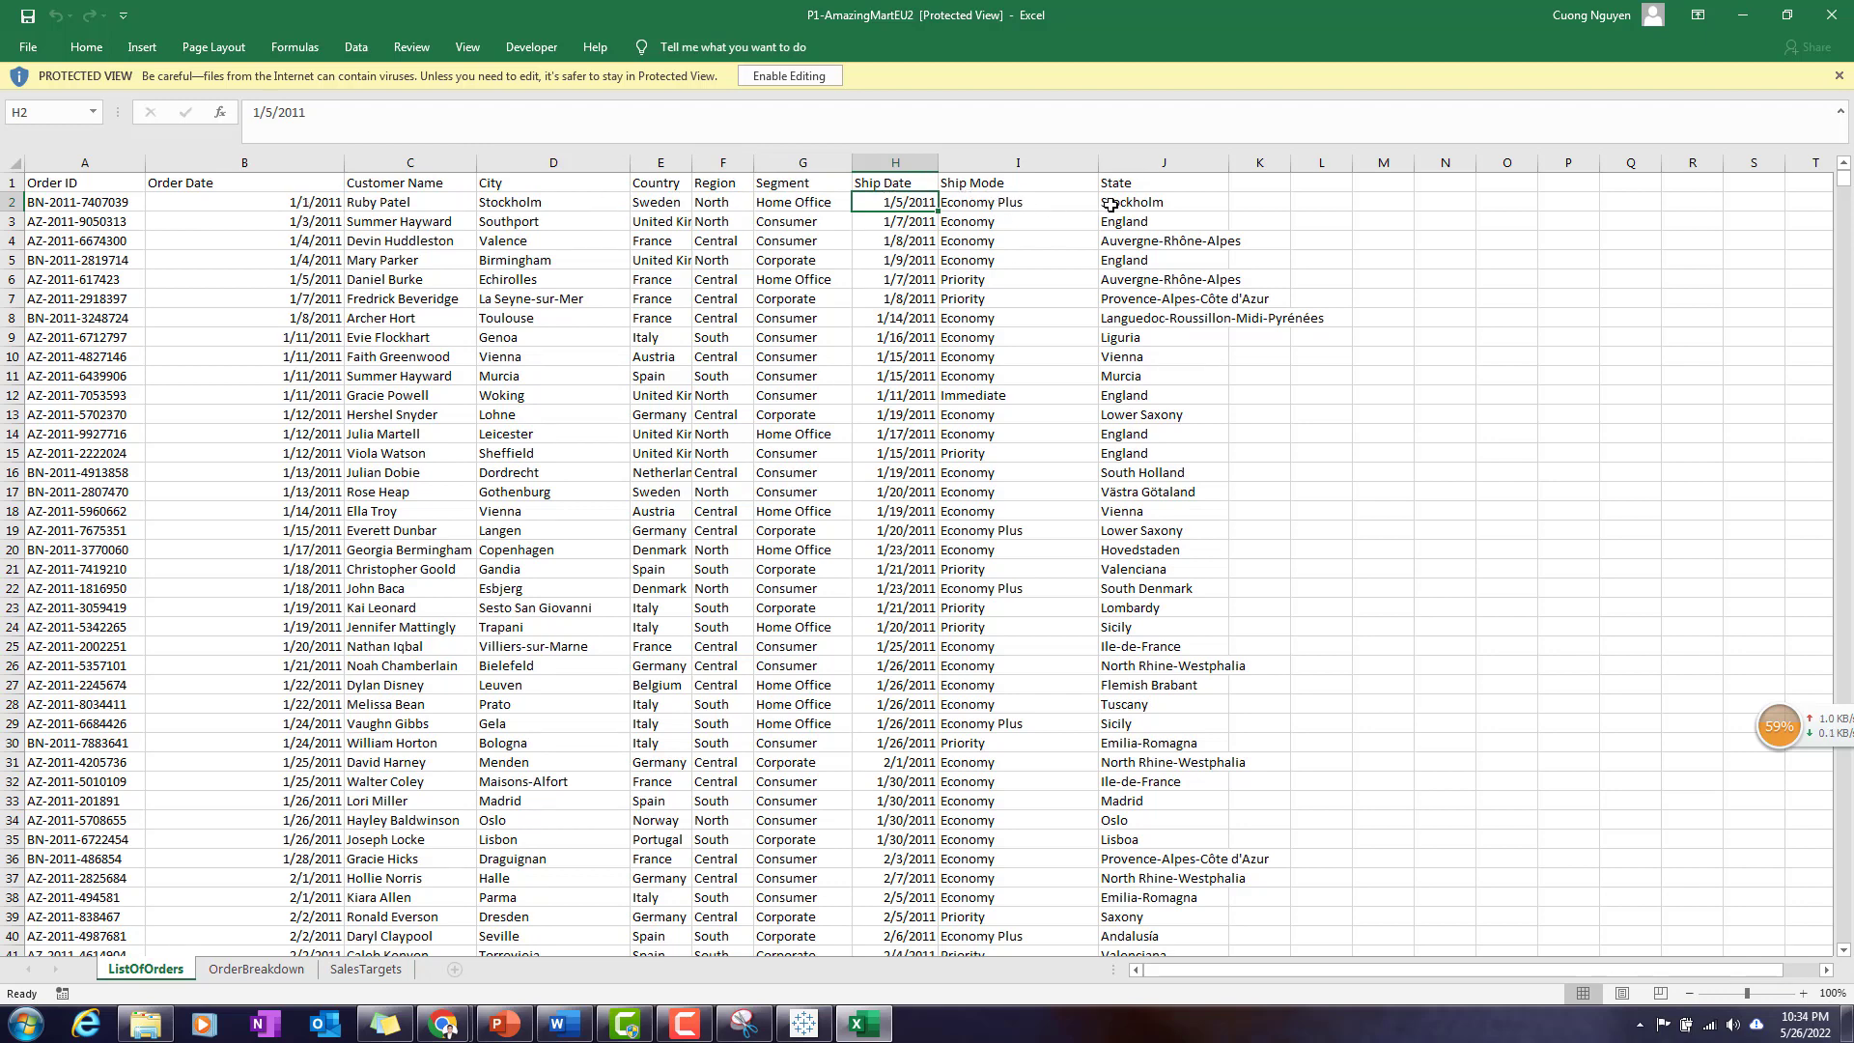
- Compare the Order IDs in ListOfOrders with those in OrderBreakdown, including the repeated ID in rows 5 and 6
{"action": "left_click", "coordinate": [256, 969]}
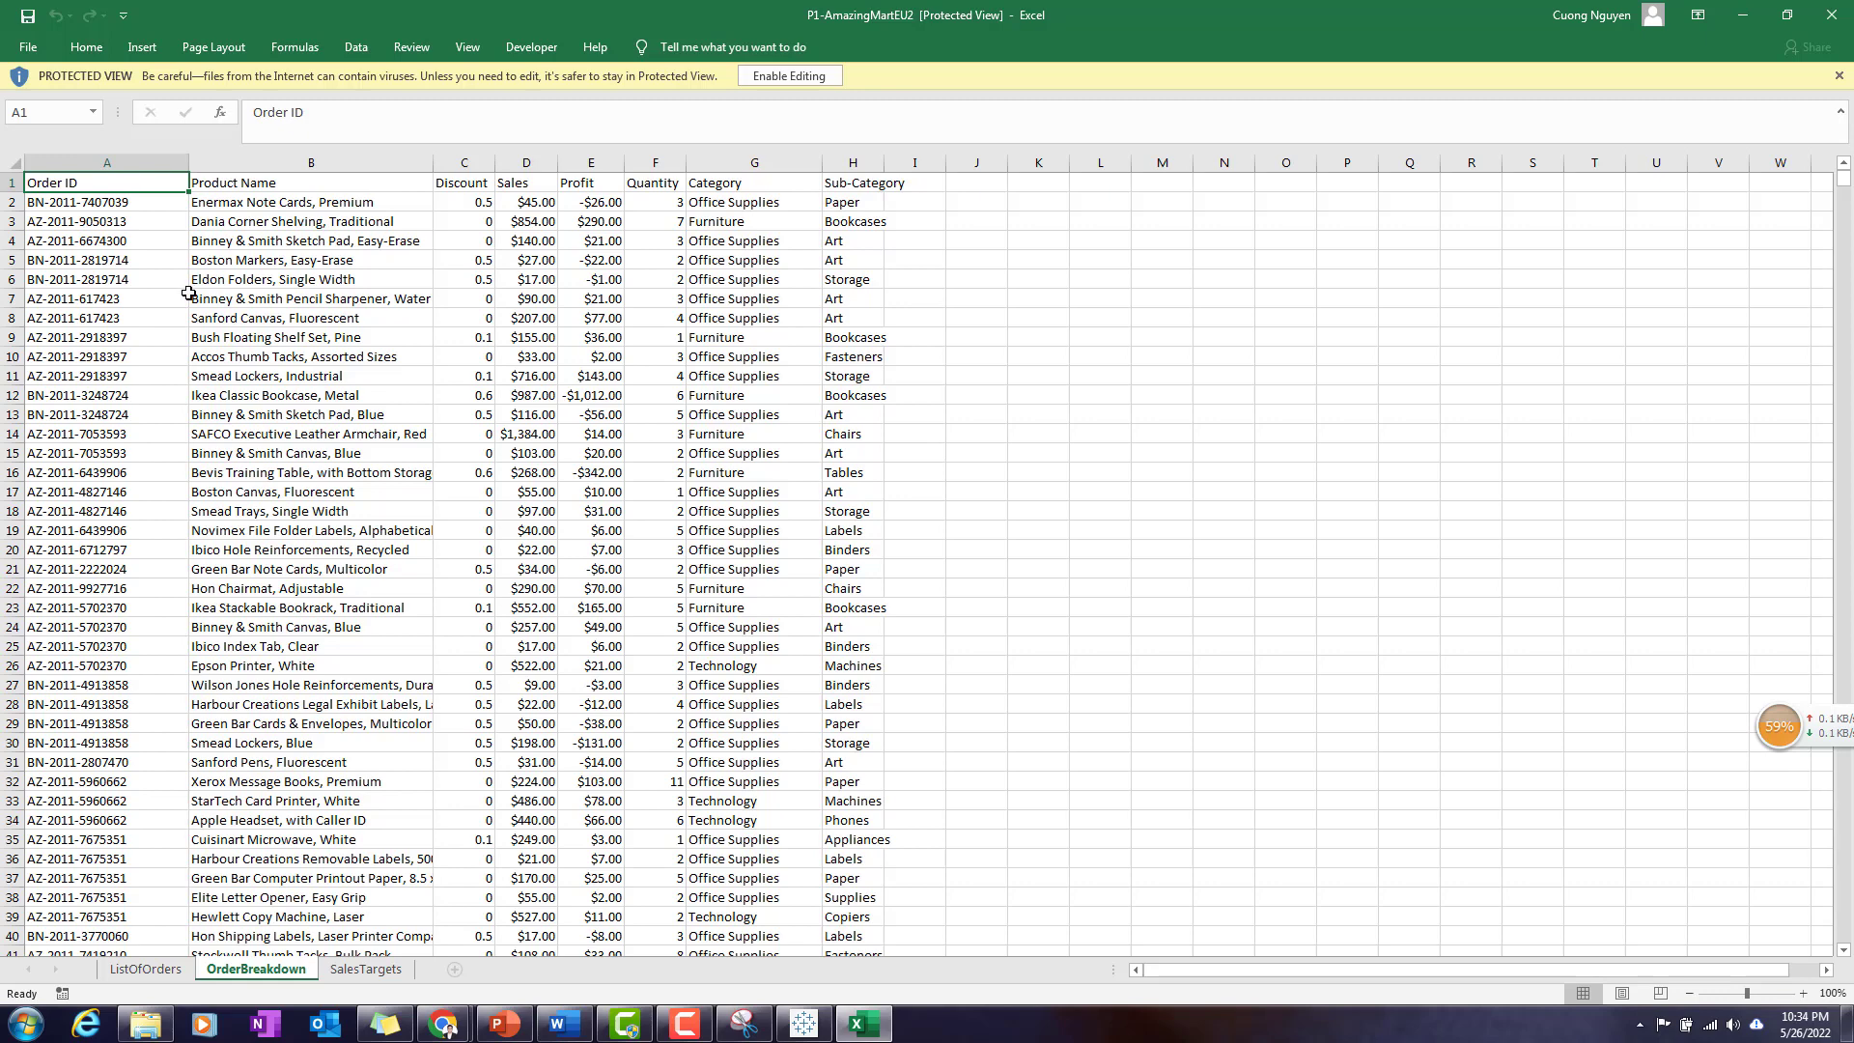
{"action": "left_click", "coordinate": [145, 970]}
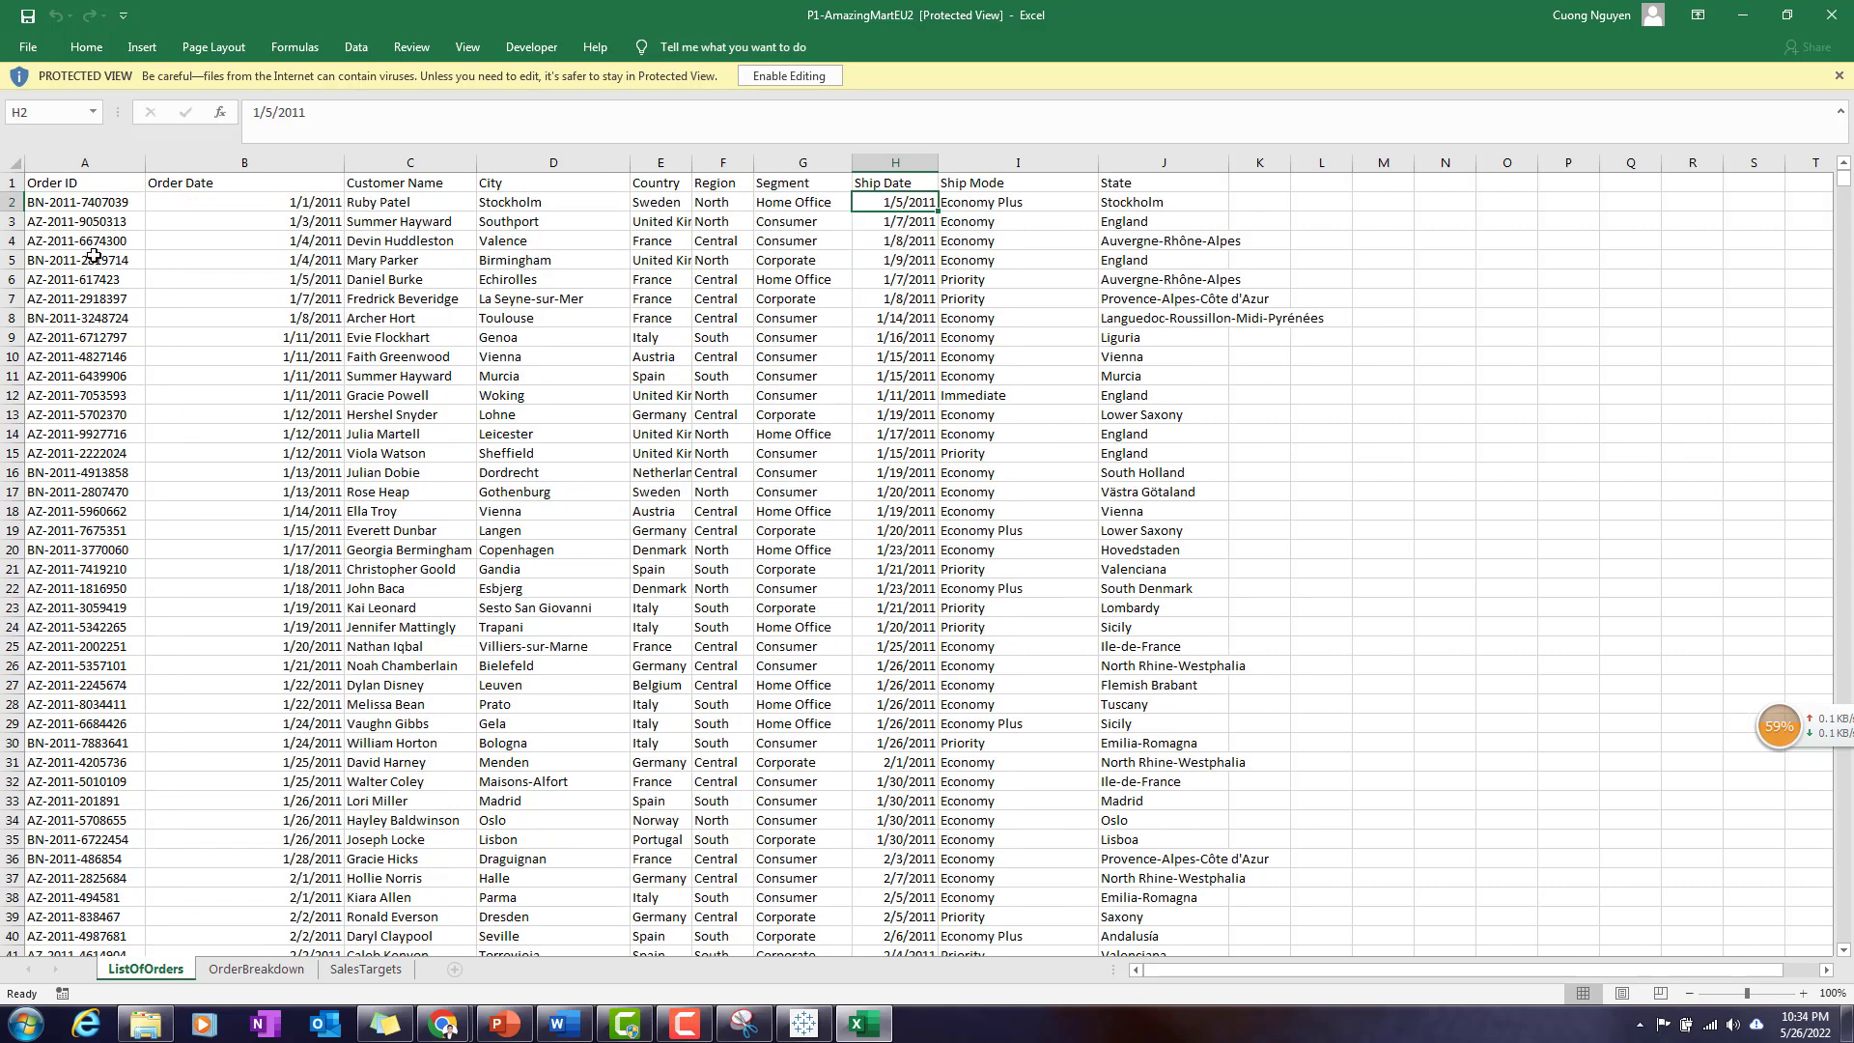
{"action": "left_click_drag", "start_coordinate": [101, 204], "coordinate": [458, 203]}
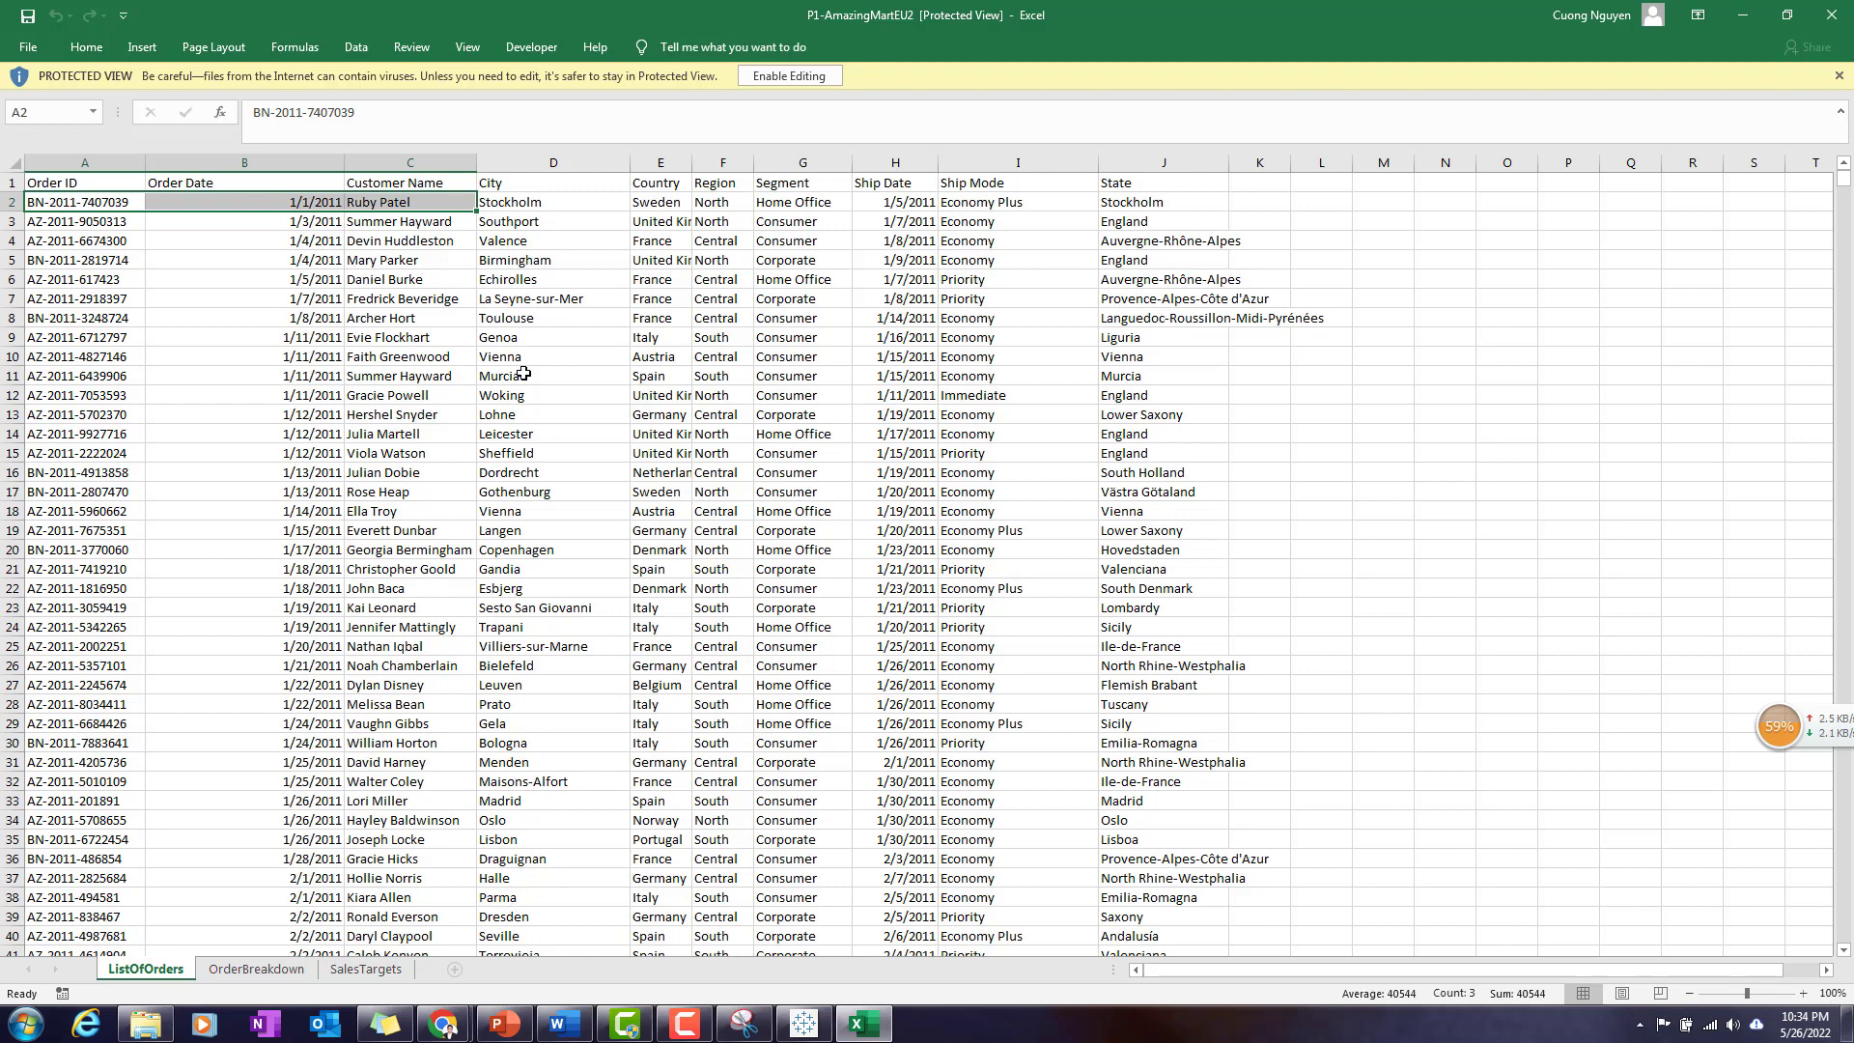
{"action": "left_click", "coordinate": [253, 968]}
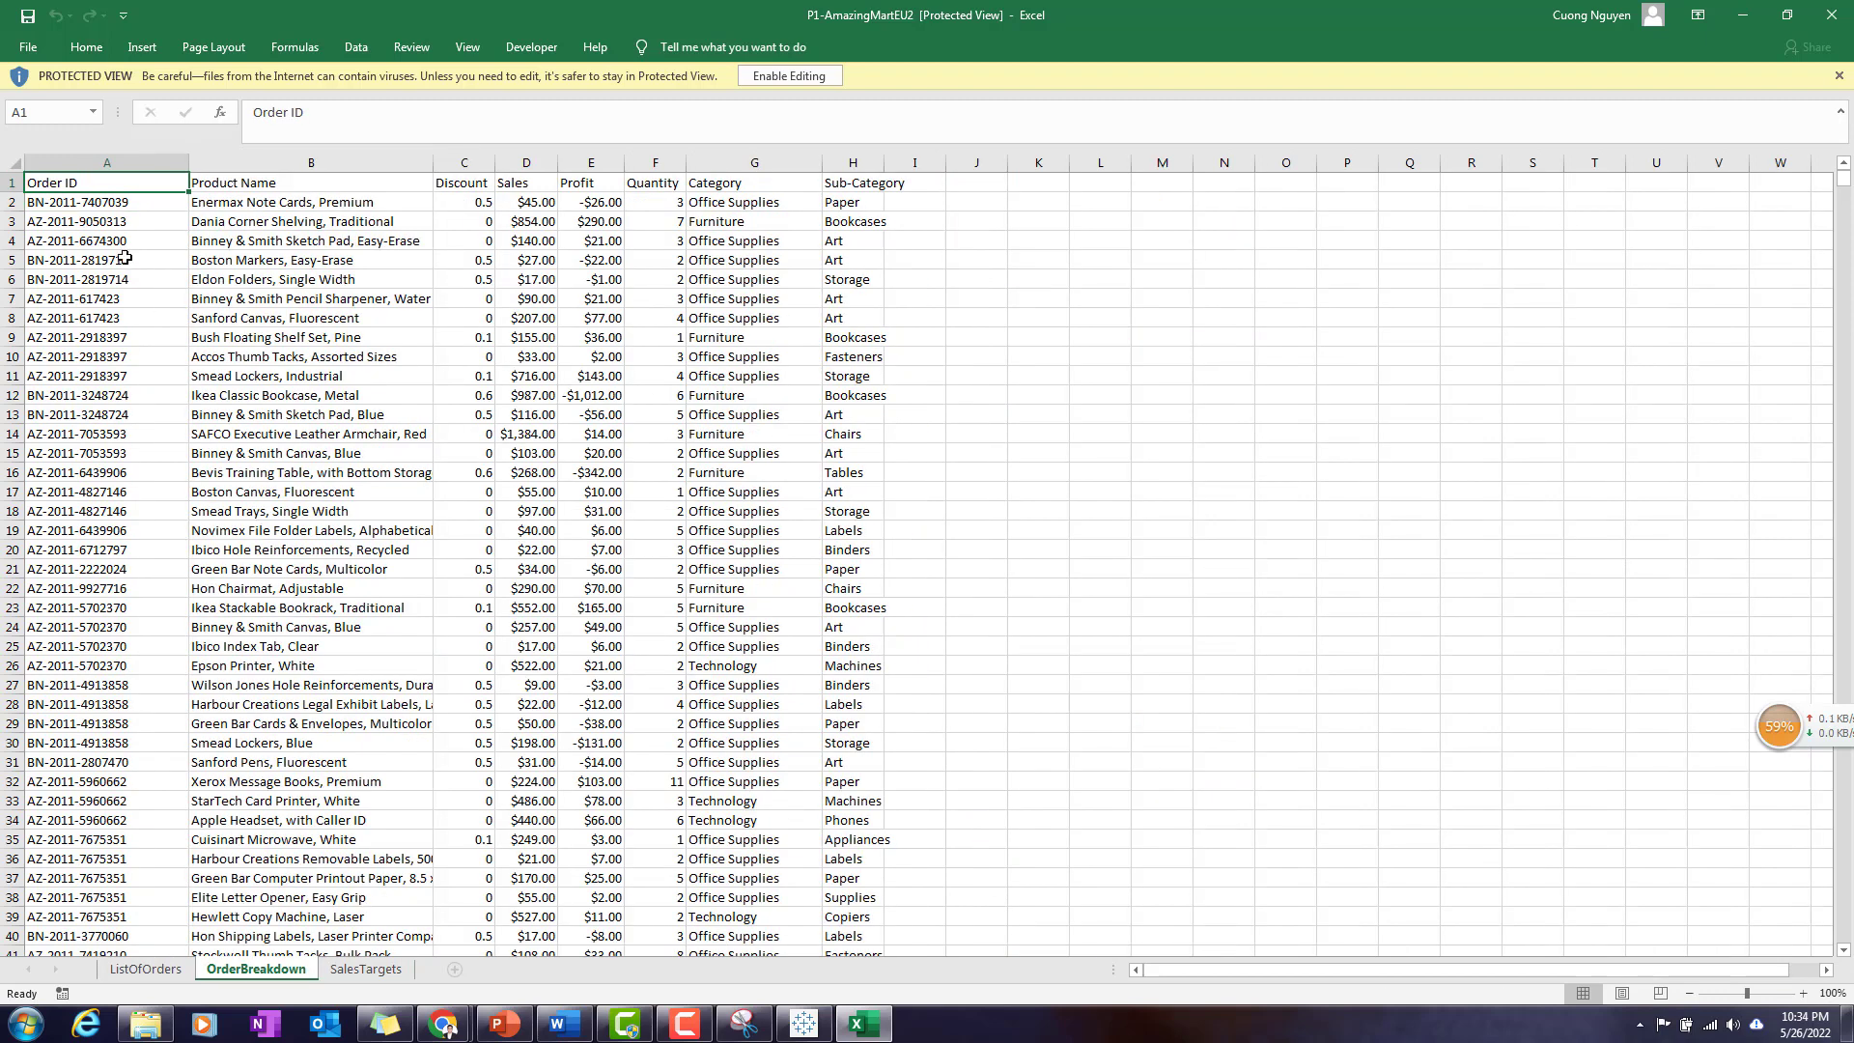
{"action": "left_click_drag", "start_coordinate": [40, 259], "coordinate": [46, 279]}
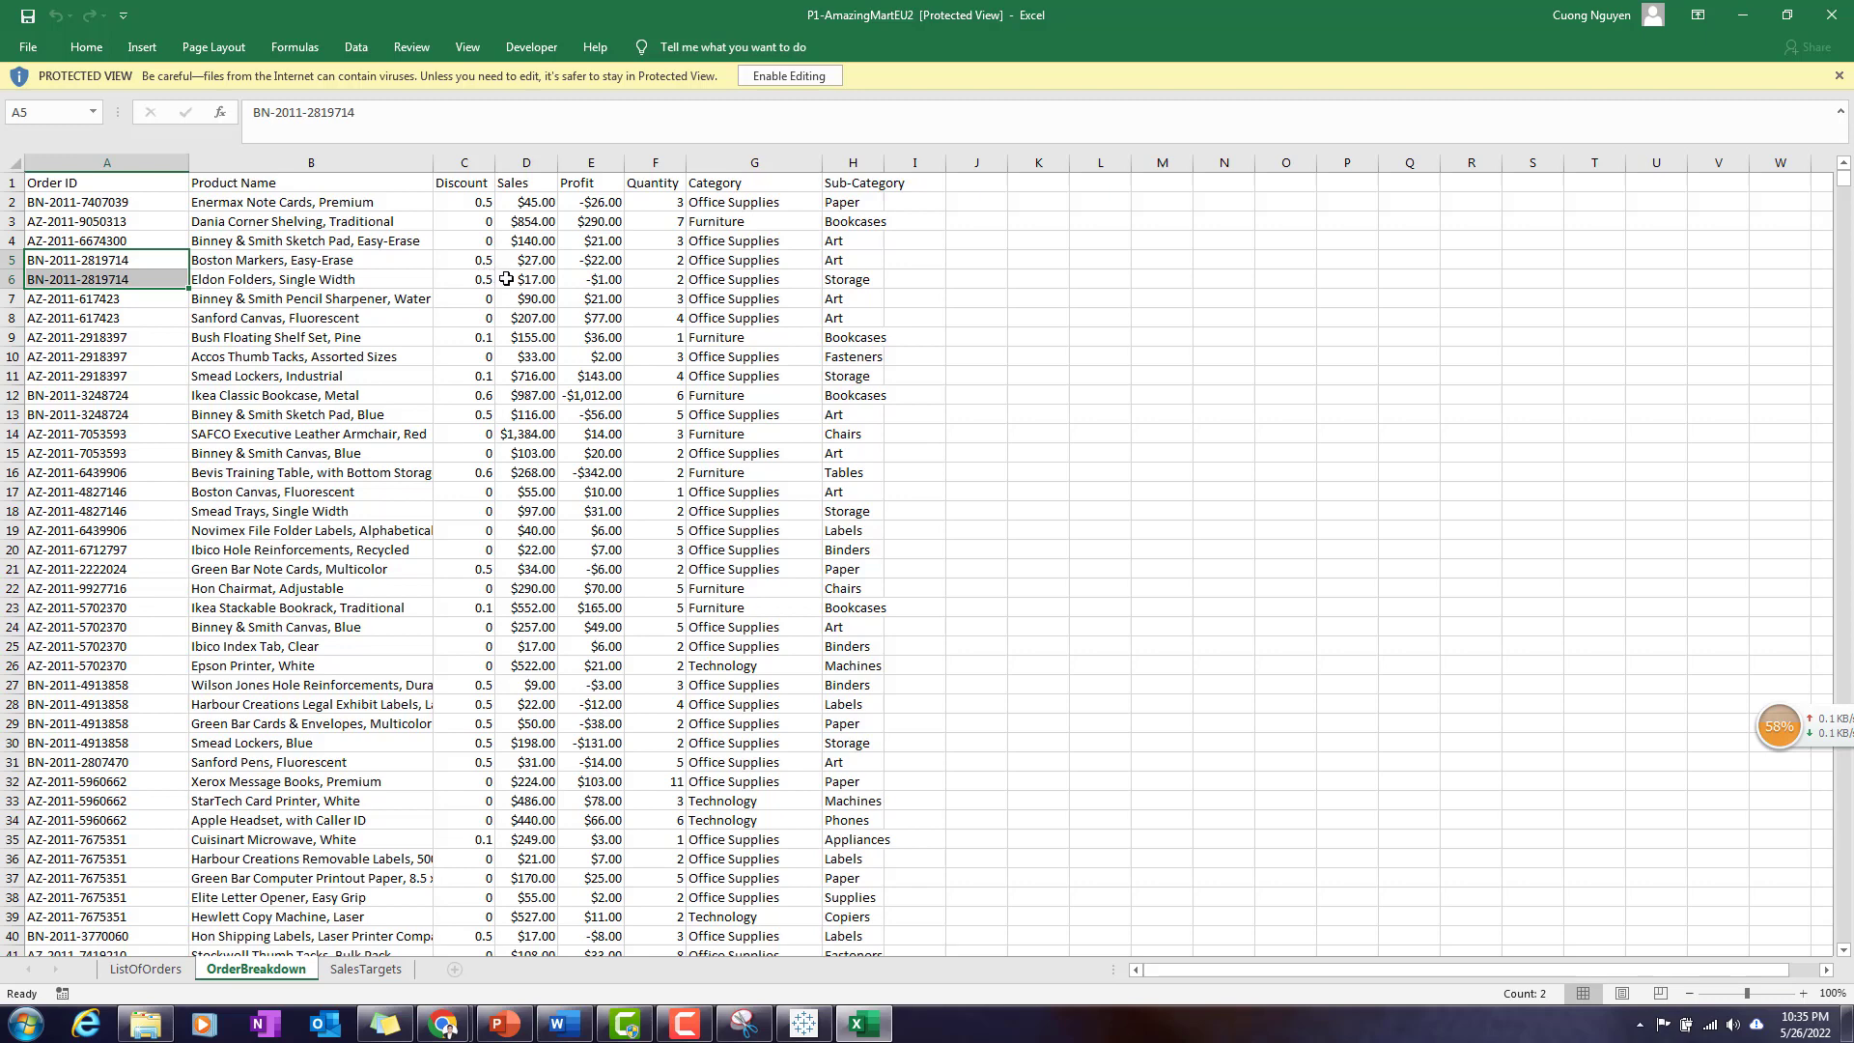
{"action": "left_click", "coordinate": [171, 973]}
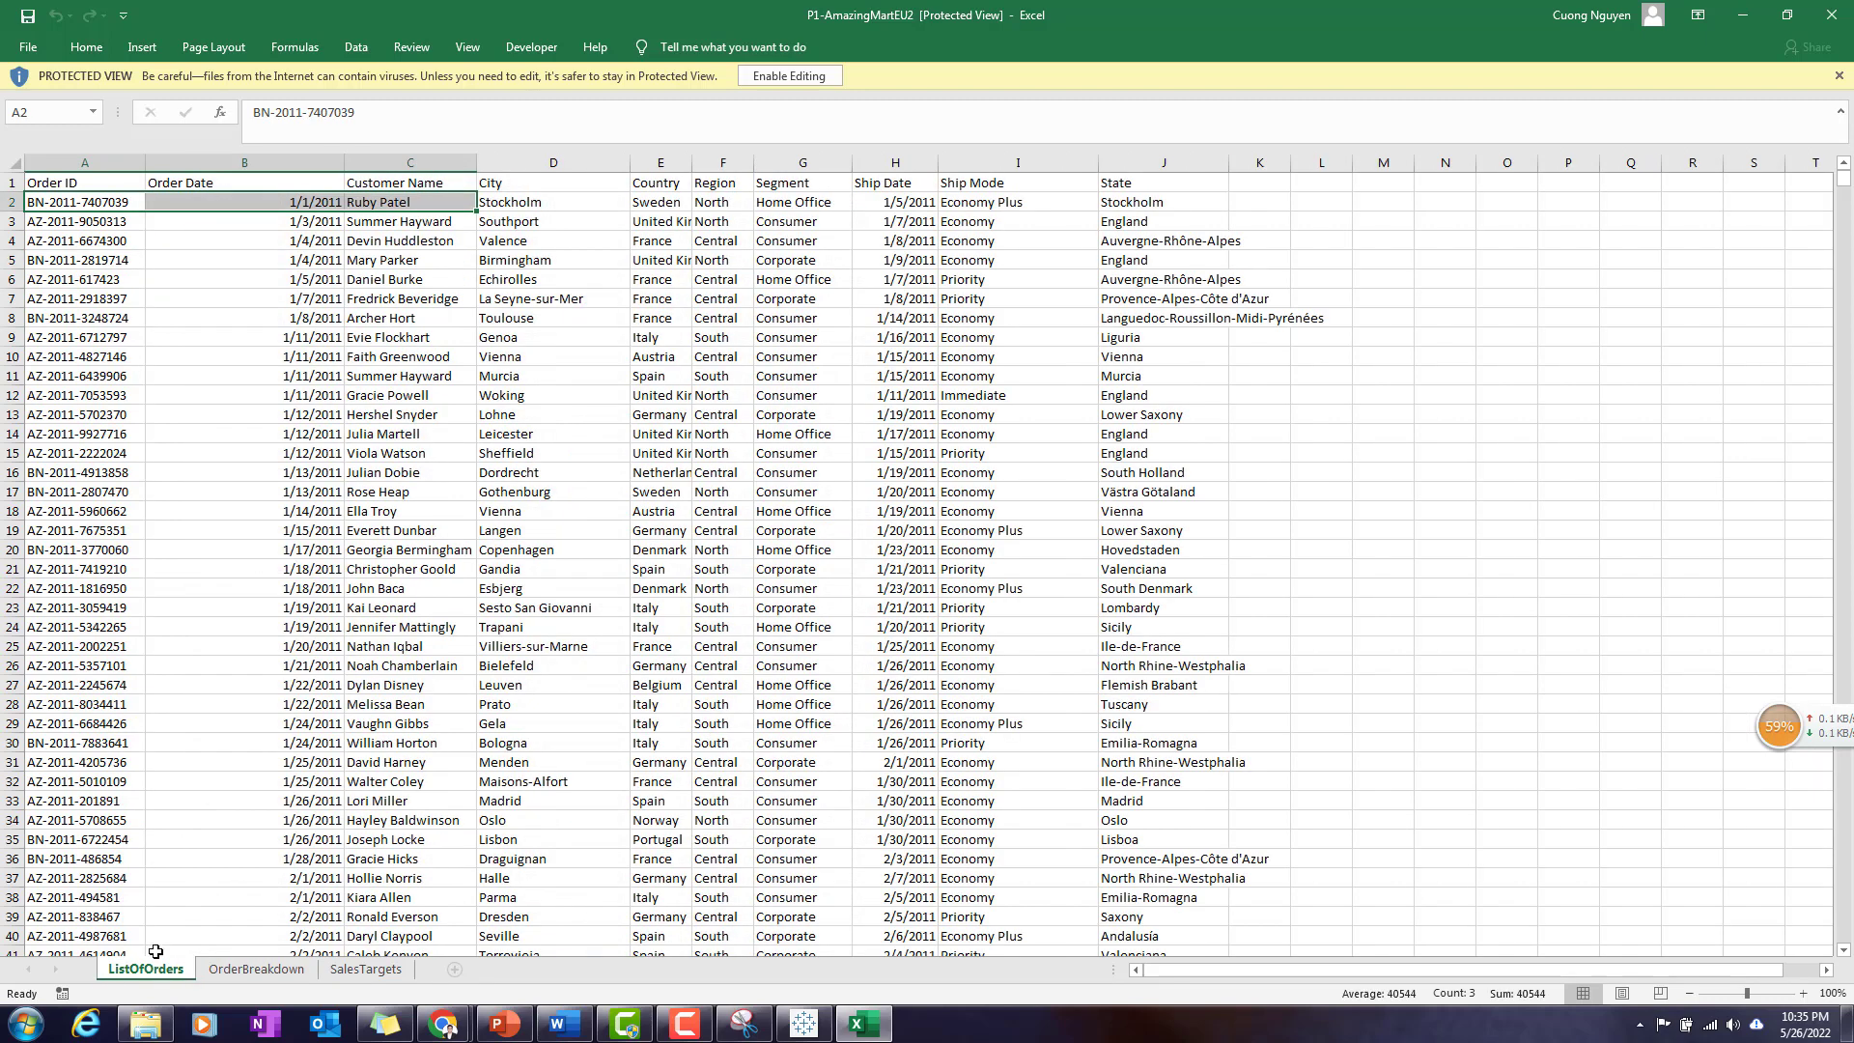
{"action": "left_click", "coordinate": [295, 973]}
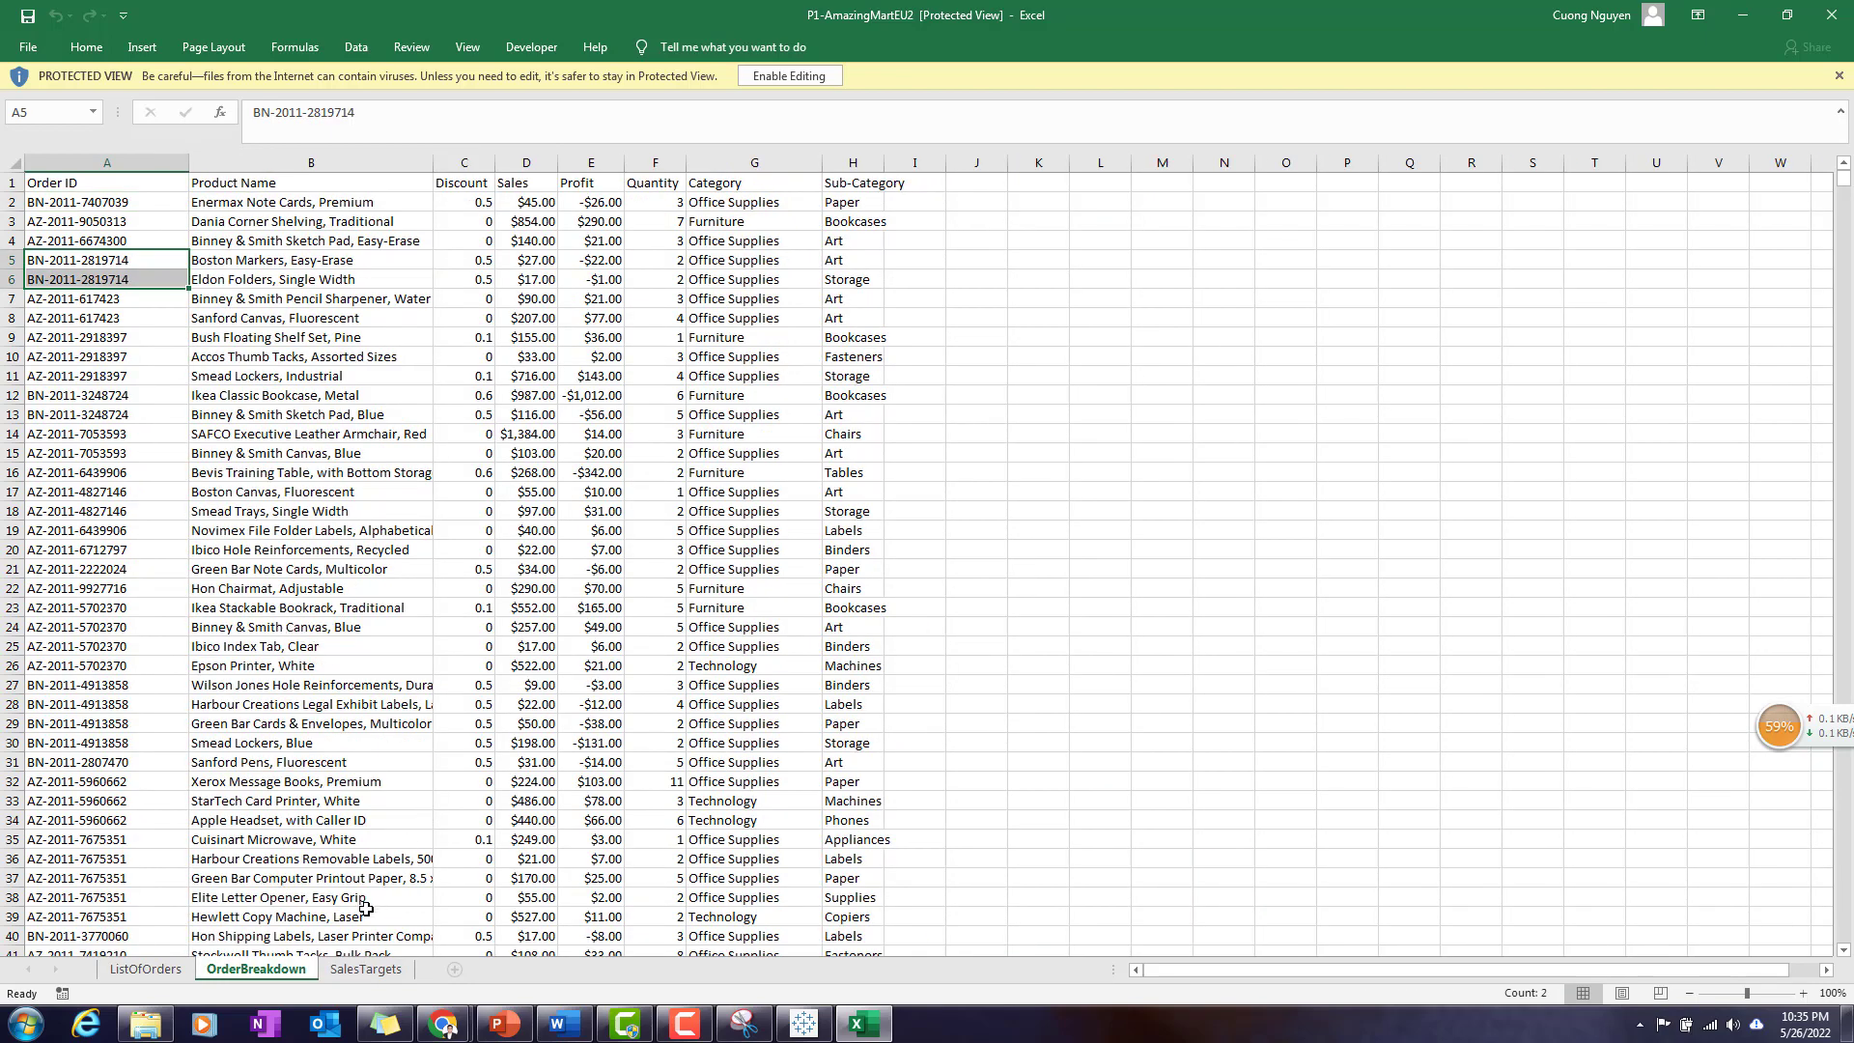
- Review the category targets by month in the SalesTargets sheet and return to ListOfOrders
{"action": "left_click", "coordinate": [365, 968]}
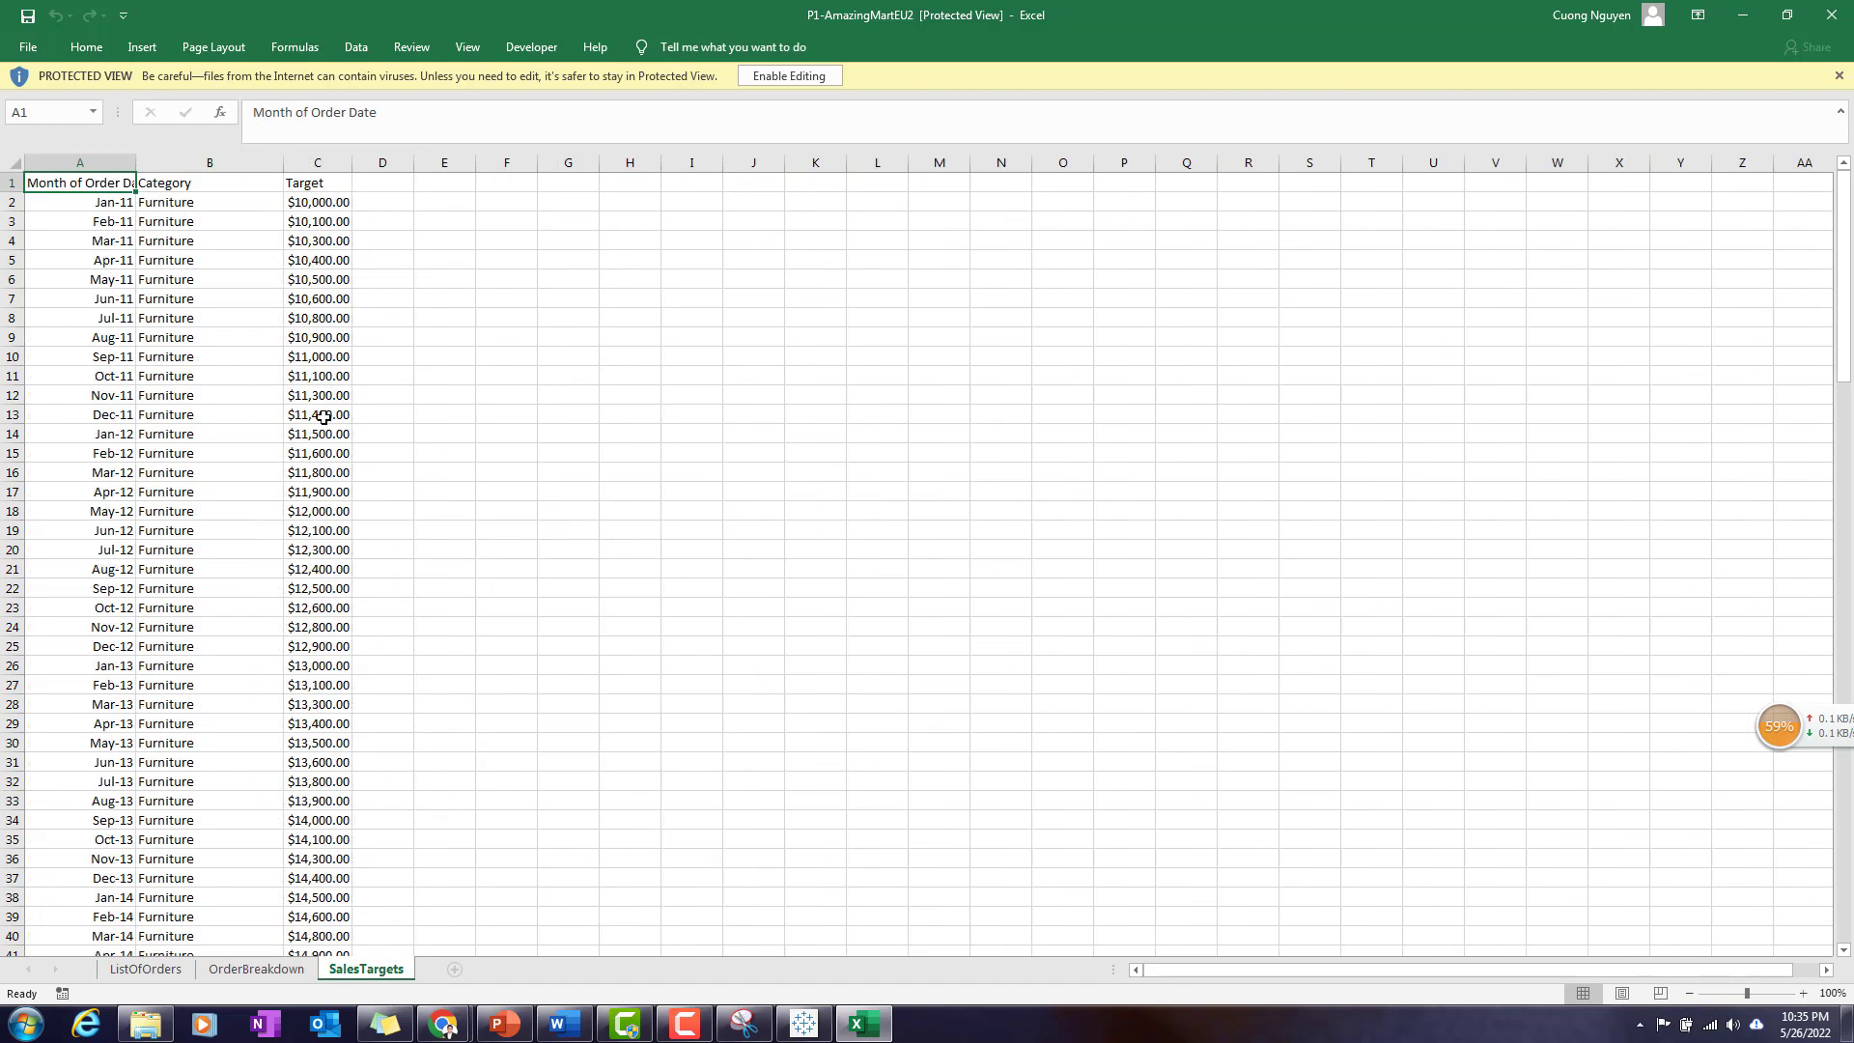
{"action": "left_click", "coordinate": [213, 460]}
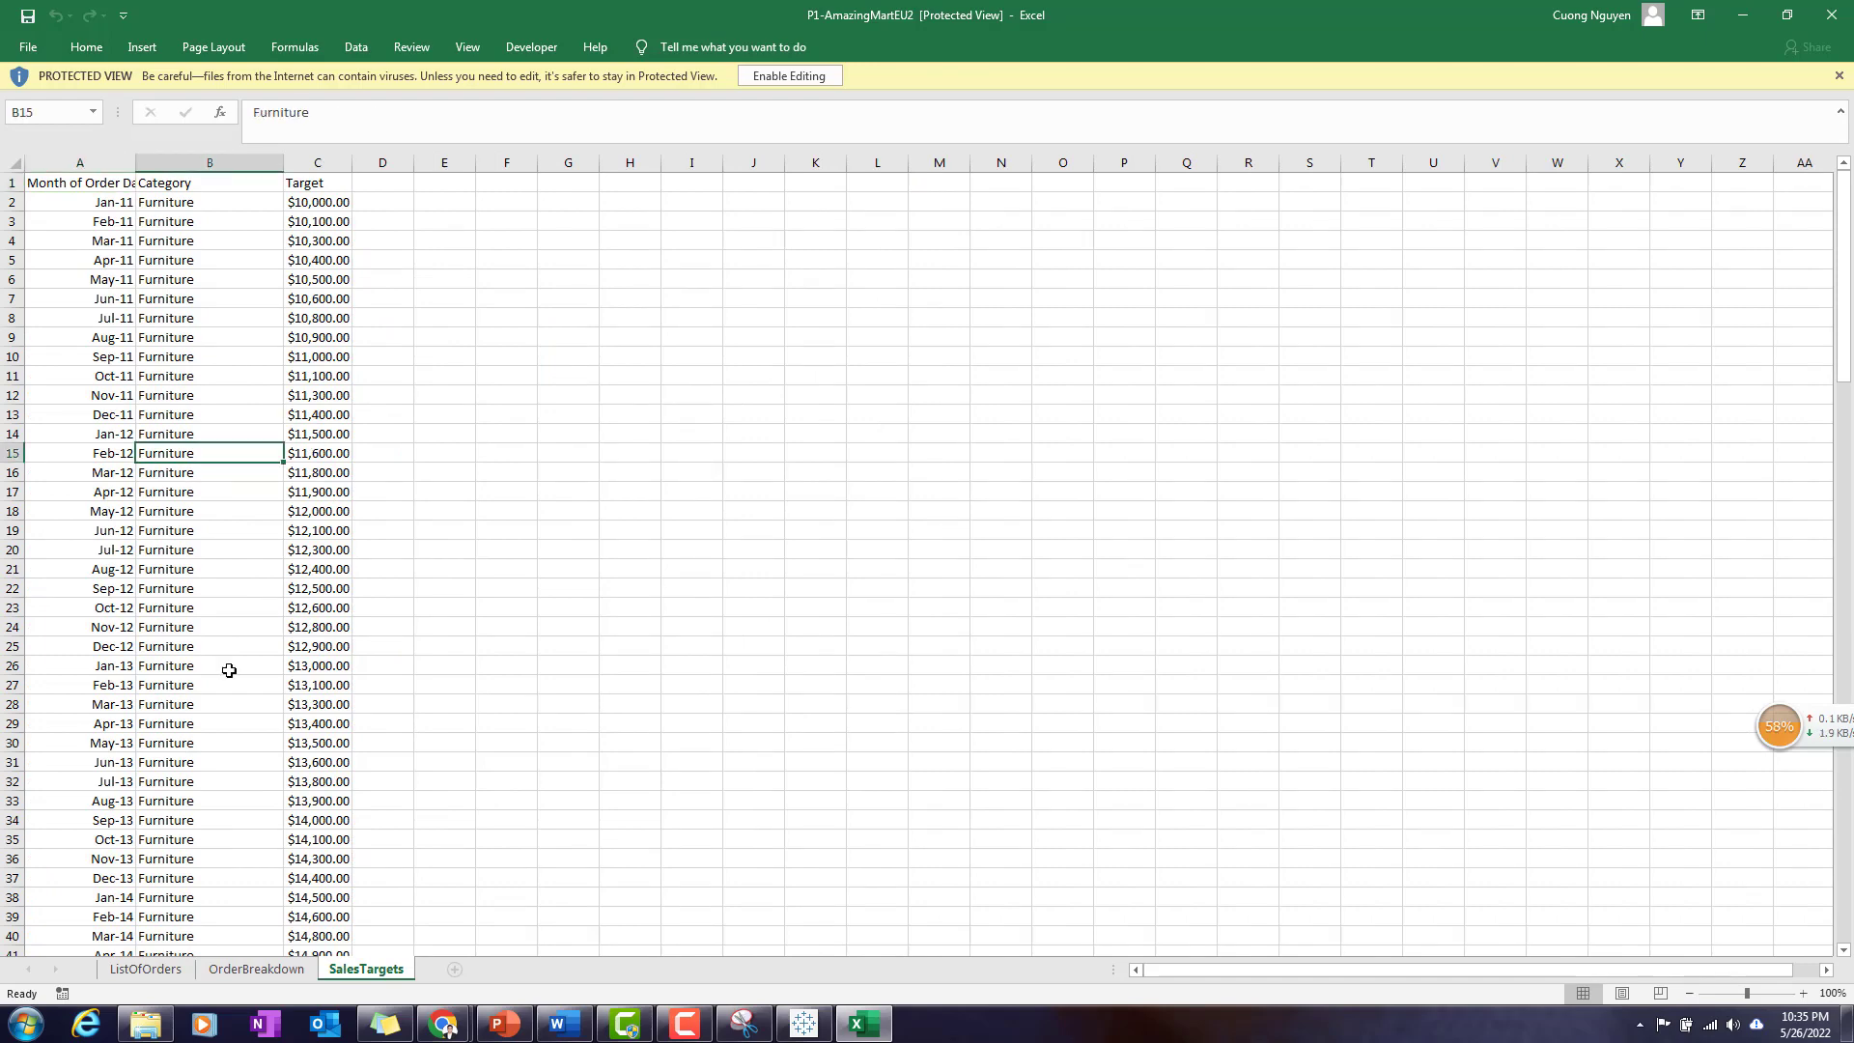
{"action": "left_click", "coordinate": [145, 968]}
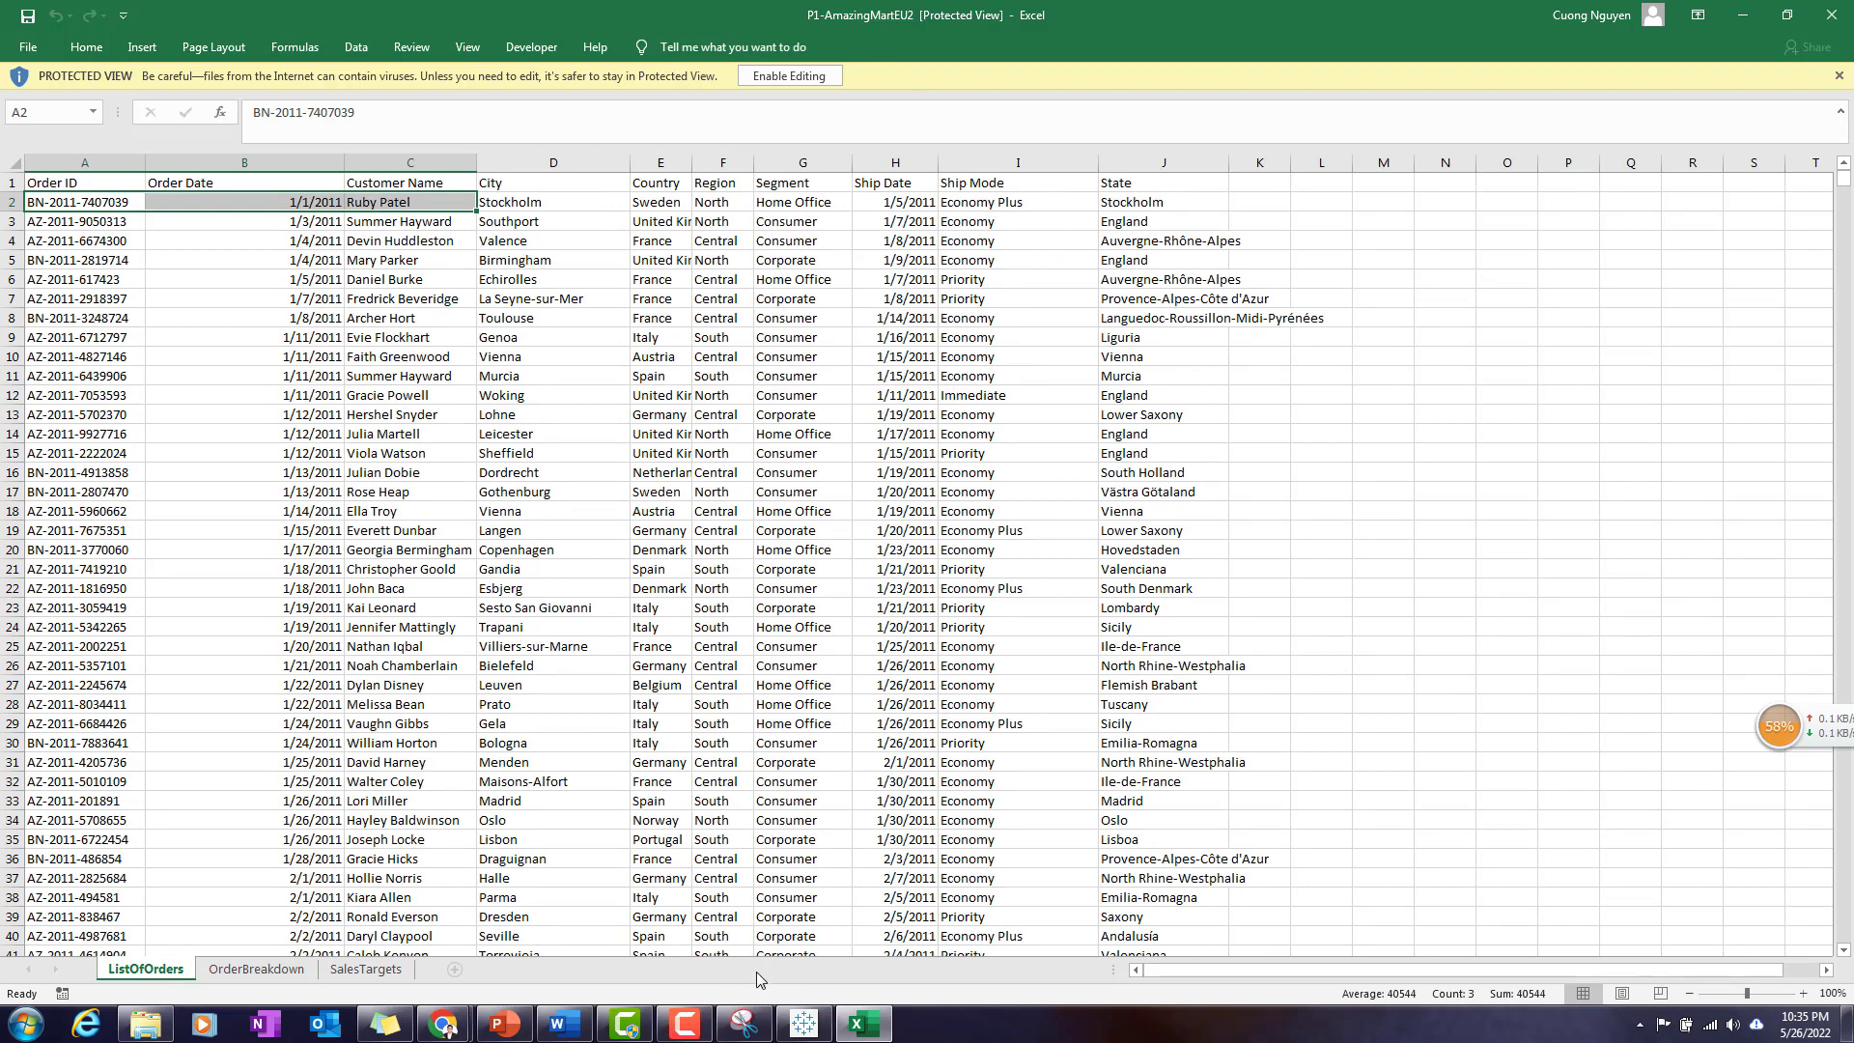
- Switch to PowerPoint to review the "Joining Data Tables" item on the Tableau agenda slide, and return to the workbook
{"action": "left_click", "coordinate": [499, 1029]}
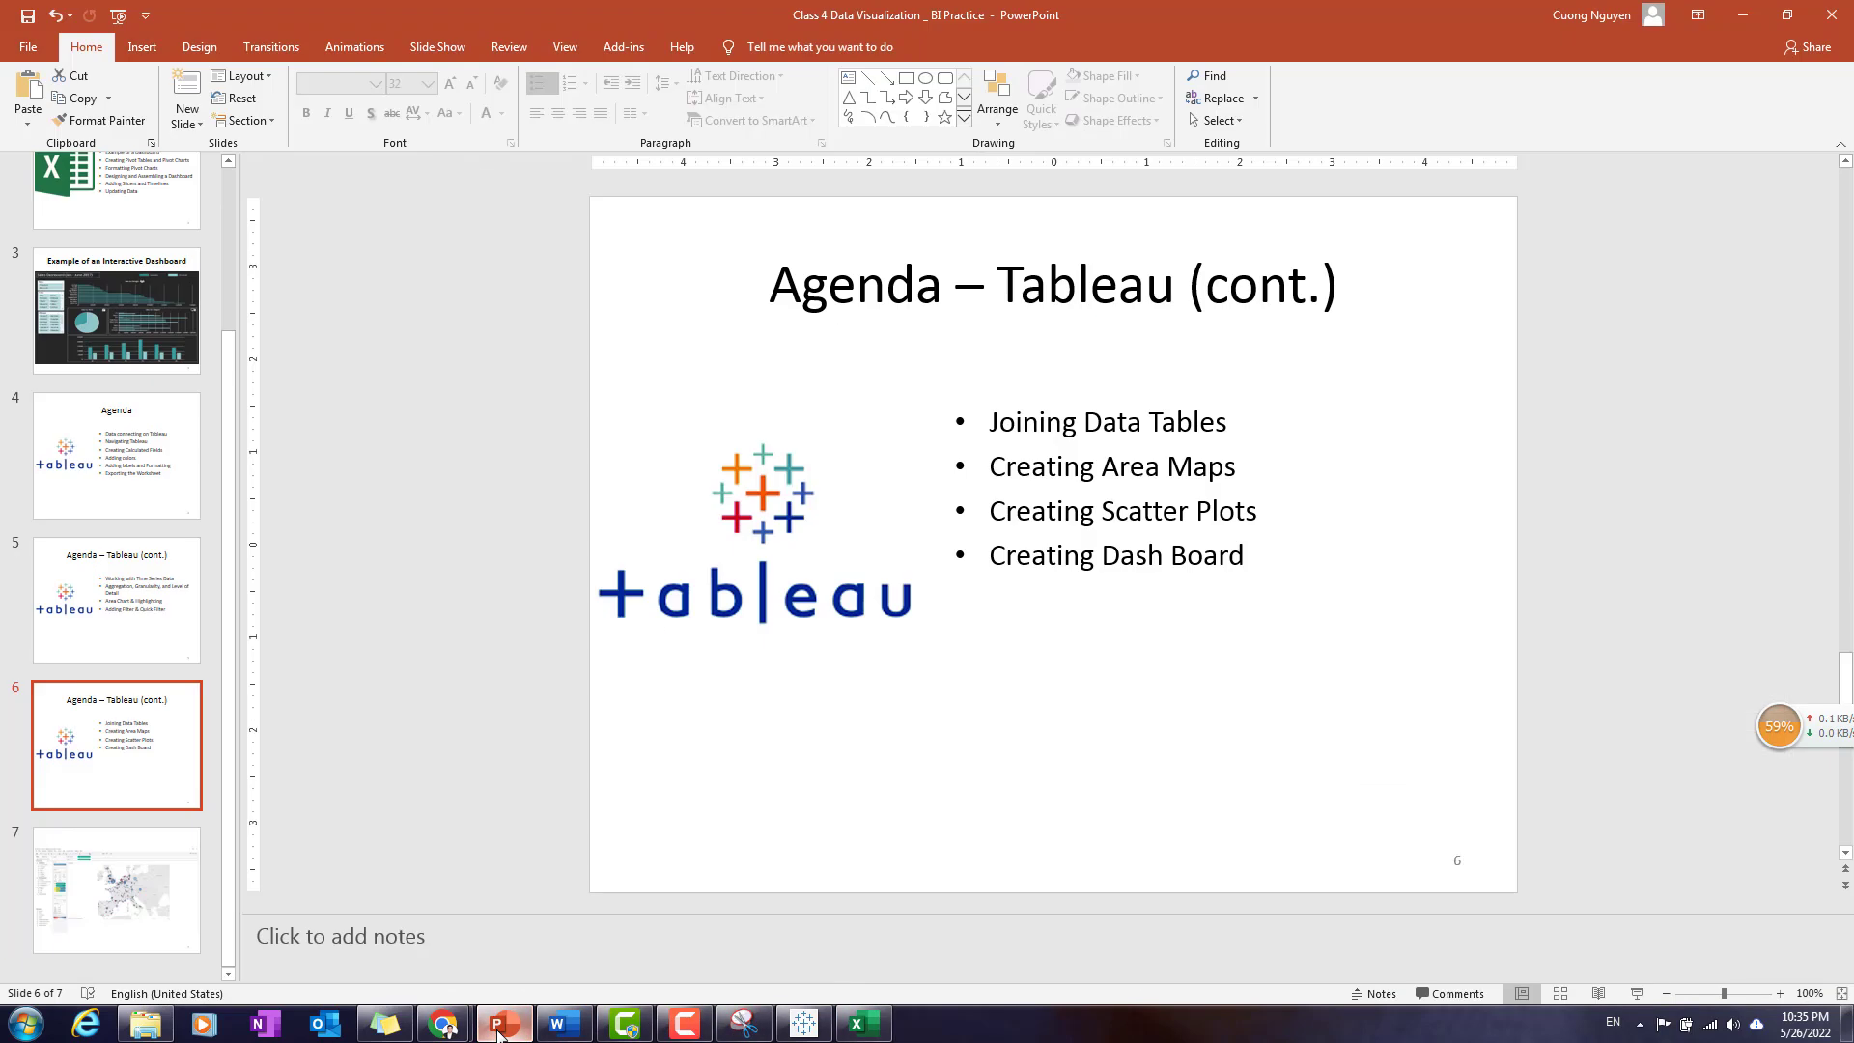
{"action": "left_click", "coordinate": [995, 434]}
{"action": "left_click_drag", "start_coordinate": [994, 434], "coordinate": [1236, 425]}
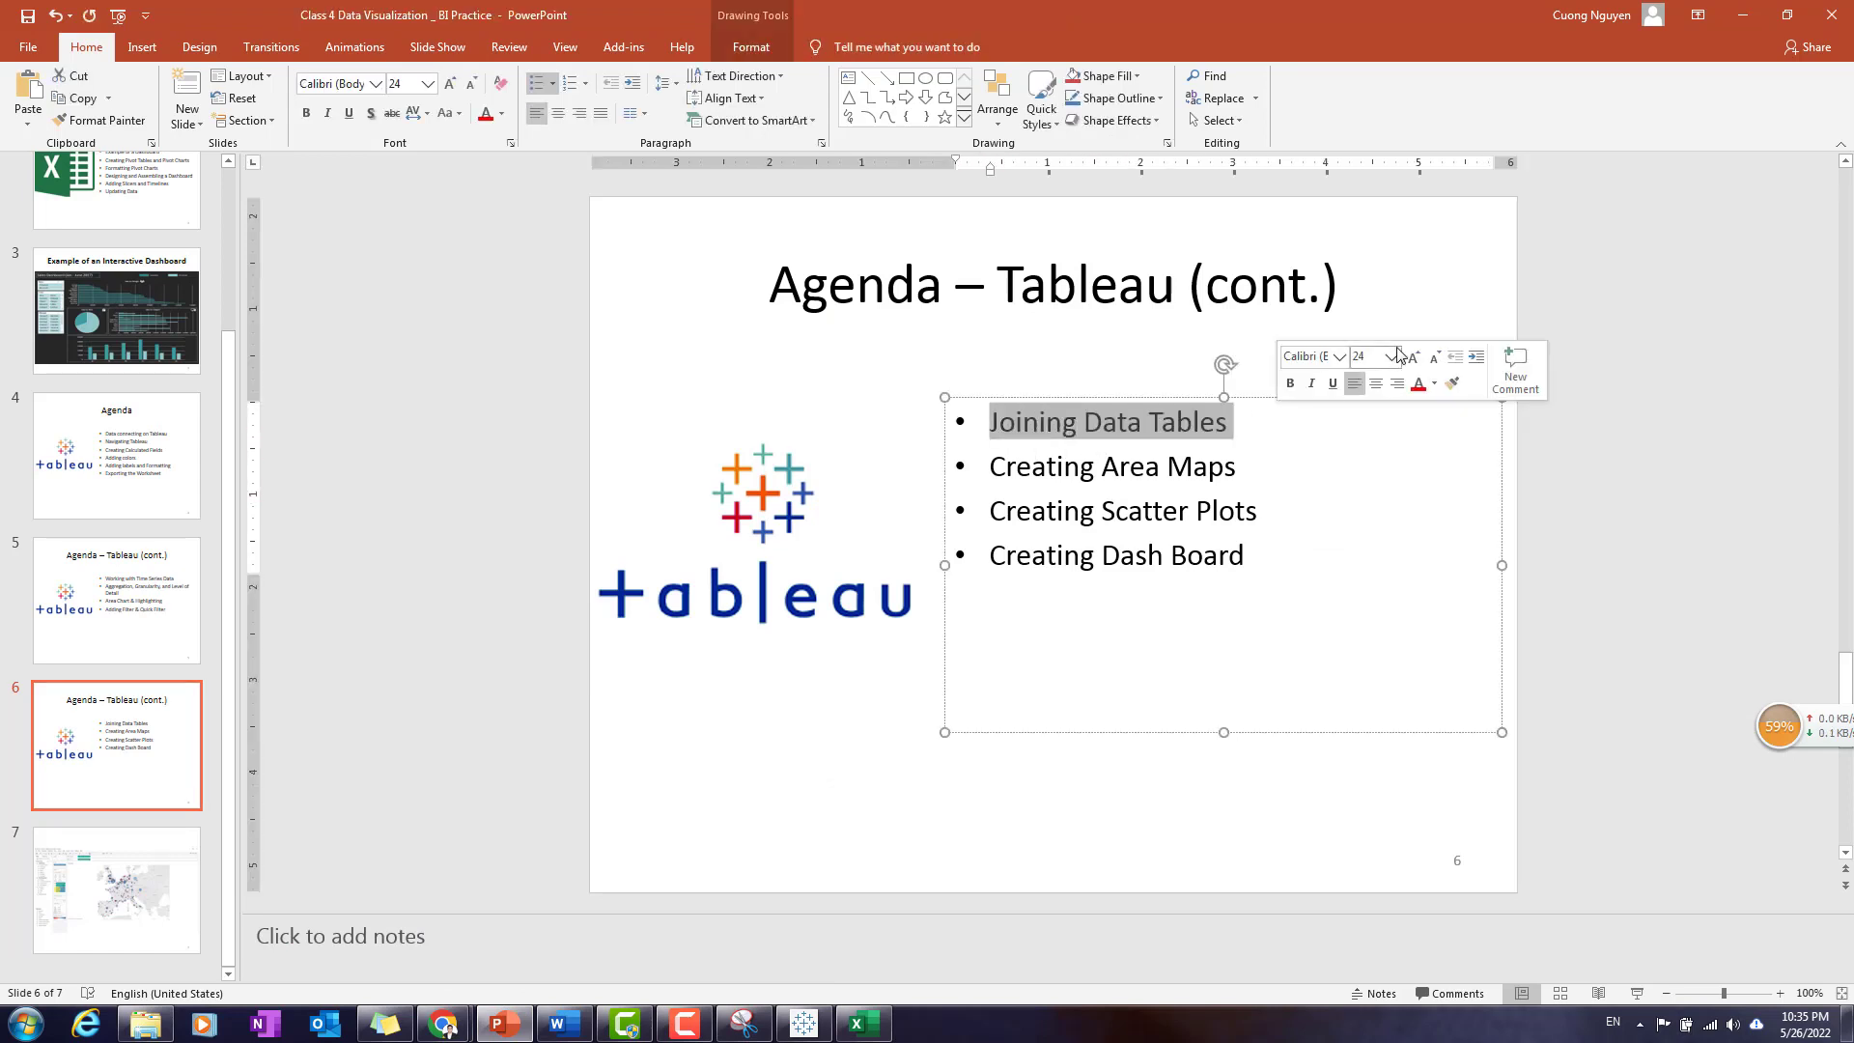
{"action": "left_click", "coordinate": [1426, 279]}
{"action": "left_click", "coordinate": [1497, 631]}
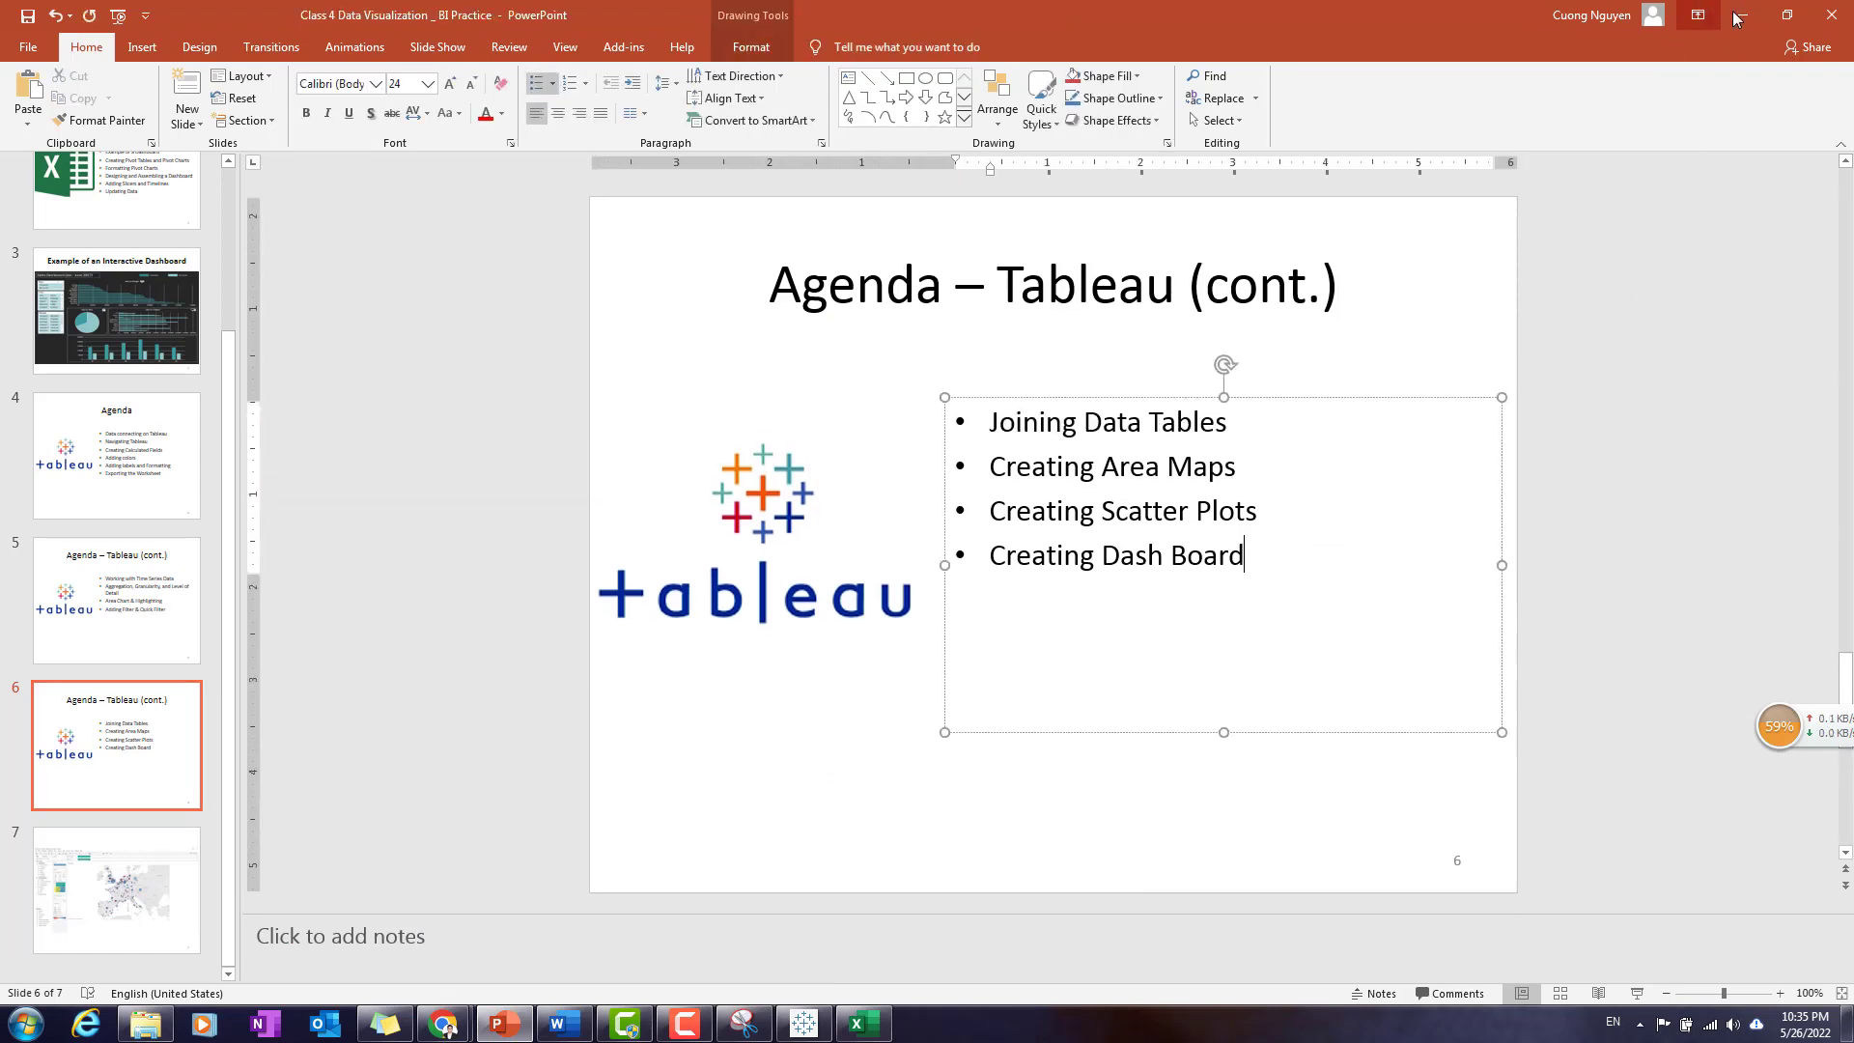
{"action": "left_click", "coordinate": [1743, 14]}
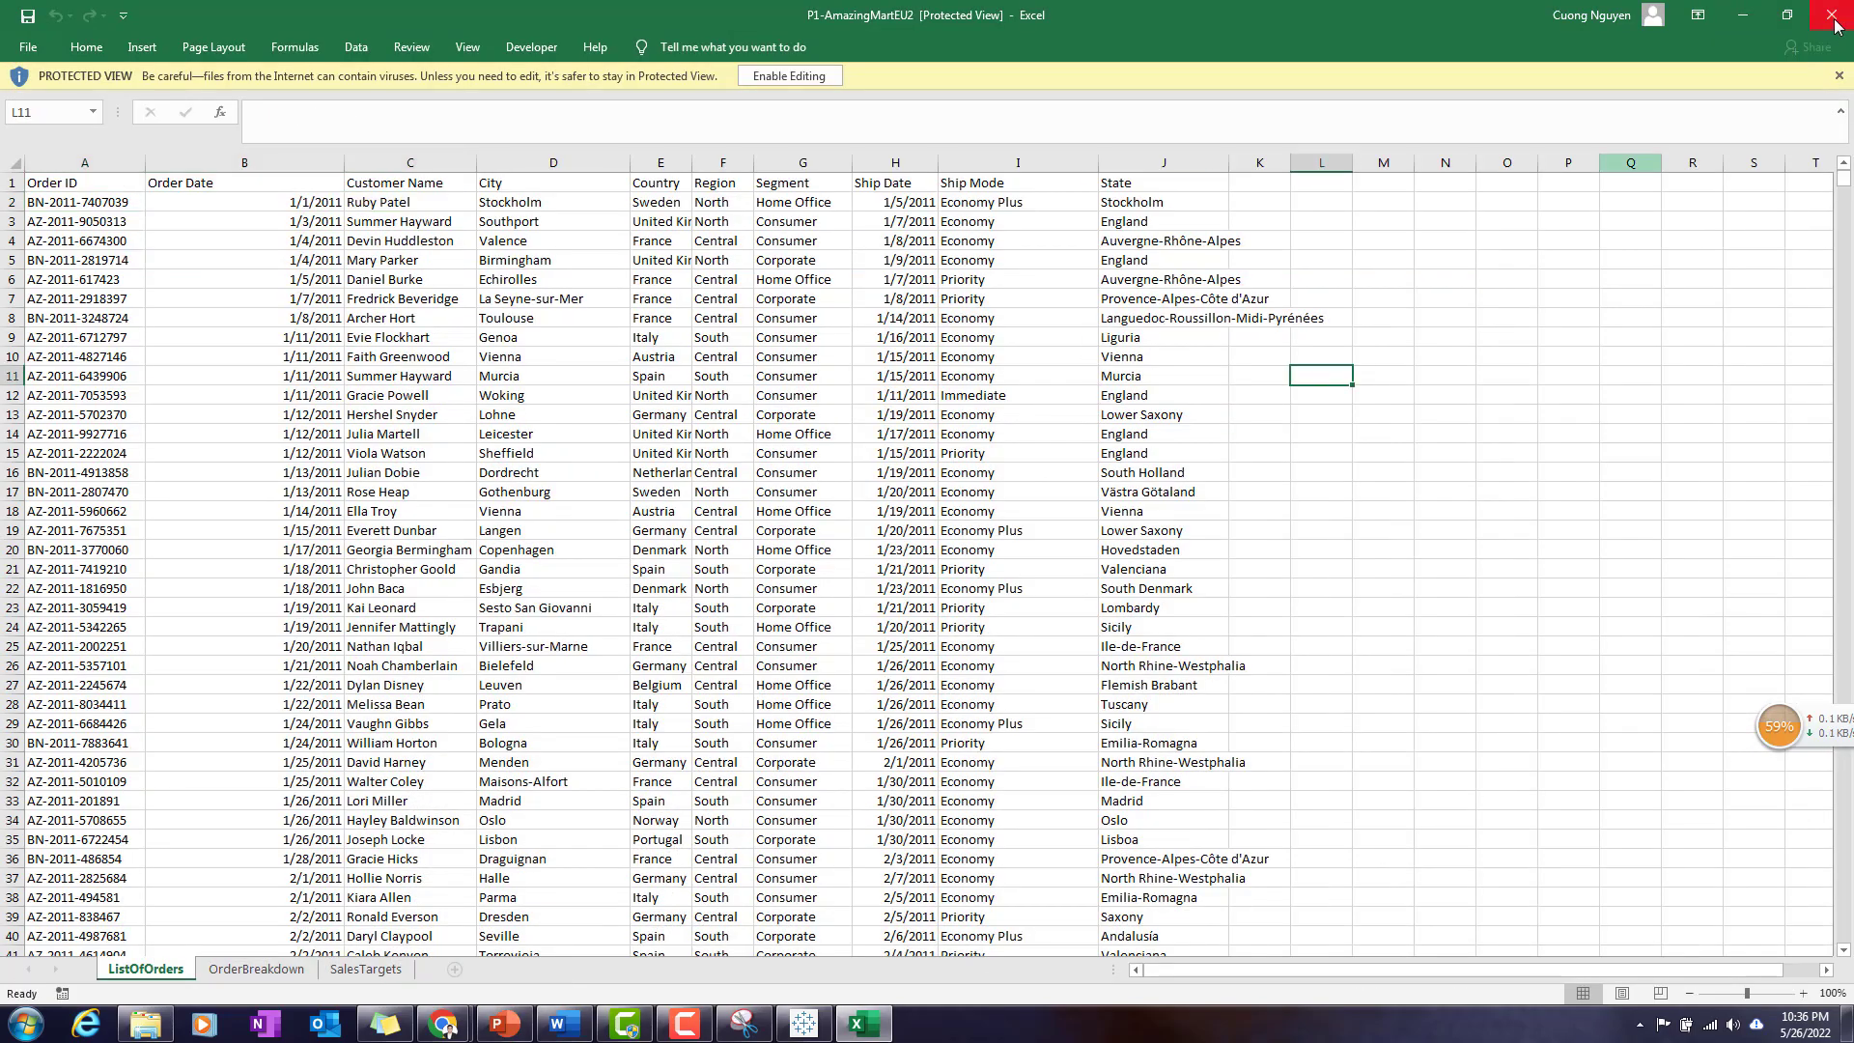
- Close the P1-AmazingMartEU2 workbook and return to the Tableau start page
{"action": "left_click", "coordinate": [1832, 26]}
{"action": "left_click", "coordinate": [734, 909]}
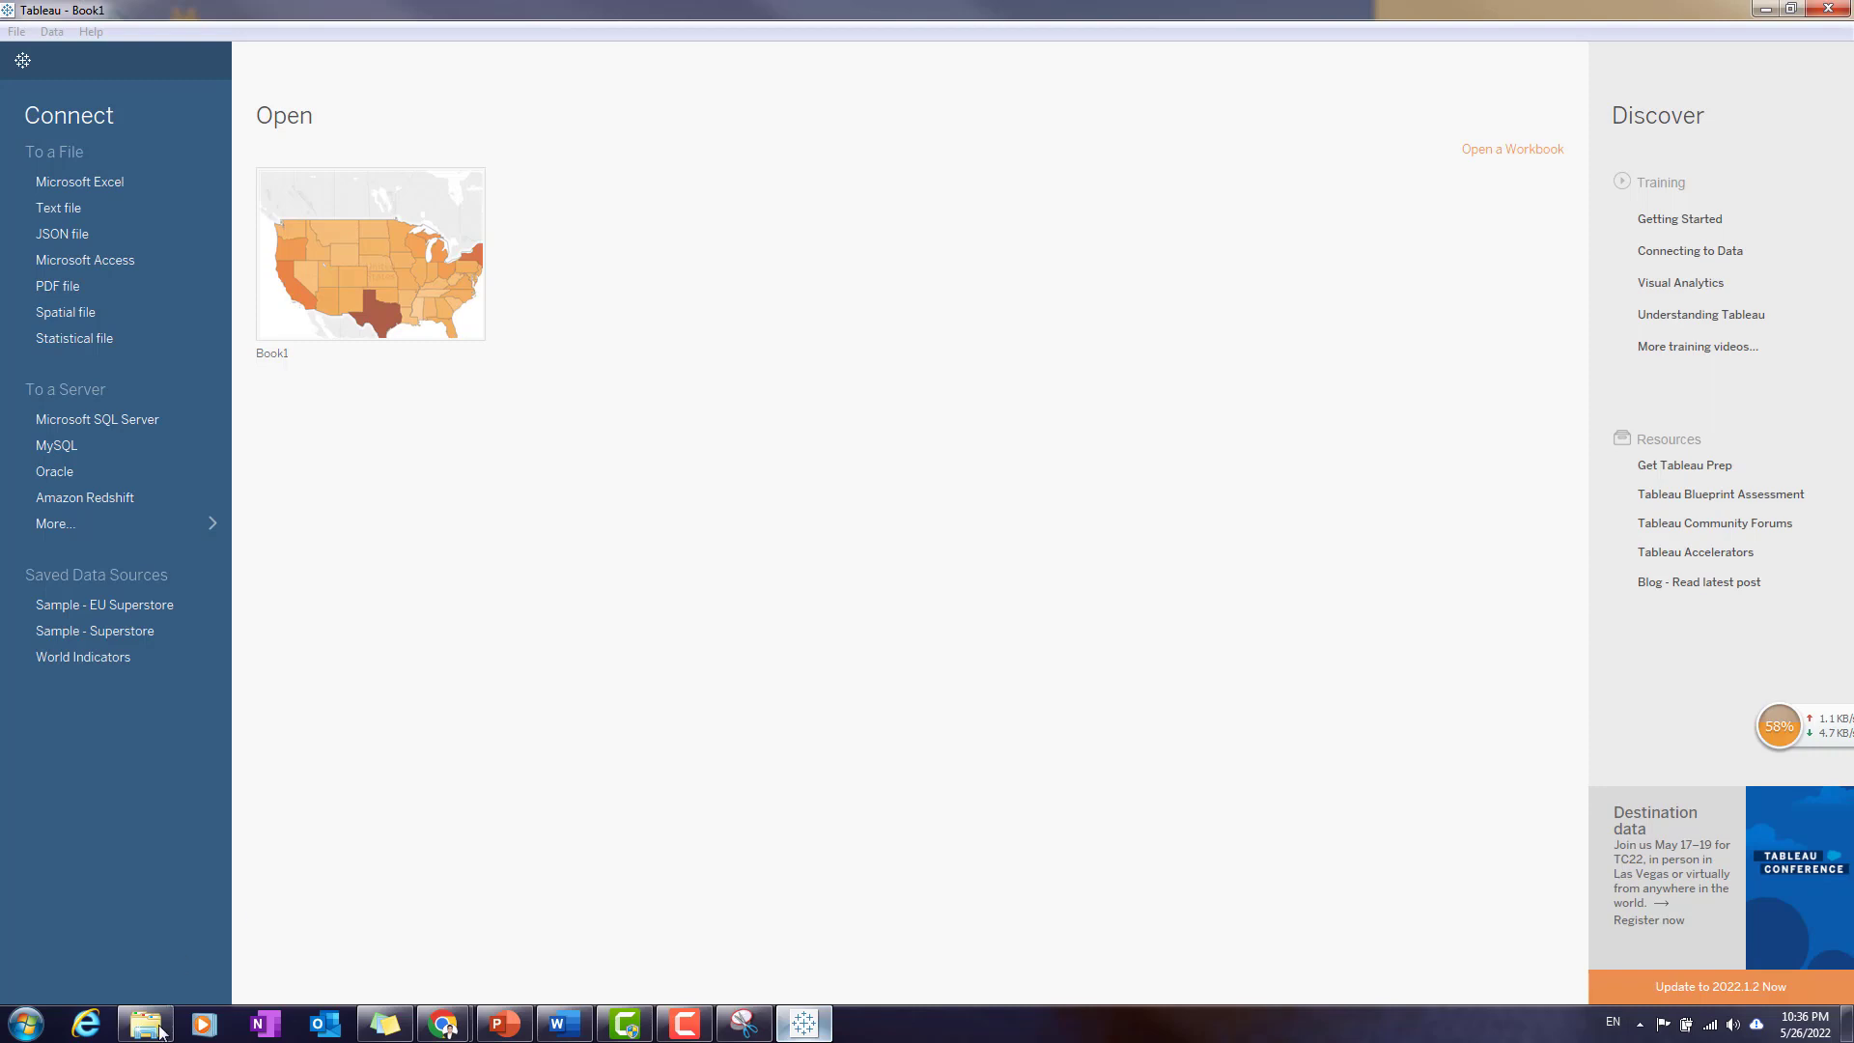
{"action": "key", "text": "alt+Tab"}
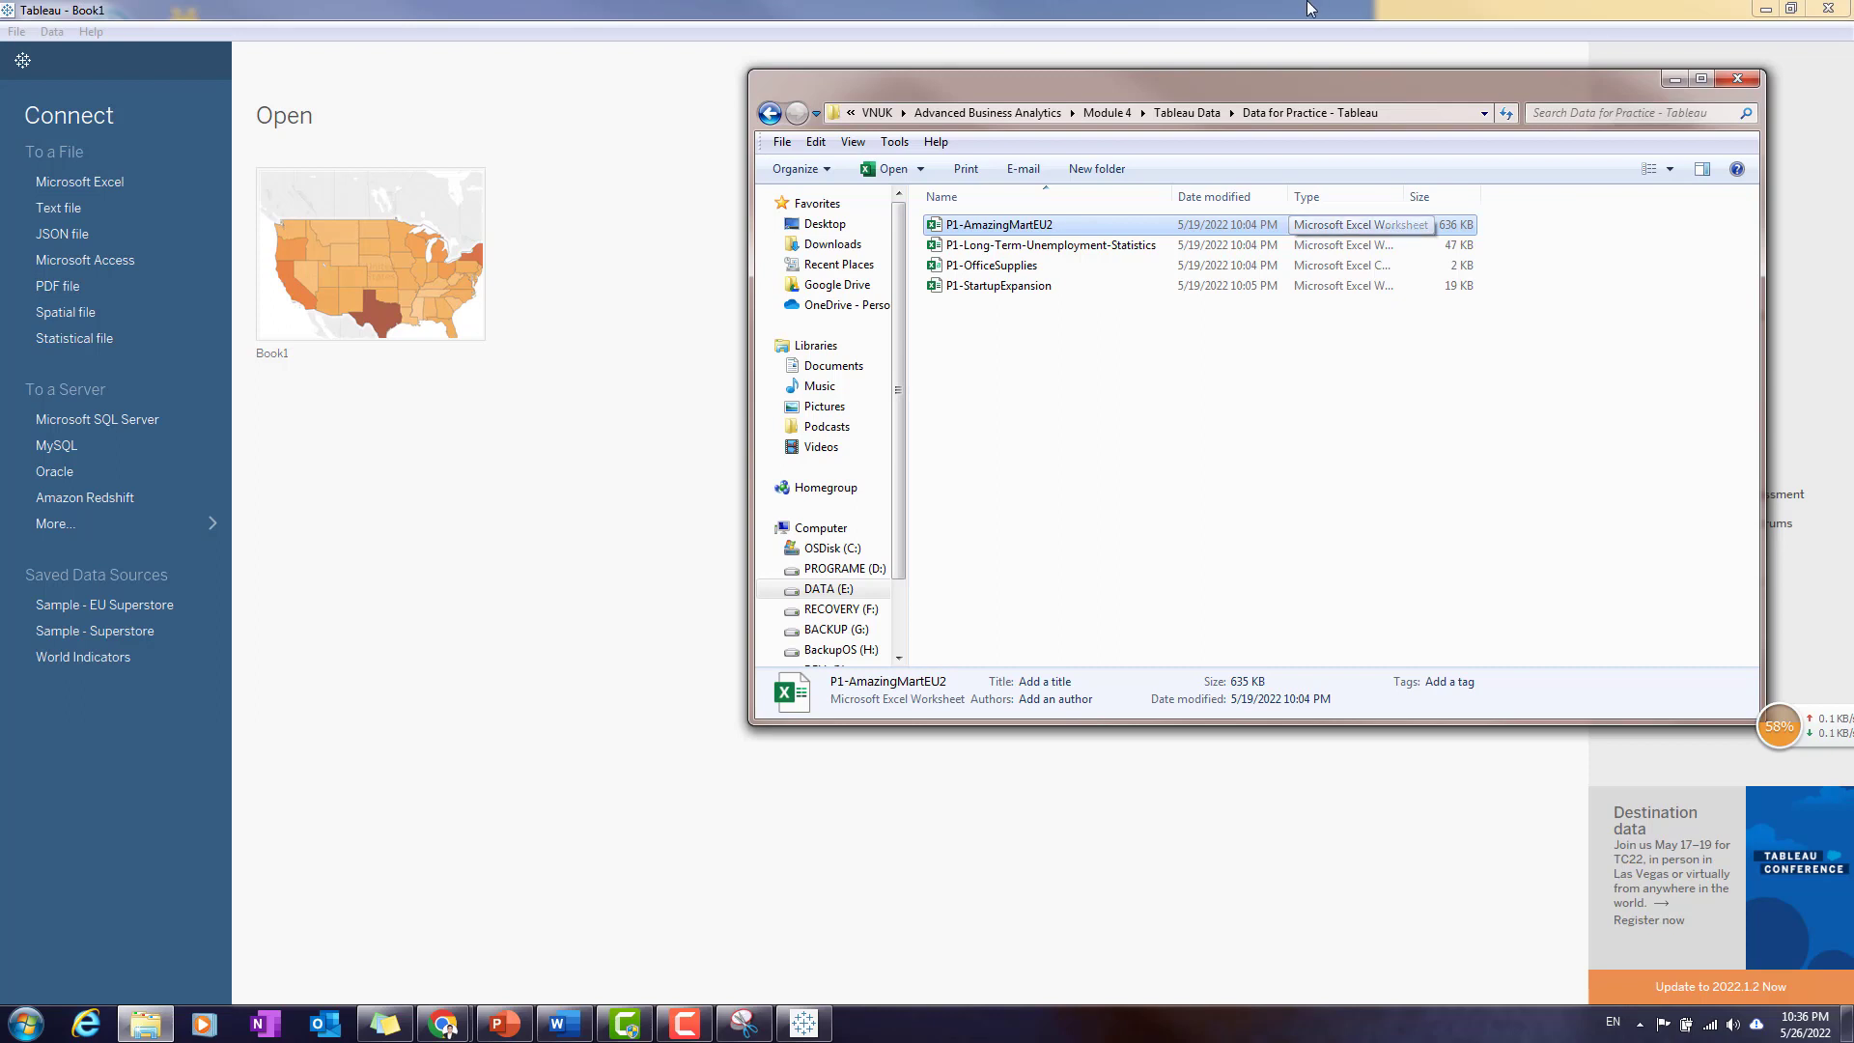
{"action": "key", "text": "Escape"}
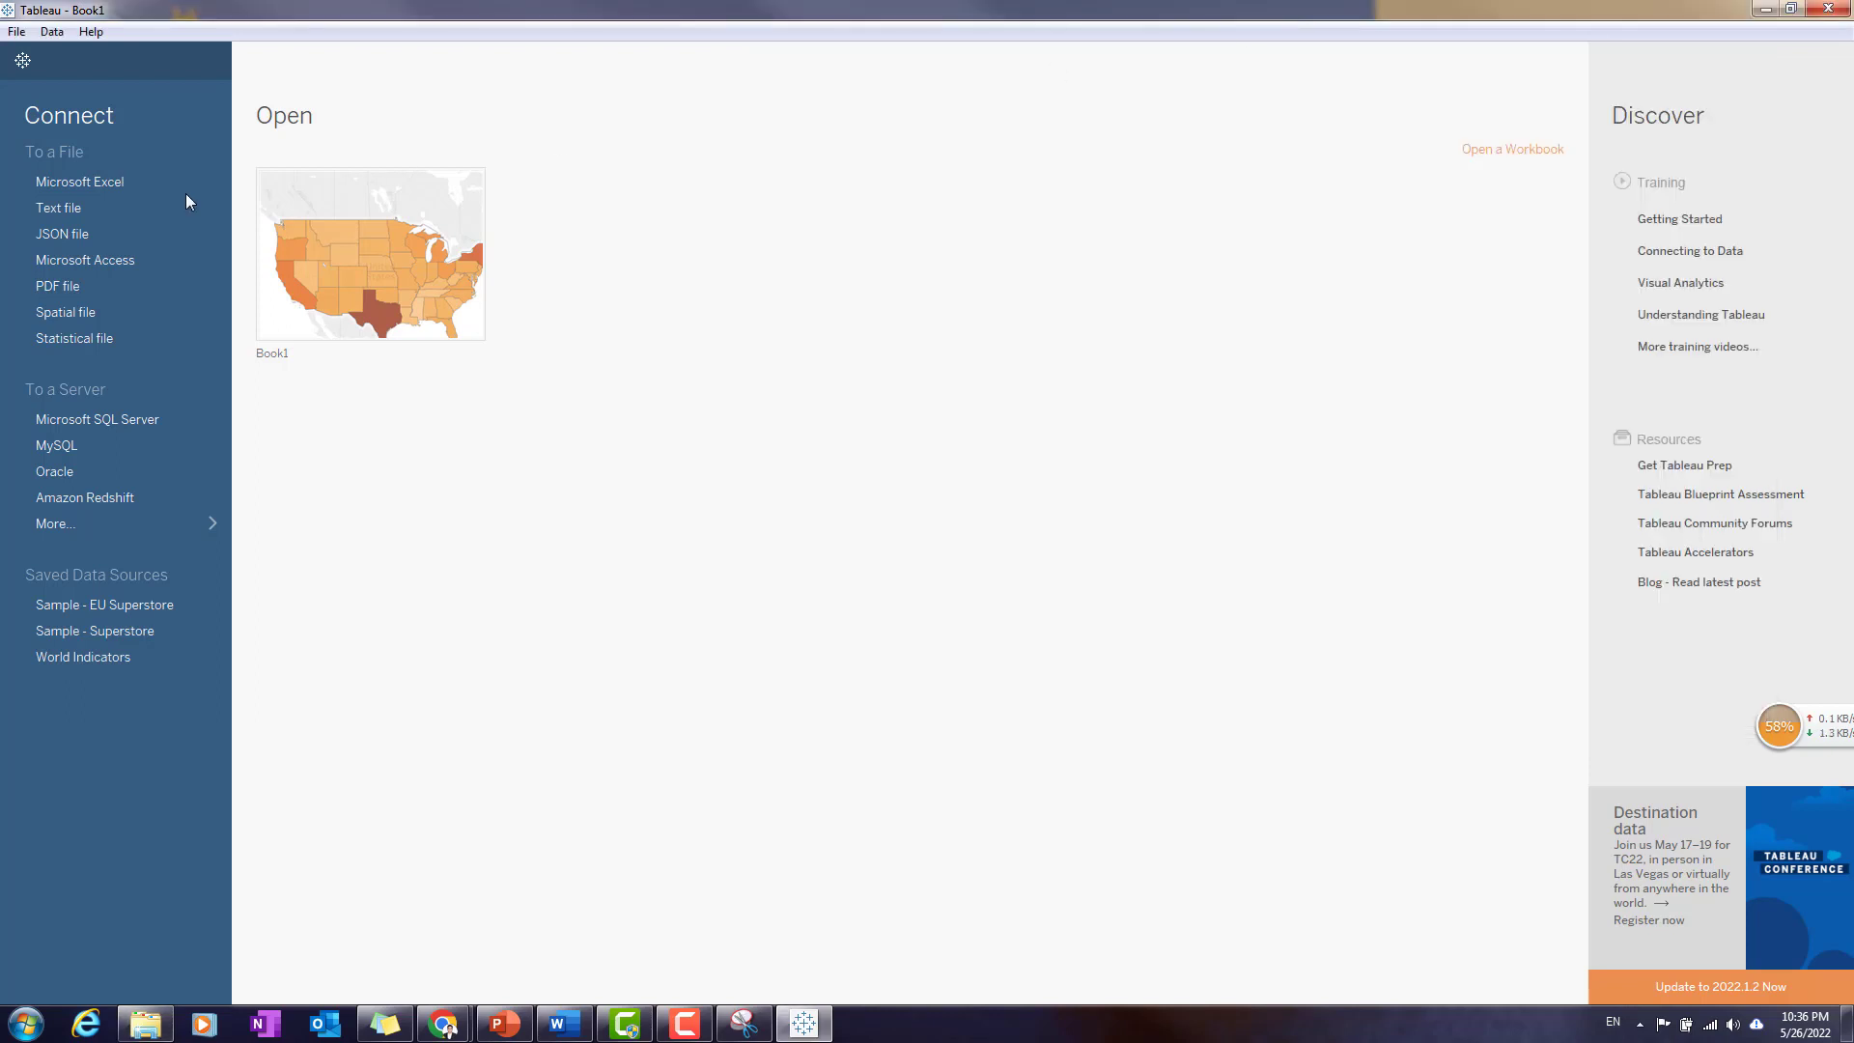
- Connect to the Excel file P1-AmazingMartEU2 from the Data for Practice - Tableau folder under Module 4, Tableau Data
{"action": "left_click", "coordinate": [107, 182]}
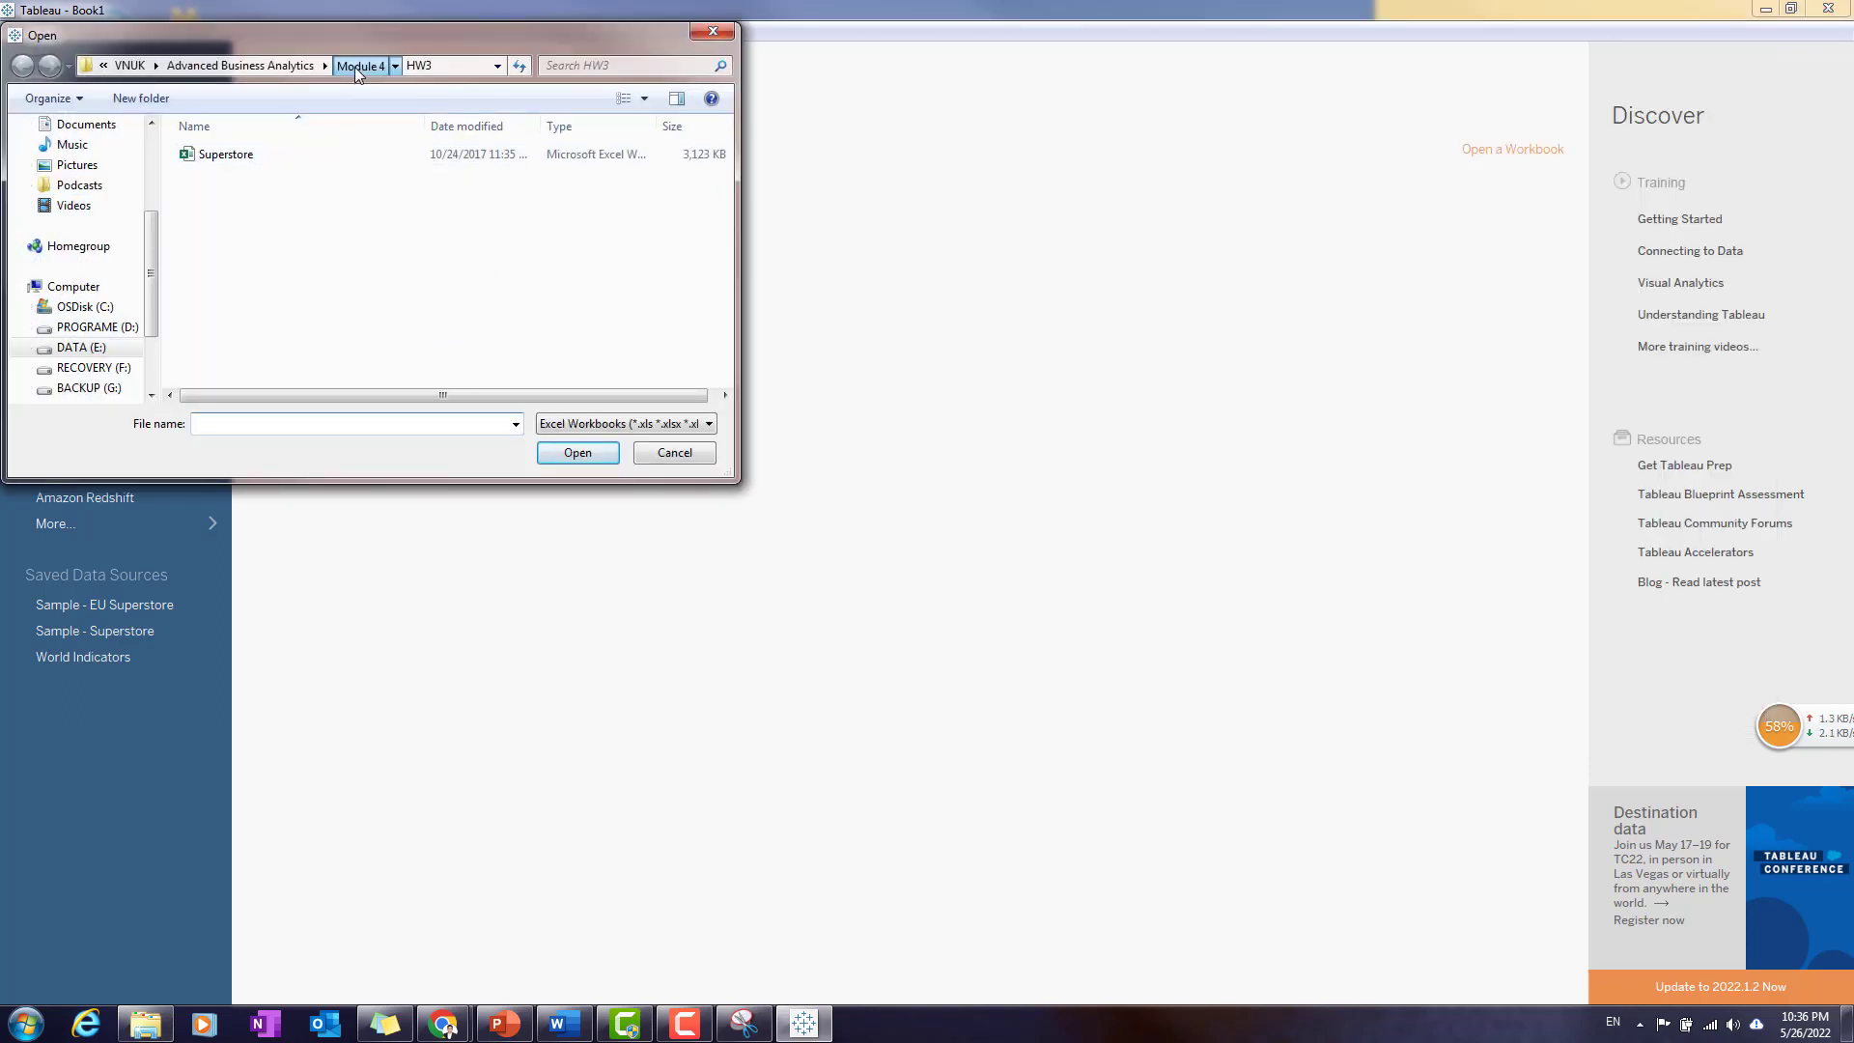
{"action": "left_click", "coordinate": [356, 66]}
{"action": "double_click", "coordinate": [345, 220]}
{"action": "double_click", "coordinate": [261, 155]}
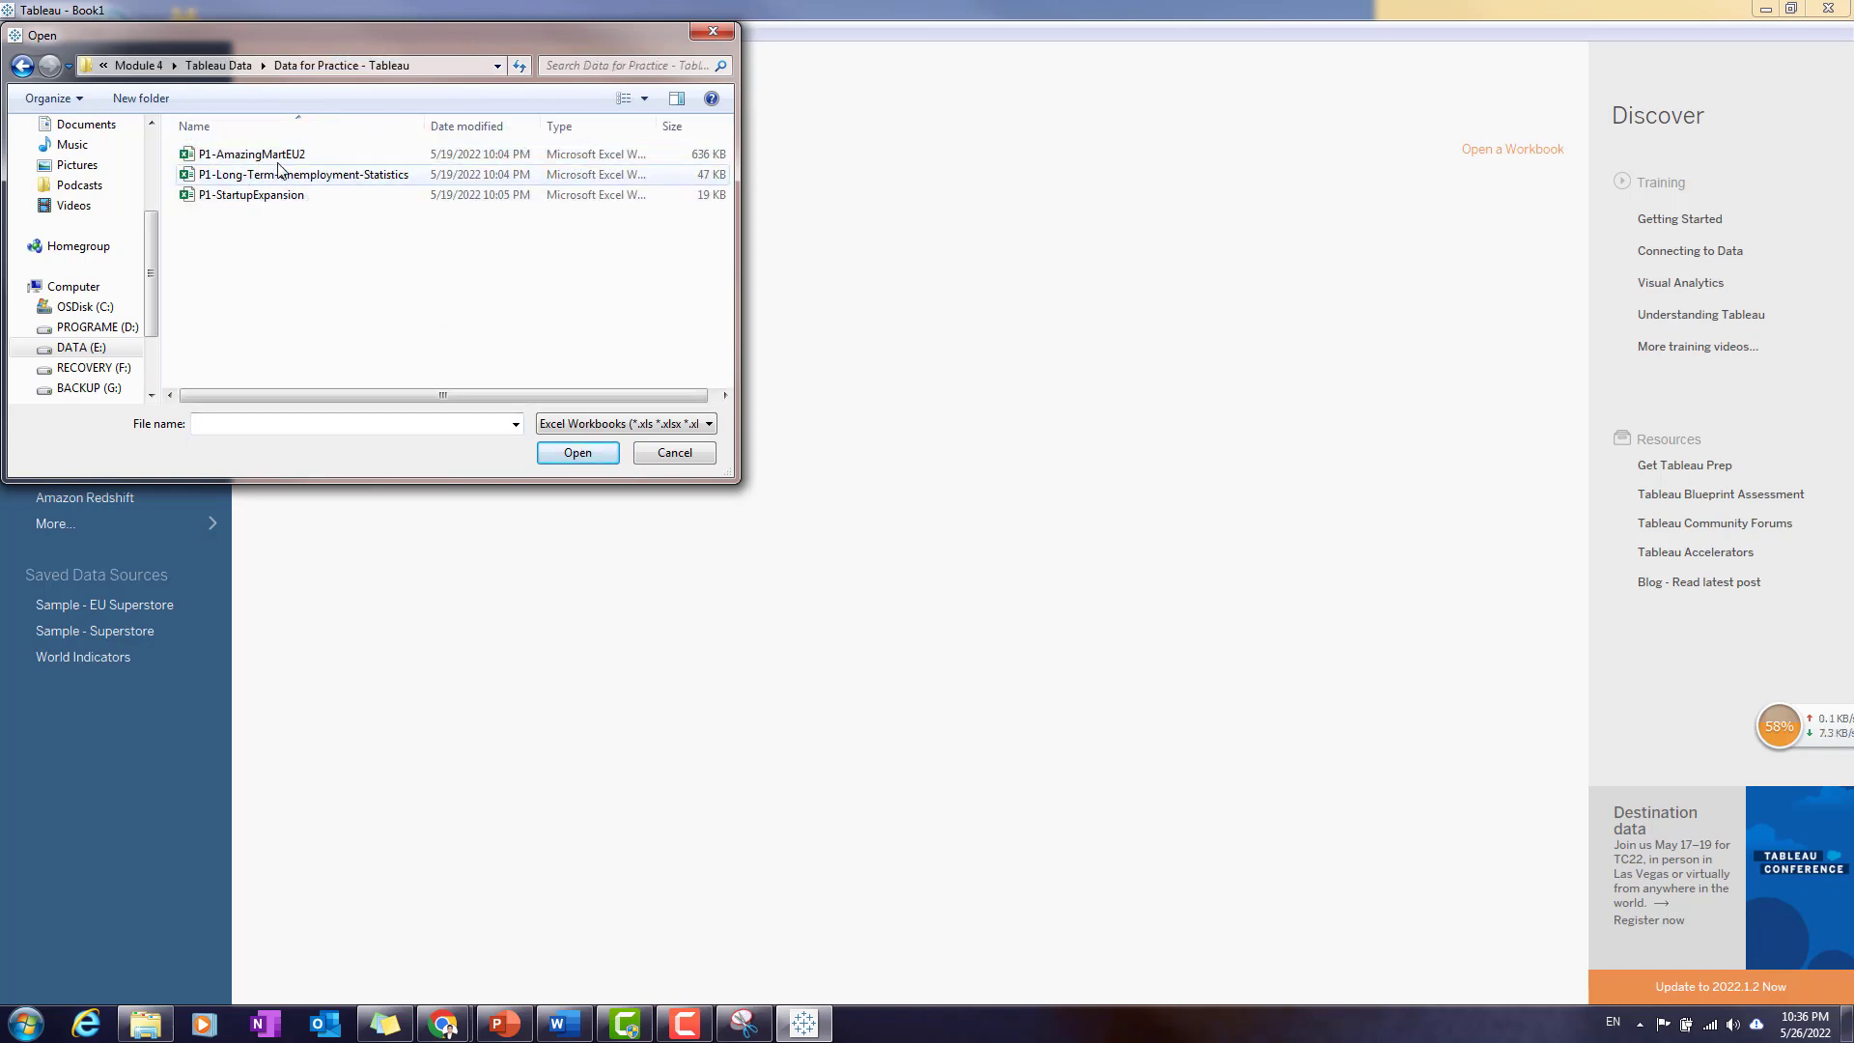
{"action": "left_click", "coordinate": [280, 156]}
{"action": "left_click", "coordinate": [574, 456]}
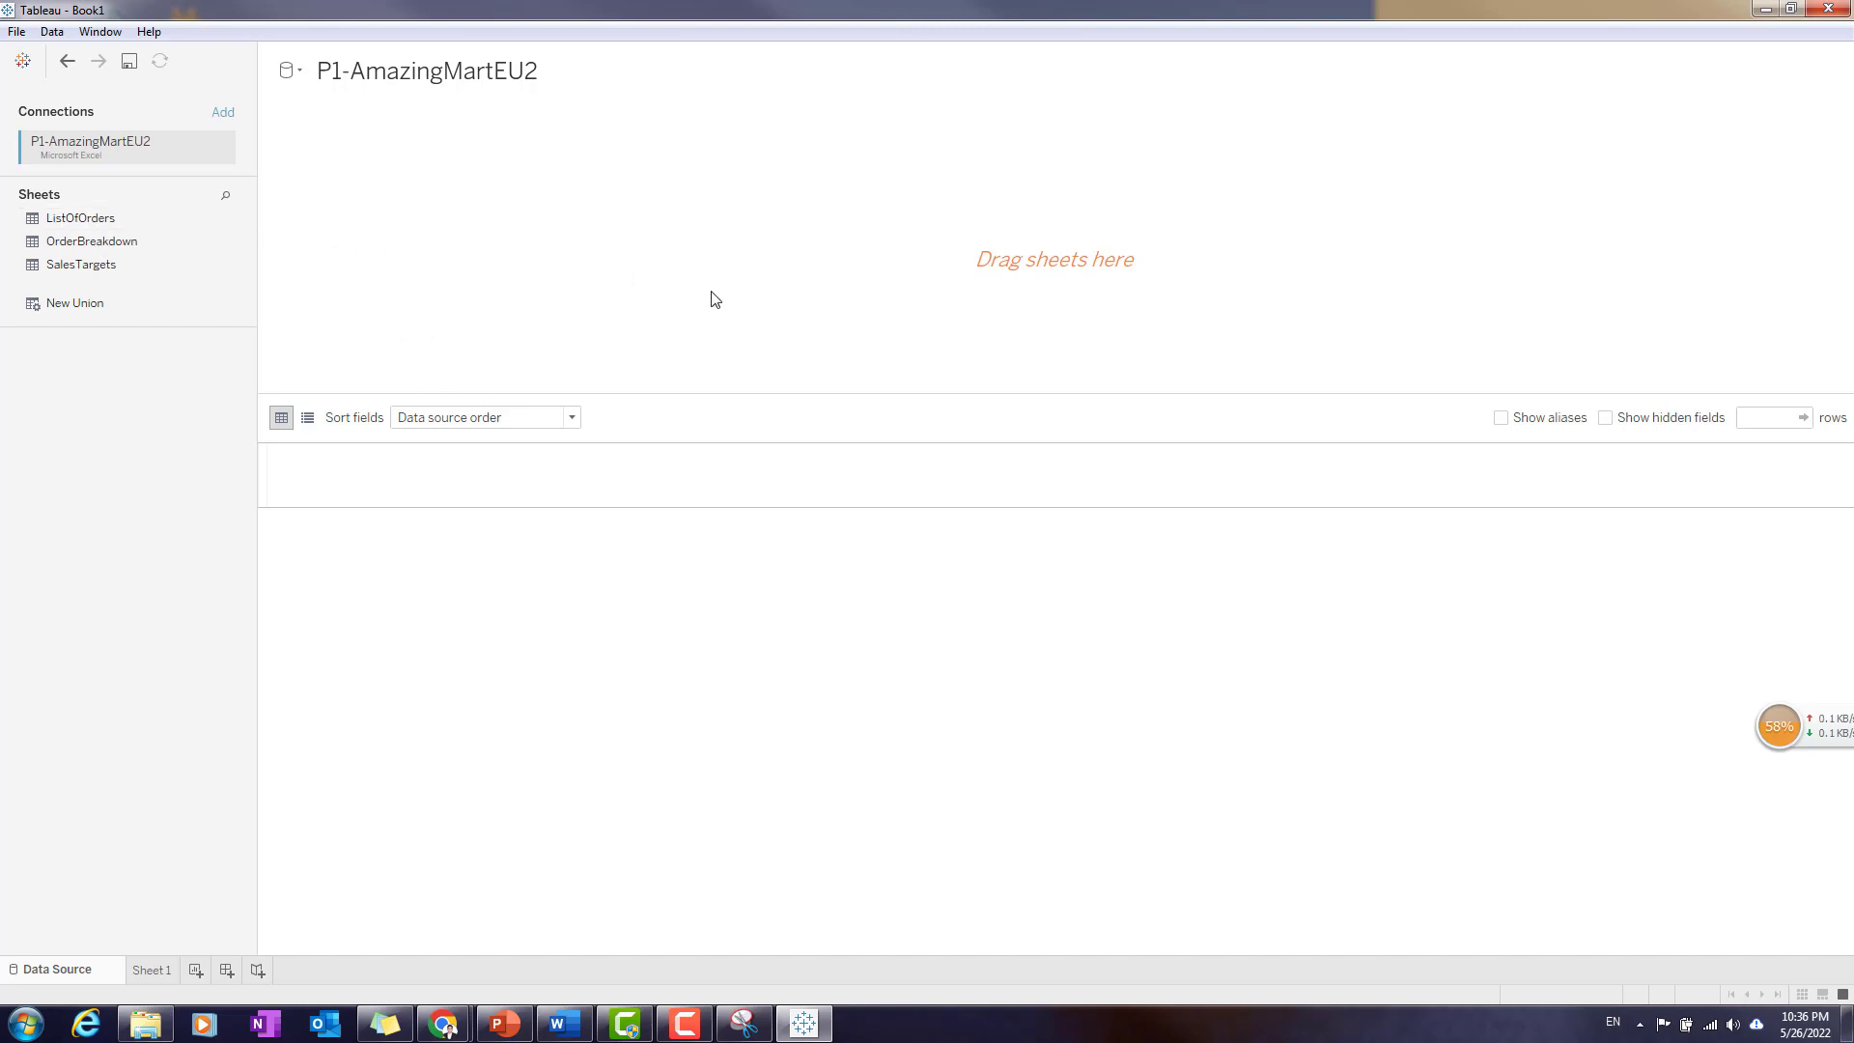
- Load the ListOfOrders sheet into the data source and preview its rows
{"action": "left_click_drag", "start_coordinate": [109, 230], "coordinate": [409, 234]}
{"action": "left_click_drag", "start_coordinate": [413, 234], "coordinate": [415, 237]}
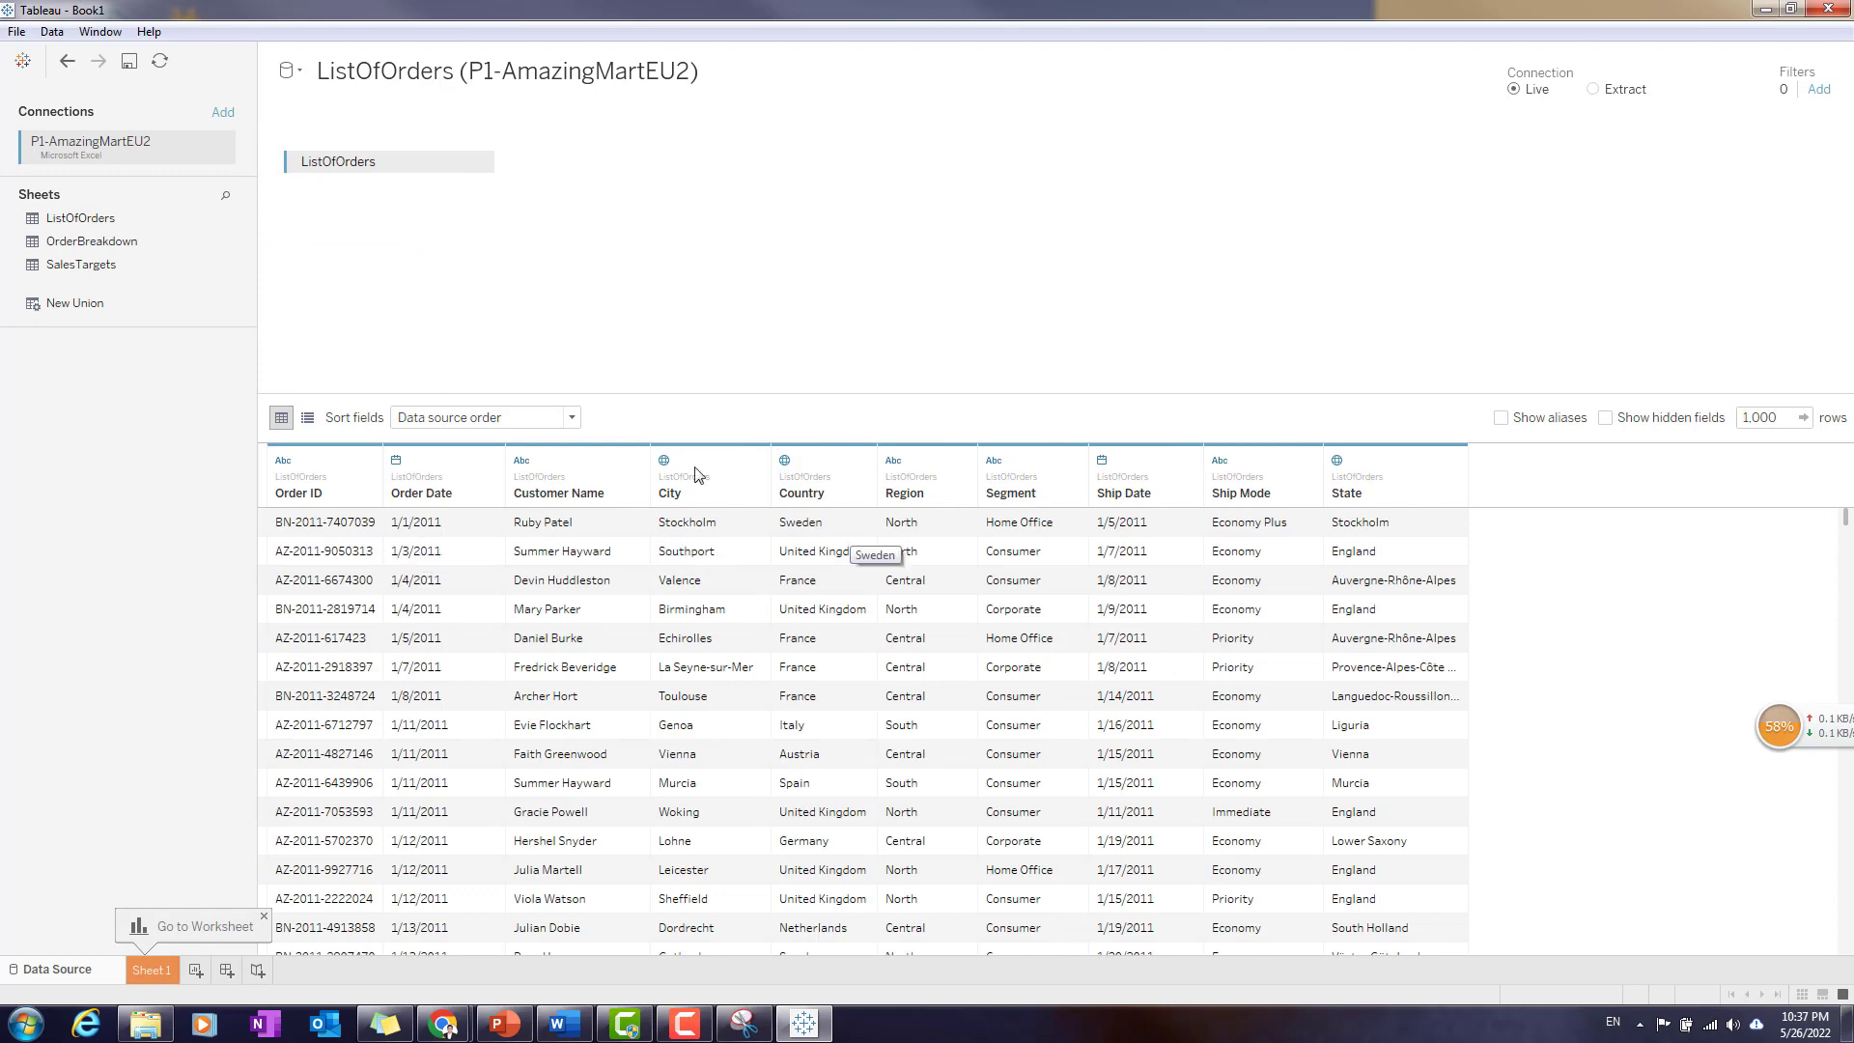
{"action": "scroll", "coordinate": [1642, 678], "scroll_direction": "down", "scroll_amount": 3}
{"action": "scroll", "coordinate": [1001, 739], "scroll_direction": "up", "scroll_amount": 3}
{"action": "left_click", "coordinate": [263, 915]}
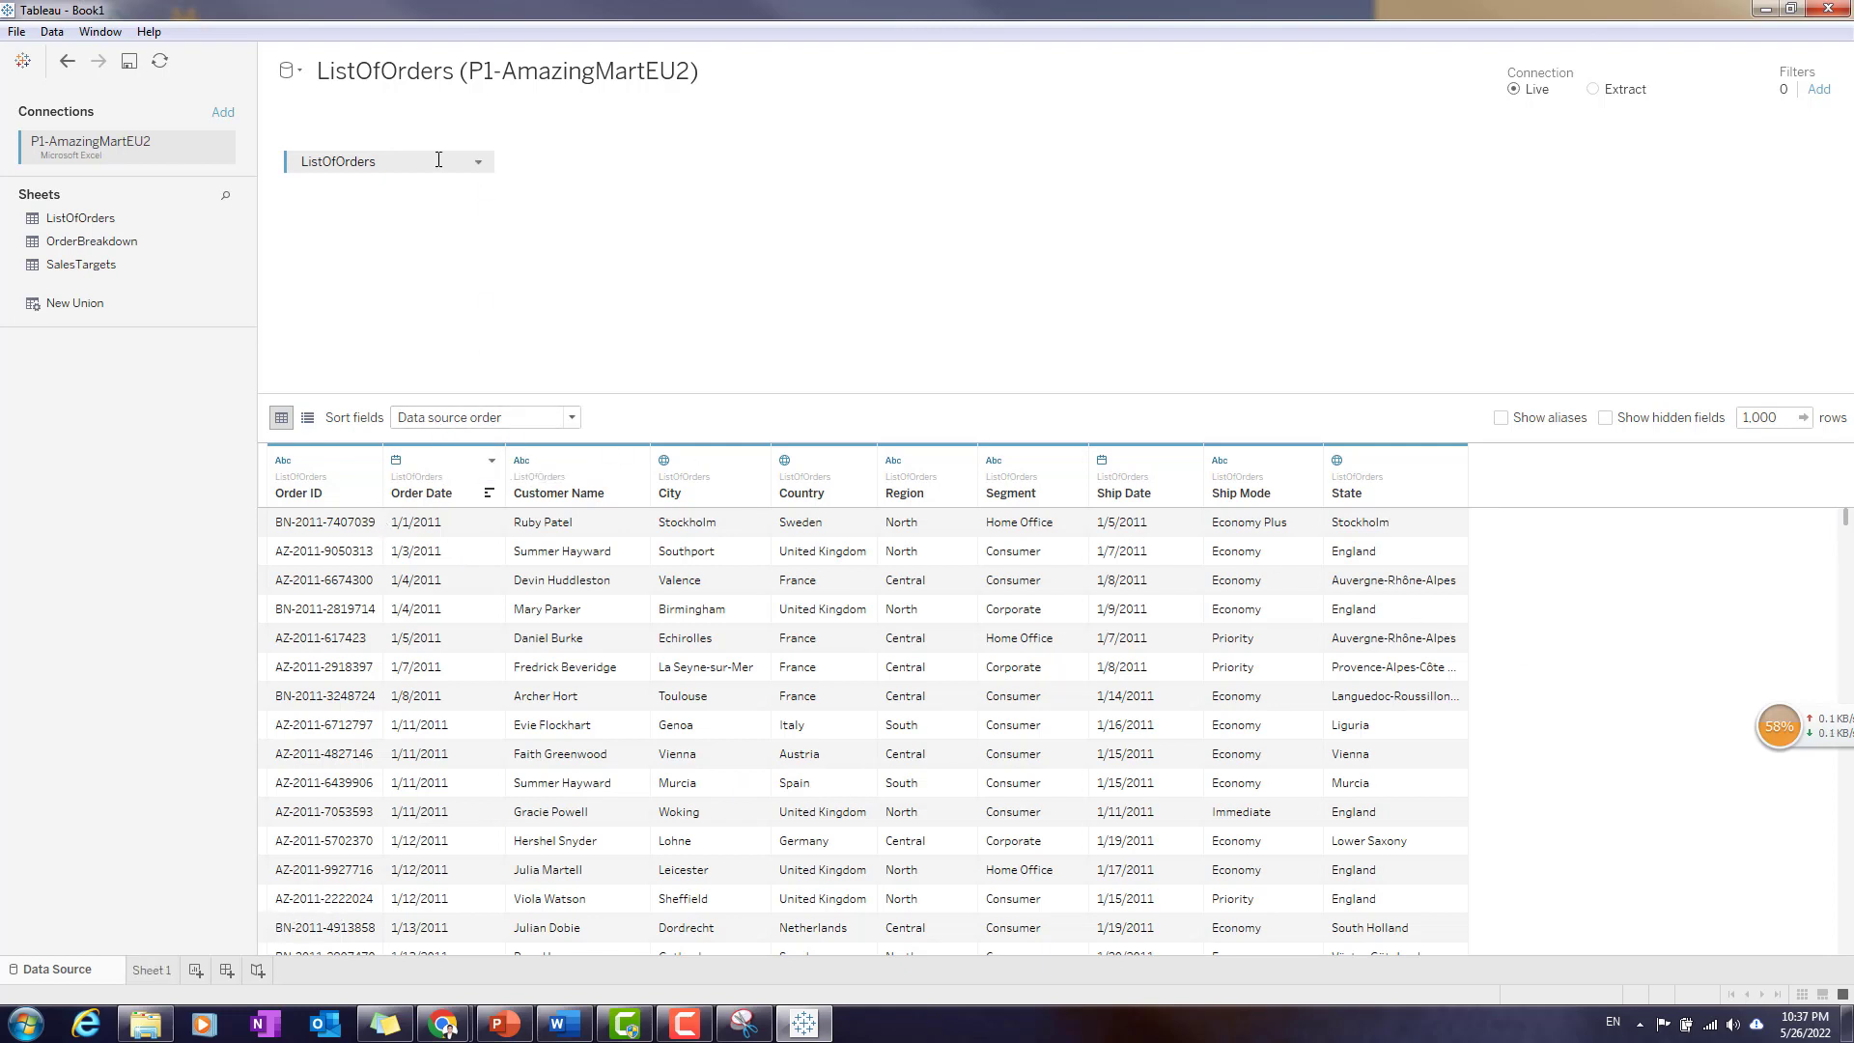
- Preview the OrderBreakdown sheet in place of ListOfOrders and clear the data source canvas
{"action": "left_click_drag", "start_coordinate": [431, 171], "coordinate": [522, 252]}
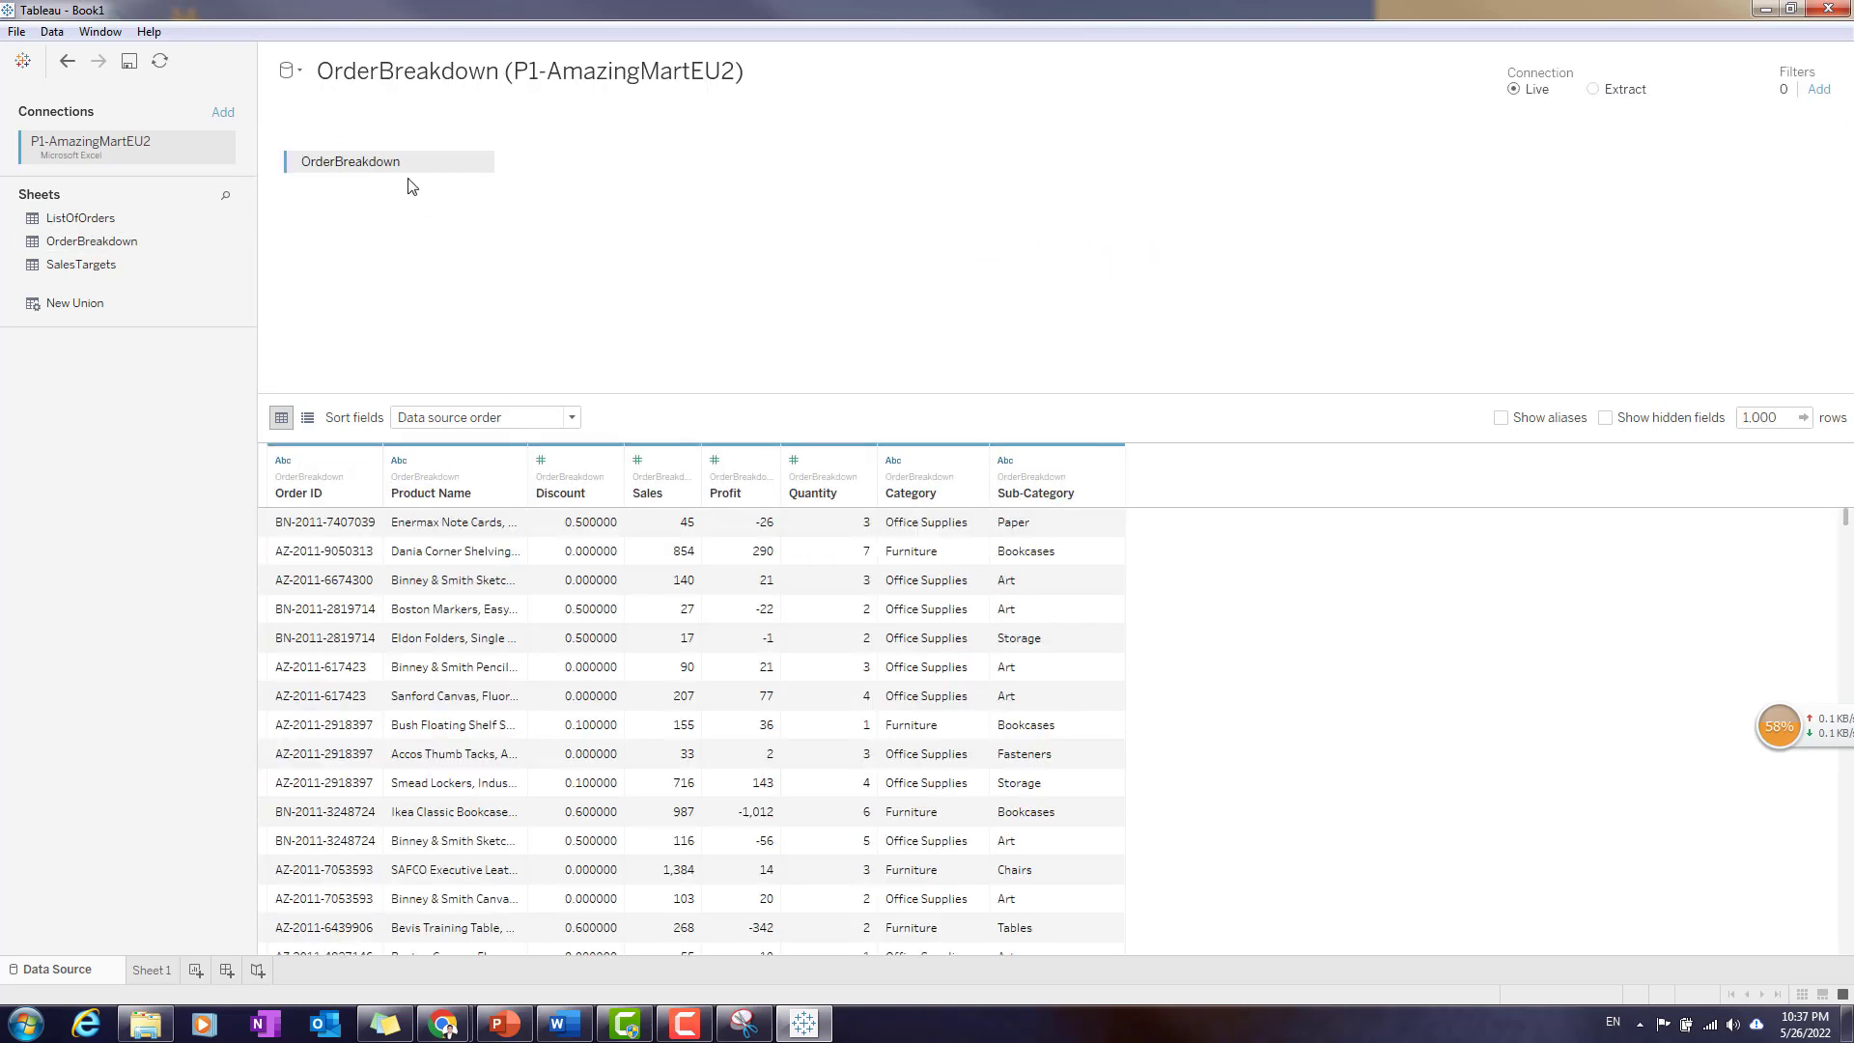
{"action": "left_click_drag", "start_coordinate": [426, 159], "coordinate": [104, 290]}
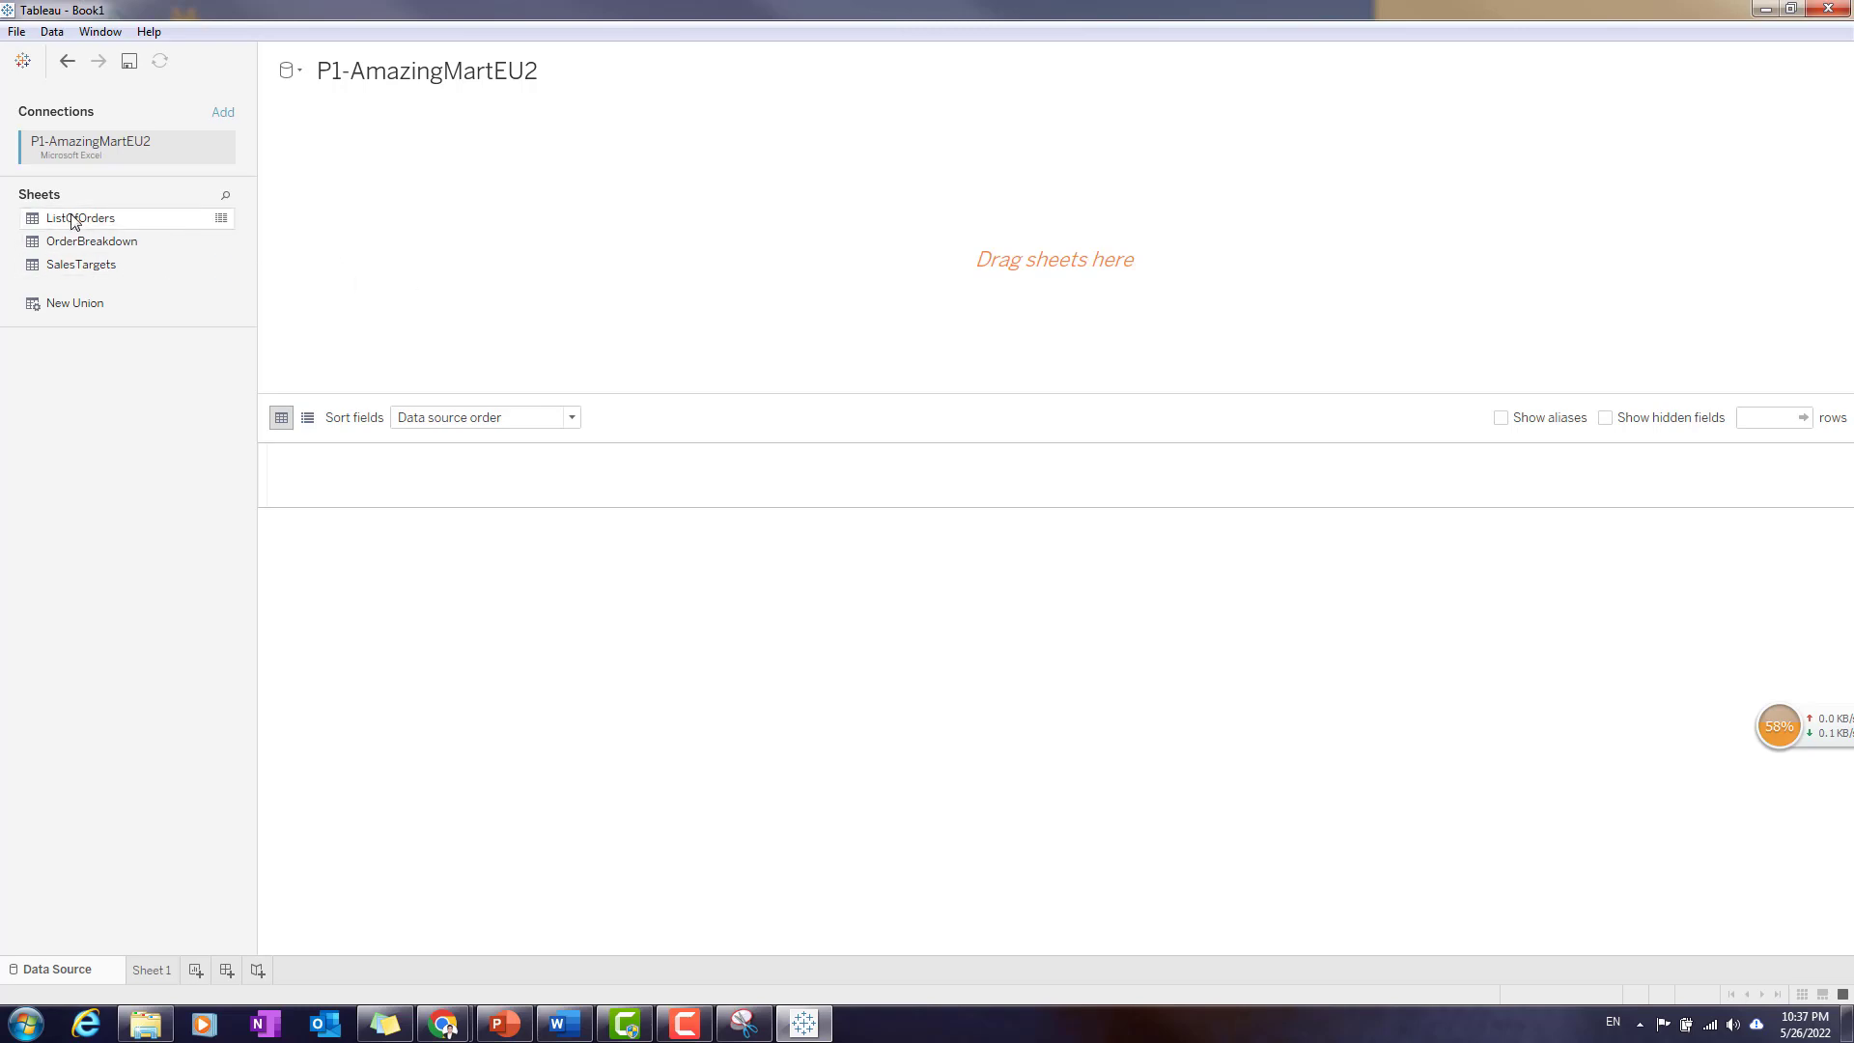
- Load ListOfOrders into the data source, join OrderBreakdown to it, and review the combined columns
{"action": "left_click_drag", "start_coordinate": [135, 224], "coordinate": [414, 216]}
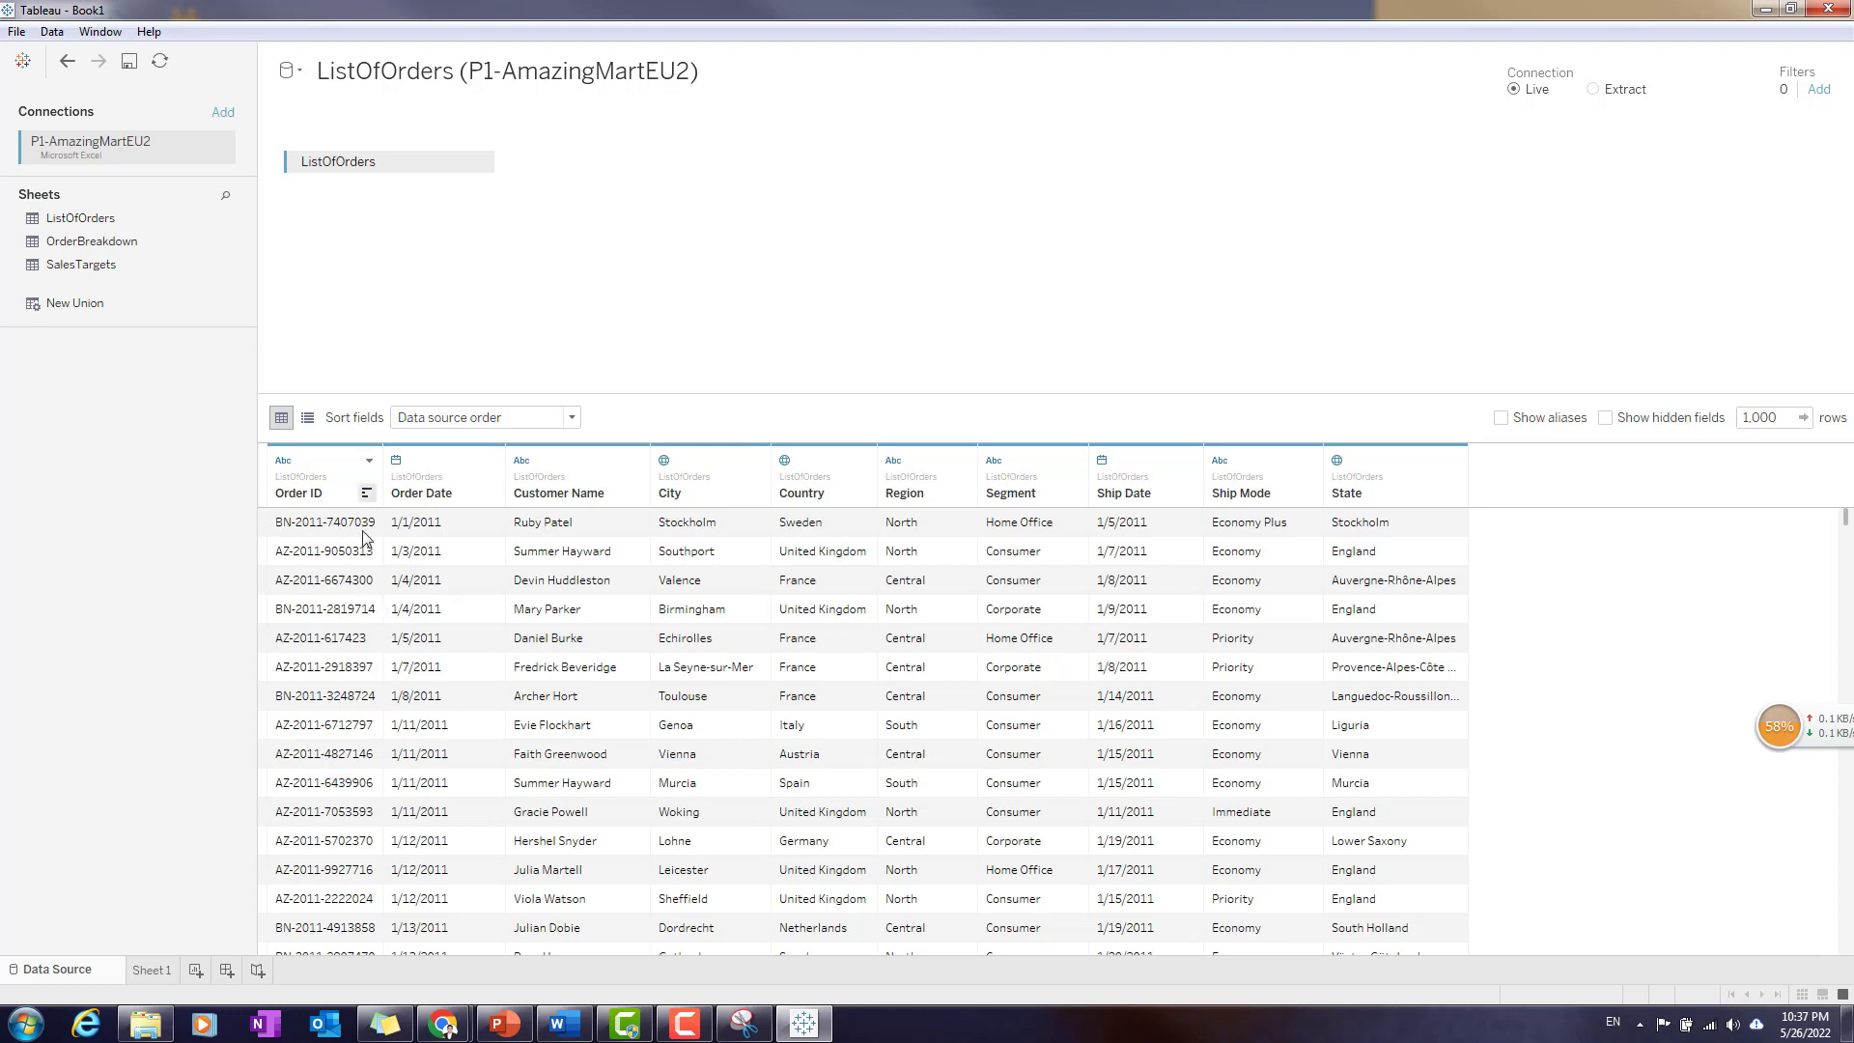
{"action": "left_click_drag", "start_coordinate": [145, 240], "coordinate": [710, 164]}
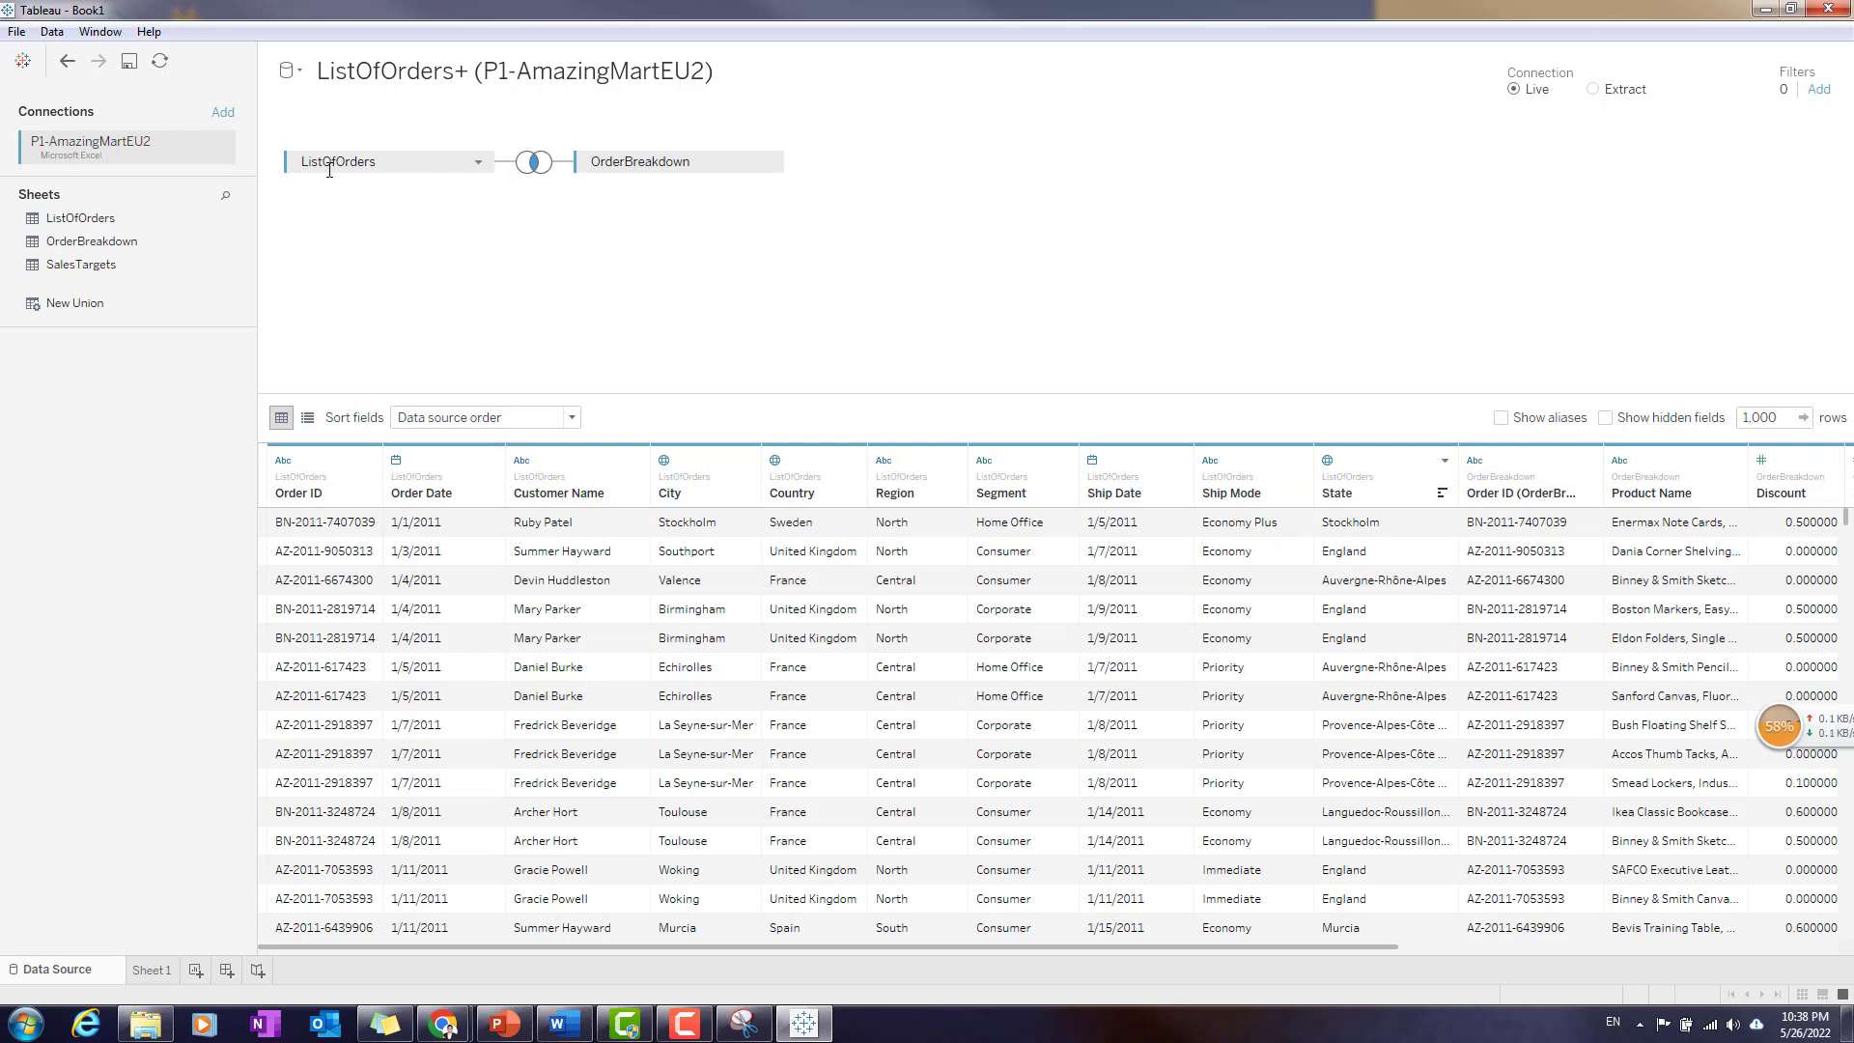
{"action": "left_click_drag", "start_coordinate": [1216, 954], "coordinate": [1645, 947]}
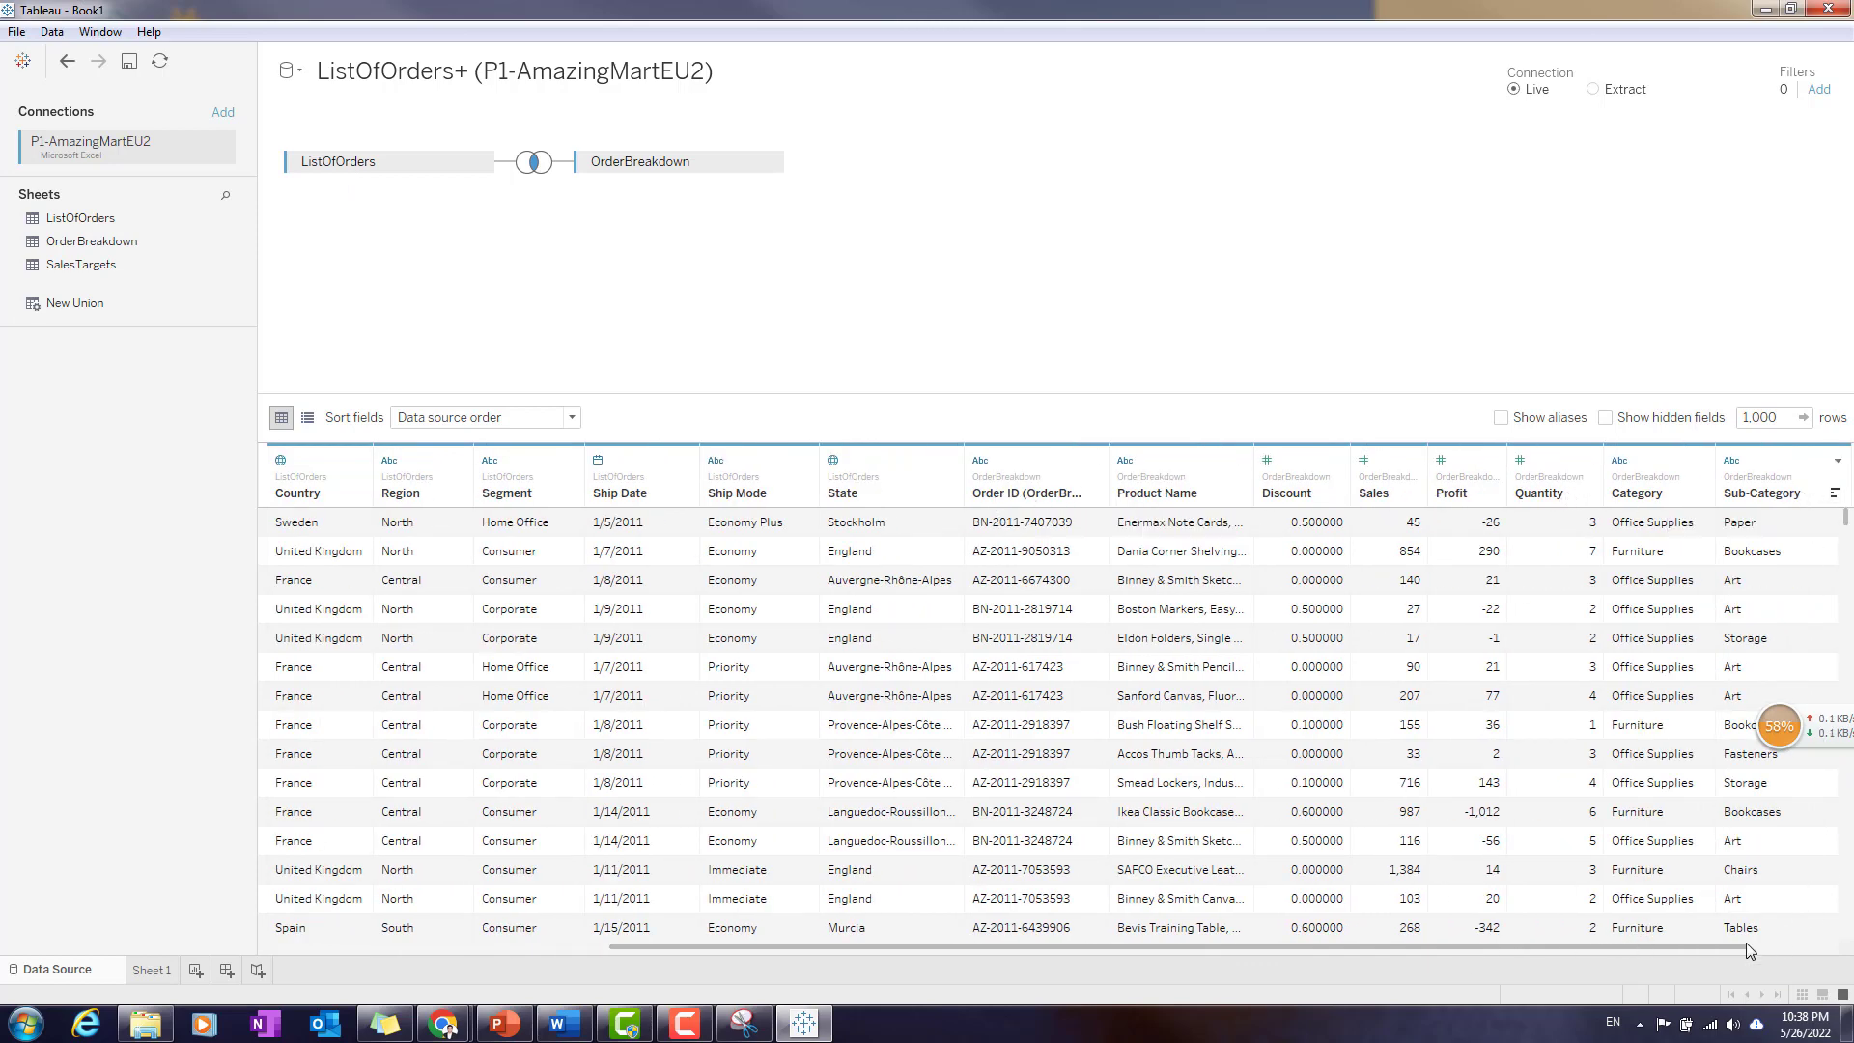
{"action": "left_click_drag", "start_coordinate": [1737, 955], "coordinate": [1847, 954]}
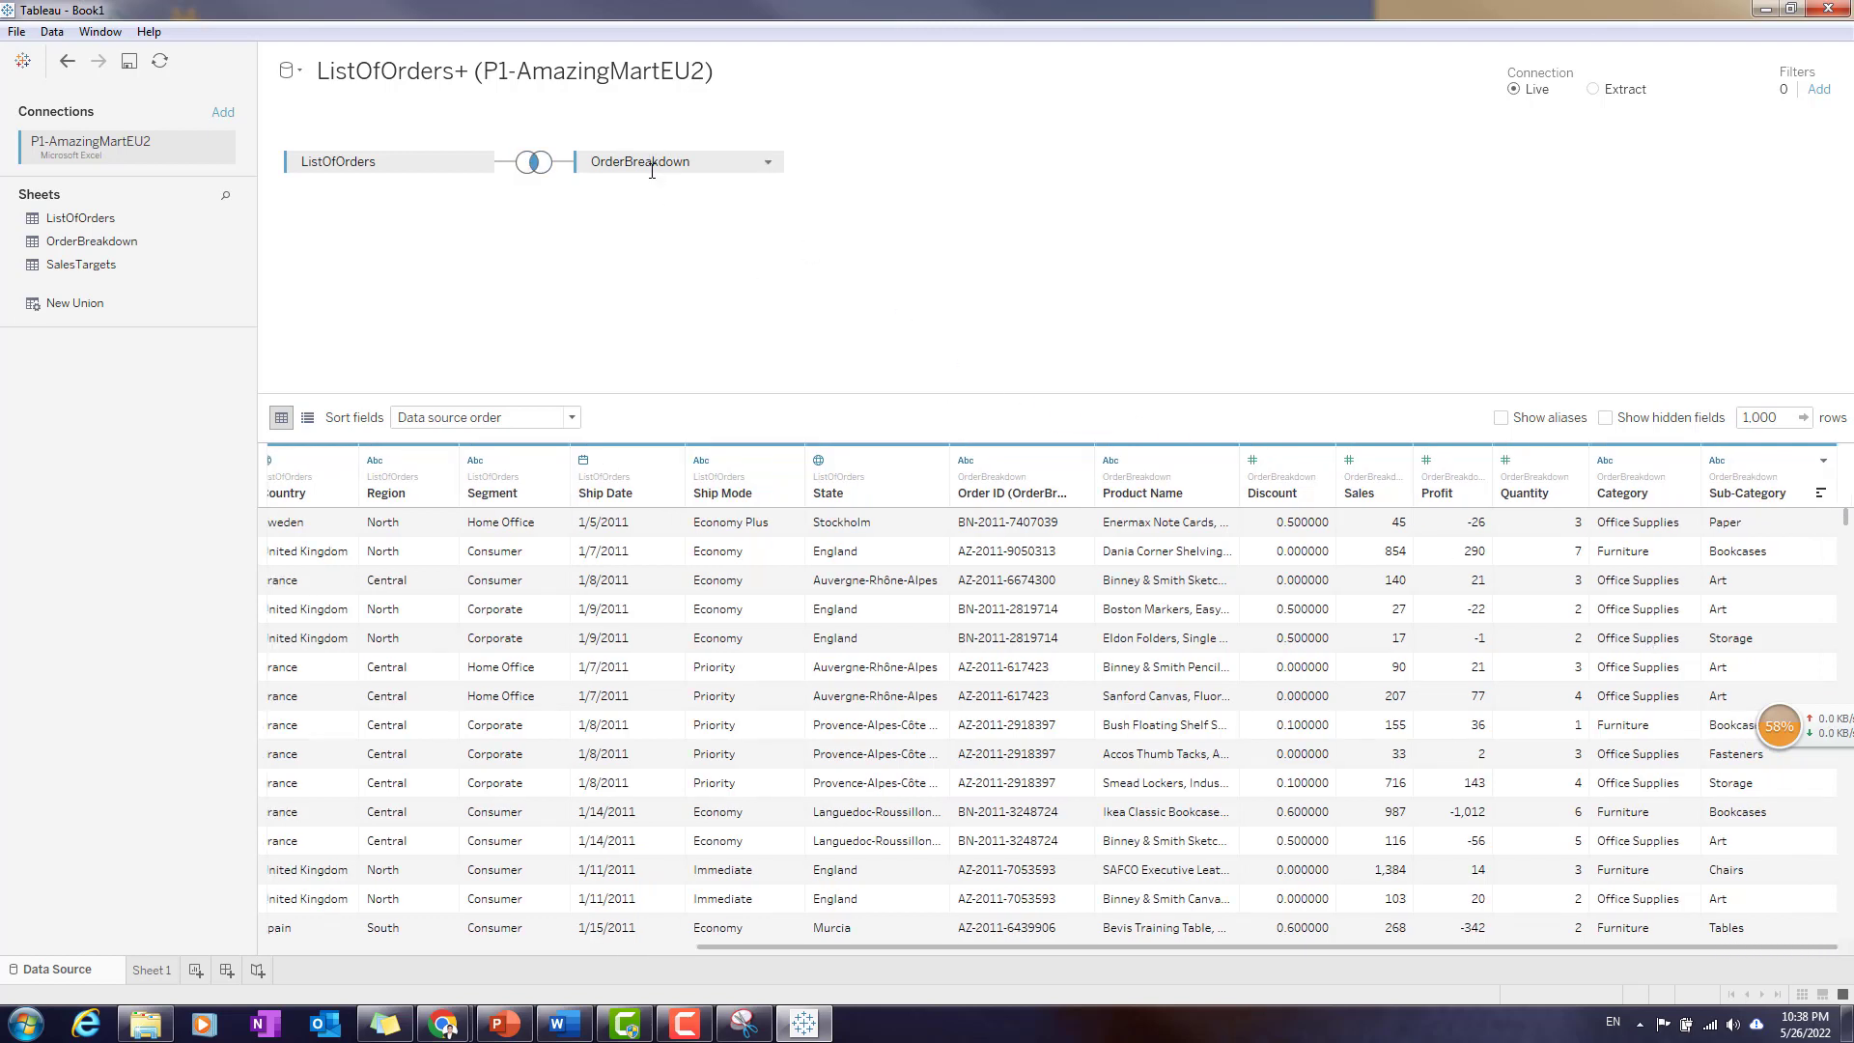
{"action": "left_click_drag", "start_coordinate": [1528, 948], "coordinate": [1187, 964]}
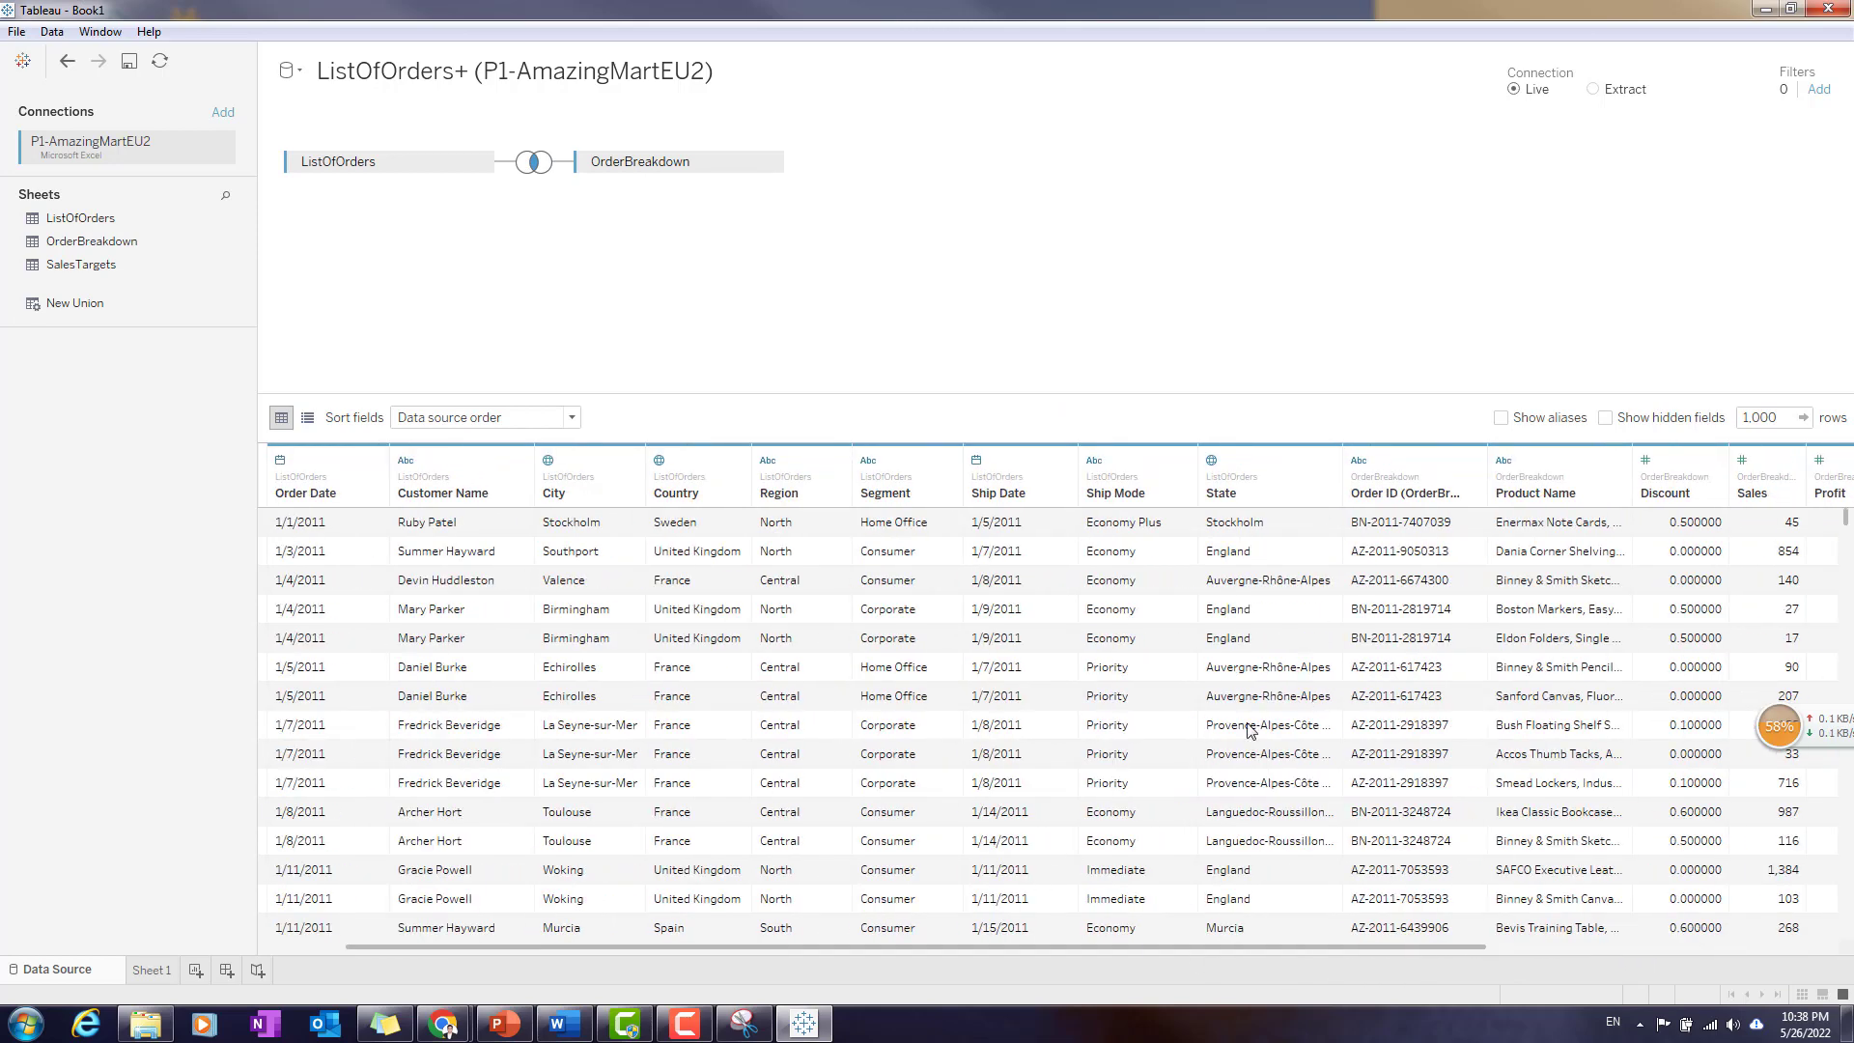
- Examine the join settings between ListOfOrders and OrderBreakdown and compare Order ID rows in the joined data preview
{"action": "left_click", "coordinate": [536, 162]}
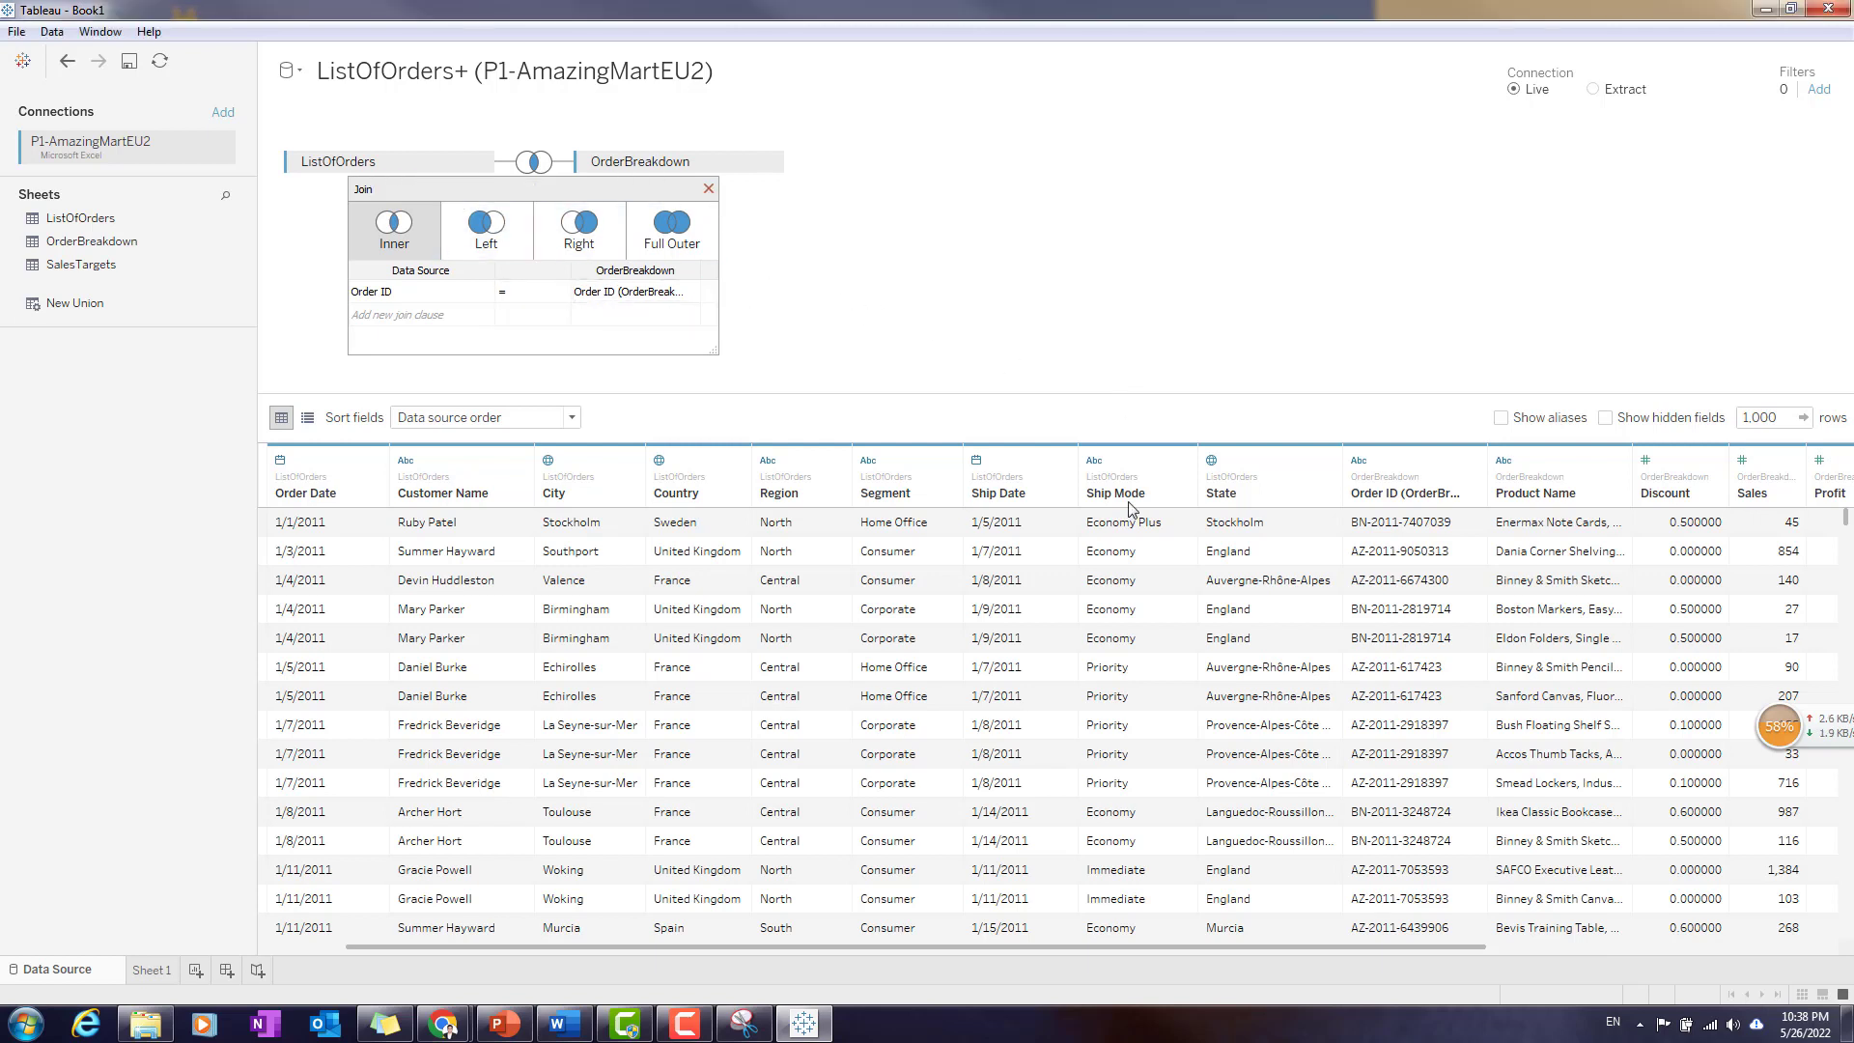
{"action": "left_click", "coordinate": [709, 188]}
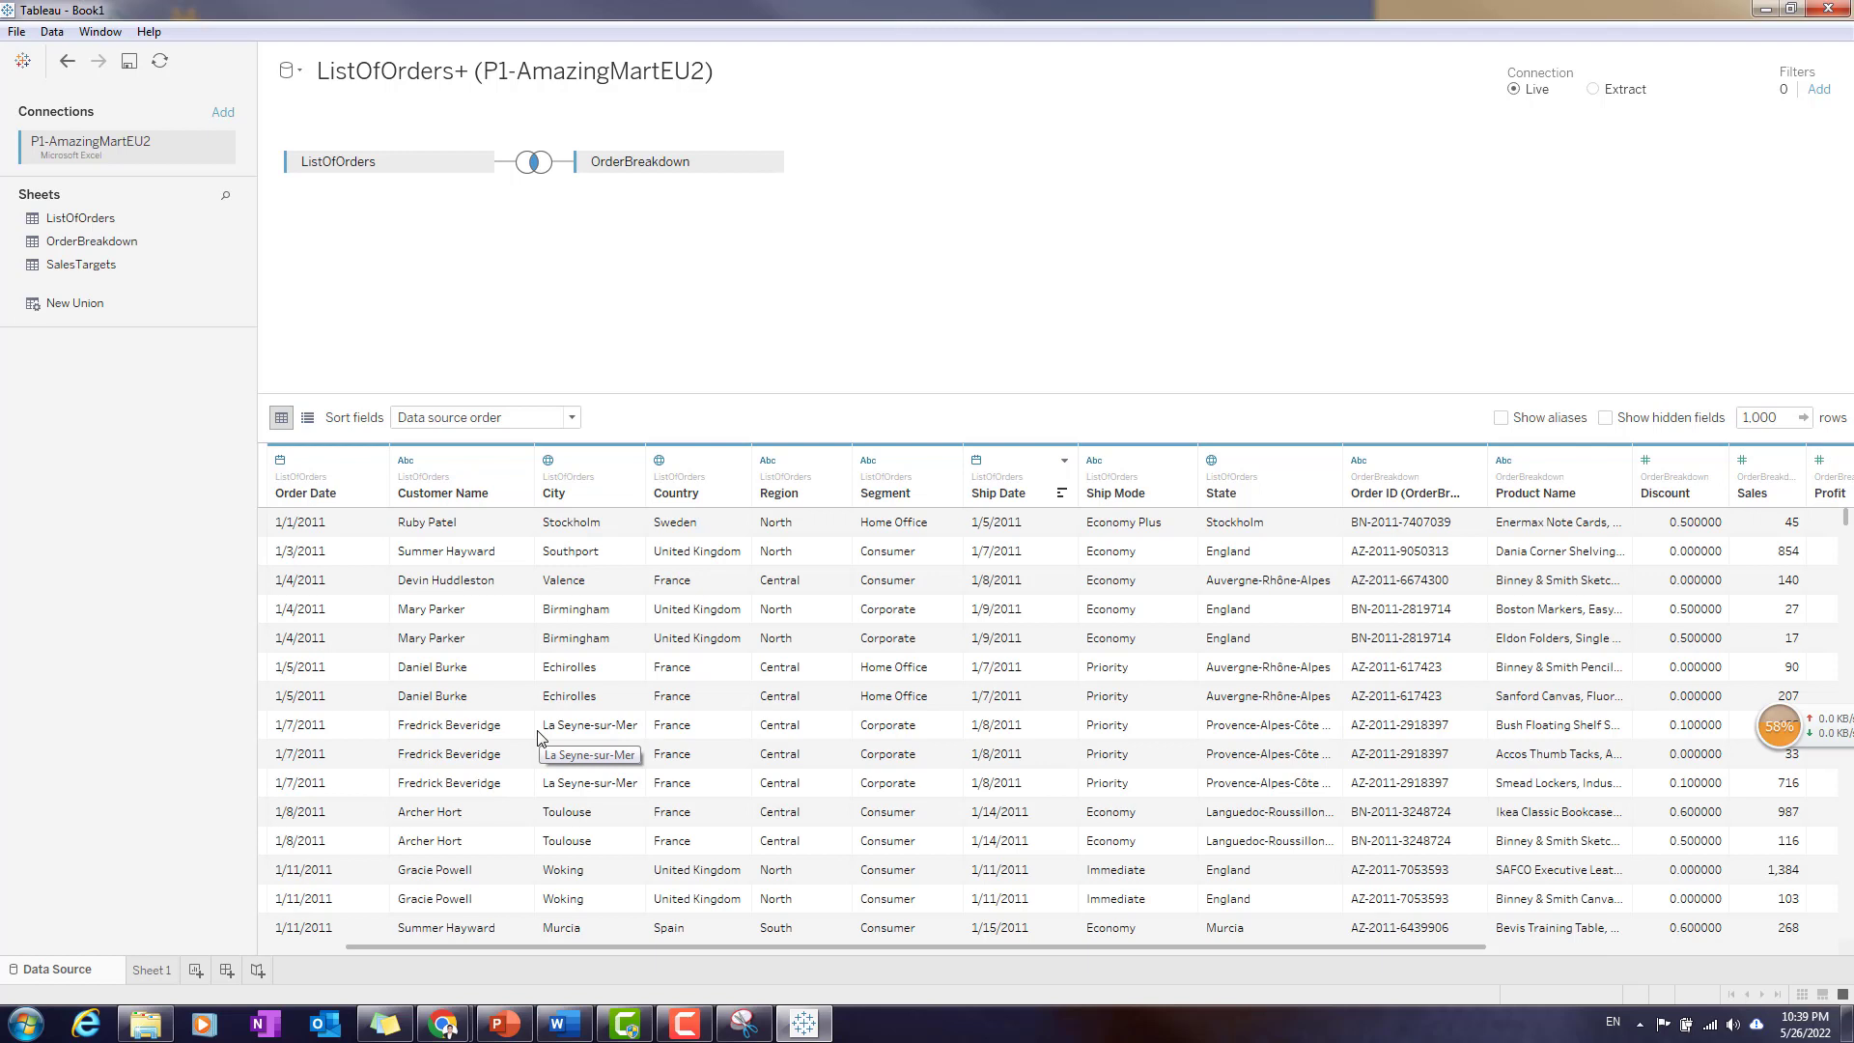
{"action": "left_click_drag", "start_coordinate": [1204, 950], "coordinate": [1121, 952]}
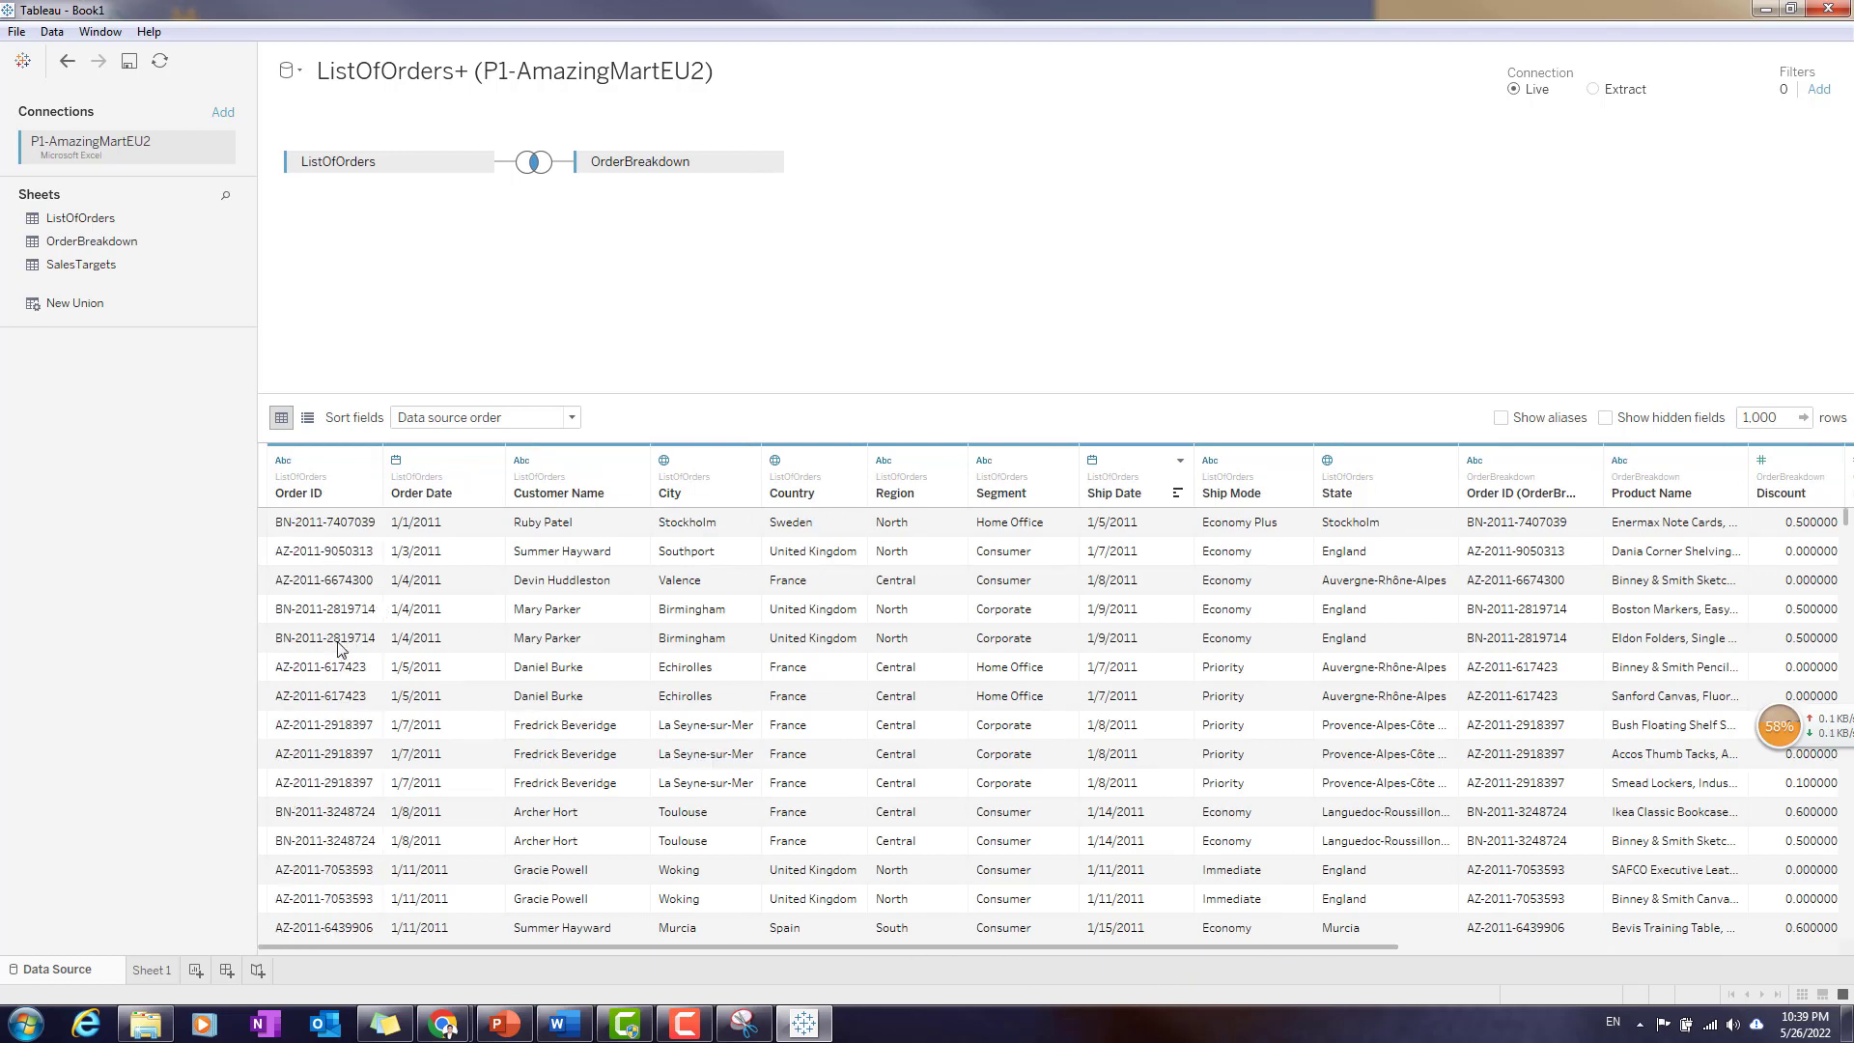
{"action": "left_click_drag", "start_coordinate": [293, 610], "coordinate": [396, 642]}
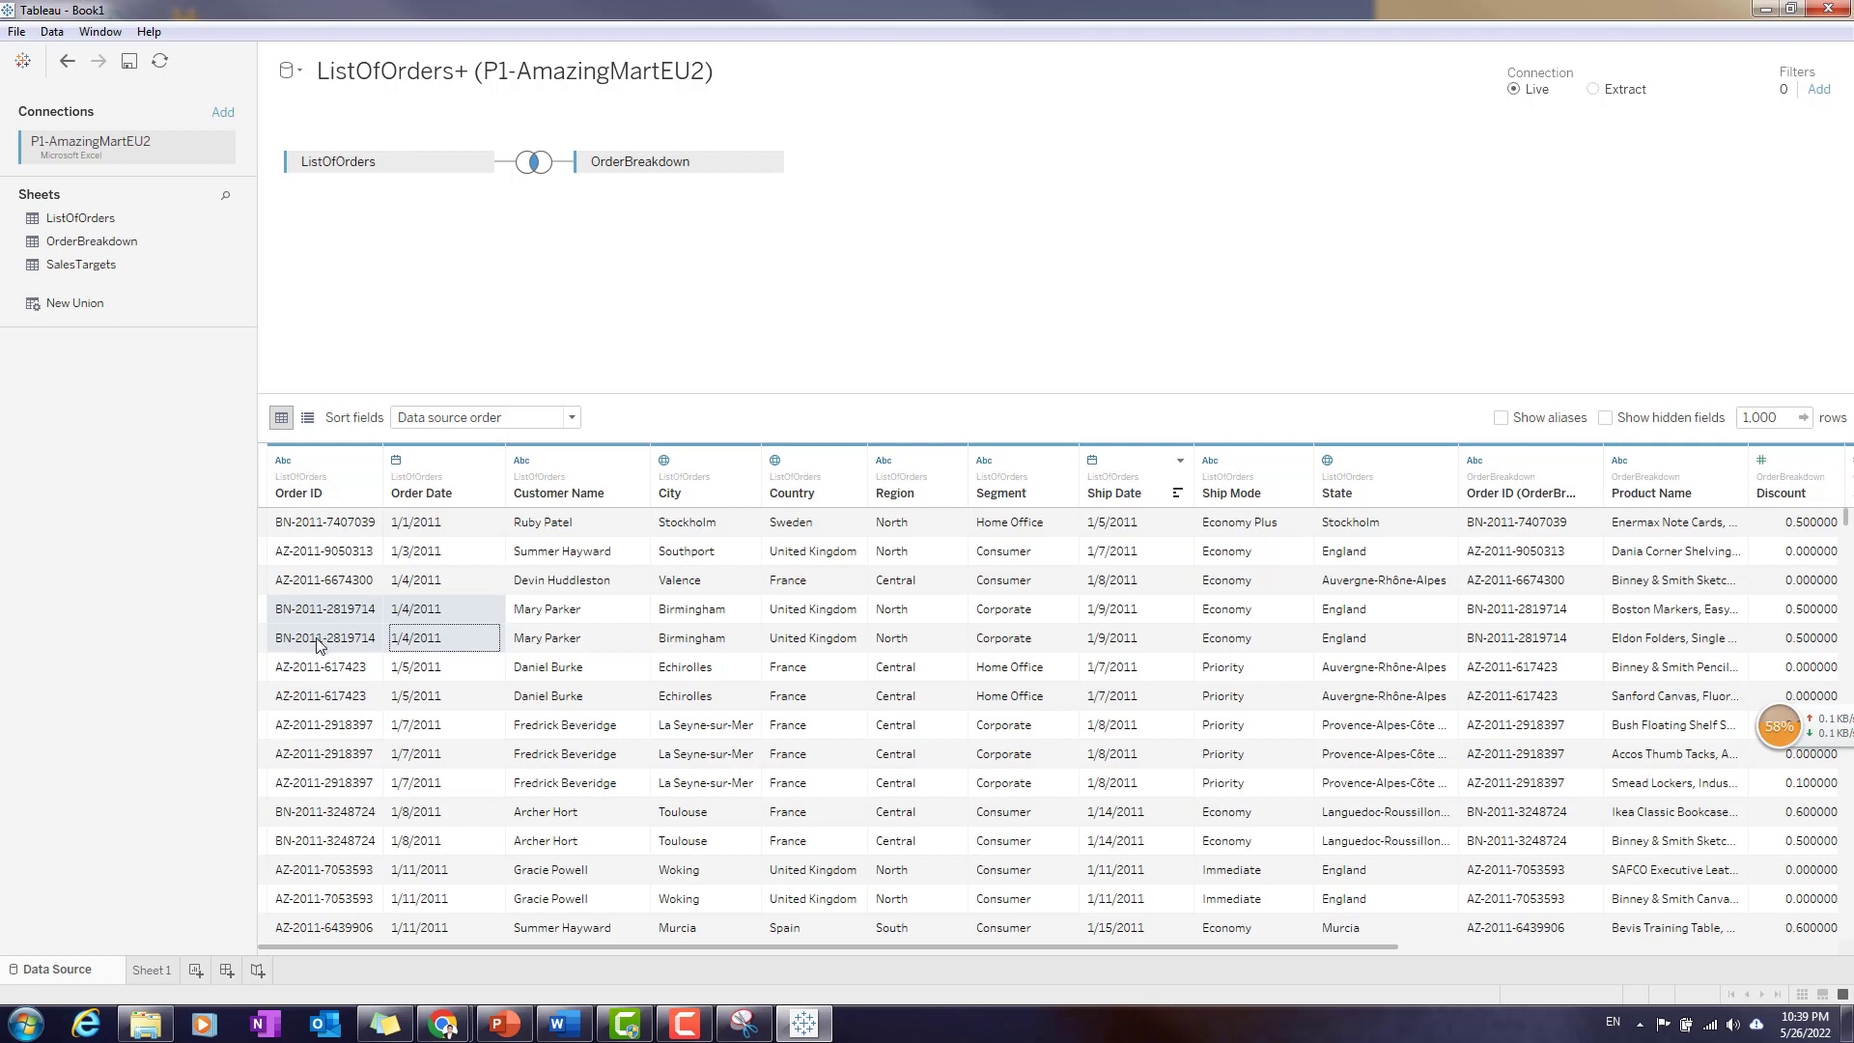
{"action": "left_click", "coordinate": [864, 345]}
{"action": "left_click", "coordinate": [442, 641]}
{"action": "left_click", "coordinate": [907, 344]}
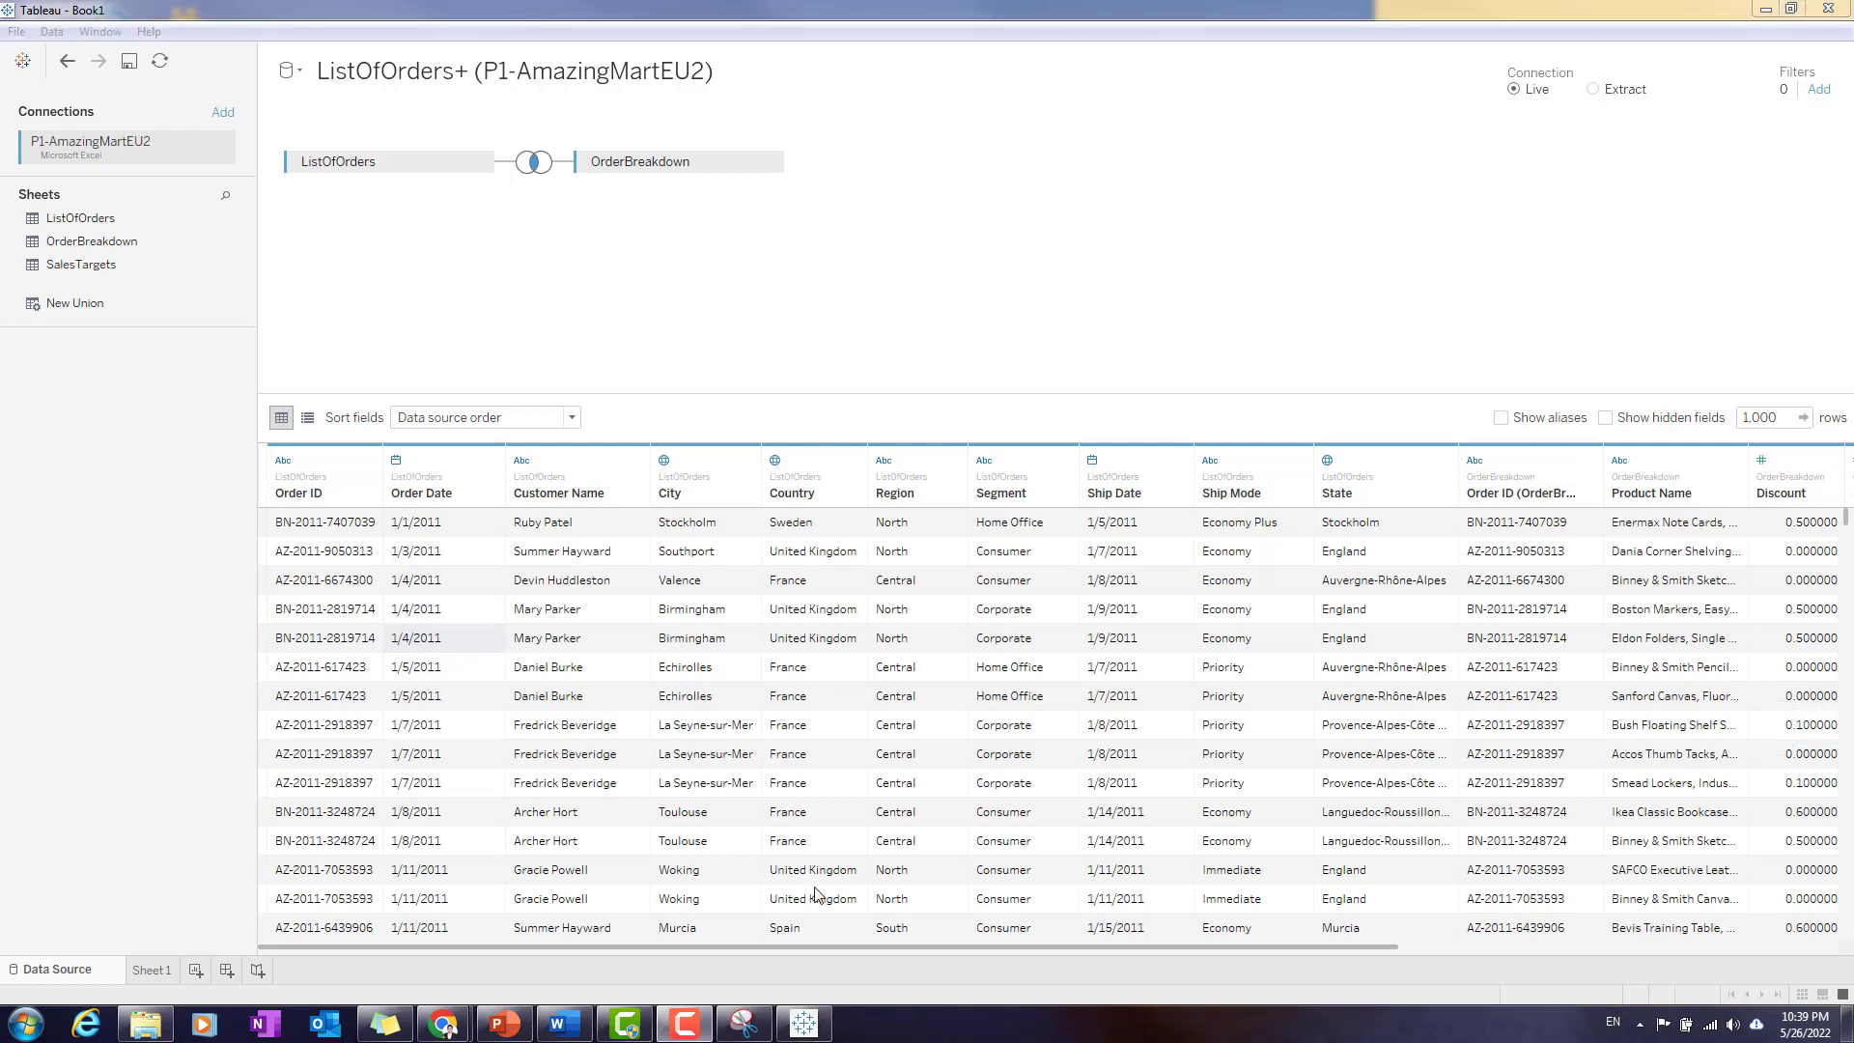
- Switch to PowerPoint to check the Agenda – Tableau (cont.) slide and return to Tableau
{"action": "left_click", "coordinate": [504, 1024]}
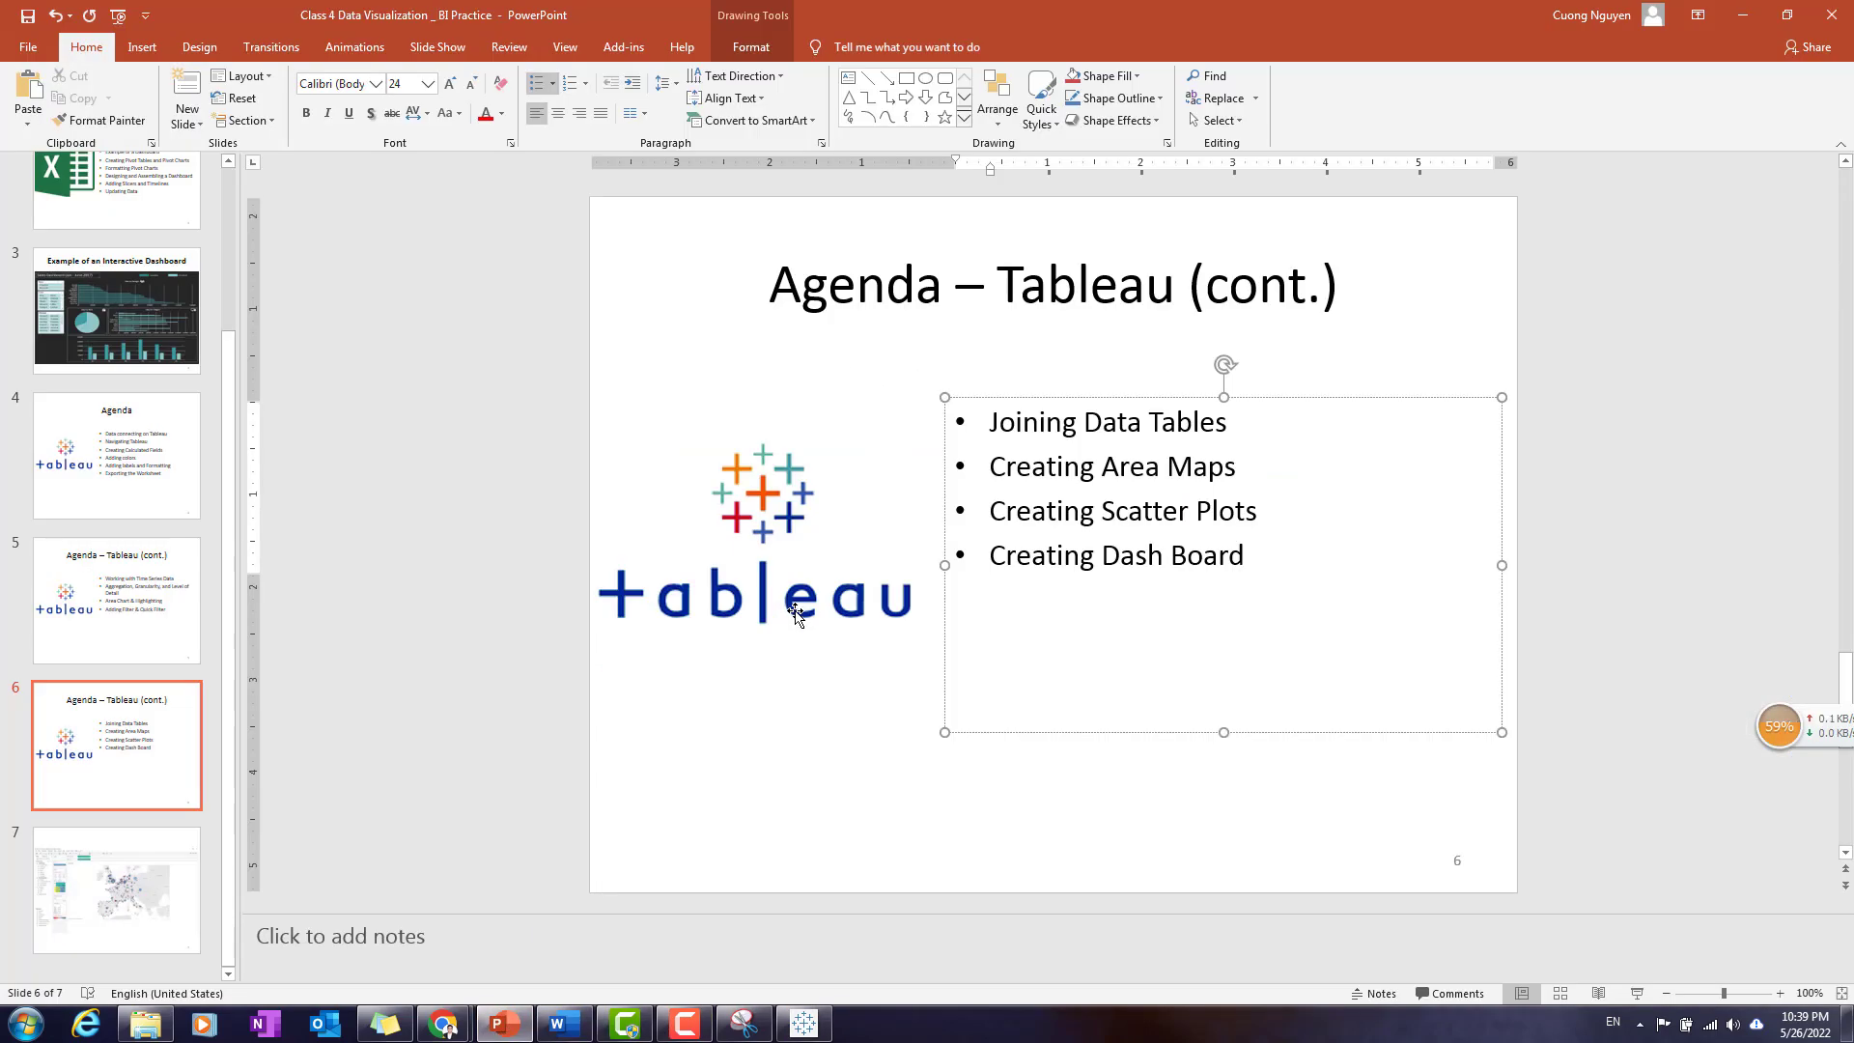
{"action": "left_click", "coordinate": [1444, 341]}
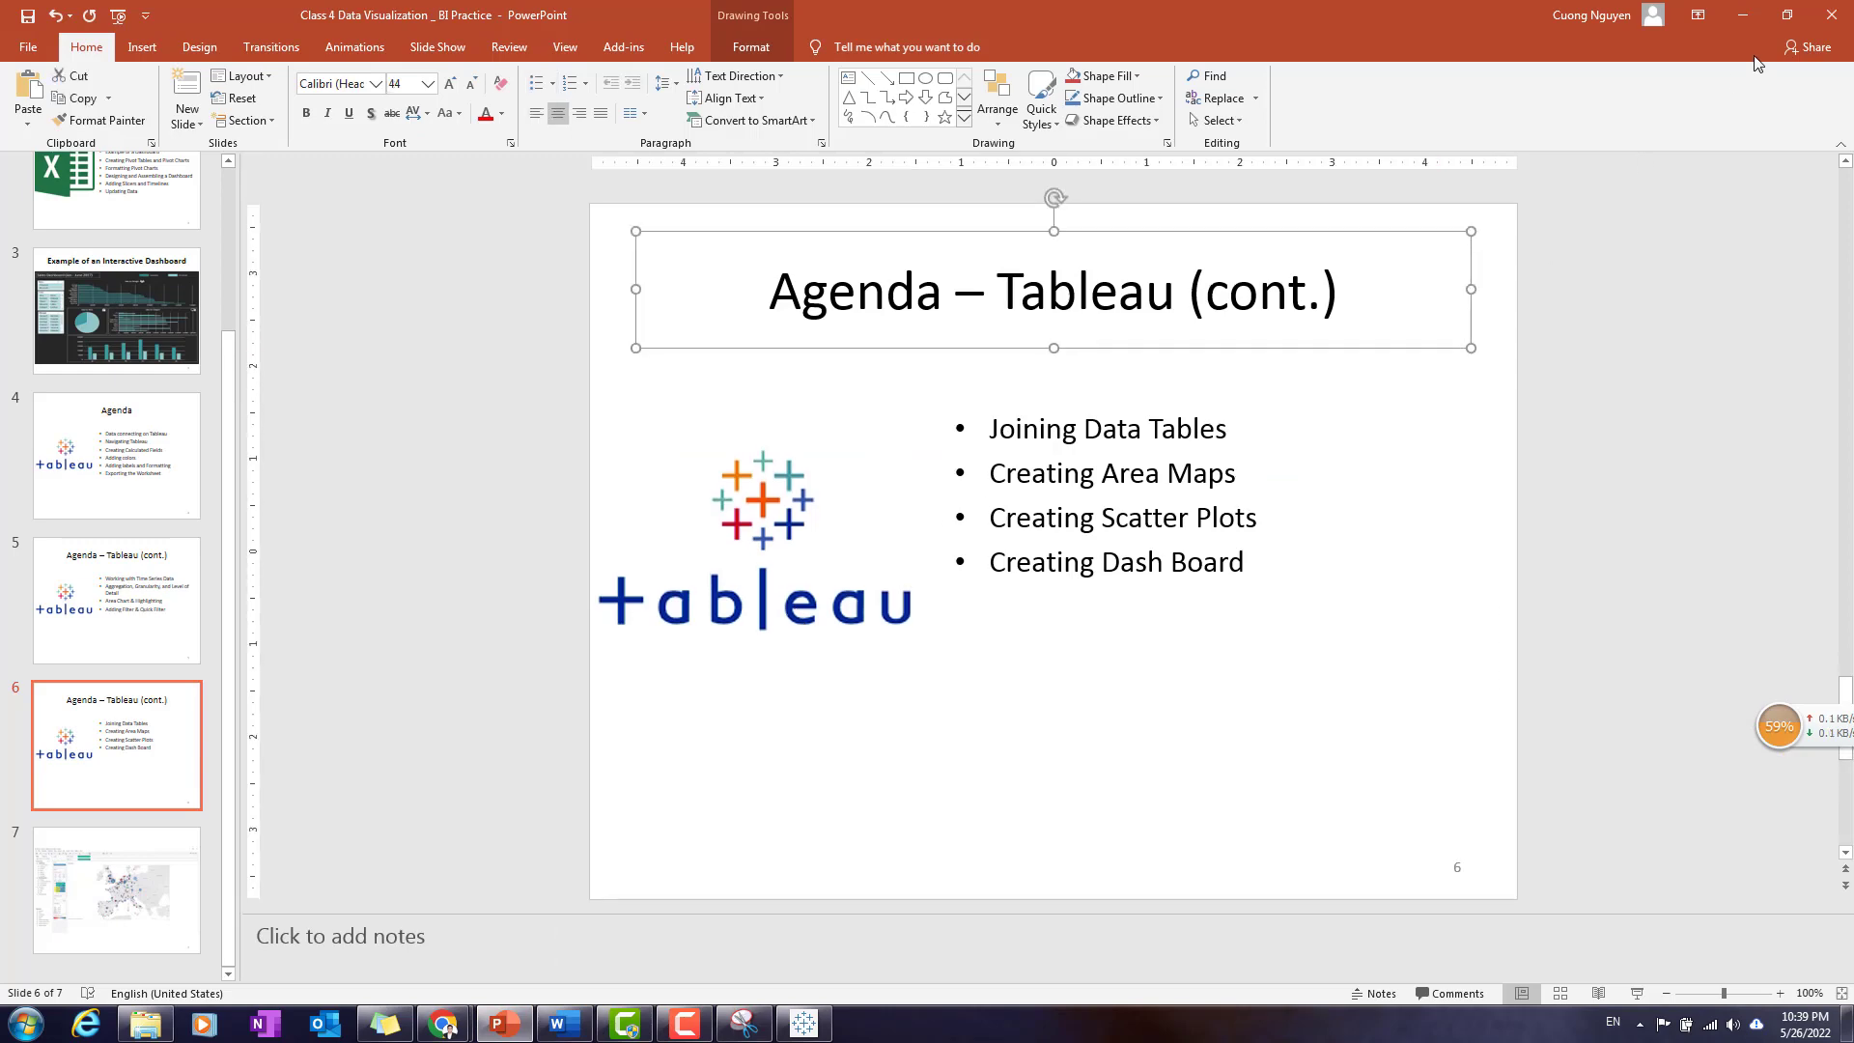
{"action": "left_click", "coordinate": [1743, 15]}
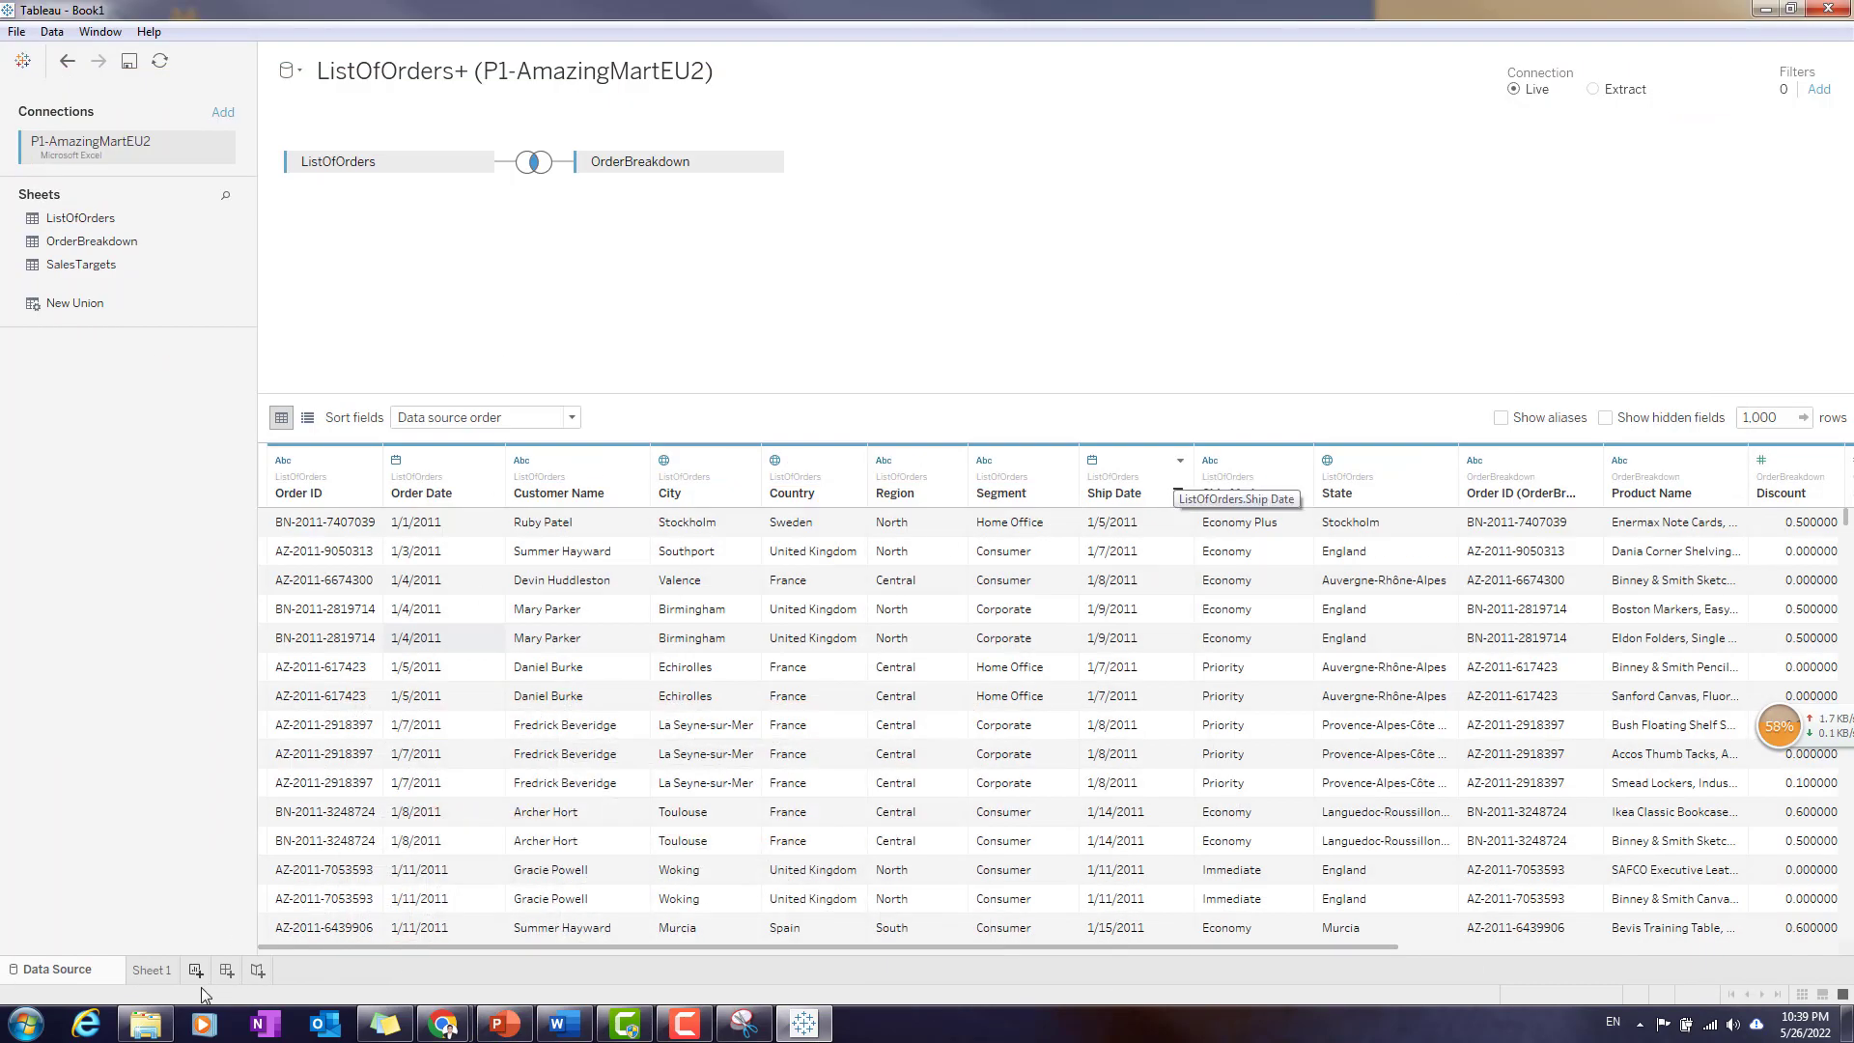
- Go to Sheet 1 and remove the existing Country, State, City hierarchy from the dimensions
{"action": "left_click", "coordinate": [144, 976]}
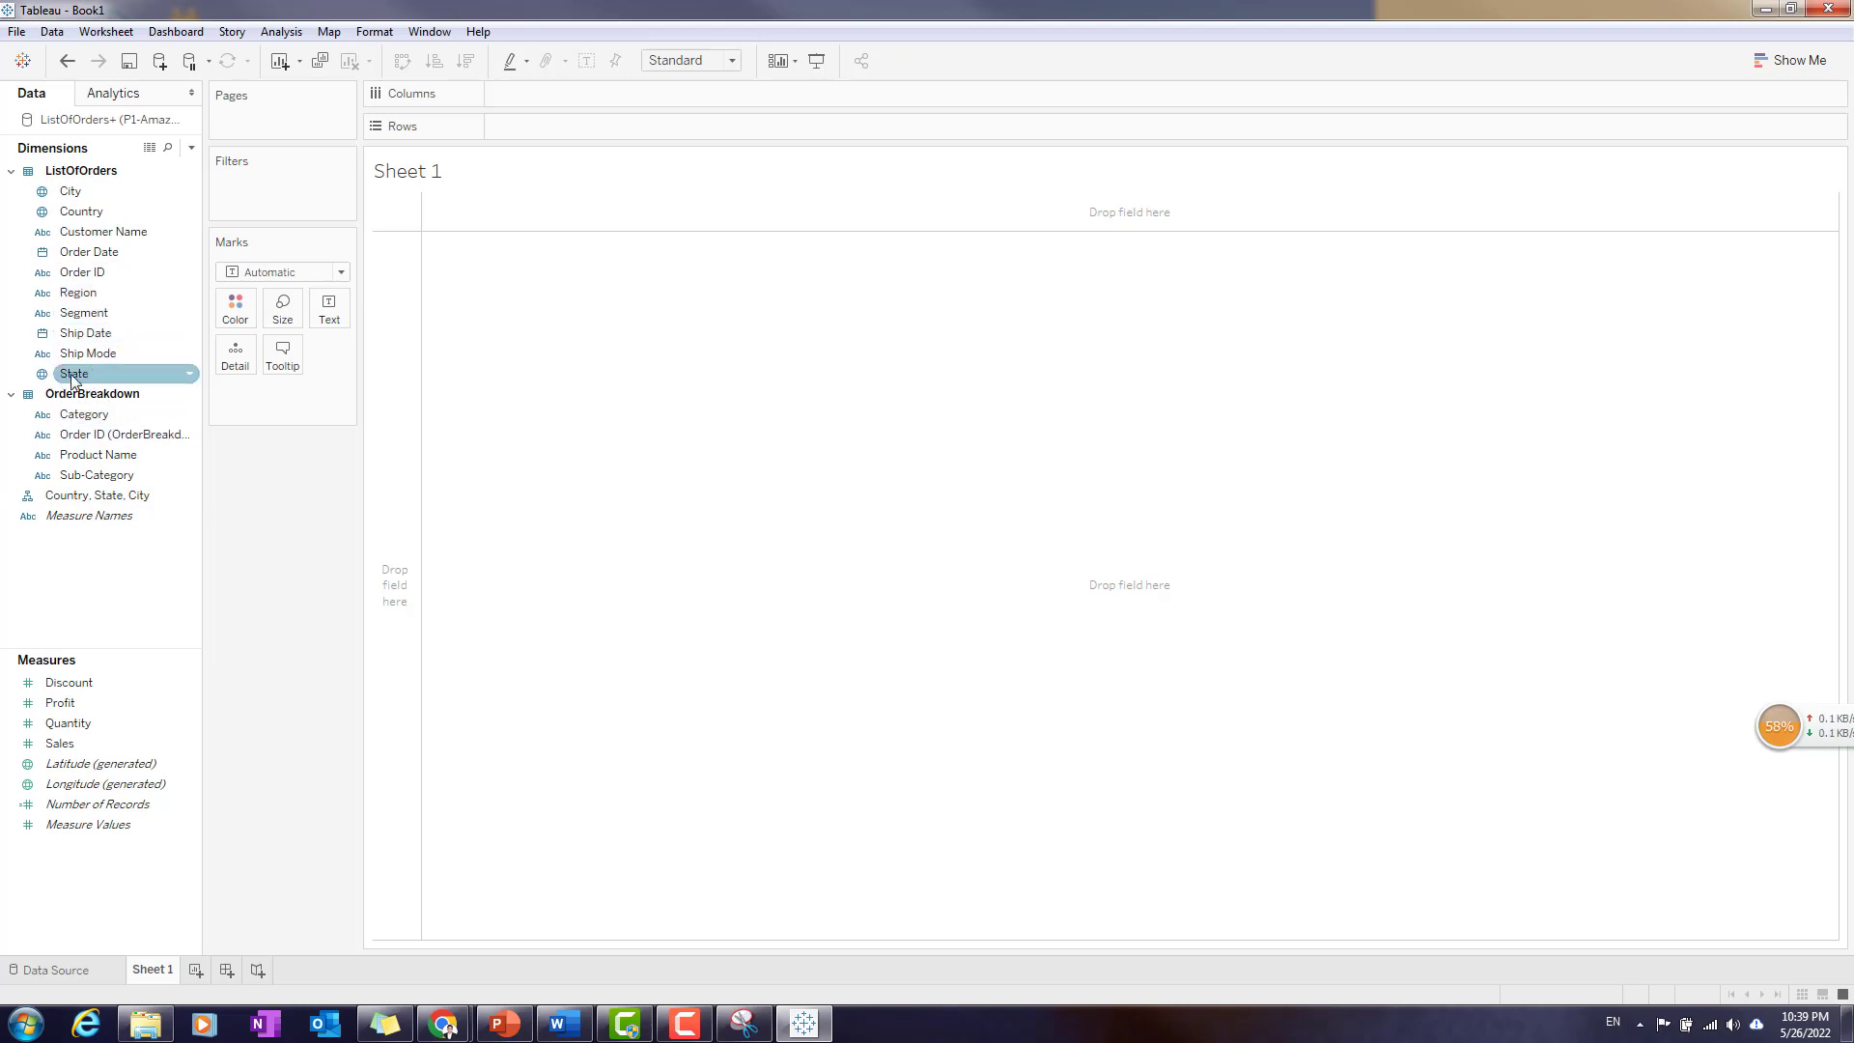
{"action": "right_click", "coordinate": [188, 494]}
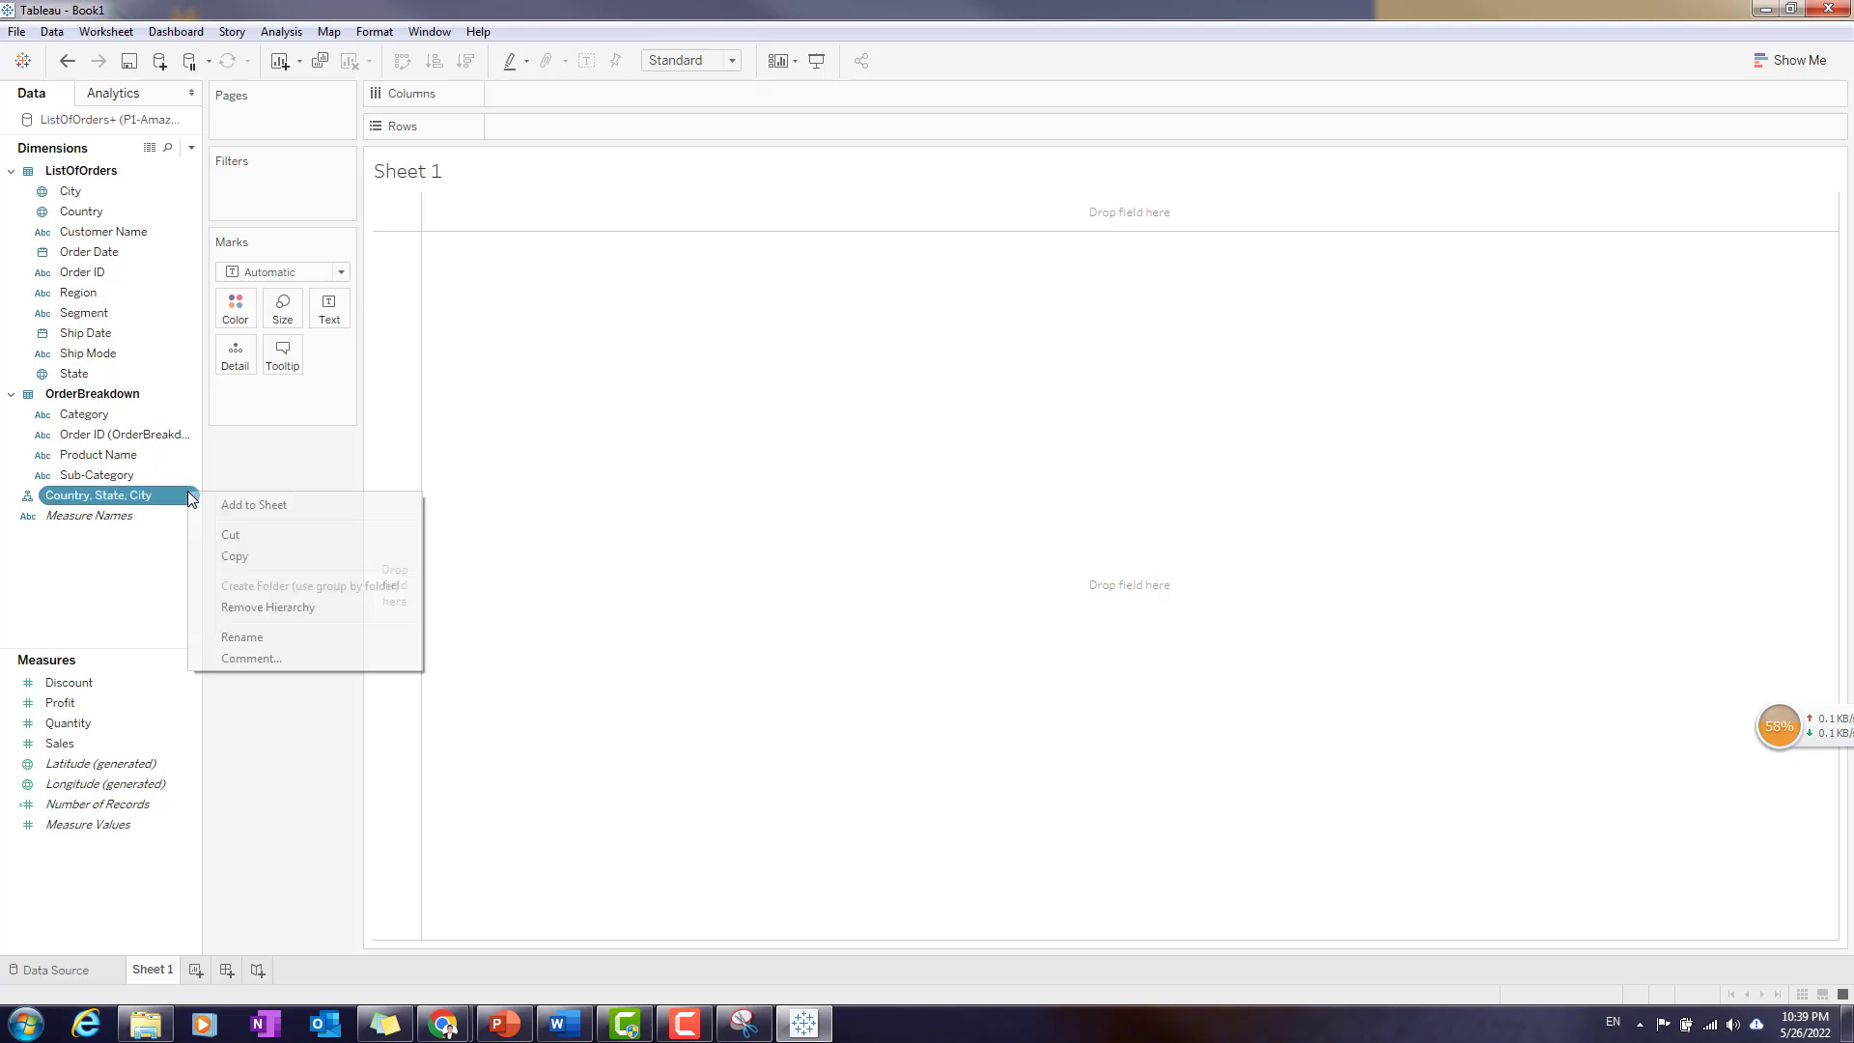
{"action": "left_click", "coordinate": [43, 586]}
{"action": "left_click", "coordinate": [100, 502]}
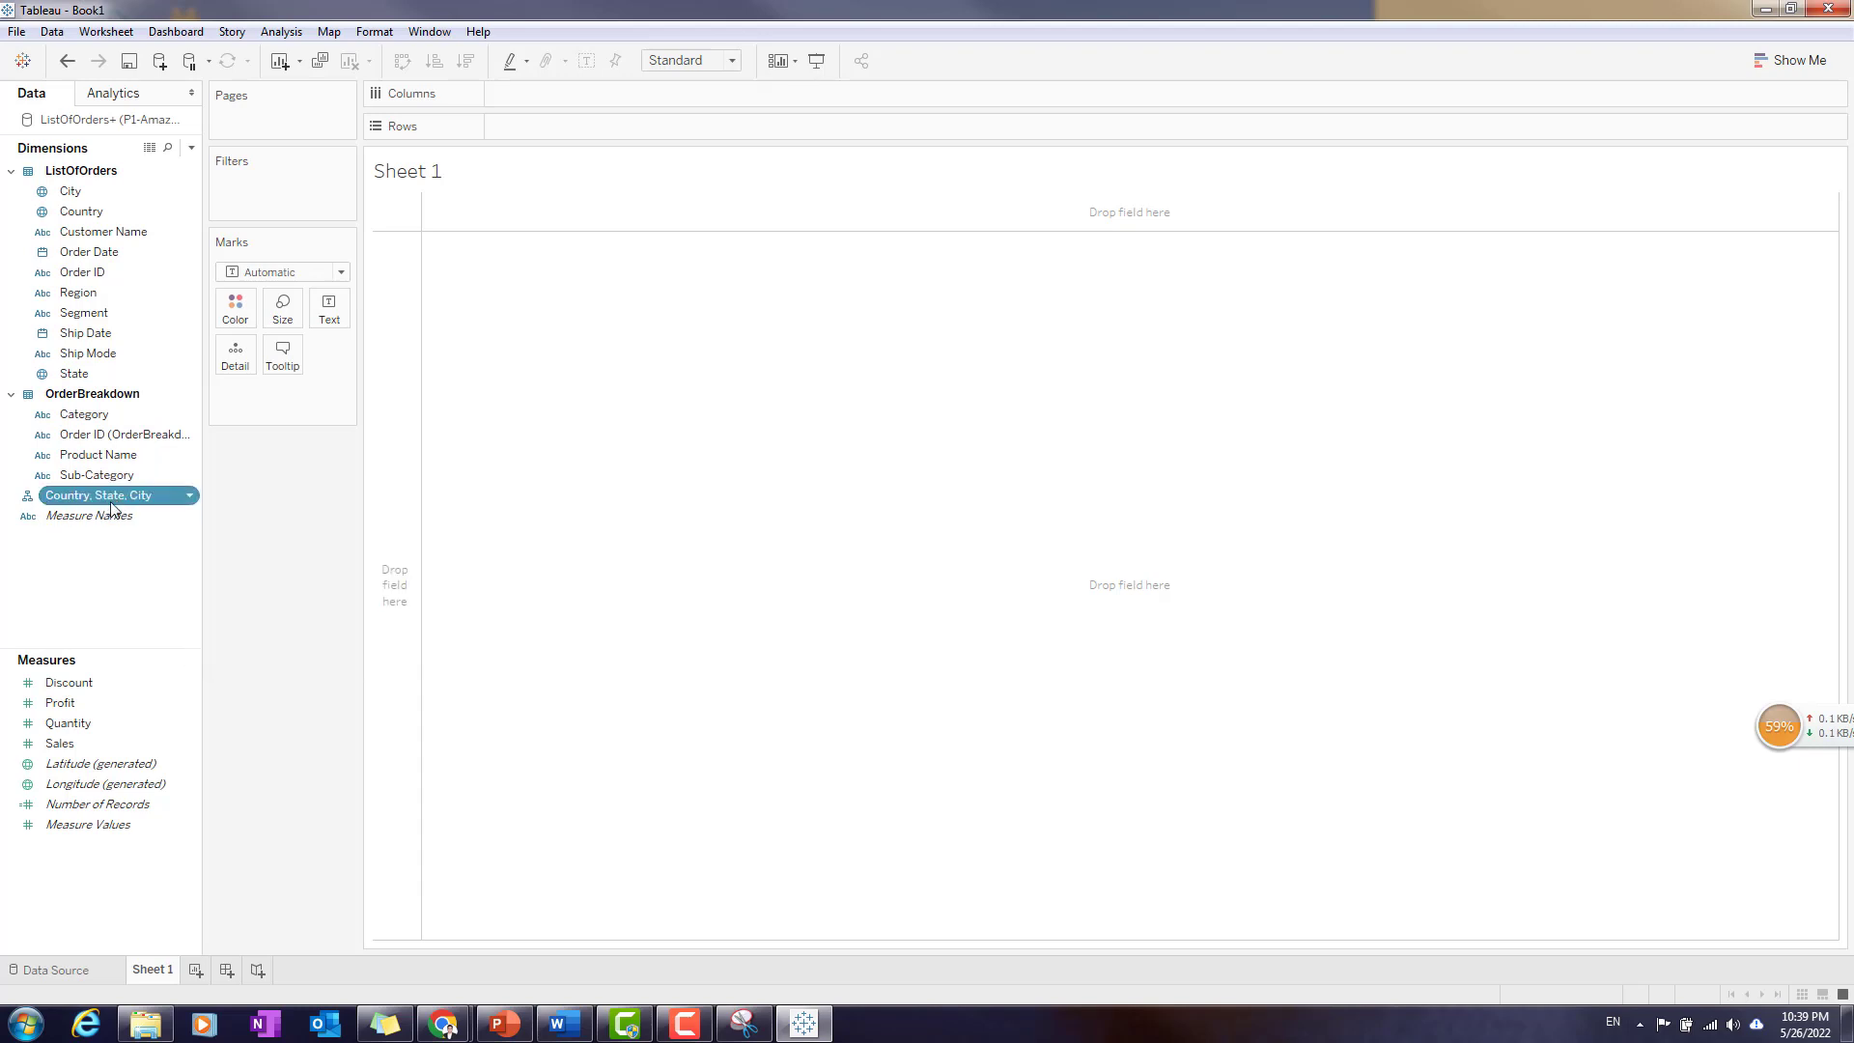
{"action": "left_click", "coordinate": [190, 499]}
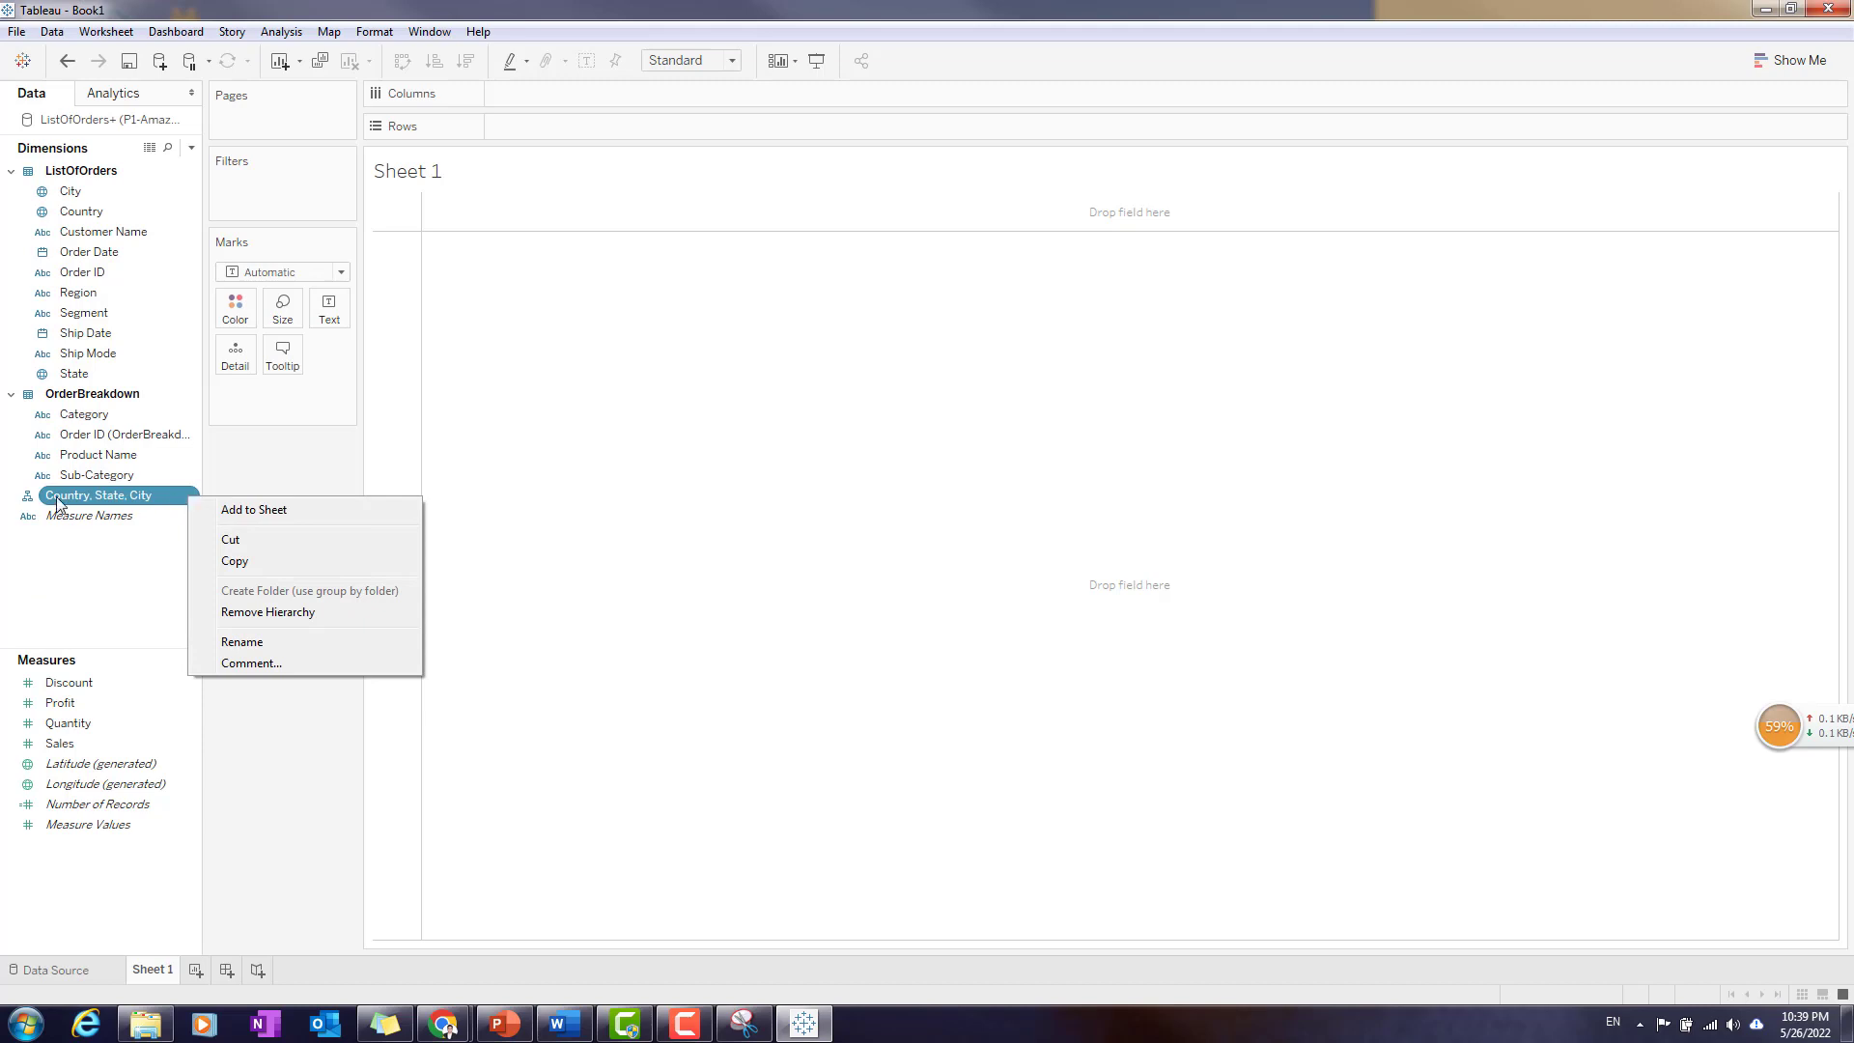
{"action": "right_click", "coordinate": [112, 503]}
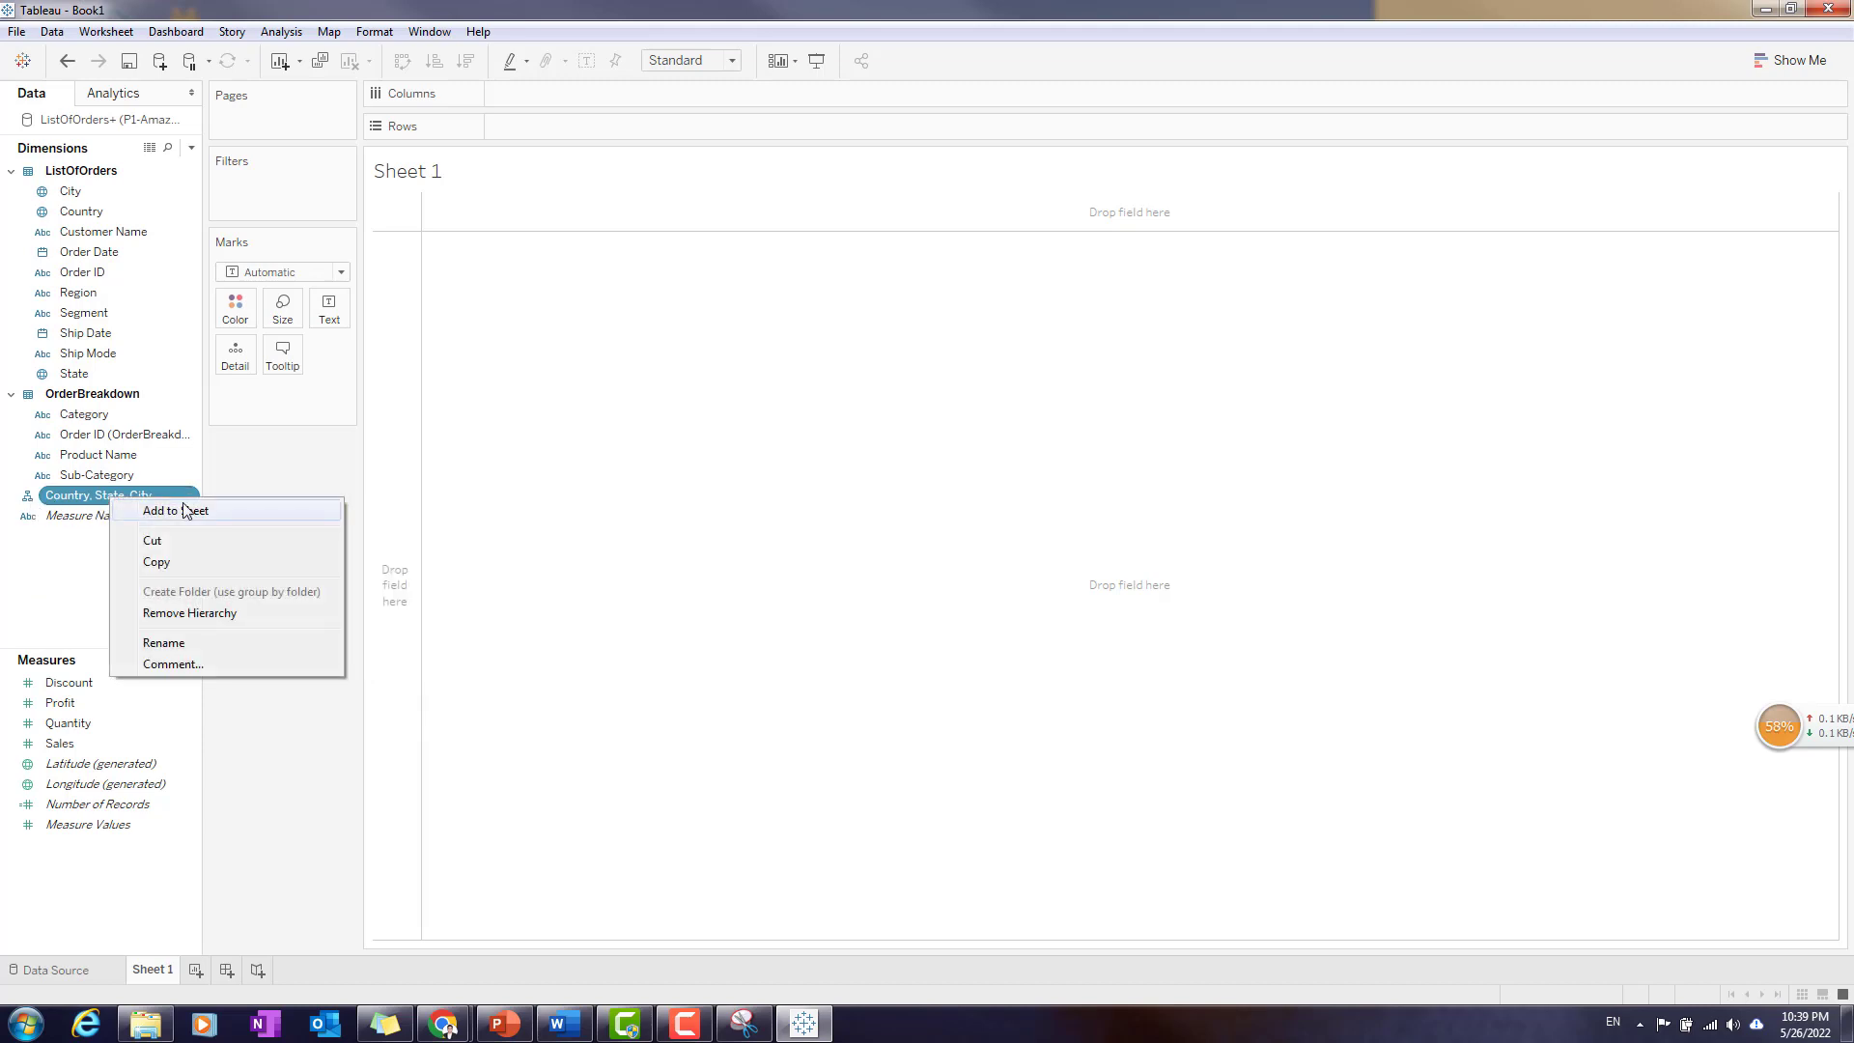
{"action": "left_click", "coordinate": [239, 617]}
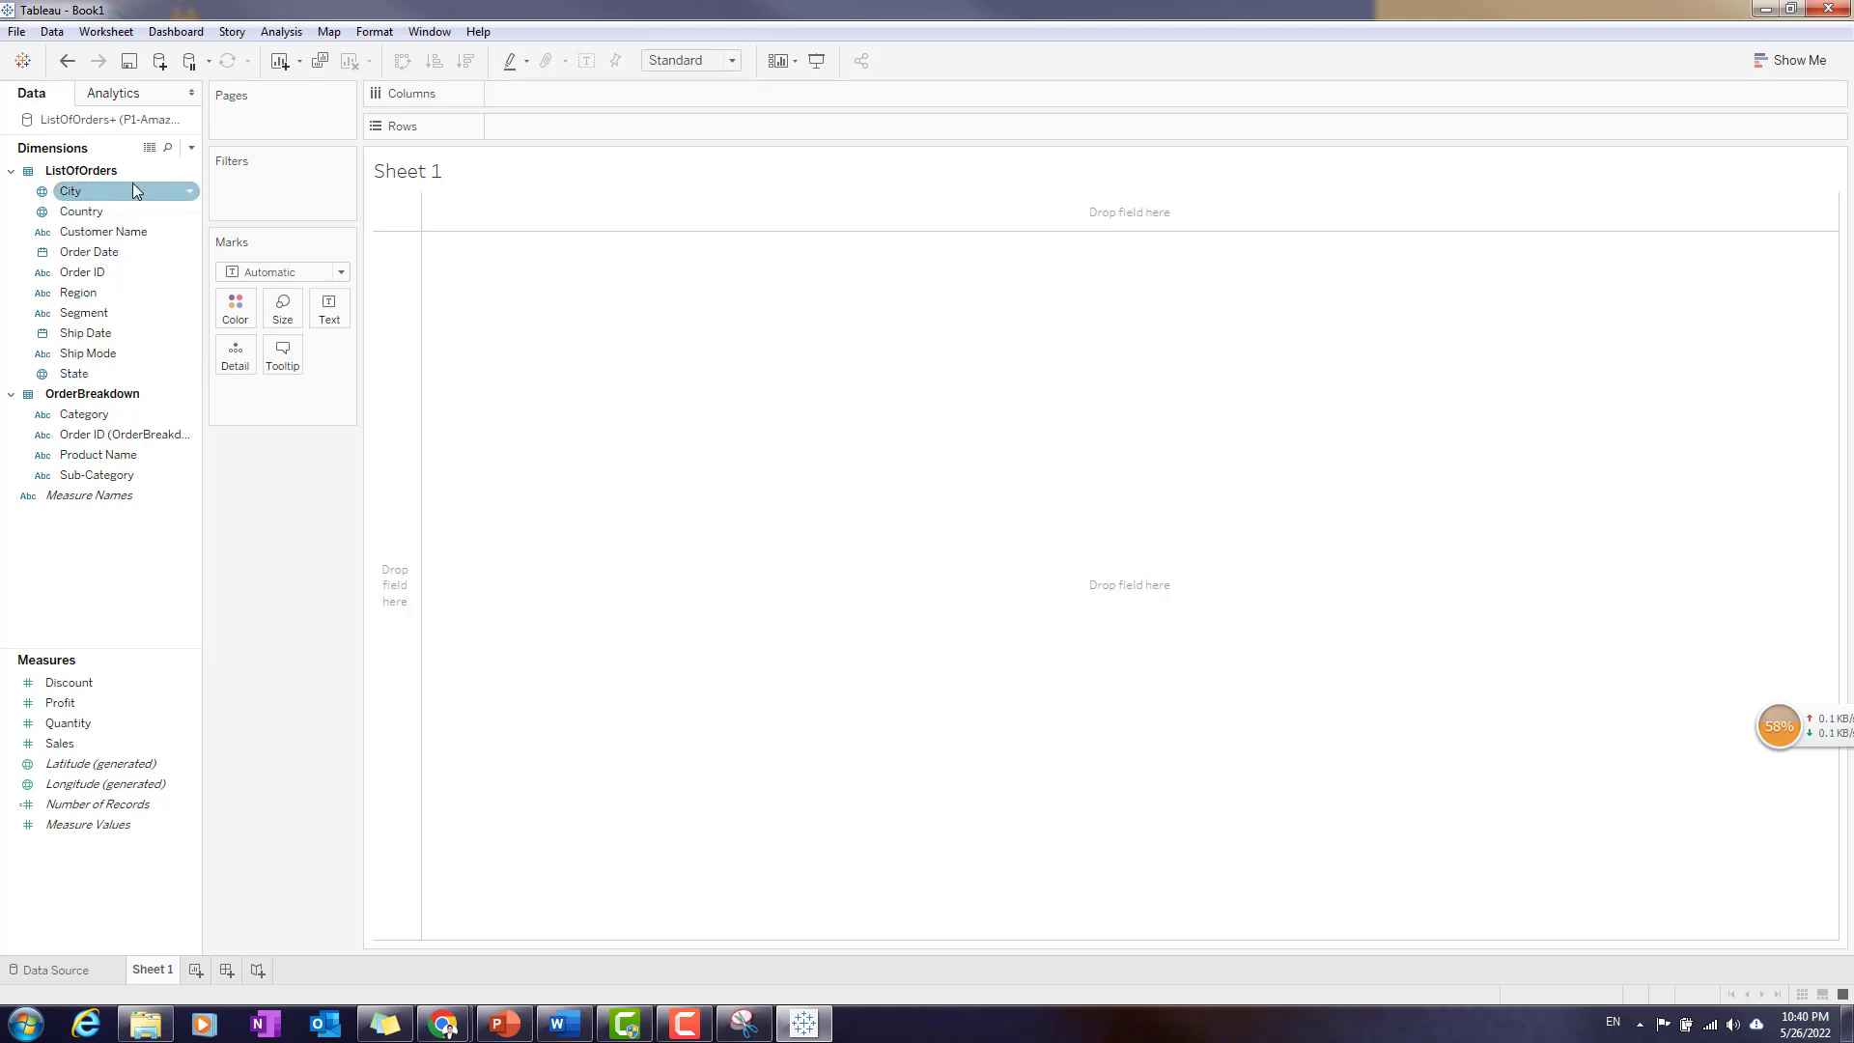
- Create a hierarchy named Country, State from those two fields and add City beneath State
{"action": "left_click_drag", "start_coordinate": [101, 378], "coordinate": [114, 208]}
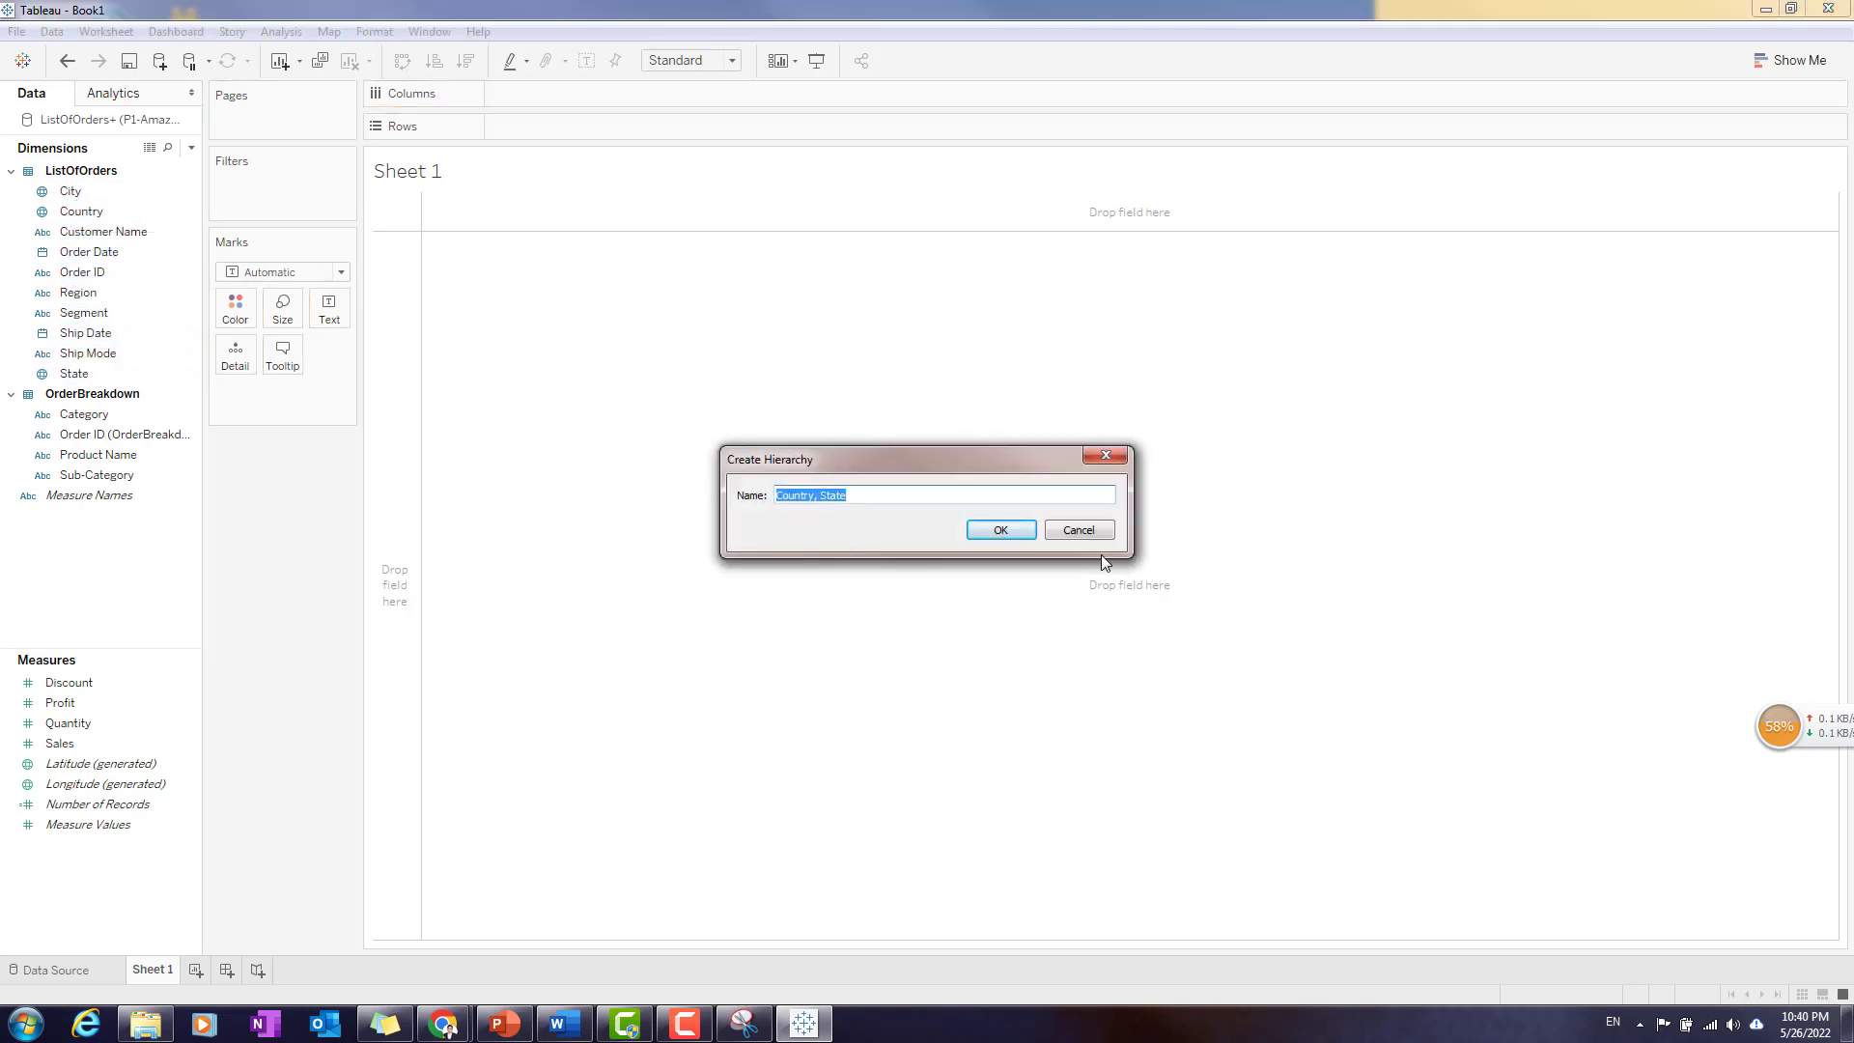
{"action": "left_click", "coordinate": [999, 529]}
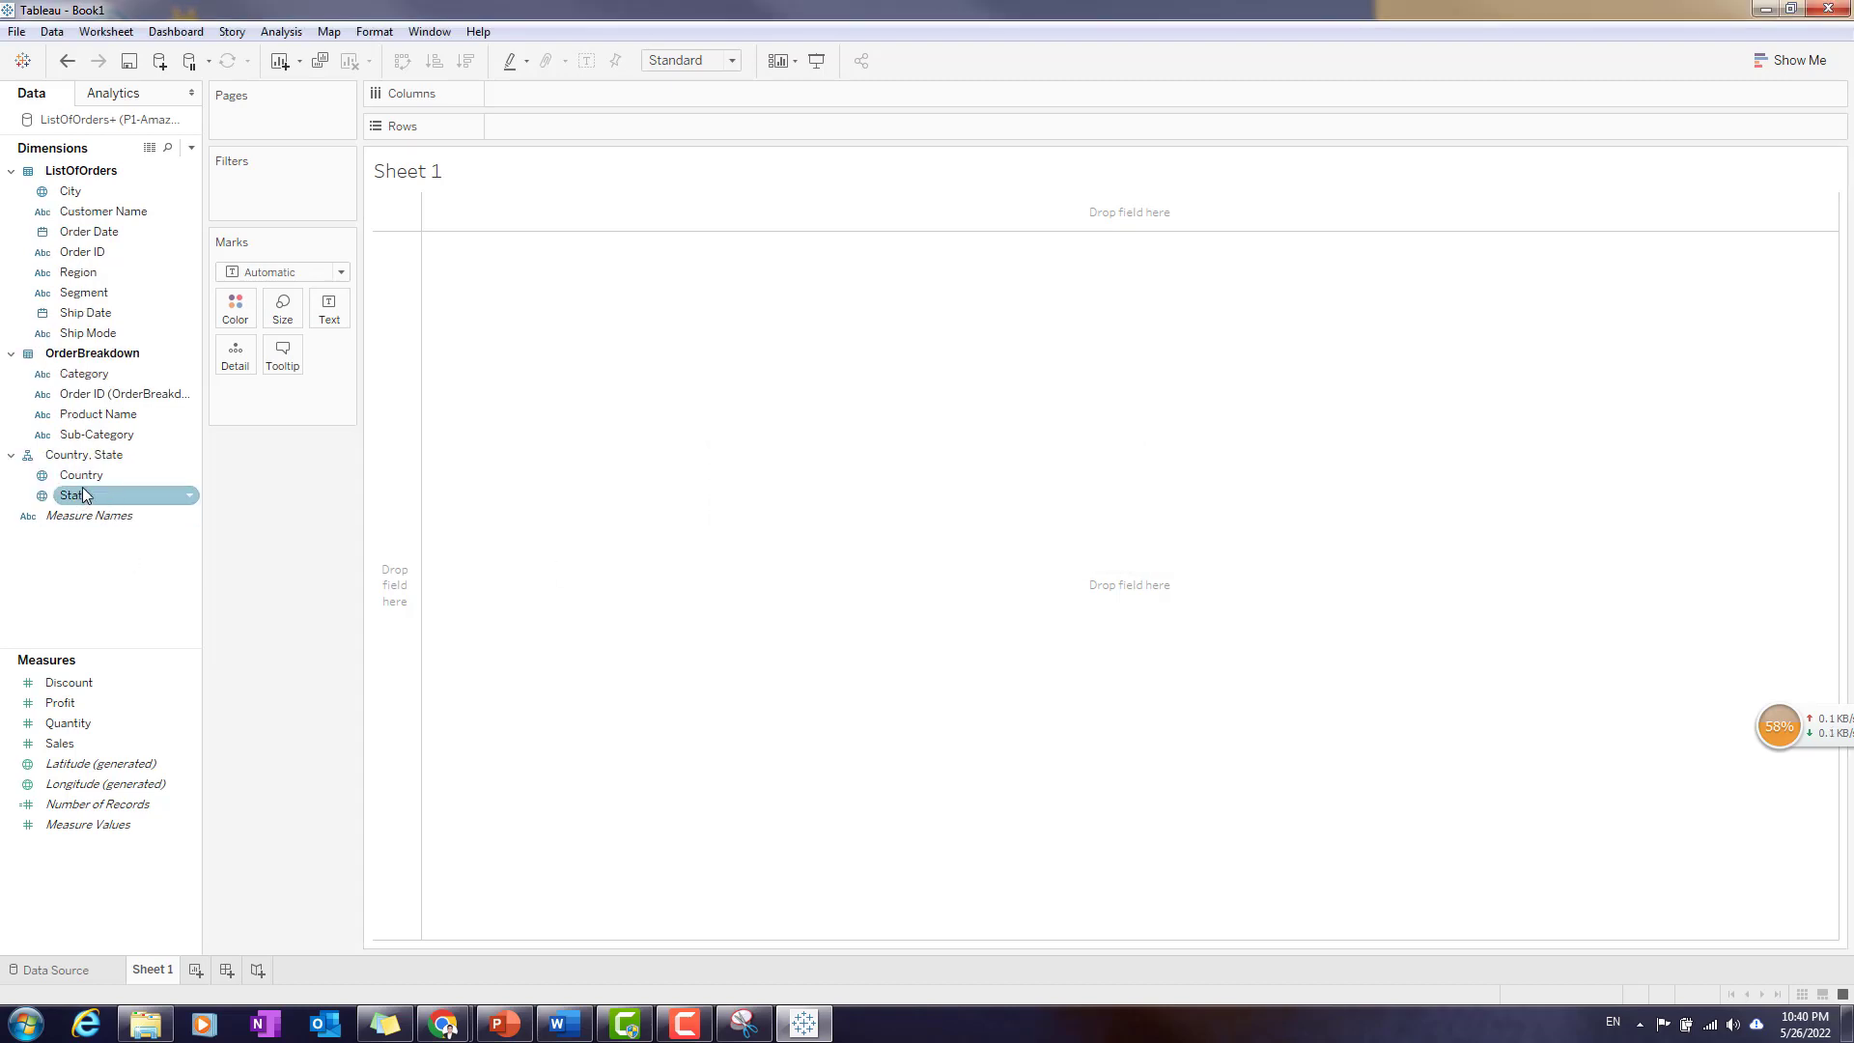
{"action": "left_click", "coordinate": [100, 479]}
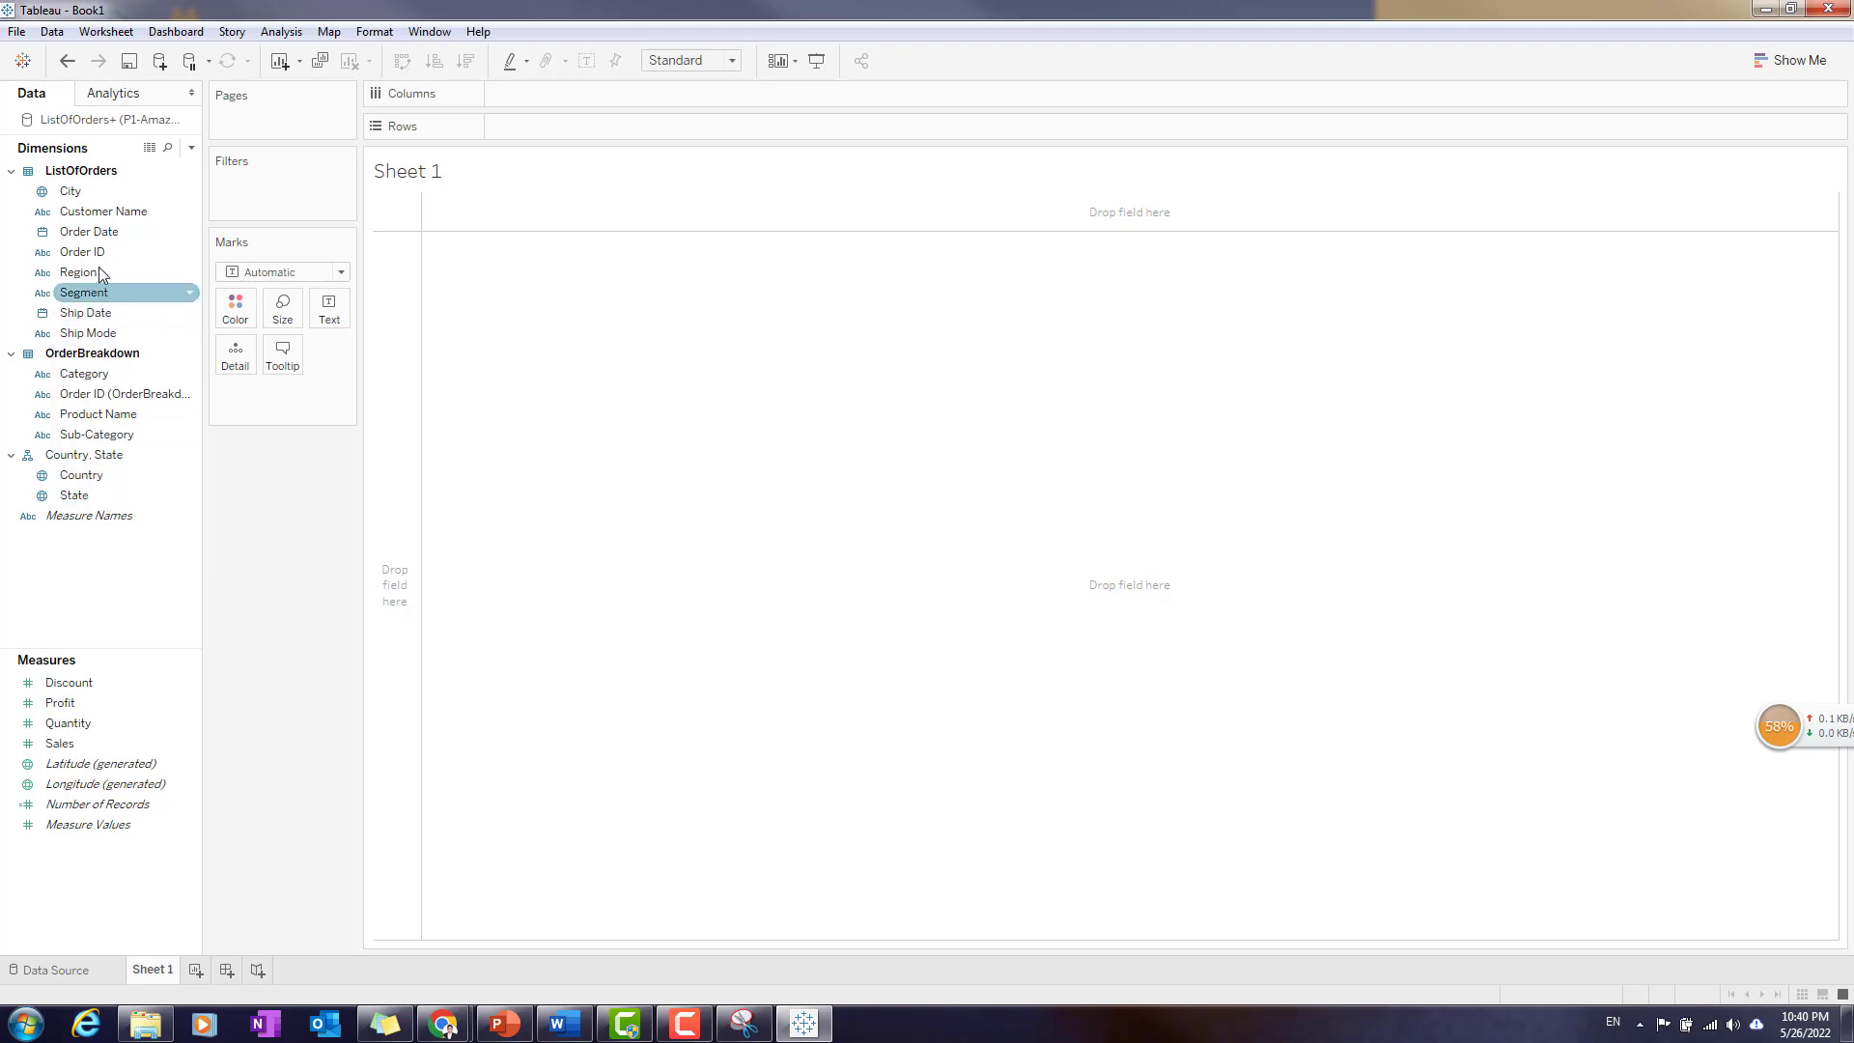
{"action": "left_click_drag", "start_coordinate": [107, 190], "coordinate": [89, 509]}
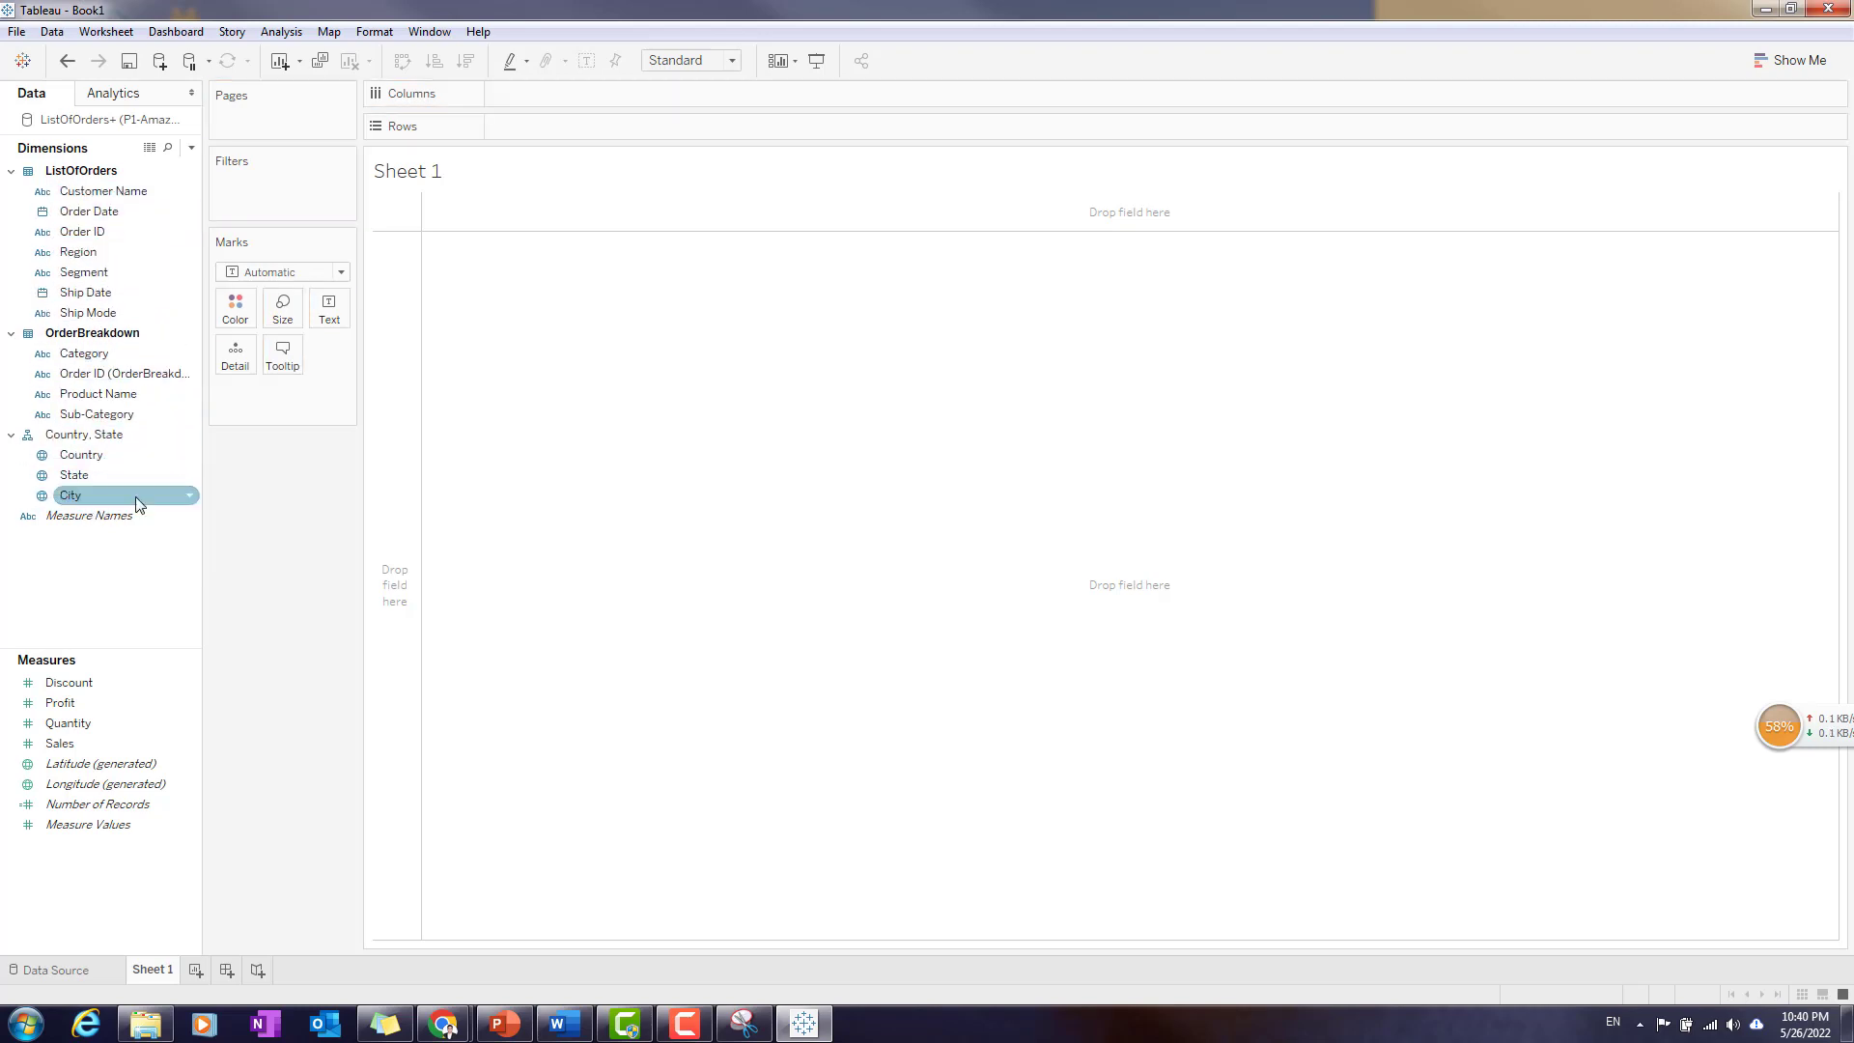
{"action": "left_click", "coordinate": [92, 455]}
{"action": "right_click", "coordinate": [189, 436]}
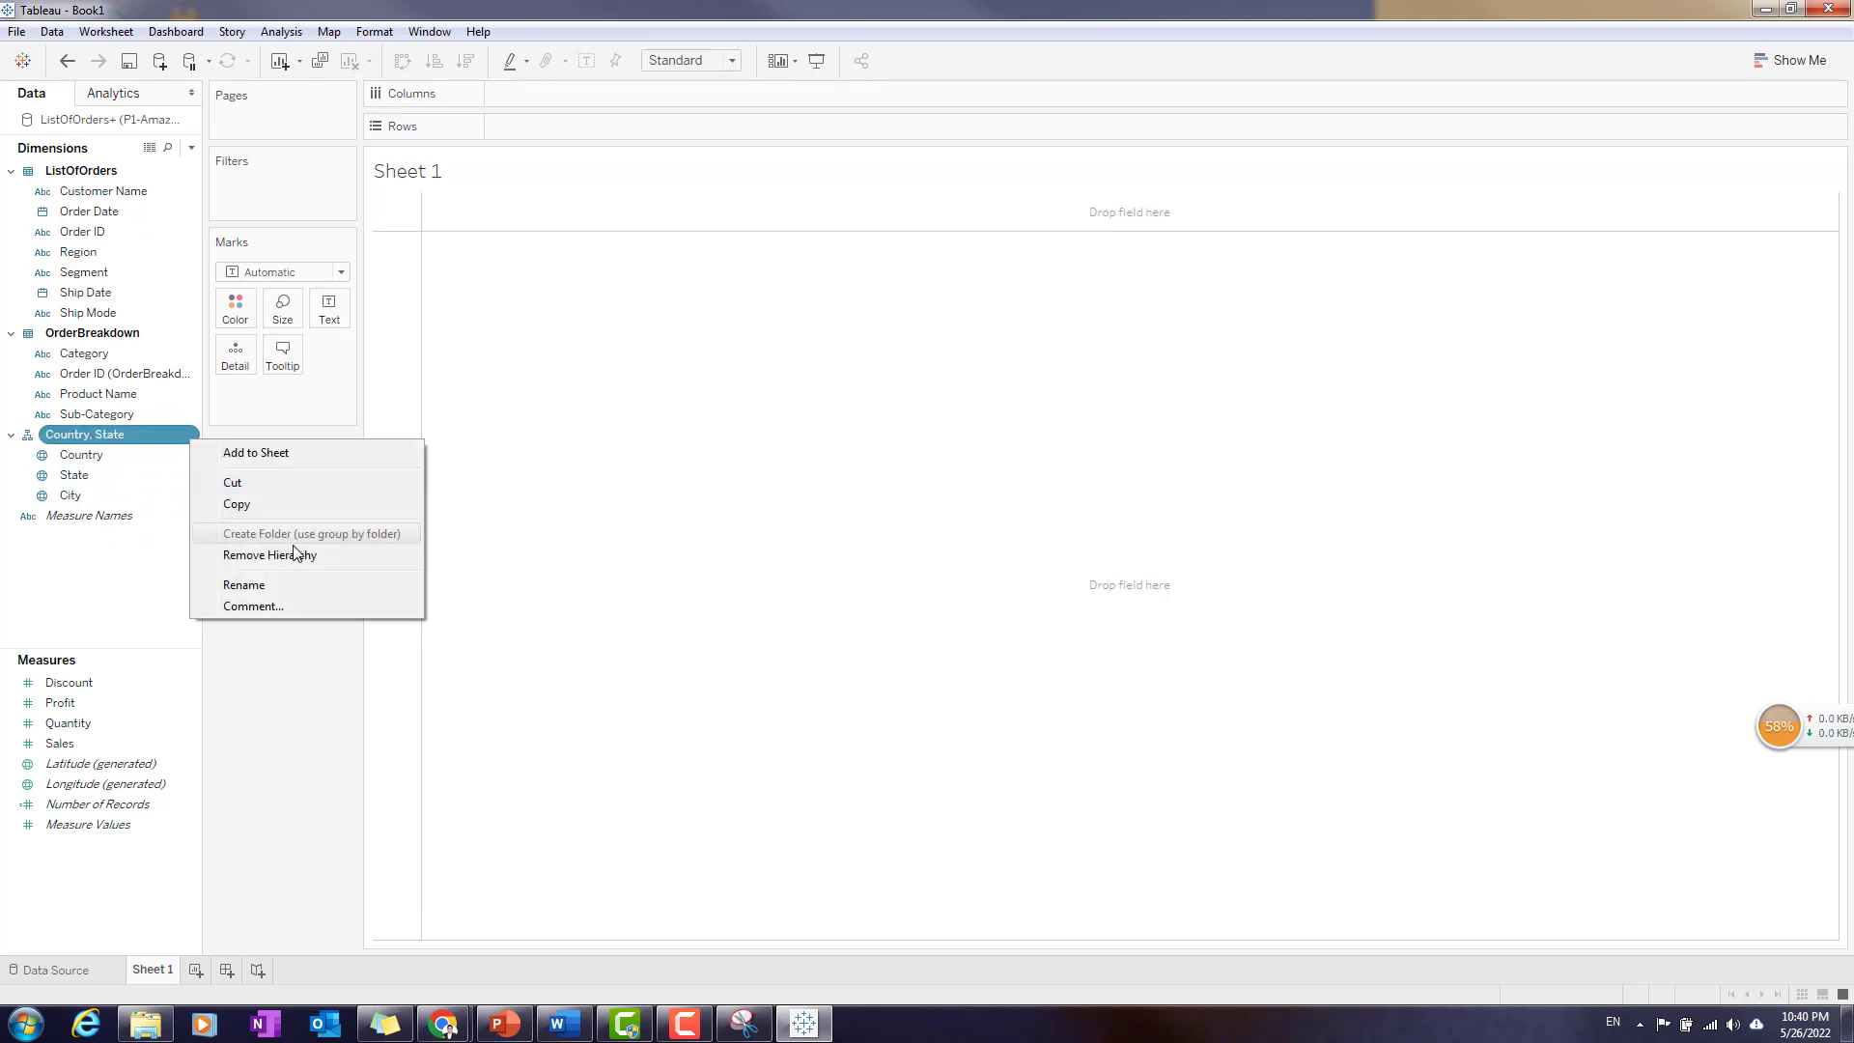
{"action": "left_click", "coordinate": [147, 569]}
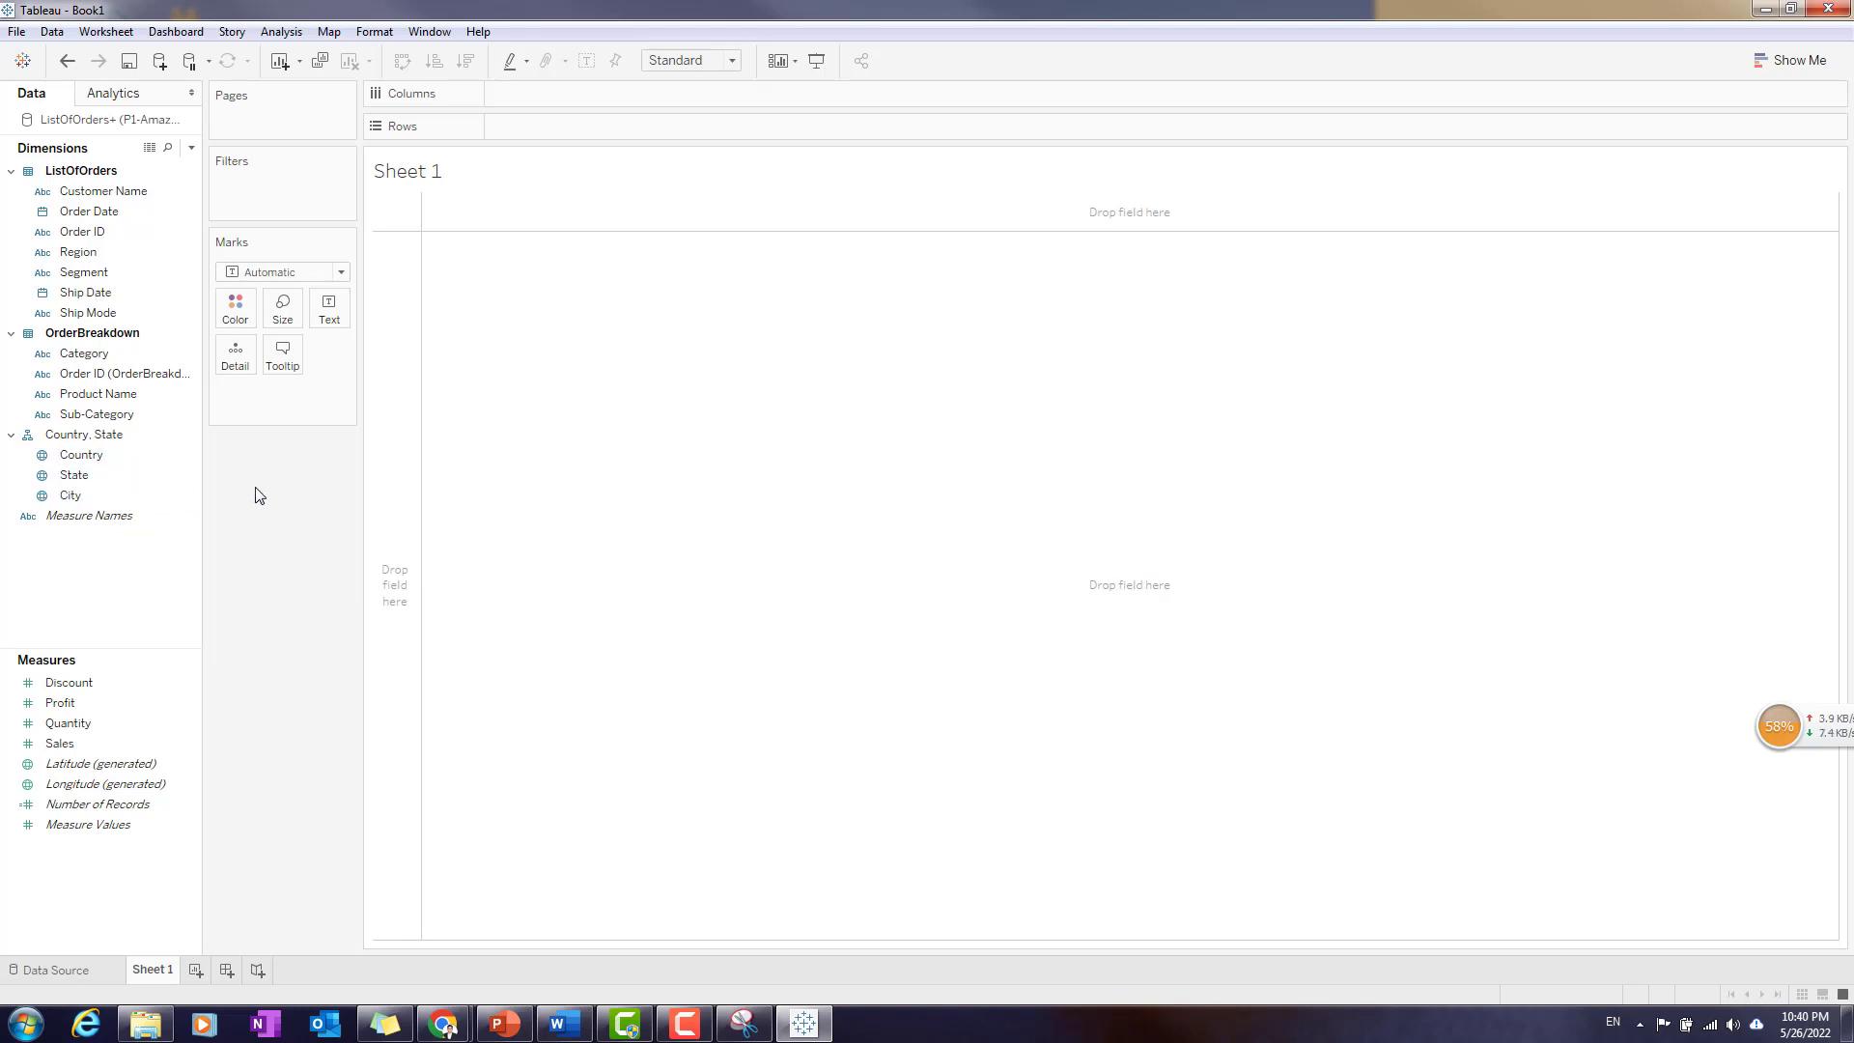
{"action": "left_click", "coordinate": [44, 455]}
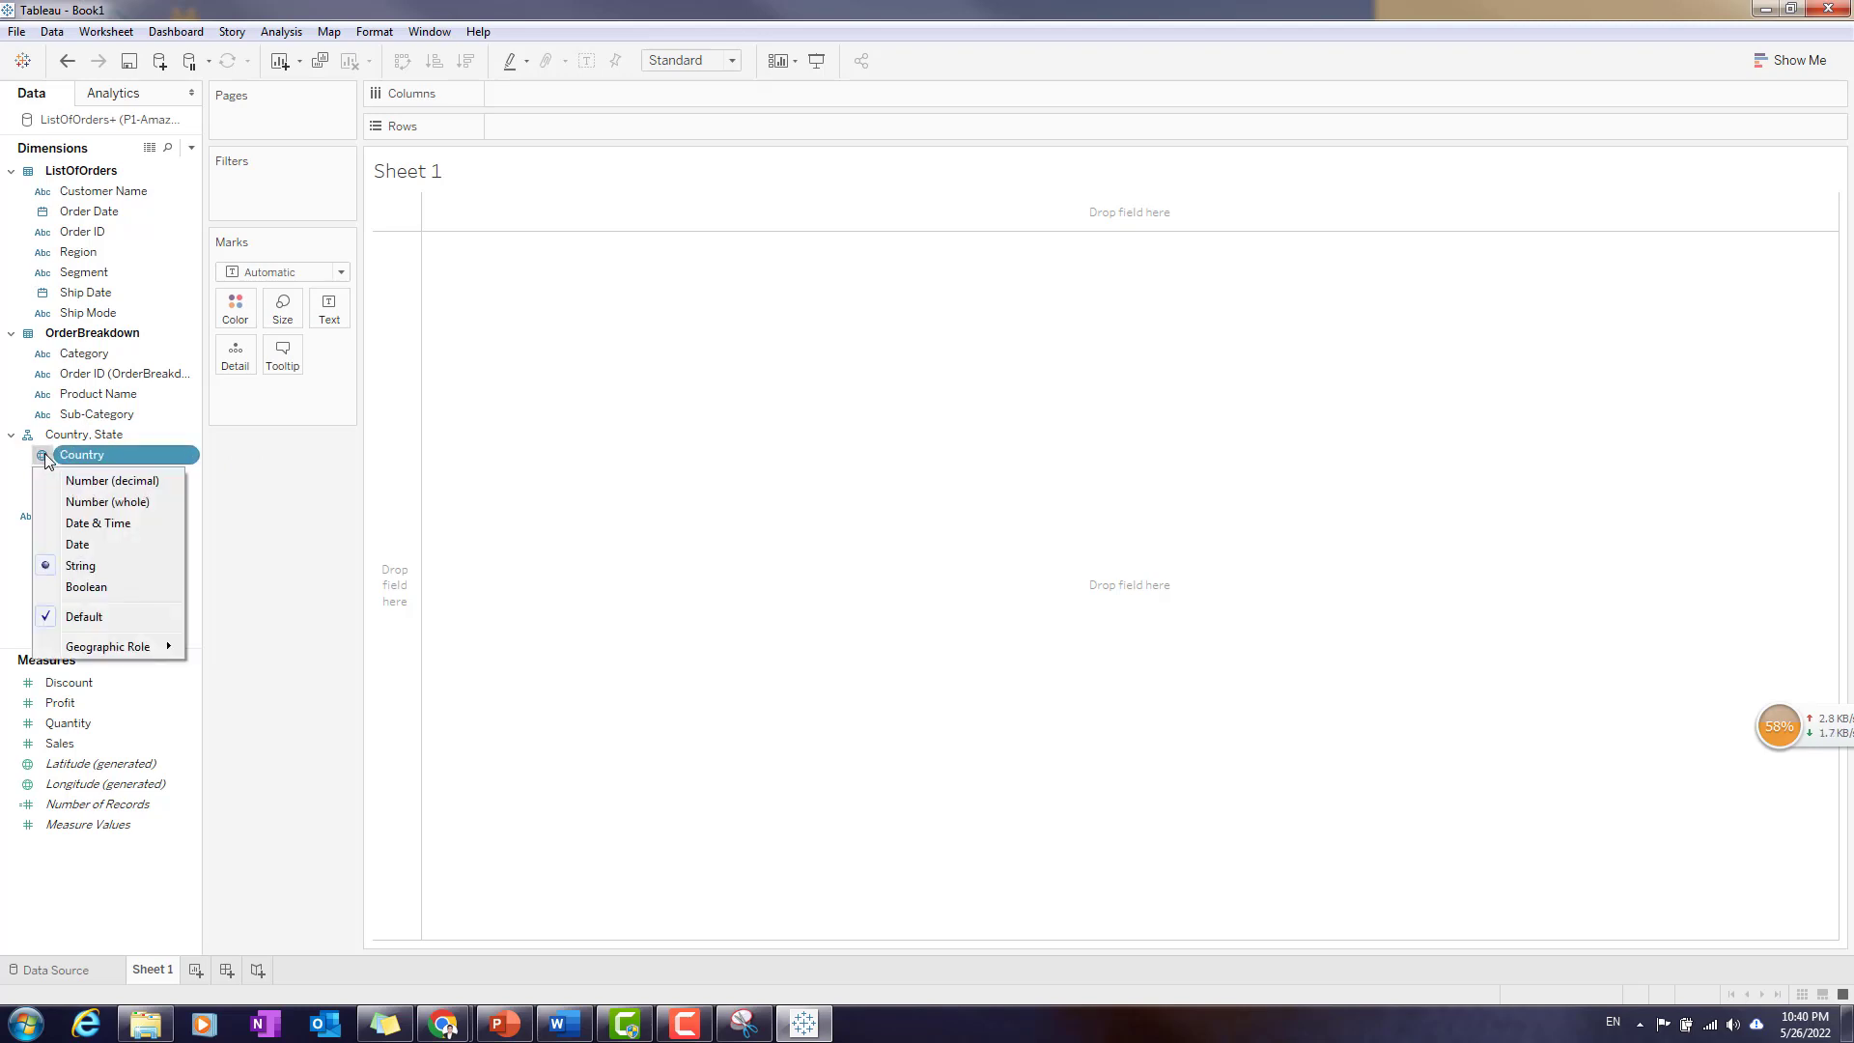
{"action": "left_click", "coordinate": [15, 493]}
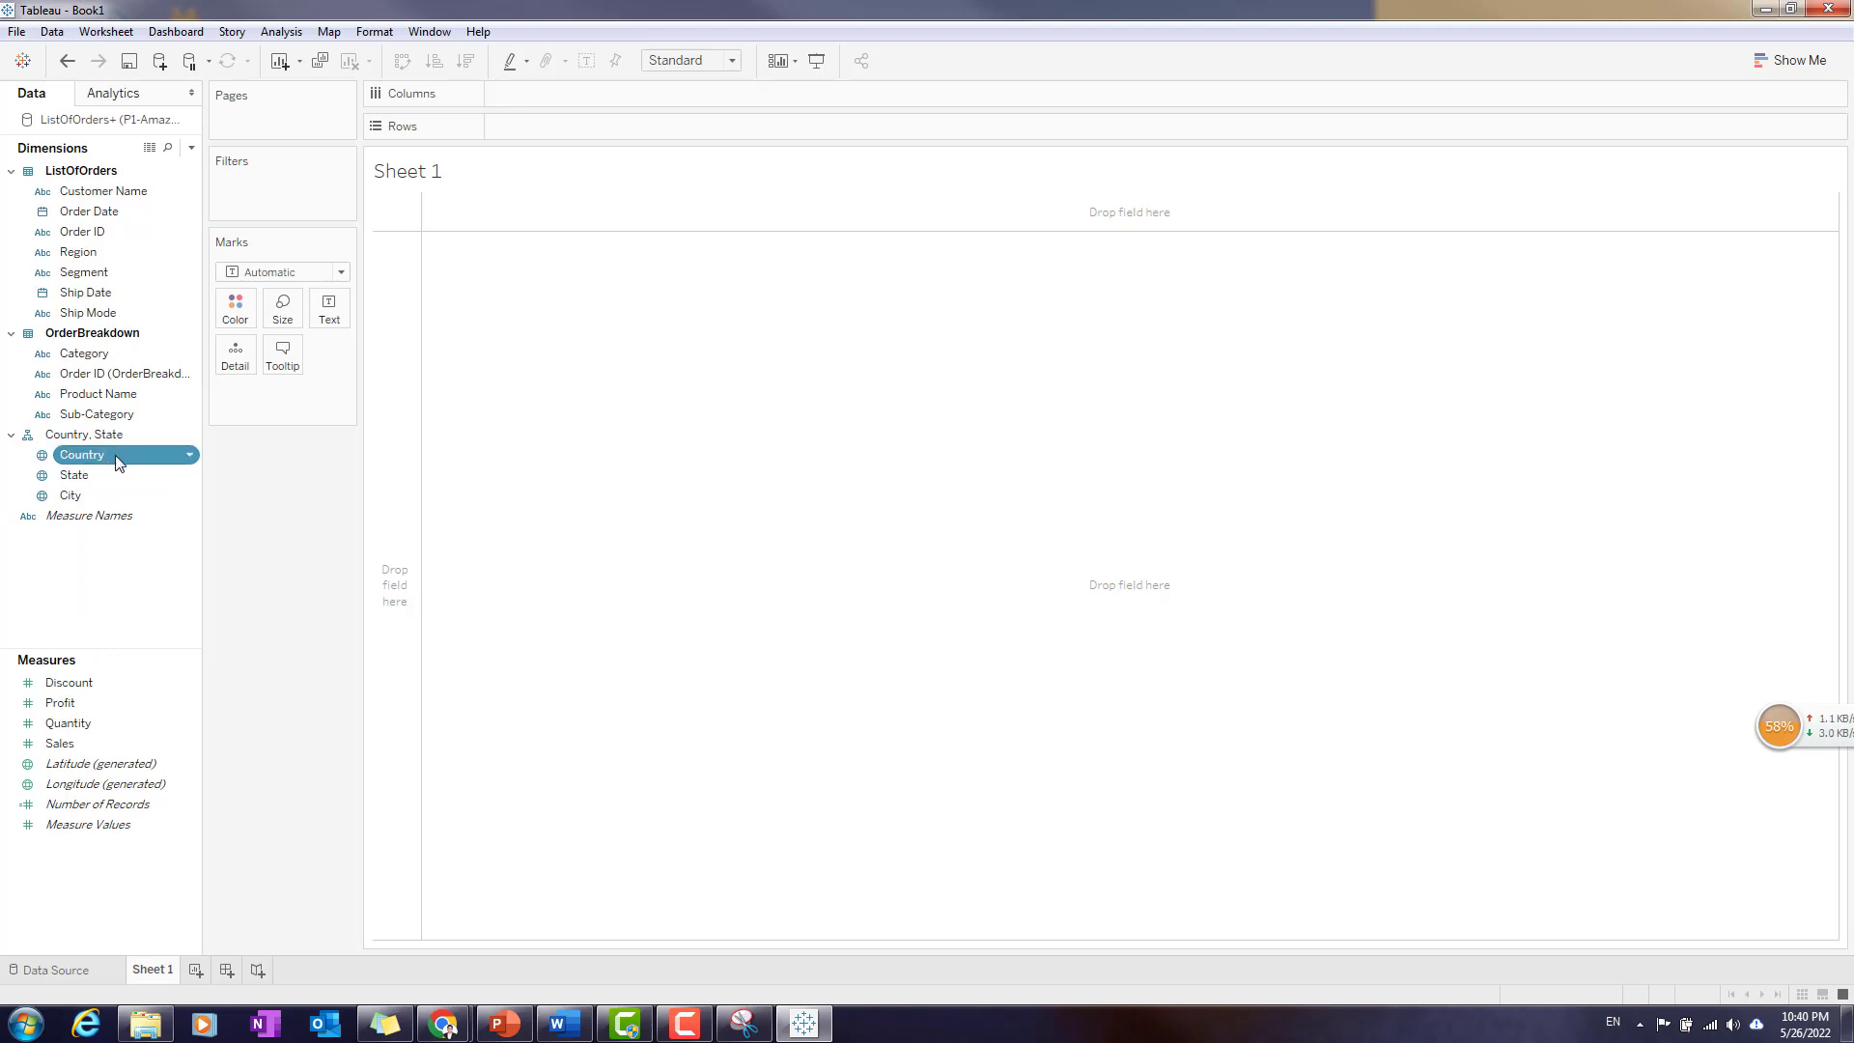
- Place the State field from the hierarchy in the view as rows and look through the list of states
{"action": "left_click_drag", "start_coordinate": [114, 458], "coordinate": [606, 485]}
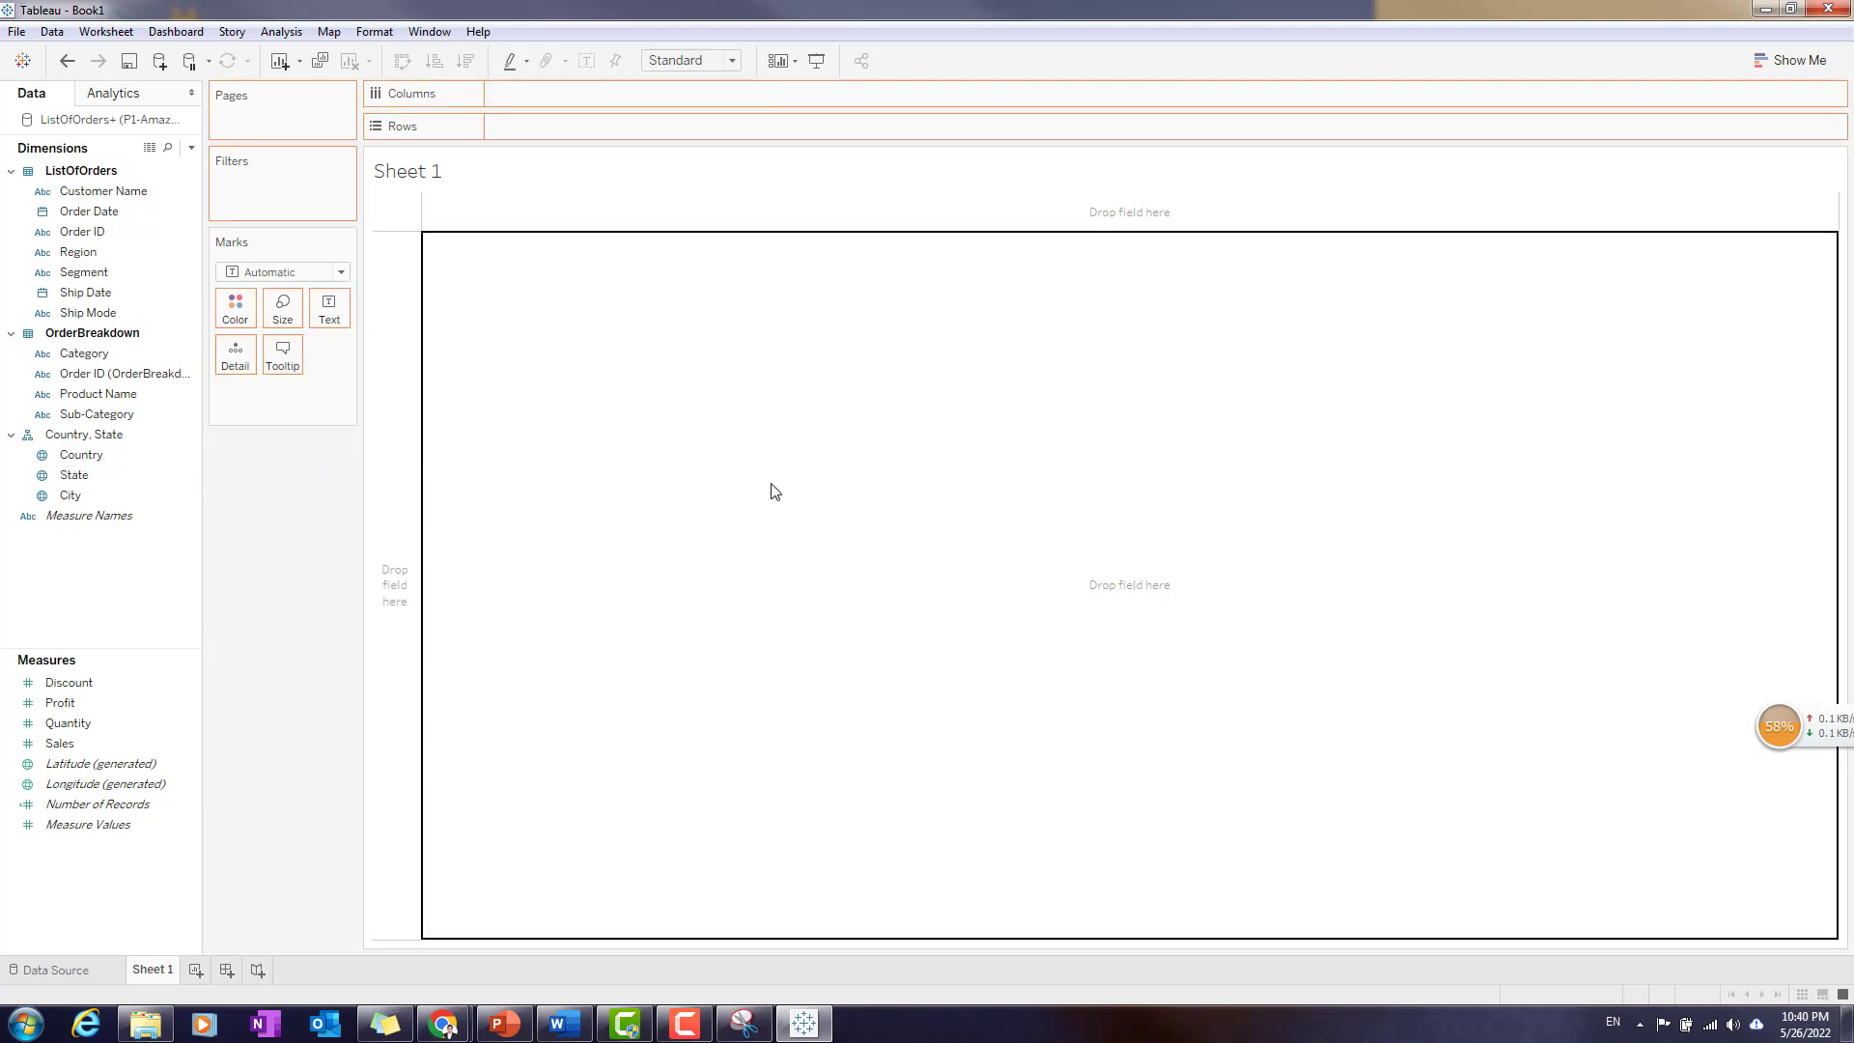
{"action": "left_click_drag", "start_coordinate": [775, 491], "coordinate": [776, 492]}
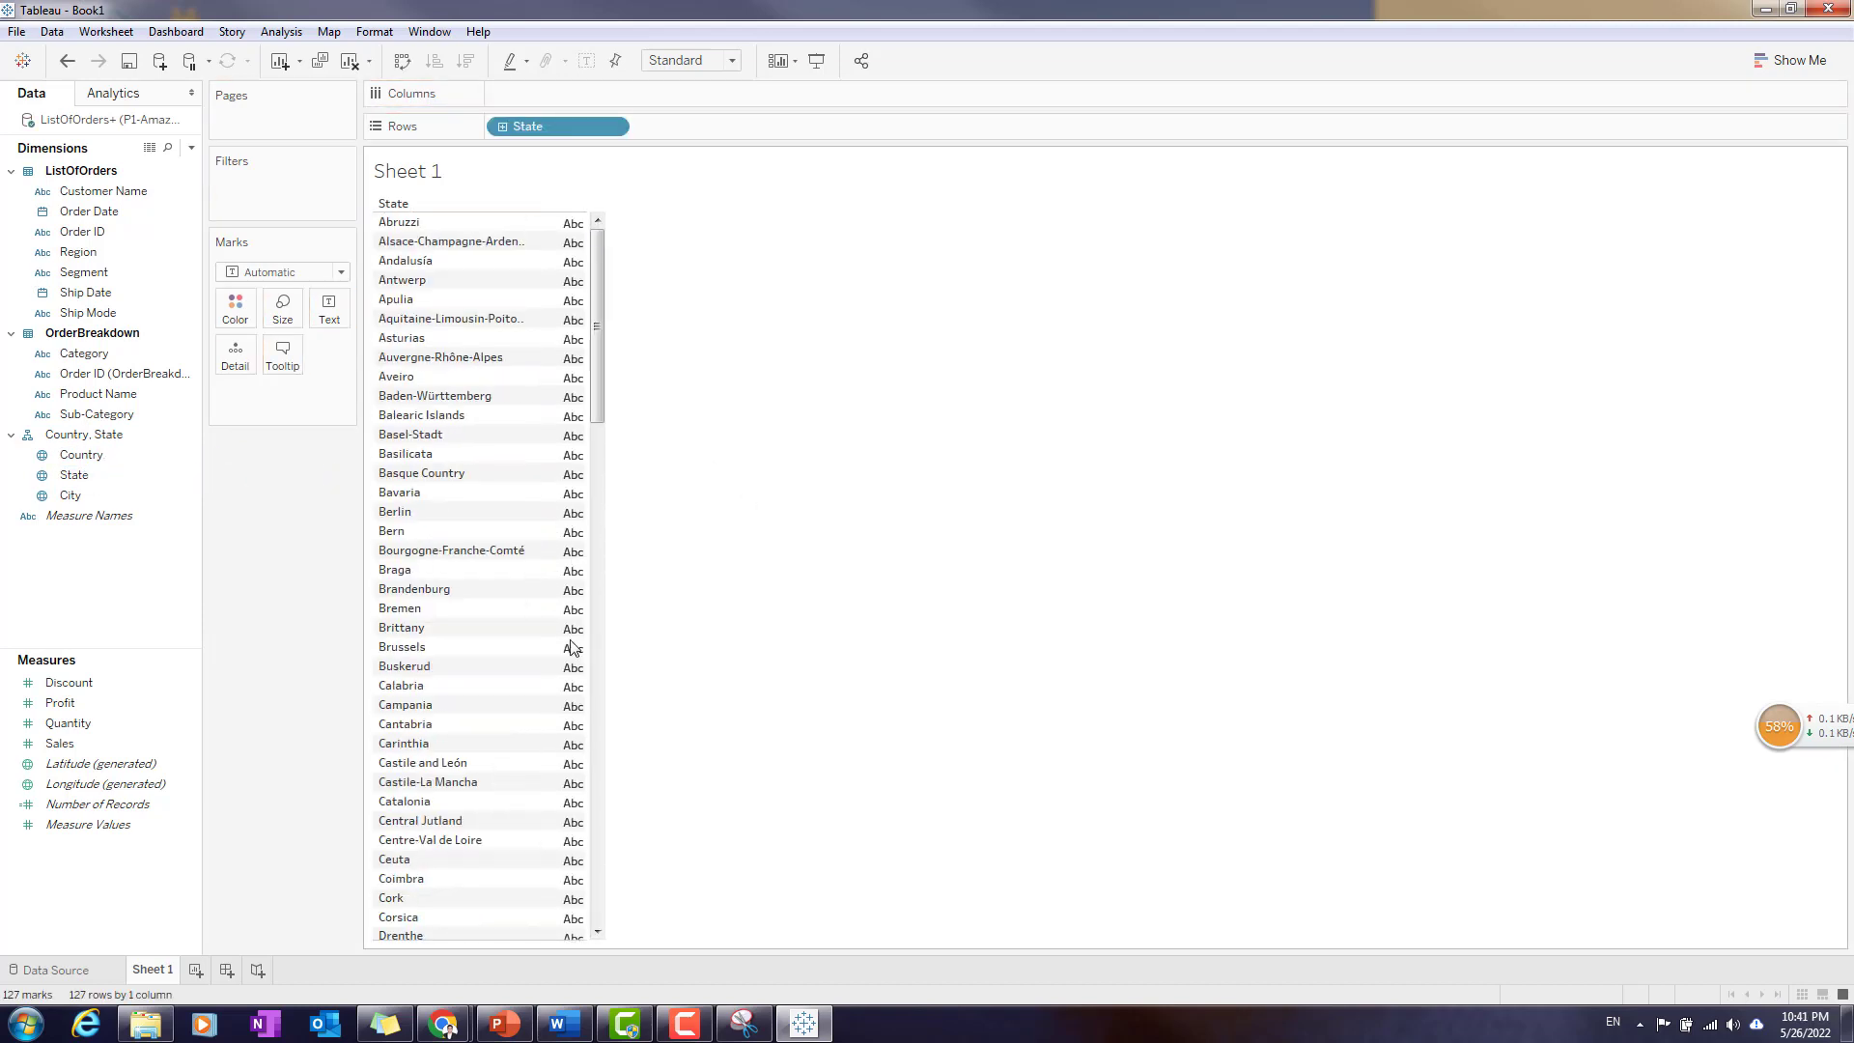
{"action": "scroll", "coordinate": [447, 517], "scroll_direction": "down", "scroll_amount": 3}
{"action": "scroll", "coordinate": [447, 517], "scroll_direction": "down", "scroll_amount": 20}
{"action": "scroll", "coordinate": [473, 550], "scroll_direction": "down", "scroll_amount": 3}
{"action": "scroll", "coordinate": [473, 551], "scroll_direction": "up", "scroll_amount": 20}
{"action": "scroll", "coordinate": [472, 550], "scroll_direction": "up", "scroll_amount": 10}
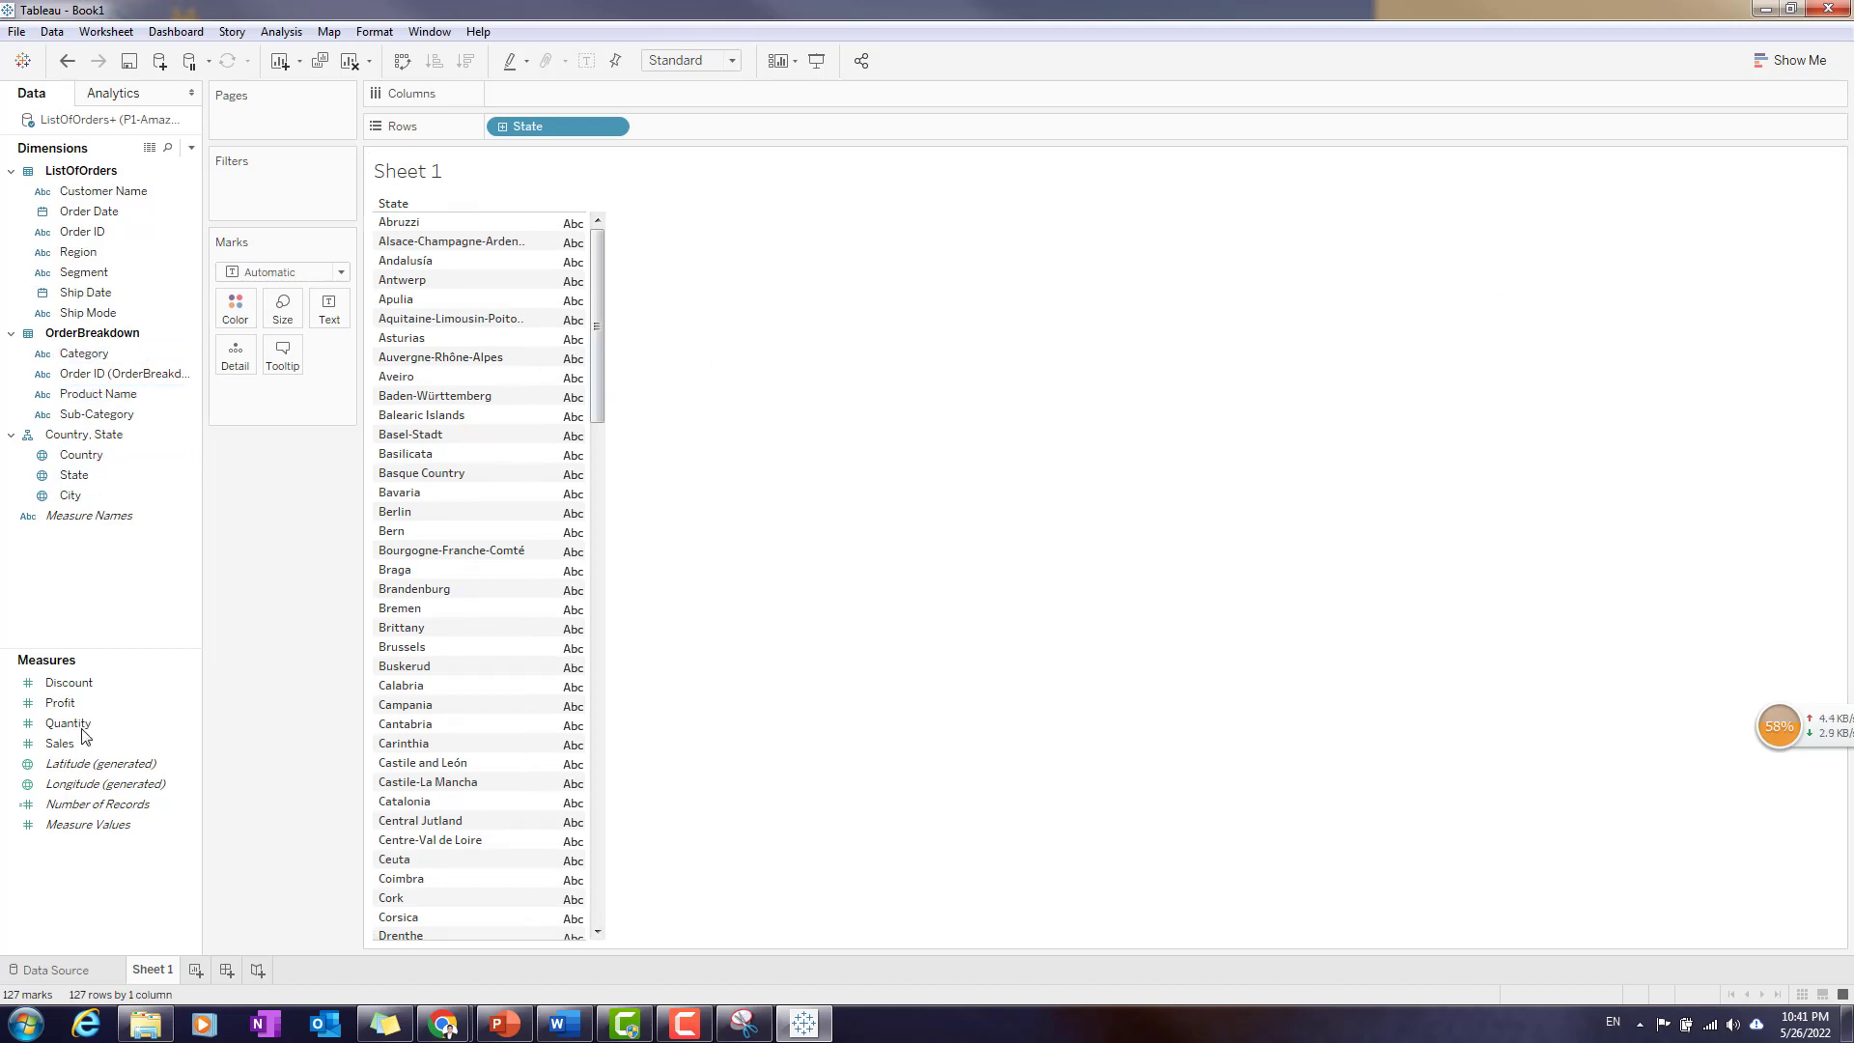
- Add the Sales measure to the state table as summed text values and look through the figures
{"action": "left_click_drag", "start_coordinate": [92, 745], "coordinate": [668, 572]}
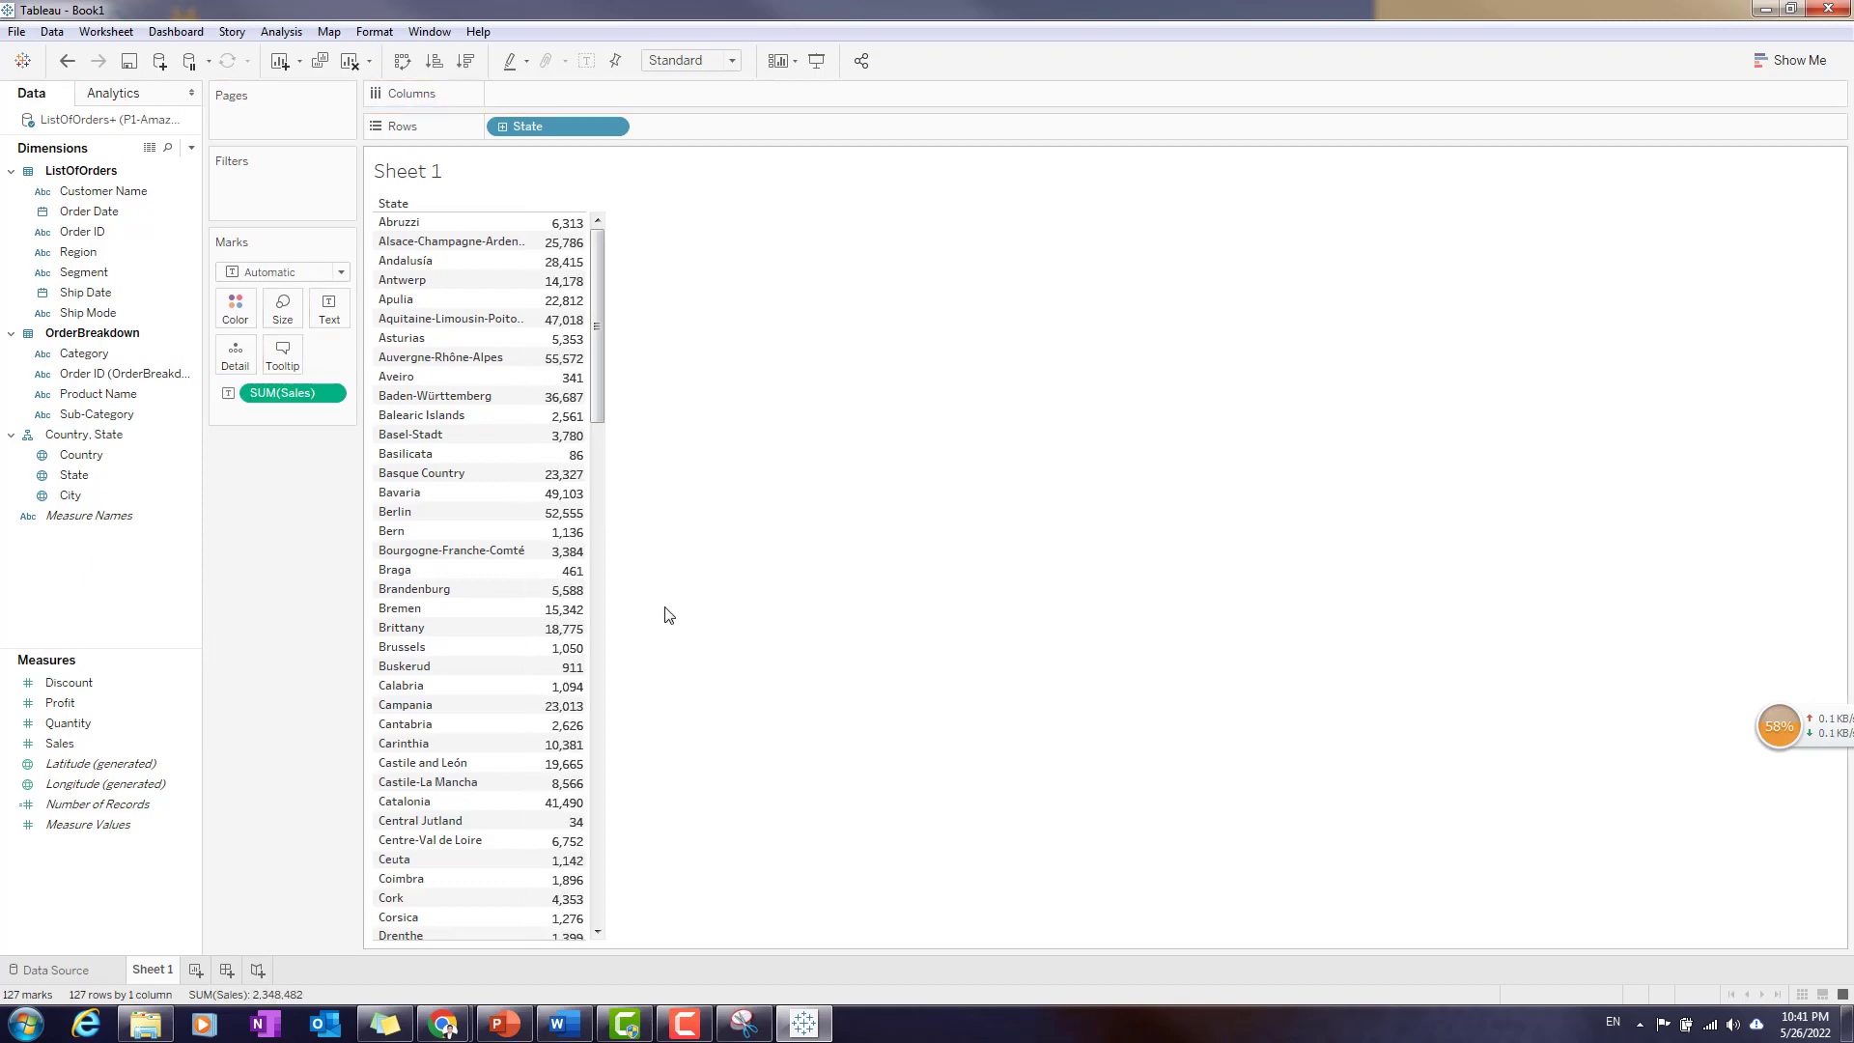
{"action": "scroll", "coordinate": [440, 821], "scroll_direction": "down", "scroll_amount": 10}
{"action": "scroll", "coordinate": [502, 731], "scroll_direction": "down", "scroll_amount": 10}
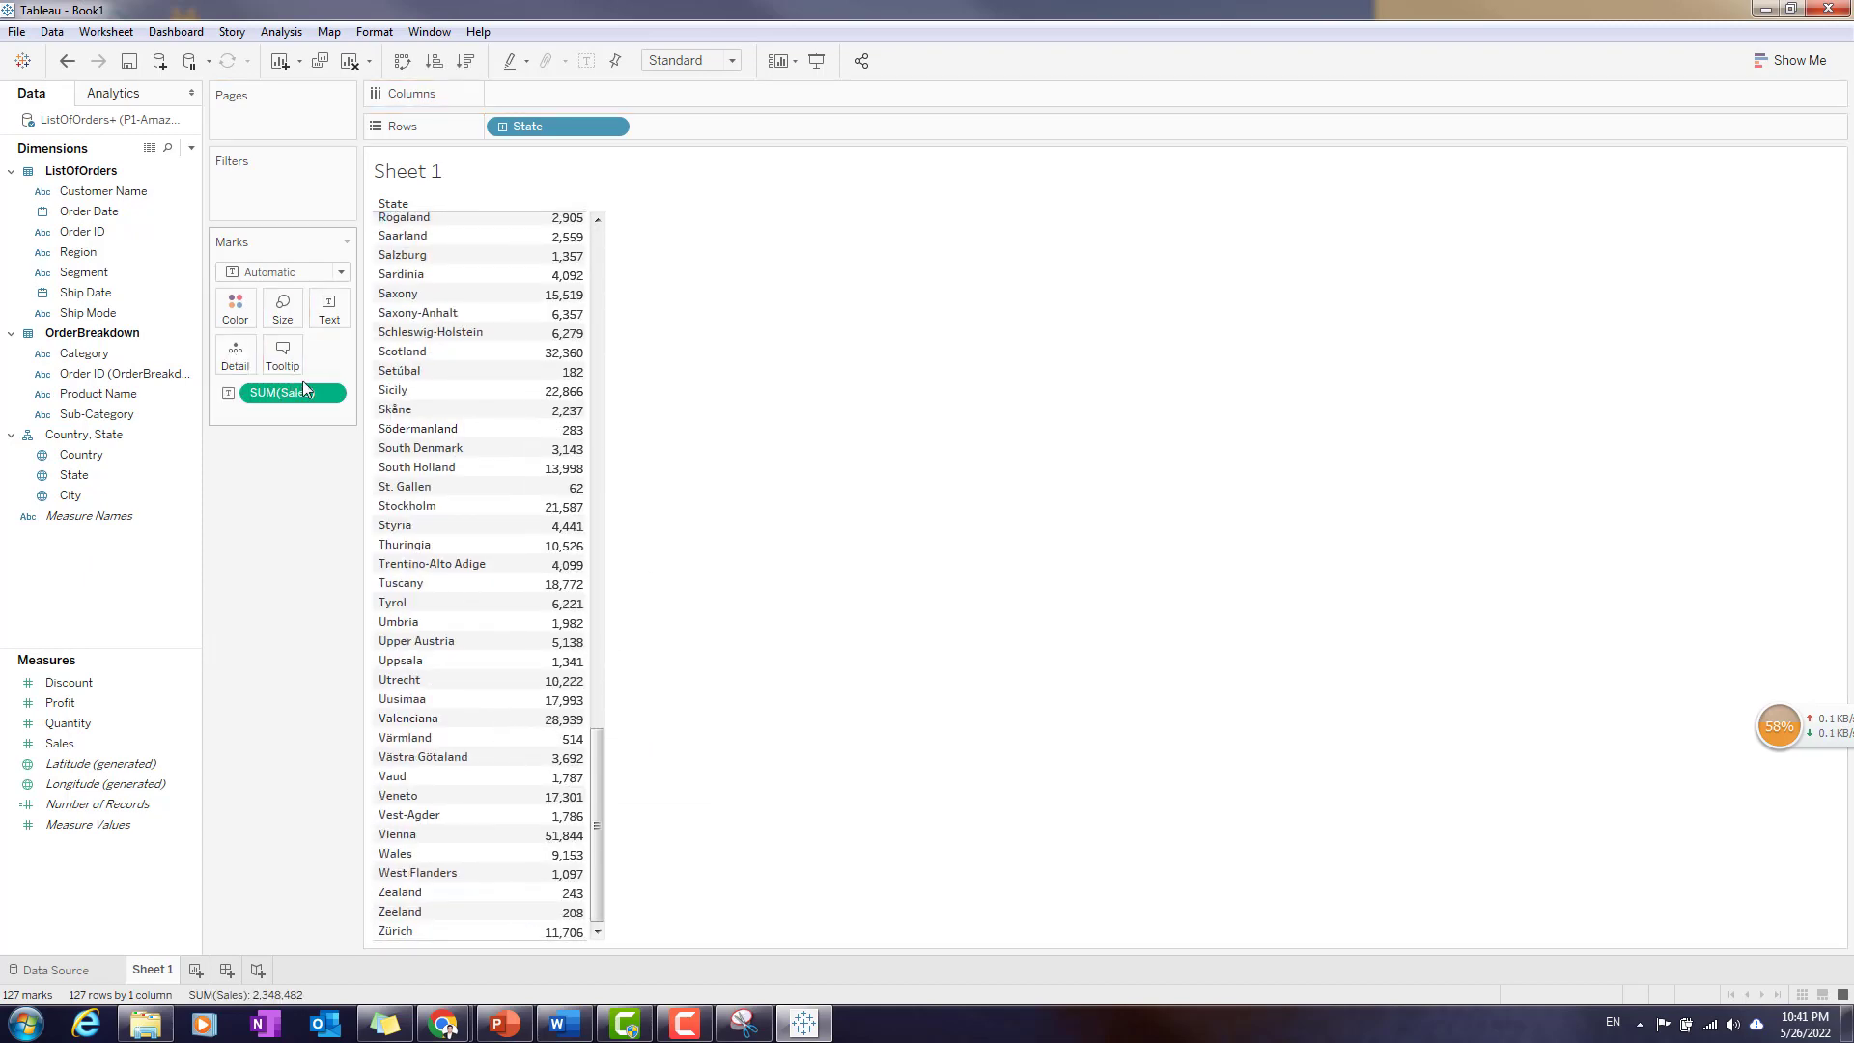
{"action": "scroll", "coordinate": [496, 570], "scroll_direction": "up", "scroll_amount": 5}
{"action": "scroll", "coordinate": [496, 571], "scroll_direction": "up", "scroll_amount": 6}
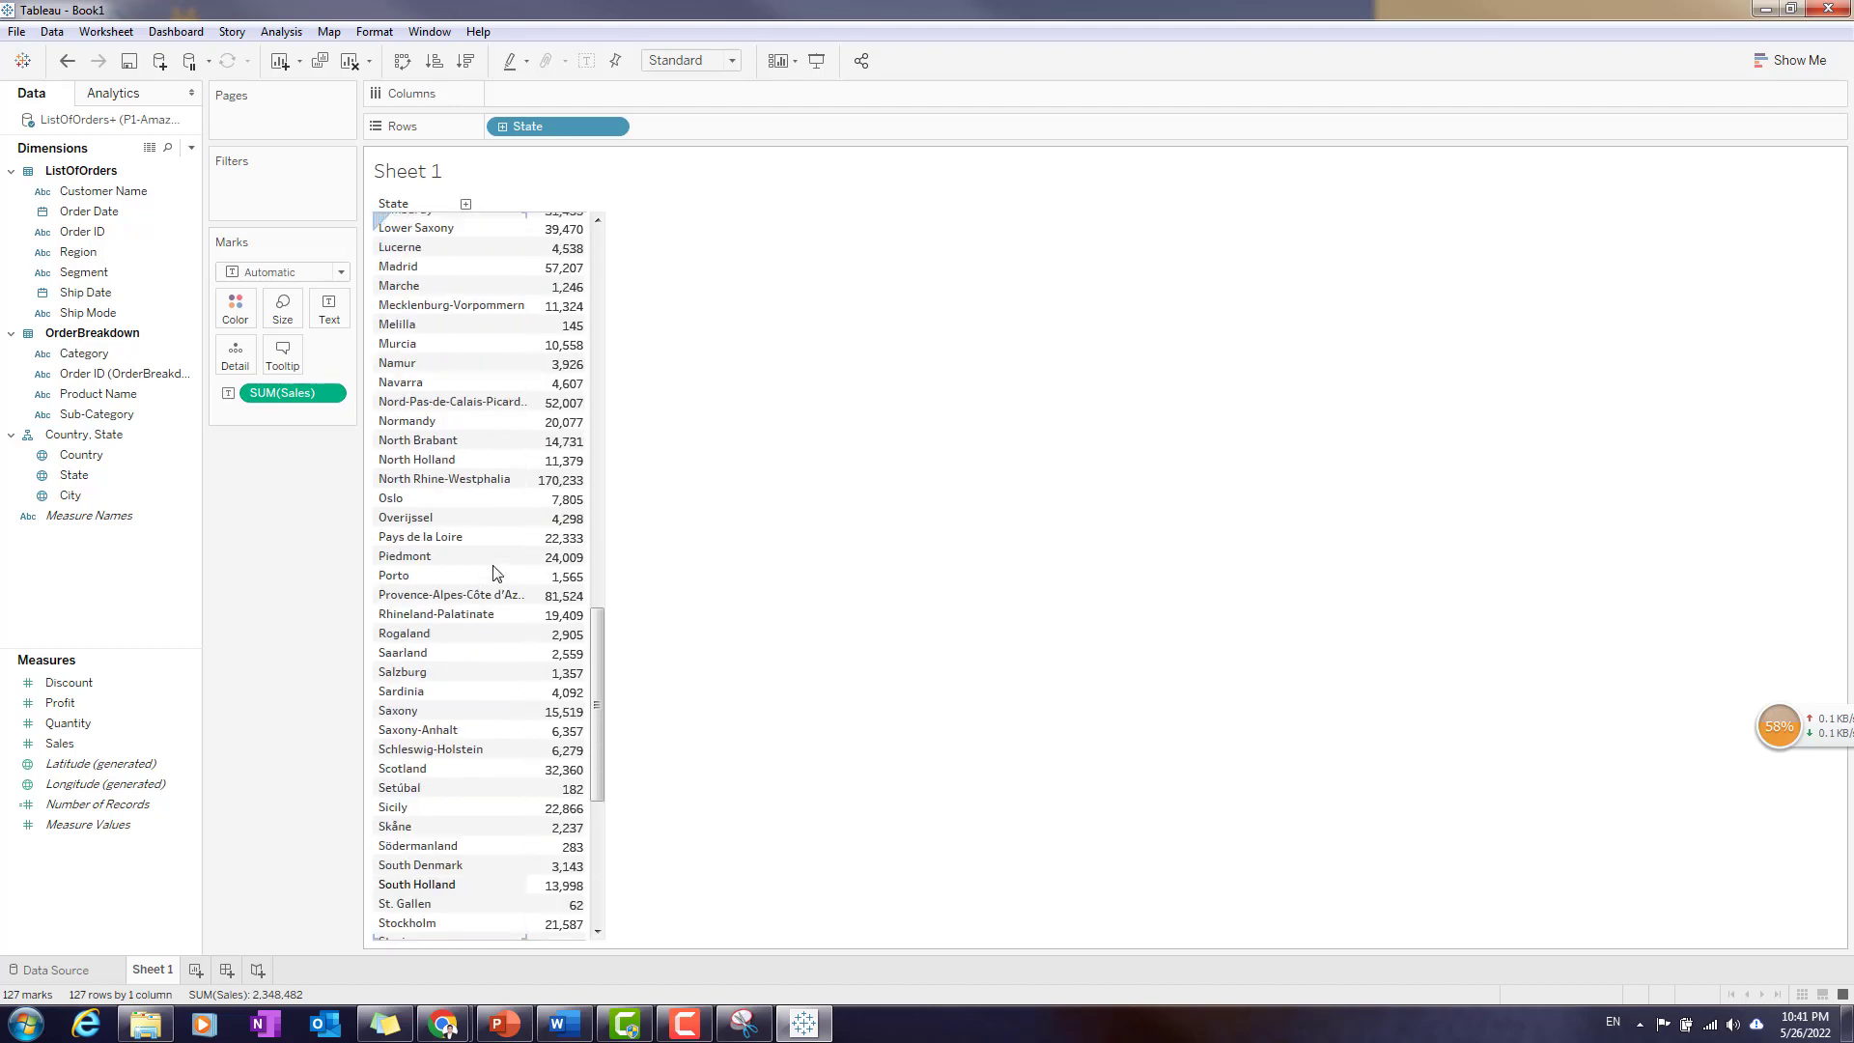
- Try showing sales by state as horizontal bars, a pie chart and packed bubbles
{"action": "left_click", "coordinate": [1798, 61]}
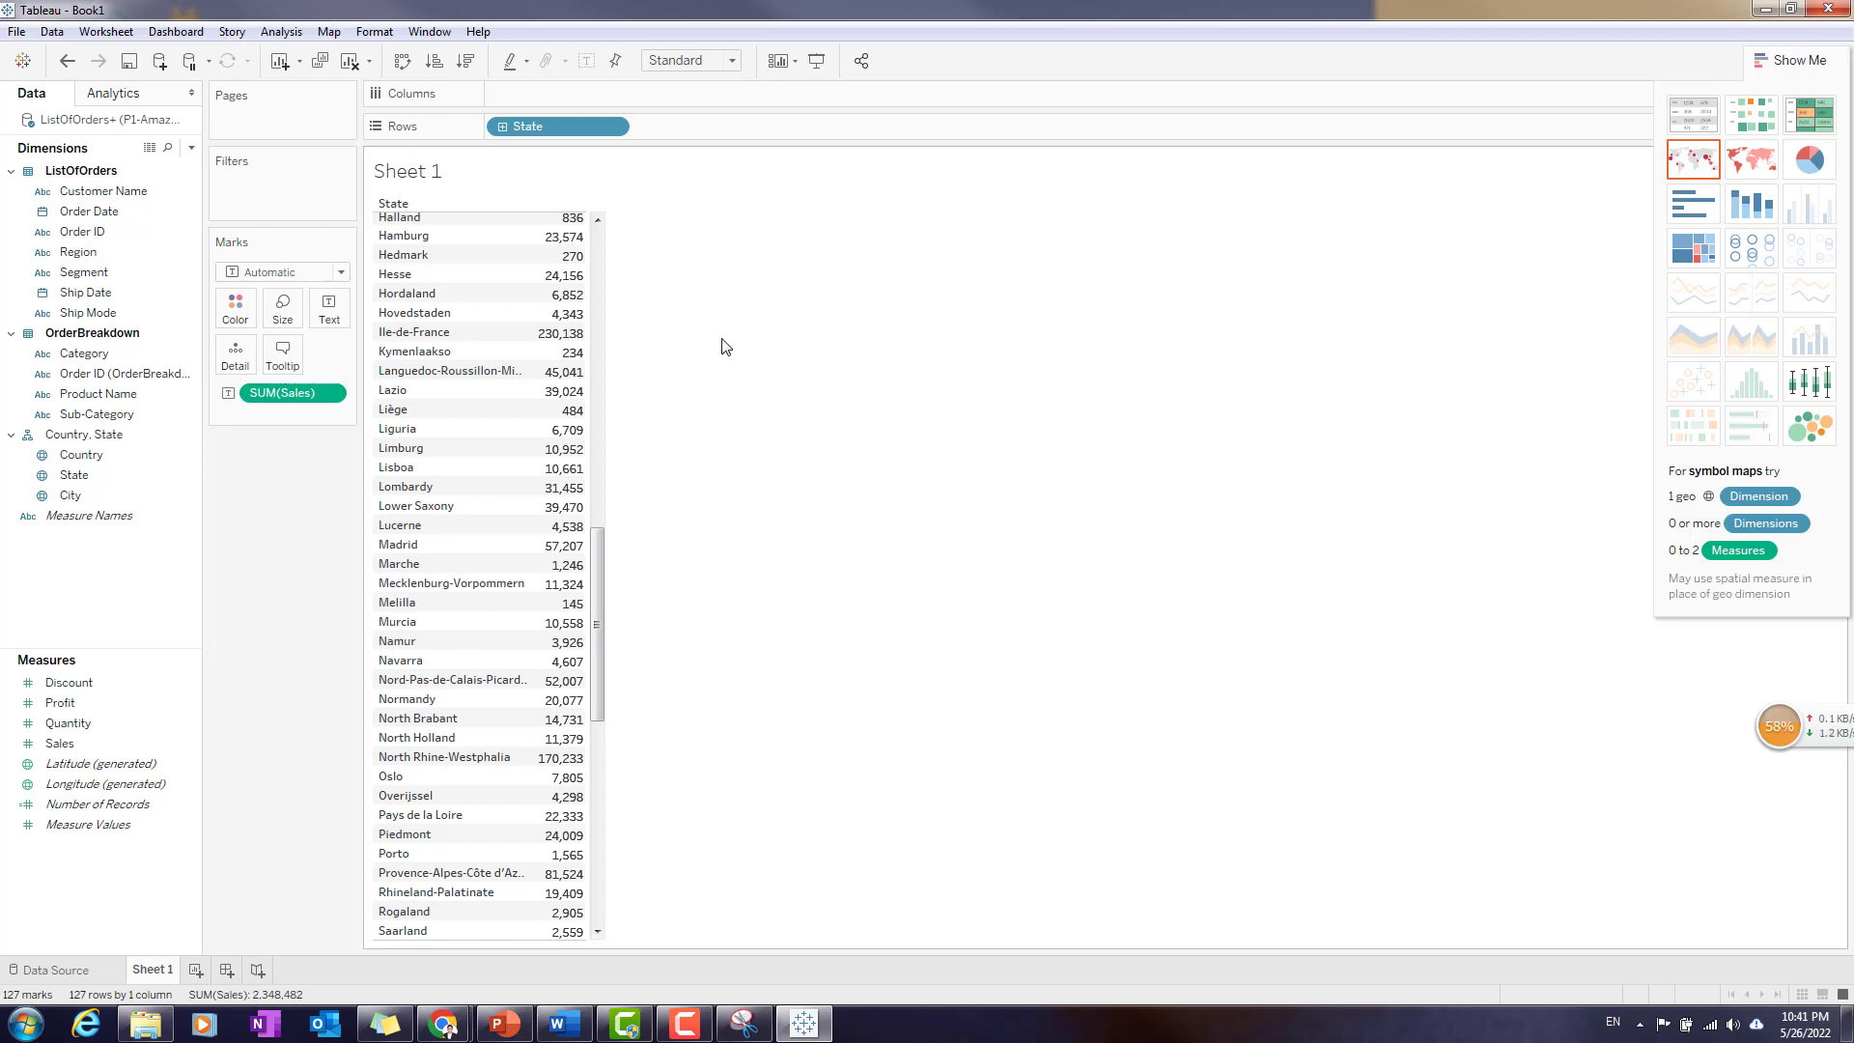
{"action": "left_click", "coordinate": [1682, 125]}
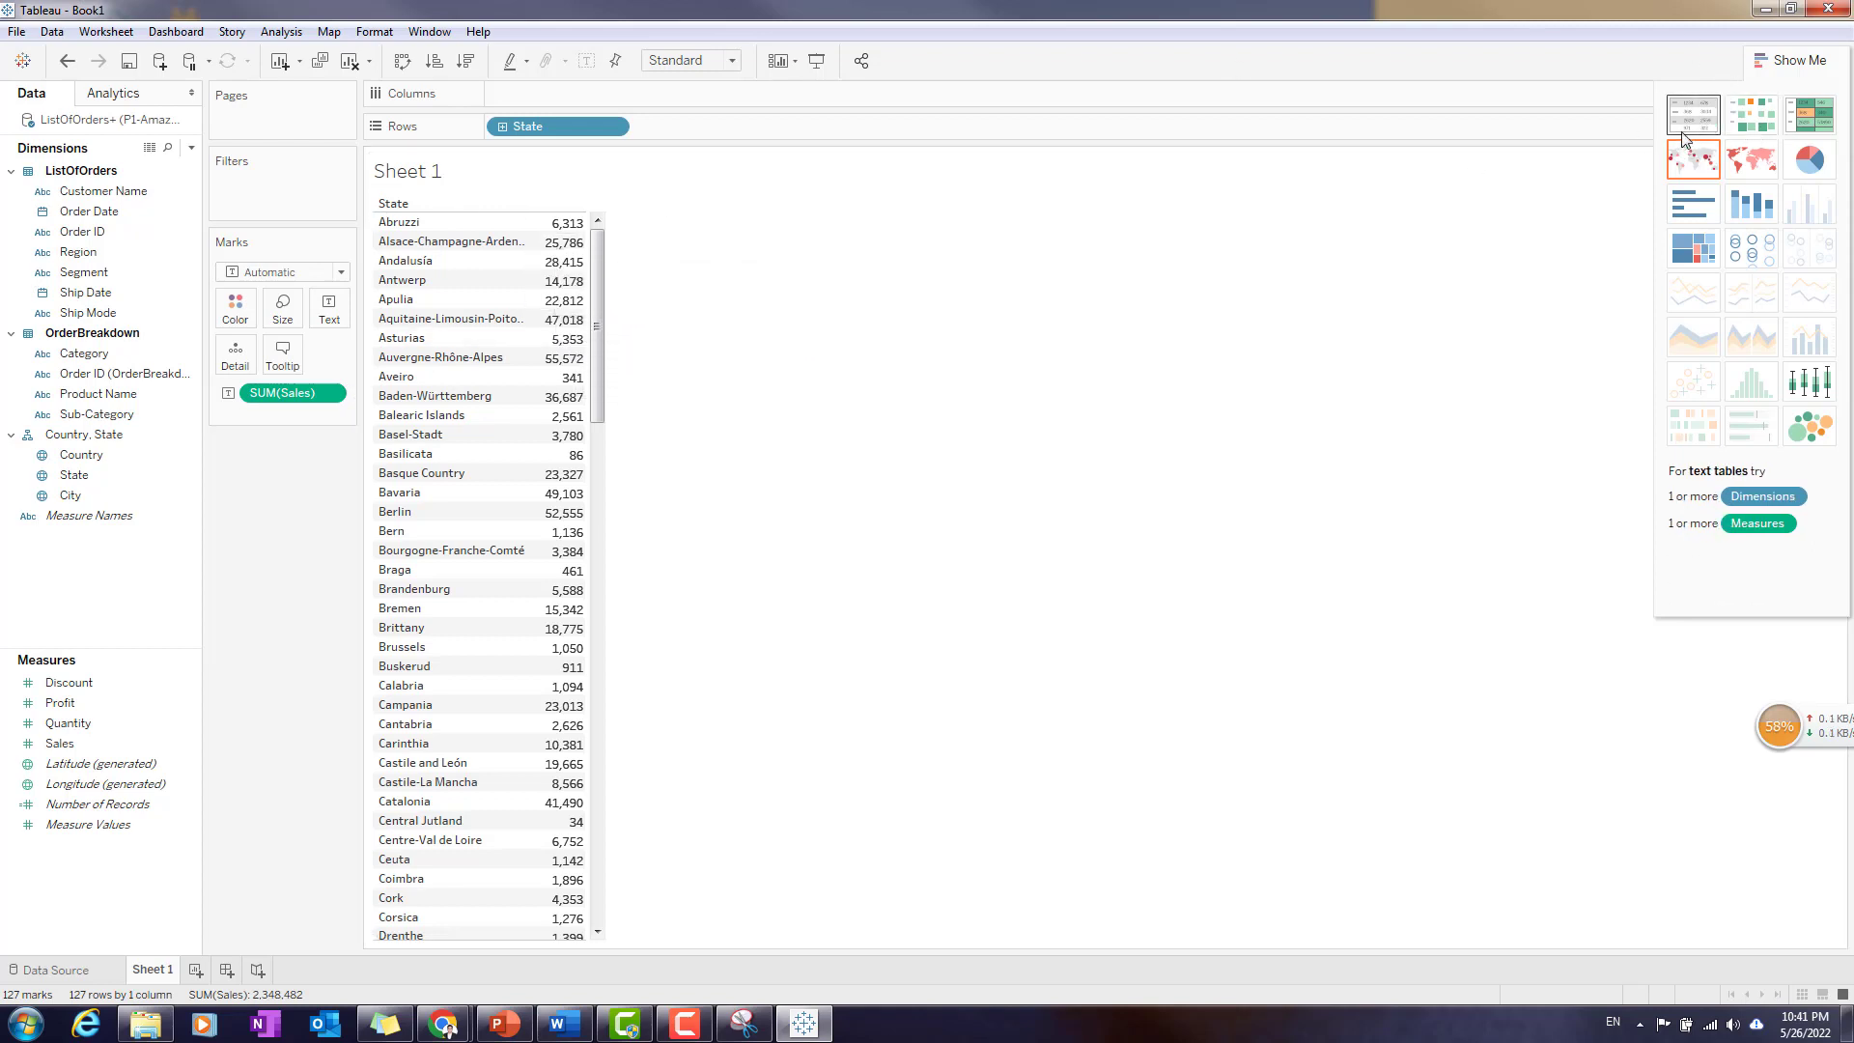
{"action": "left_click", "coordinate": [1690, 211]}
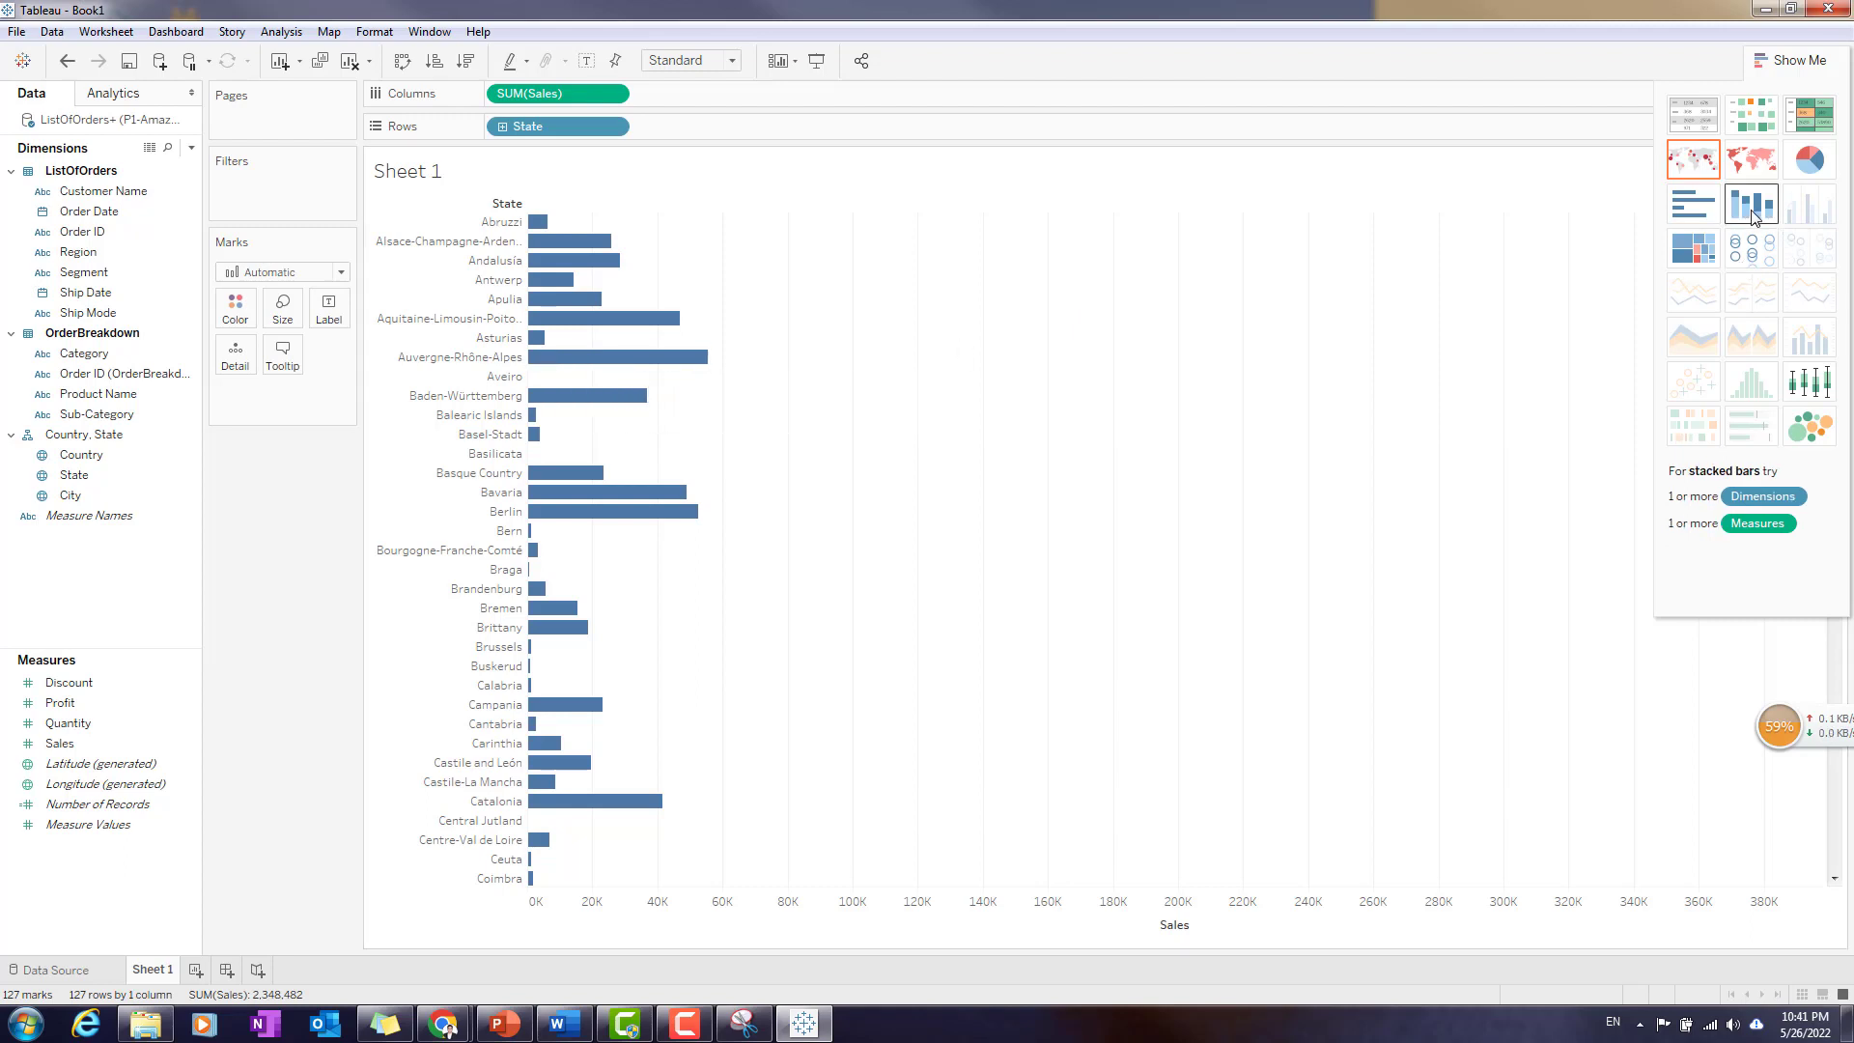
{"action": "left_click", "coordinate": [1812, 162]}
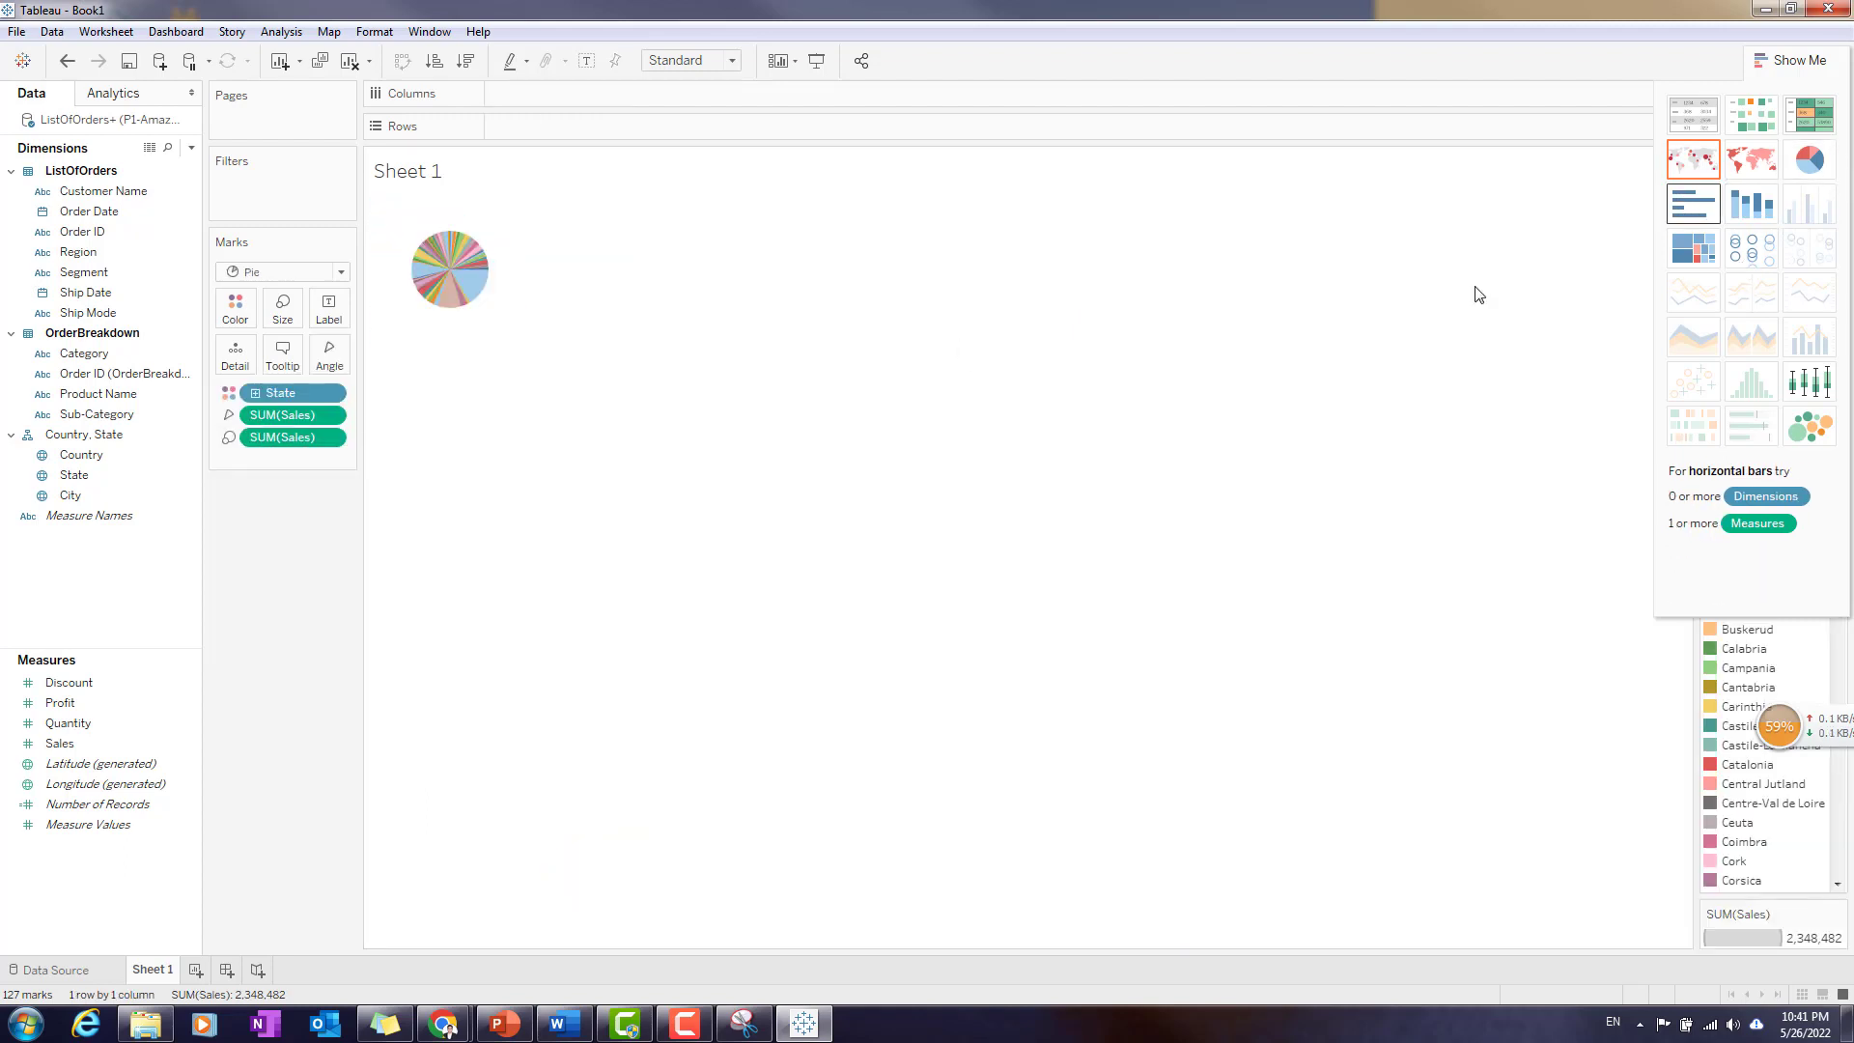
{"action": "left_click", "coordinate": [1816, 425]}
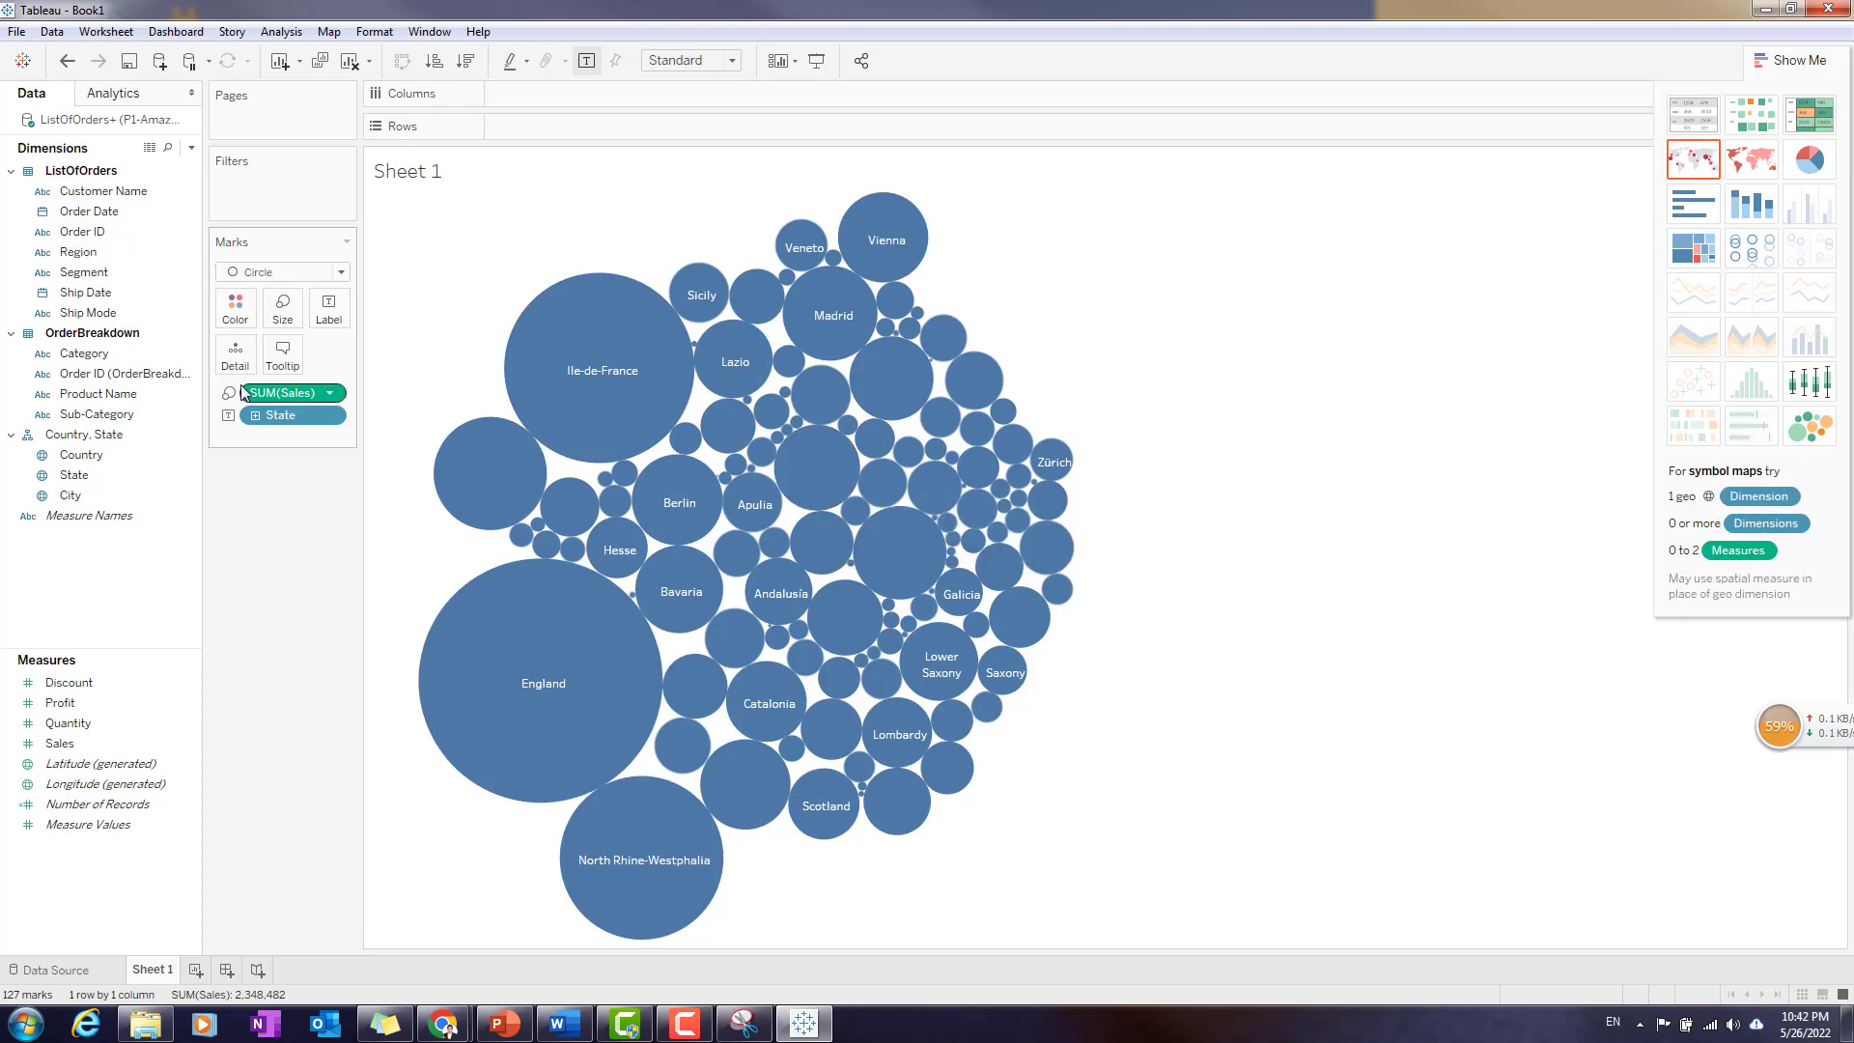
{"action": "left_click_drag", "start_coordinate": [282, 419], "coordinate": [295, 389]}
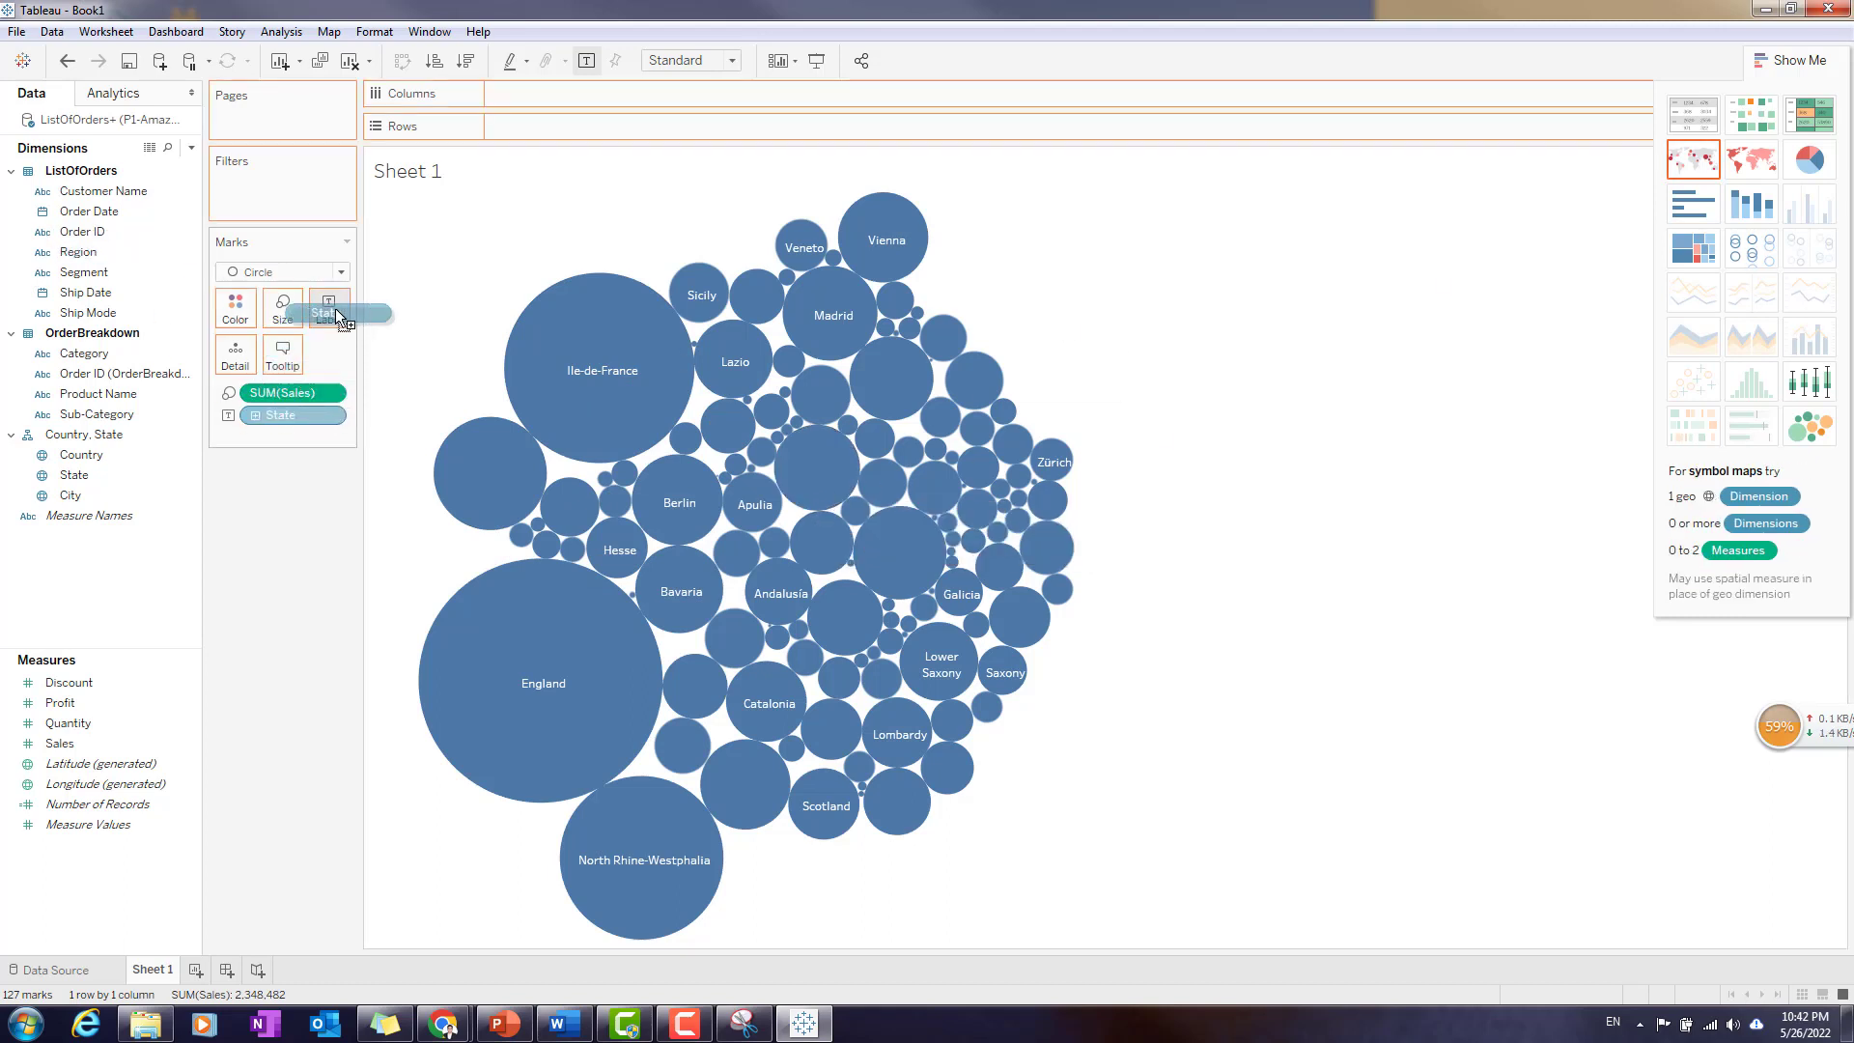
{"action": "left_click_drag", "start_coordinate": [350, 318], "coordinate": [349, 321]}
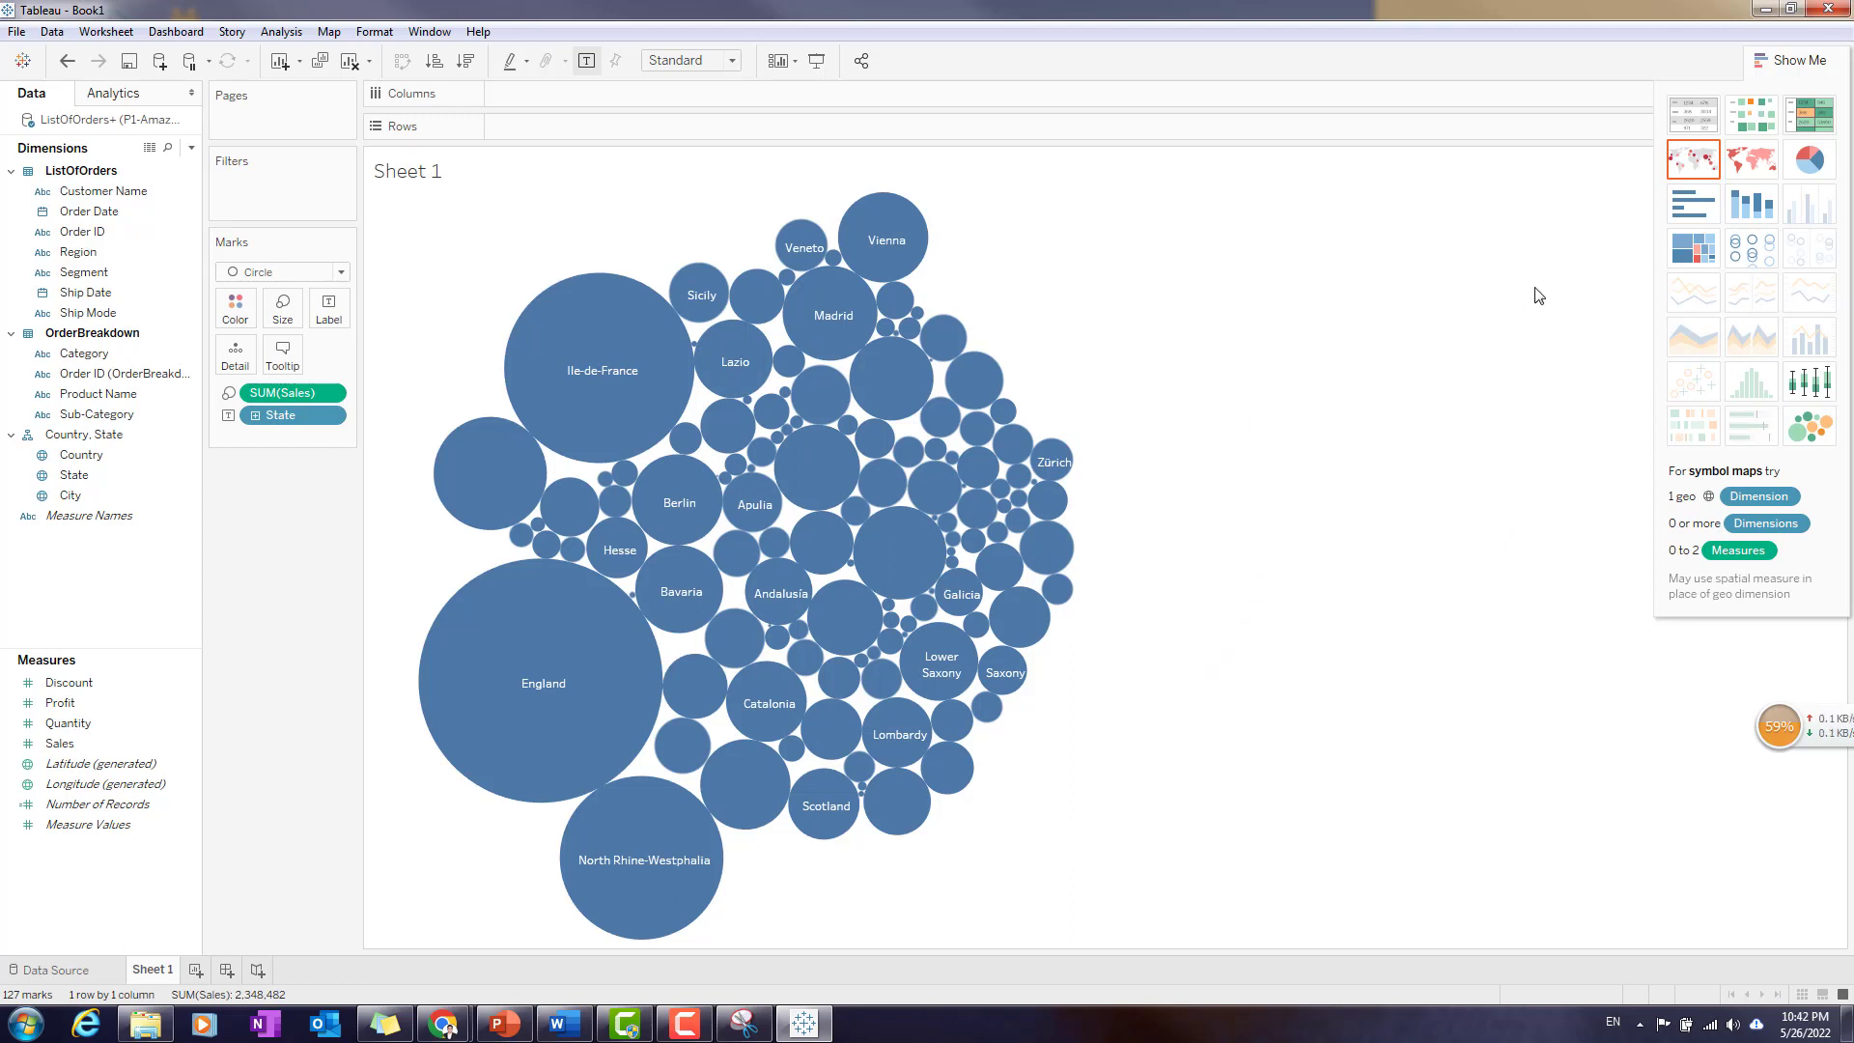
- Try the filled map for sales by state, and settle on a symbol map with circles sized by Sales
{"action": "left_click", "coordinate": [1751, 175]}
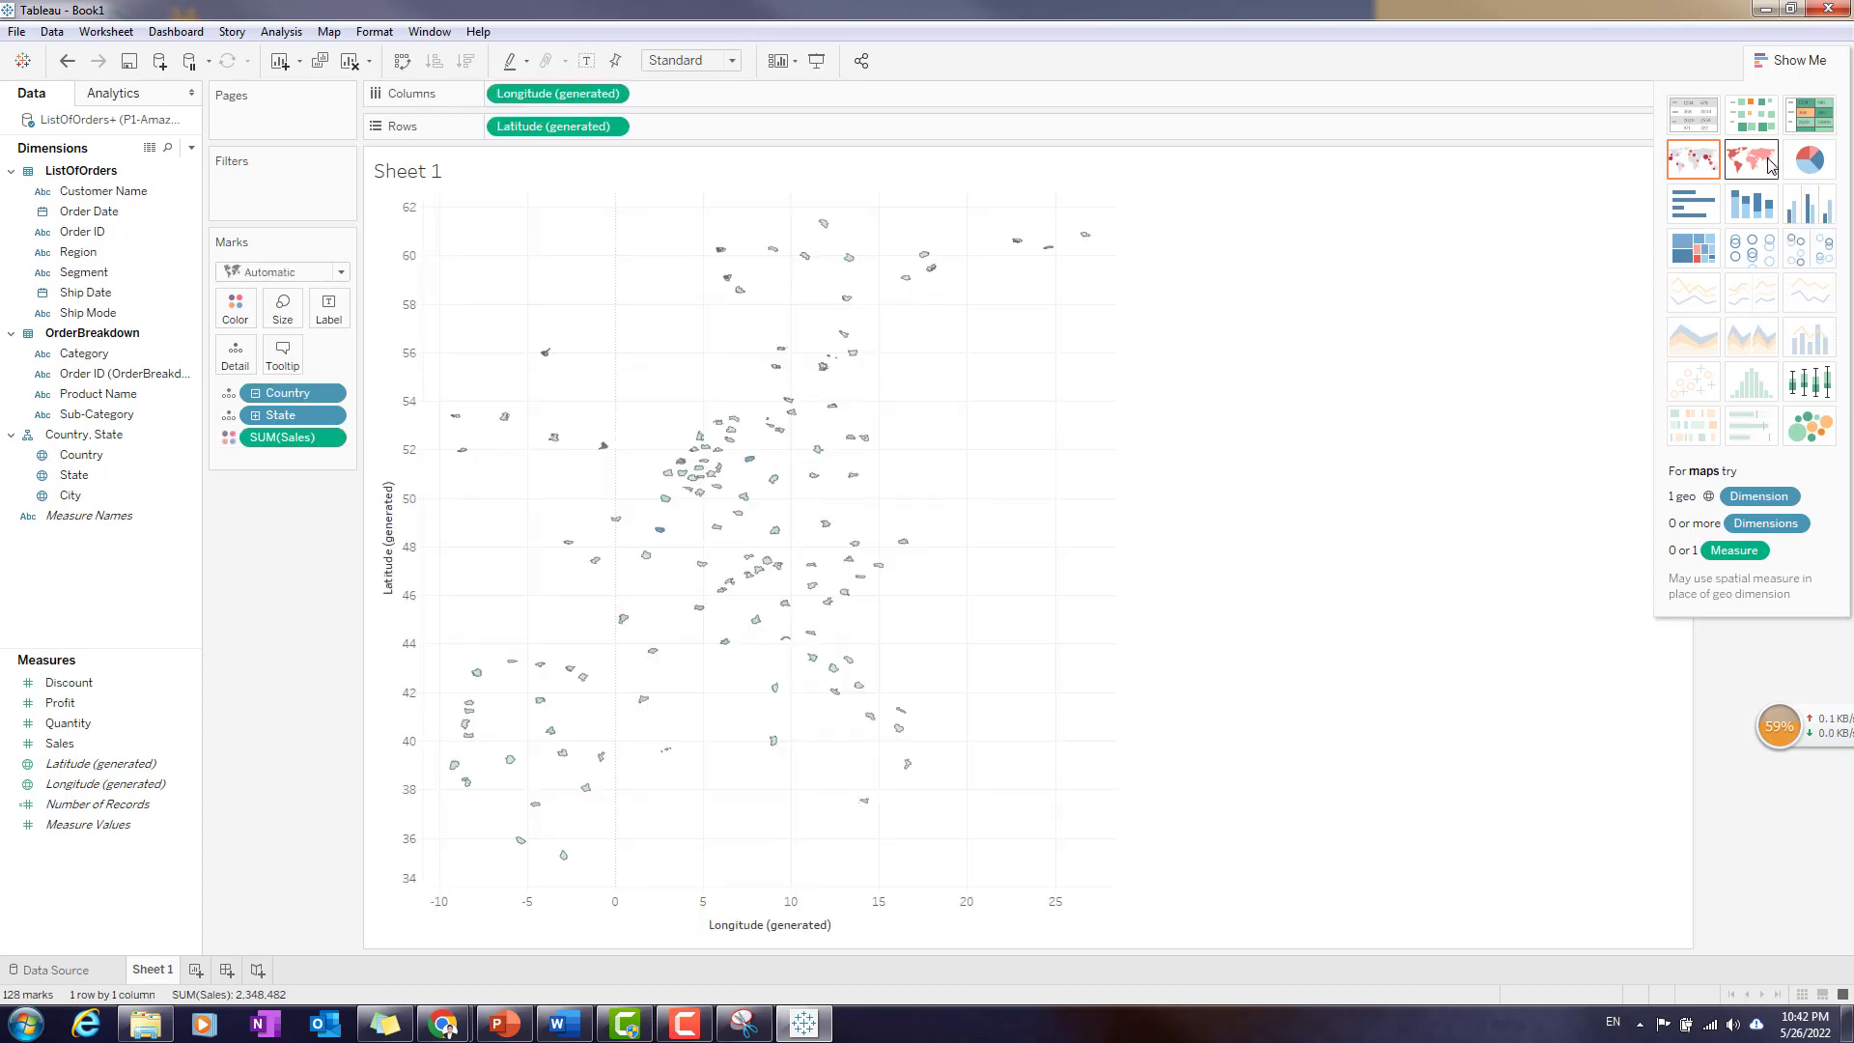
{"action": "left_click", "coordinate": [1702, 170]}
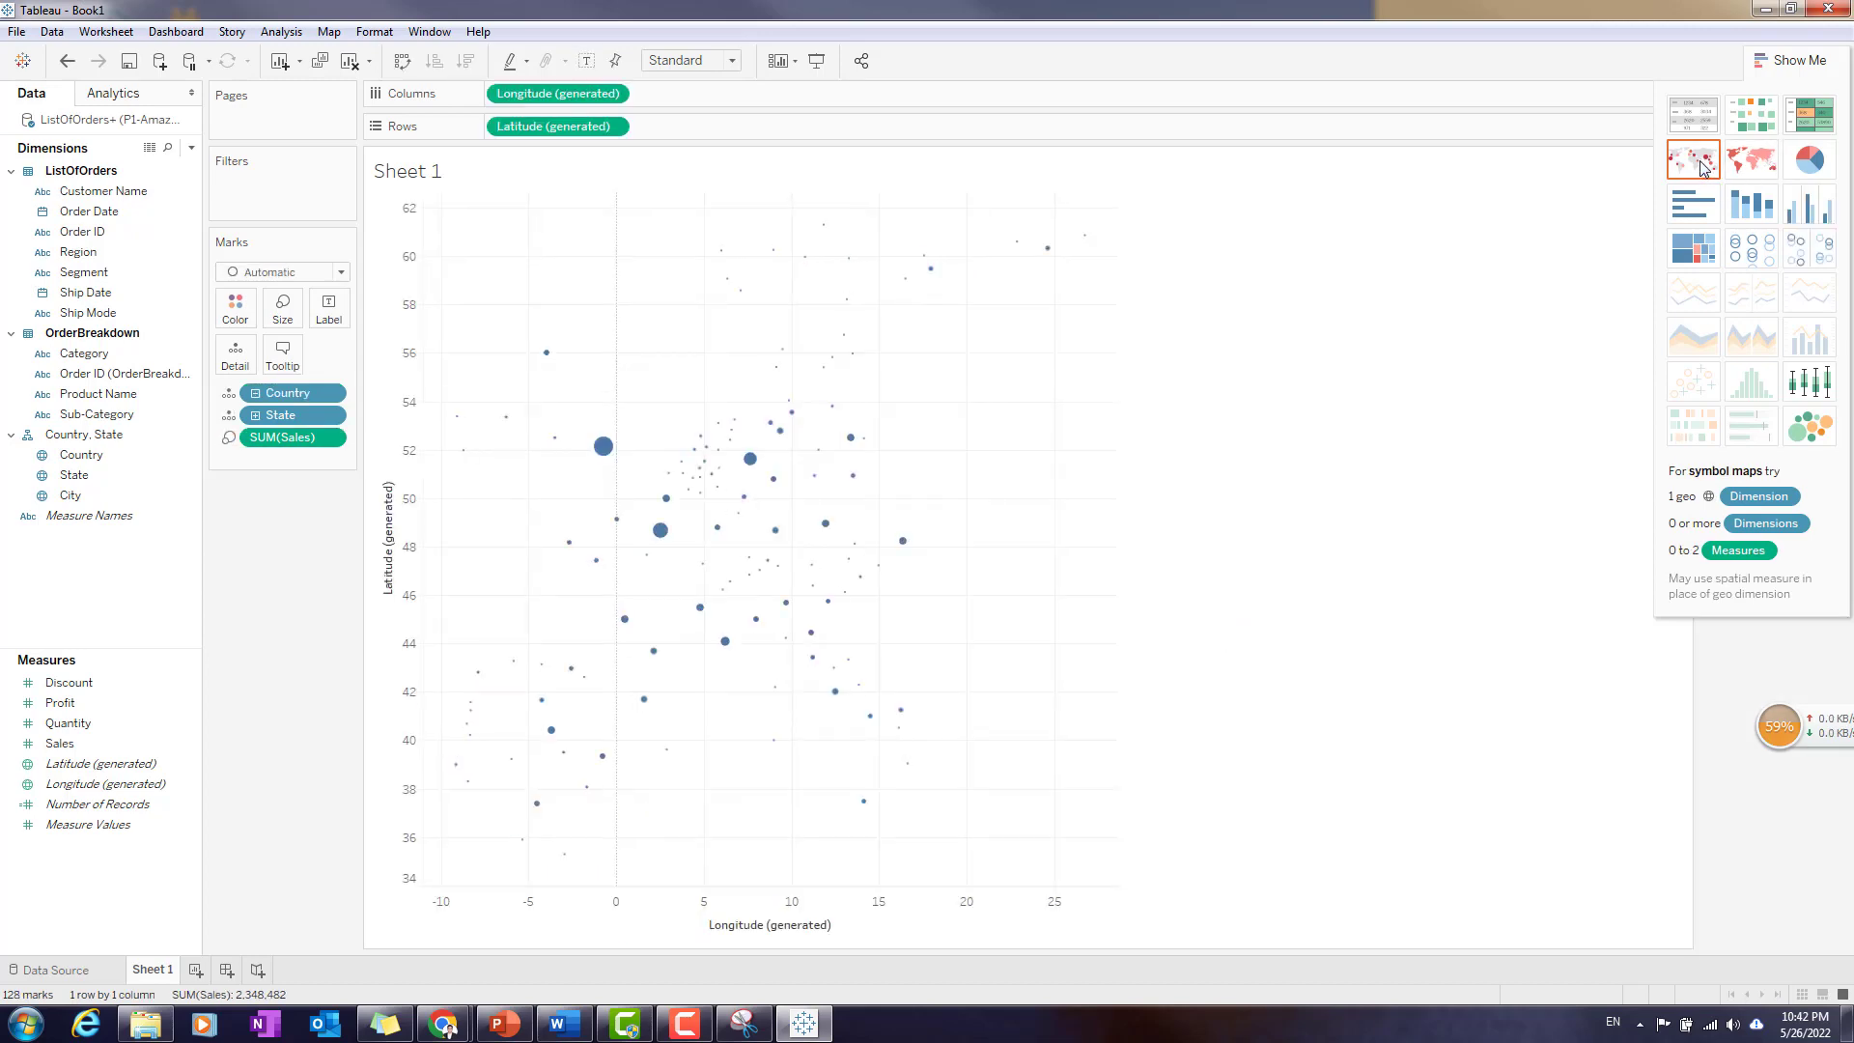
{"action": "mouse_move", "coordinate": [847, 695]}
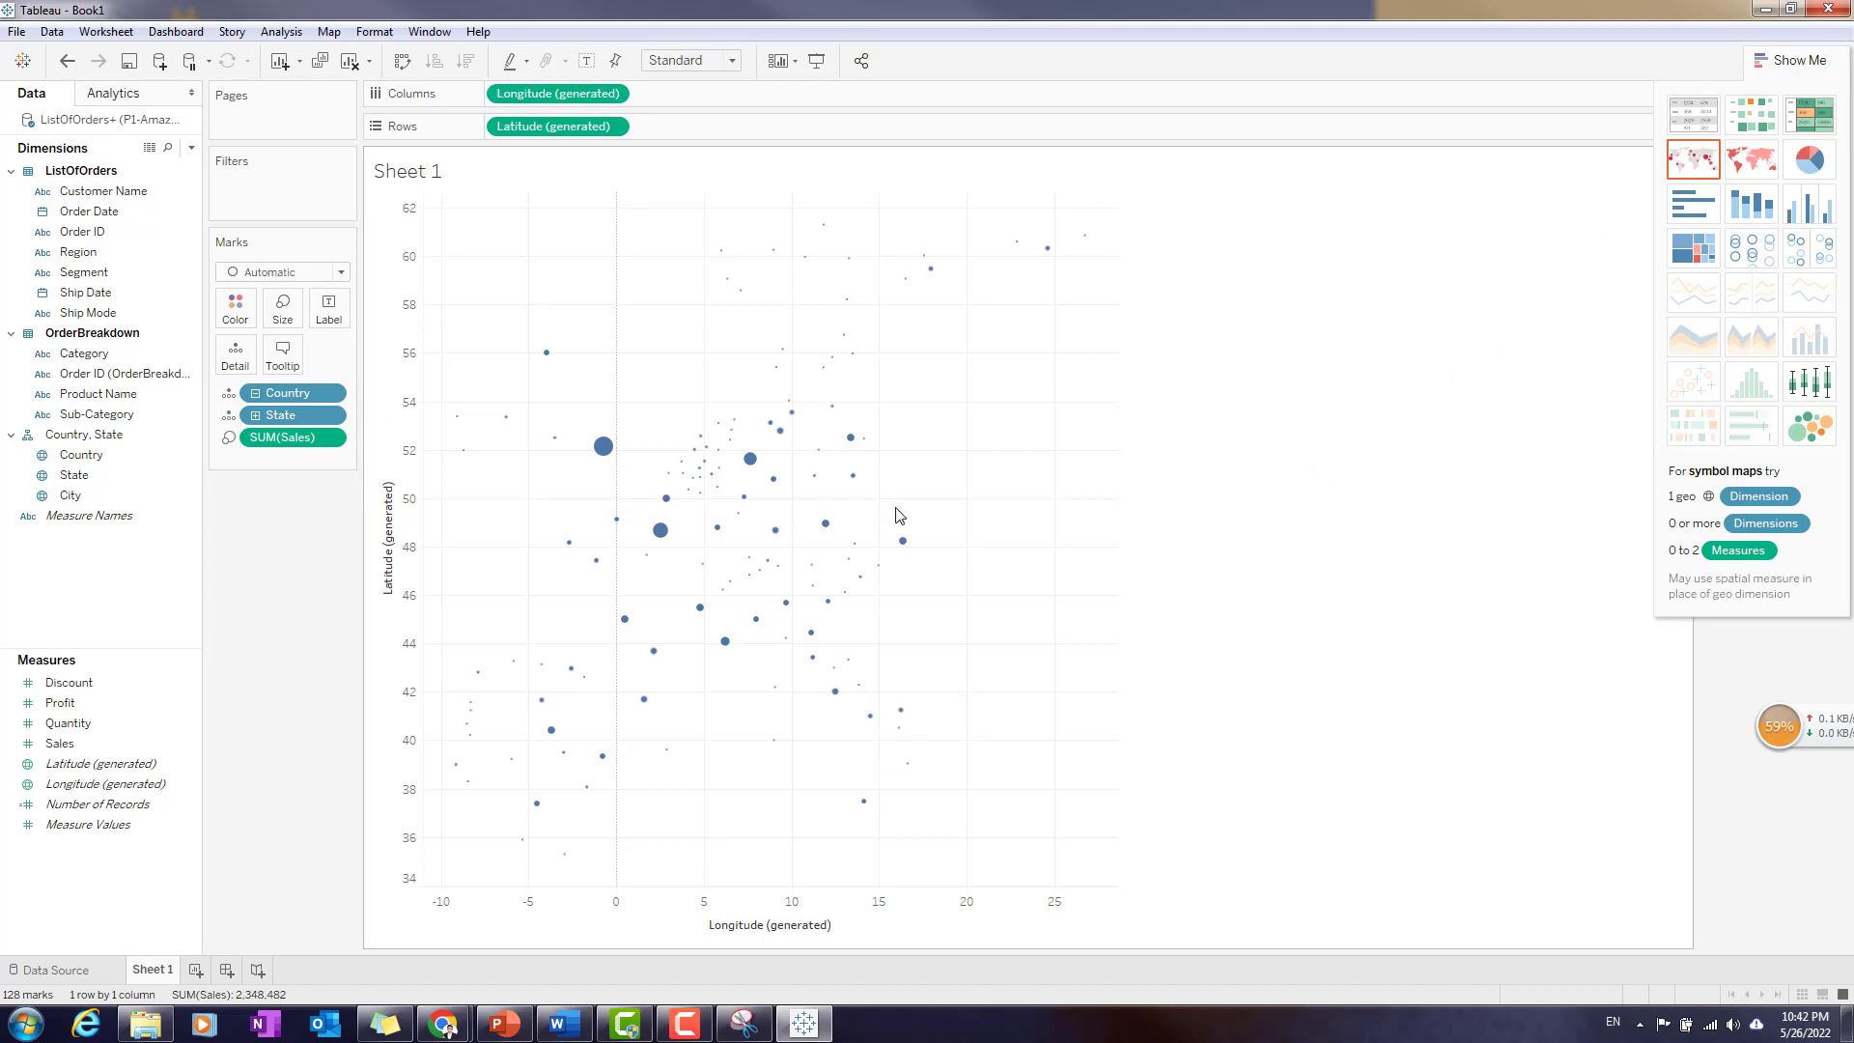
{"action": "left_click", "coordinate": [443, 1025]}
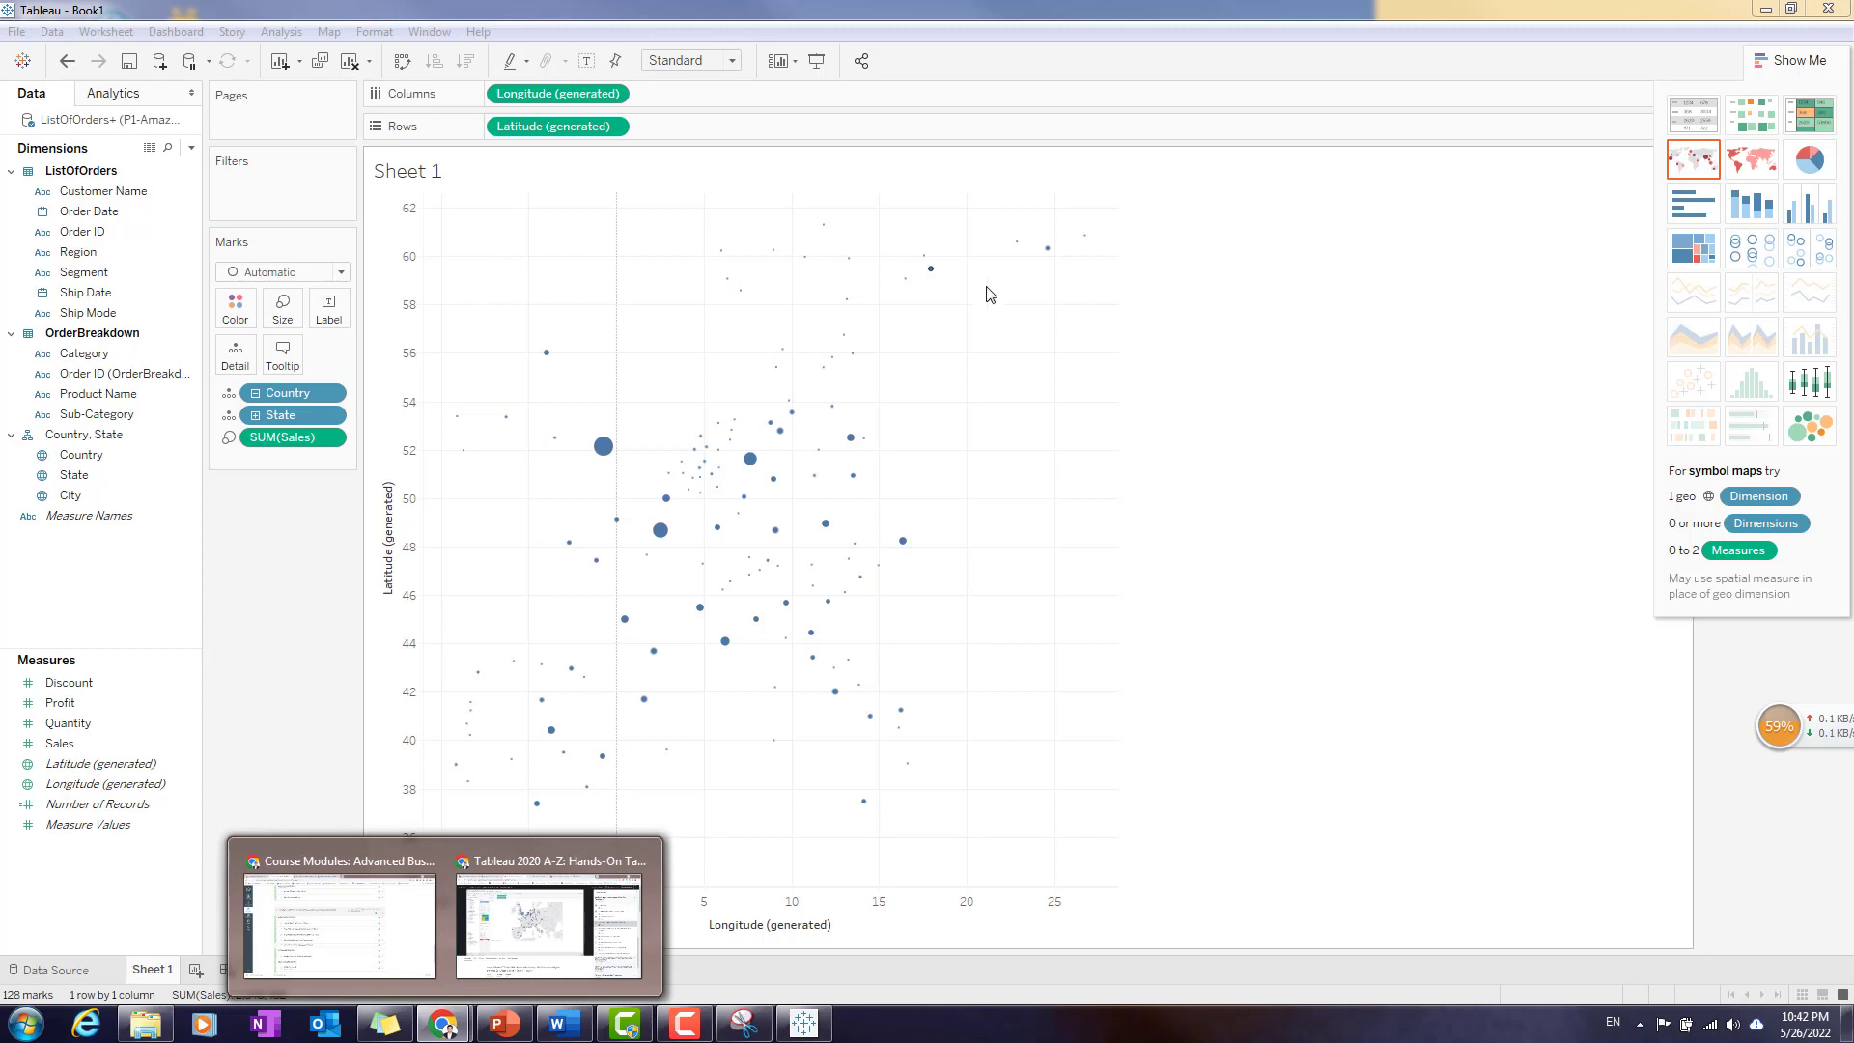
{"action": "left_click", "coordinate": [1262, 565]}
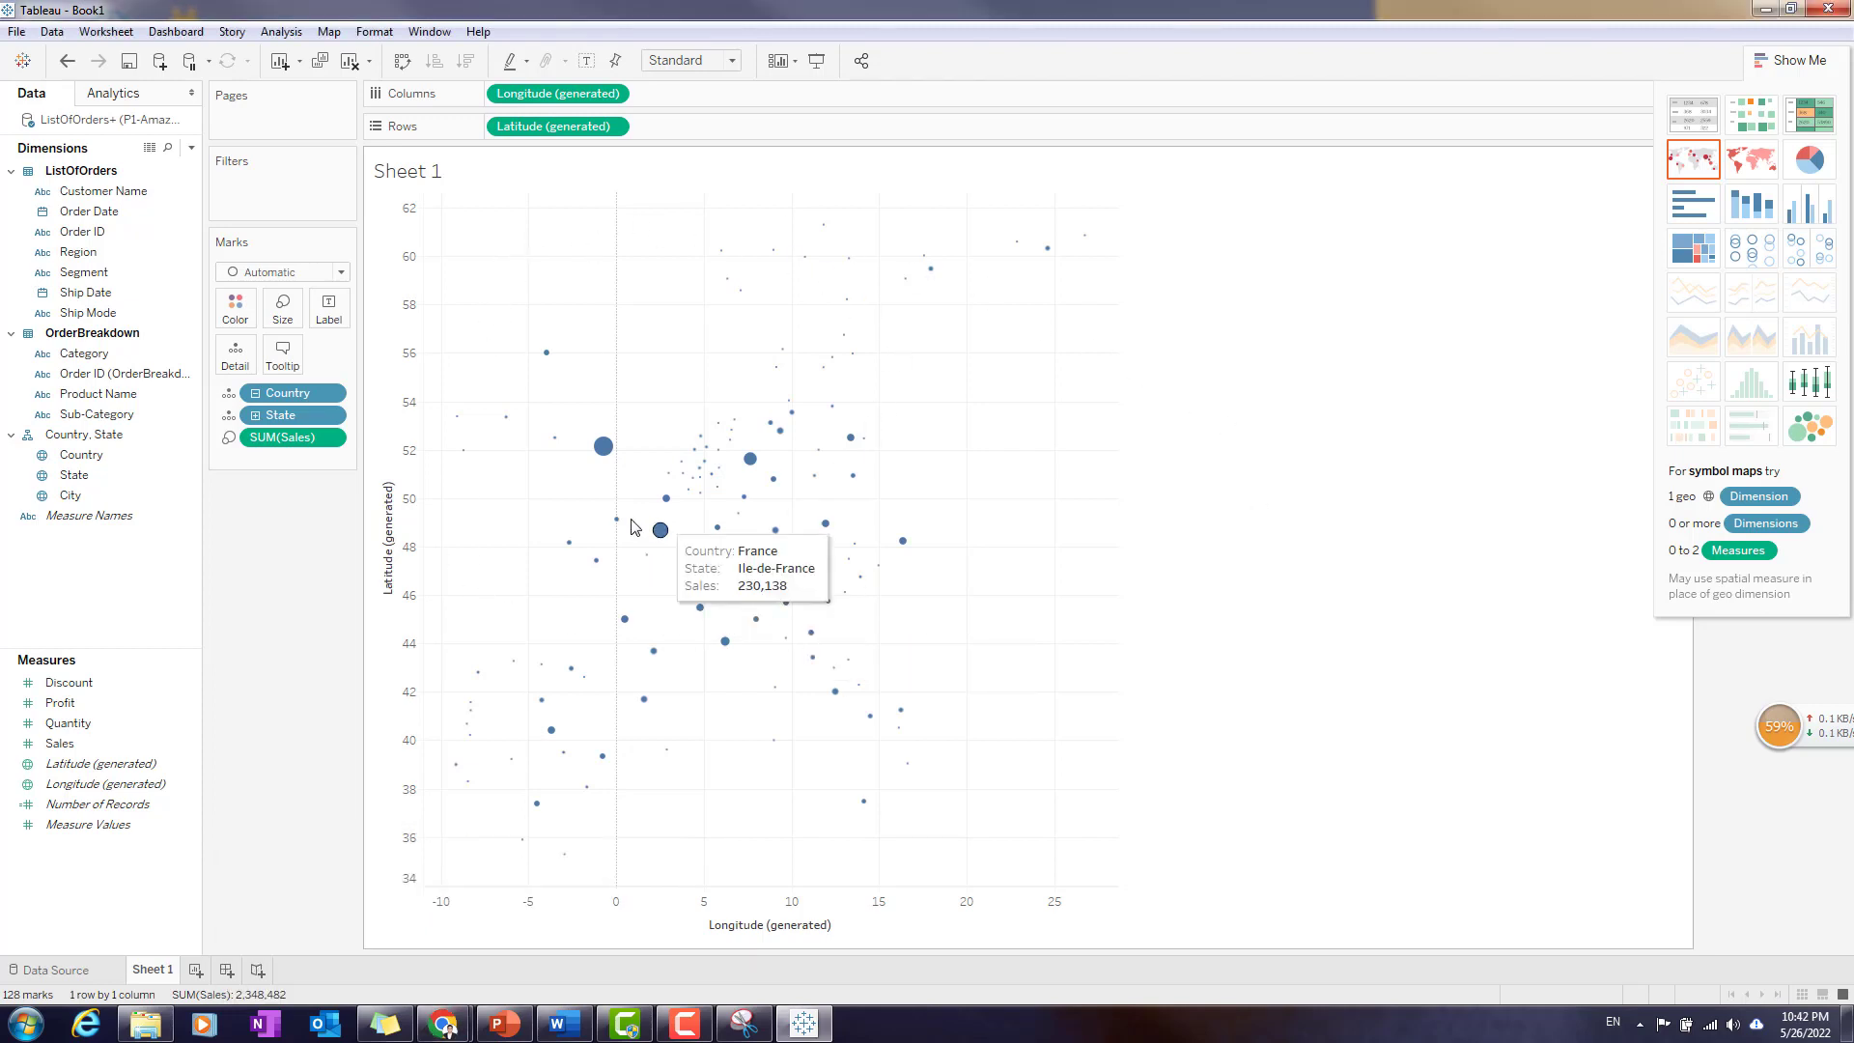
{"action": "left_click", "coordinate": [1792, 60]}
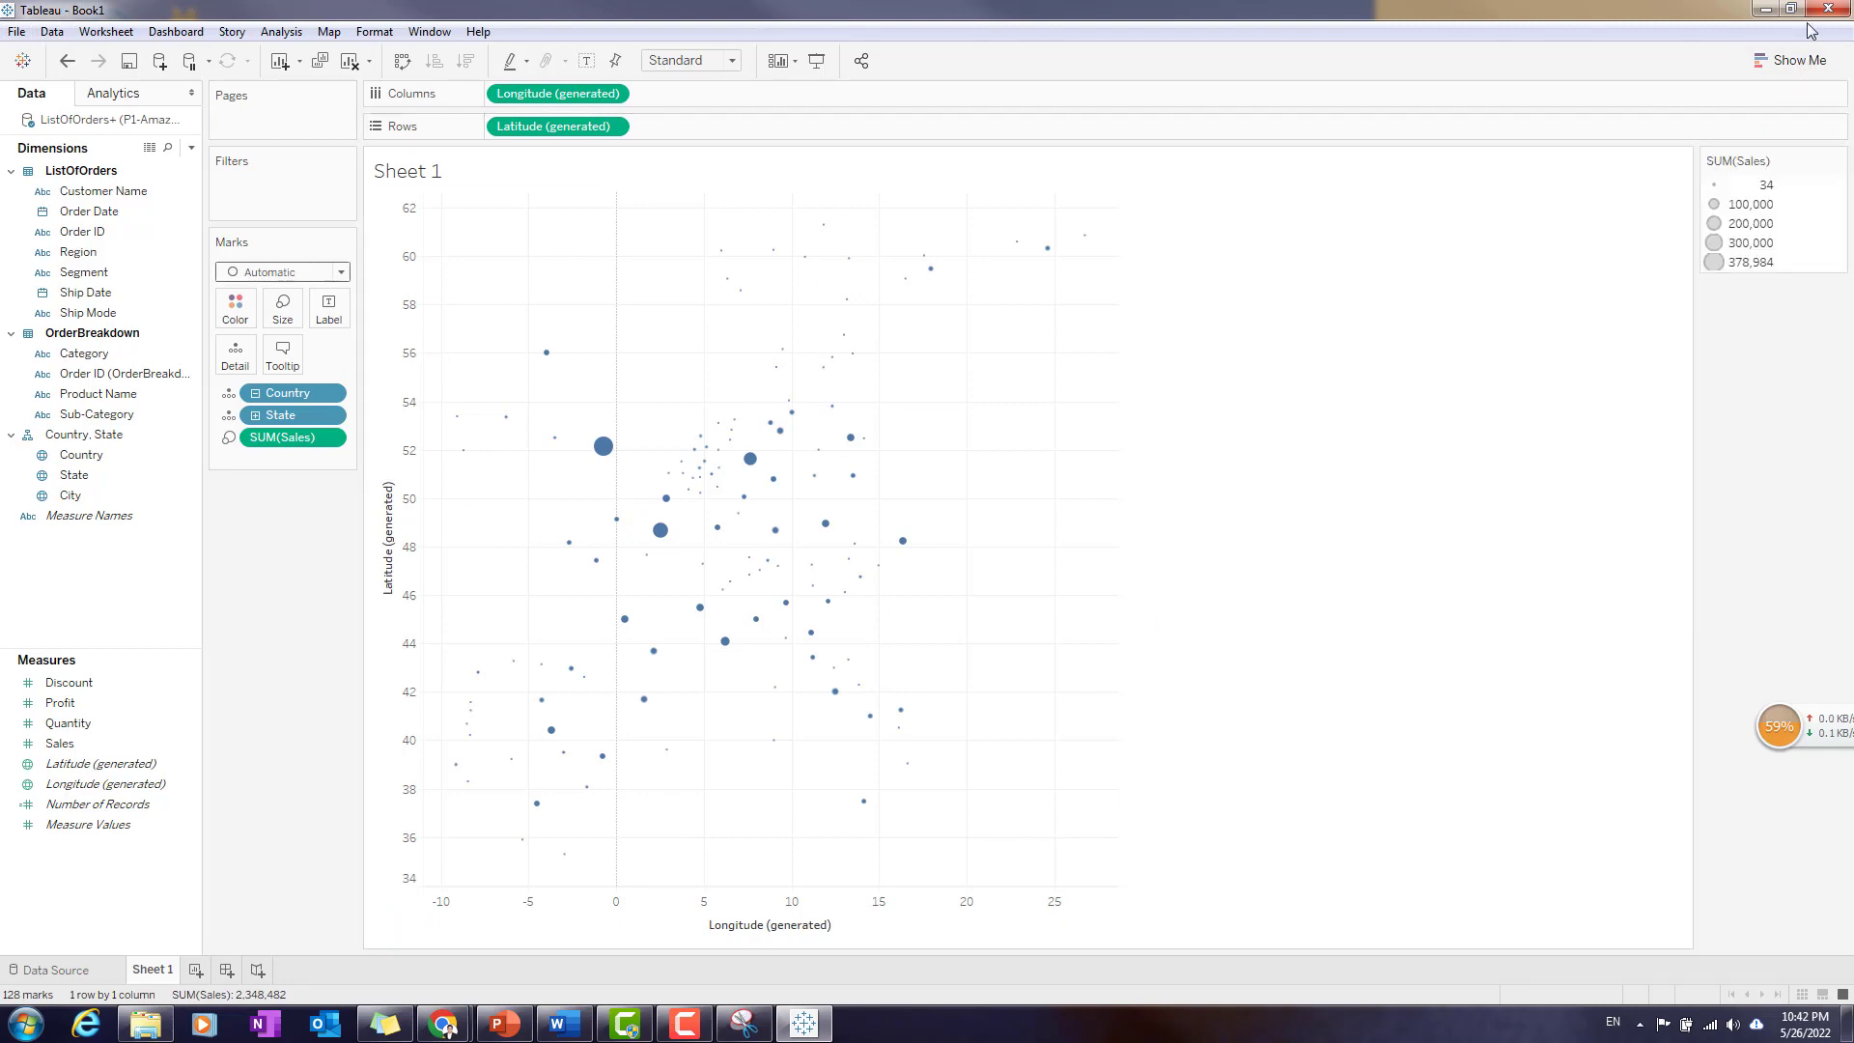
{"action": "left_click", "coordinate": [1766, 9]}
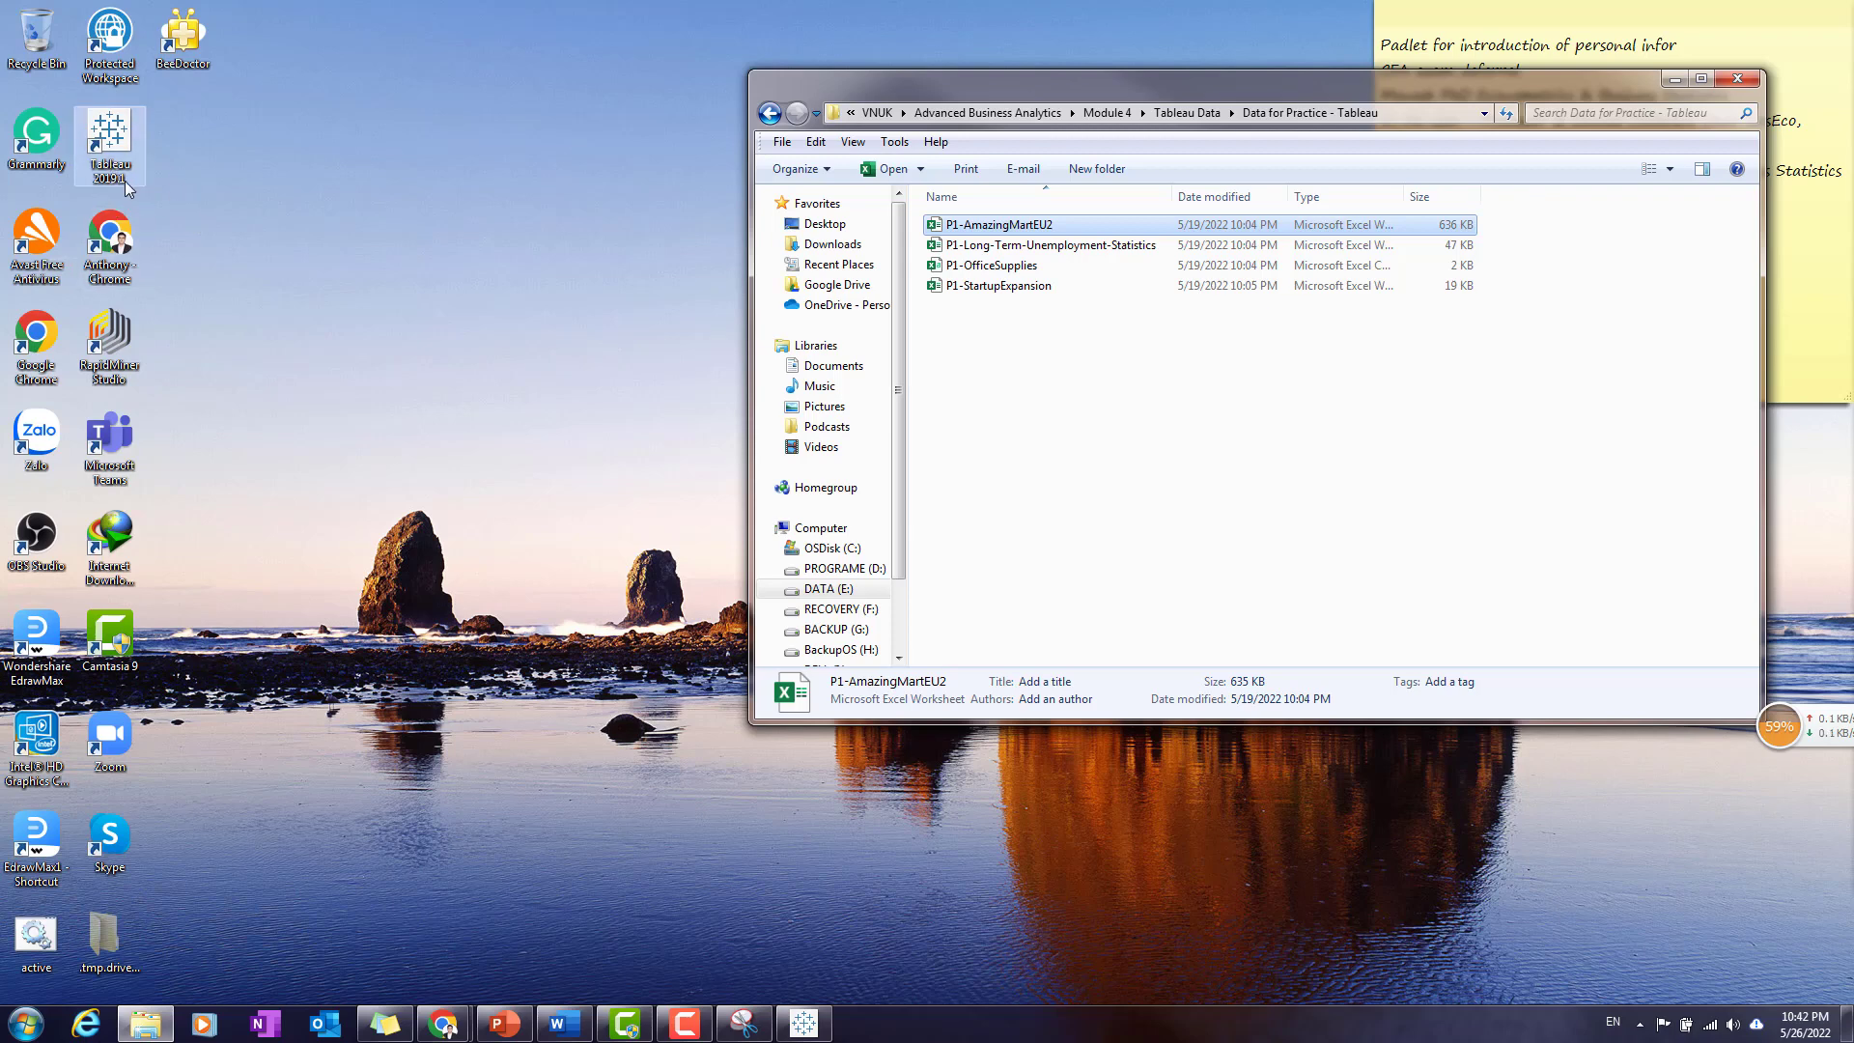
{"action": "left_click", "coordinate": [804, 1023]}
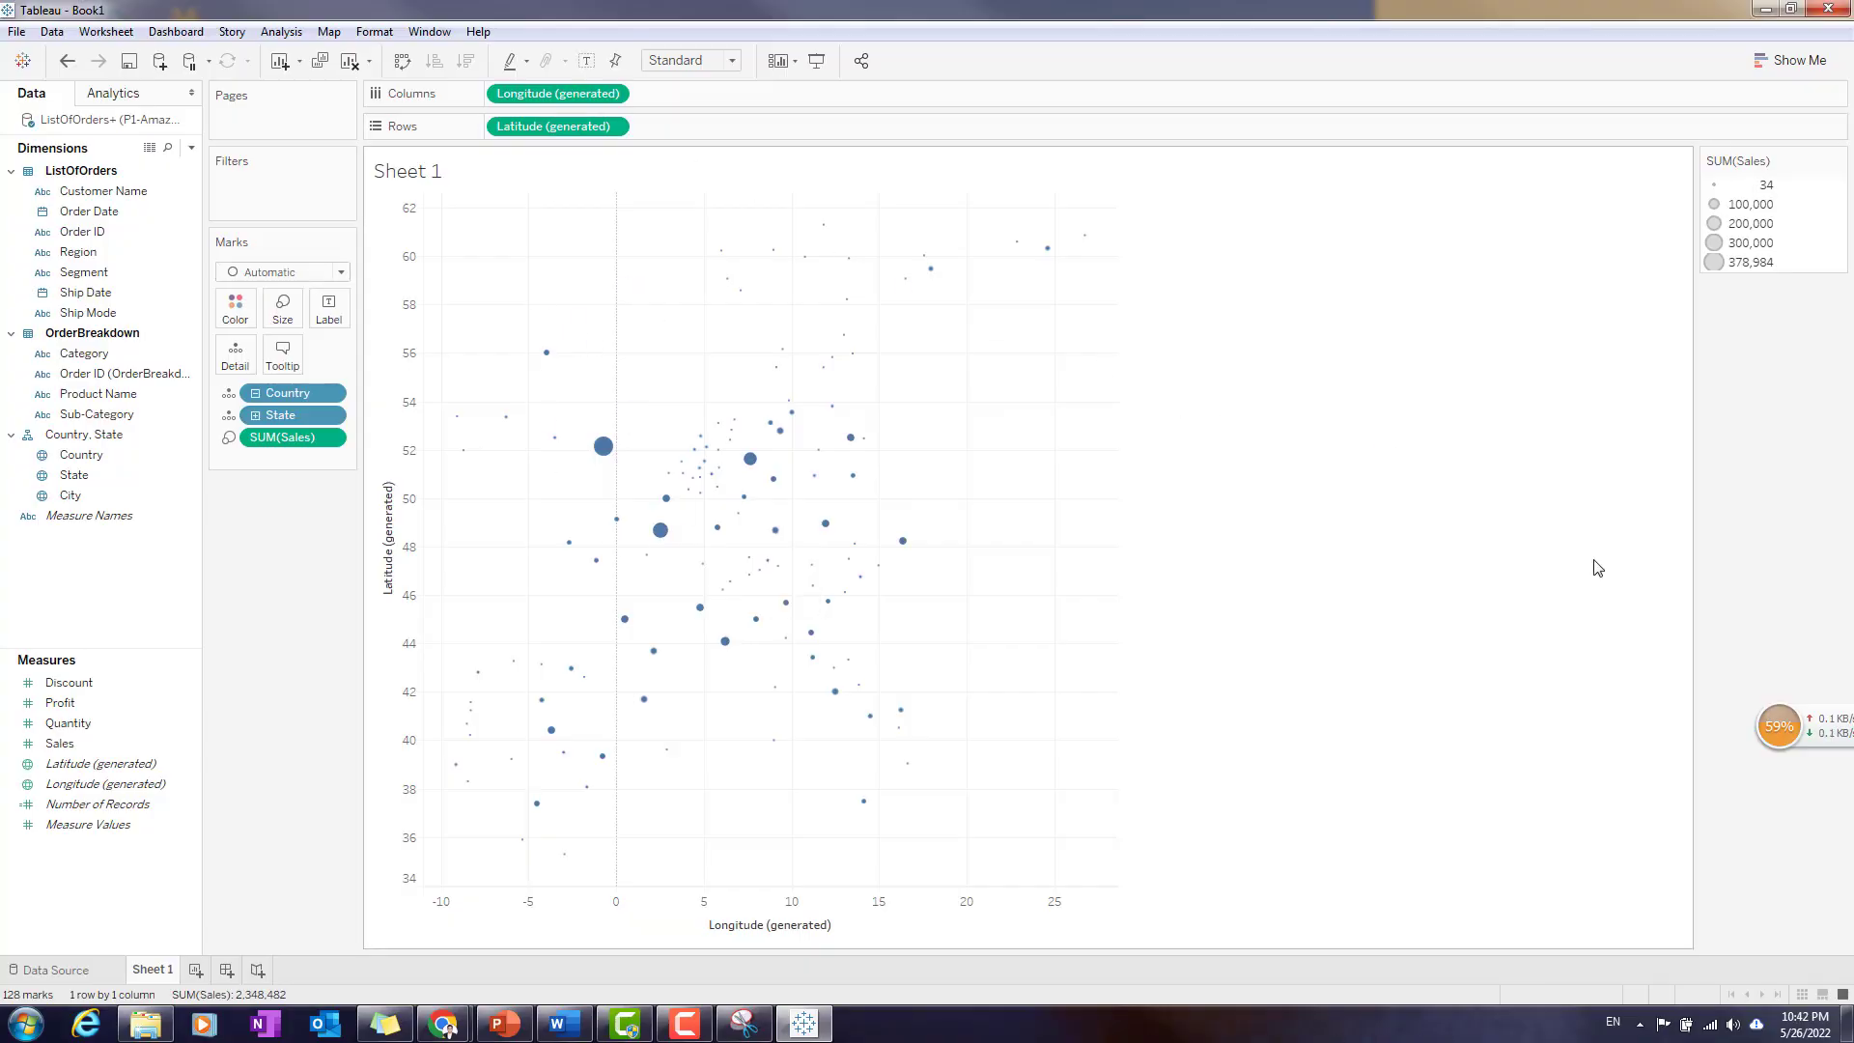
{"action": "left_click", "coordinate": [1769, 10]}
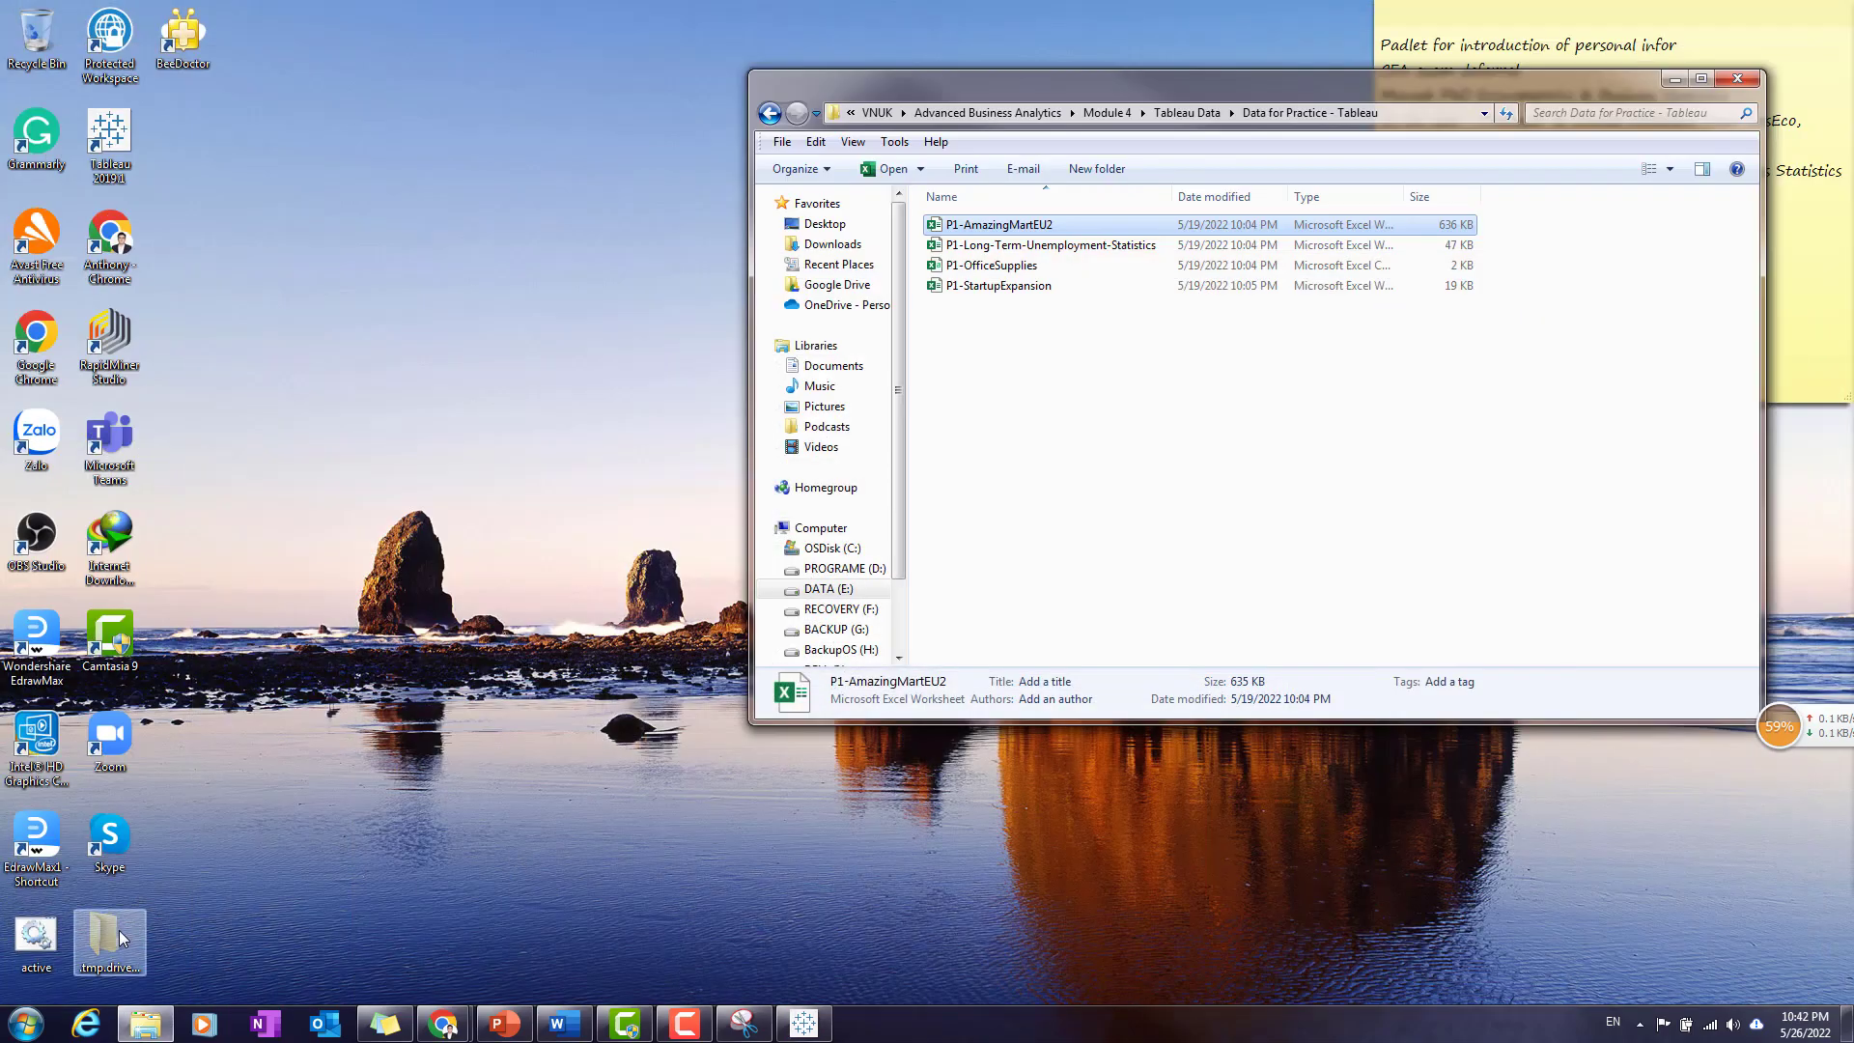
{"action": "left_click", "coordinate": [801, 1019]}
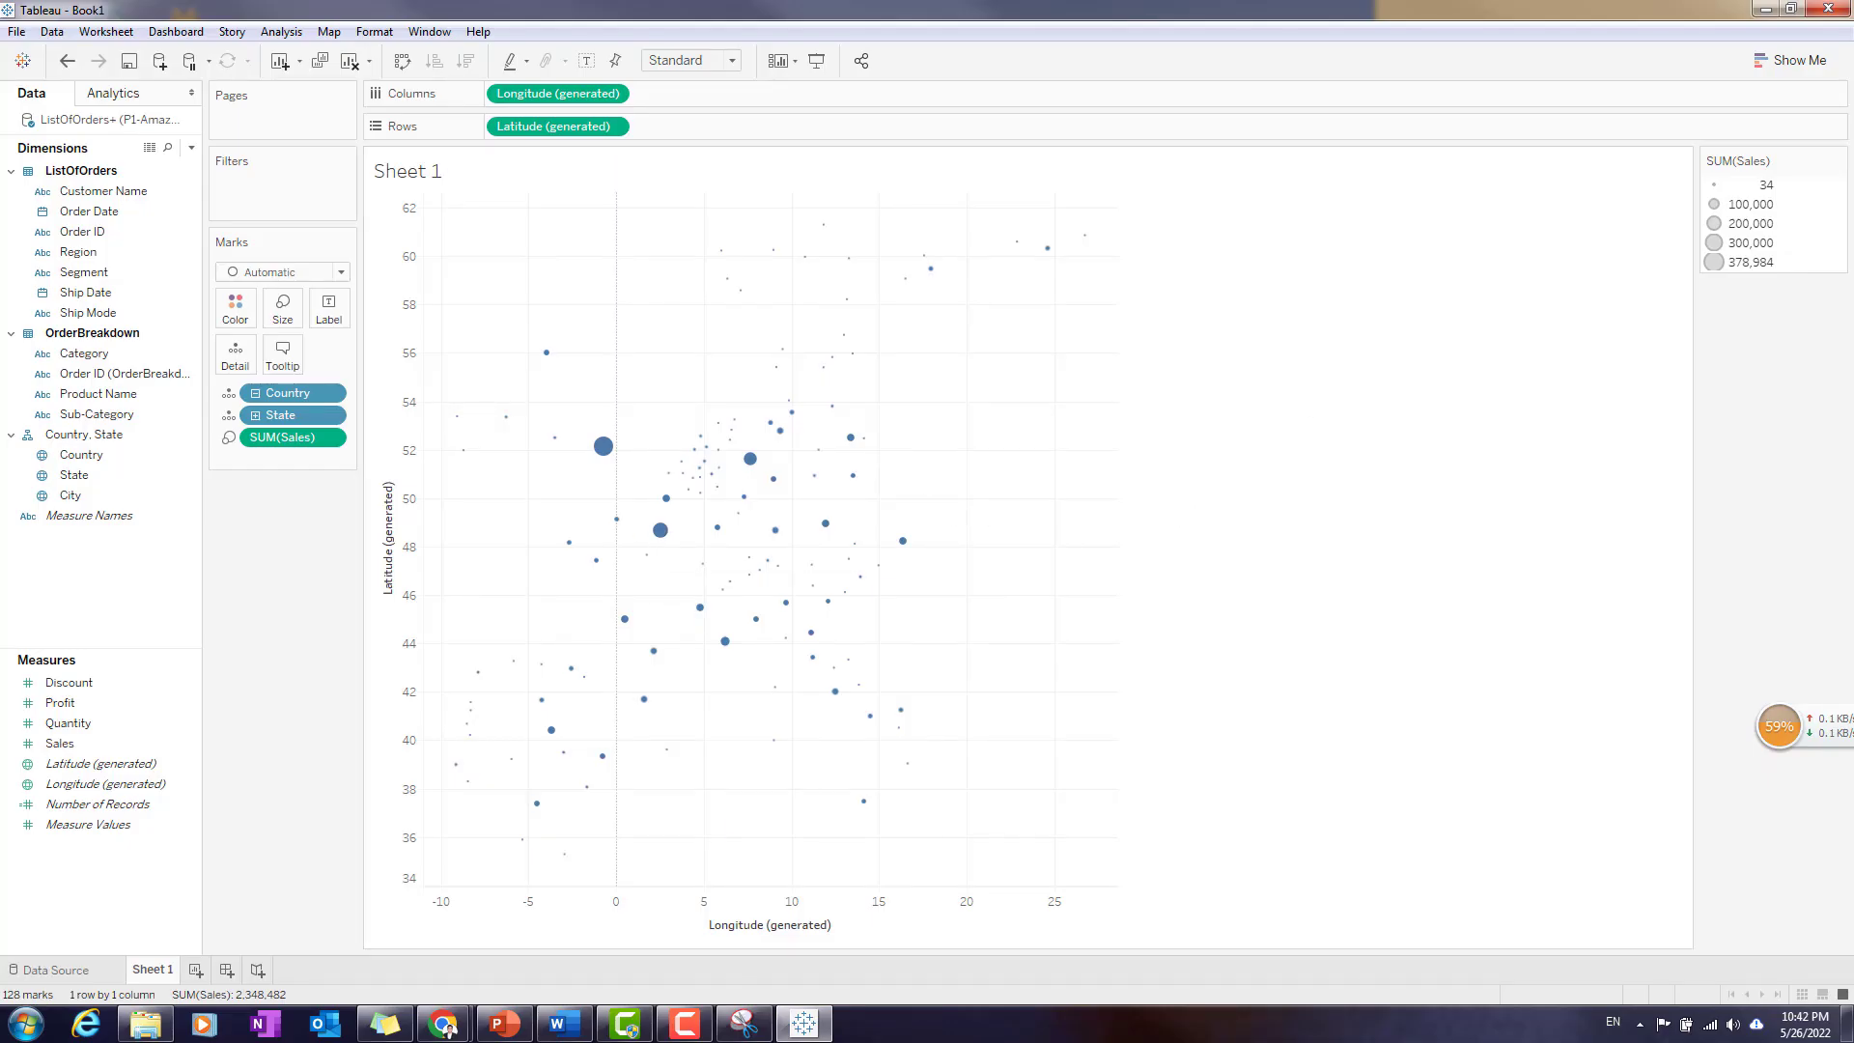
- Switch to the PowerPoint presentation, examine the example Tableau map on slide 7, and return to Tableau
{"action": "left_click", "coordinate": [565, 1023]}
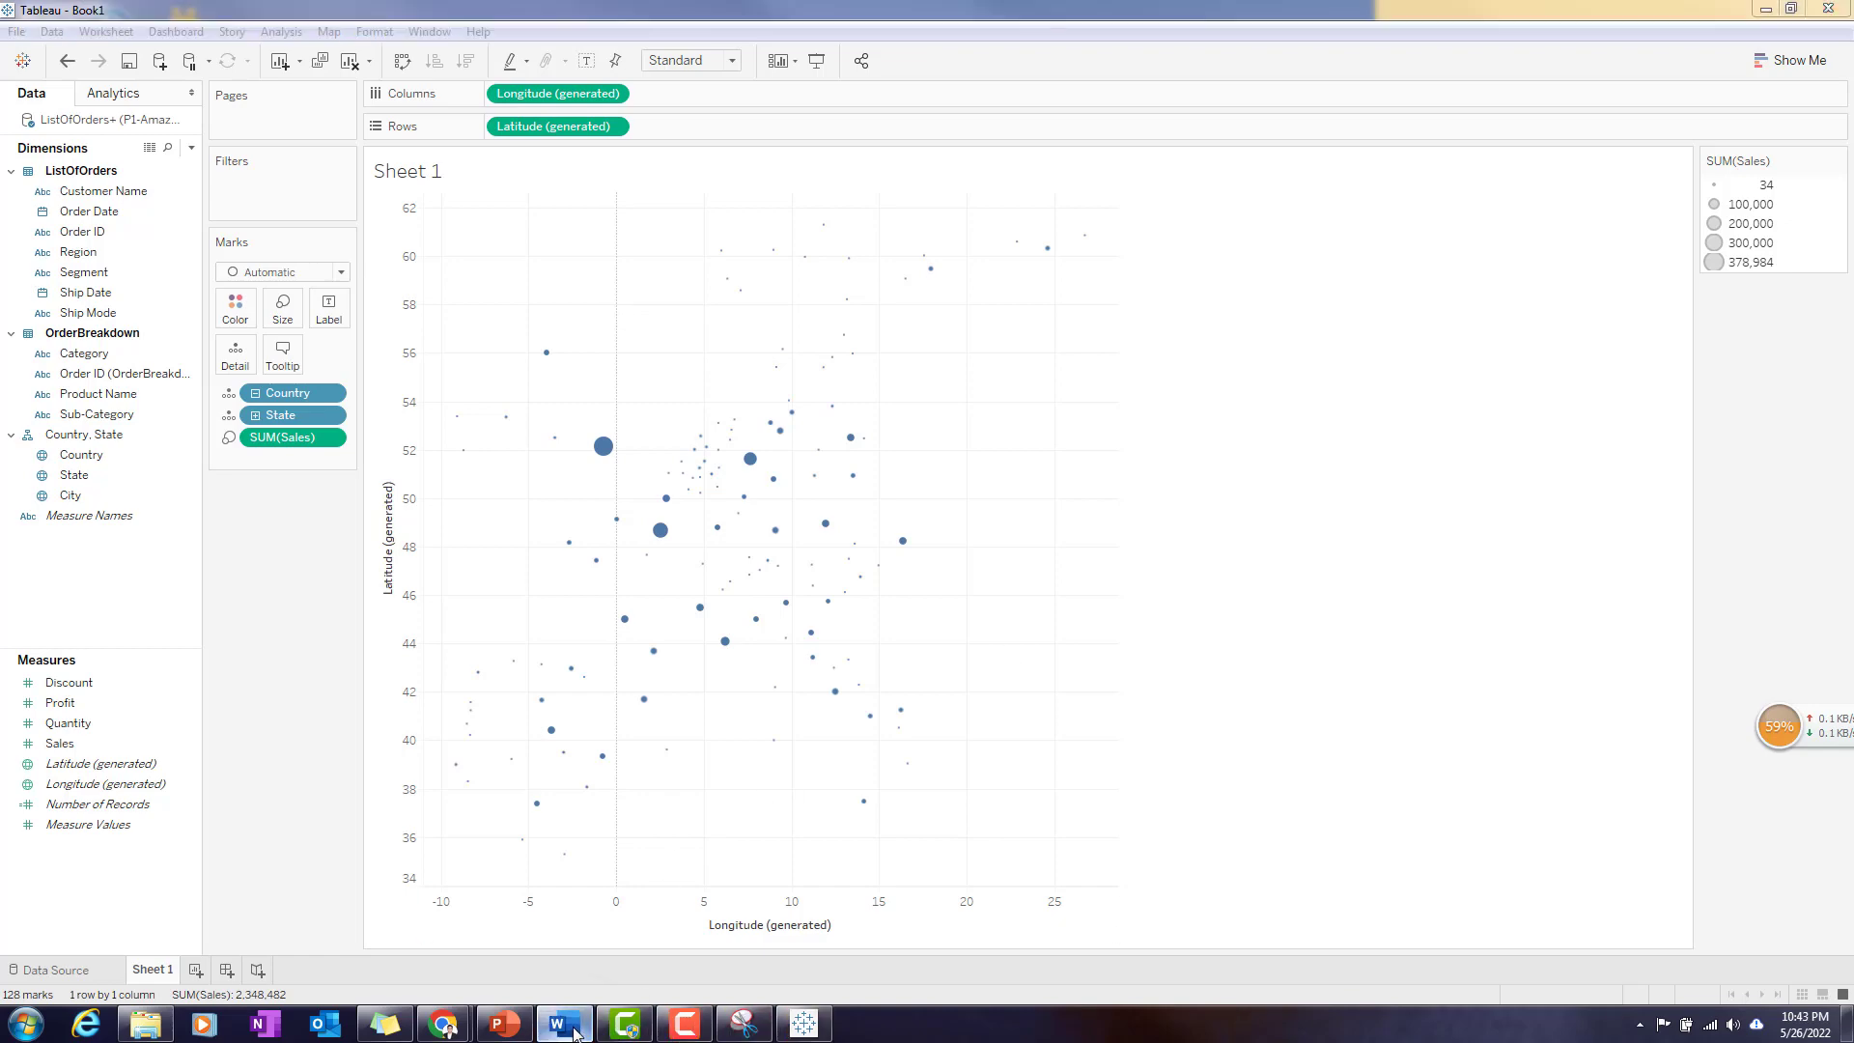
{"action": "left_click", "coordinate": [572, 1026]}
{"action": "left_click", "coordinate": [504, 1024]}
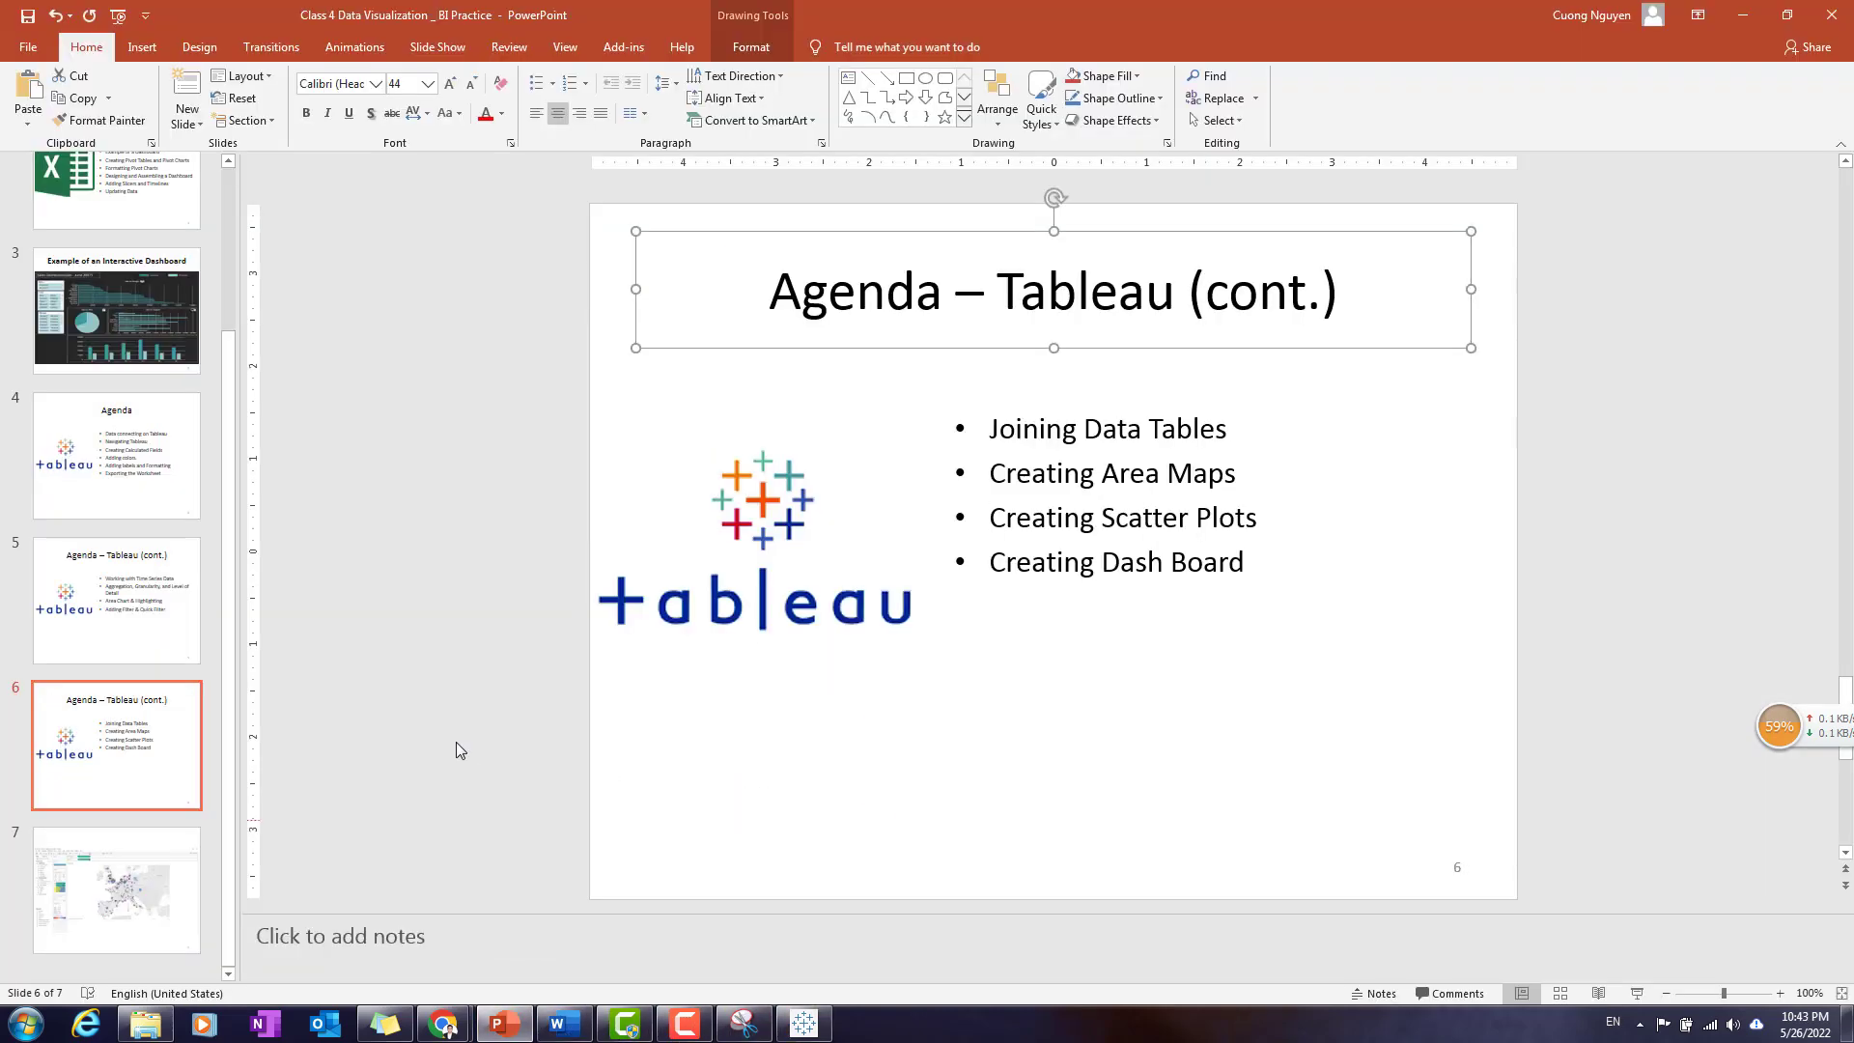
{"action": "left_click", "coordinate": [101, 889]}
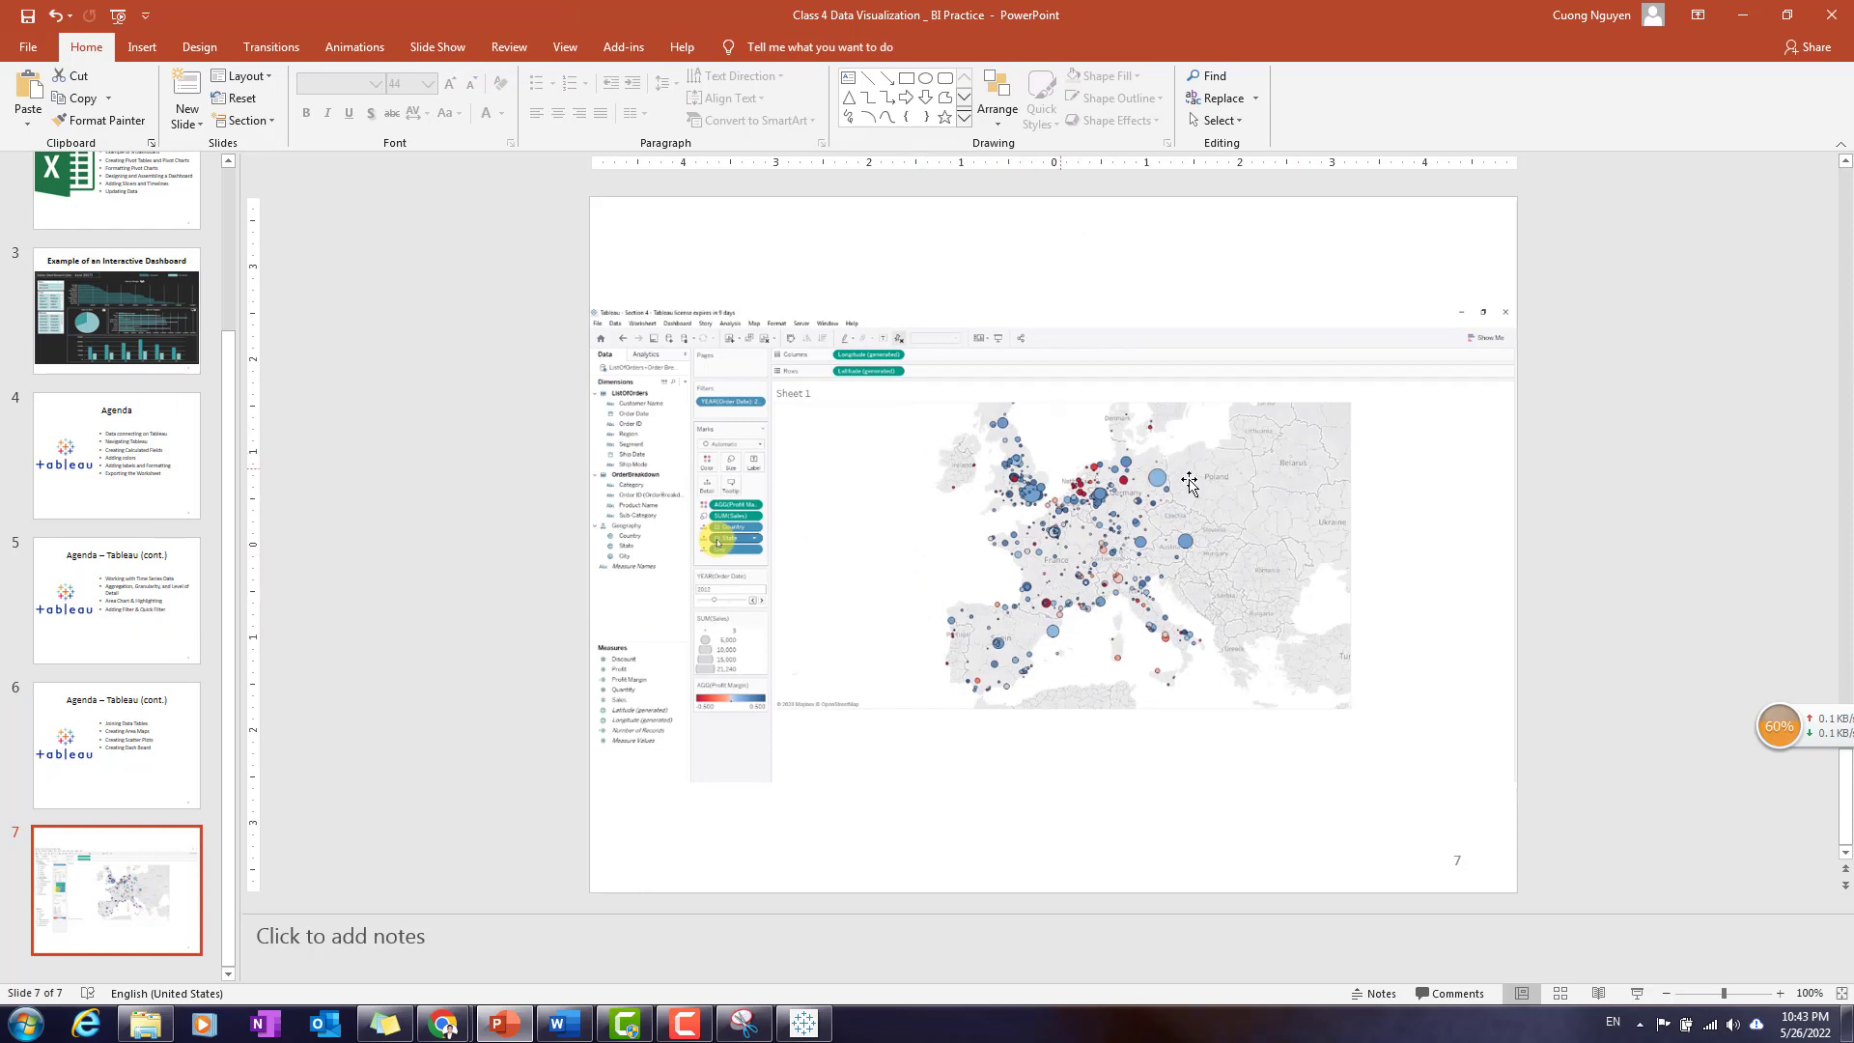
{"action": "left_click", "coordinate": [1744, 14]}
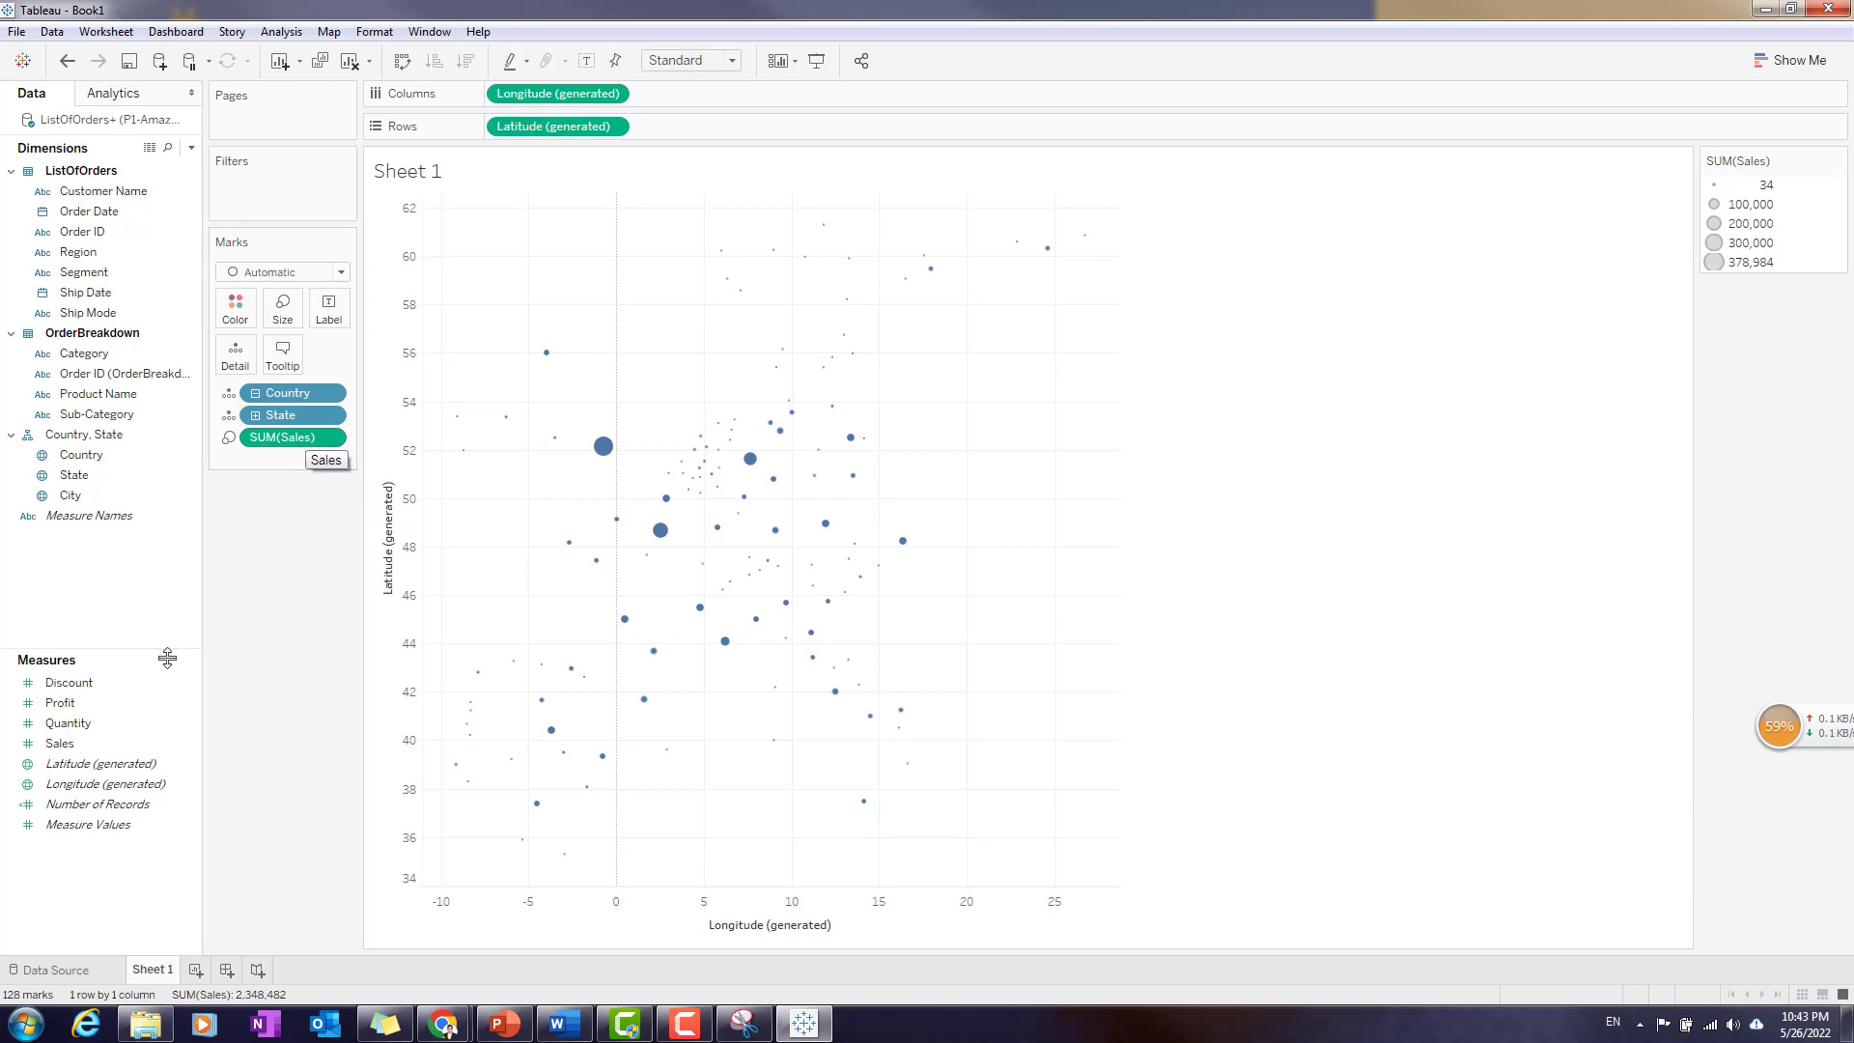
- Replace Sales with Profit as the size of the map circles and colour the circles by State
{"action": "left_click_drag", "start_coordinate": [305, 441], "coordinate": [555, 589]}
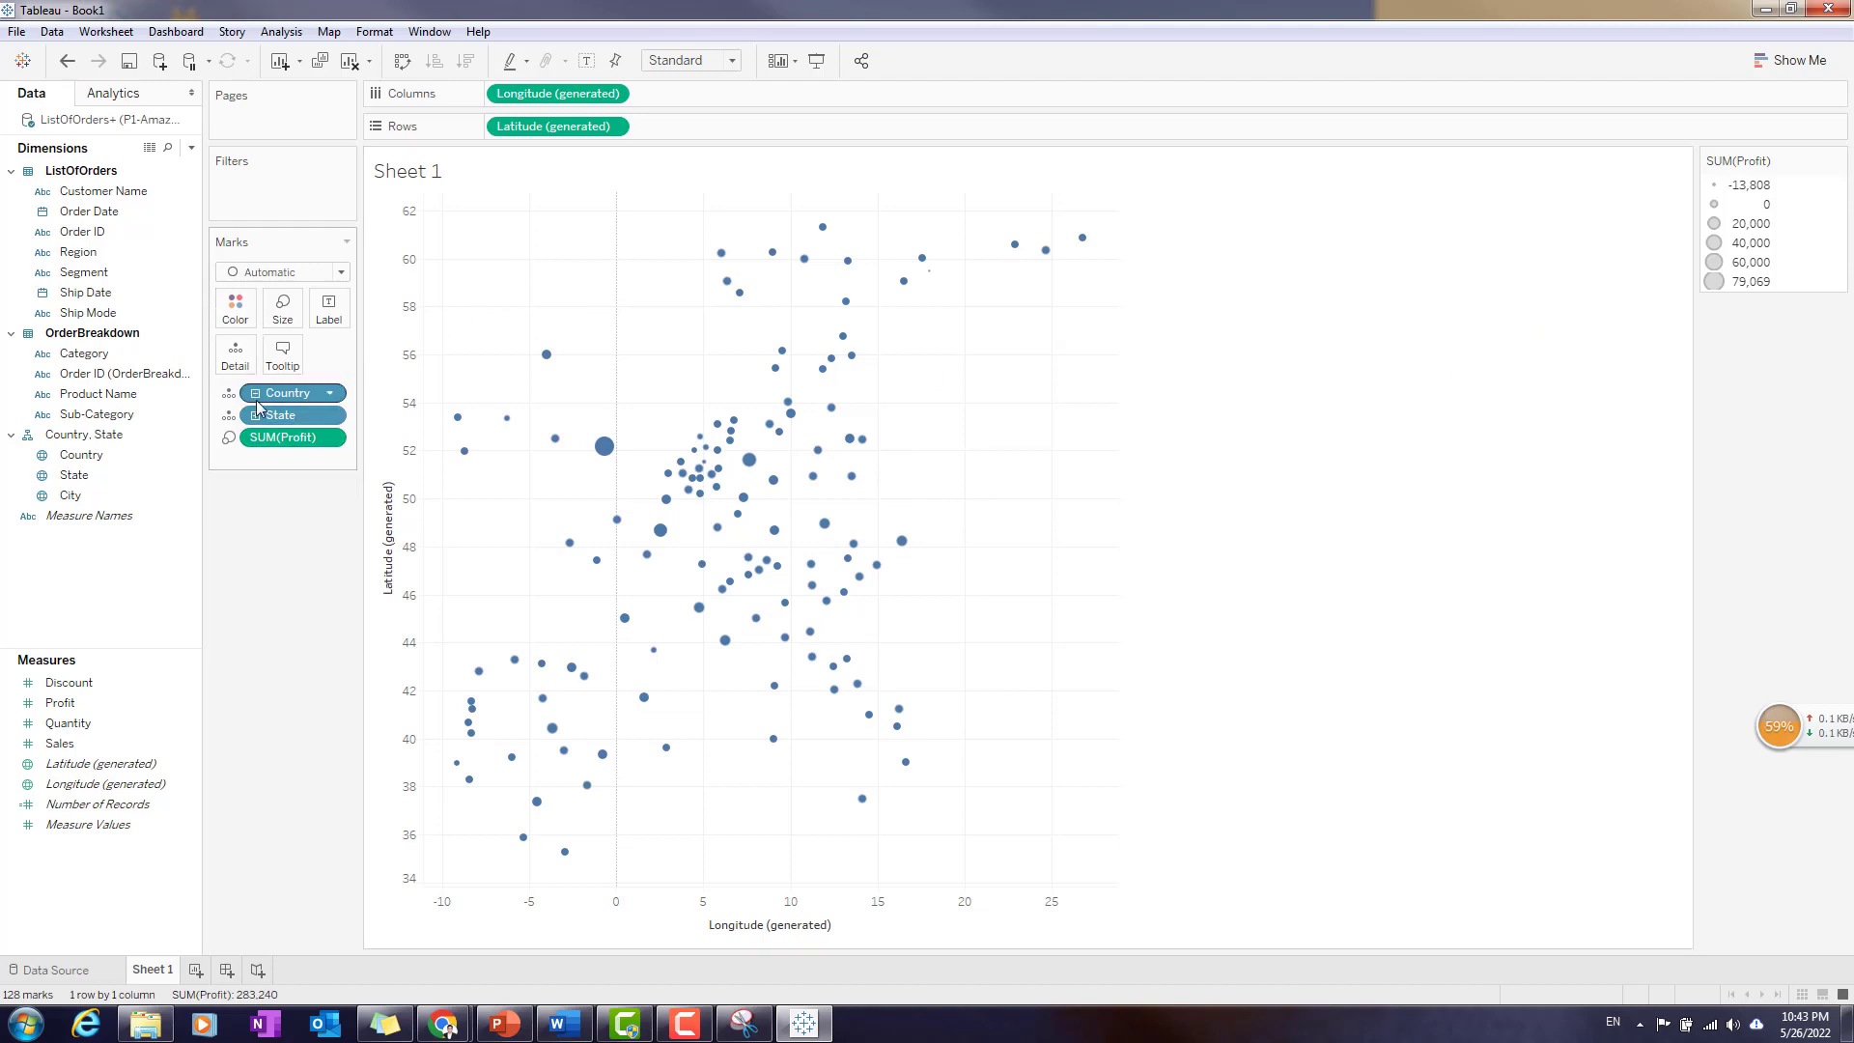
{"action": "left_click_drag", "start_coordinate": [319, 410], "coordinate": [240, 310]}
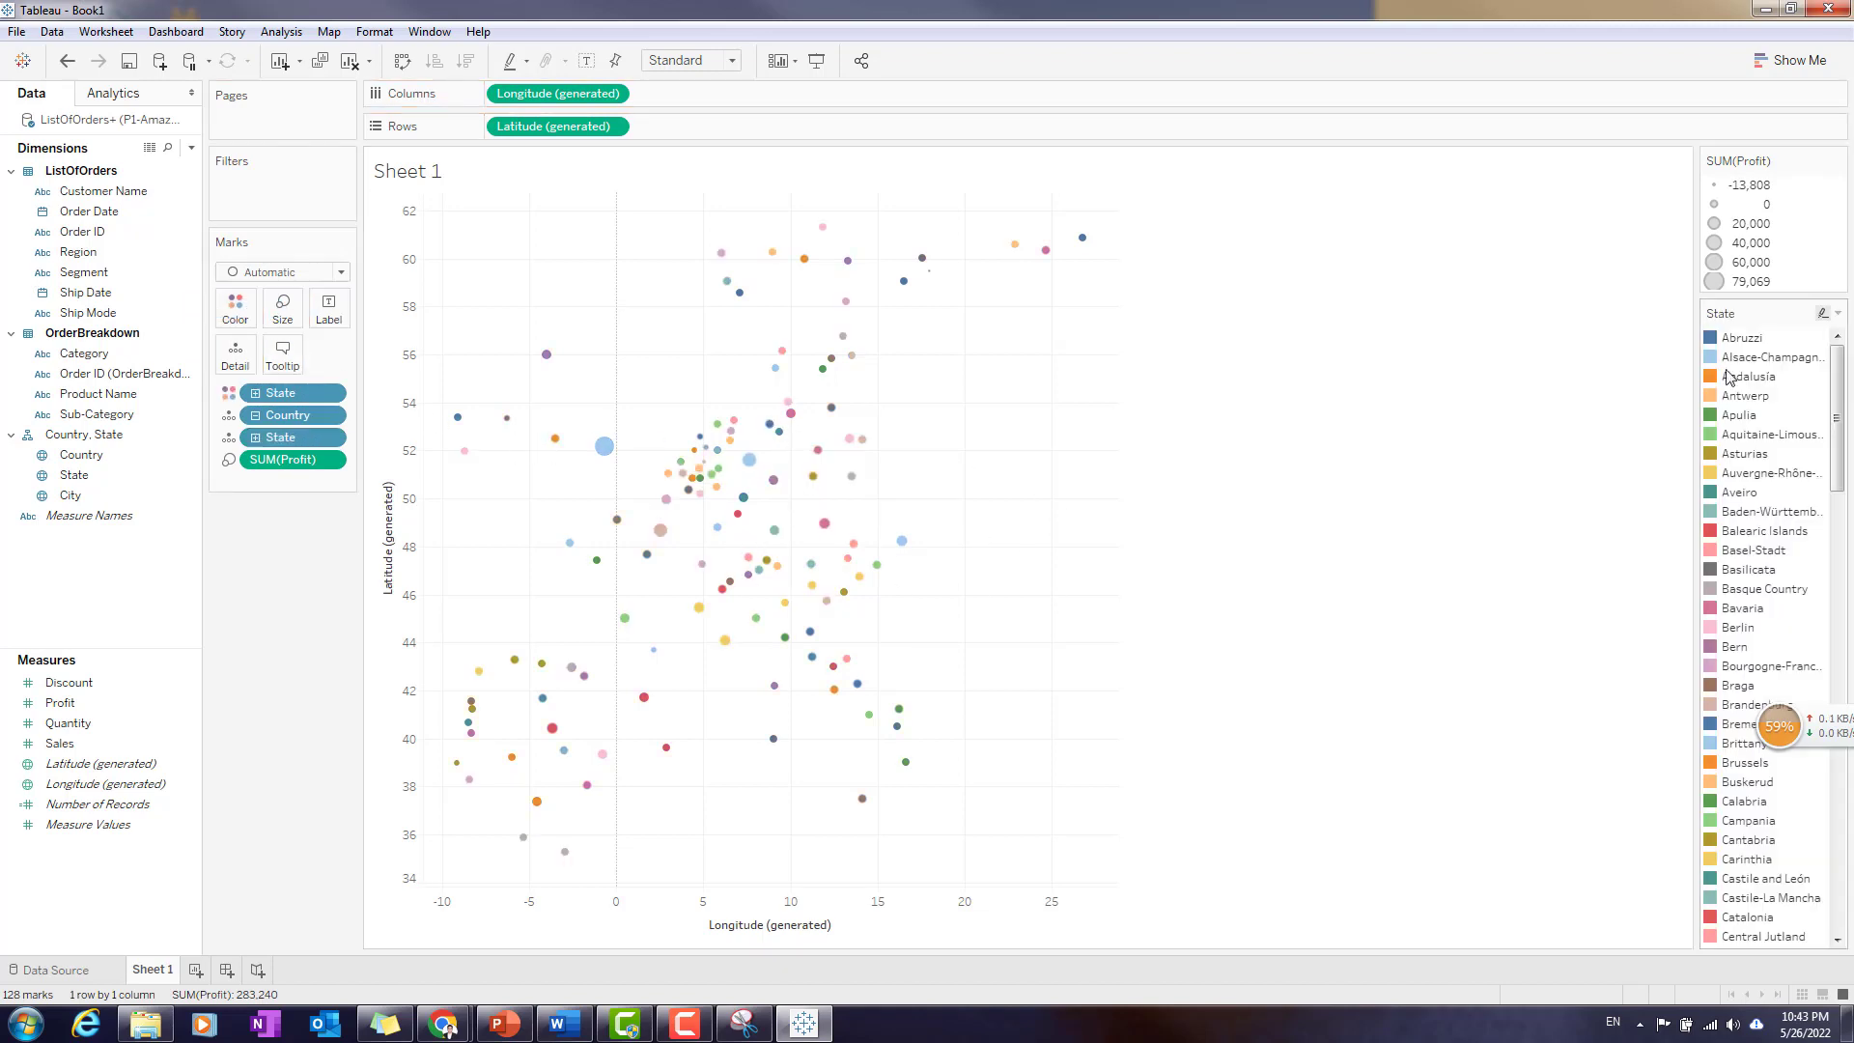
{"action": "left_click", "coordinate": [1838, 163]}
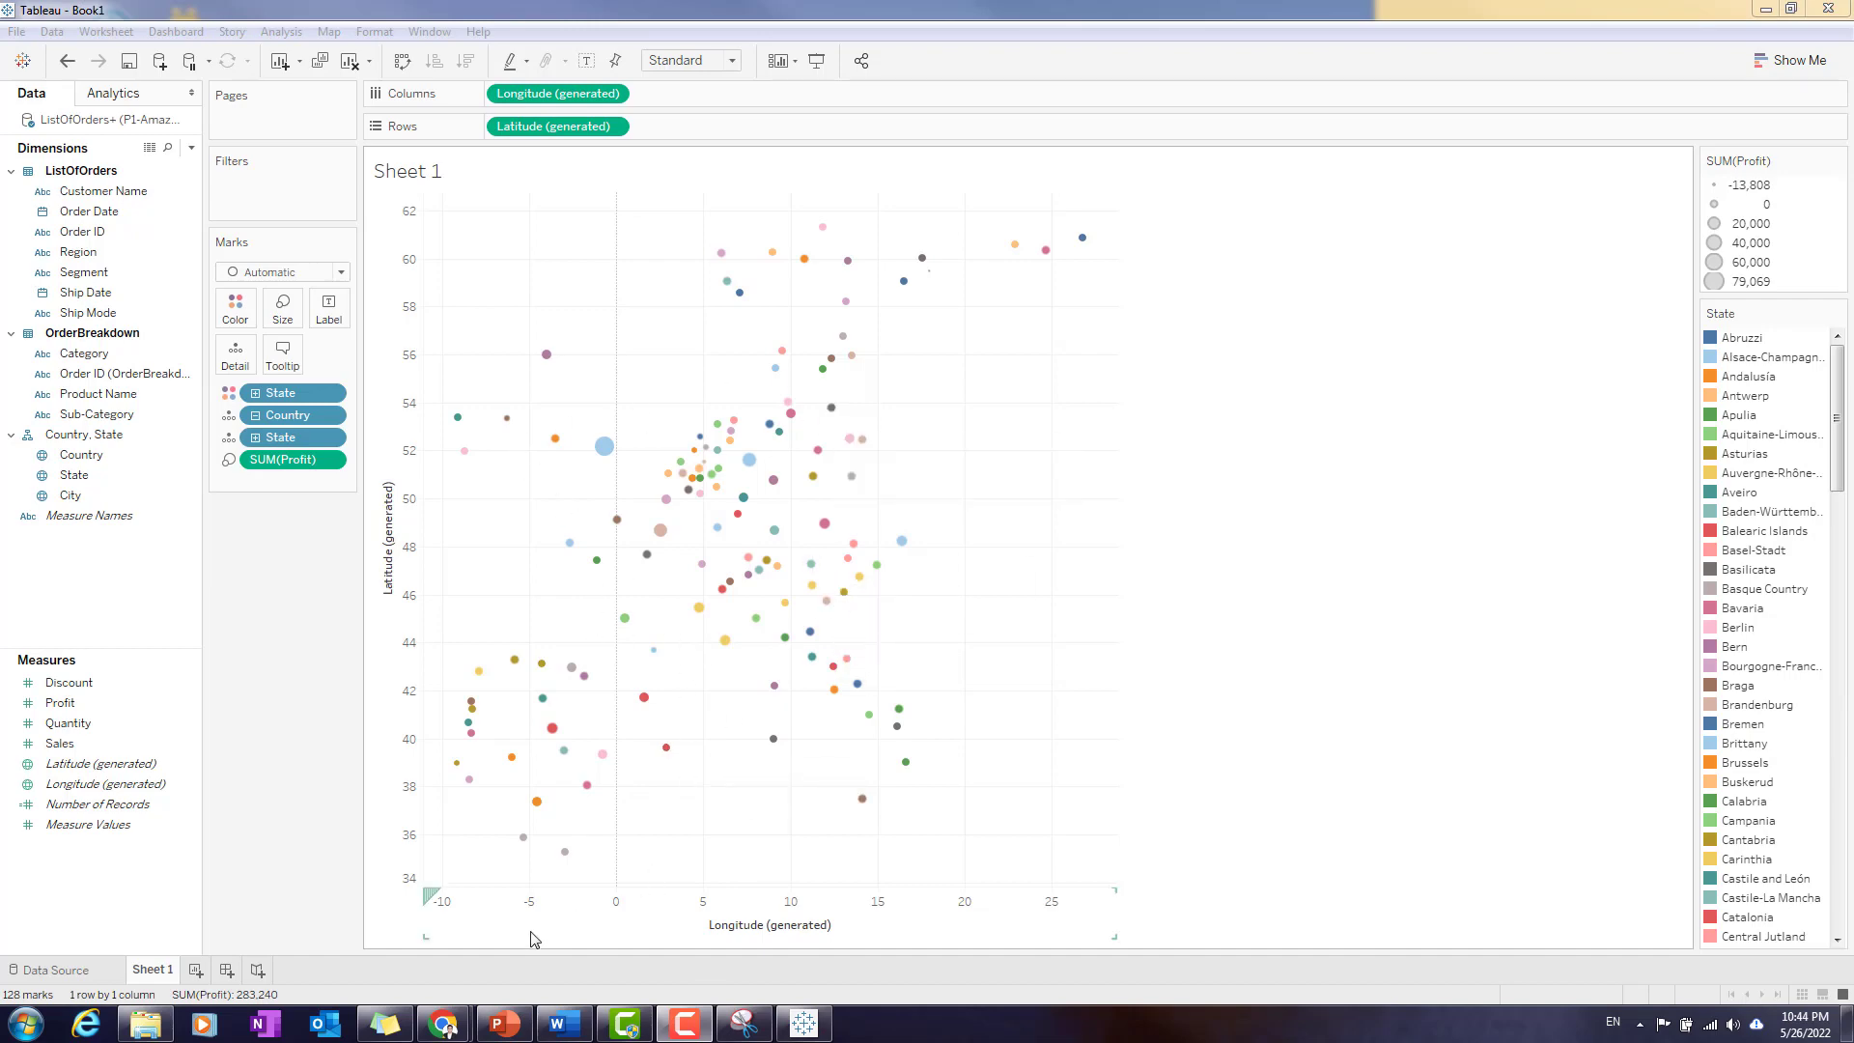
- Switch to PowerPoint, review the Tableau agenda on slide 6, and return to Tableau
{"action": "left_click", "coordinate": [500, 1034]}
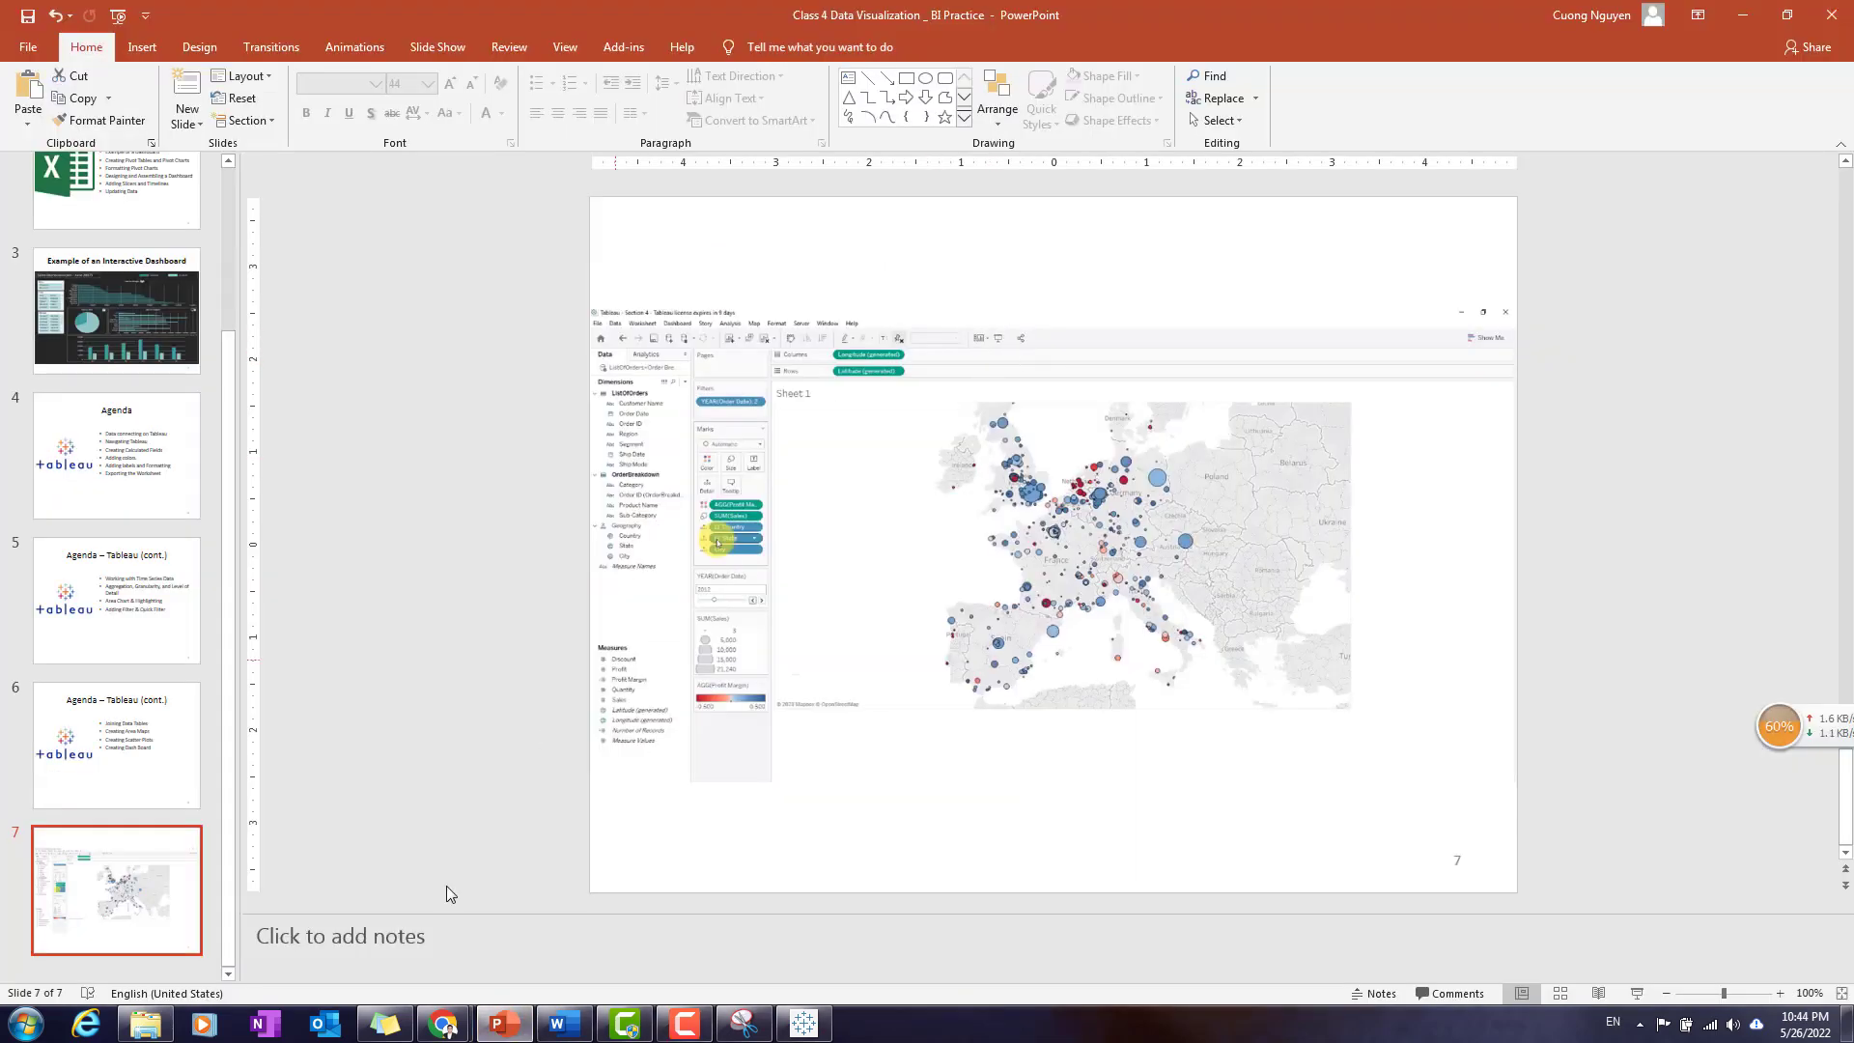
{"action": "left_click", "coordinate": [141, 757]}
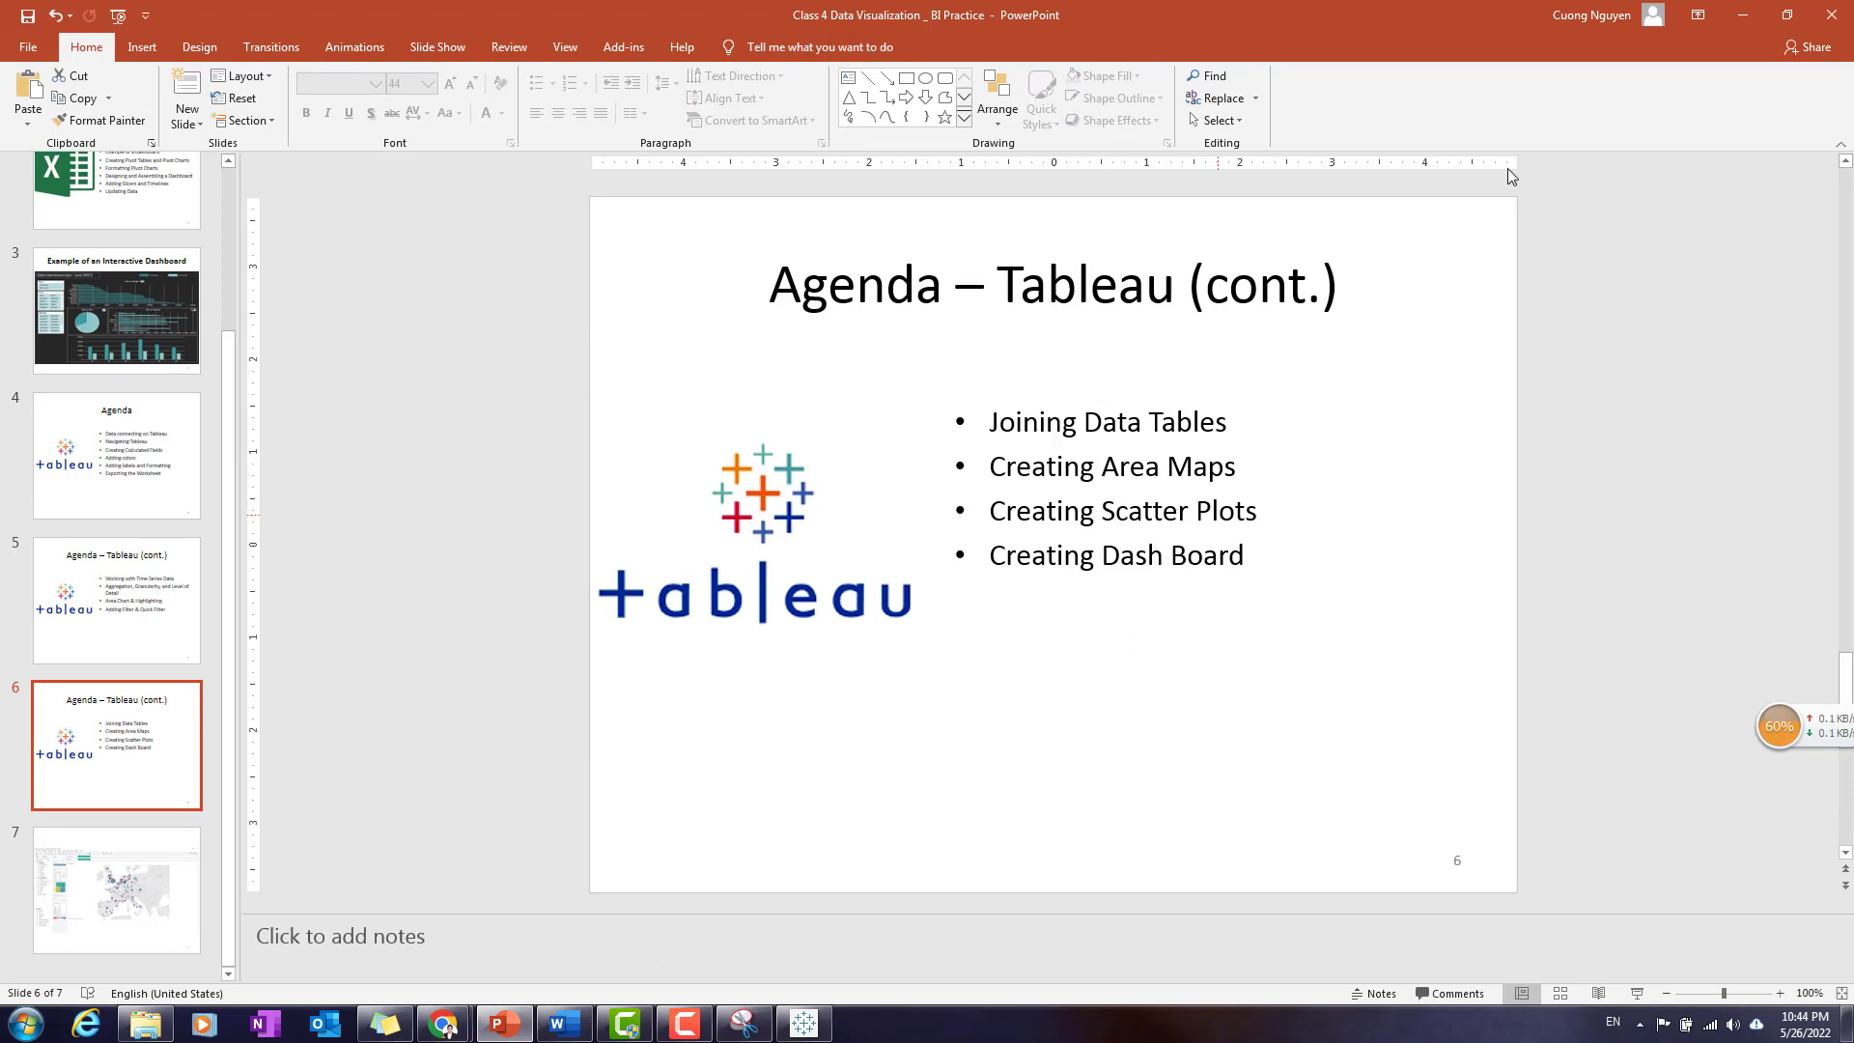
{"action": "left_click", "coordinate": [1743, 15]}
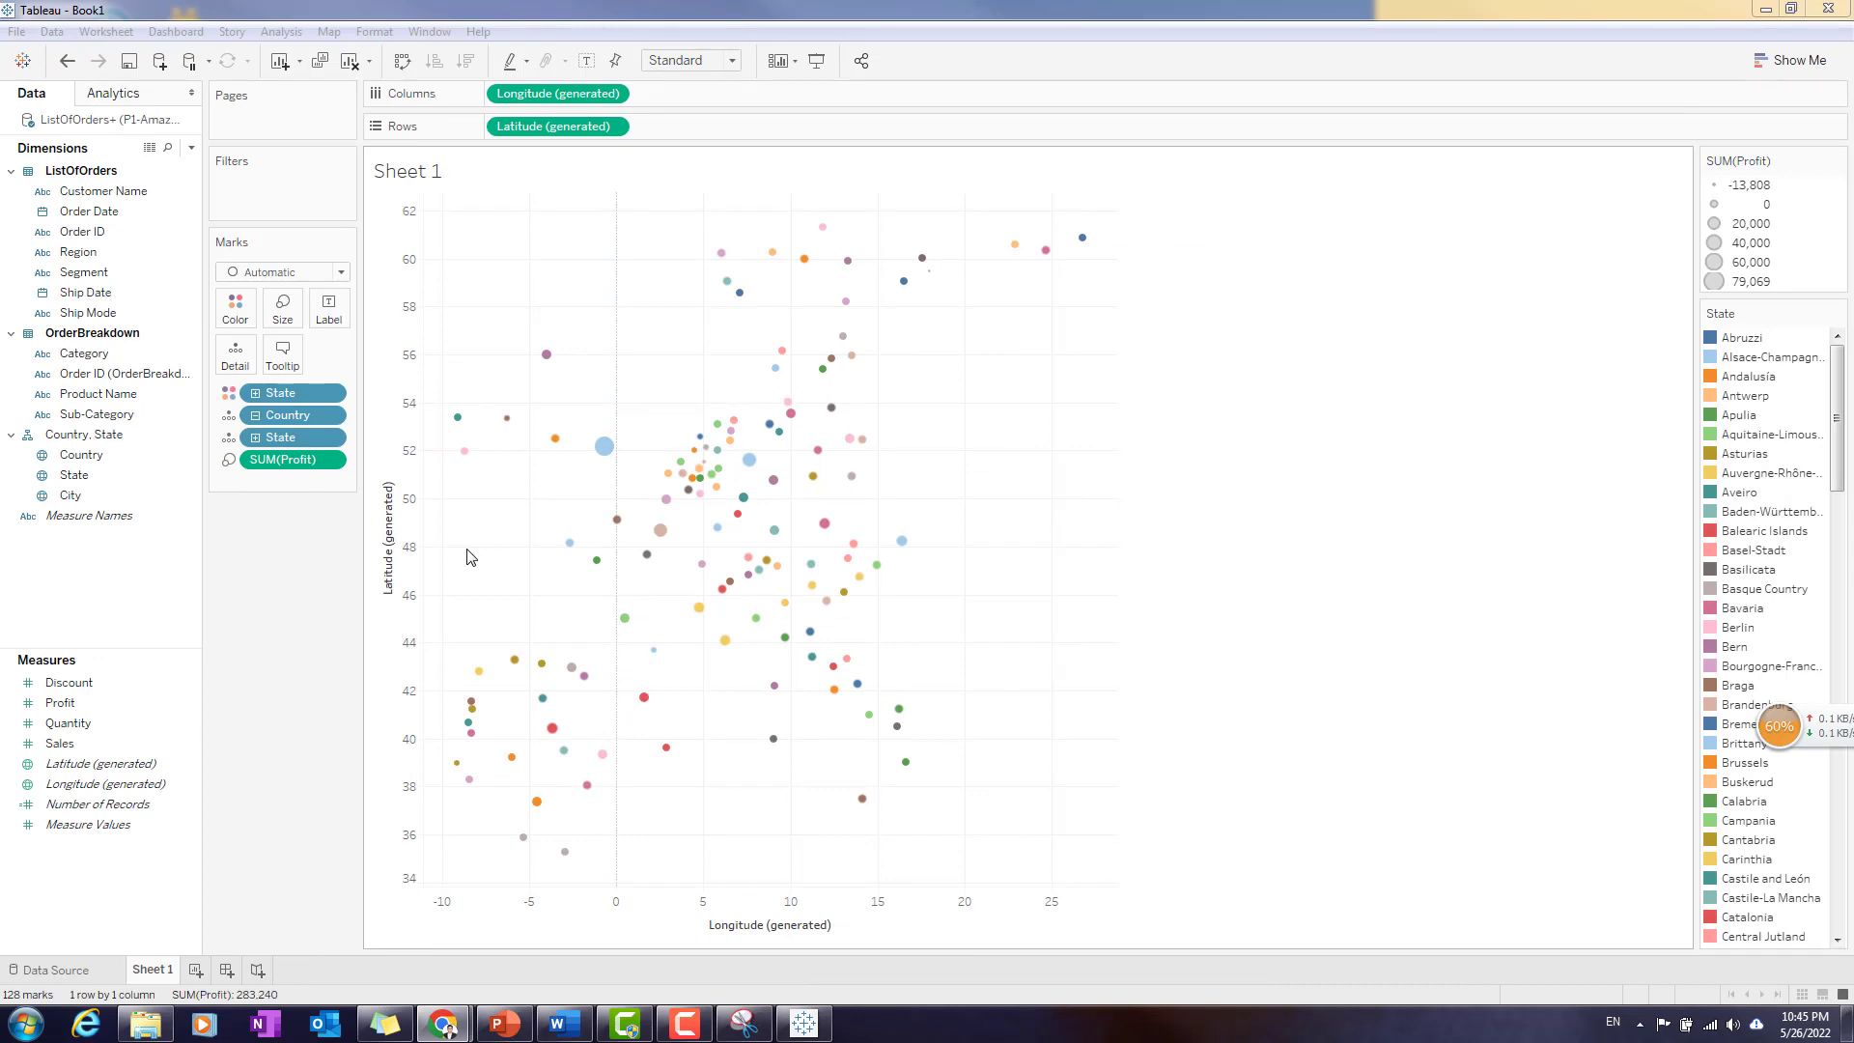
- Add a second blank worksheet and rename Sheet 1 as Profit by States
{"action": "left_click", "coordinate": [197, 970]}
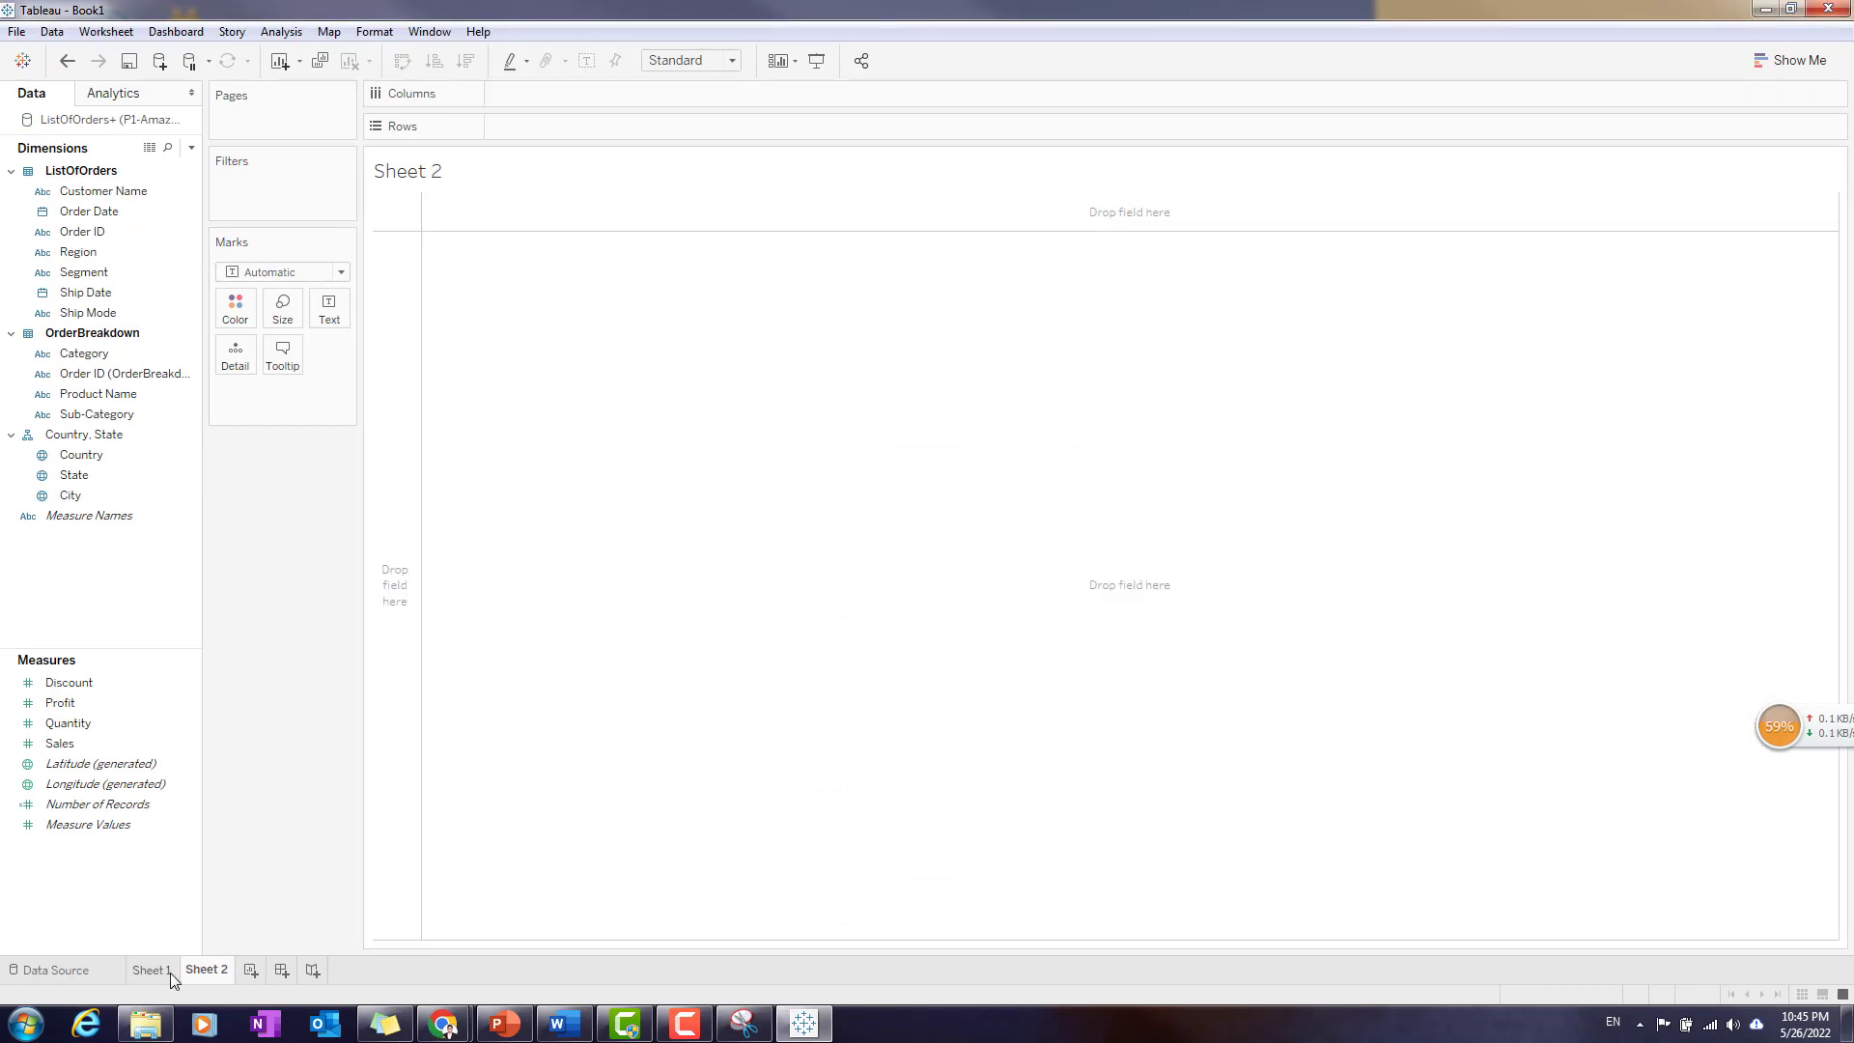
{"action": "double_click", "coordinate": [155, 974]}
{"action": "mouse_move", "coordinate": [197, 983]}
{"action": "type", "text": "{"}
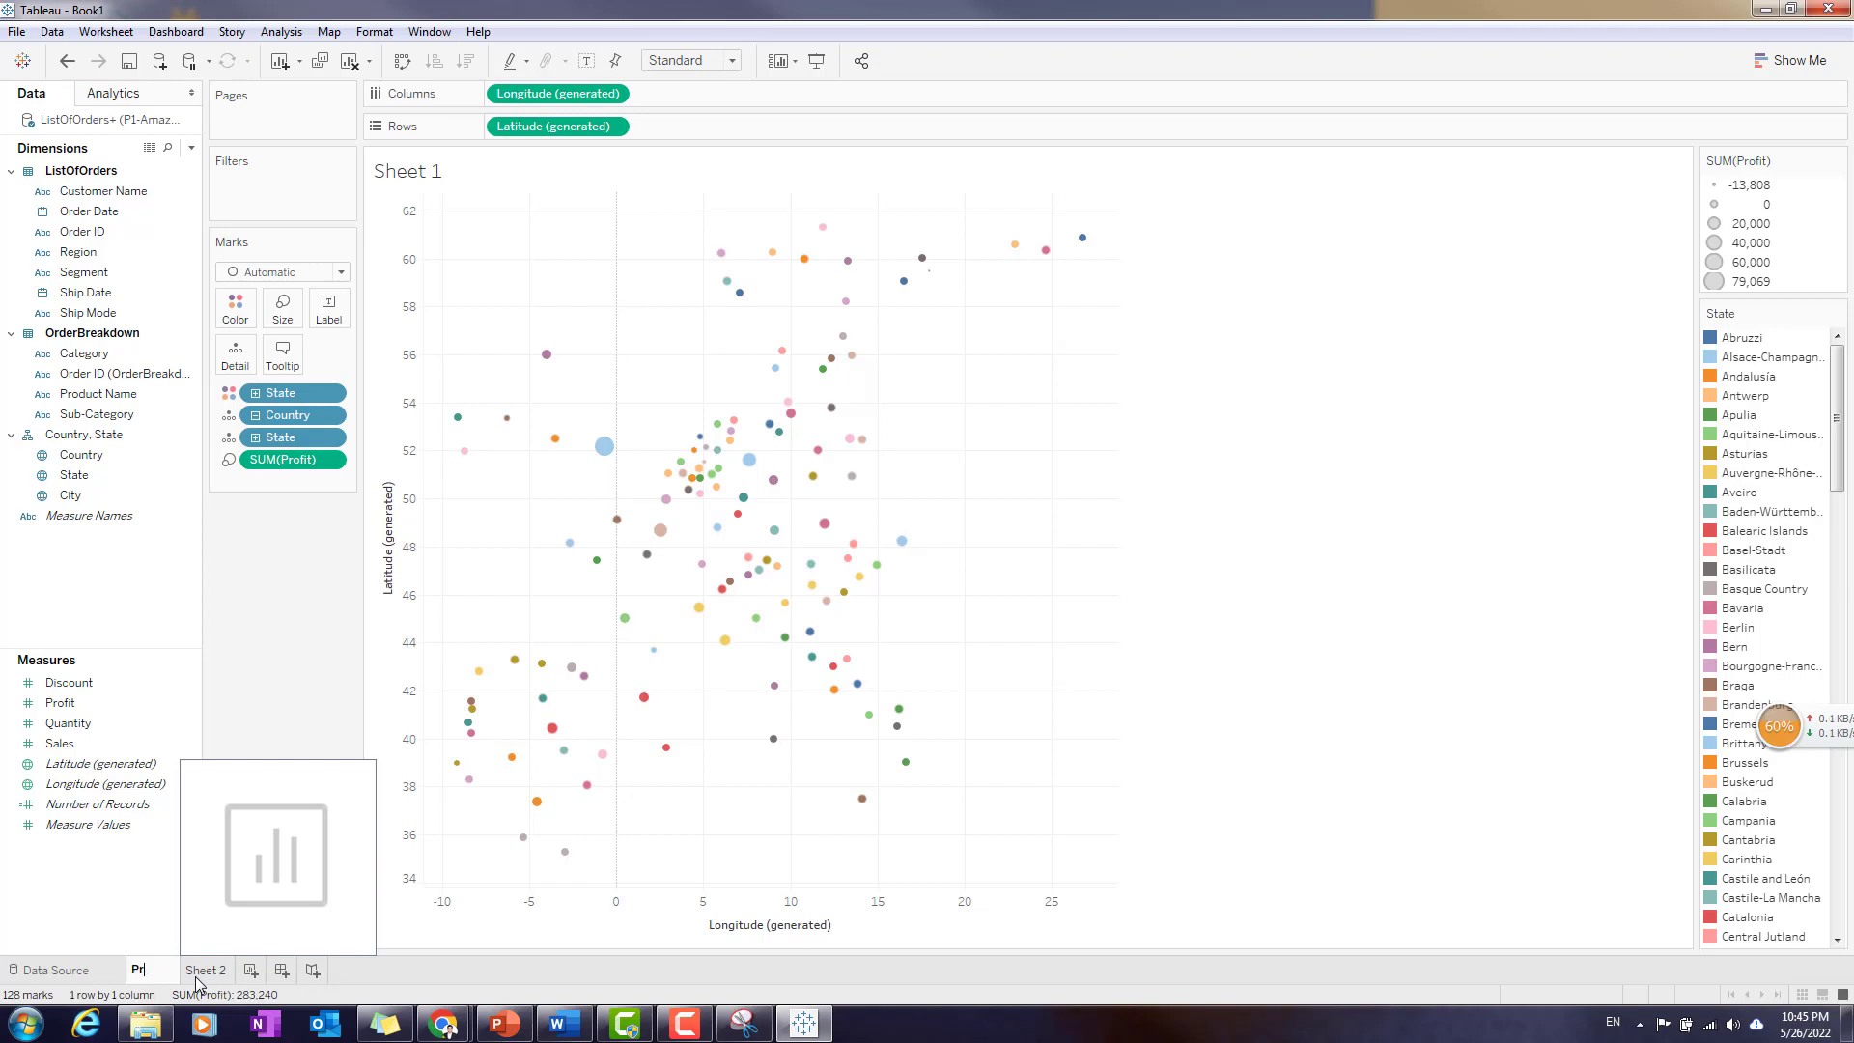
{"action": "type", "text": "rofit by S"}
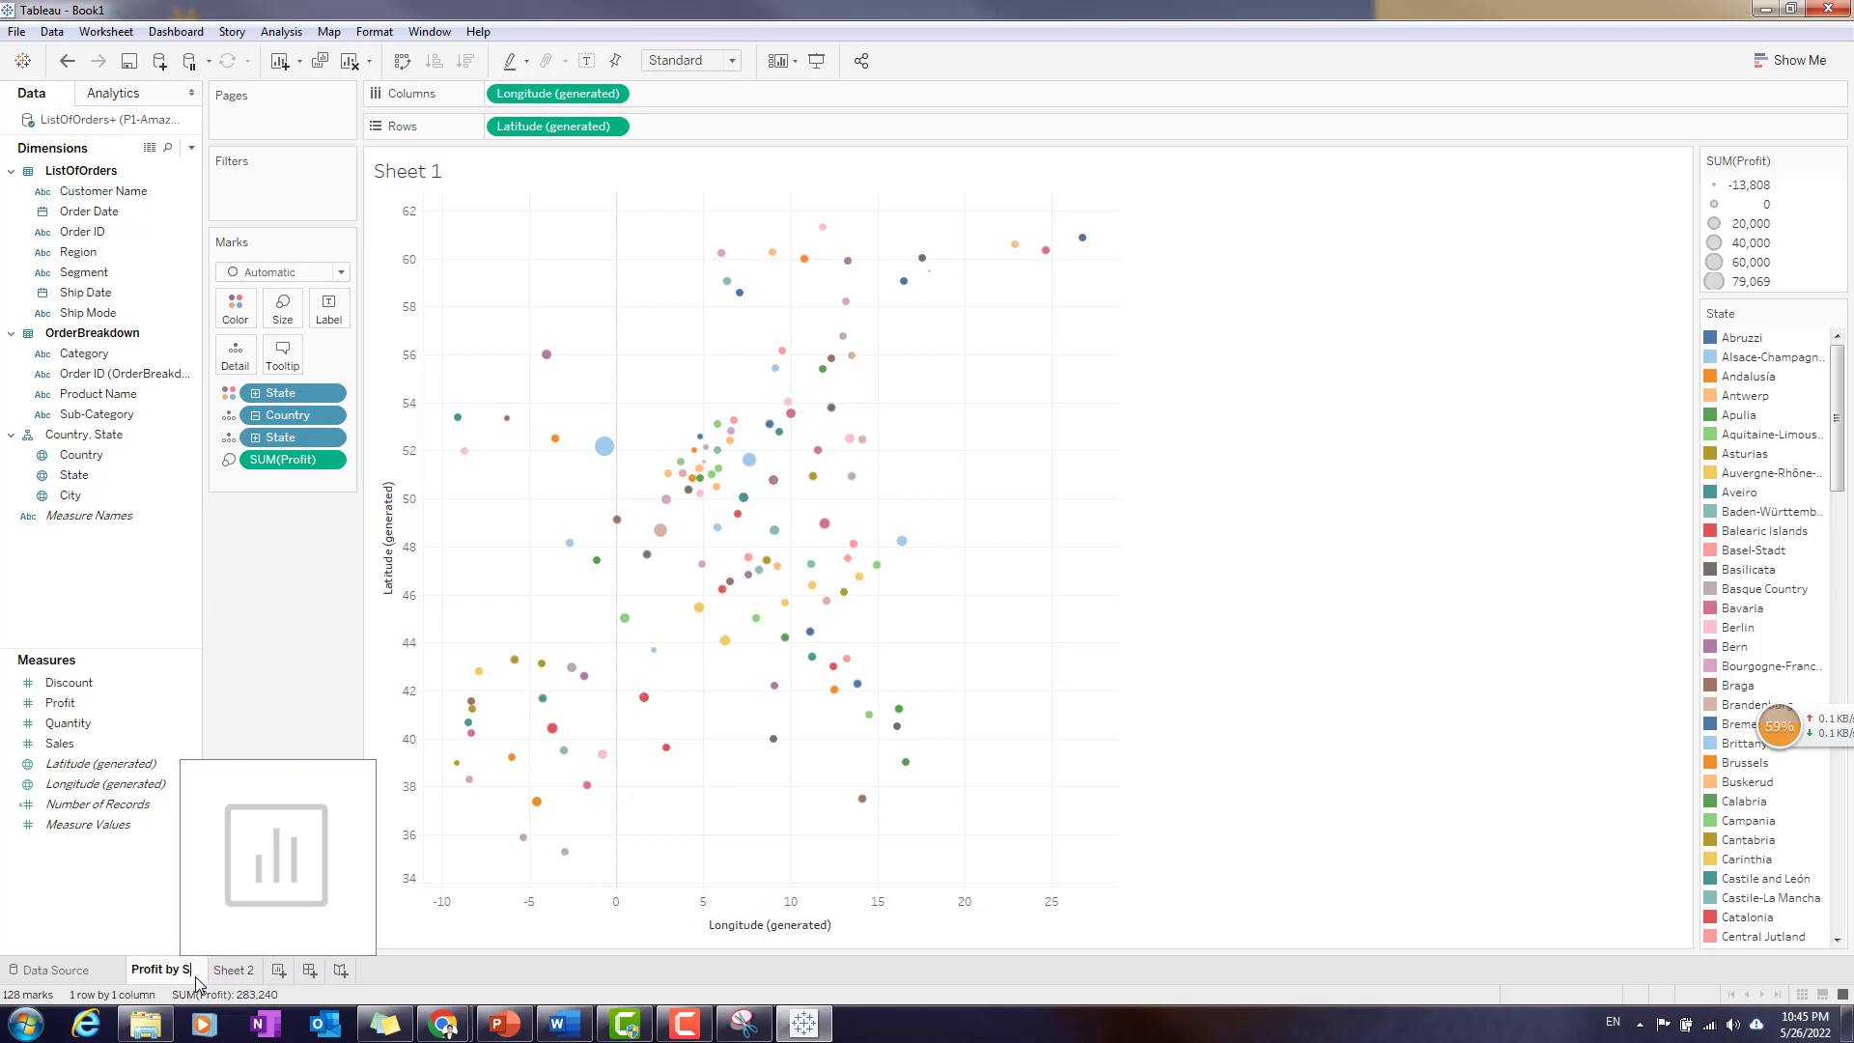
{"action": "type", "text": "tates"}
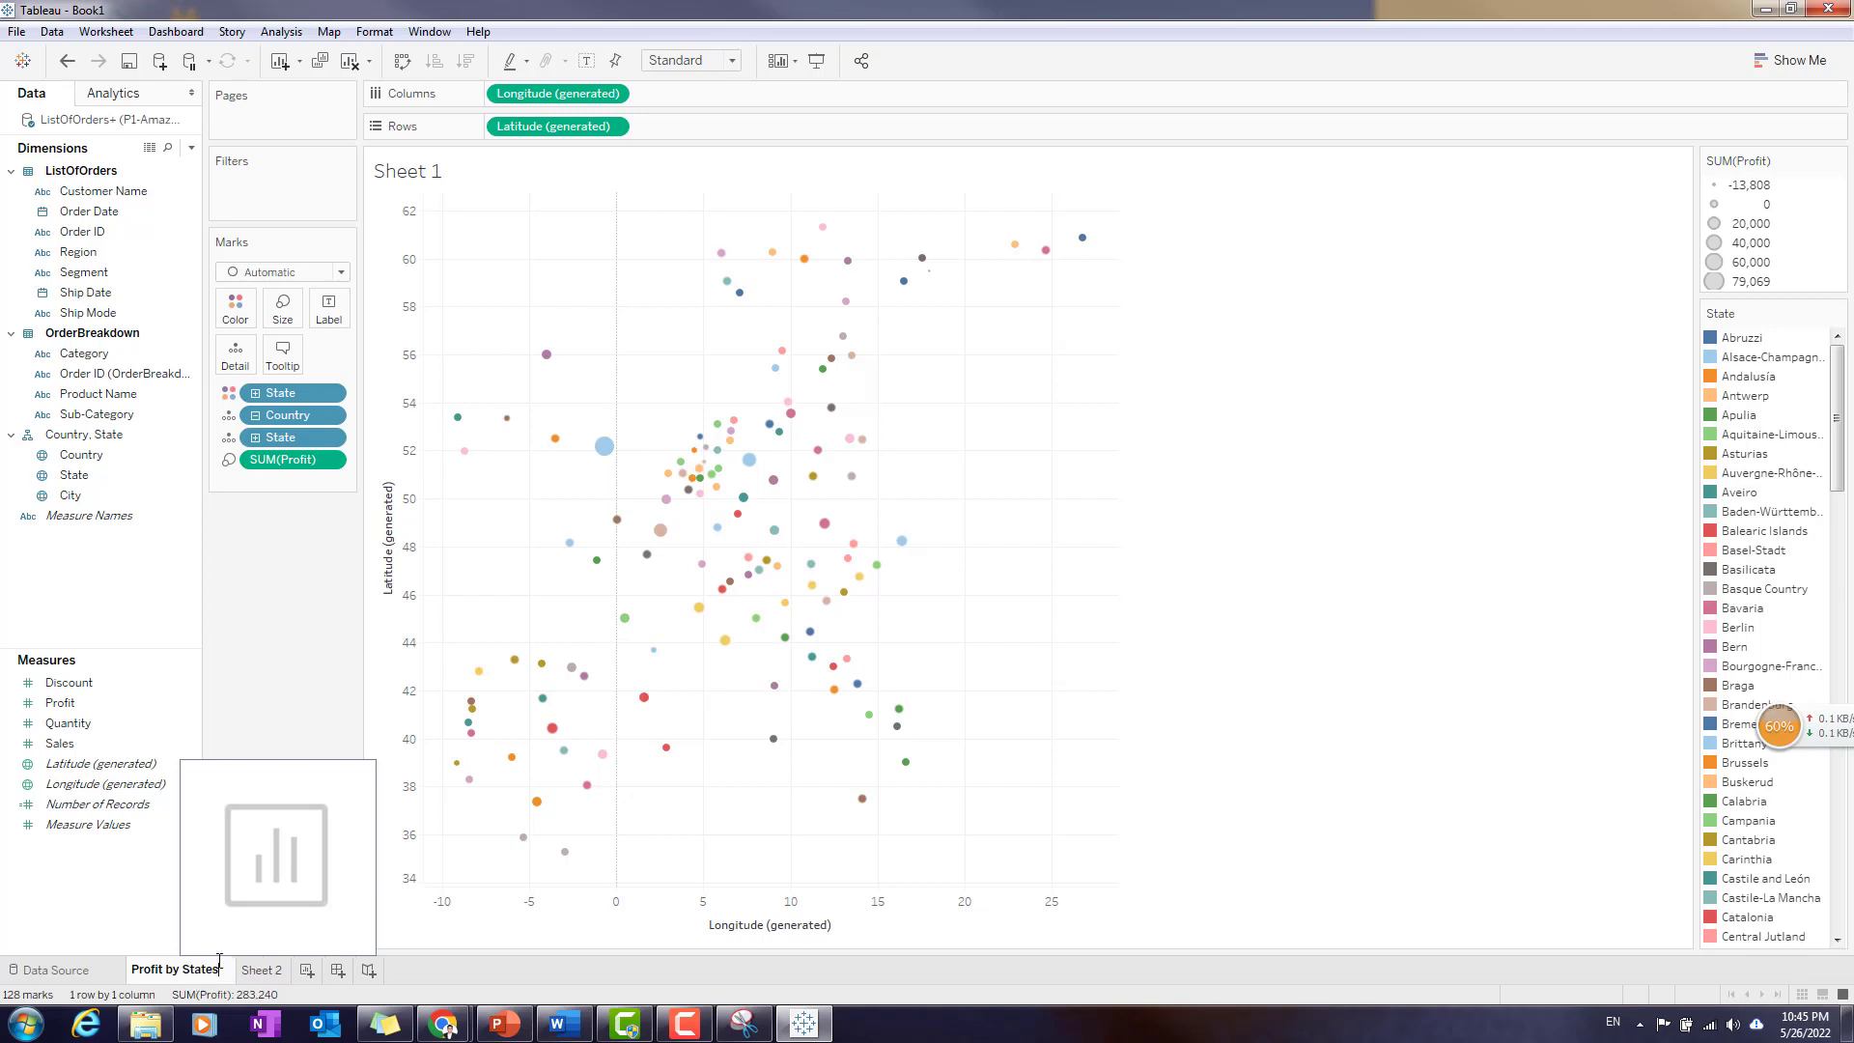
{"action": "key", "text": "Return"}
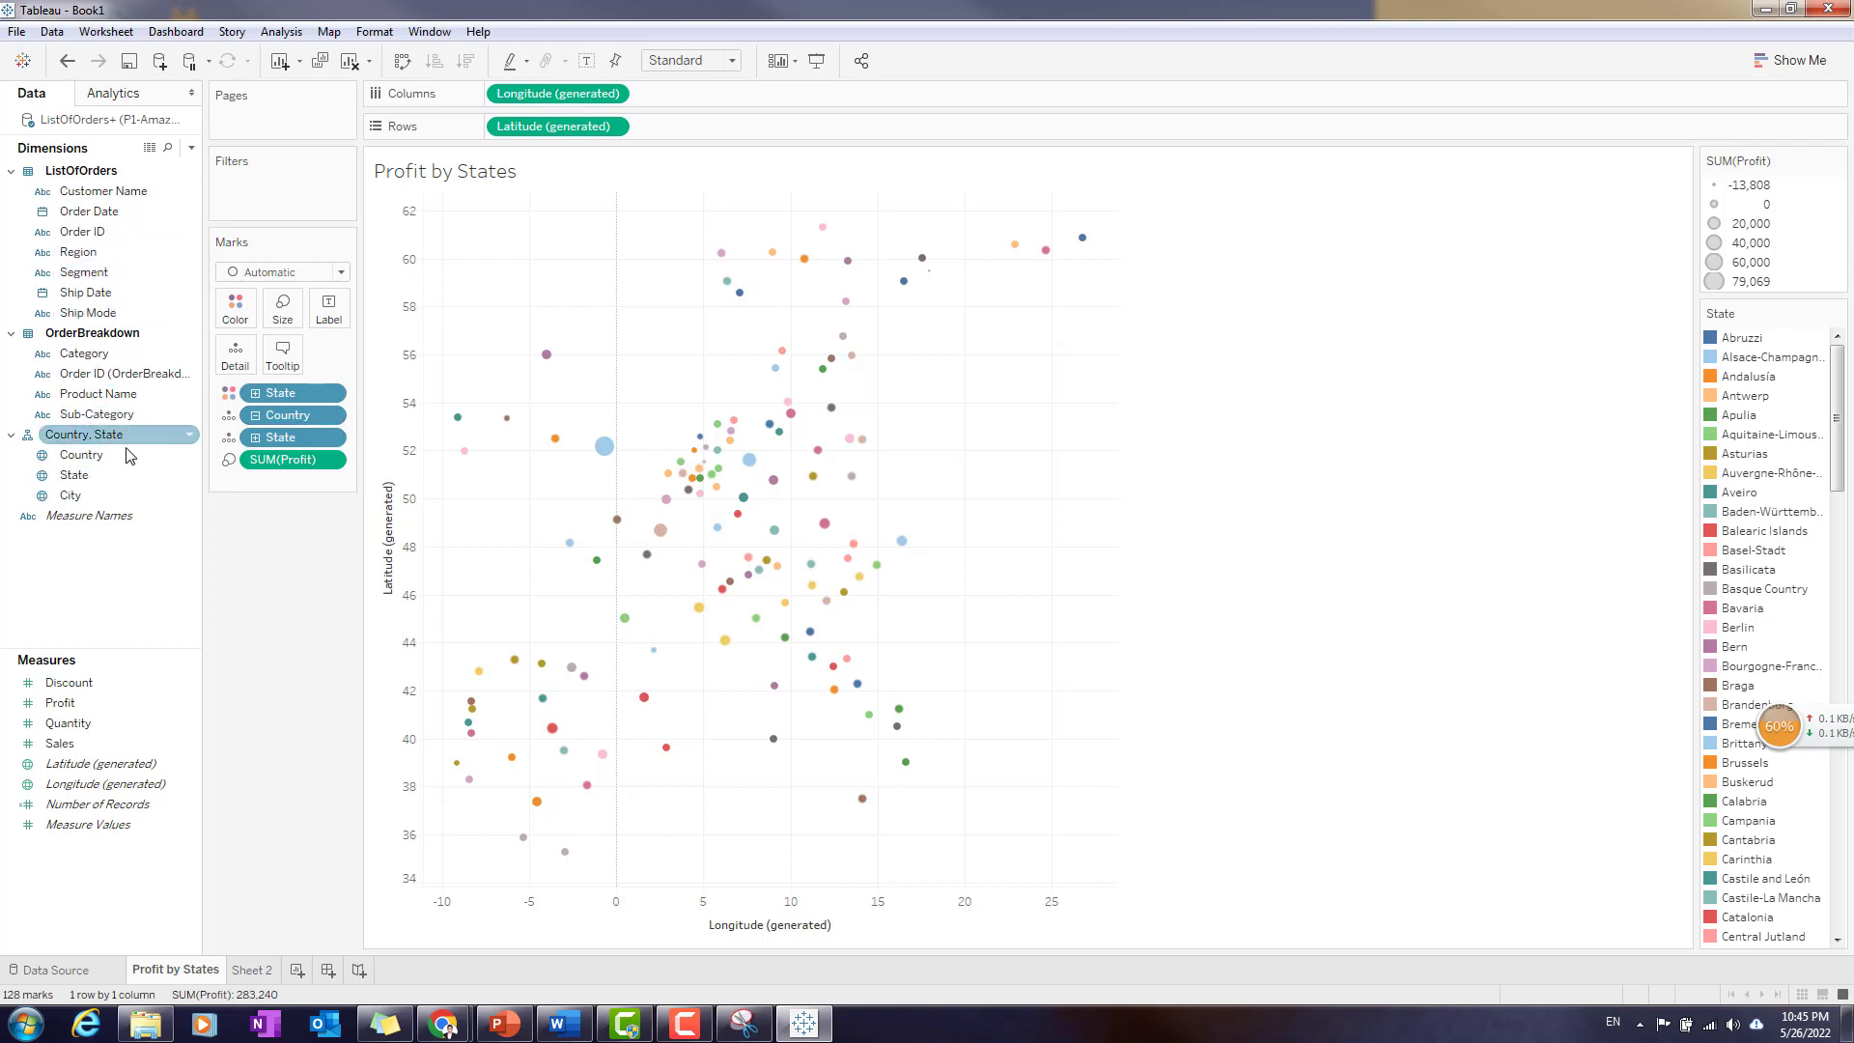
- Filter the Profit by States sheet by Country with all countries included, and display the filter's checklist beside the view
{"action": "left_click_drag", "start_coordinate": [96, 455], "coordinate": [278, 181]}
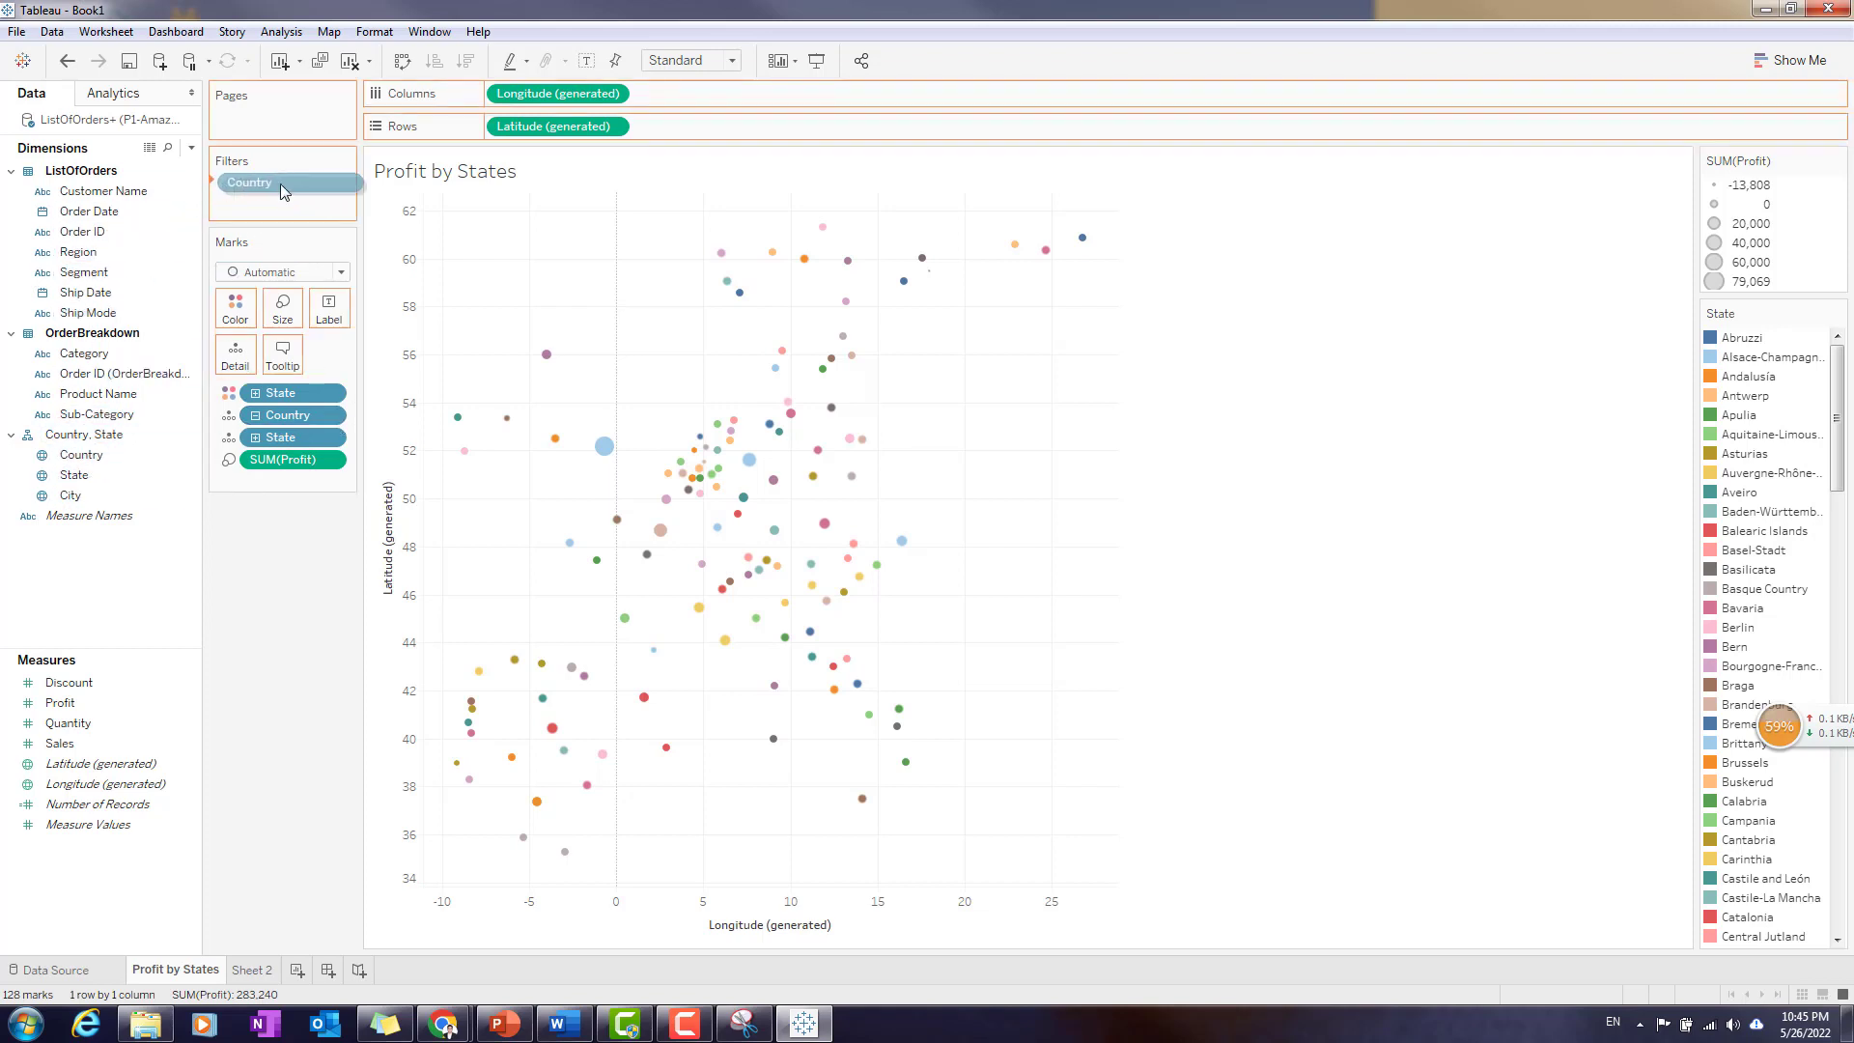
{"action": "left_click", "coordinate": [793, 569]}
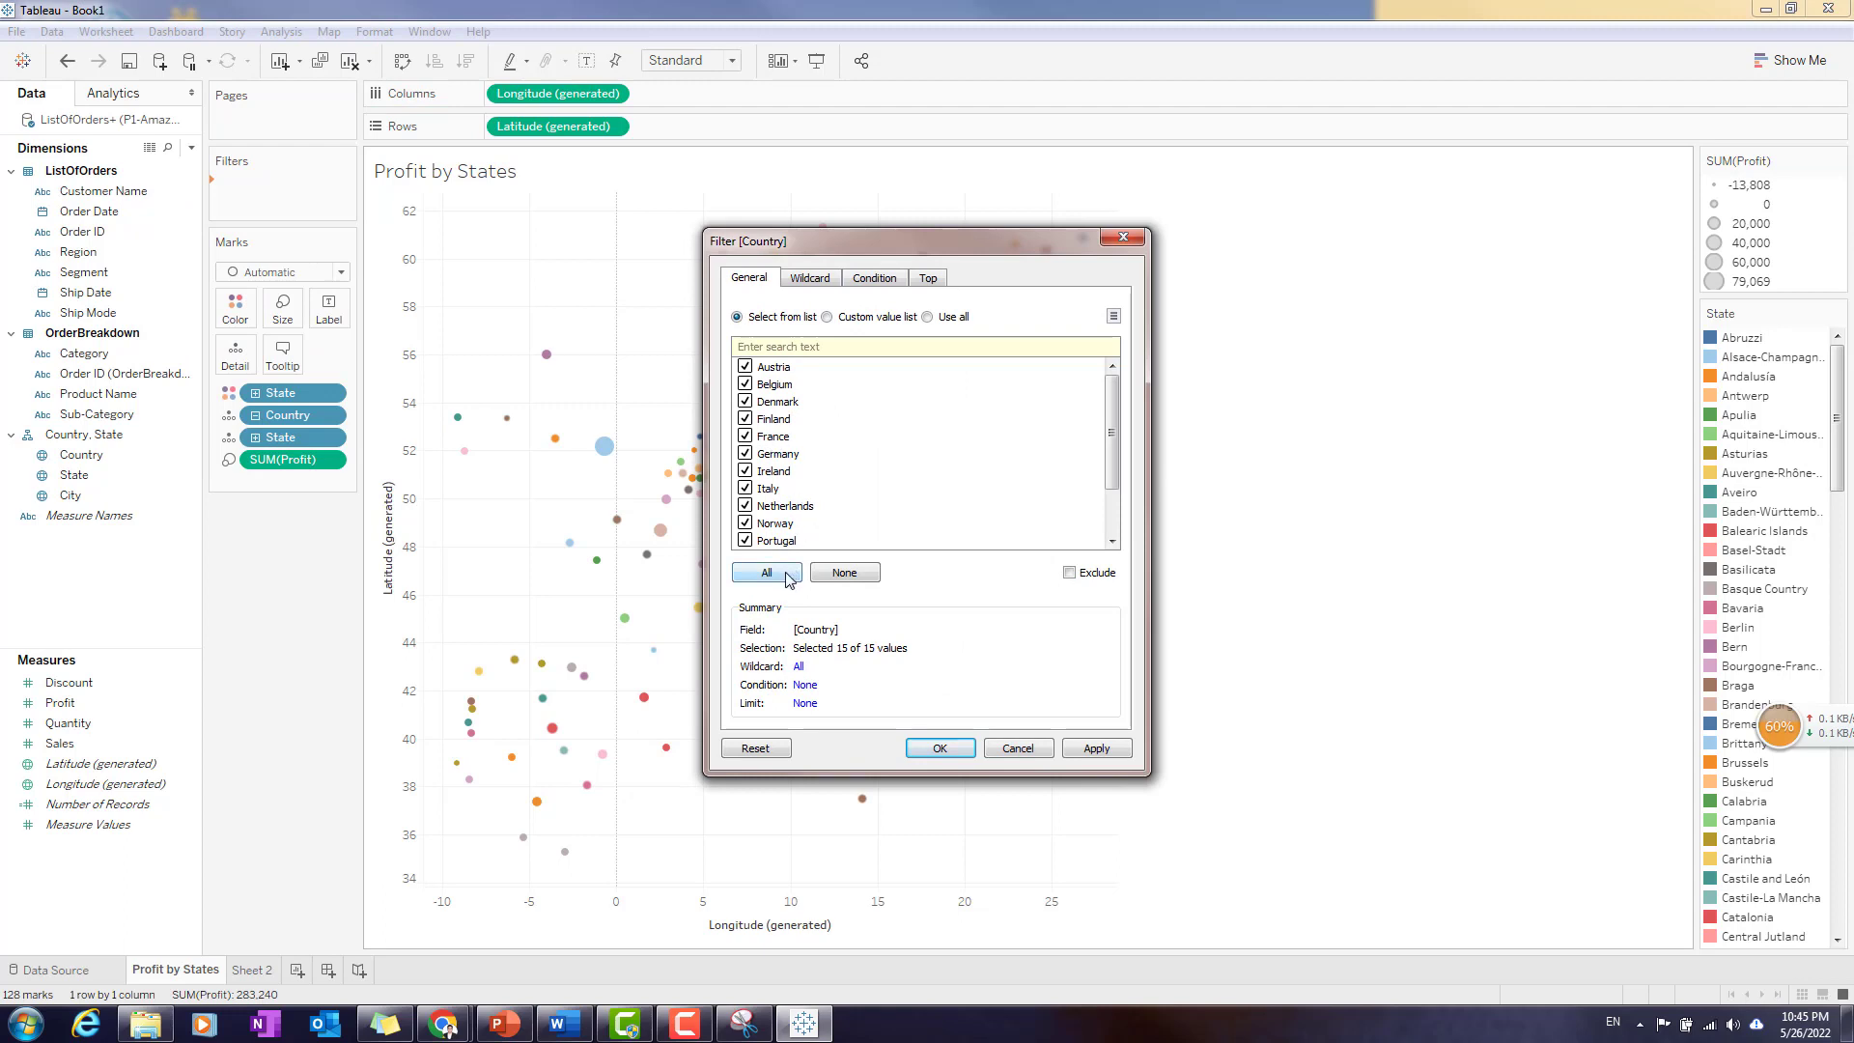
{"action": "left_click", "coordinate": [940, 750]}
{"action": "left_click", "coordinate": [335, 186]}
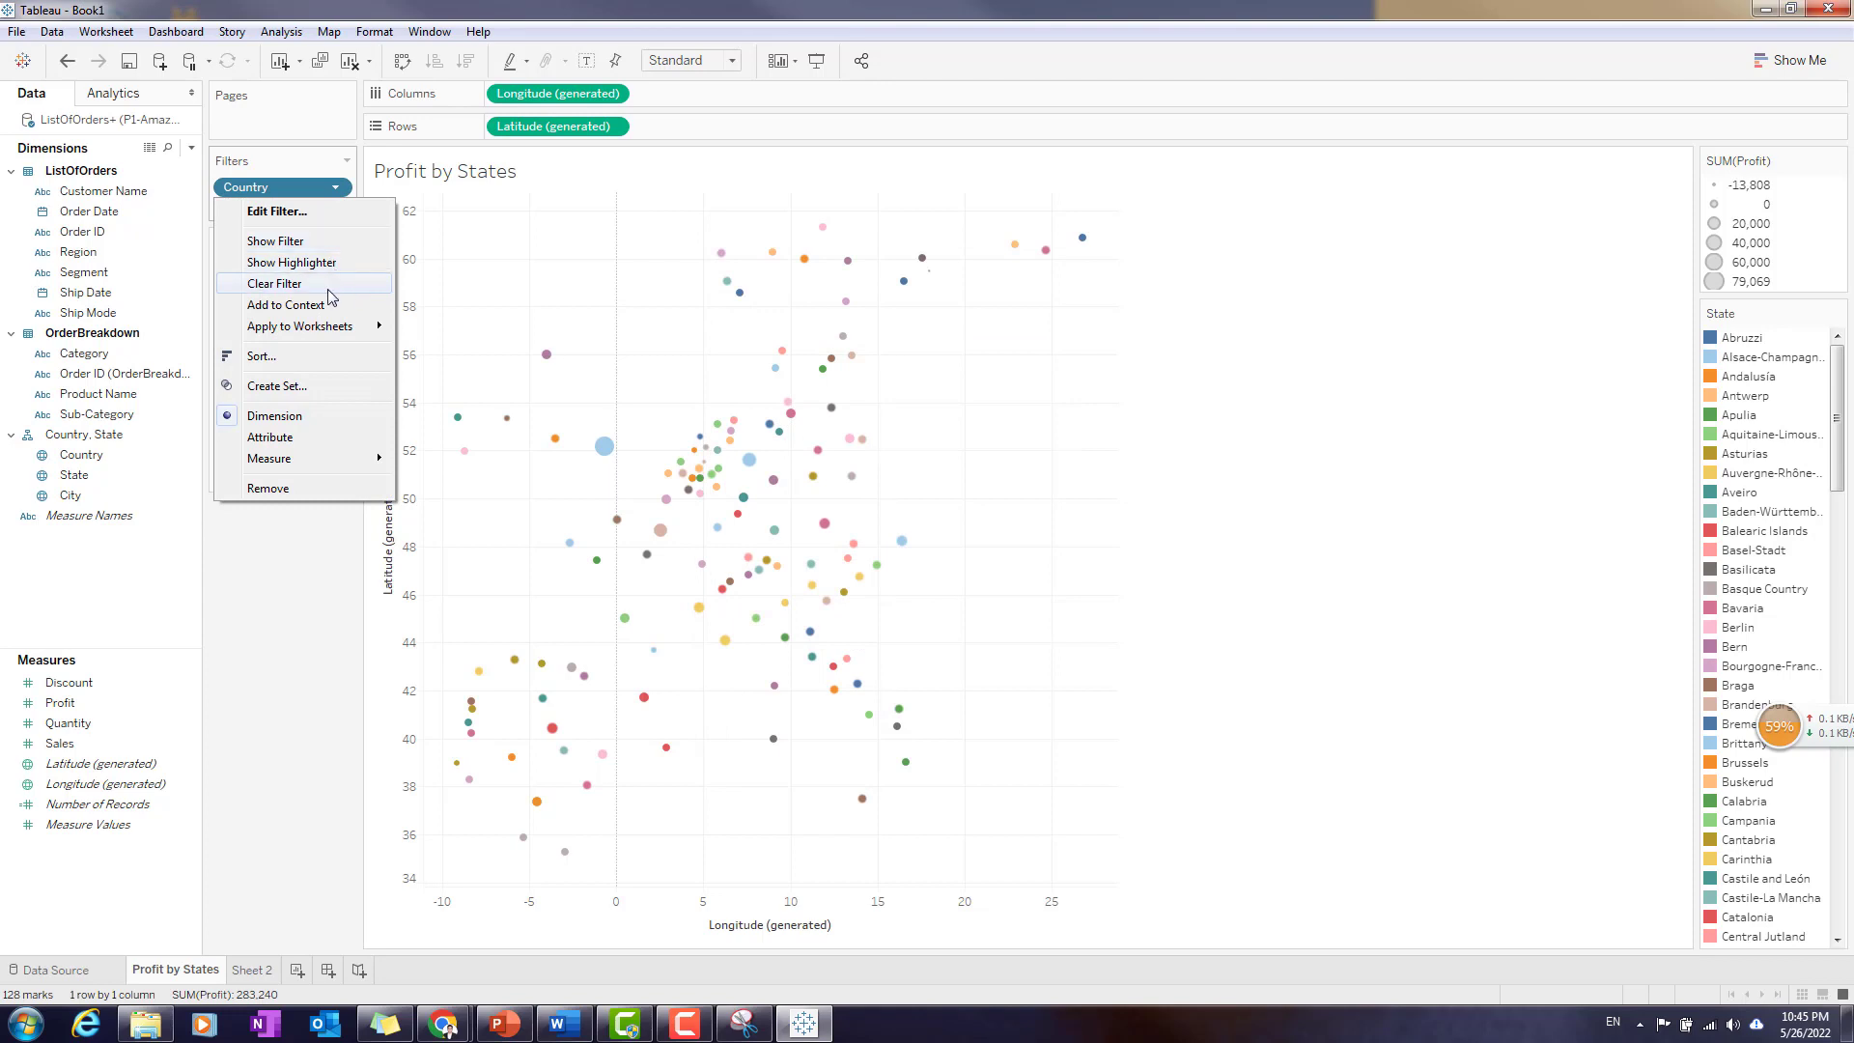
{"action": "left_click", "coordinate": [275, 240]}
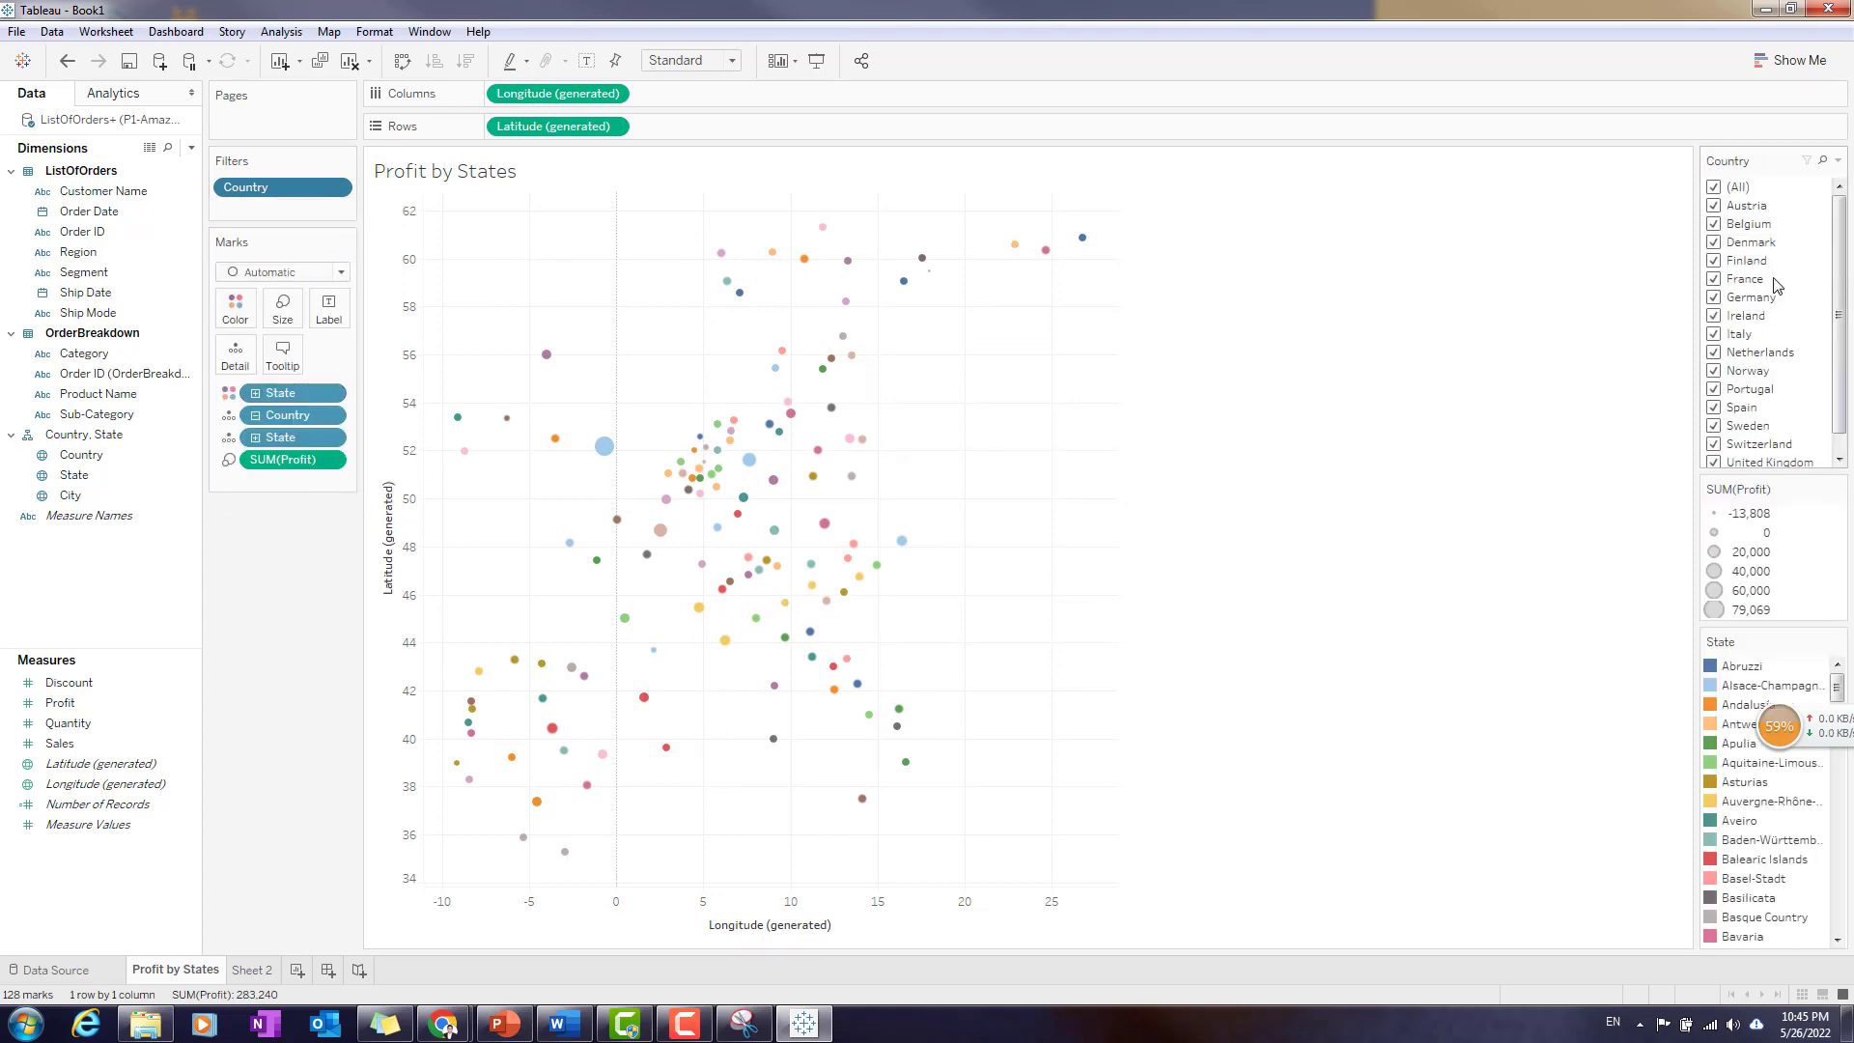
- Place the Country filter card below the Marks card and limit the map to Germany, Italy and Portugal
{"action": "left_click_drag", "start_coordinate": [1661, 198], "coordinate": [234, 539]}
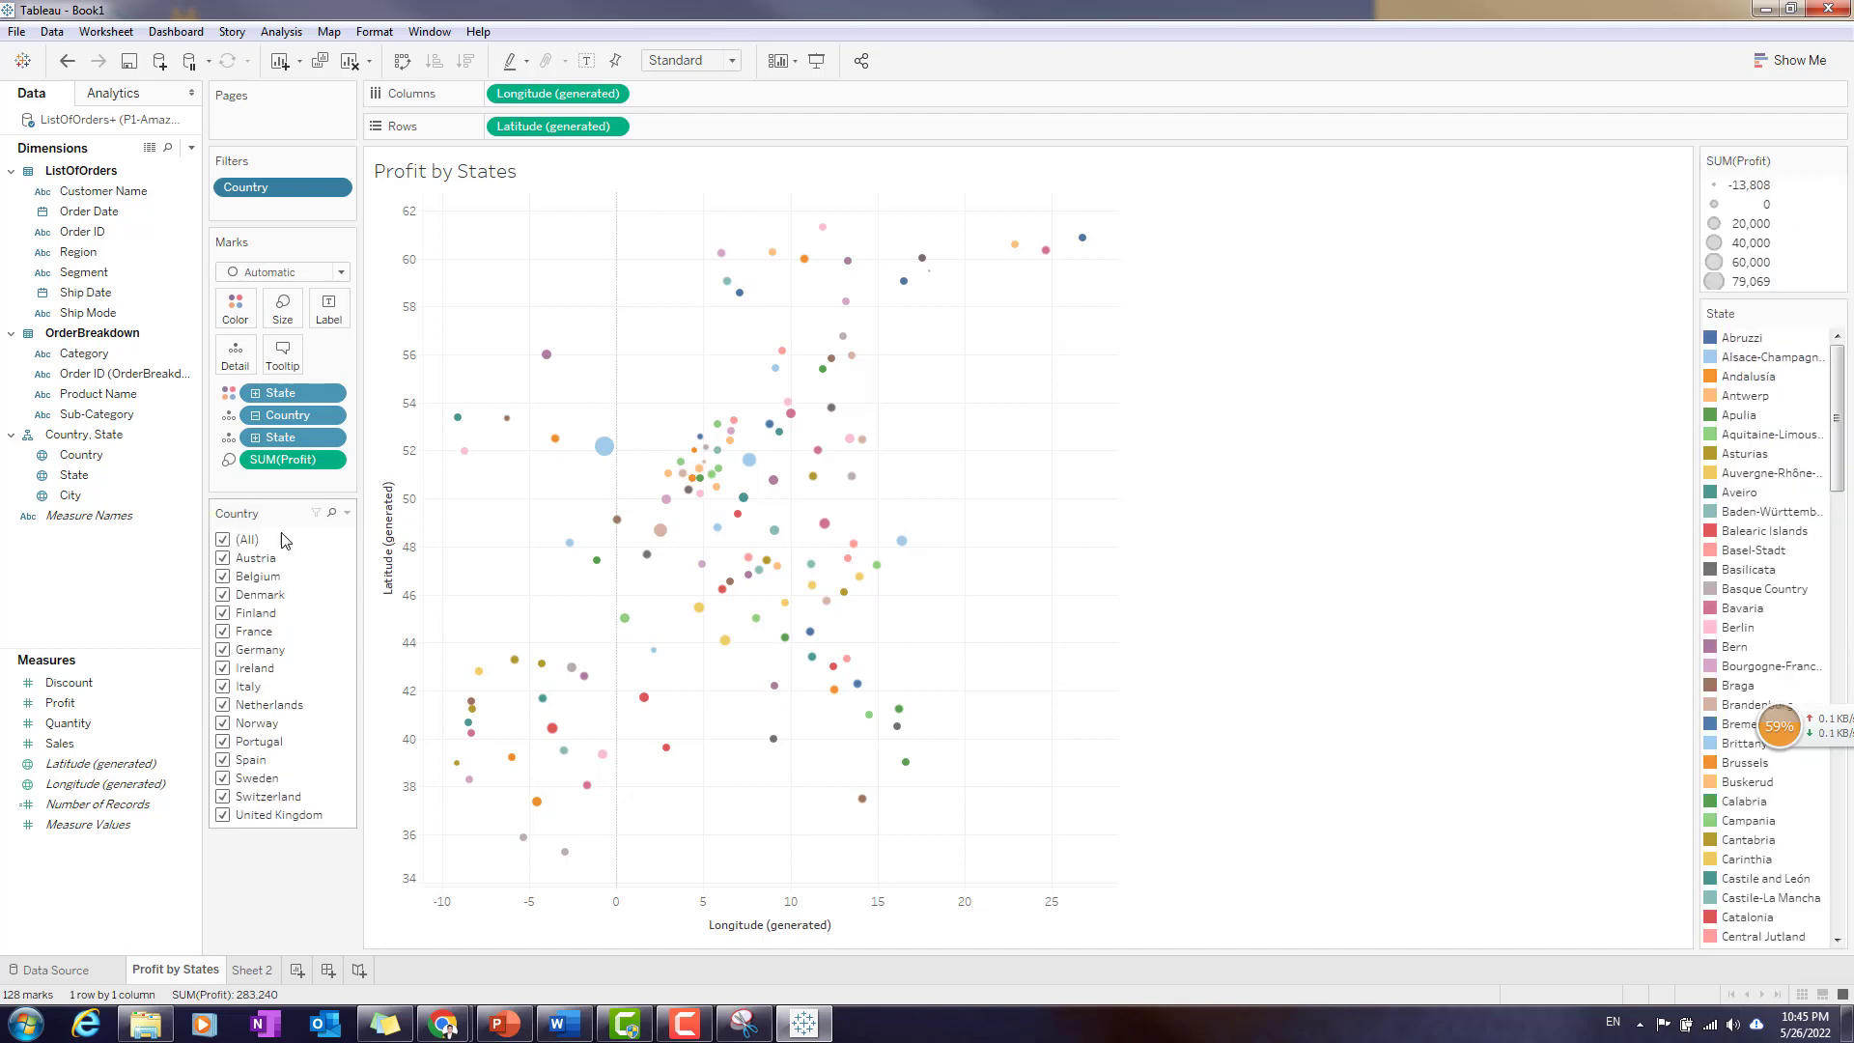
{"action": "left_click", "coordinate": [229, 541]}
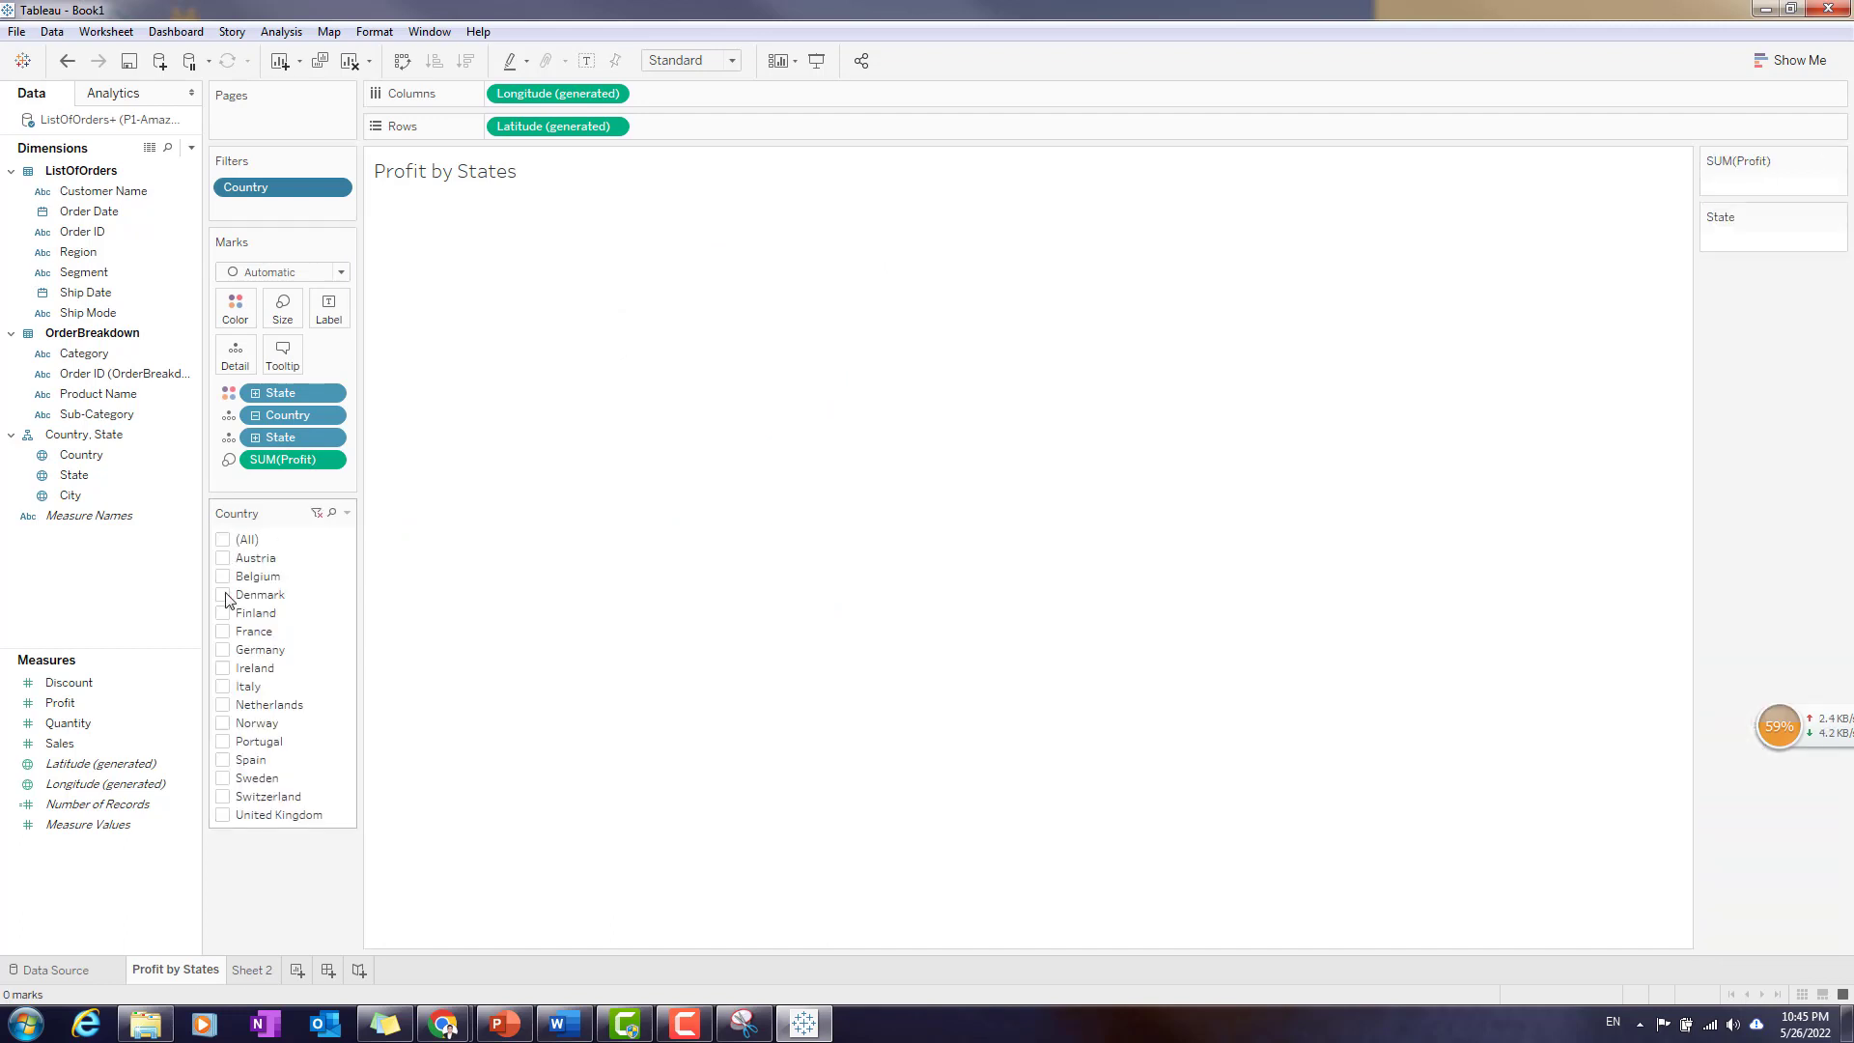
{"action": "left_click", "coordinate": [228, 653]}
{"action": "left_click", "coordinate": [223, 687]}
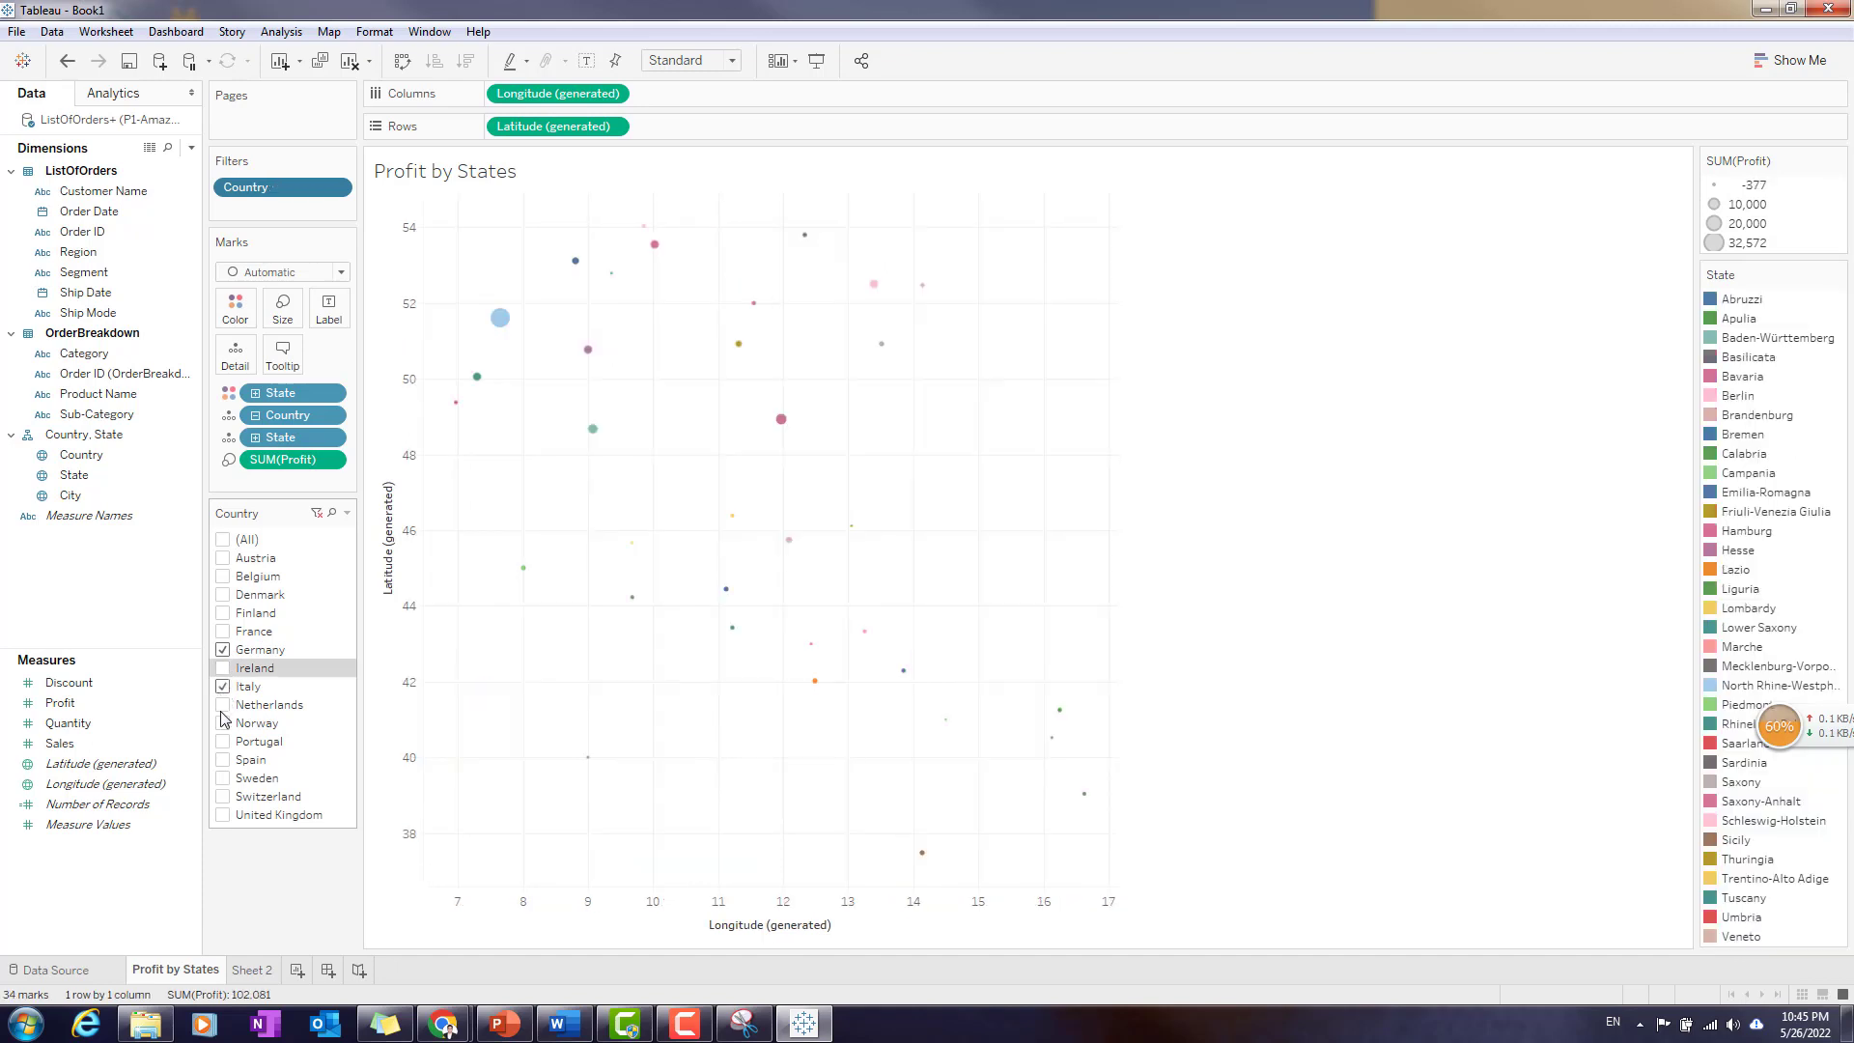
{"action": "left_click", "coordinate": [224, 742]}
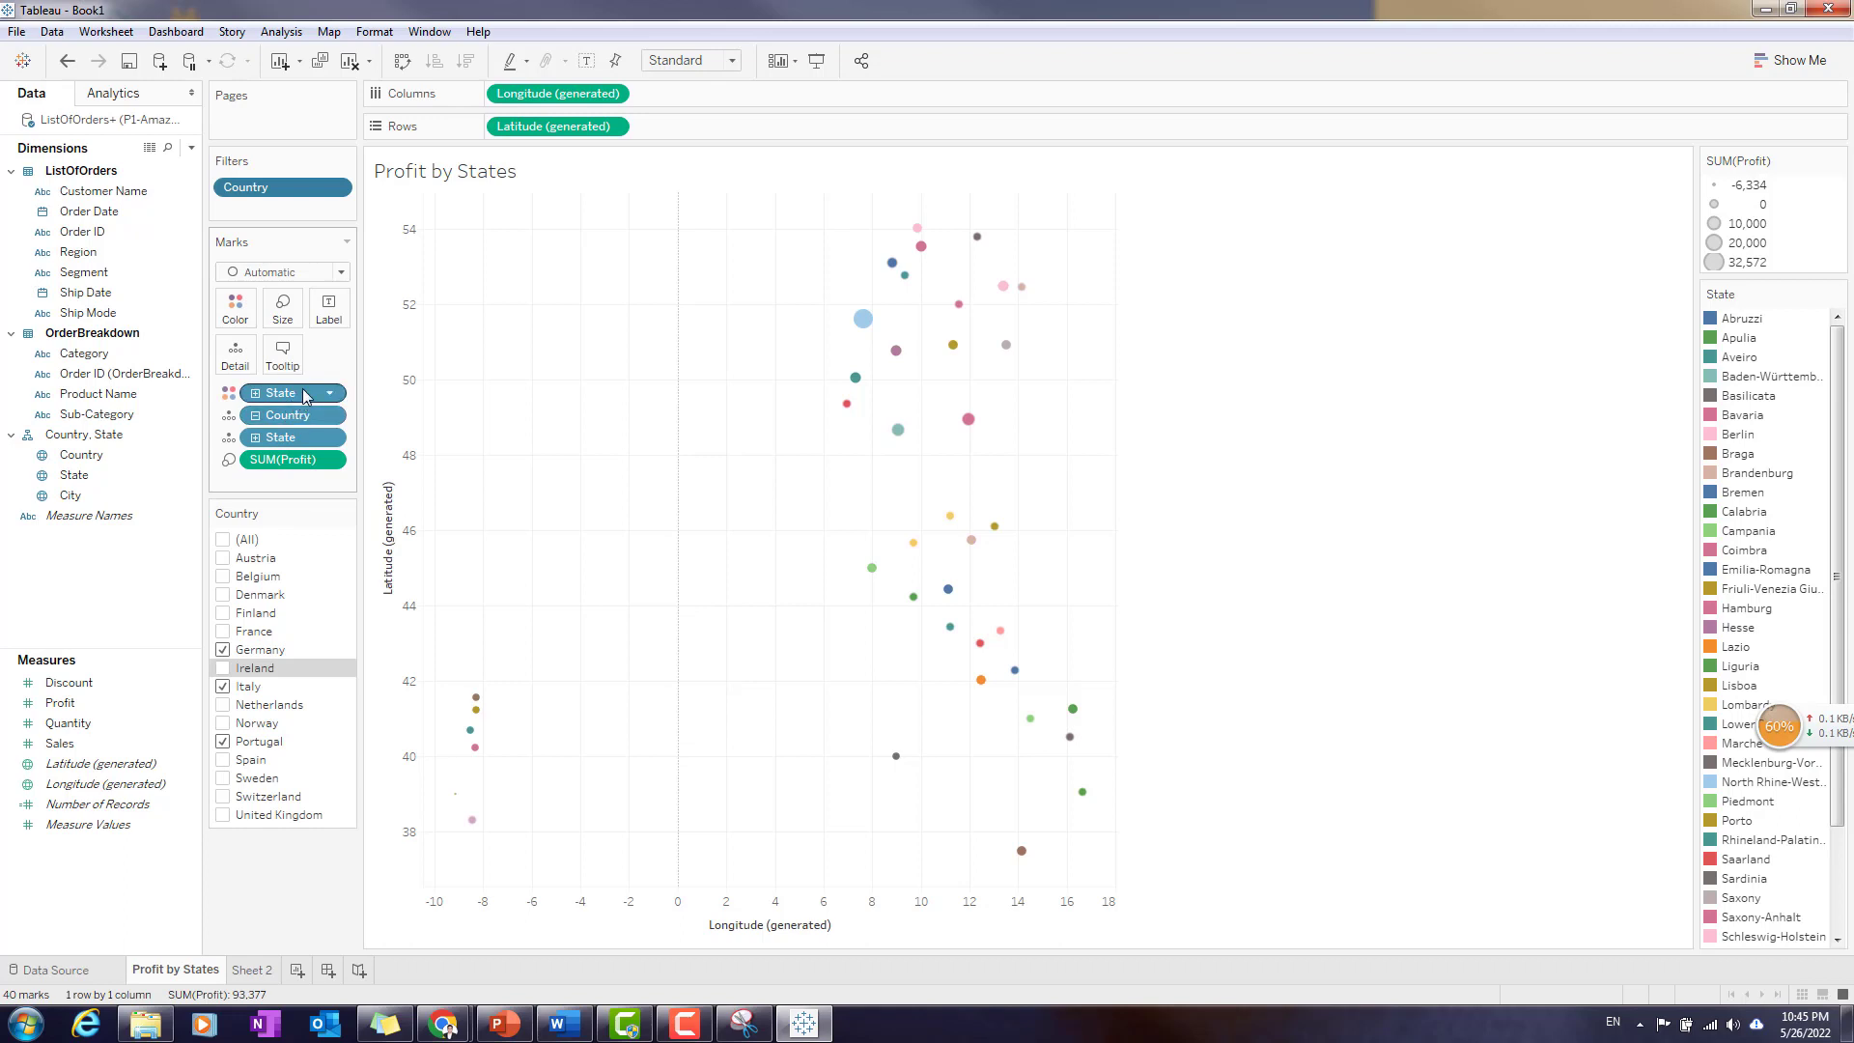
- Replace State with Country as the colour of the map circles and include all countries in the filter again
{"action": "left_click_drag", "start_coordinate": [304, 394], "coordinate": [82, 632]}
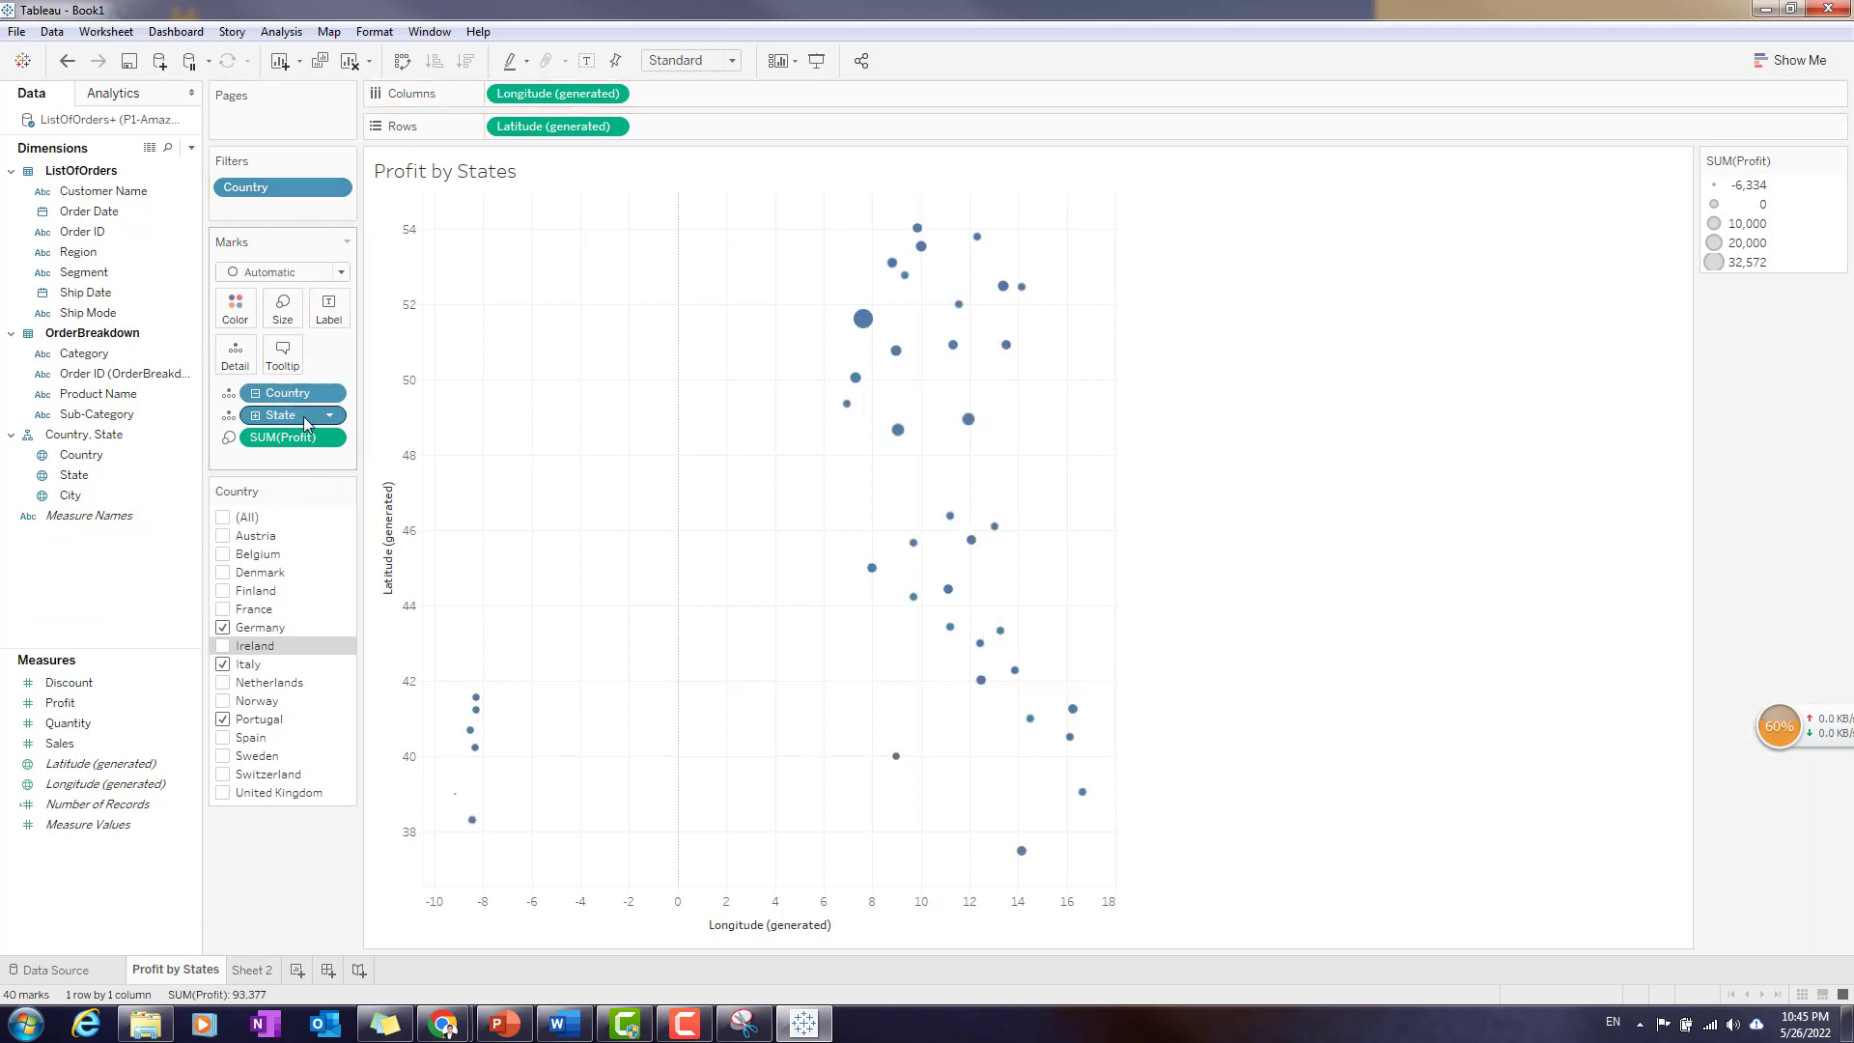
{"action": "left_click_drag", "start_coordinate": [304, 394], "coordinate": [234, 309]}
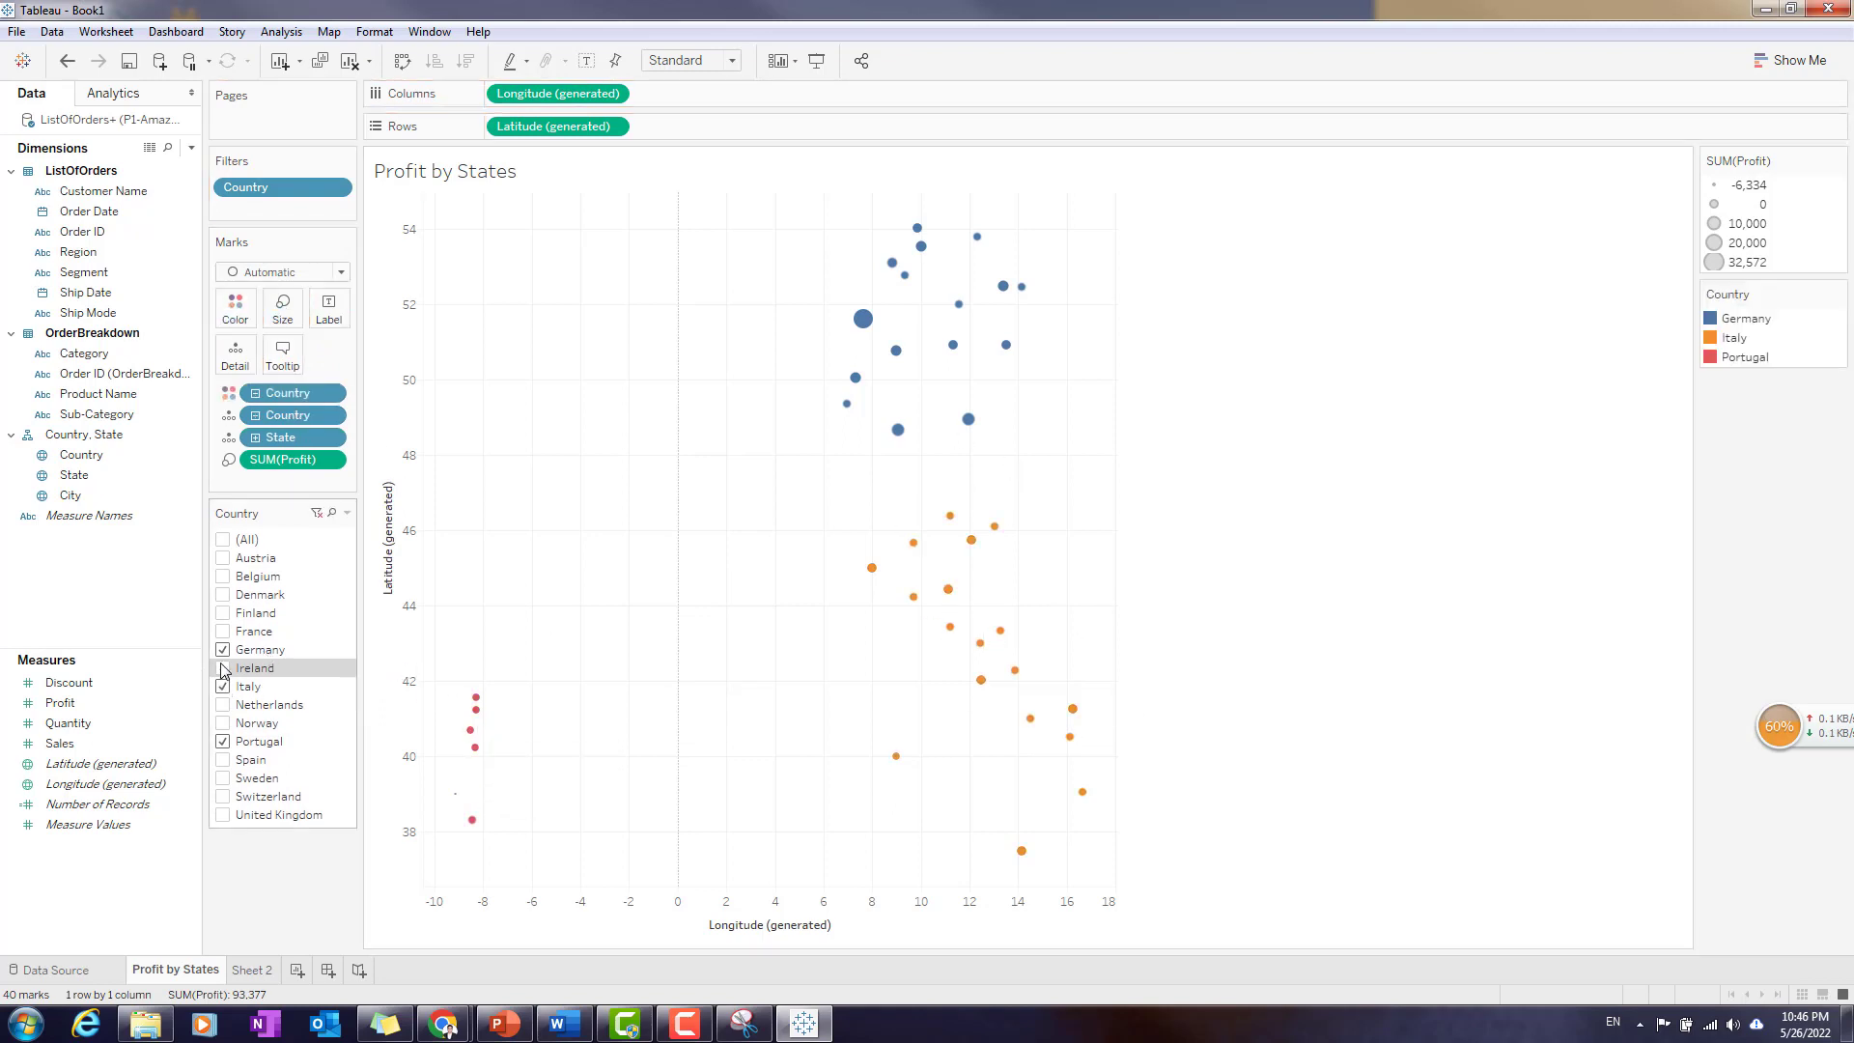
{"action": "left_click", "coordinate": [223, 540]}
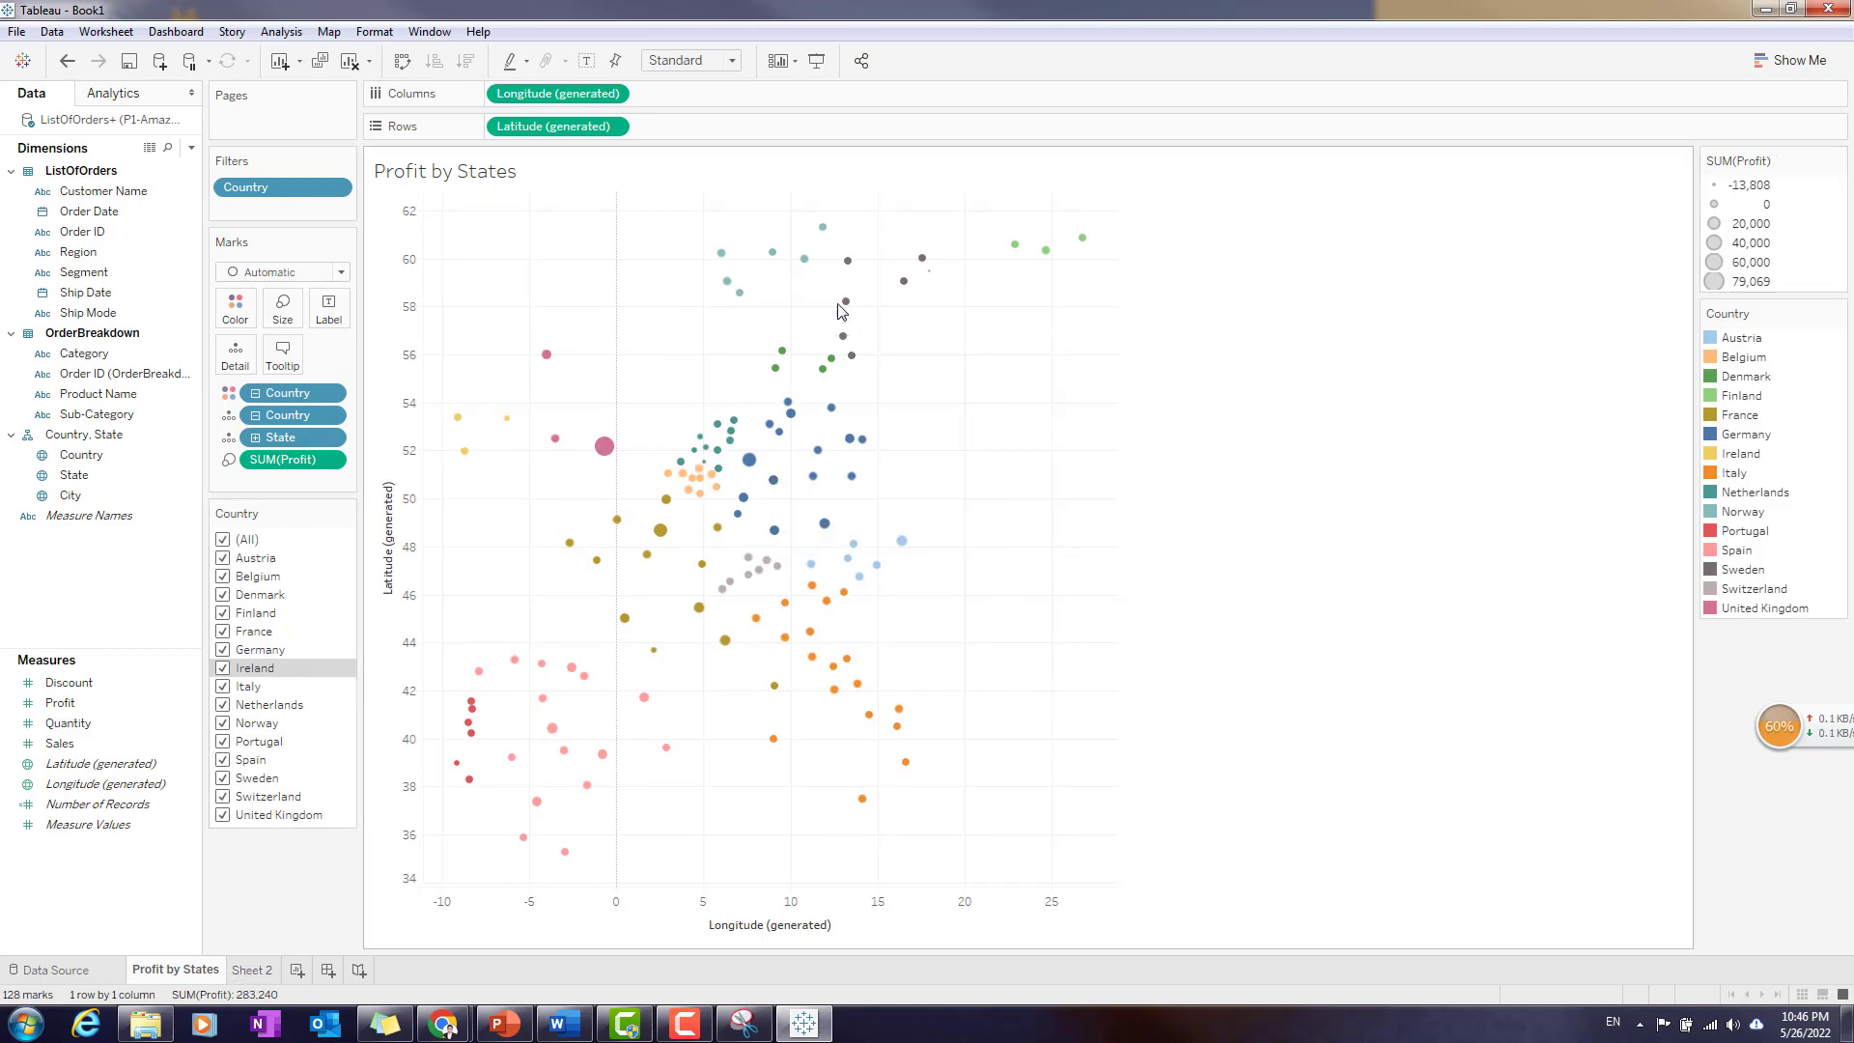
- On Sheet 2, build a scatter plot with Sales as columns and Profit as rows, and turn off measure aggregation
{"action": "left_click", "coordinate": [250, 971]}
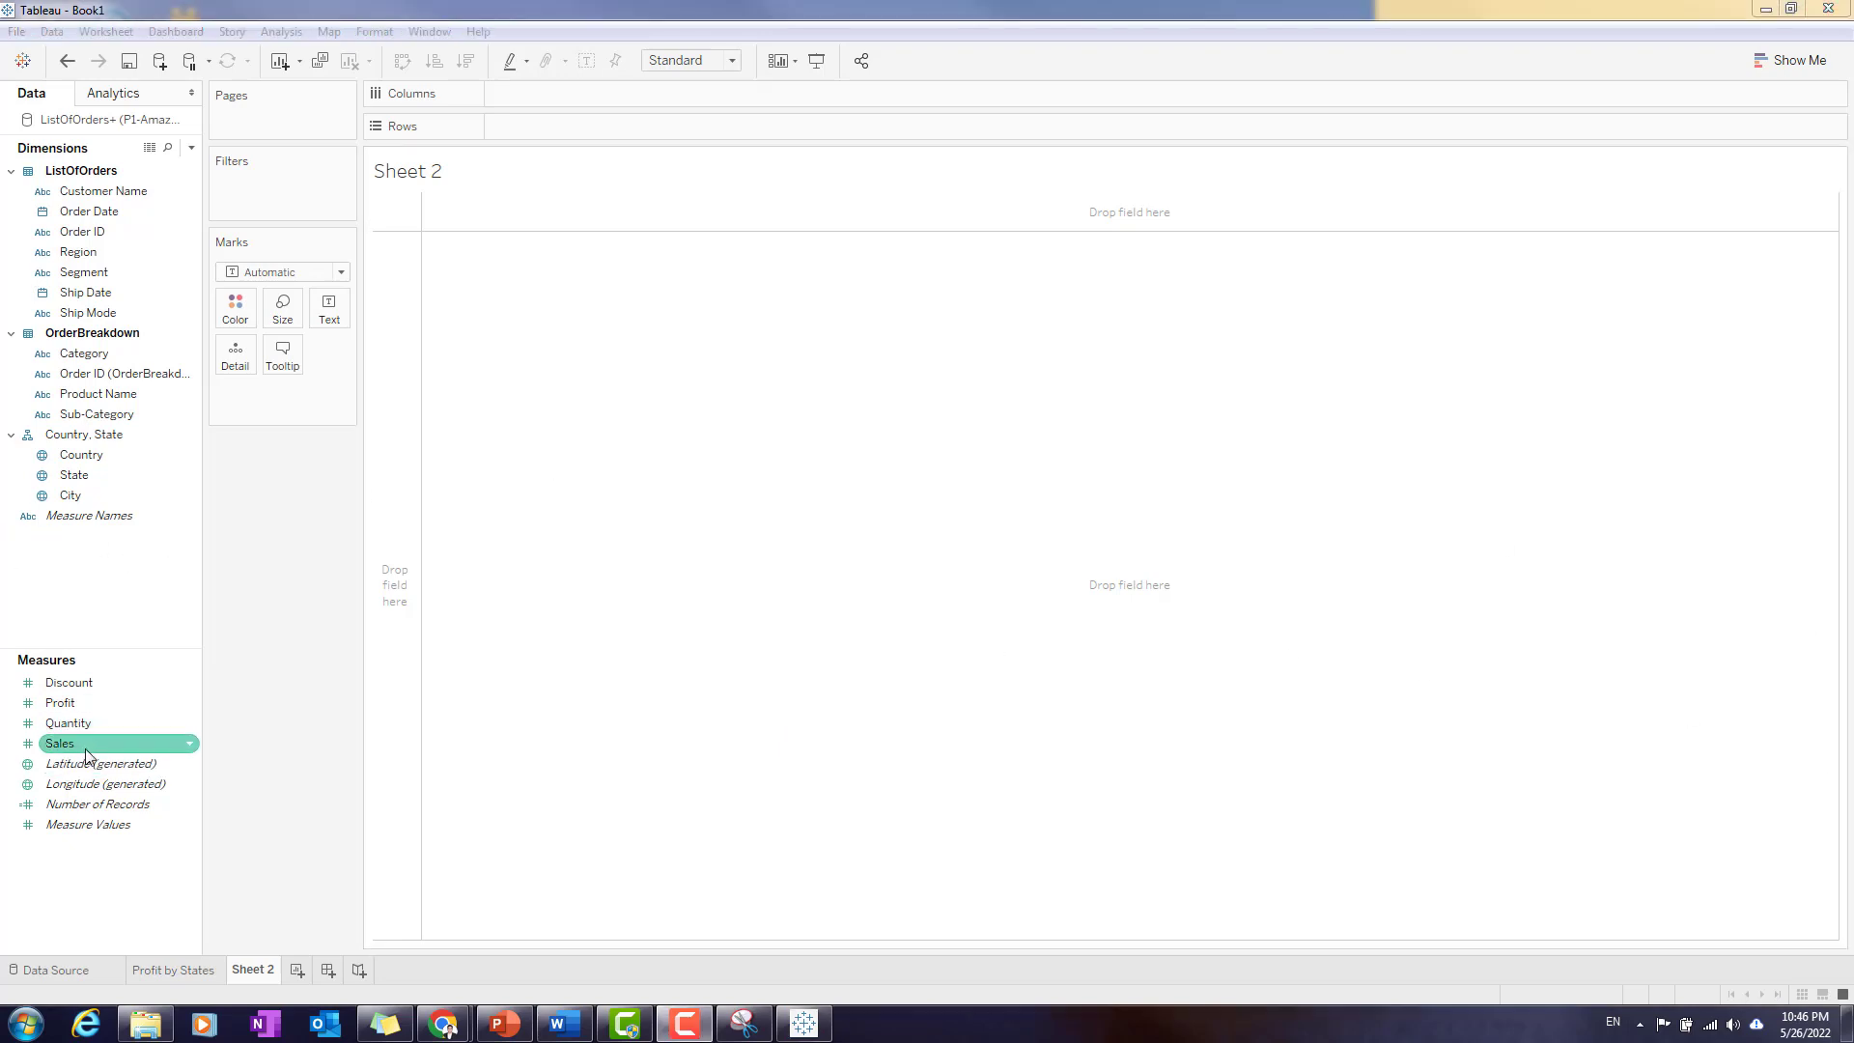
{"action": "mouse_move", "coordinate": [91, 745]}
{"action": "left_mouse_down"}
{"action": "mouse_move", "coordinate": [287, 548]}
{"action": "mouse_move", "coordinate": [504, 282]}
{"action": "mouse_move", "coordinate": [595, 95]}
{"action": "left_mouse_up"}
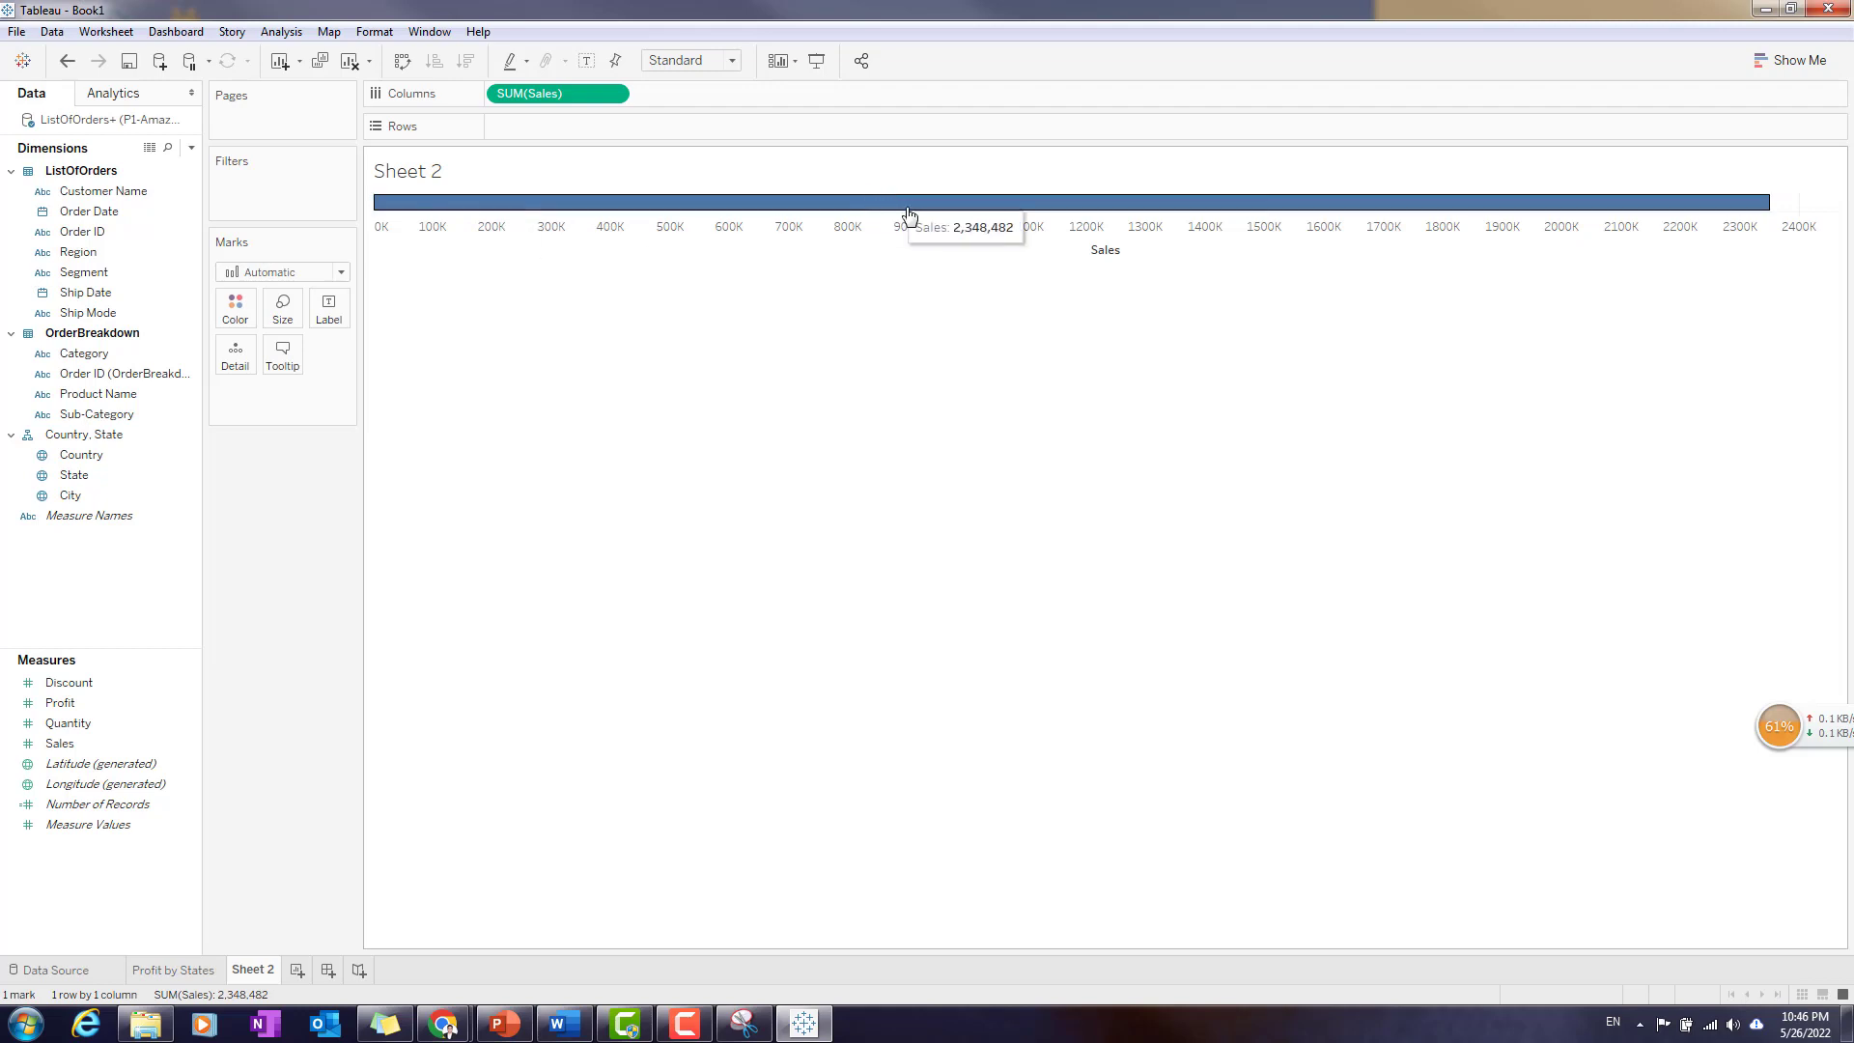
{"action": "left_click_drag", "start_coordinate": [125, 704], "coordinate": [583, 126]}
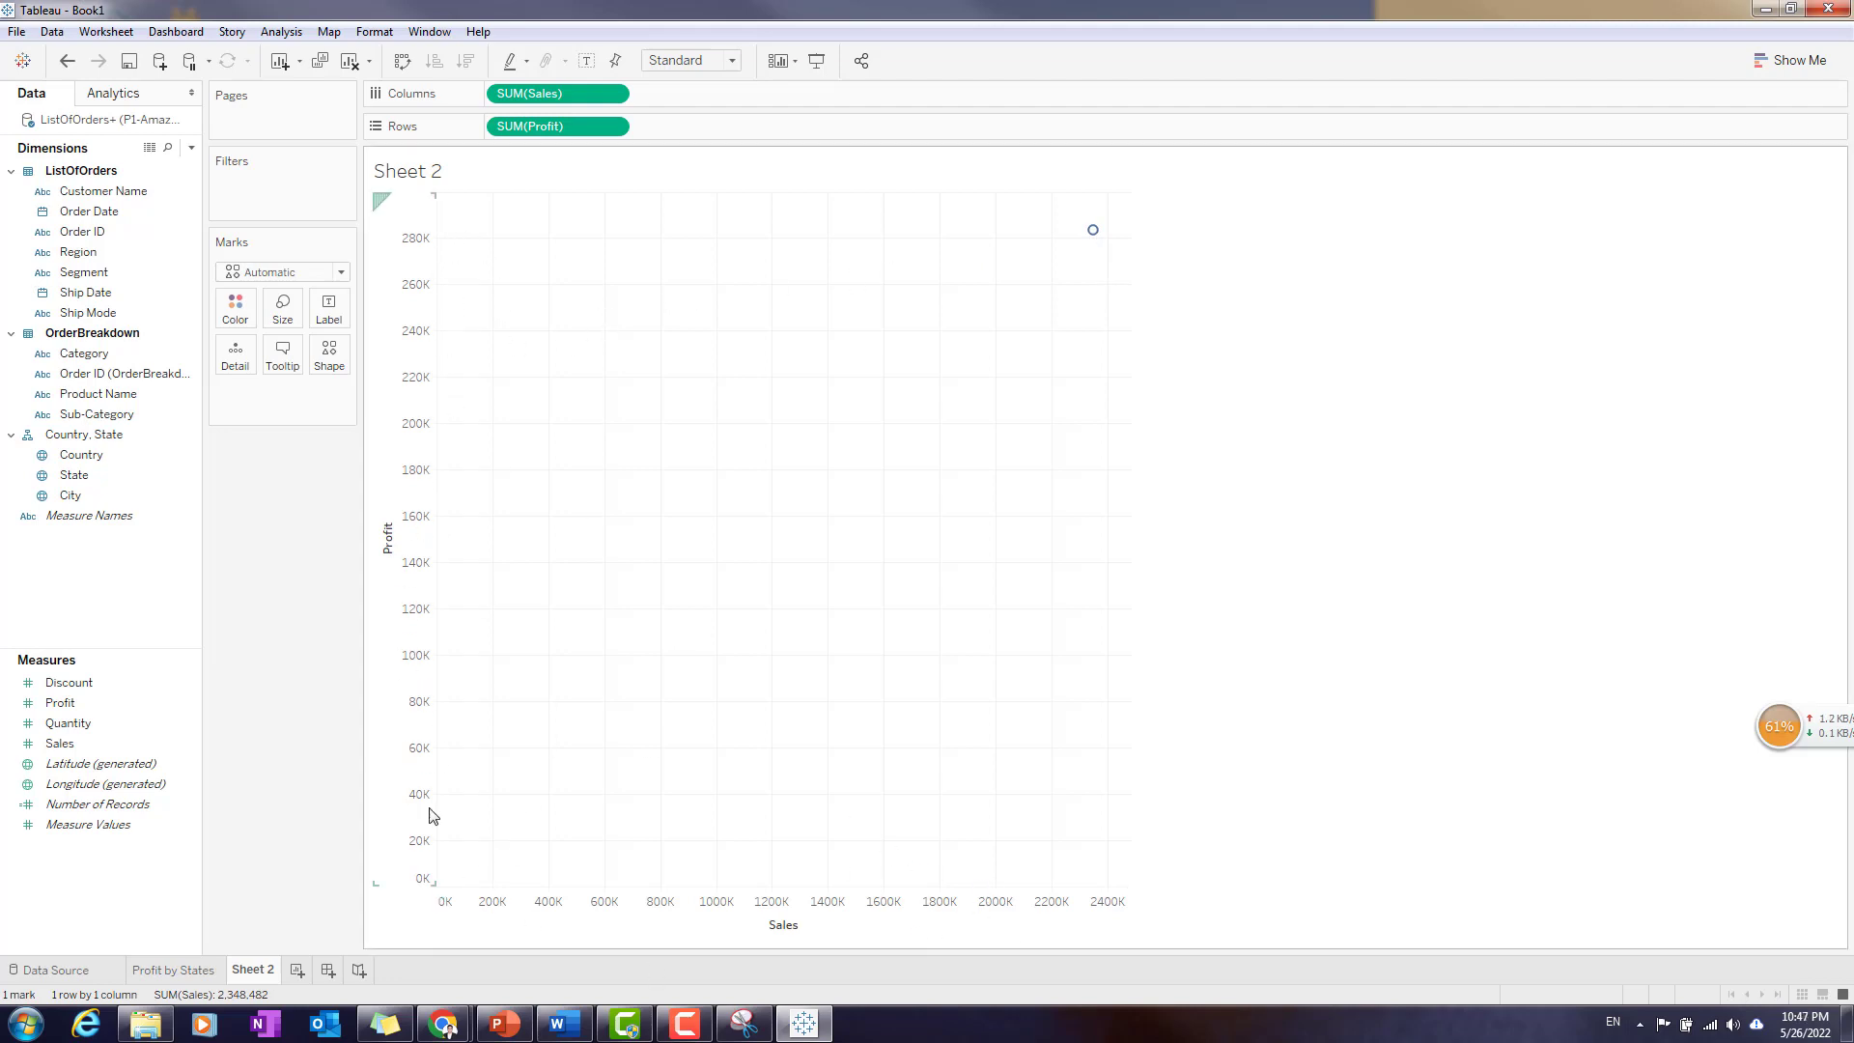
{"action": "mouse_move", "coordinate": [1096, 232]}
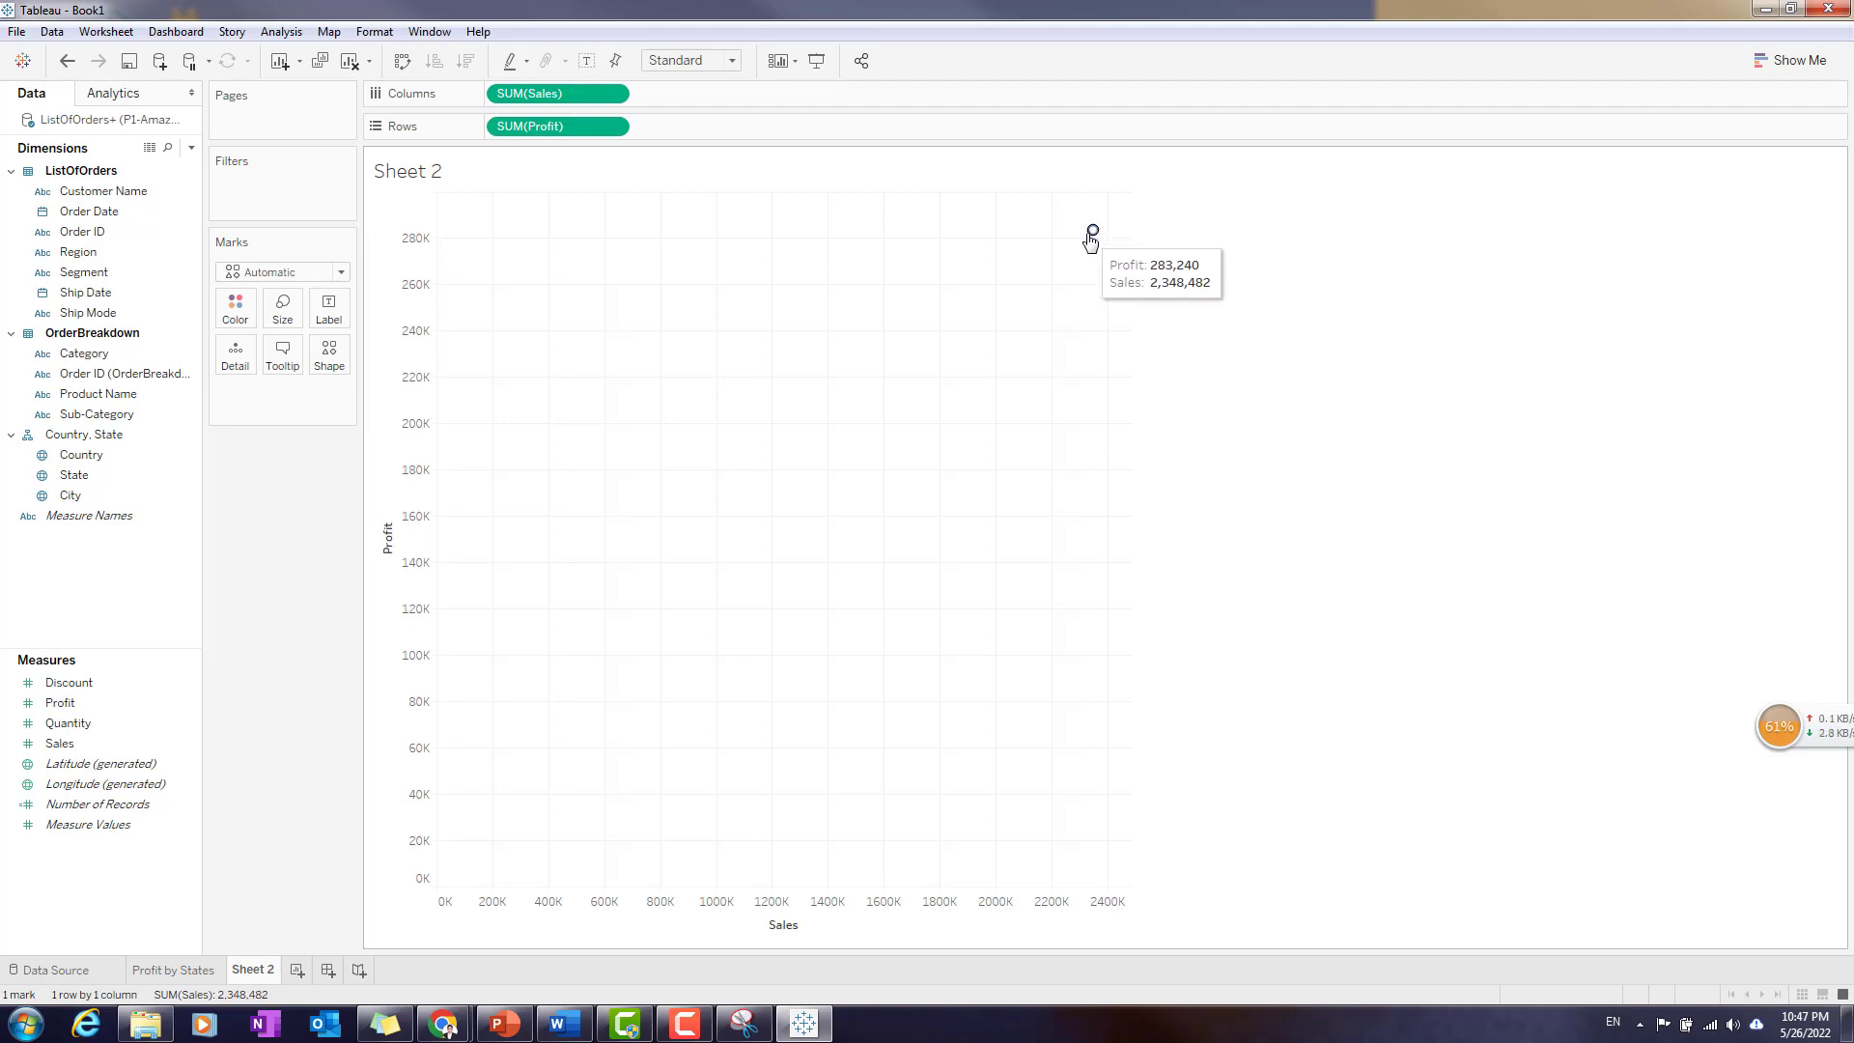
{"action": "left_click", "coordinate": [280, 33]}
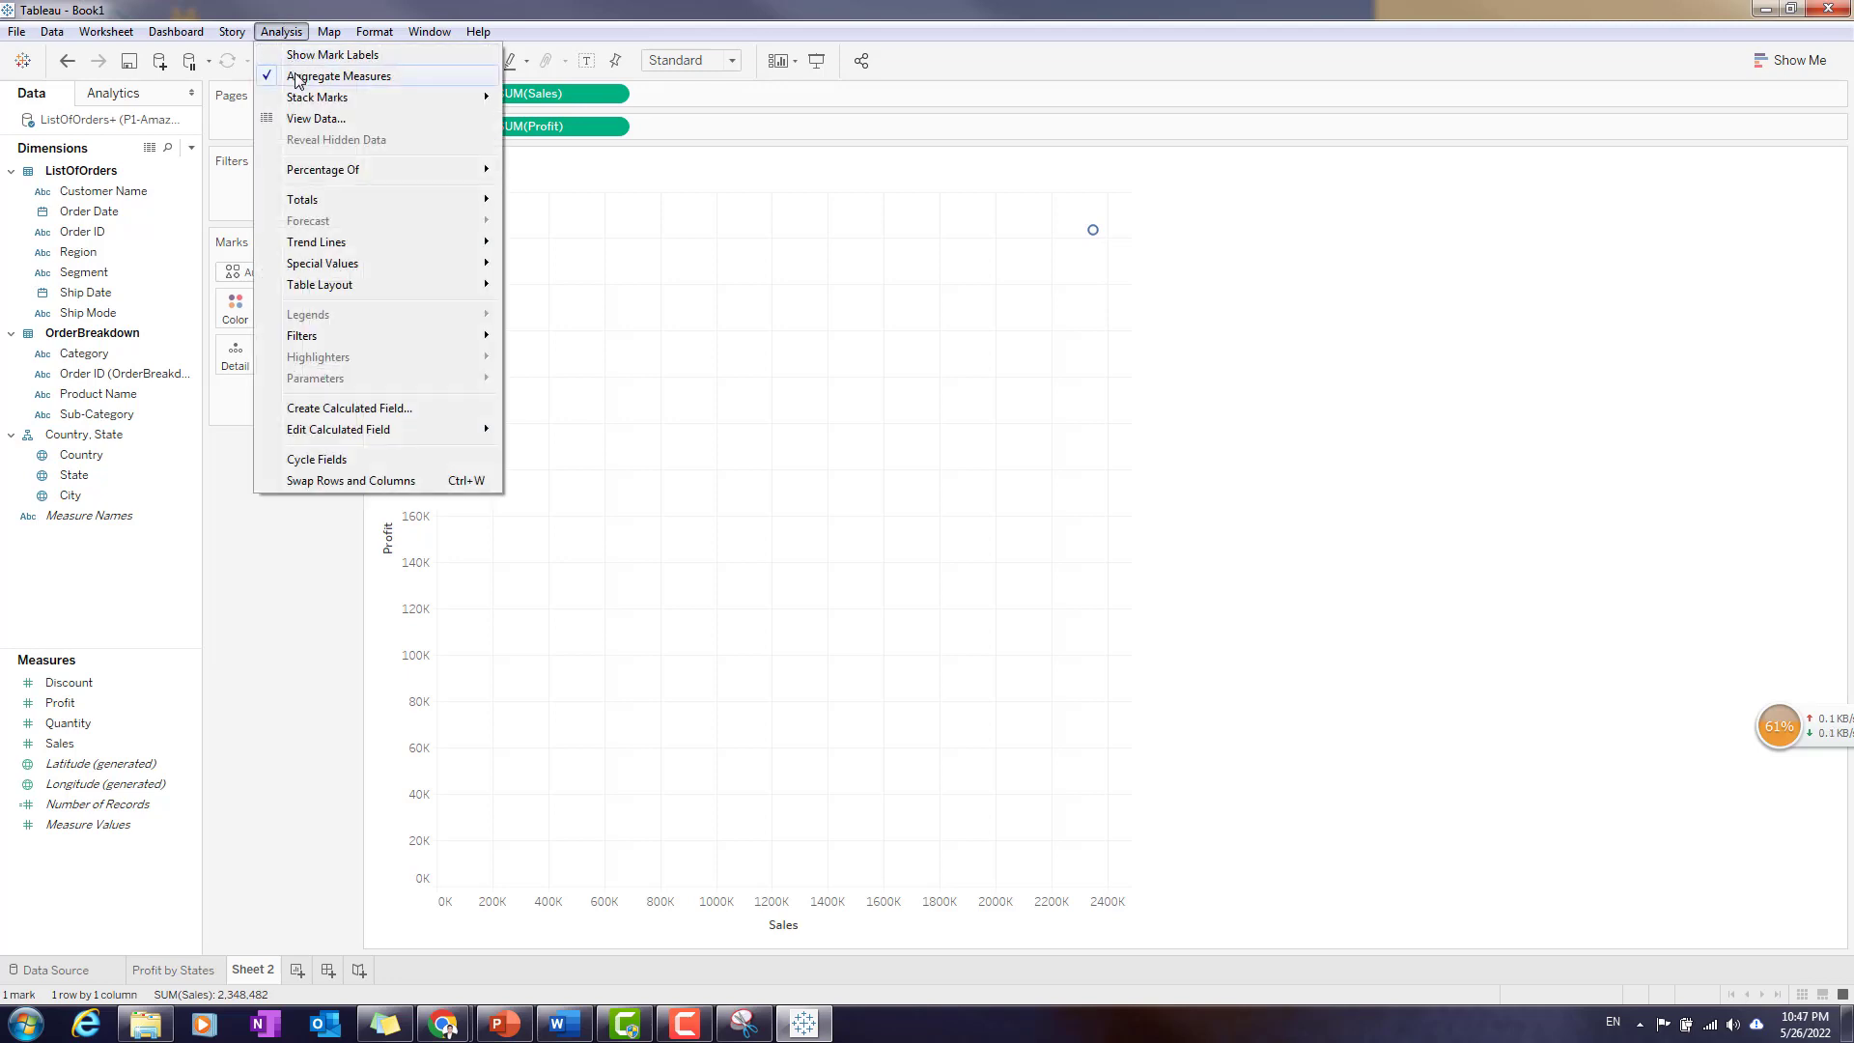
{"action": "left_click", "coordinate": [341, 78]}
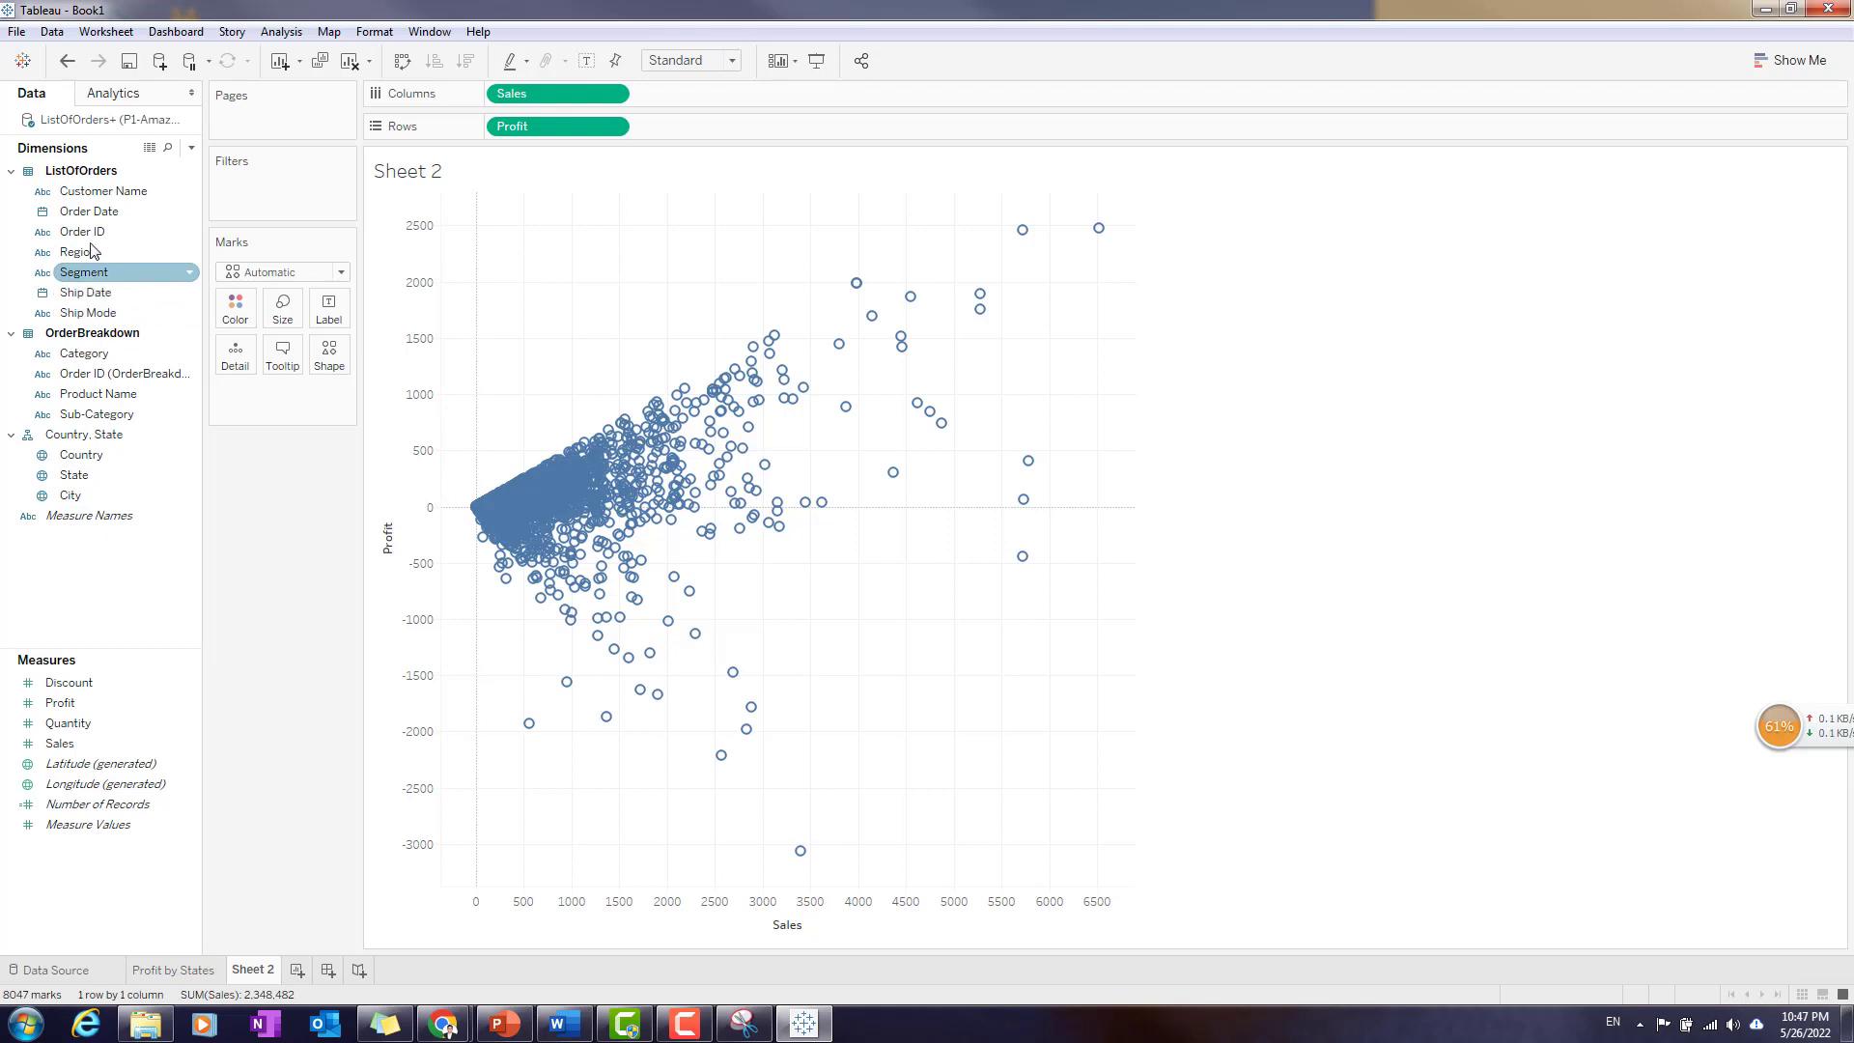
- Filter Sheet 2 by the year of Order Date with all years included
{"action": "left_click_drag", "start_coordinate": [97, 211], "coordinate": [263, 176]}
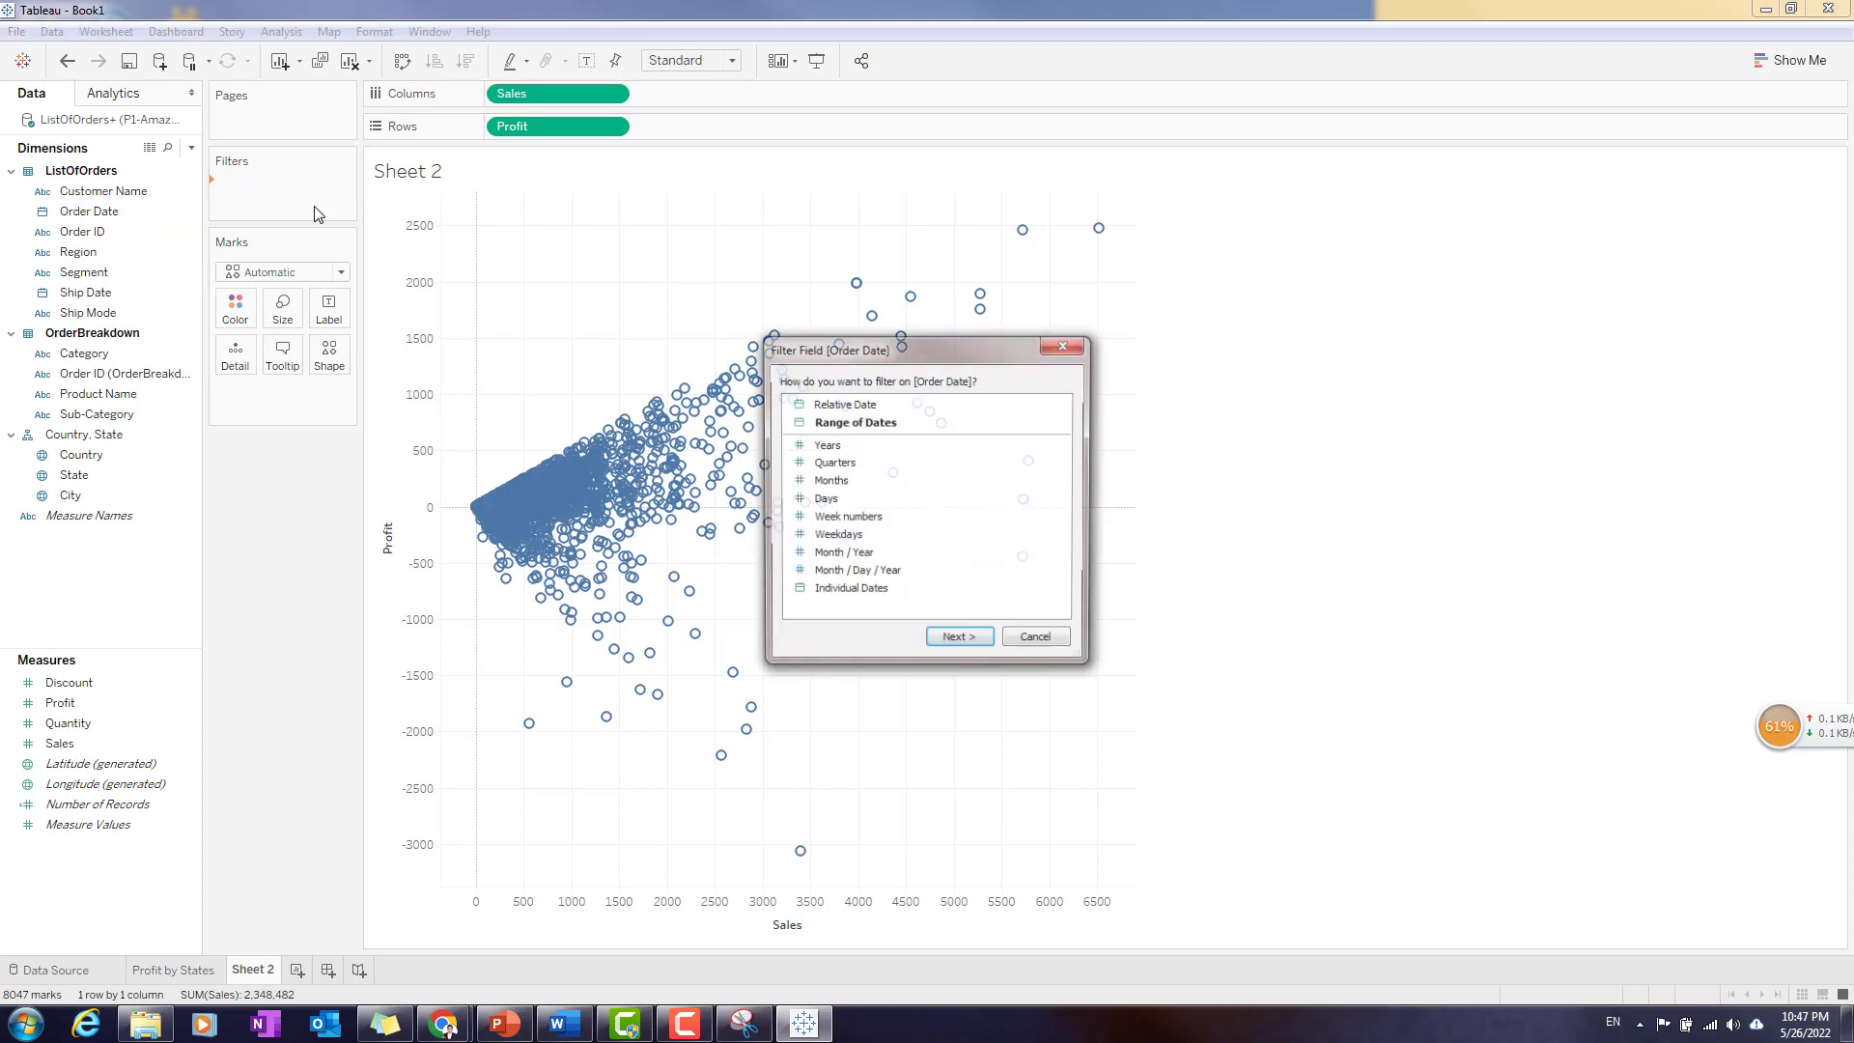
{"action": "left_click", "coordinate": [836, 445]}
{"action": "left_click", "coordinate": [976, 639]}
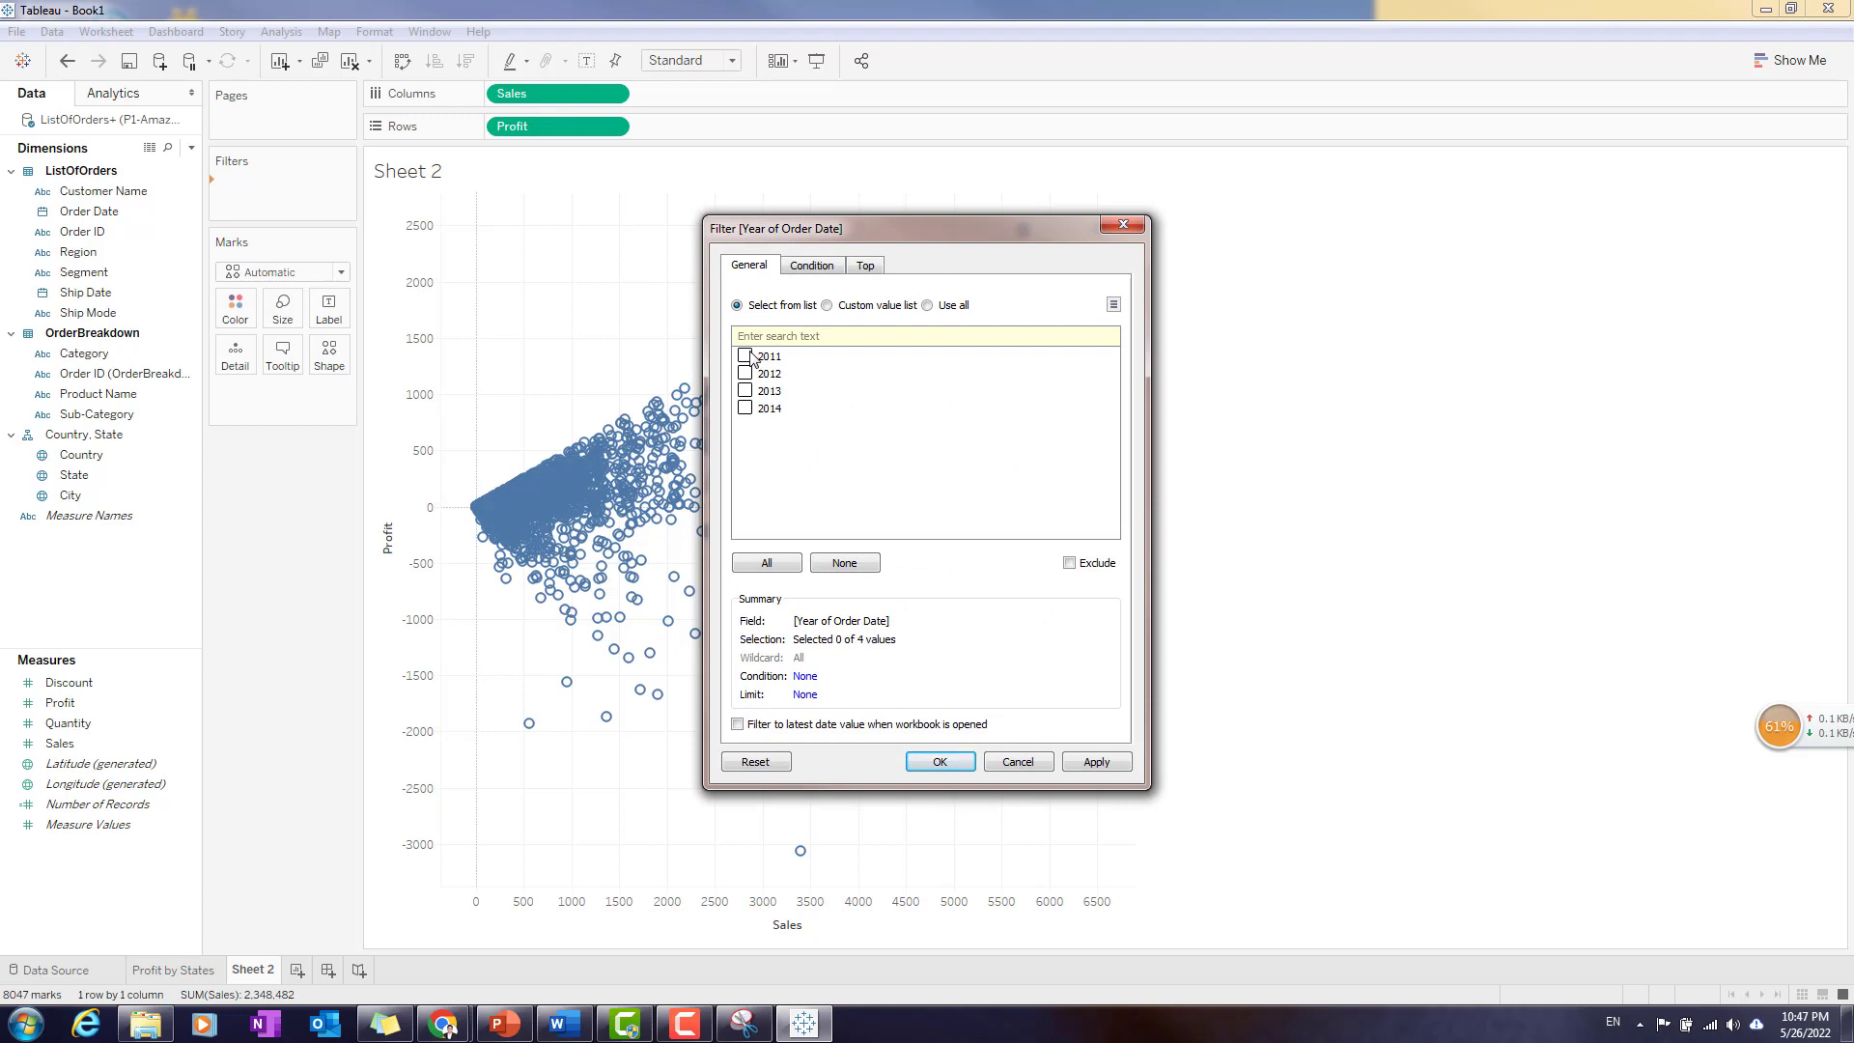
{"action": "left_click", "coordinate": [776, 565]}
{"action": "left_click", "coordinate": [959, 761]}
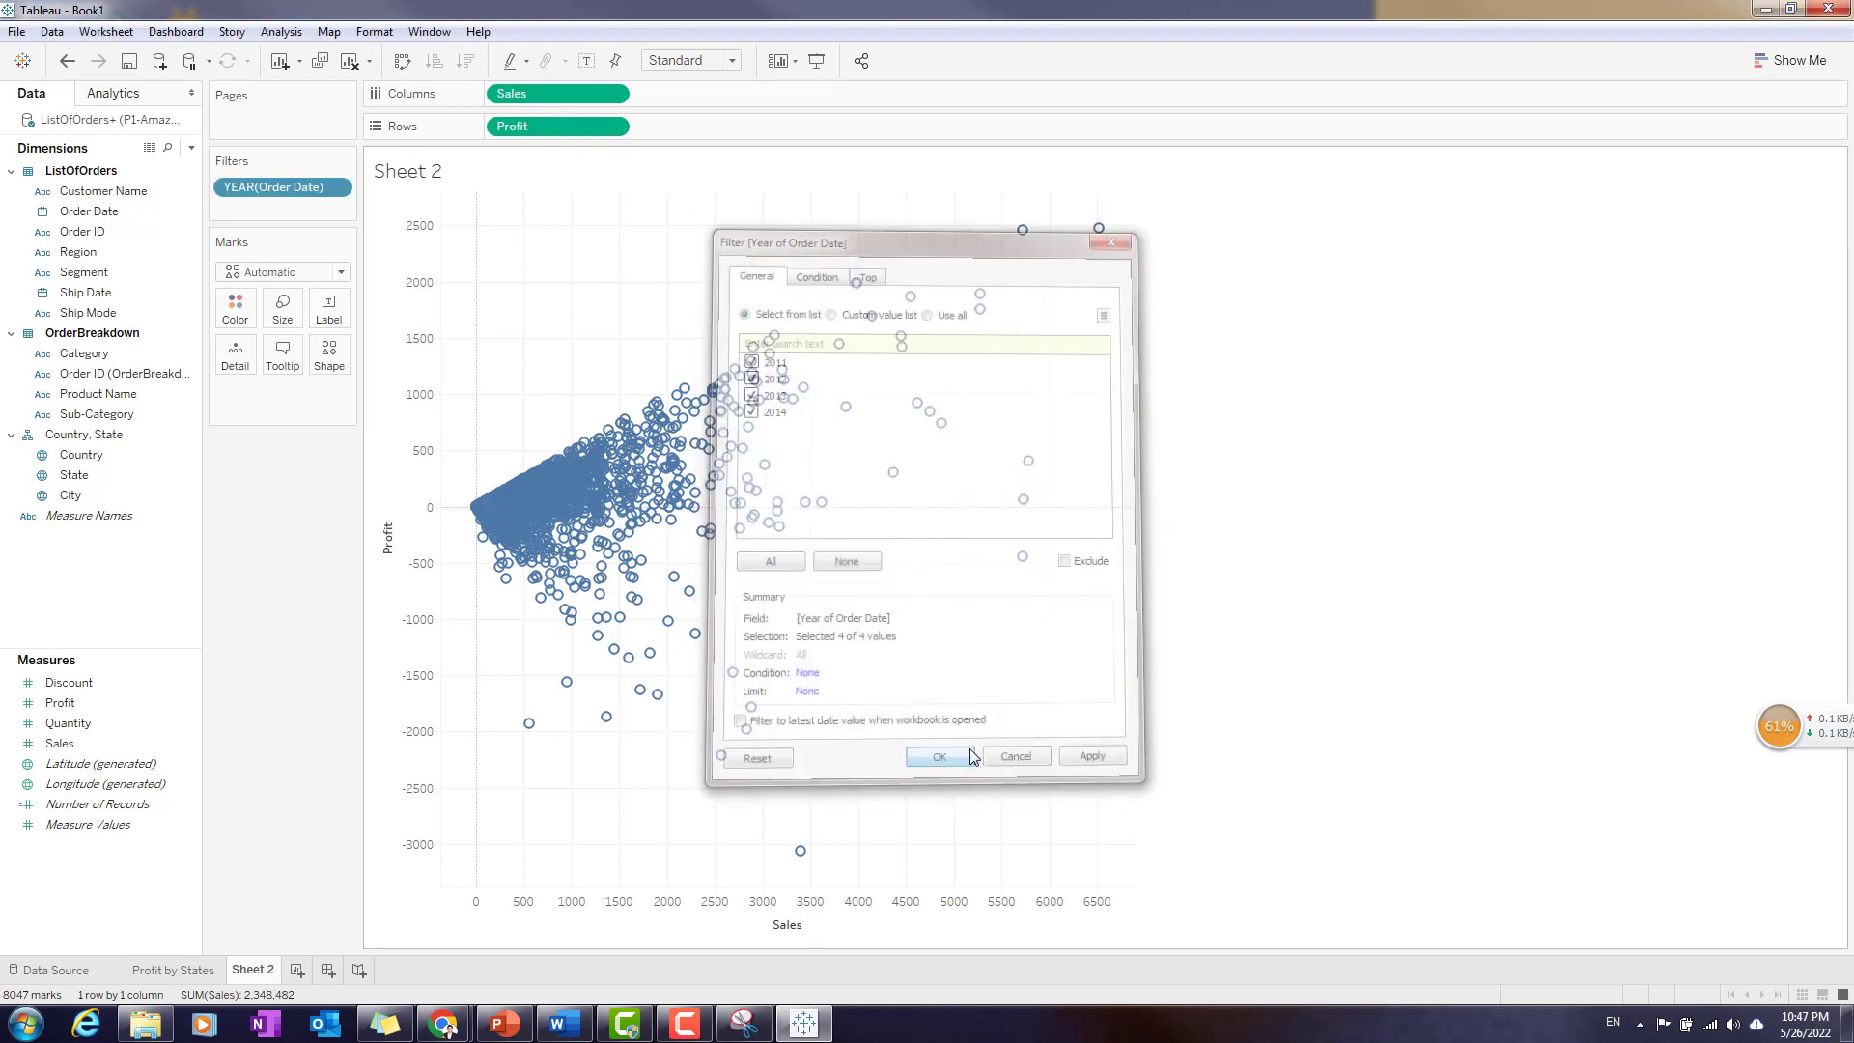
- Show the Order Date year filter and place its card below the Marks card
{"action": "left_click", "coordinate": [338, 188]}
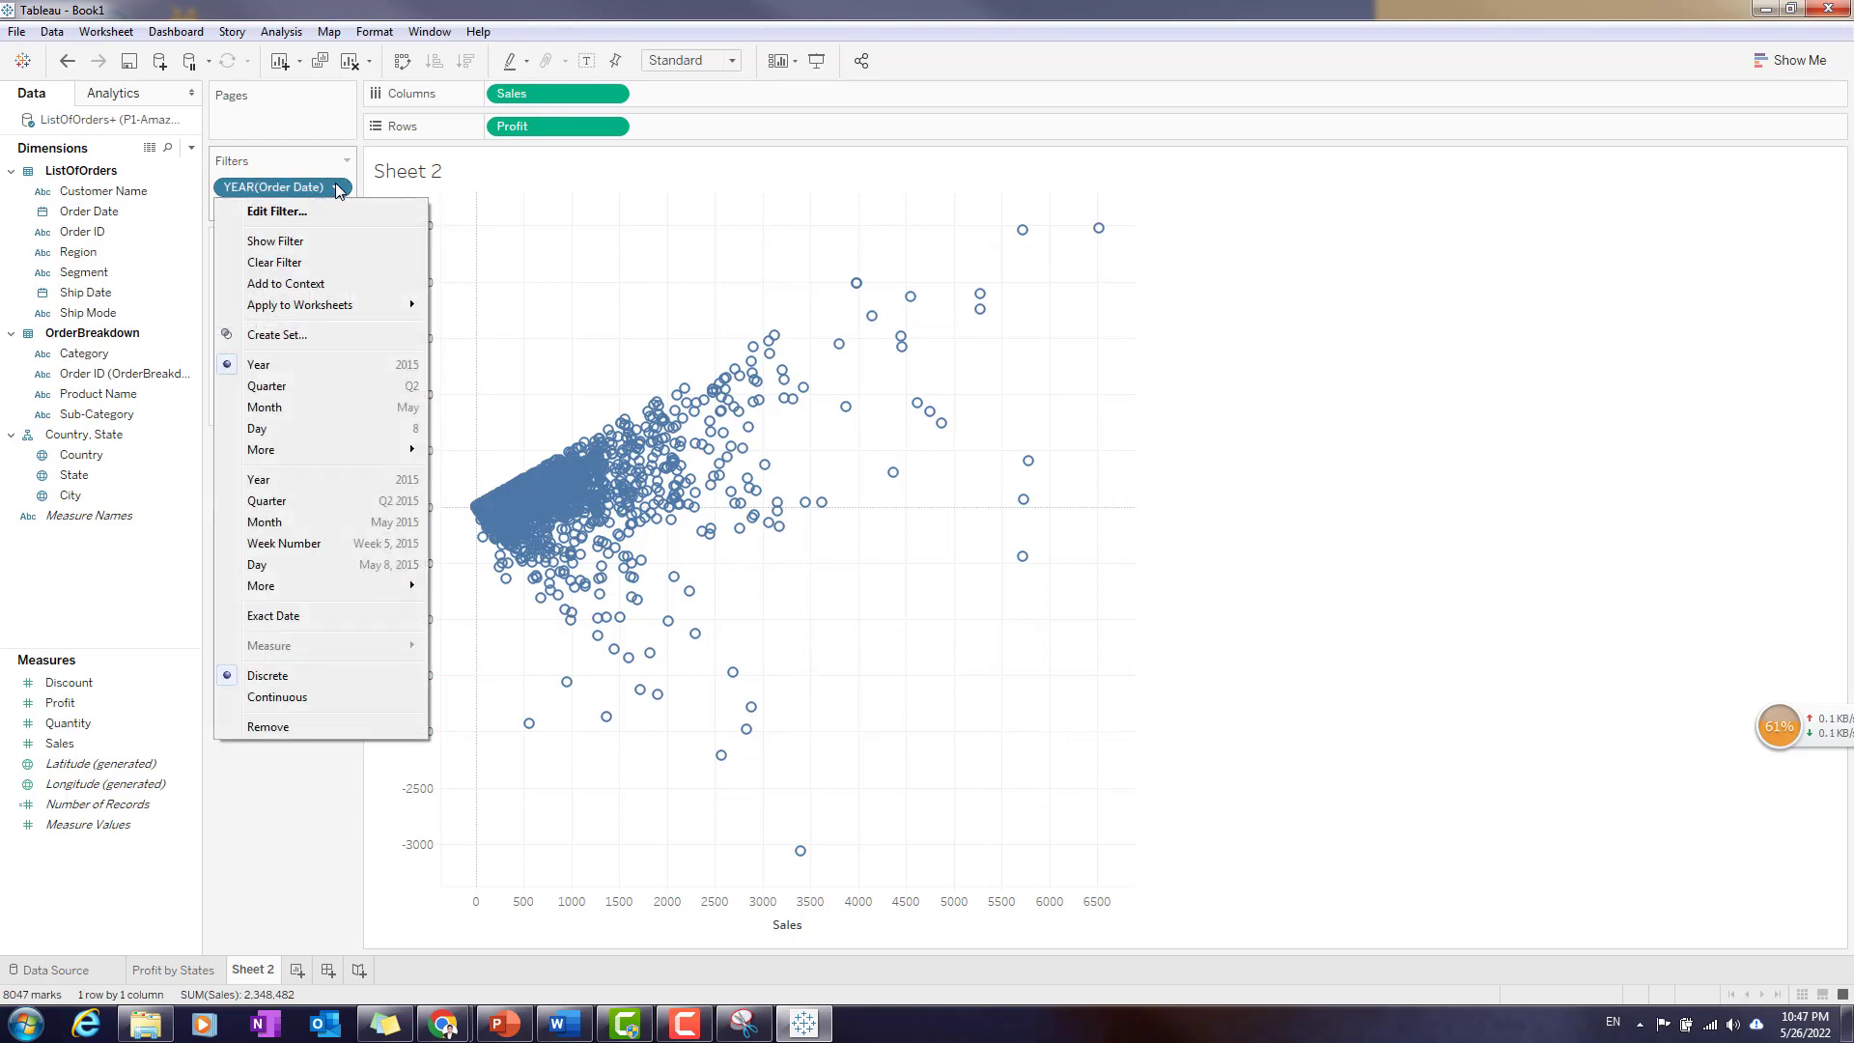
{"action": "left_click", "coordinate": [329, 241]}
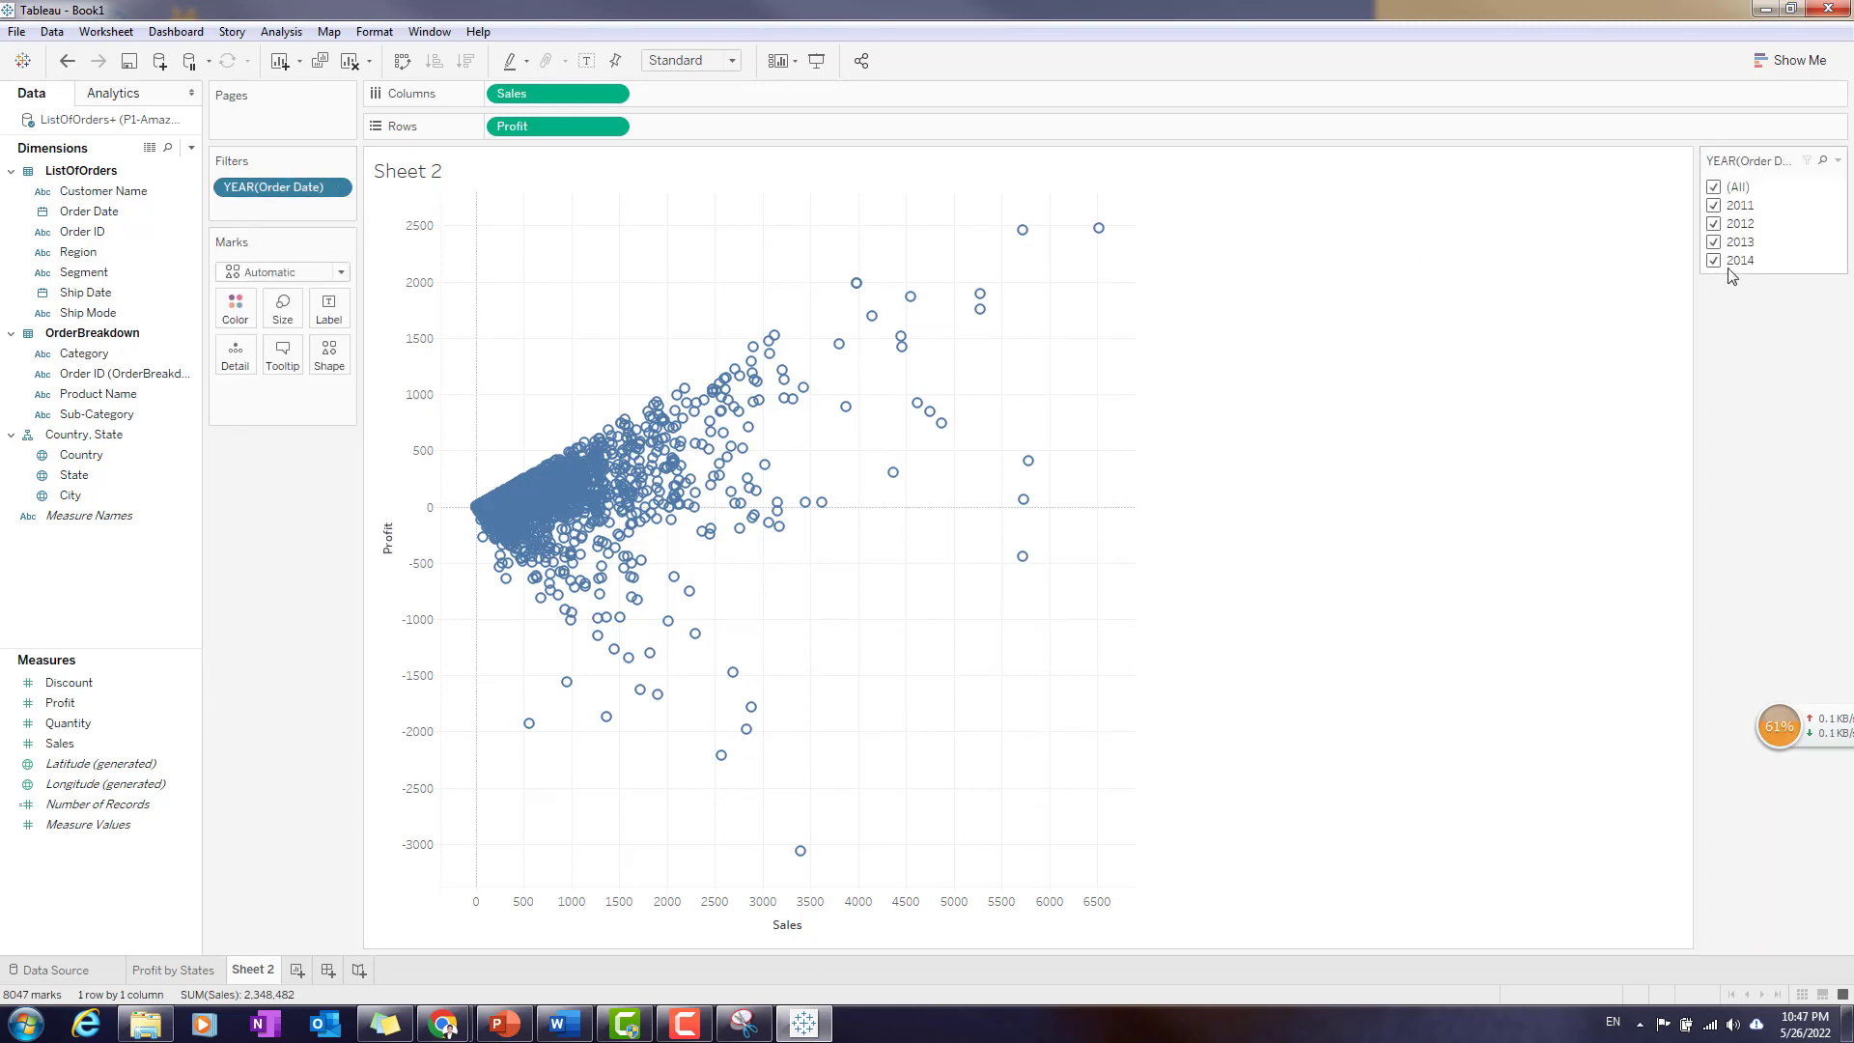
{"action": "left_click_drag", "start_coordinate": [690, 348], "coordinate": [241, 460]}
- Clear all years in the Order Date filter and re-select 2011, 2012, 2014 and 2013
{"action": "left_click", "coordinate": [224, 473]}
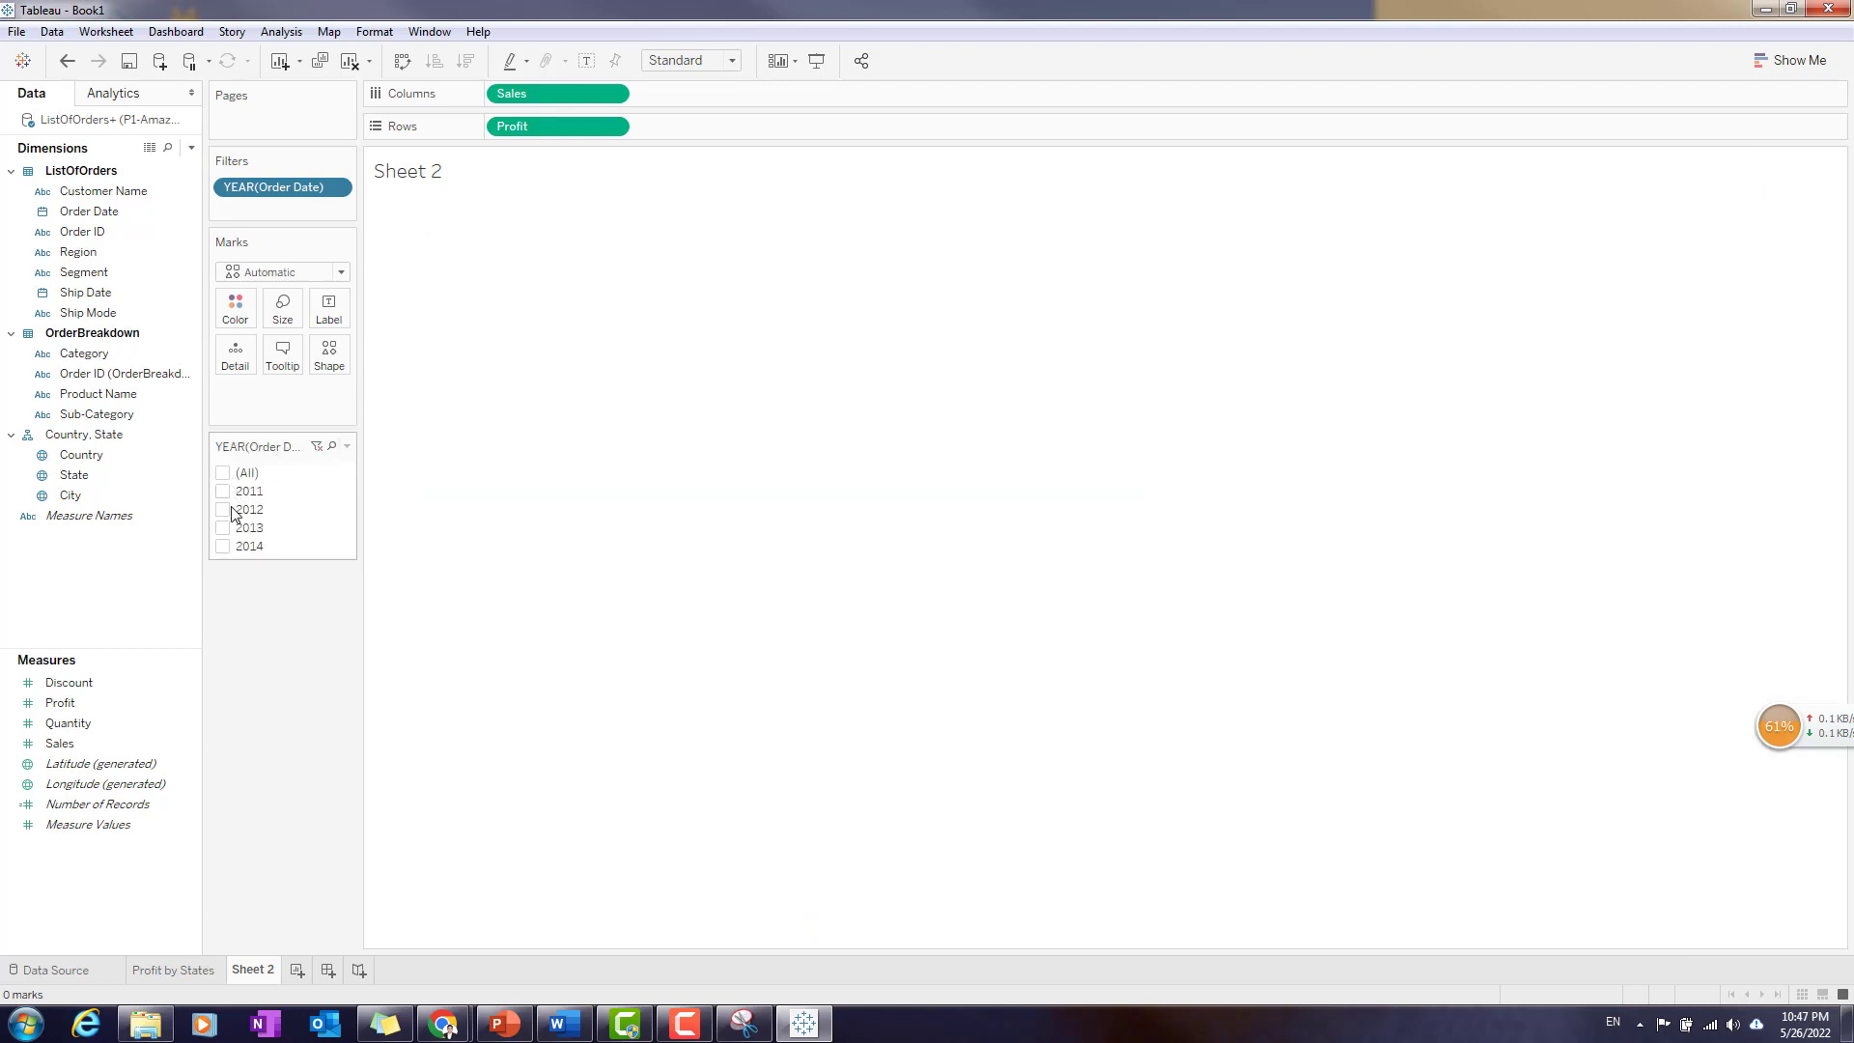
{"action": "left_click", "coordinate": [223, 491]}
{"action": "left_click", "coordinate": [223, 509]}
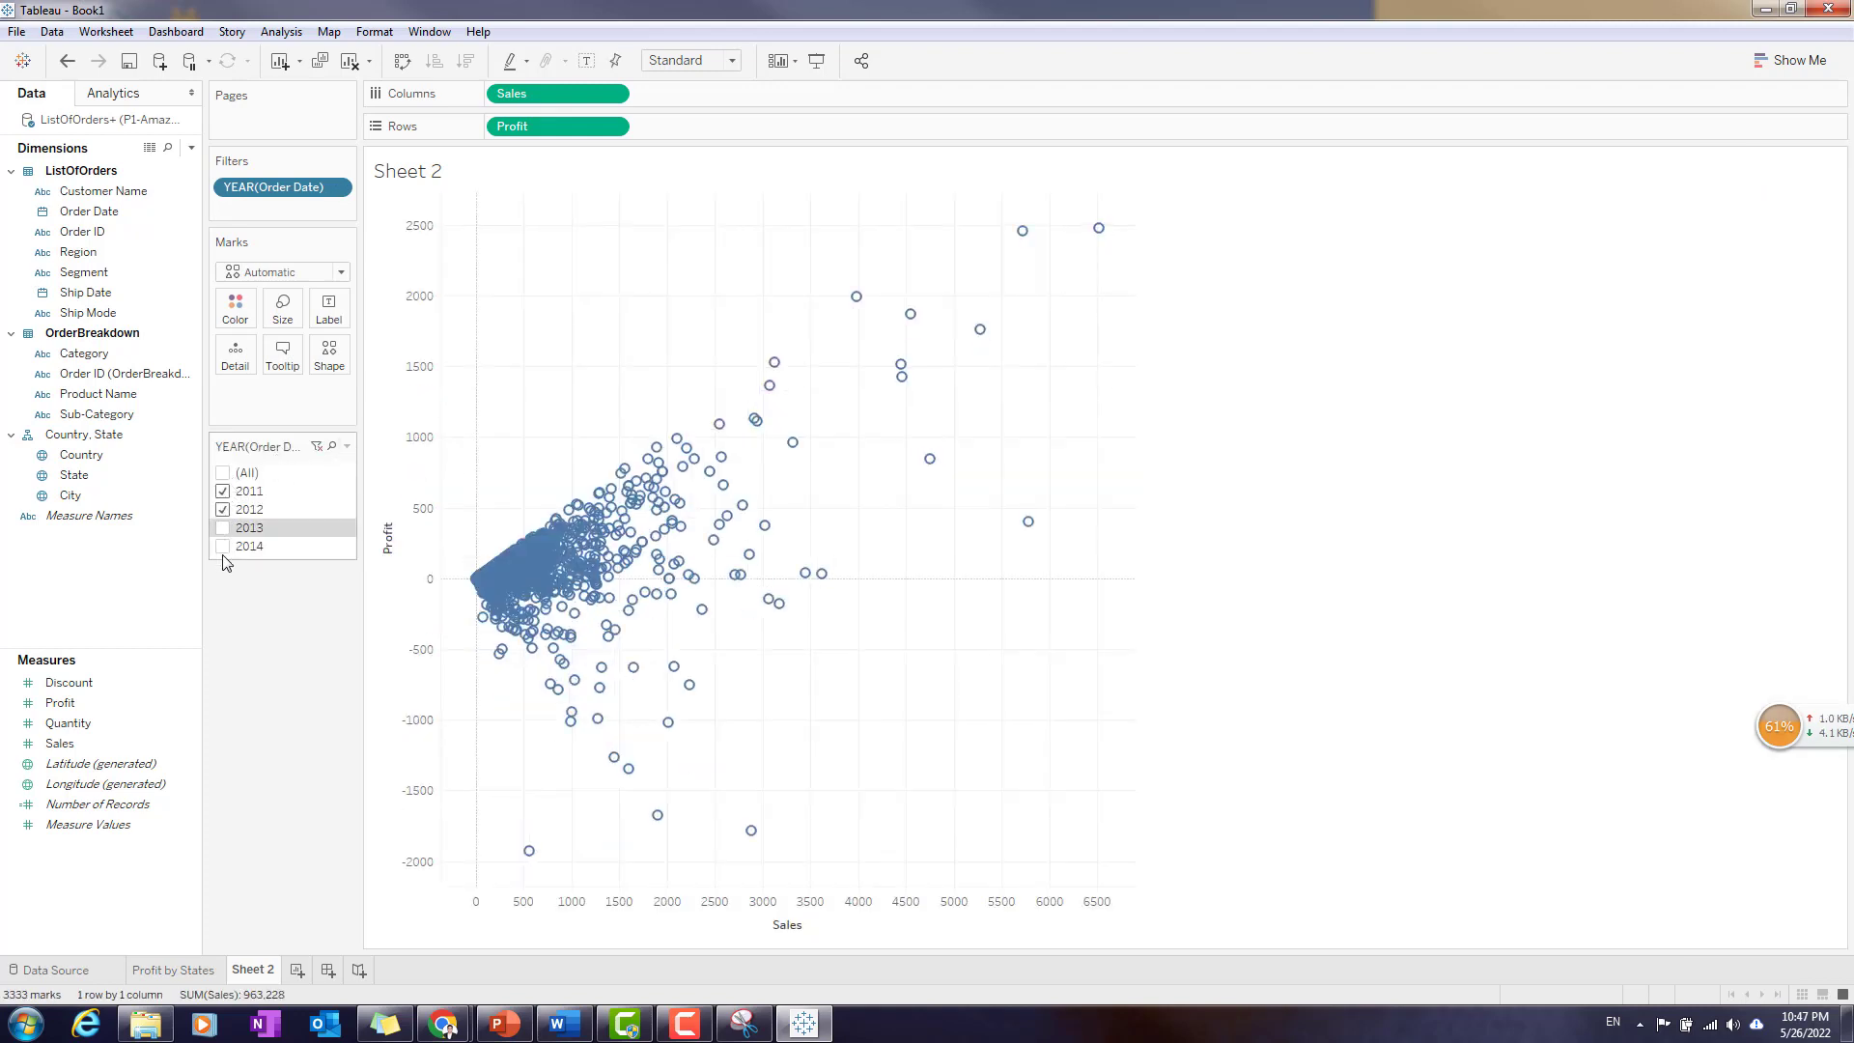
{"action": "left_click", "coordinate": [223, 546]}
{"action": "left_click", "coordinate": [225, 528]}
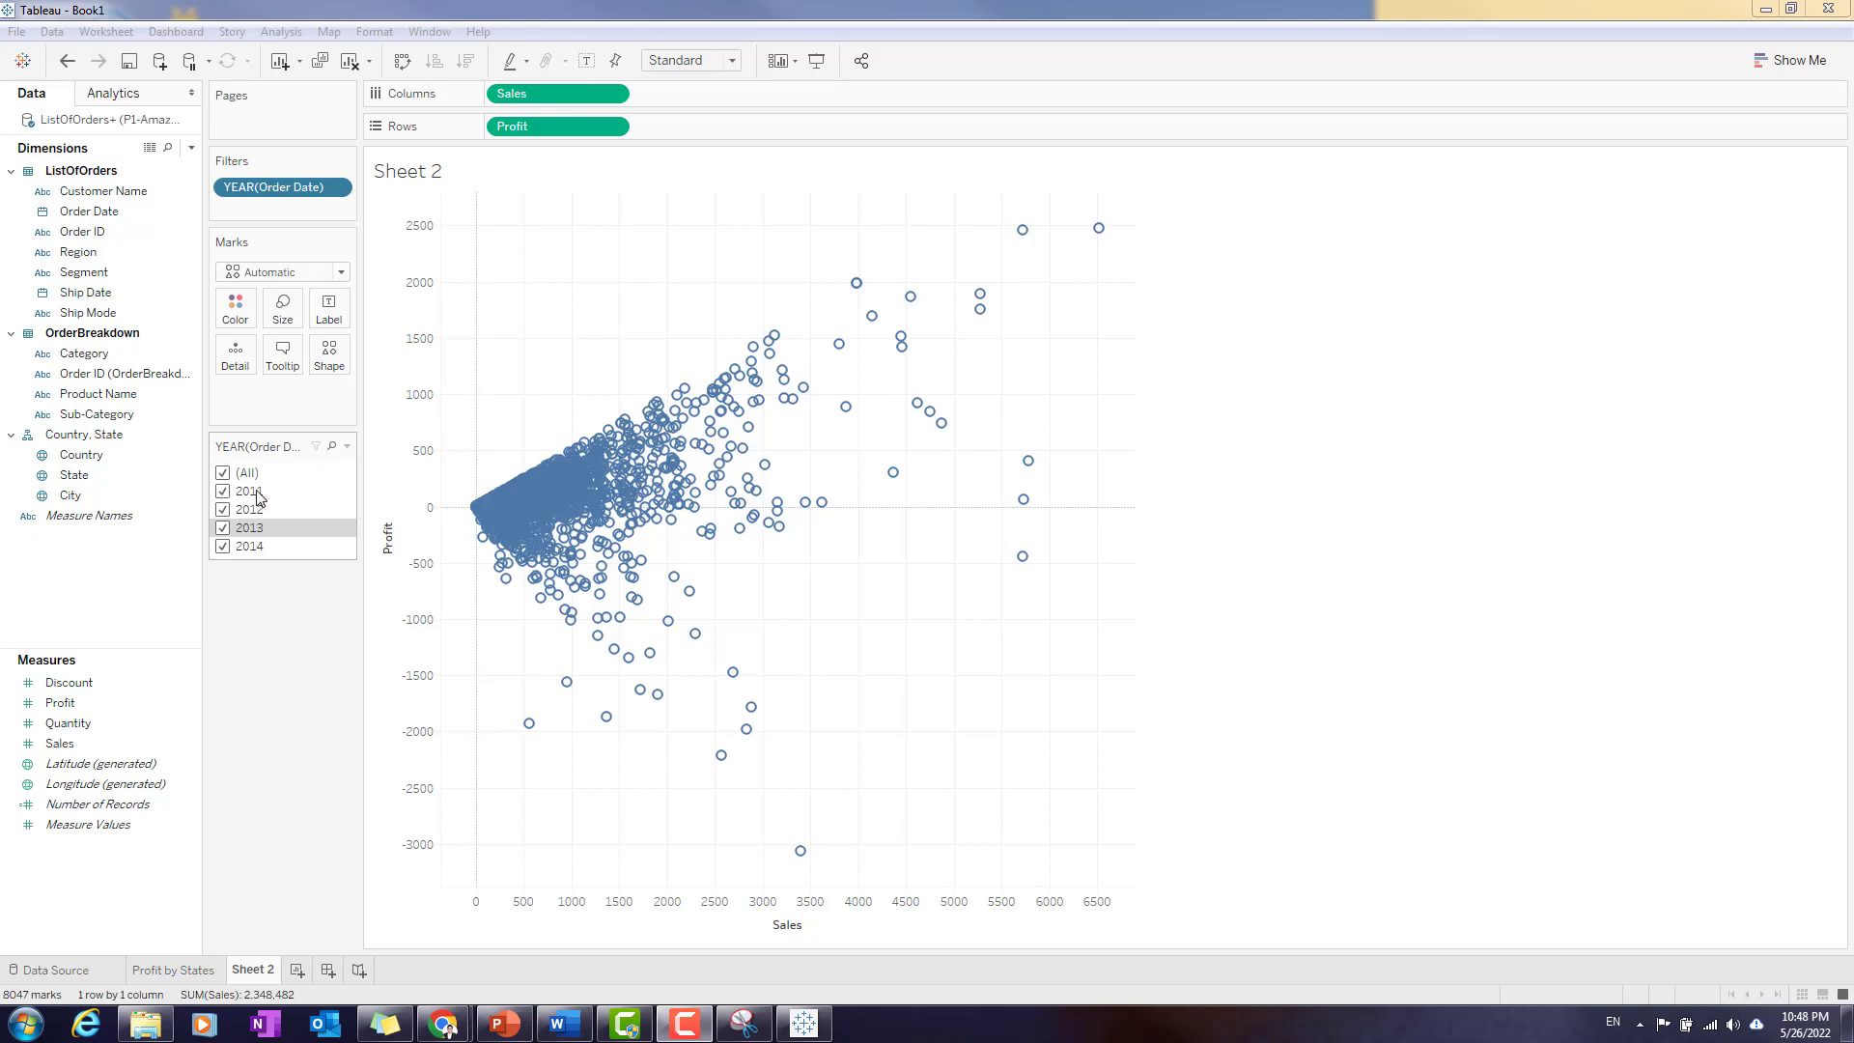
- Change the Order Date year filter to a single-value slider and step it through 2012 and 2013 to 2014
{"action": "left_click", "coordinate": [346, 446]}
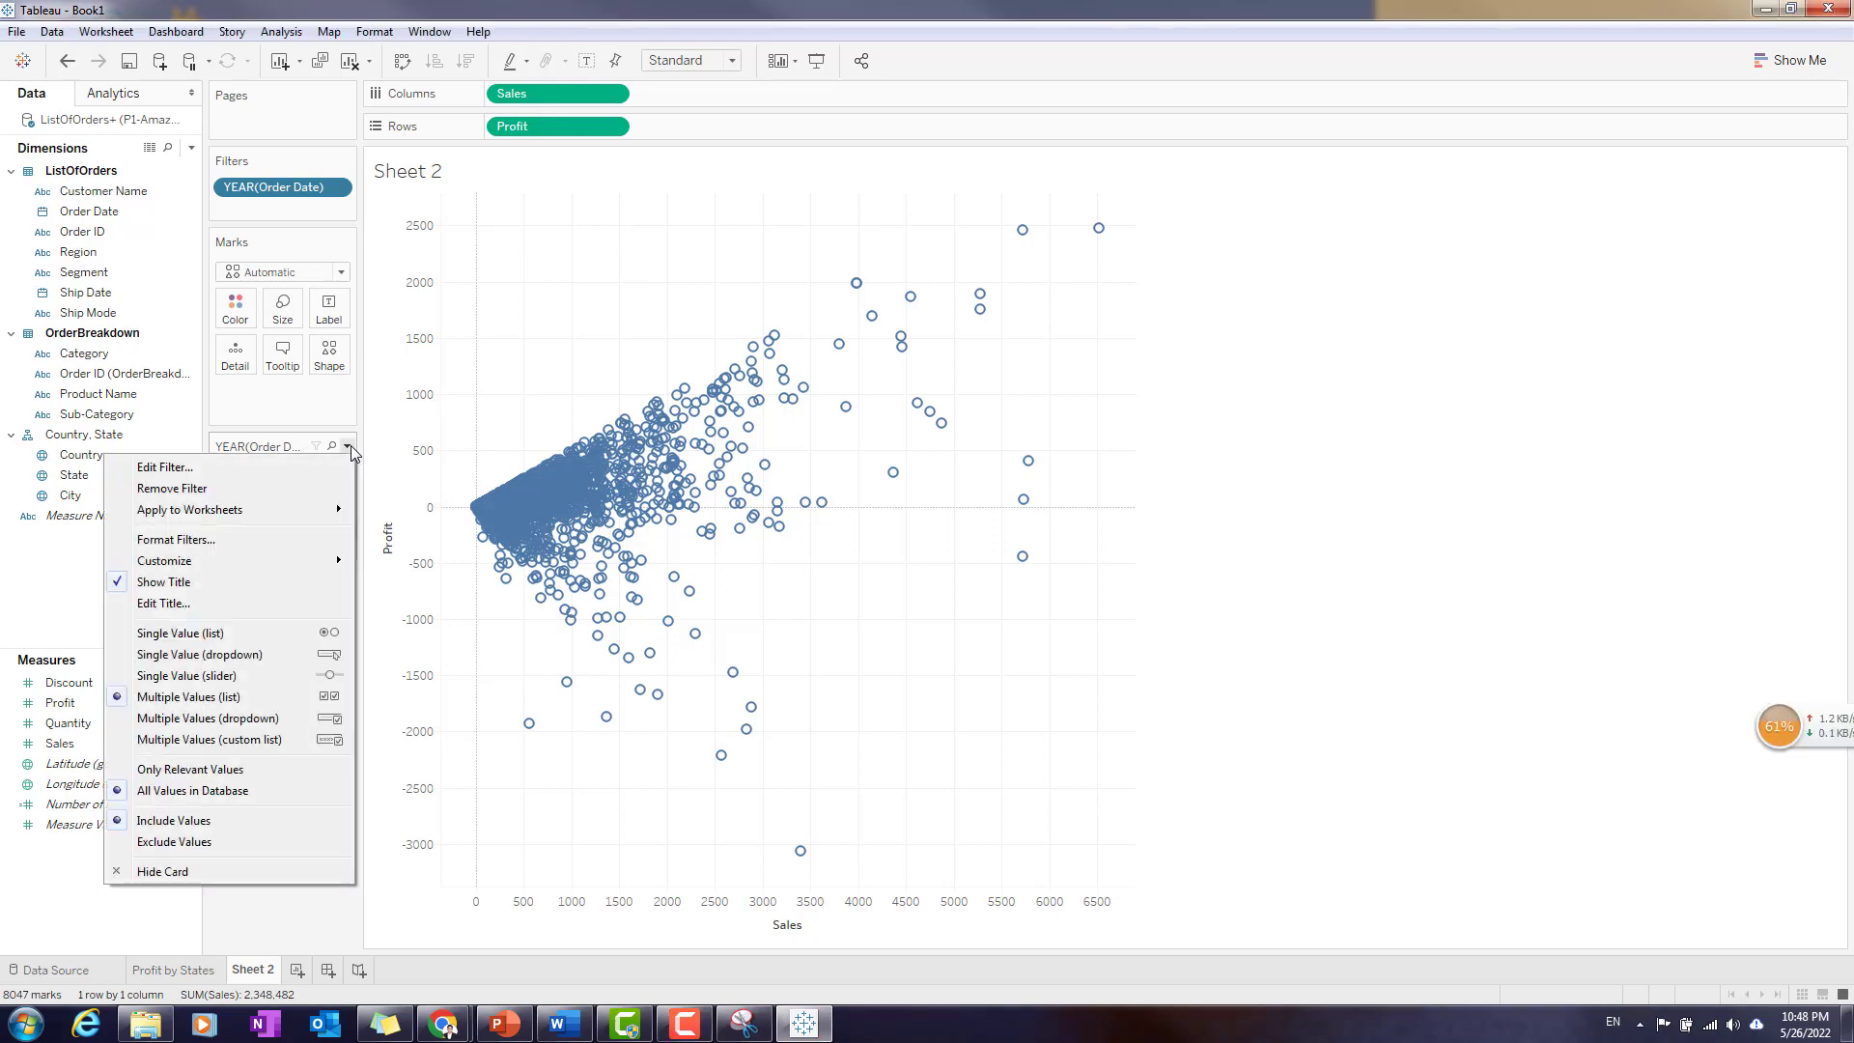
{"action": "left_click", "coordinate": [200, 677]}
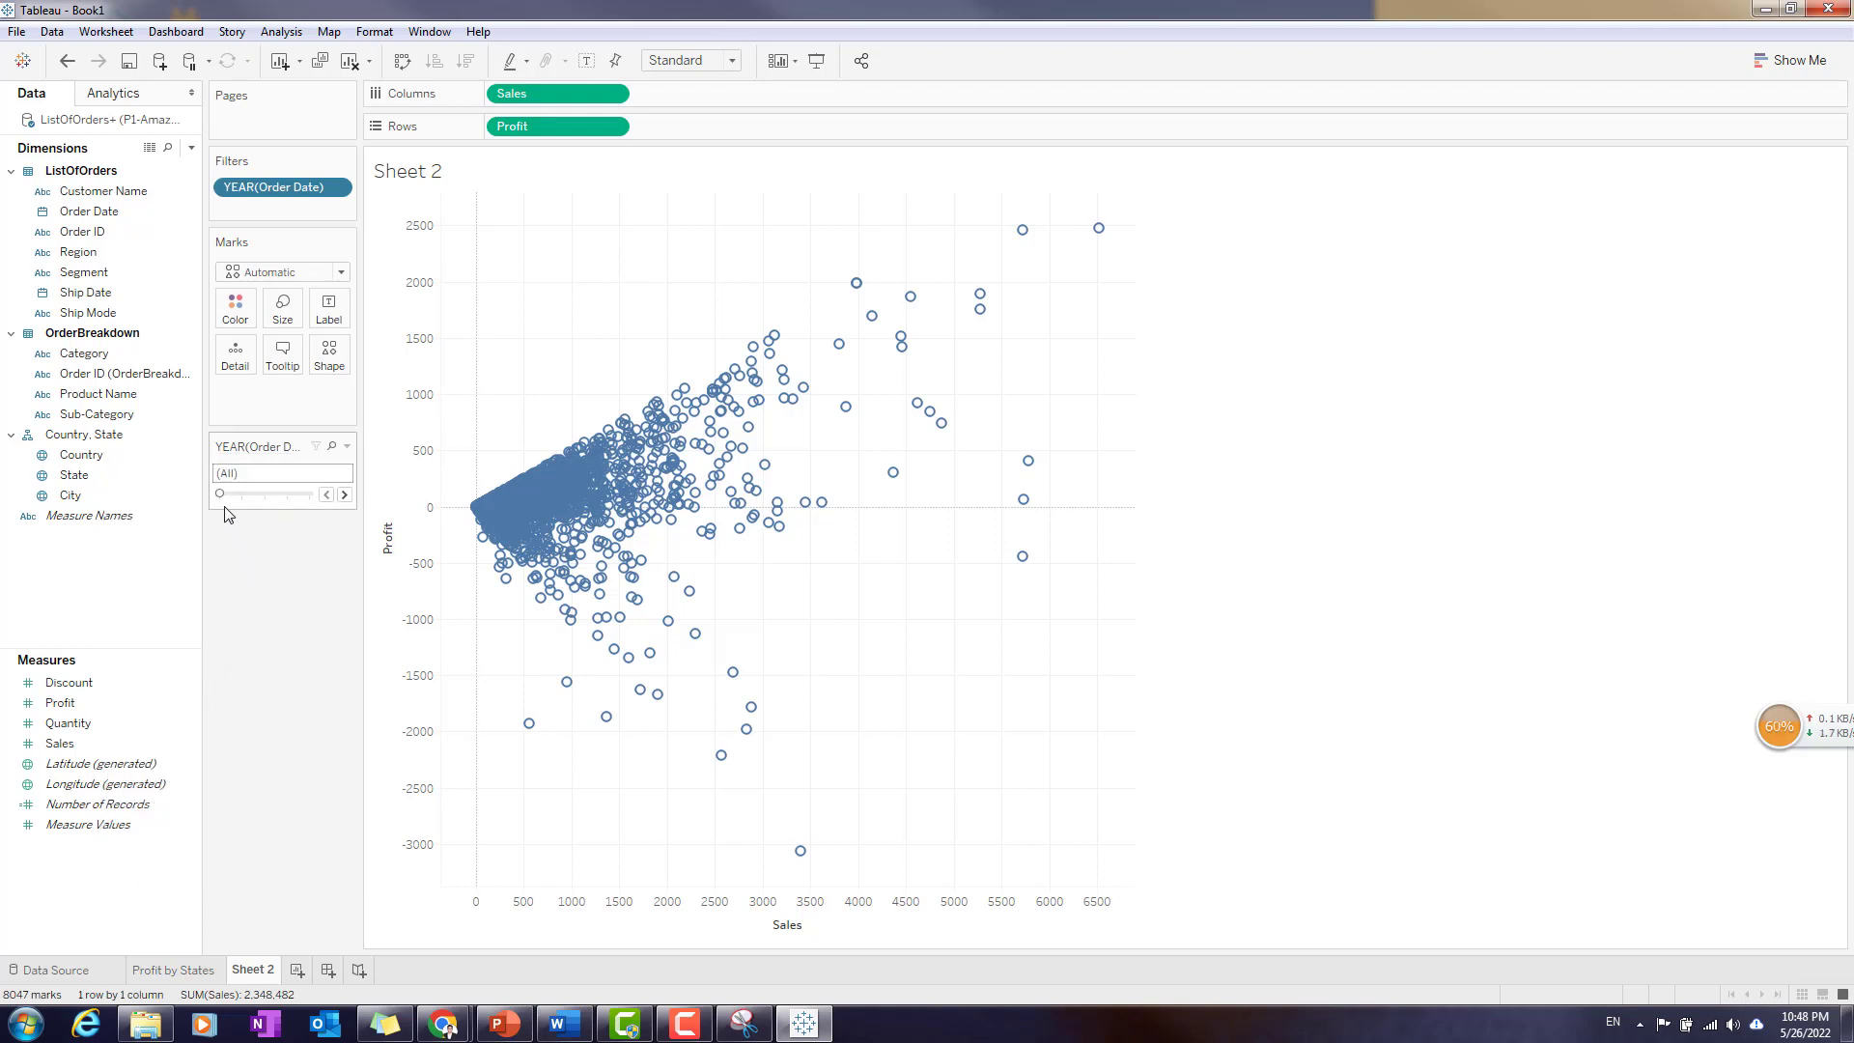
{"action": "left_click_drag", "start_coordinate": [224, 496], "coordinate": [242, 496]}
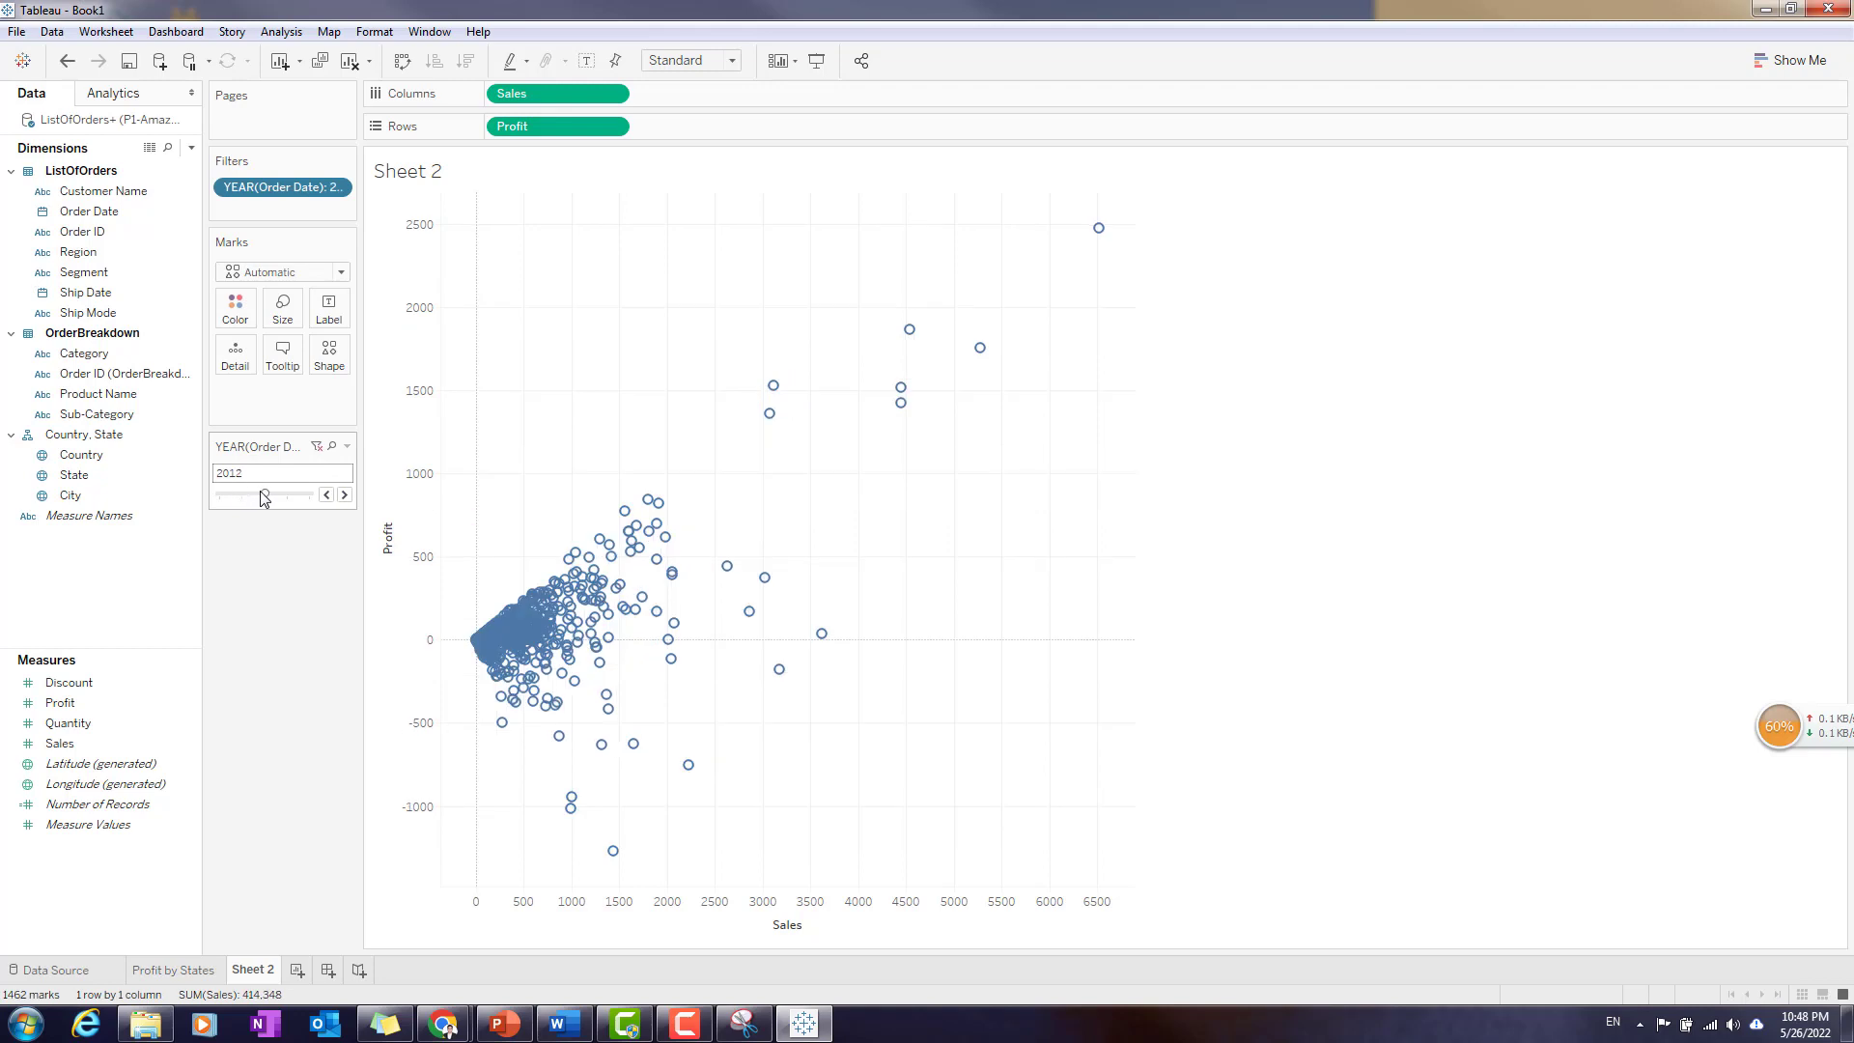
{"action": "mouse_move", "coordinate": [263, 494]}
{"action": "left_mouse_down"}
{"action": "mouse_move", "coordinate": [242, 493]}
{"action": "mouse_move", "coordinate": [266, 502]}
{"action": "left_mouse_up"}
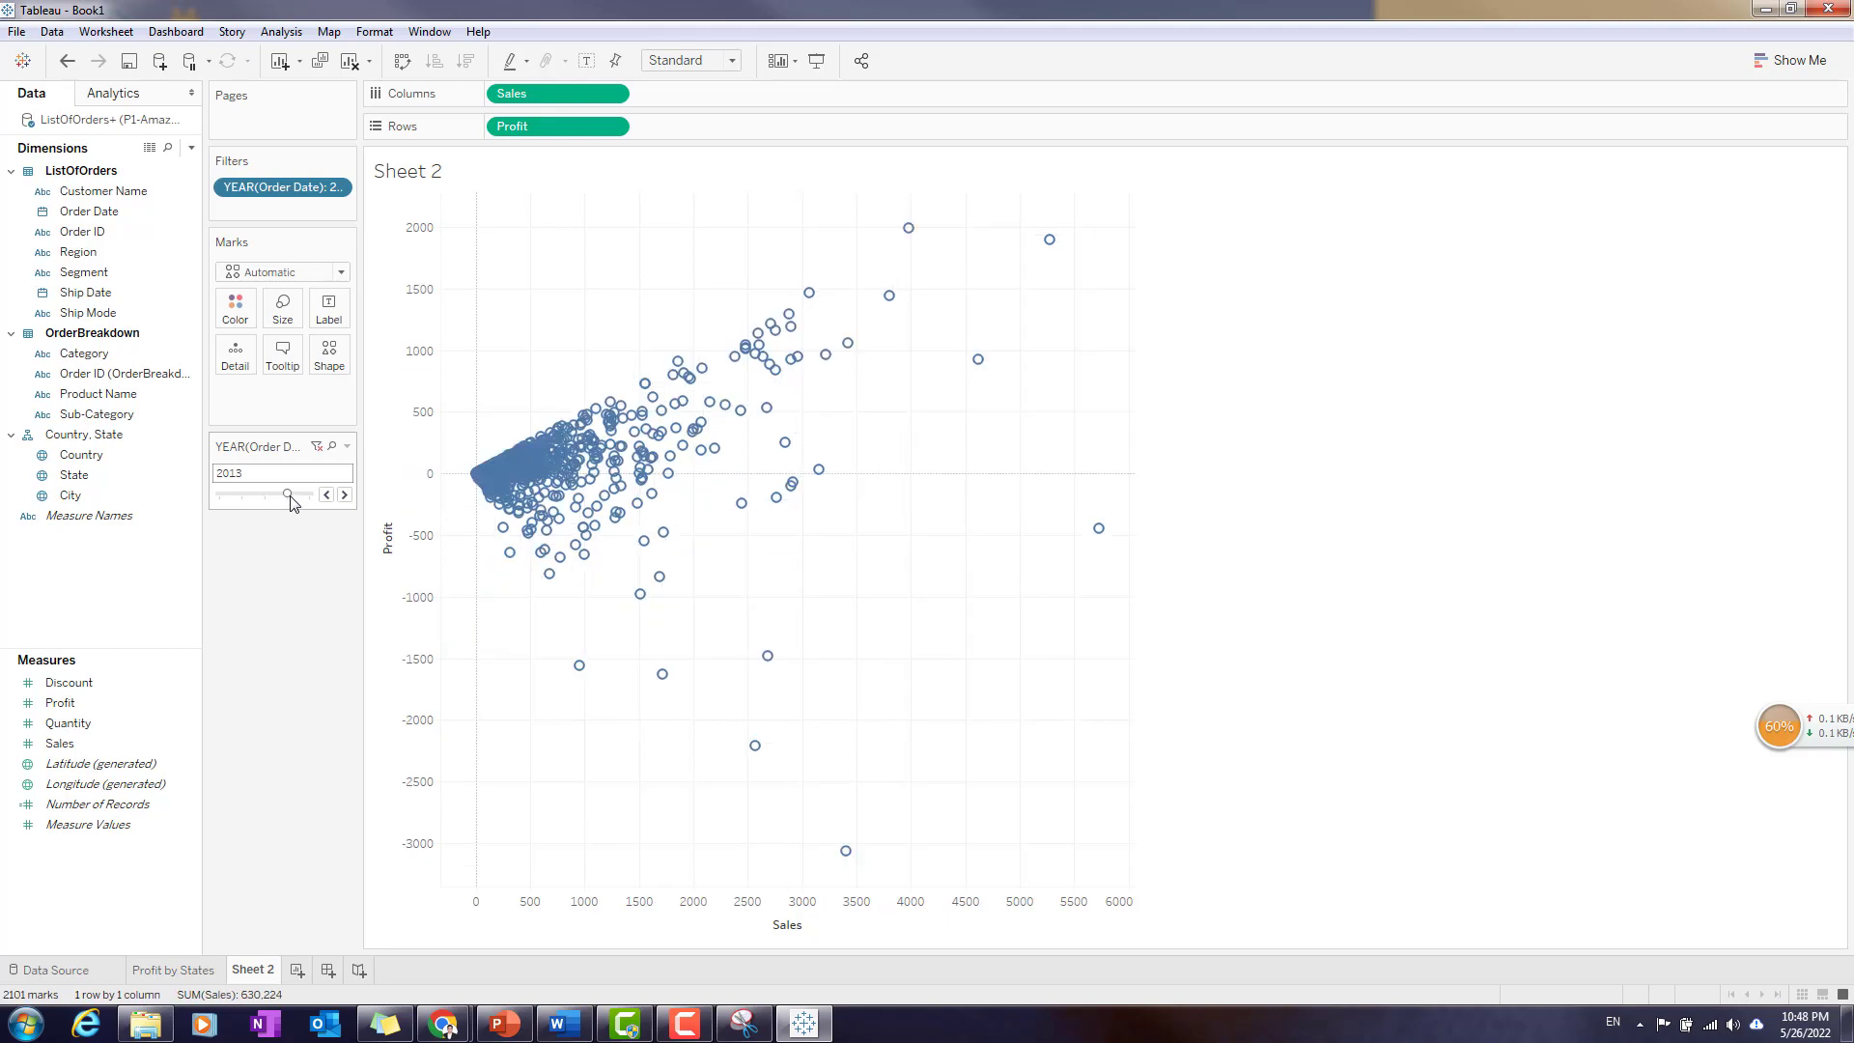
{"action": "left_click_drag", "start_coordinate": [289, 495], "coordinate": [310, 493]}
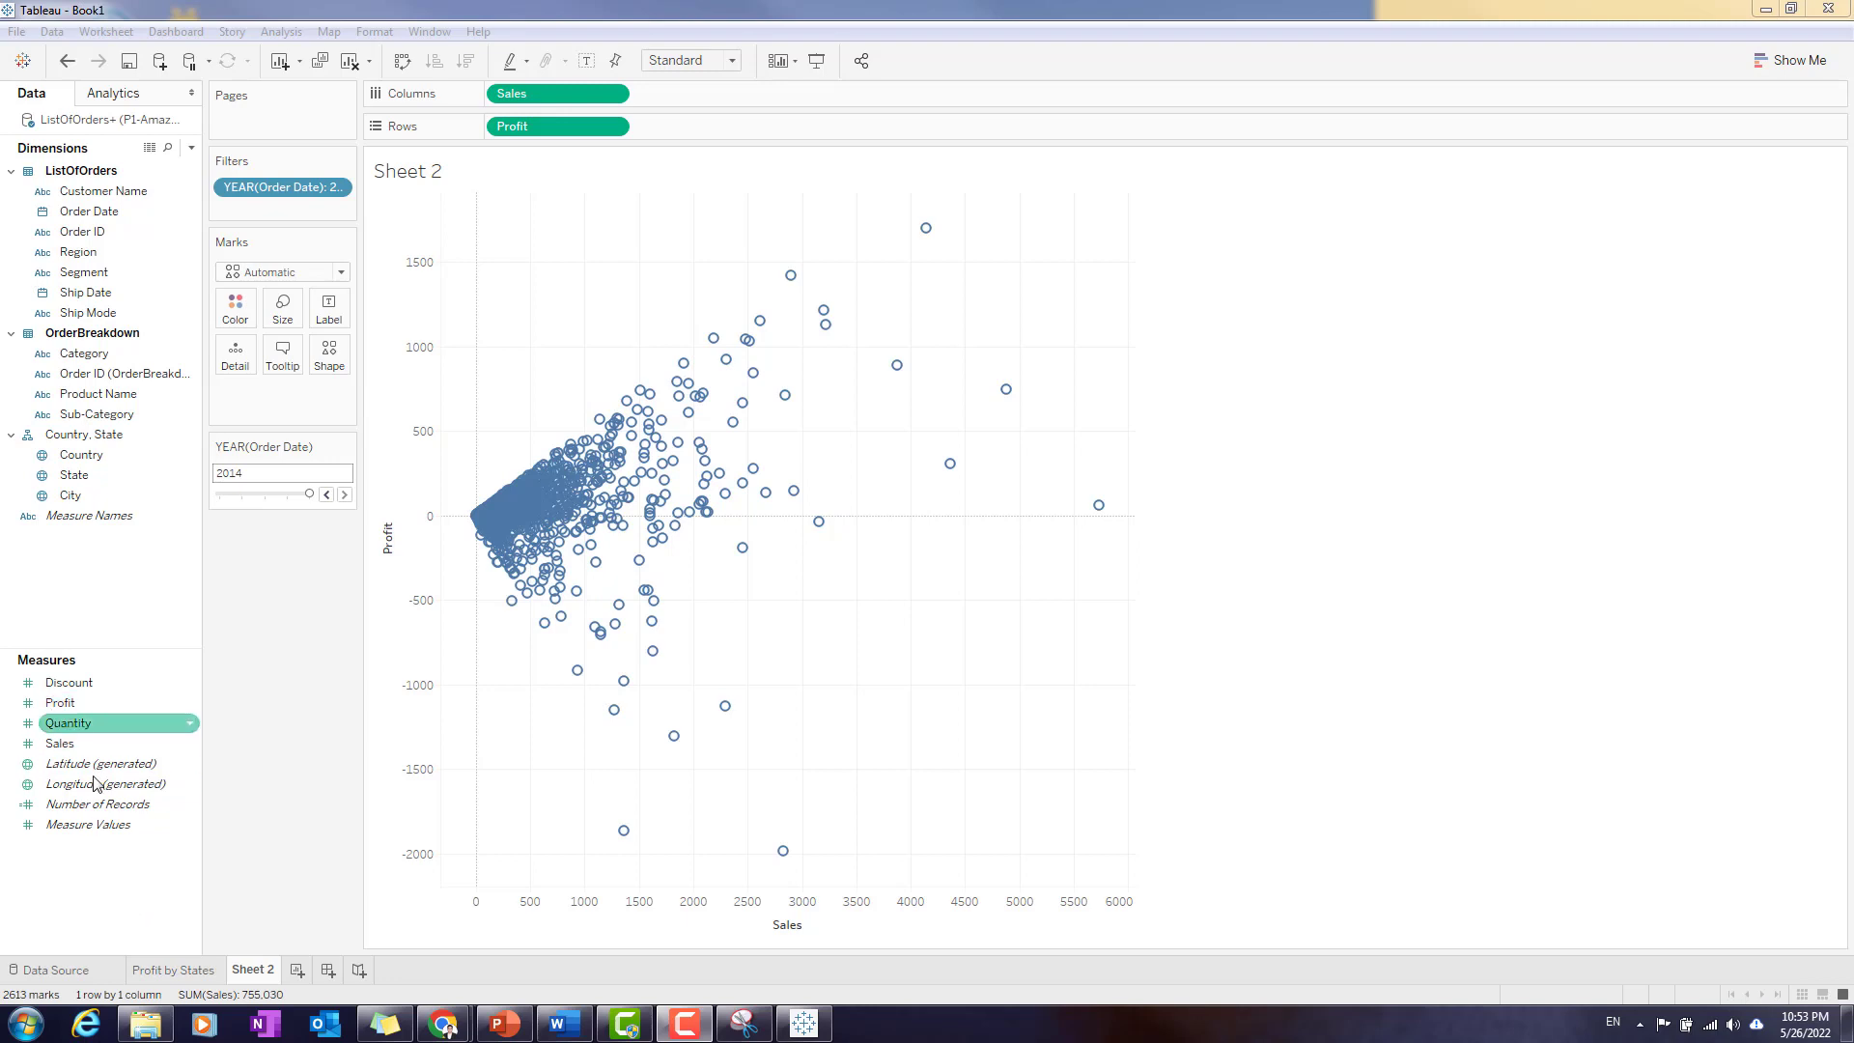
- Create a calculated field named Profit Margin
{"action": "right_click", "coordinate": [84, 874]}
{"action": "left_click", "coordinate": [179, 662]}
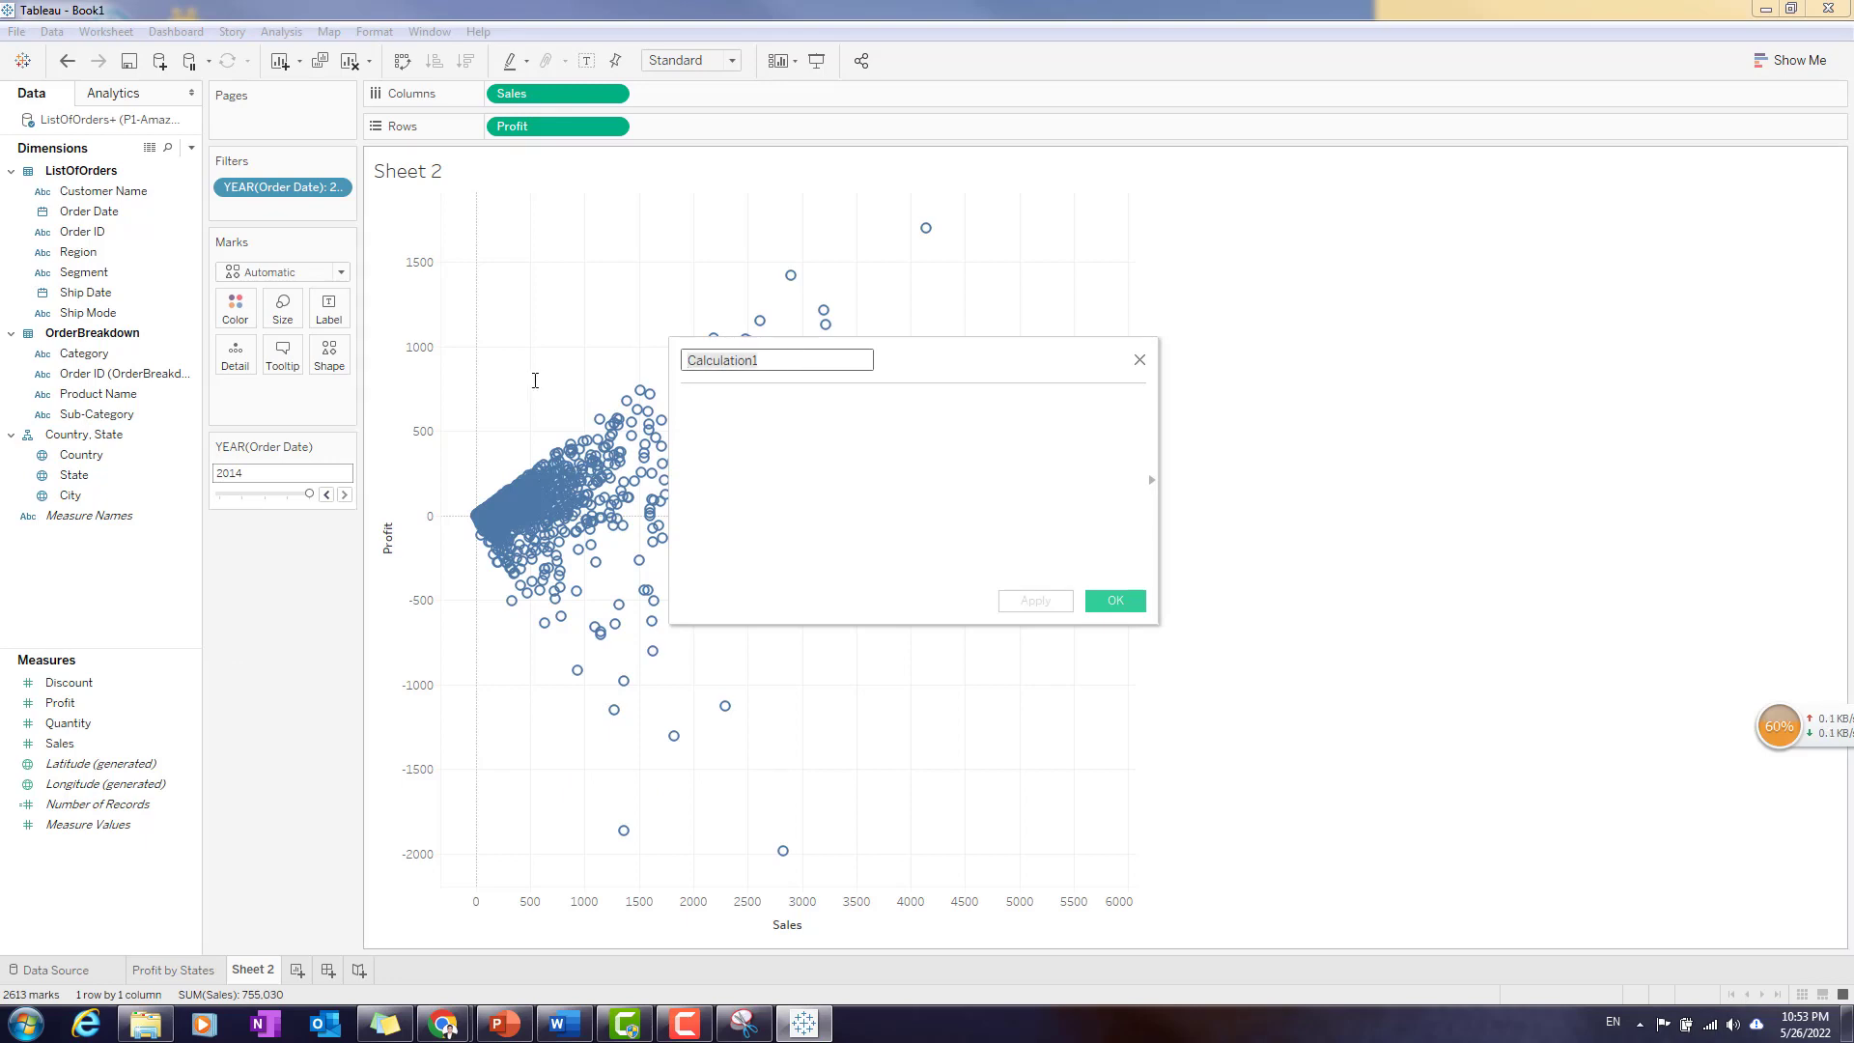
{"action": "type", "text": "Profit Margin"}
- Define the Profit Margin calculation as SUM([Profit])/SUM([Sales]) and save the field
{"action": "left_click", "coordinate": [716, 428]}
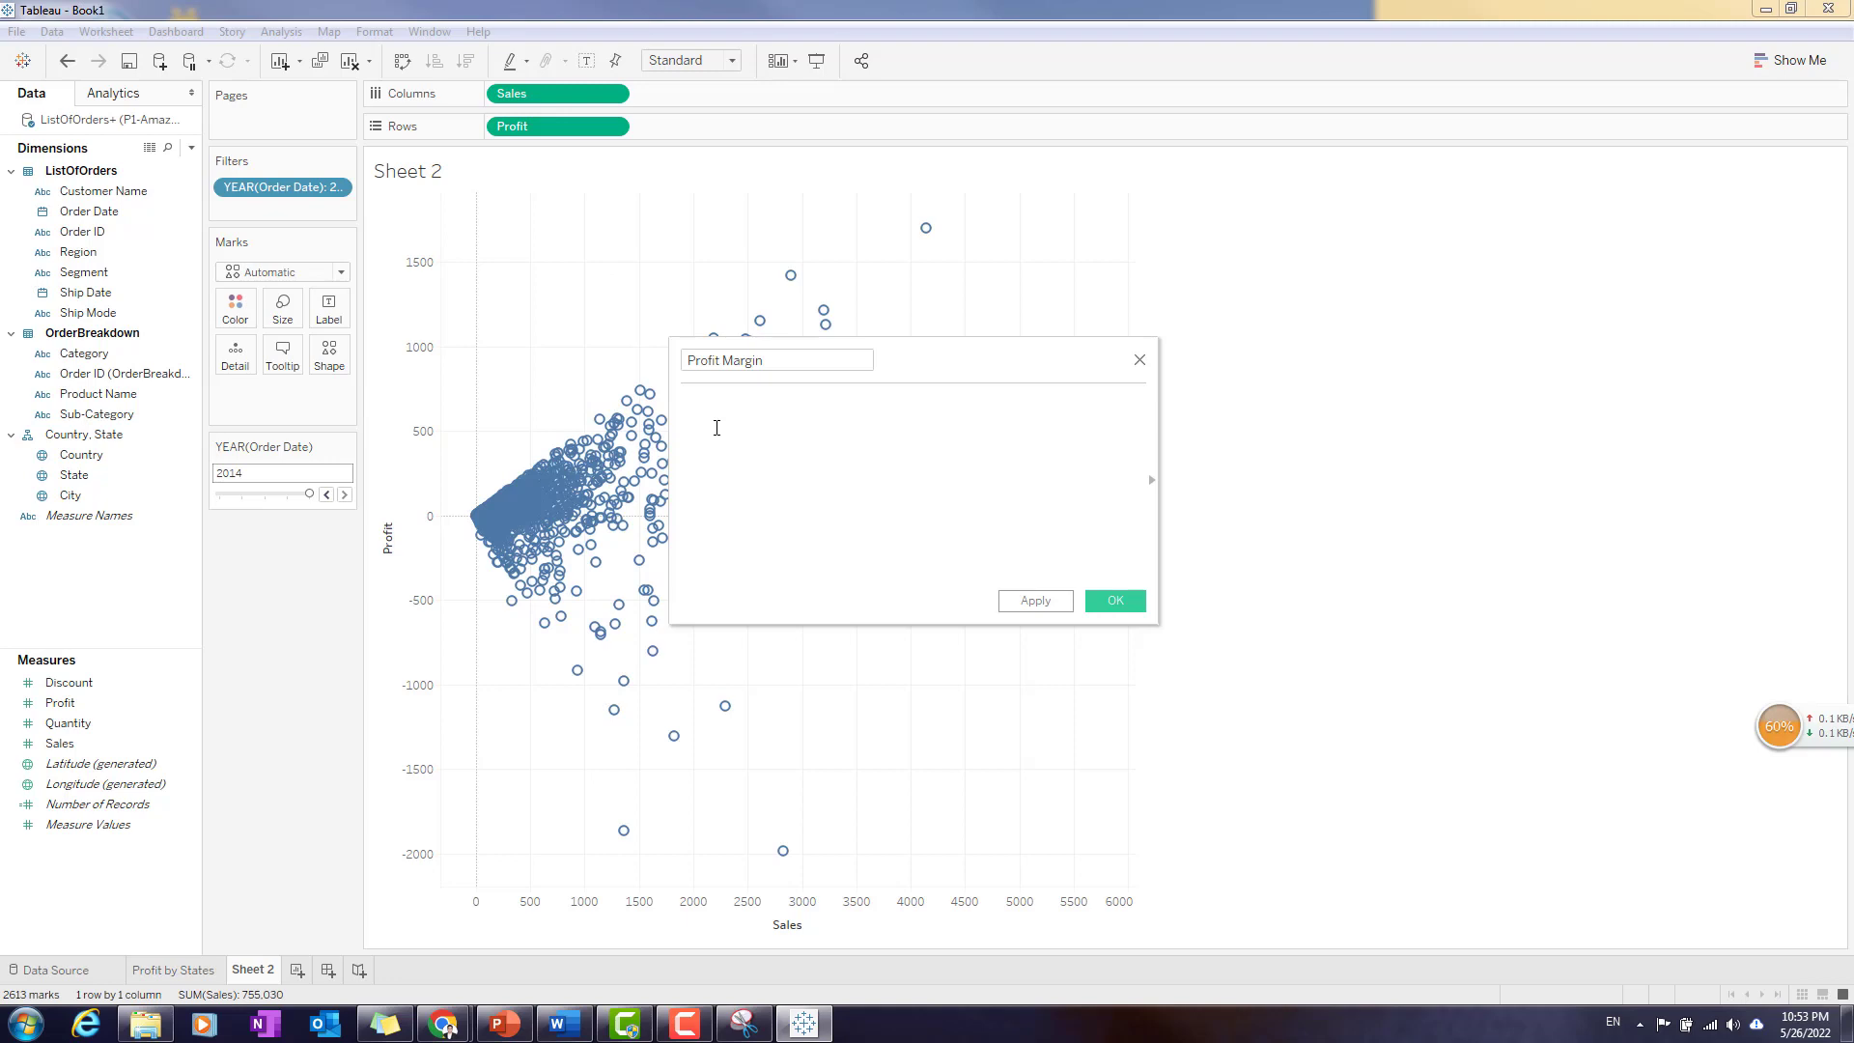
{"action": "type", "text": "sum("}
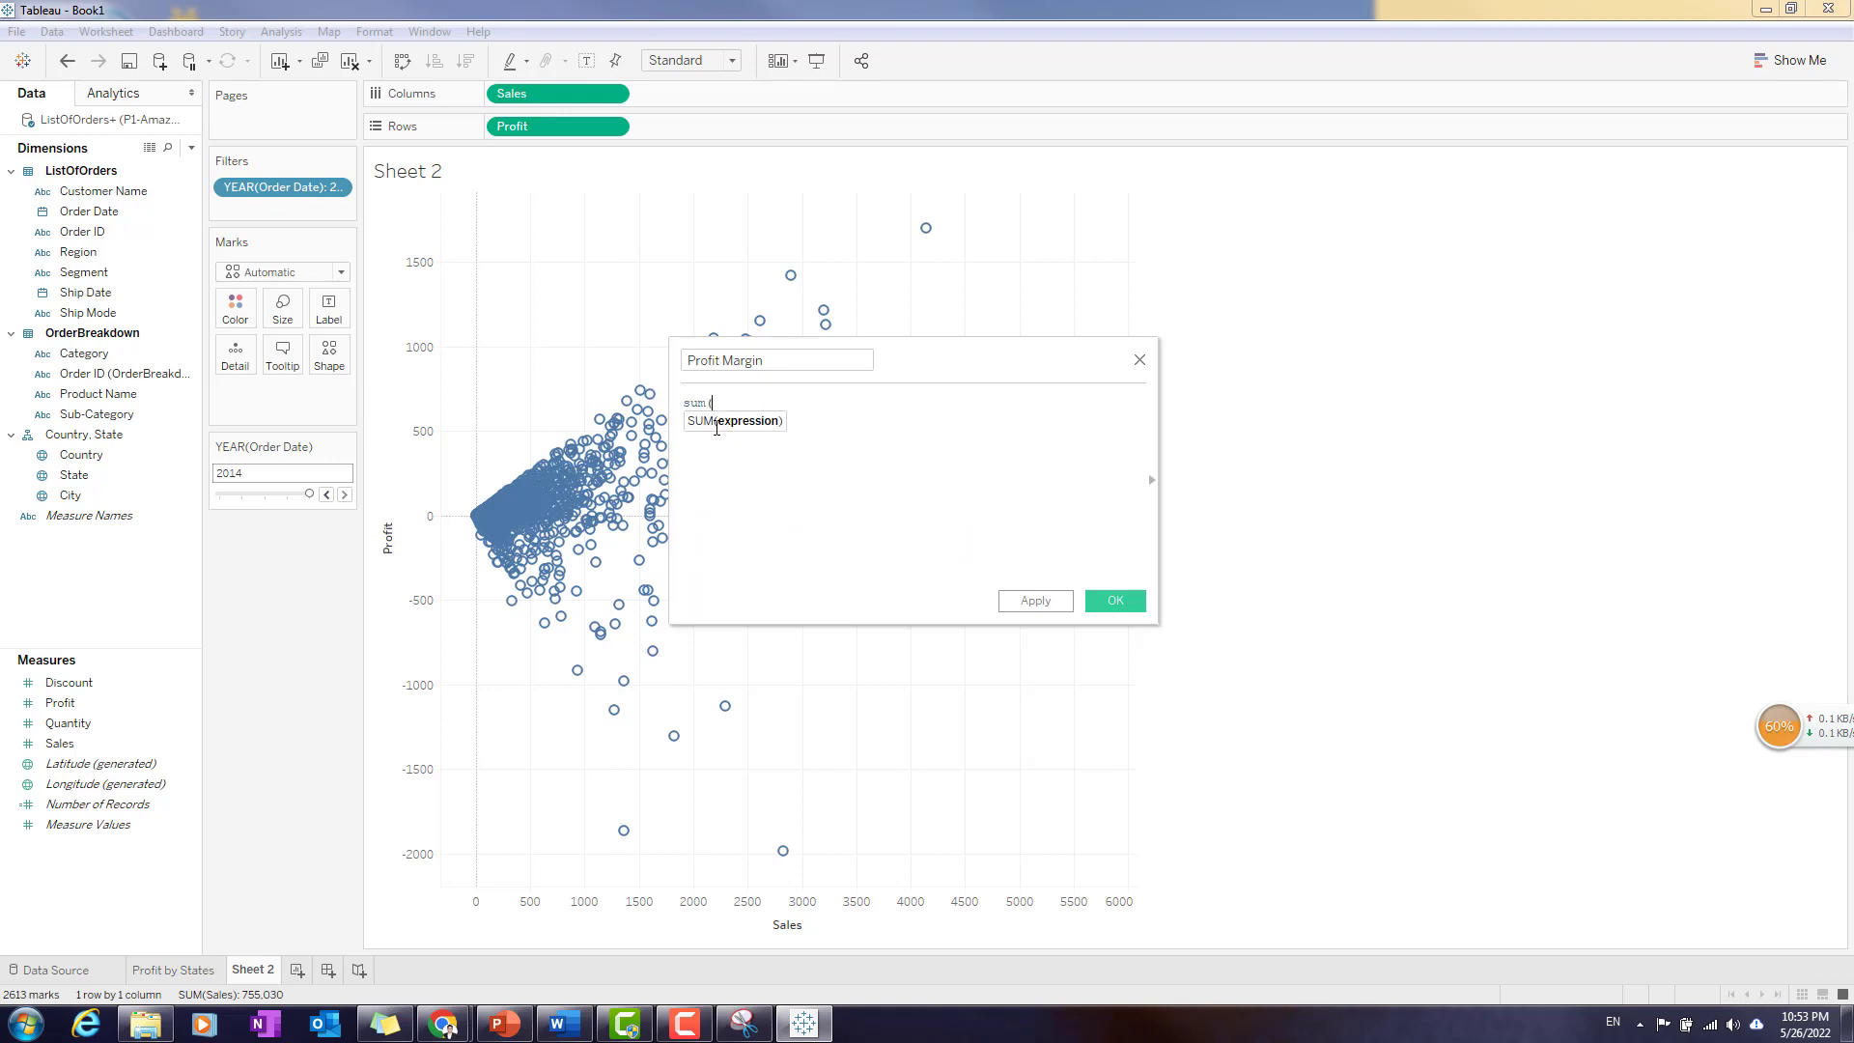
{"action": "key", "text": "BackSpace"}
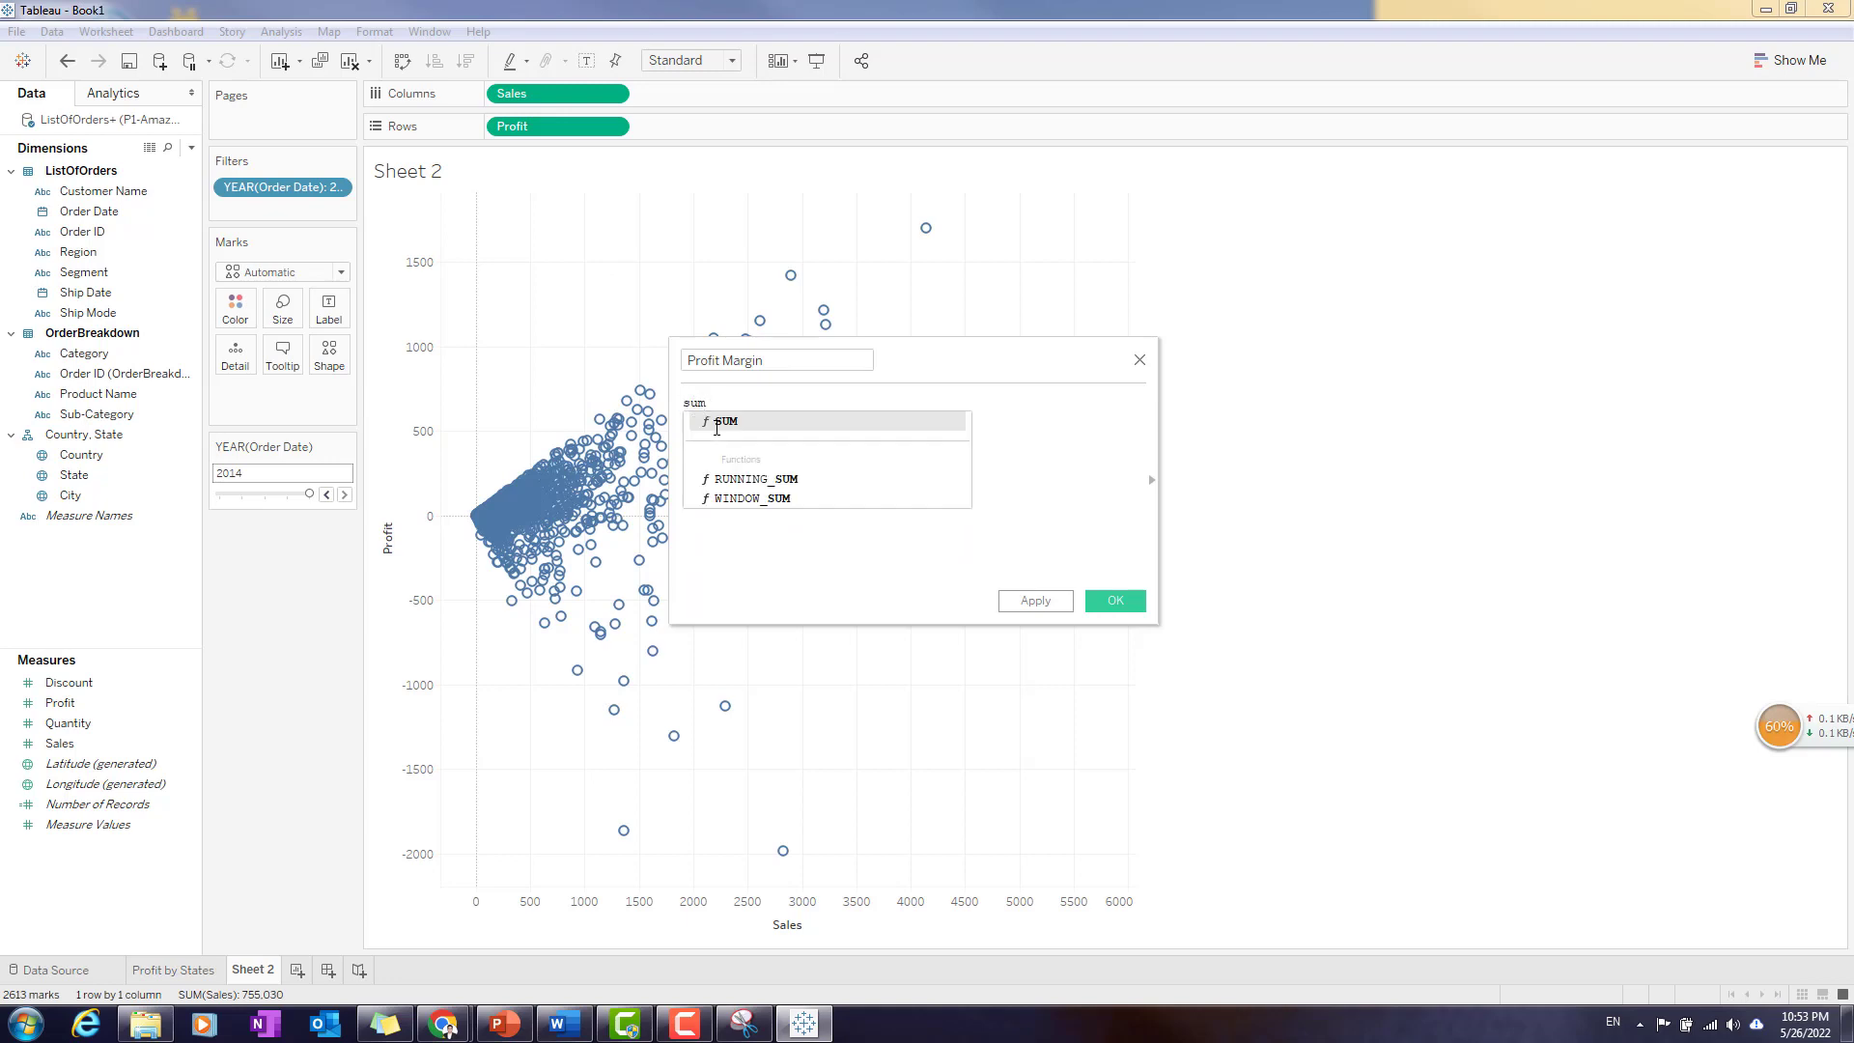
{"action": "key", "text": "Return"}
{"action": "type", "text": "profi)"}
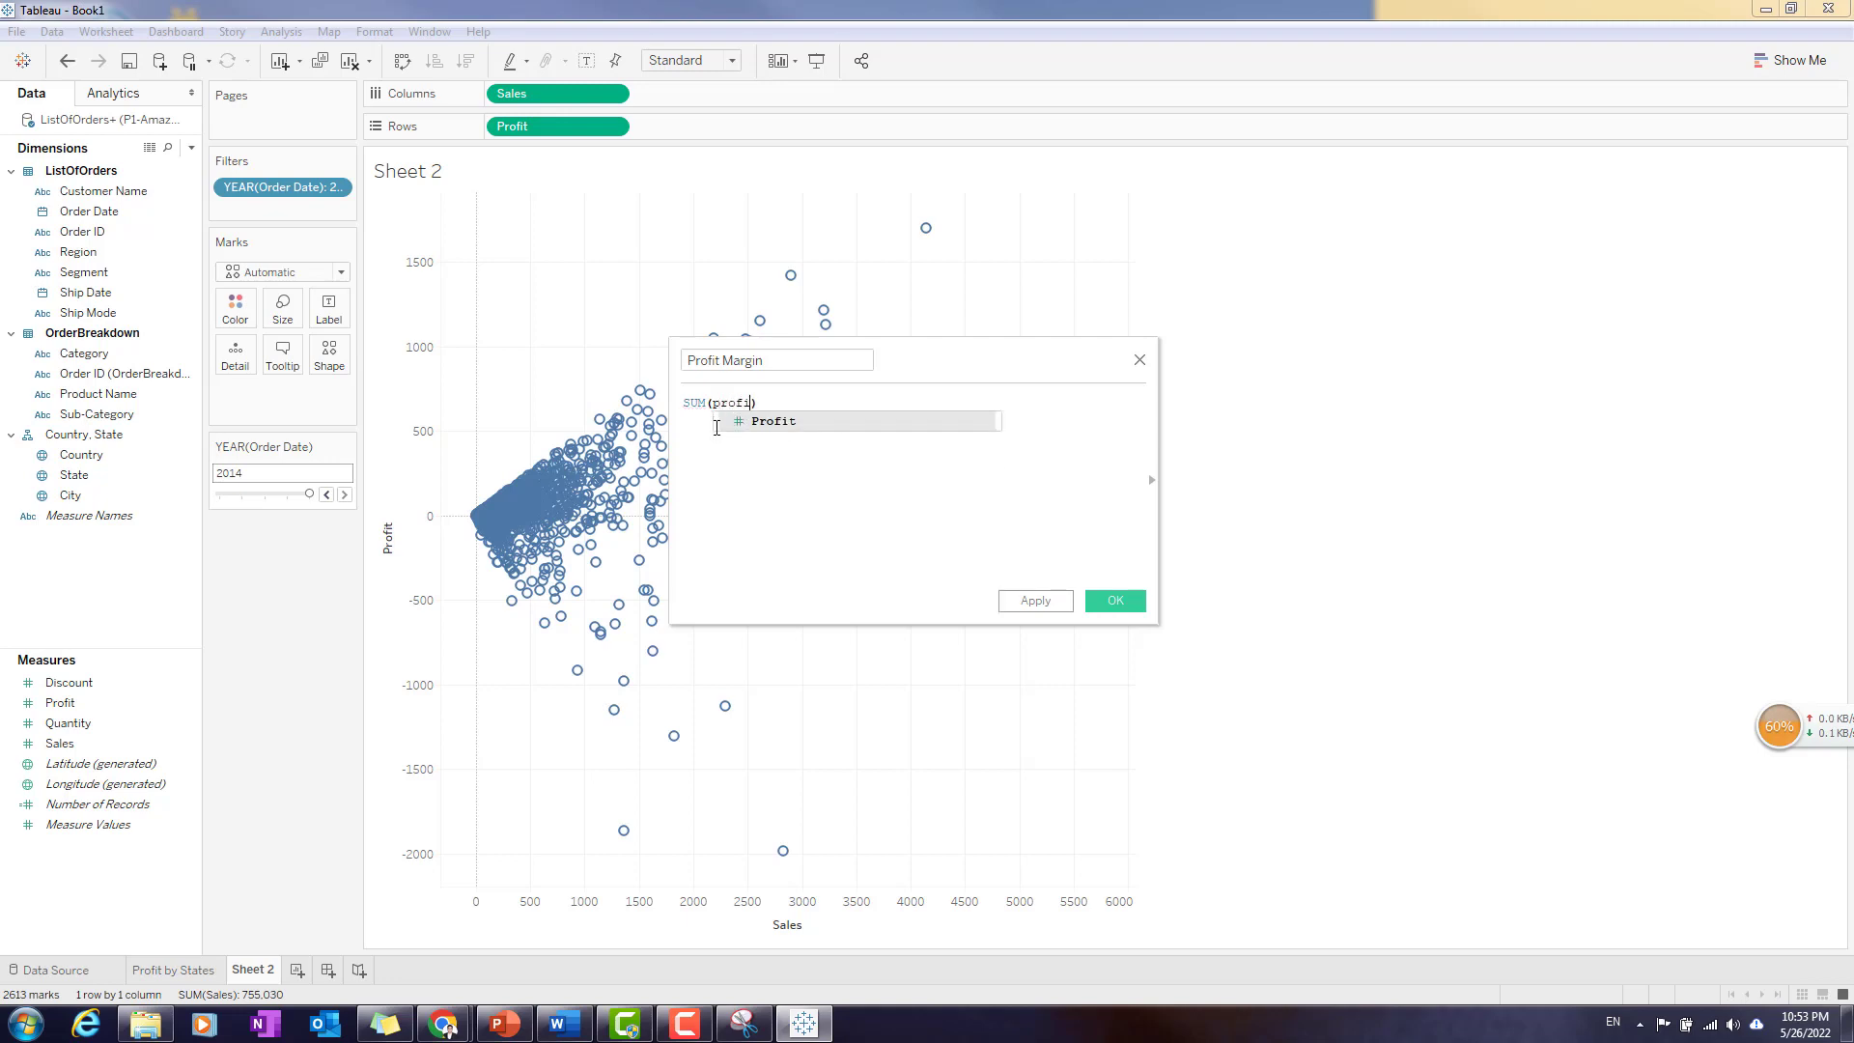
{"action": "key", "text": "Return"}
{"action": "type", "text": "/"}
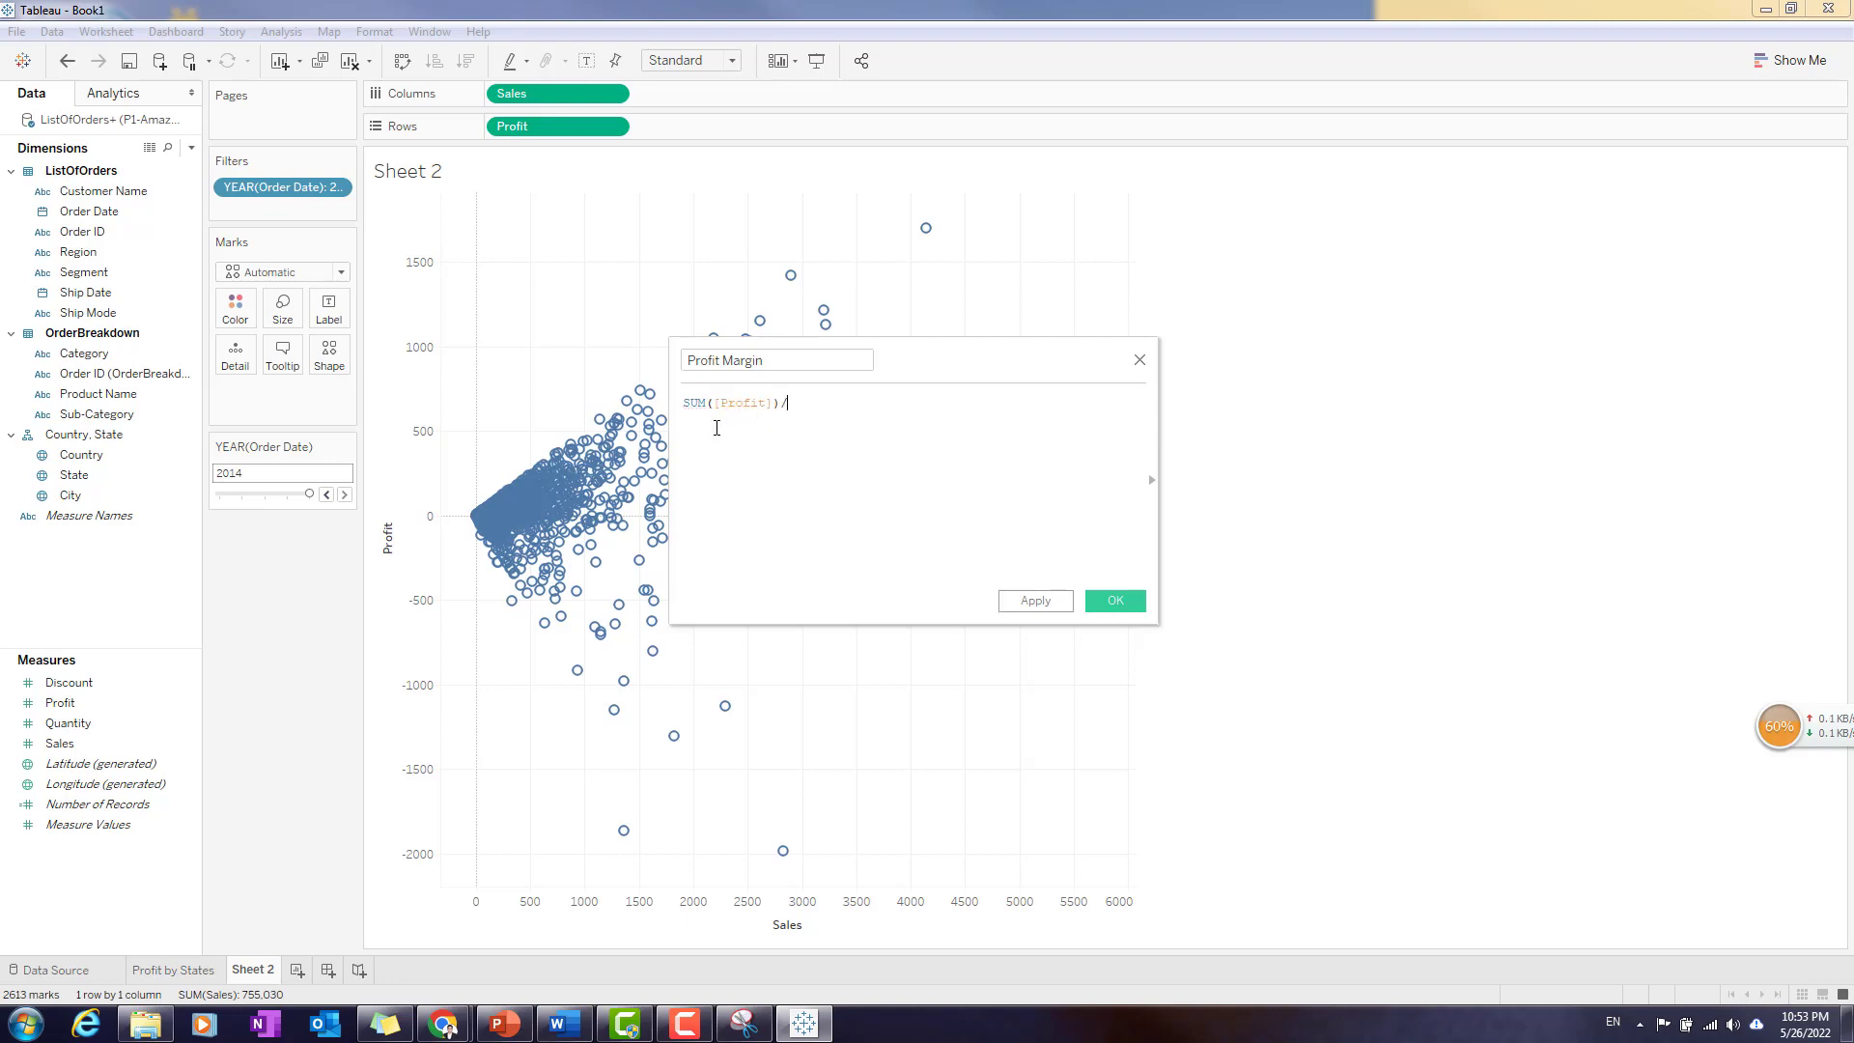
{"action": "type", "text": "sum("}
{"action": "key", "text": "Return"}
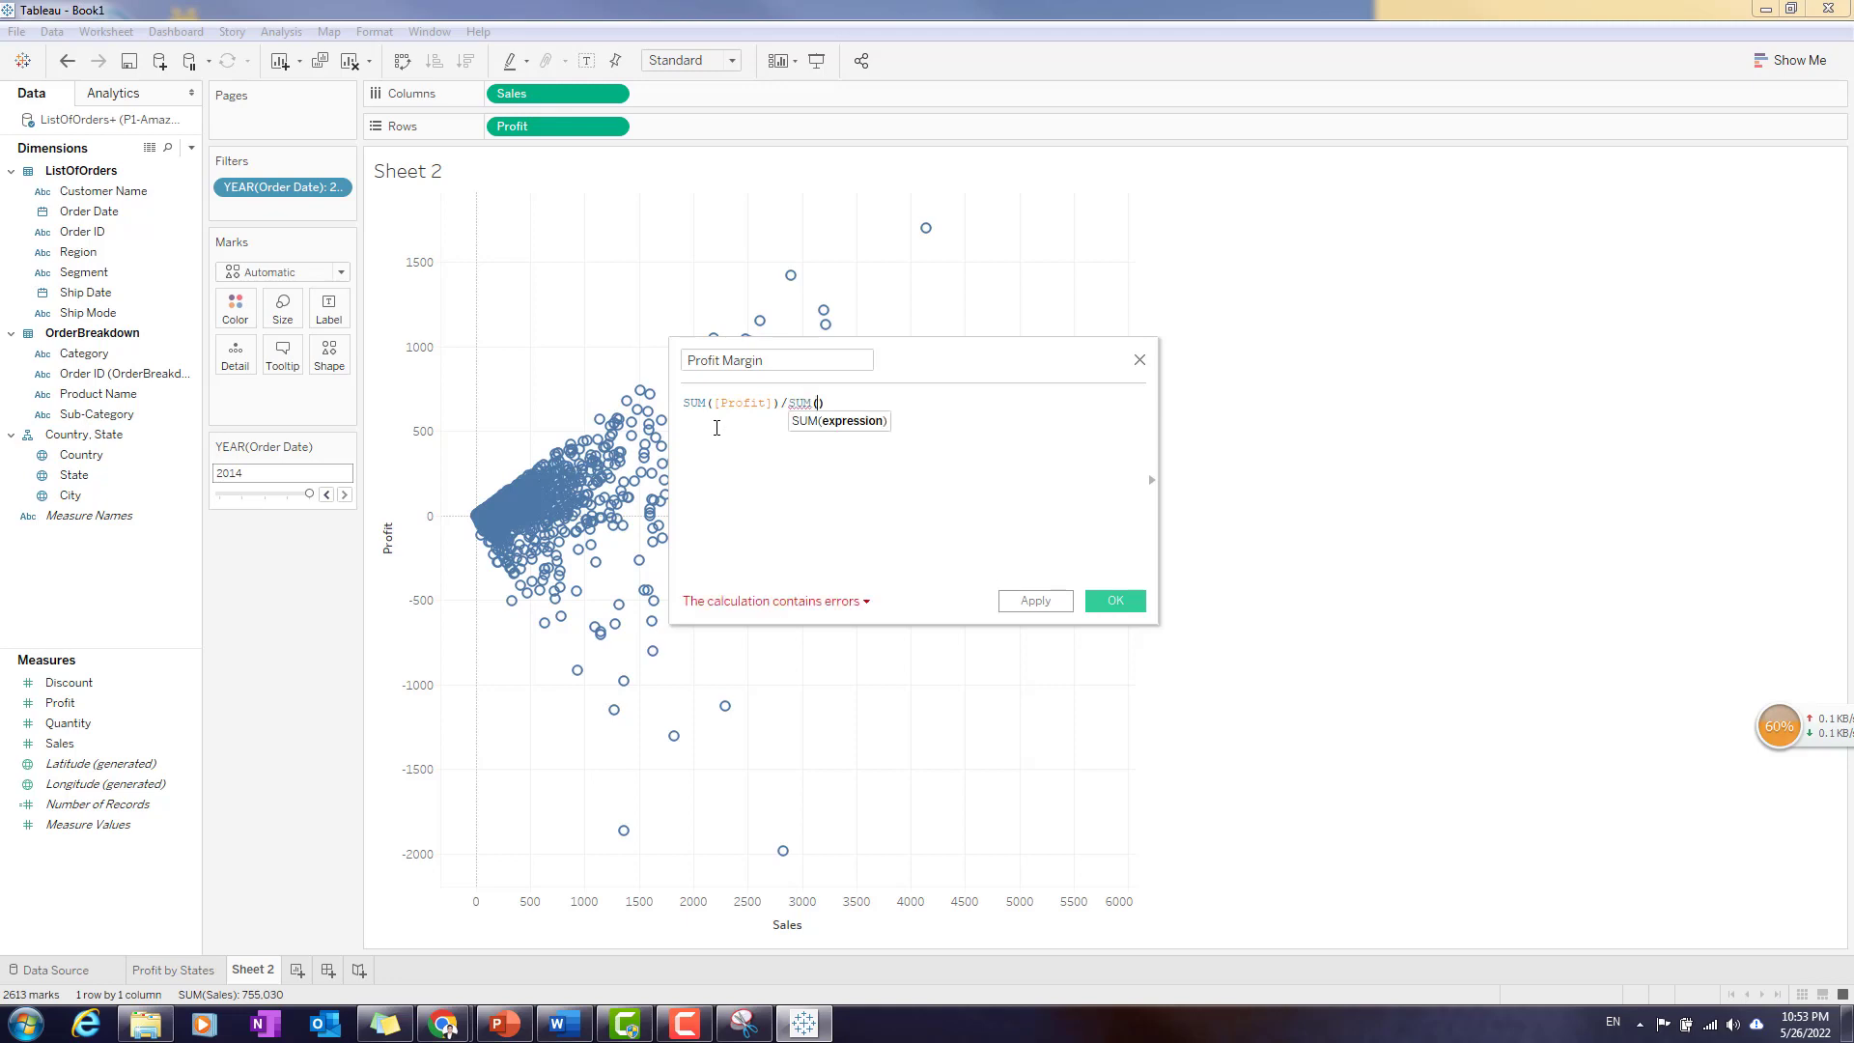
{"action": "type", "text": "sale"}
{"action": "key", "text": "Return"}
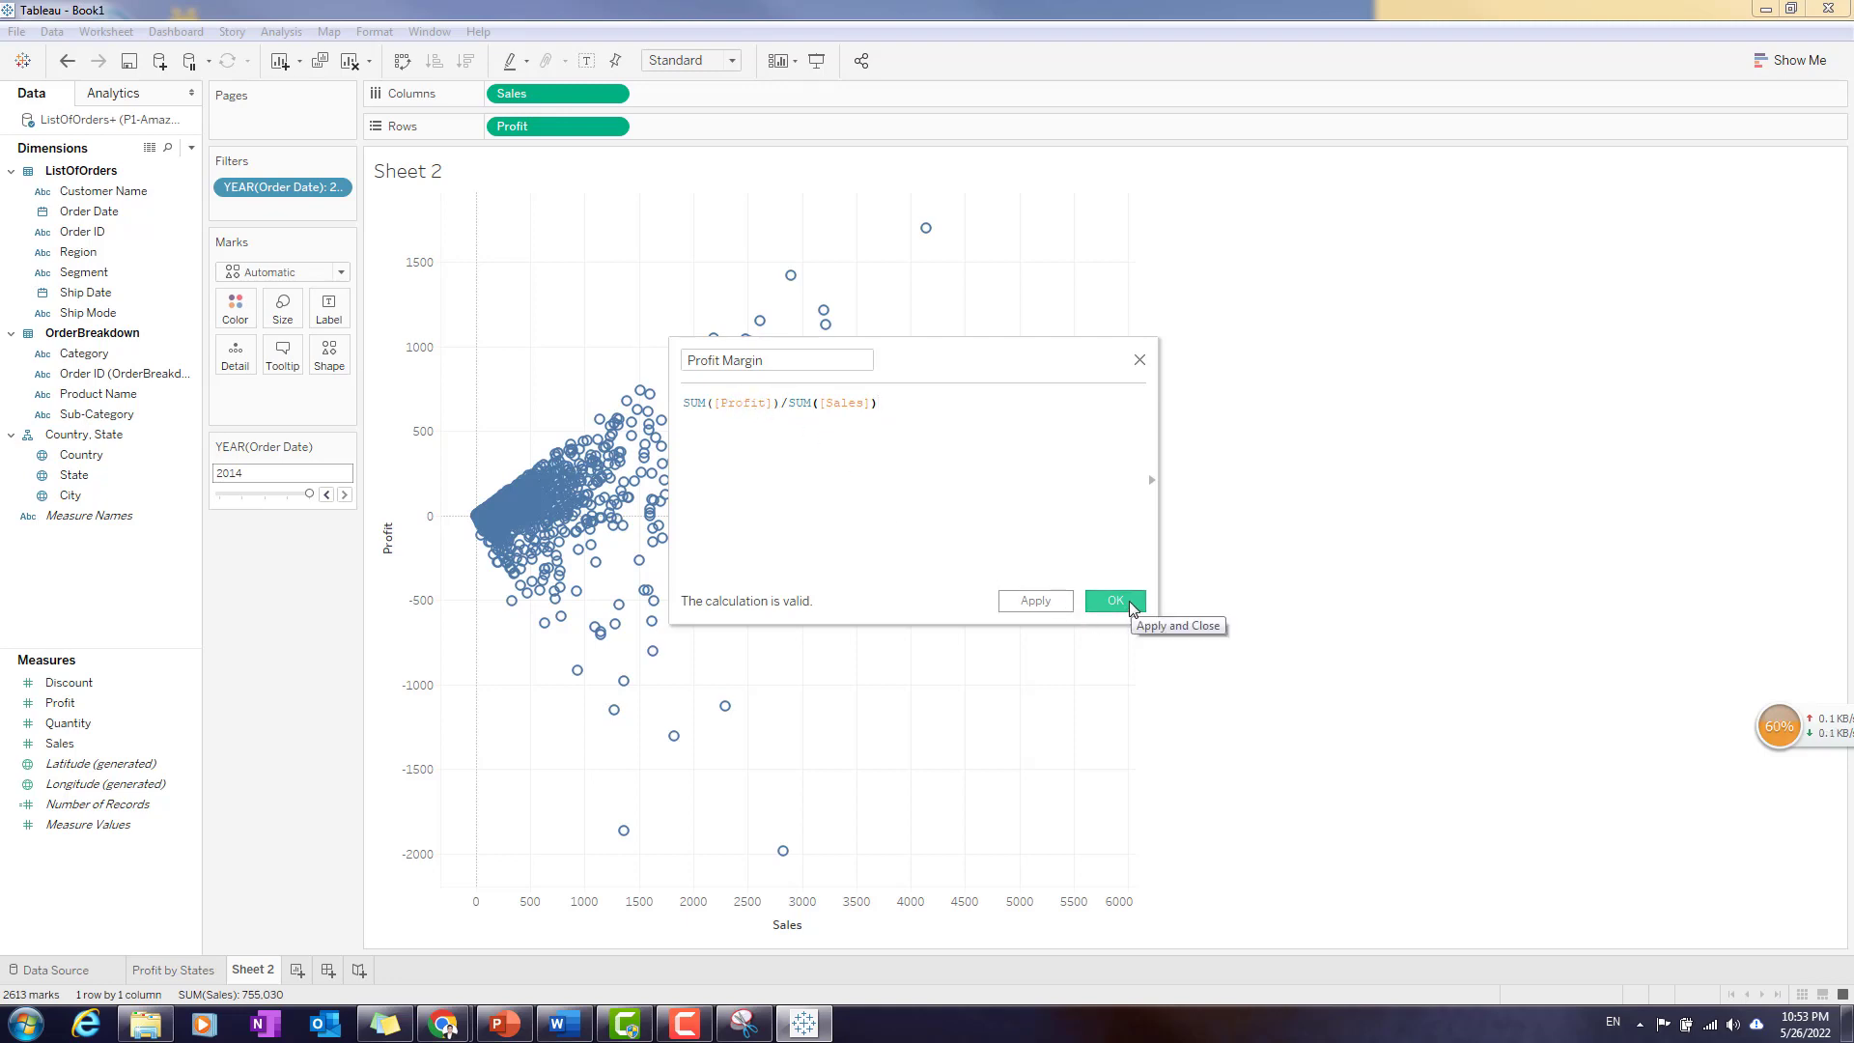
{"action": "left_click", "coordinate": [1115, 600]}
- Colour the scatter plot marks by Profit Margin and place the colour legend below the year filter card
{"action": "left_click_drag", "start_coordinate": [111, 729], "coordinate": [238, 307]}
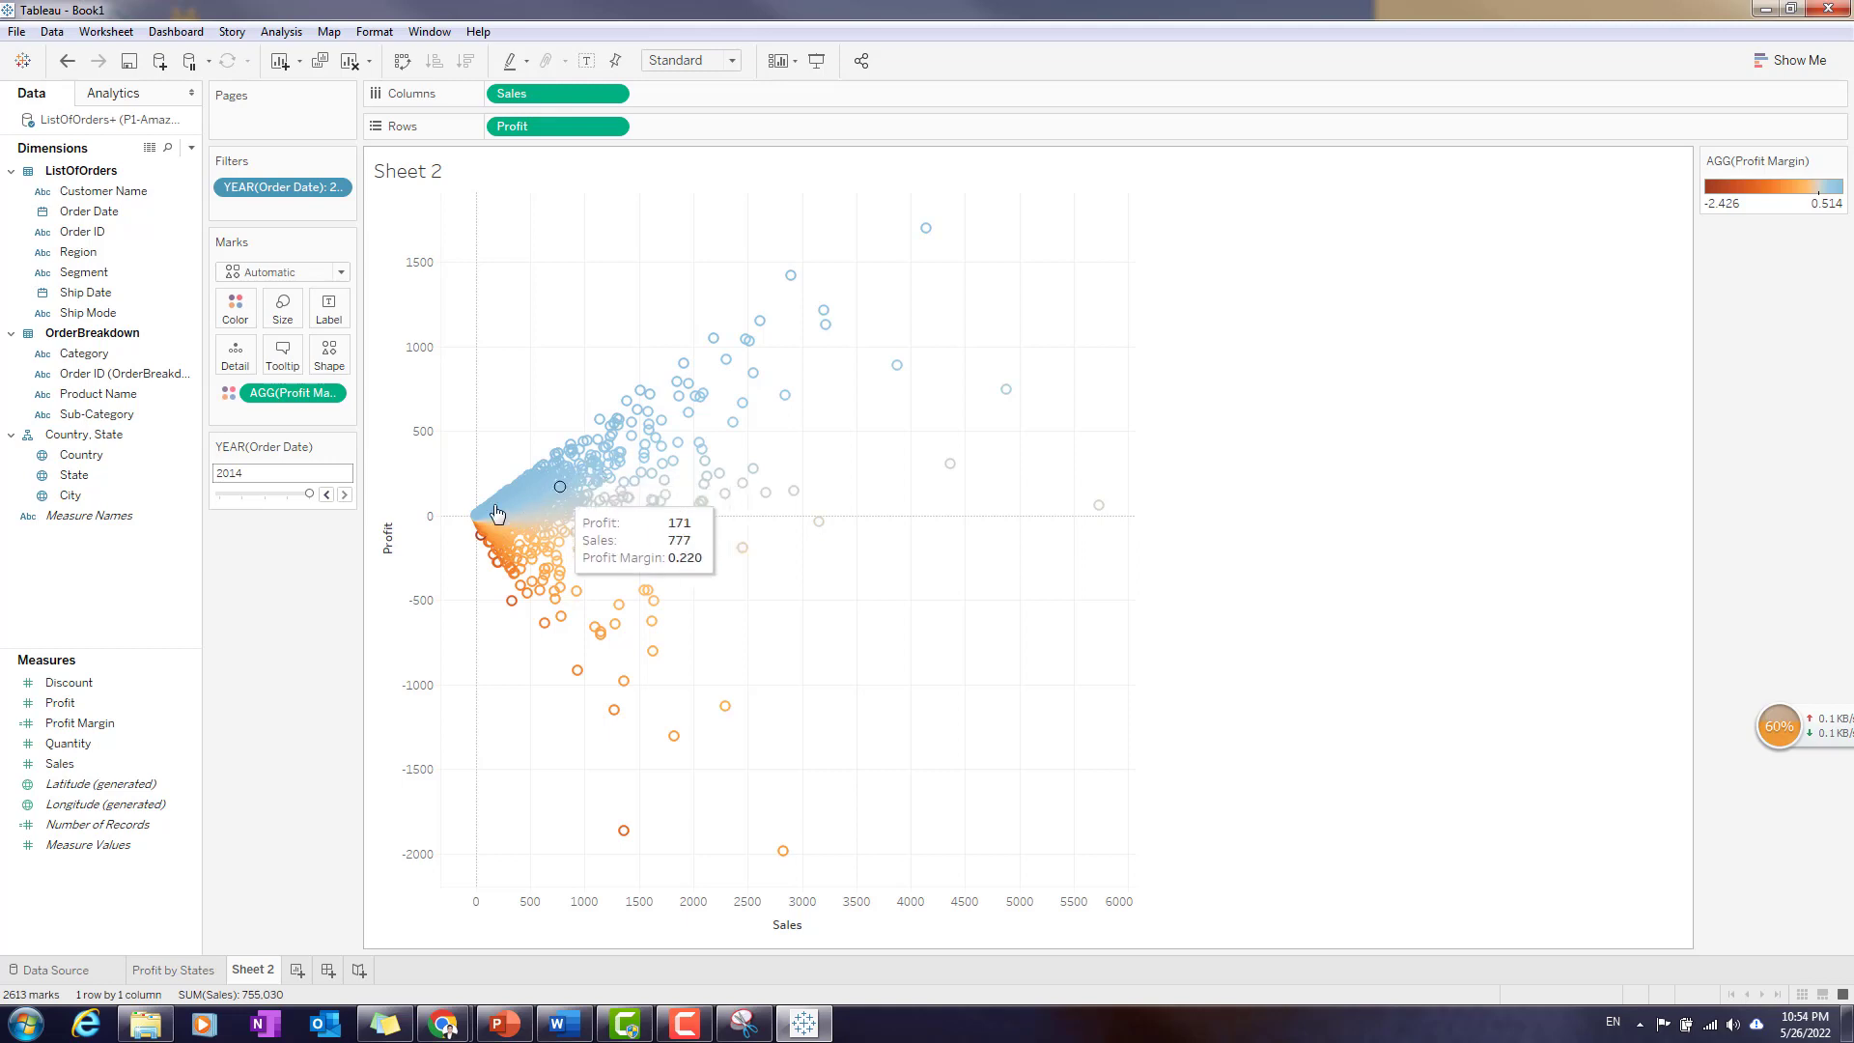
{"action": "left_click_drag", "start_coordinate": [1753, 161], "coordinate": [268, 570]}
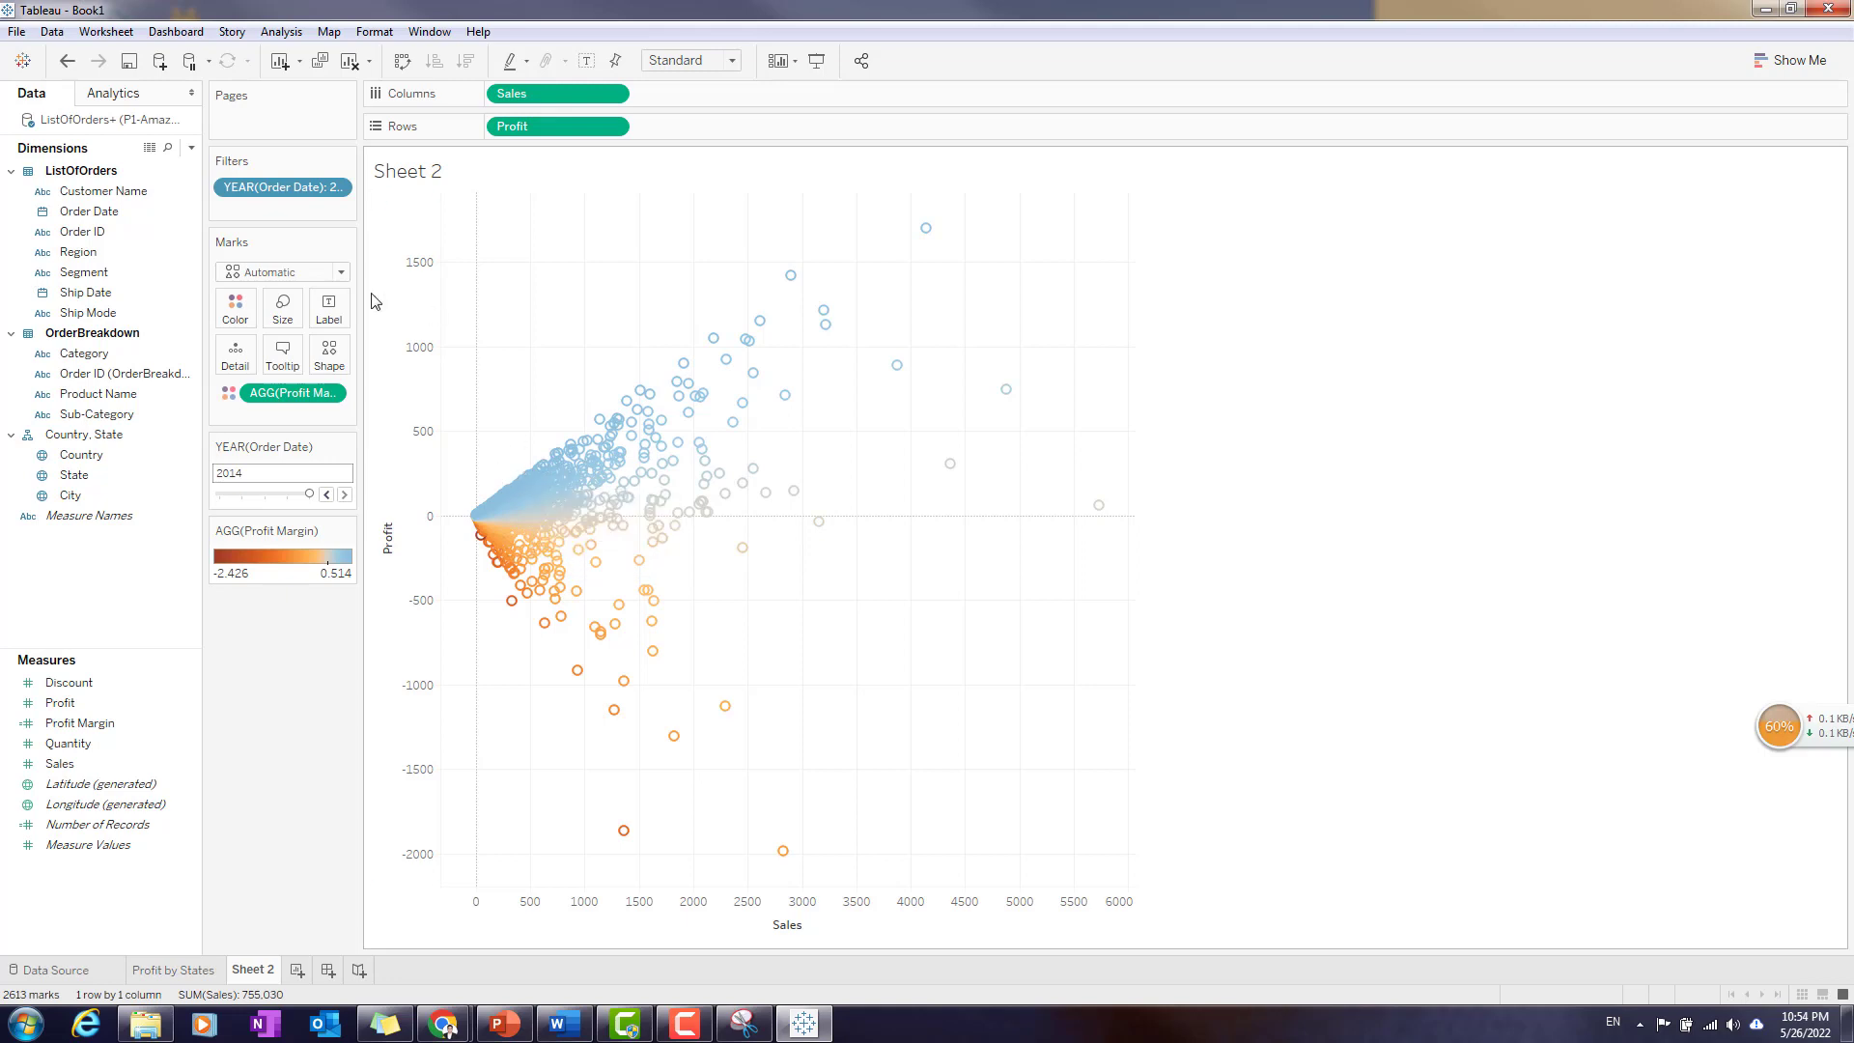
- Apply the Red-Blue Diverging palette to the Profit Margin colours
{"action": "left_click", "coordinate": [345, 530]}
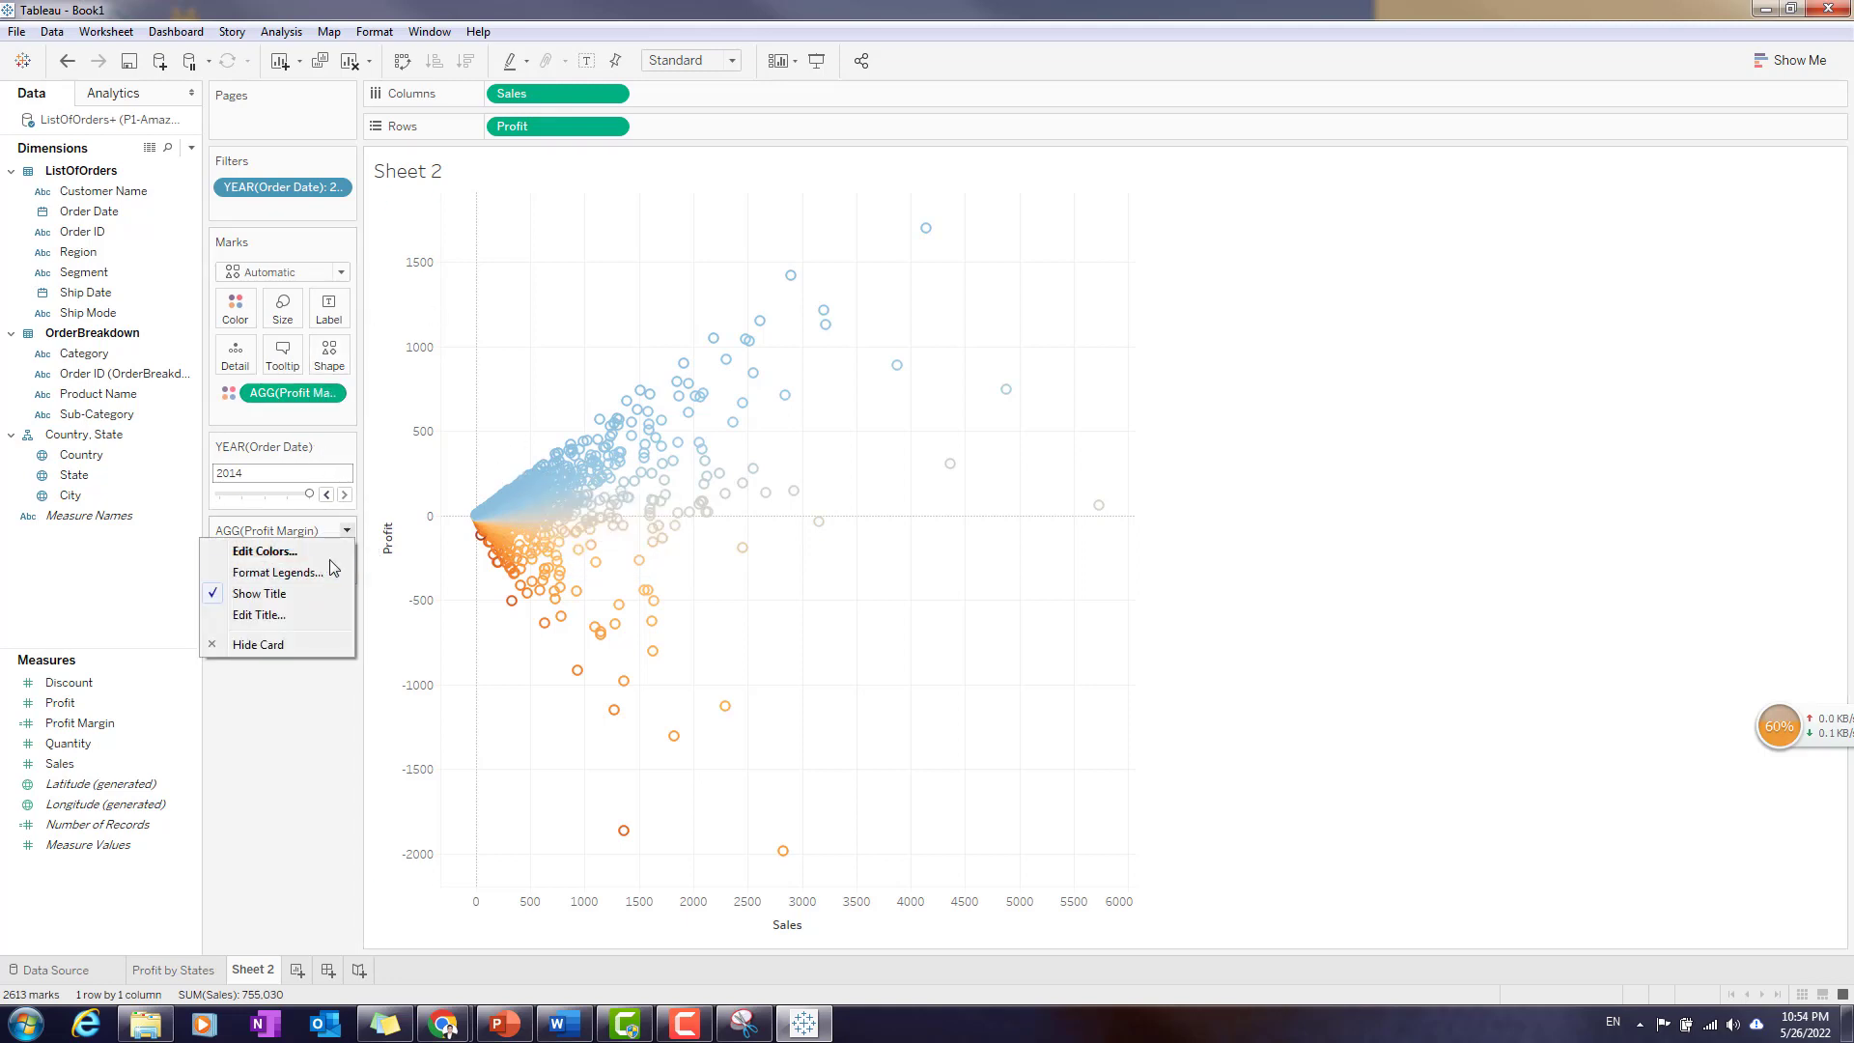
{"action": "left_click", "coordinate": [297, 552]}
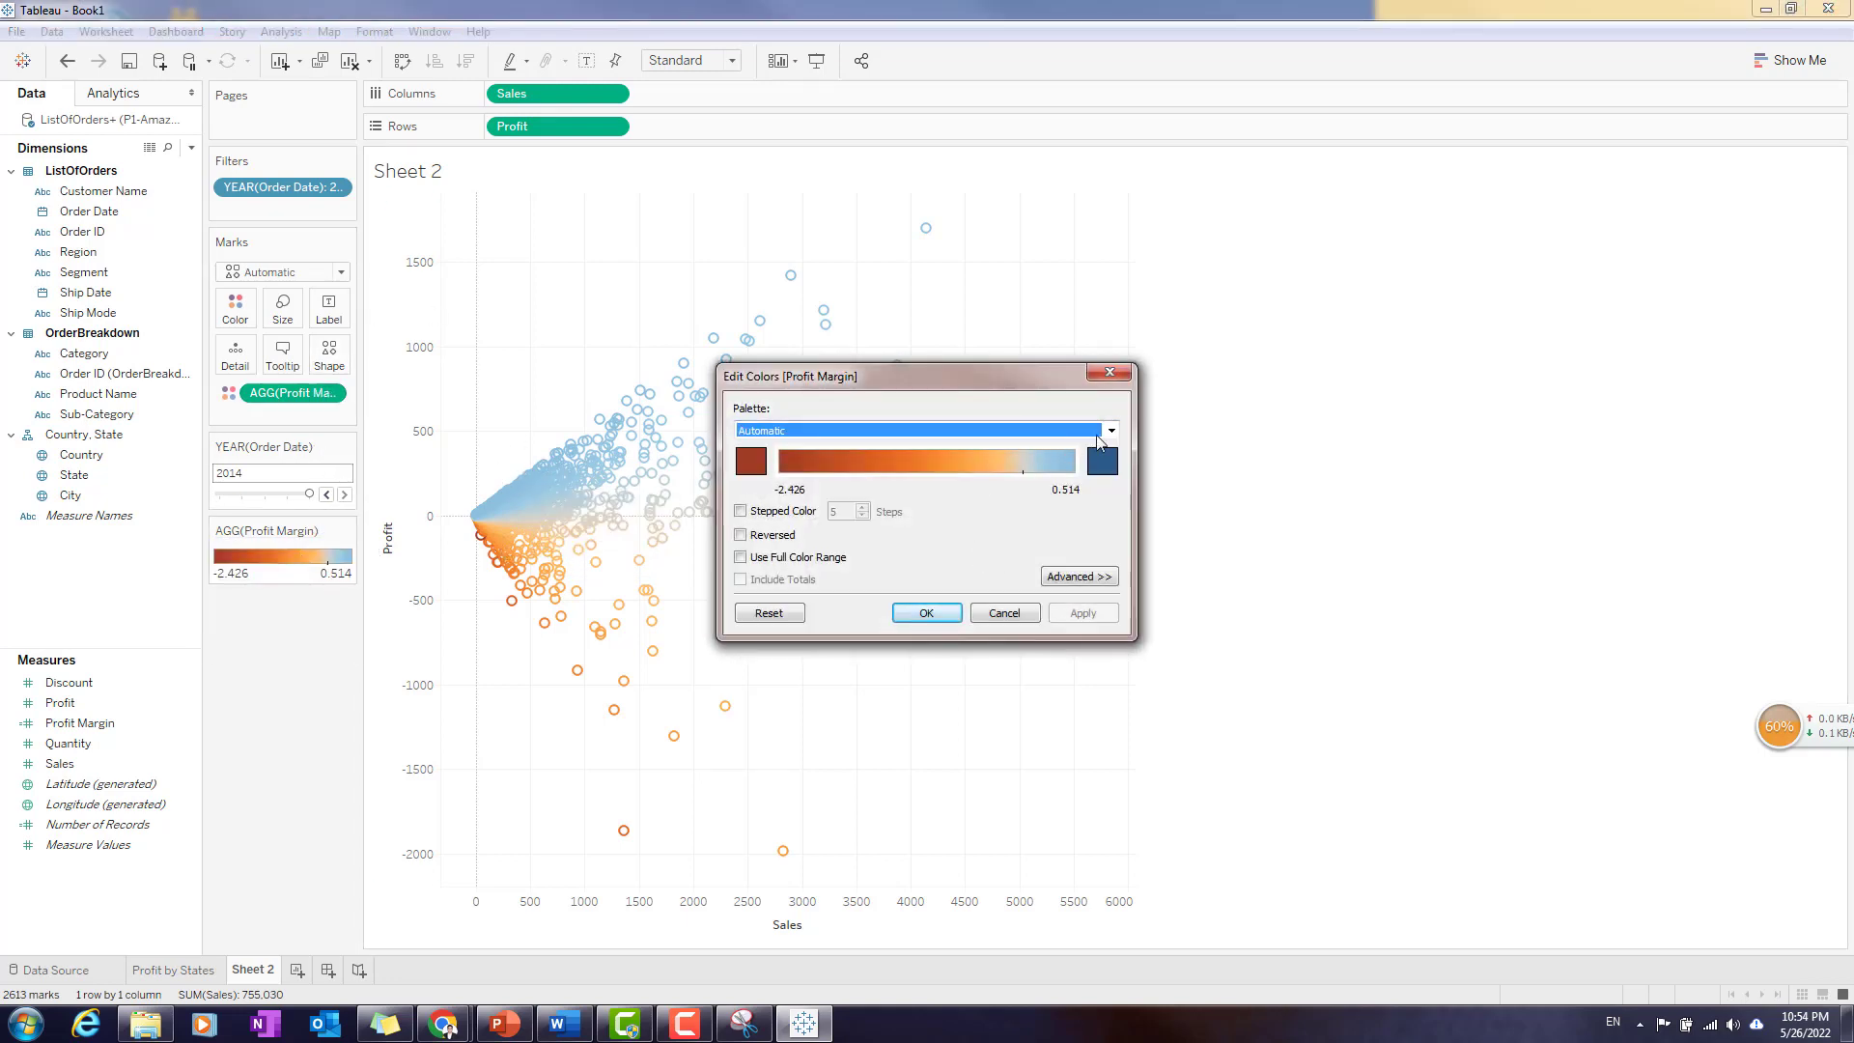
{"action": "left_click", "coordinate": [1101, 433]}
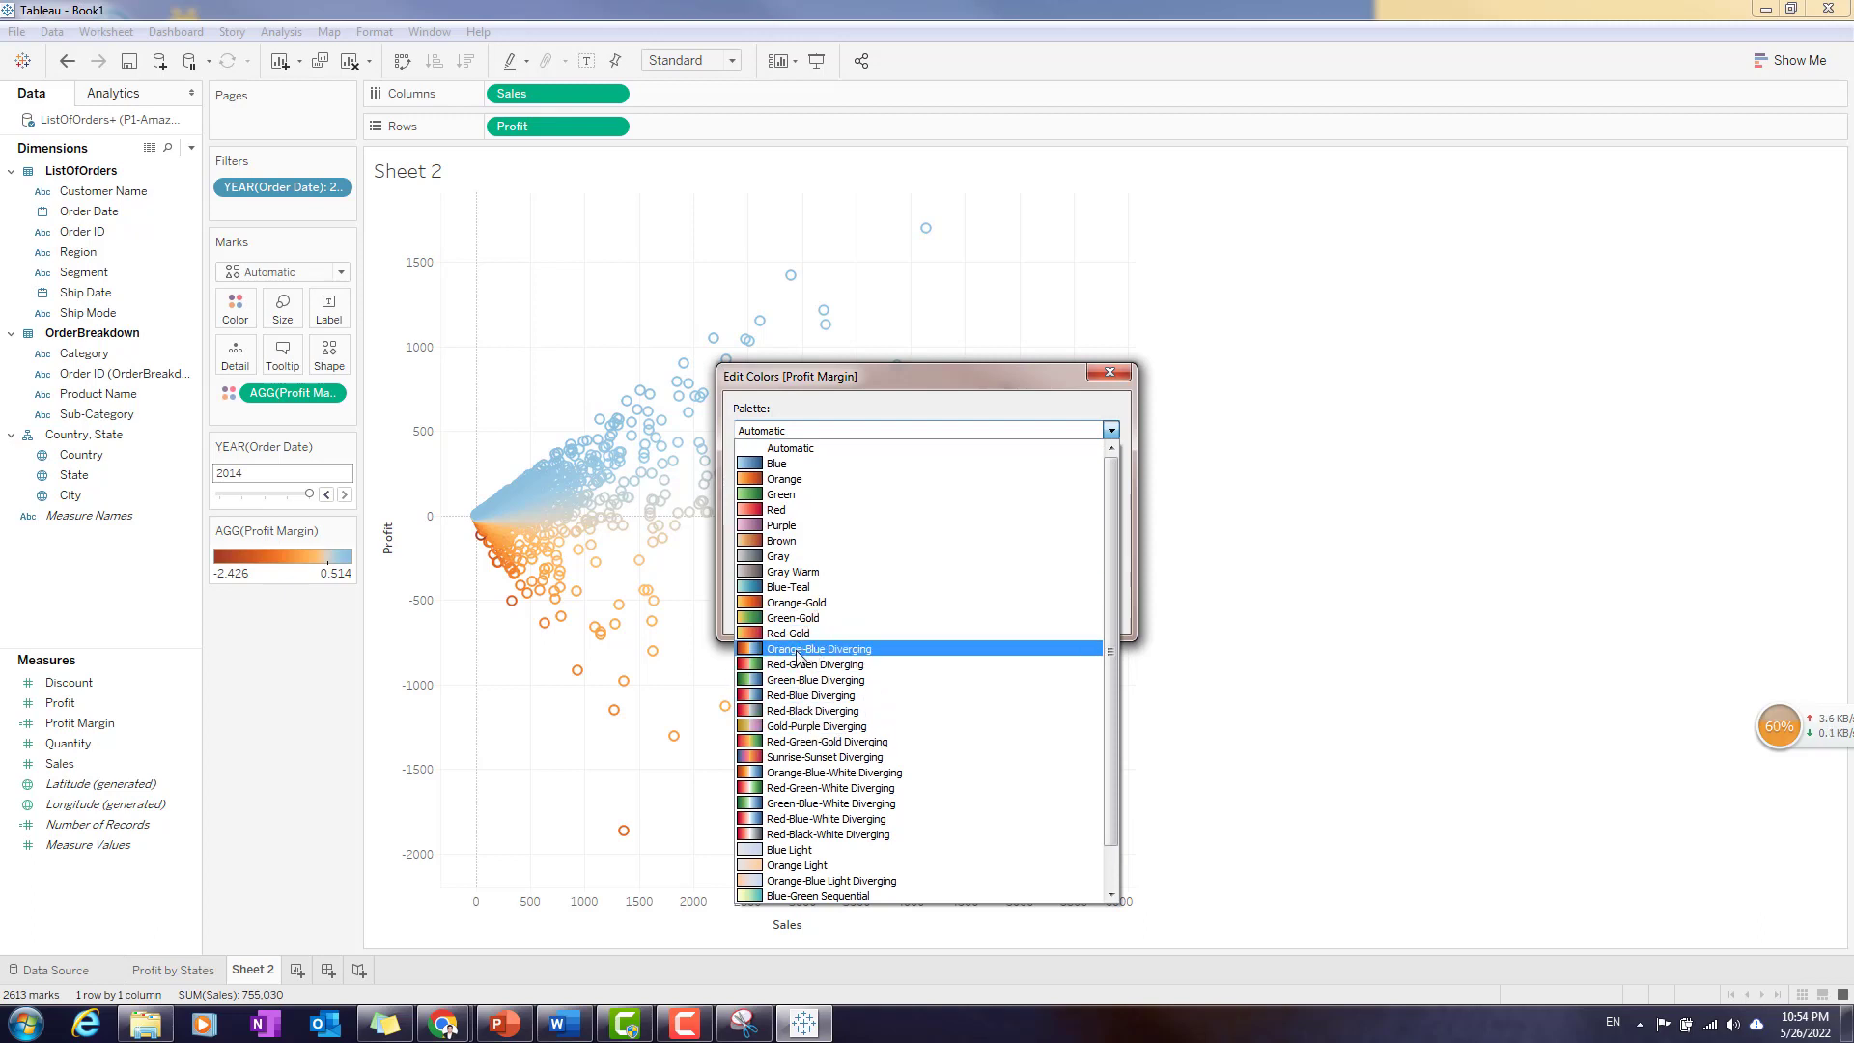
{"action": "left_click", "coordinate": [810, 695]}
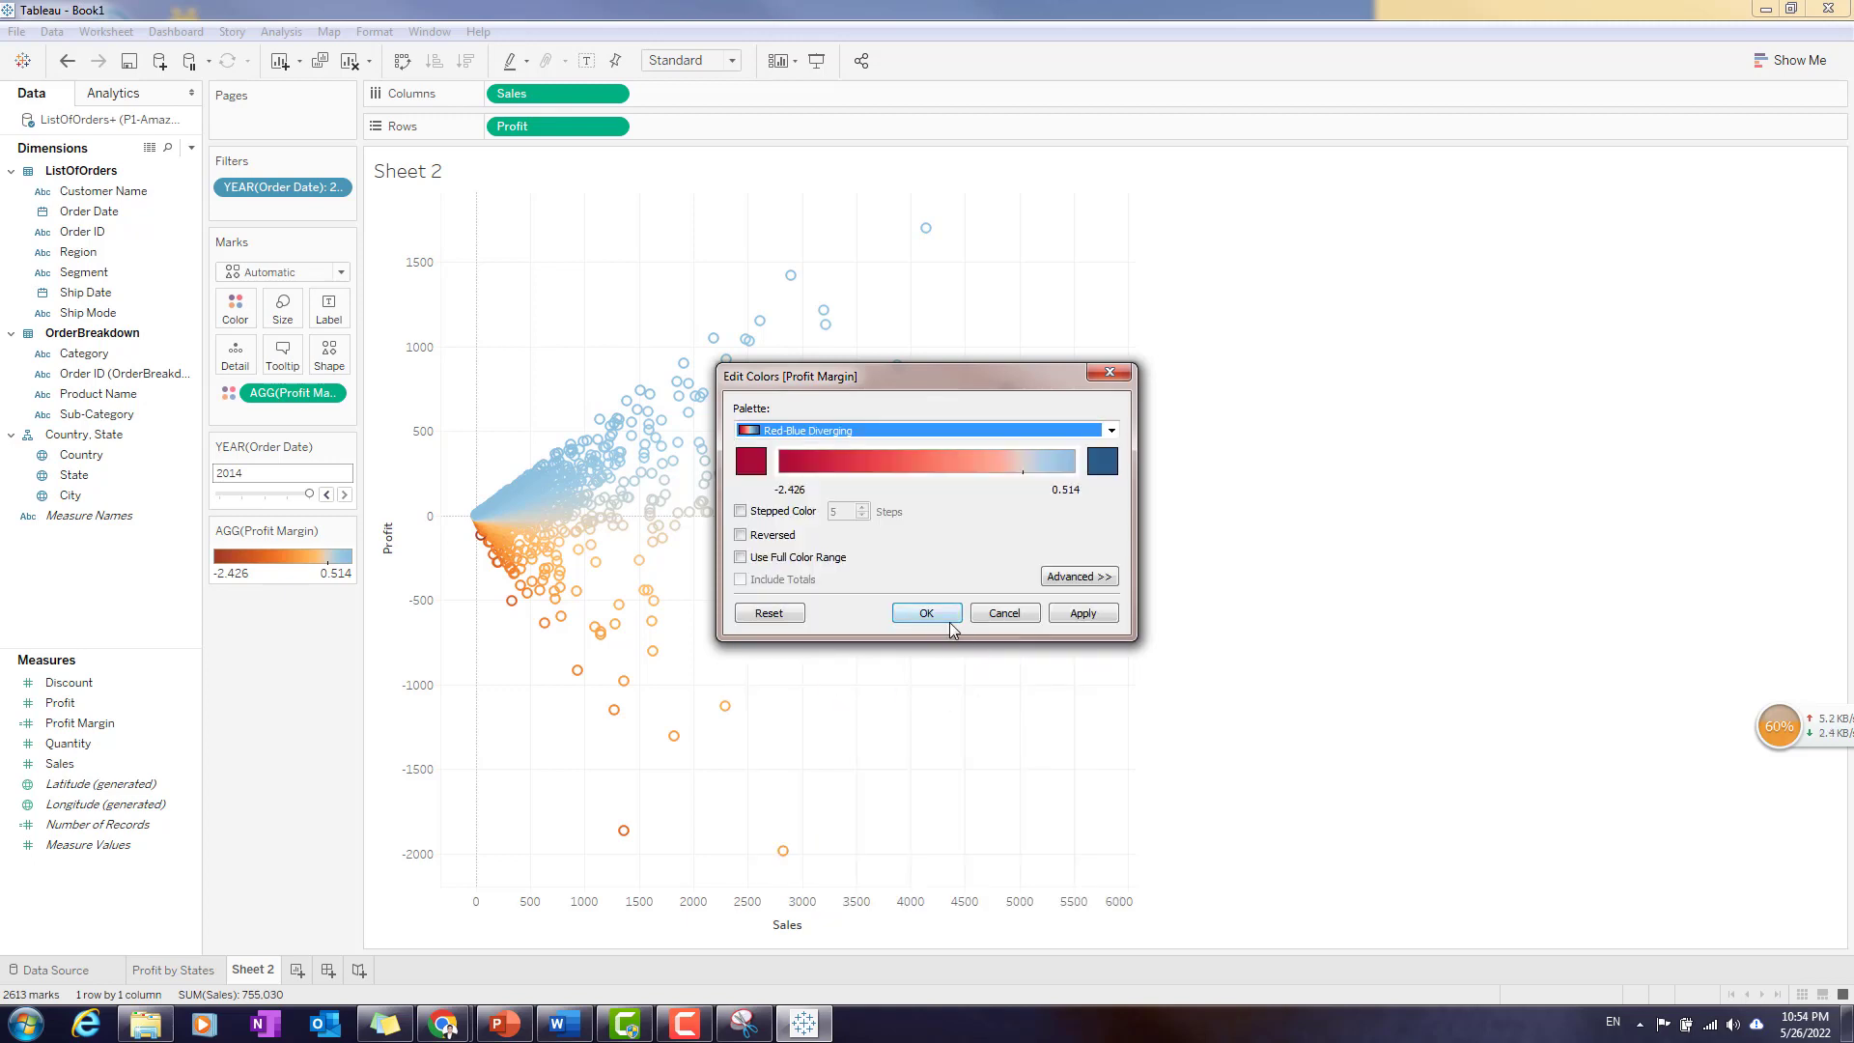
{"action": "left_click", "coordinate": [1092, 618]}
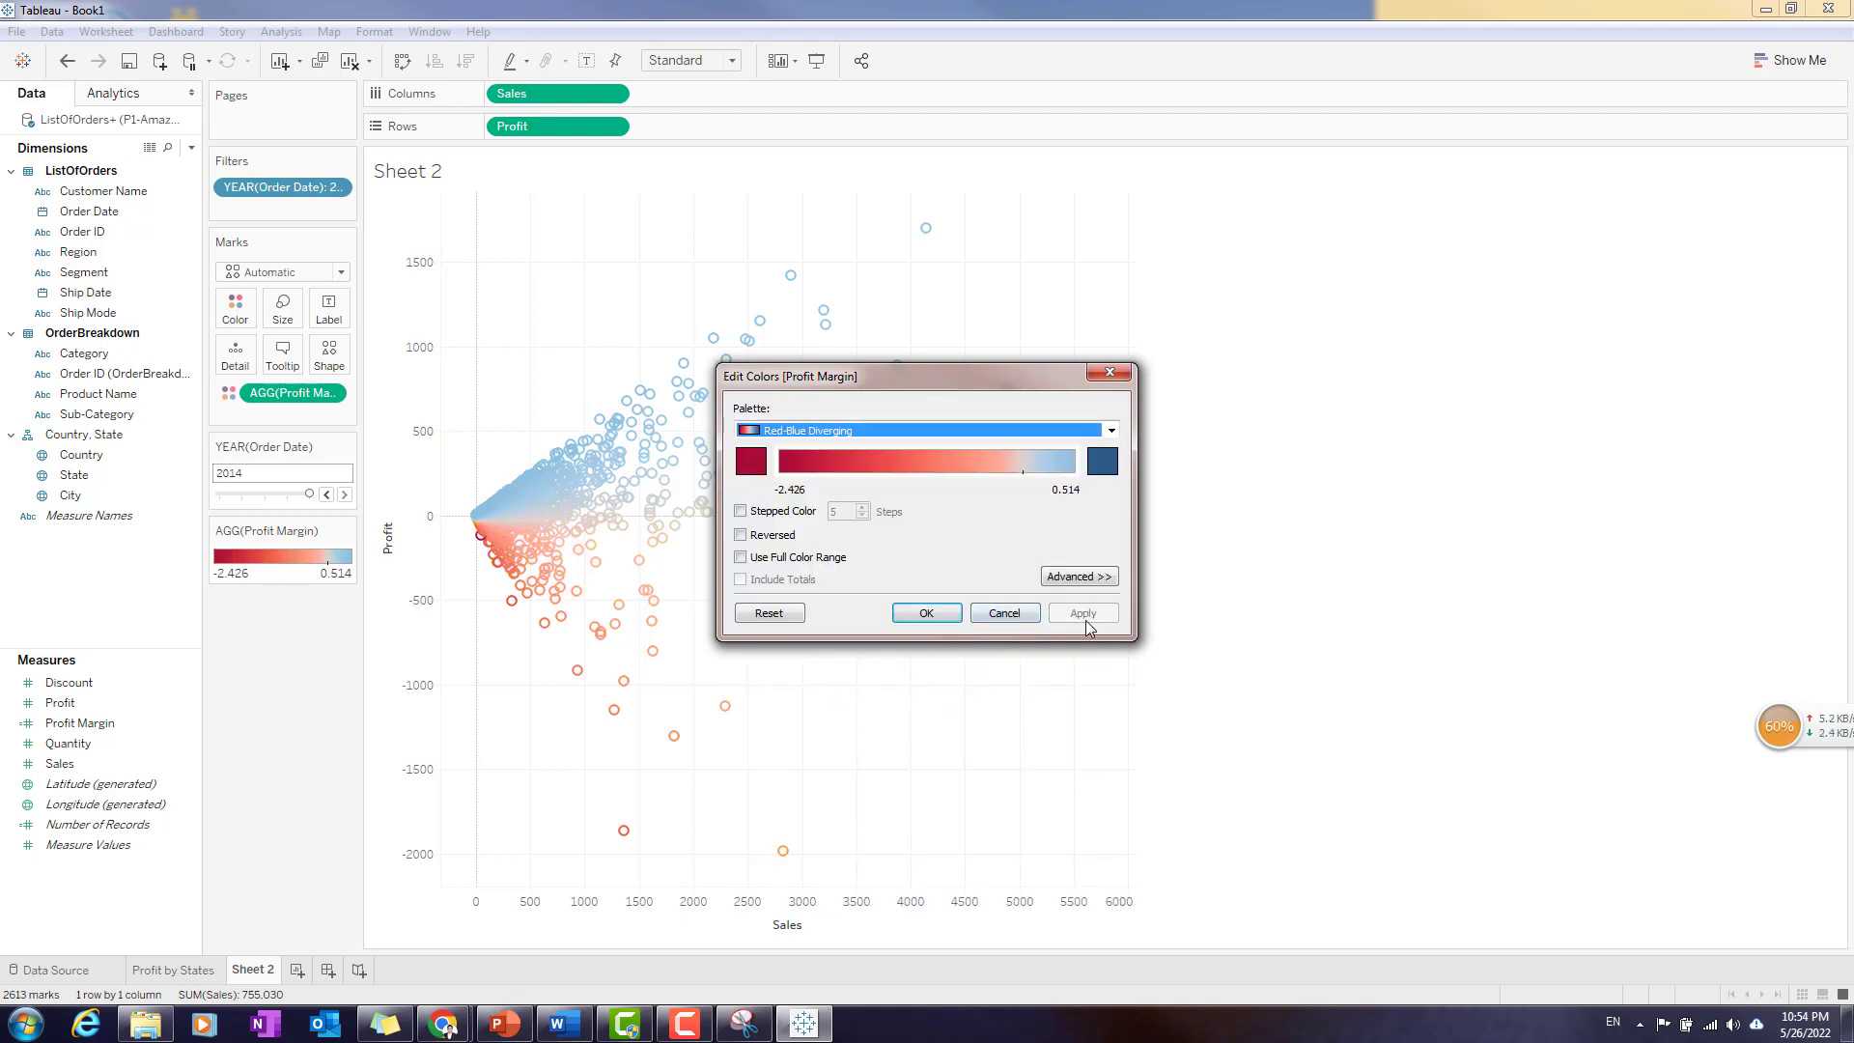
- Fix the Profit Margin colour range to start at -0.5 and end at 0.5
{"action": "left_click_drag", "start_coordinate": [958, 373], "coordinate": [1116, 352]}
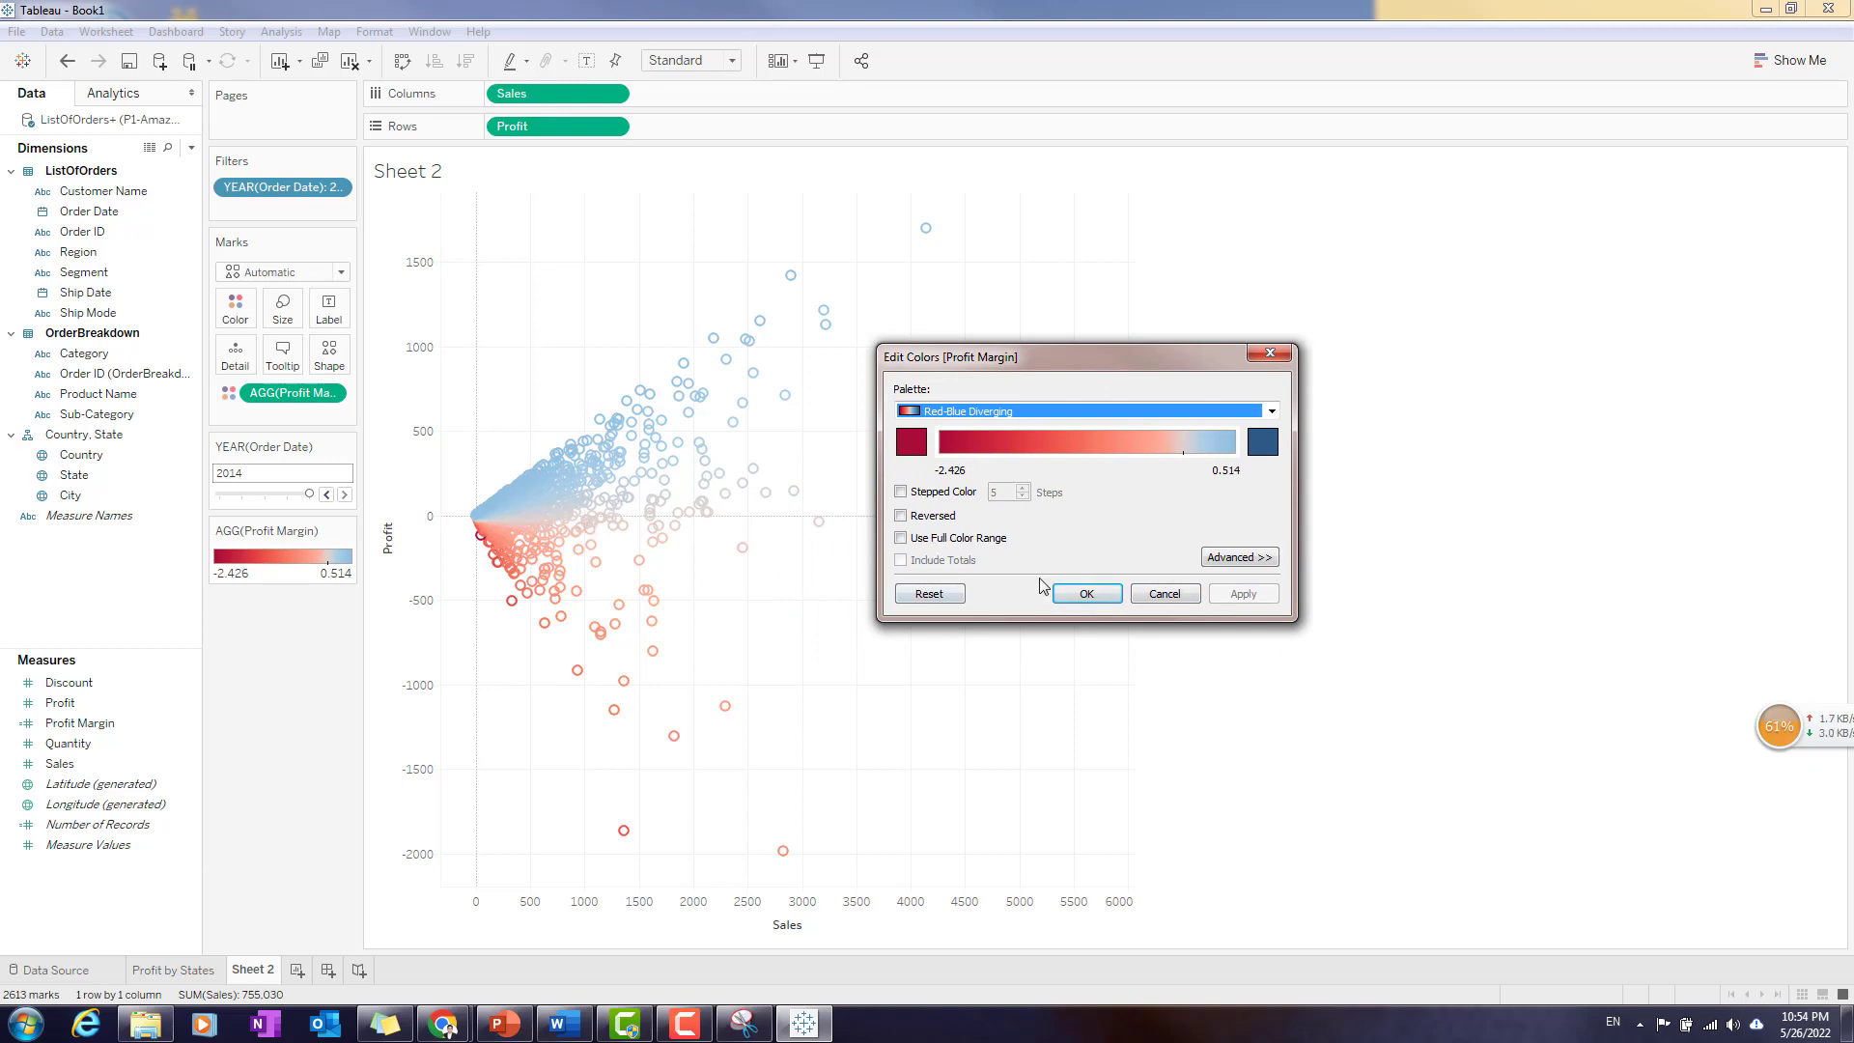
{"action": "left_click", "coordinate": [1233, 558]}
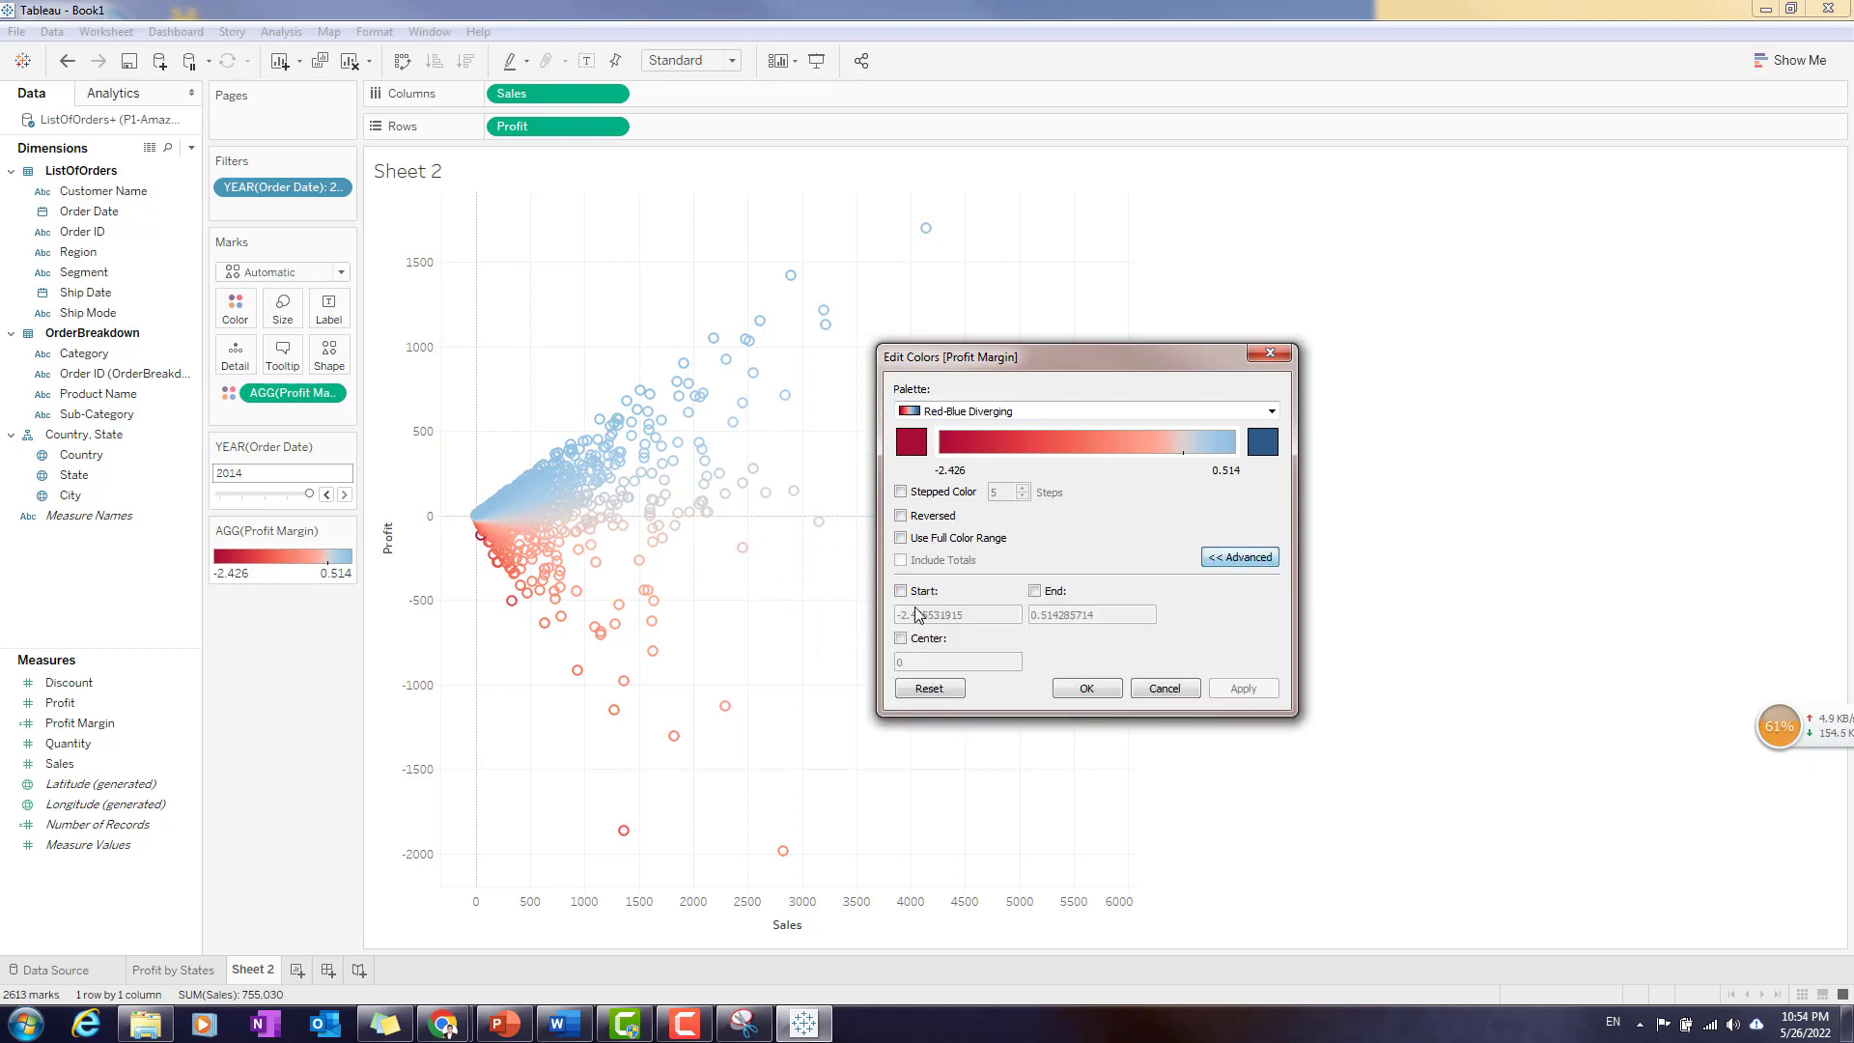
{"action": "left_click", "coordinate": [900, 591]}
{"action": "left_click_drag", "start_coordinate": [983, 615], "coordinate": [897, 615]}
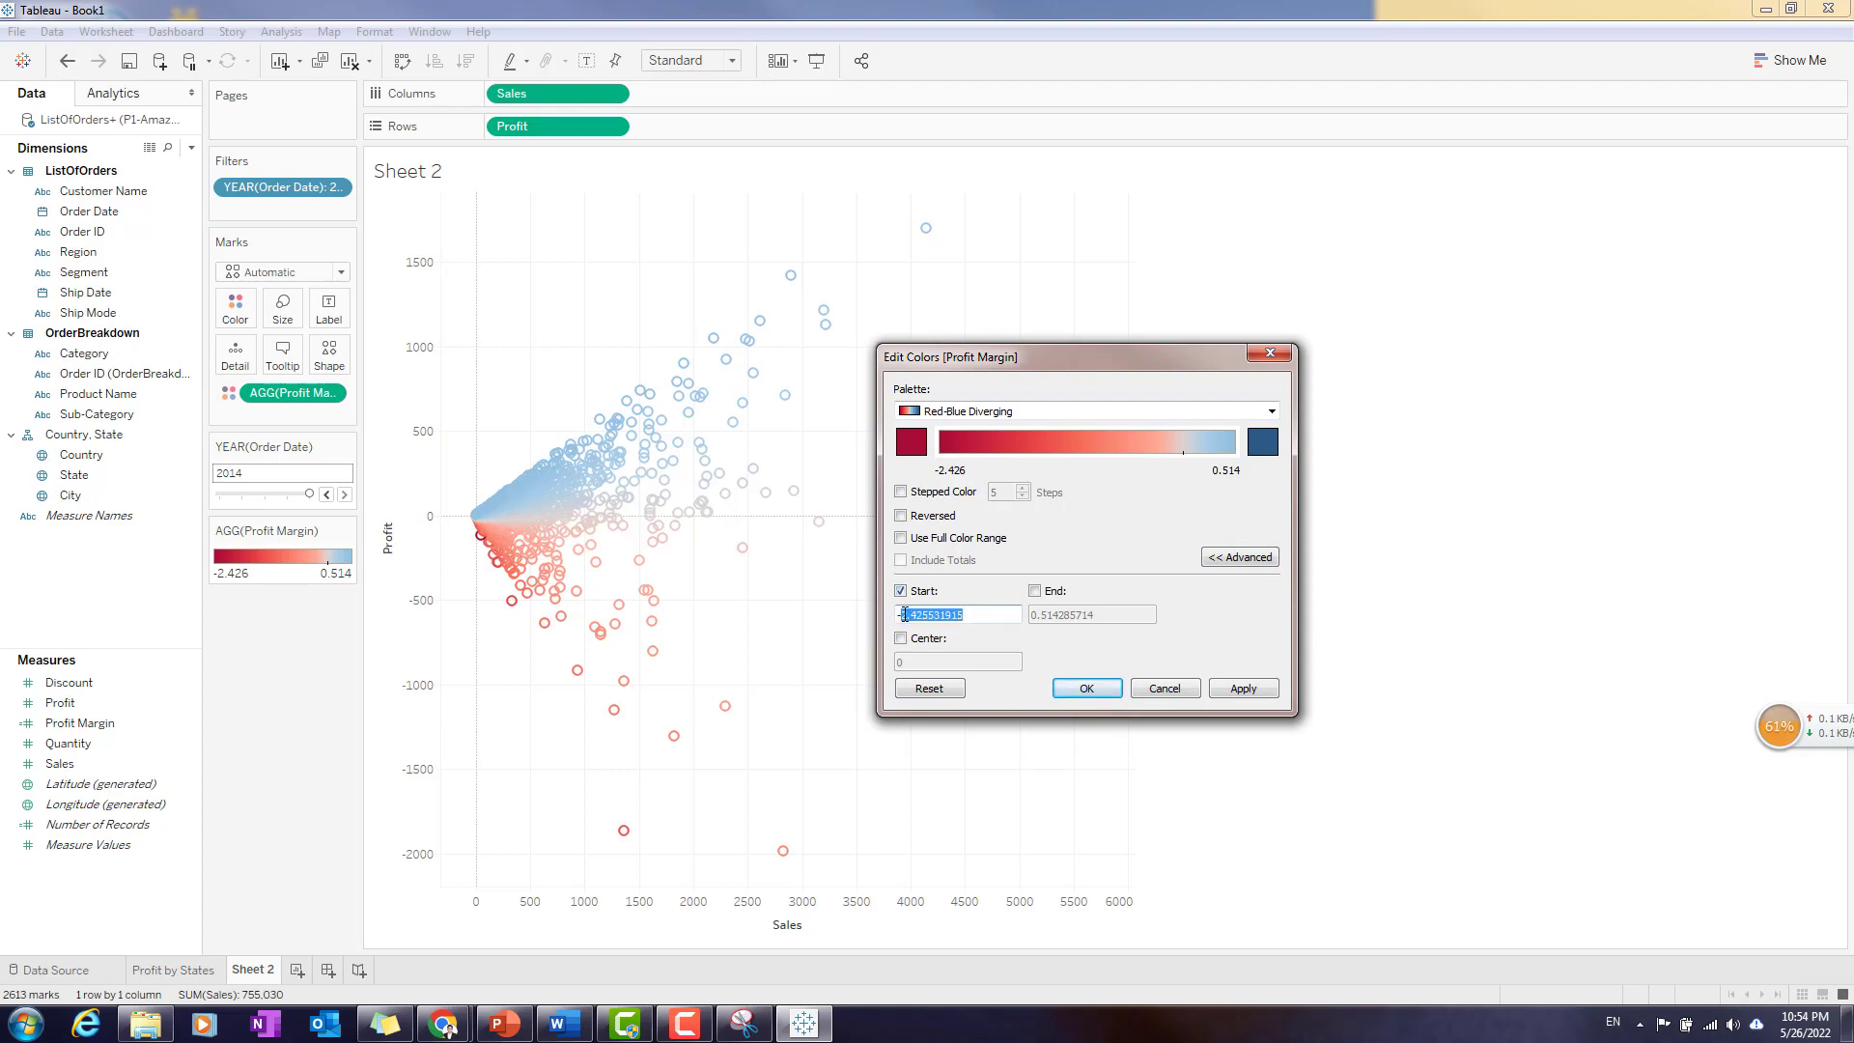
{"action": "type", "text": "0.5"}
{"action": "left_click", "coordinate": [1034, 591]}
{"action": "left_click_drag", "start_coordinate": [1096, 615], "coordinate": [1062, 616]}
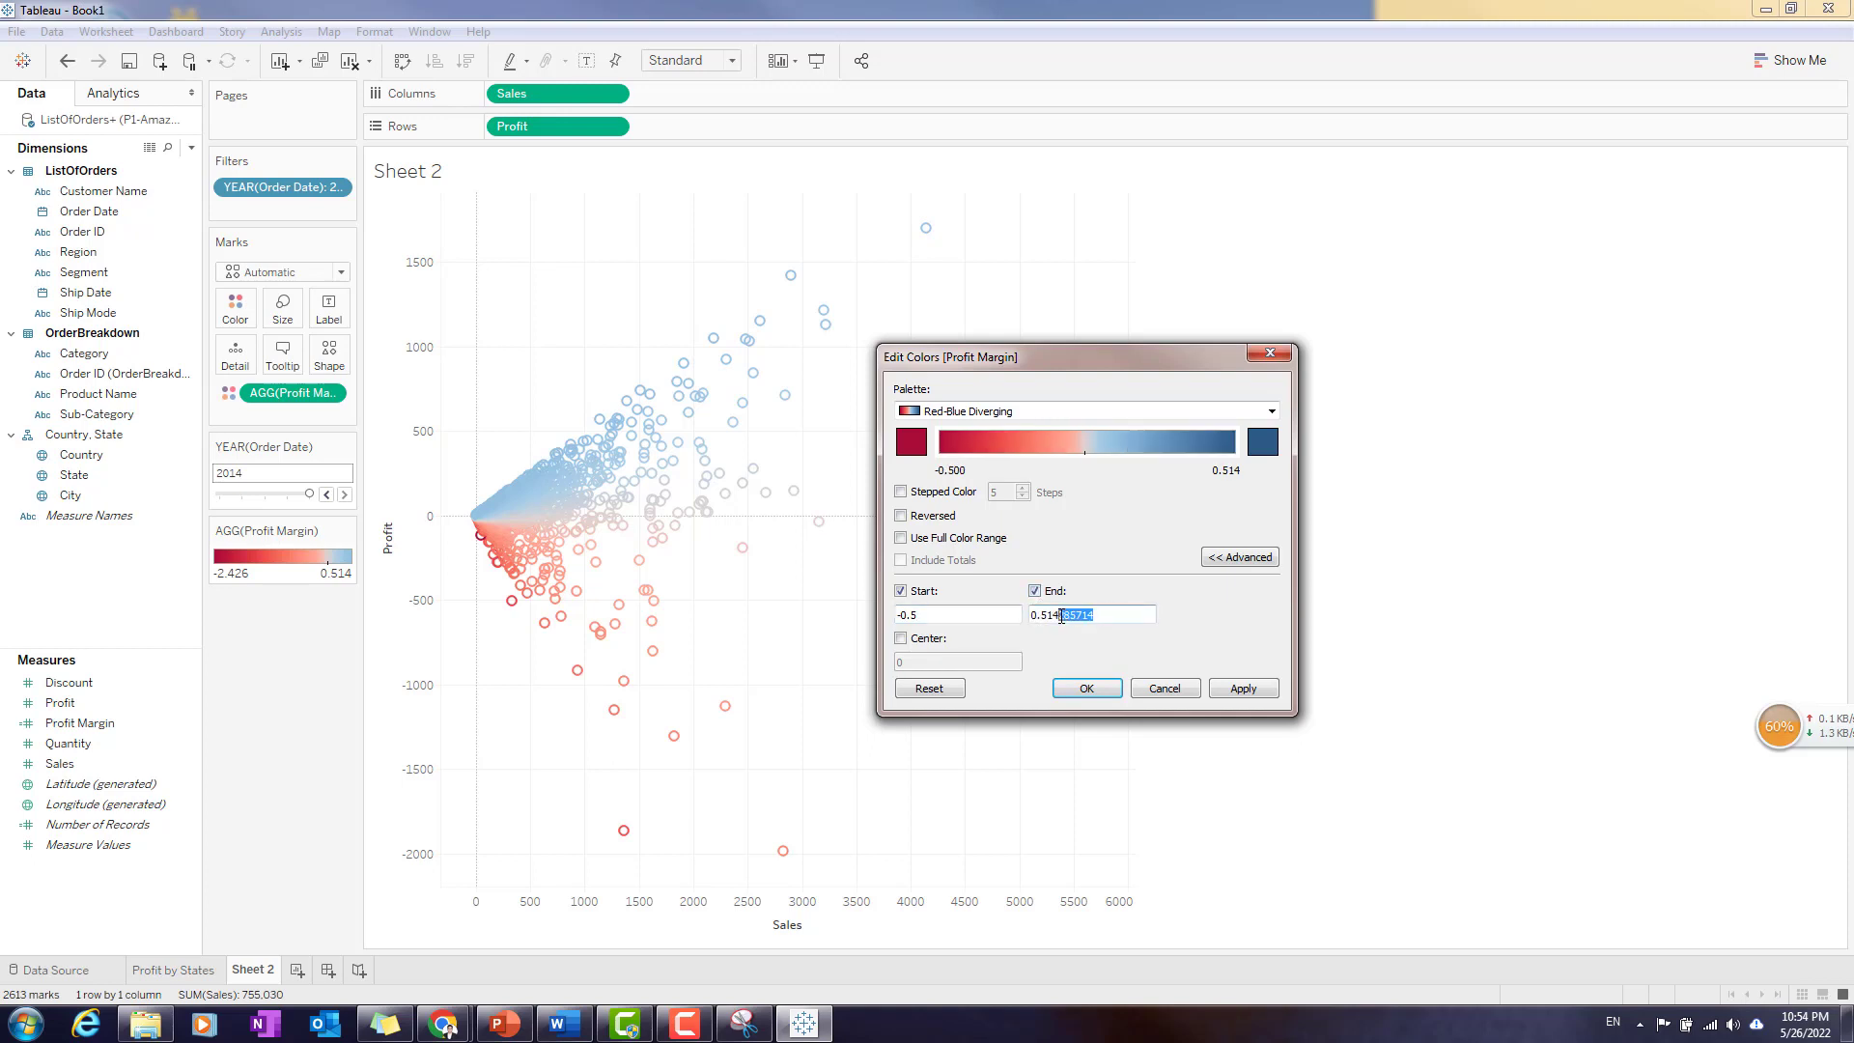
{"action": "key", "text": "BackSpace"}
{"action": "left_click", "coordinate": [1243, 689]}
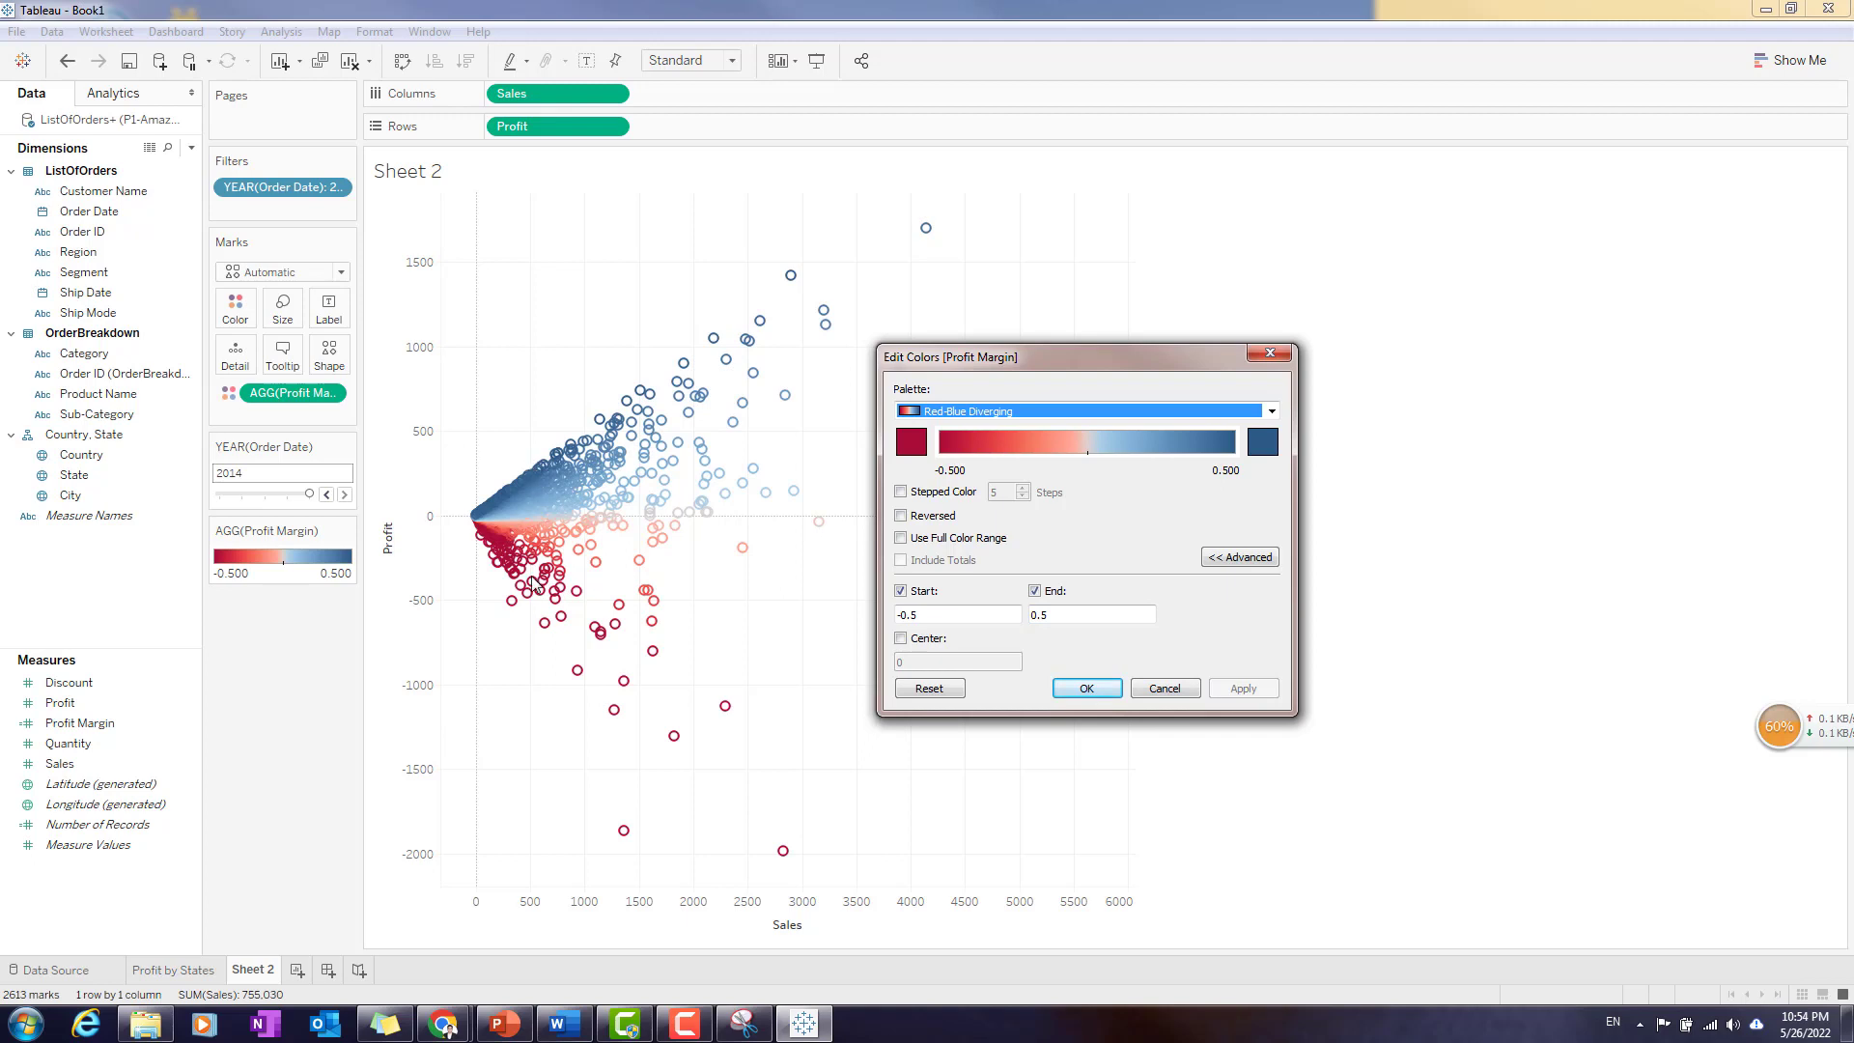
{"action": "left_click", "coordinate": [1104, 688]}
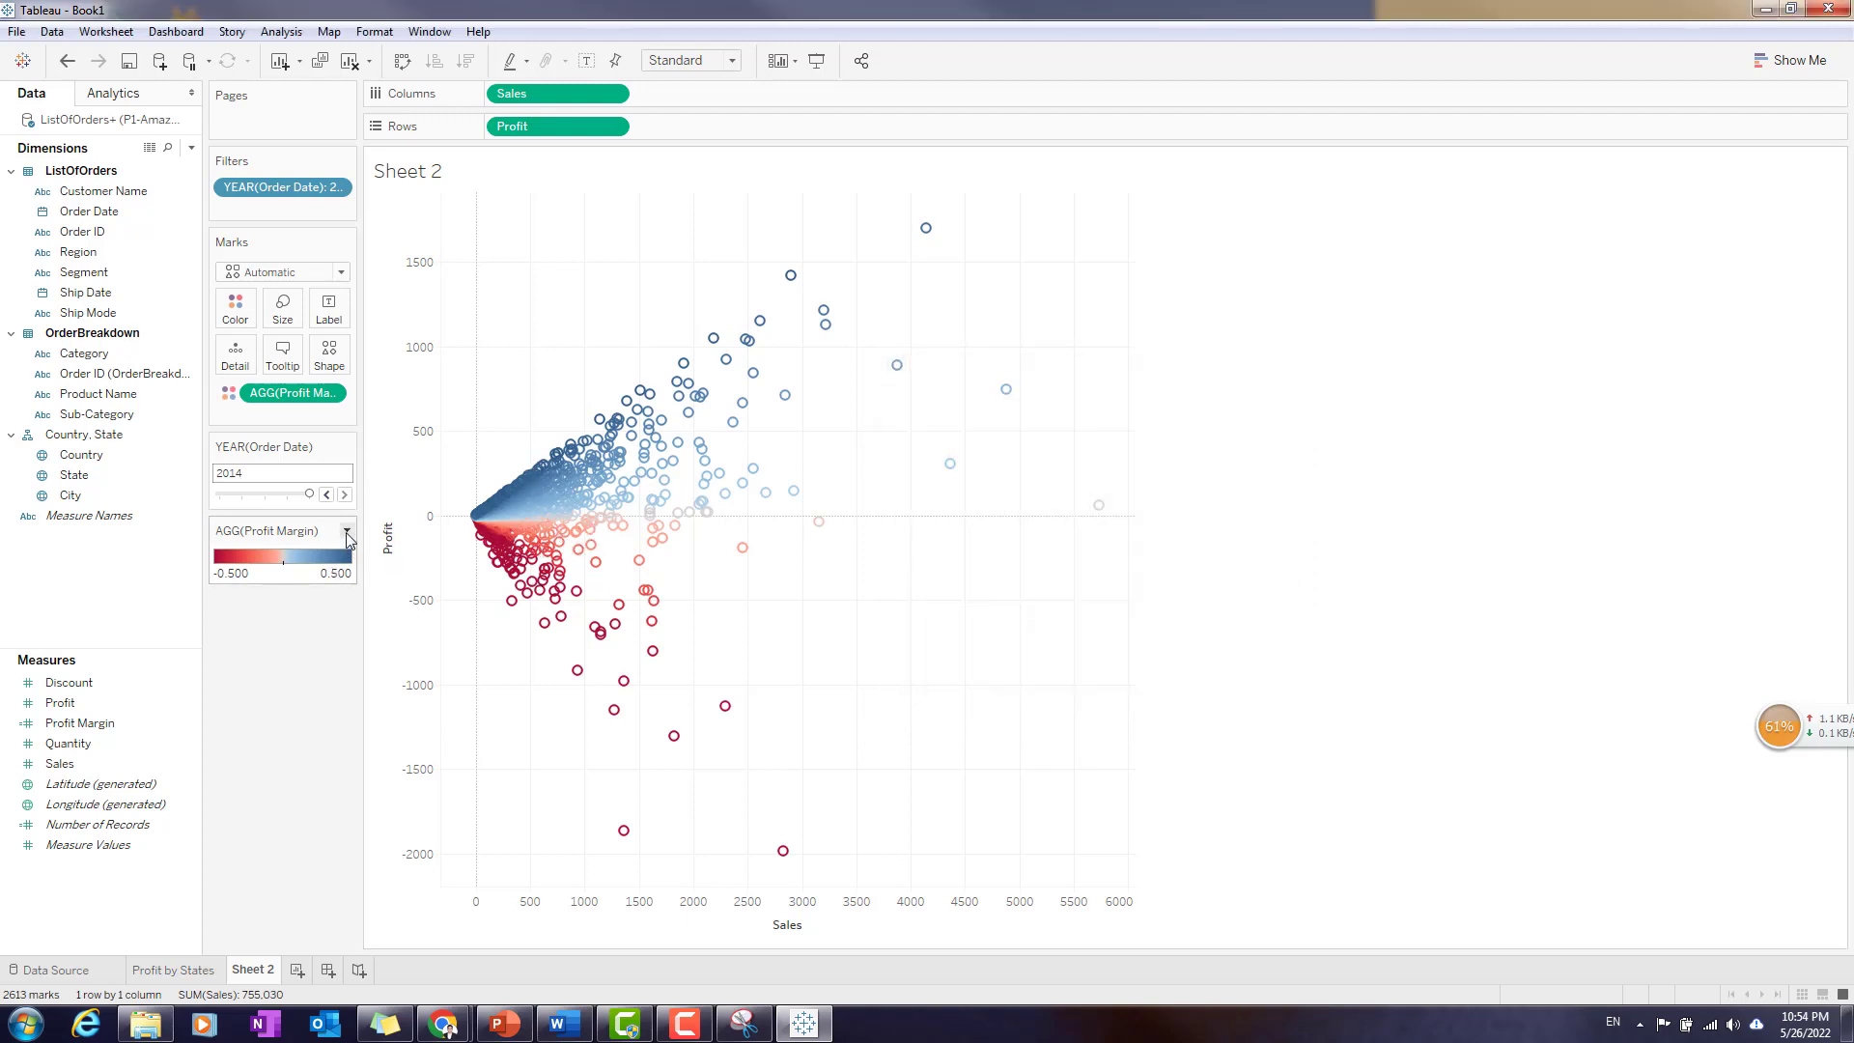
- Change the scatter plot marks to filled circles
{"action": "left_click", "coordinate": [340, 365]}
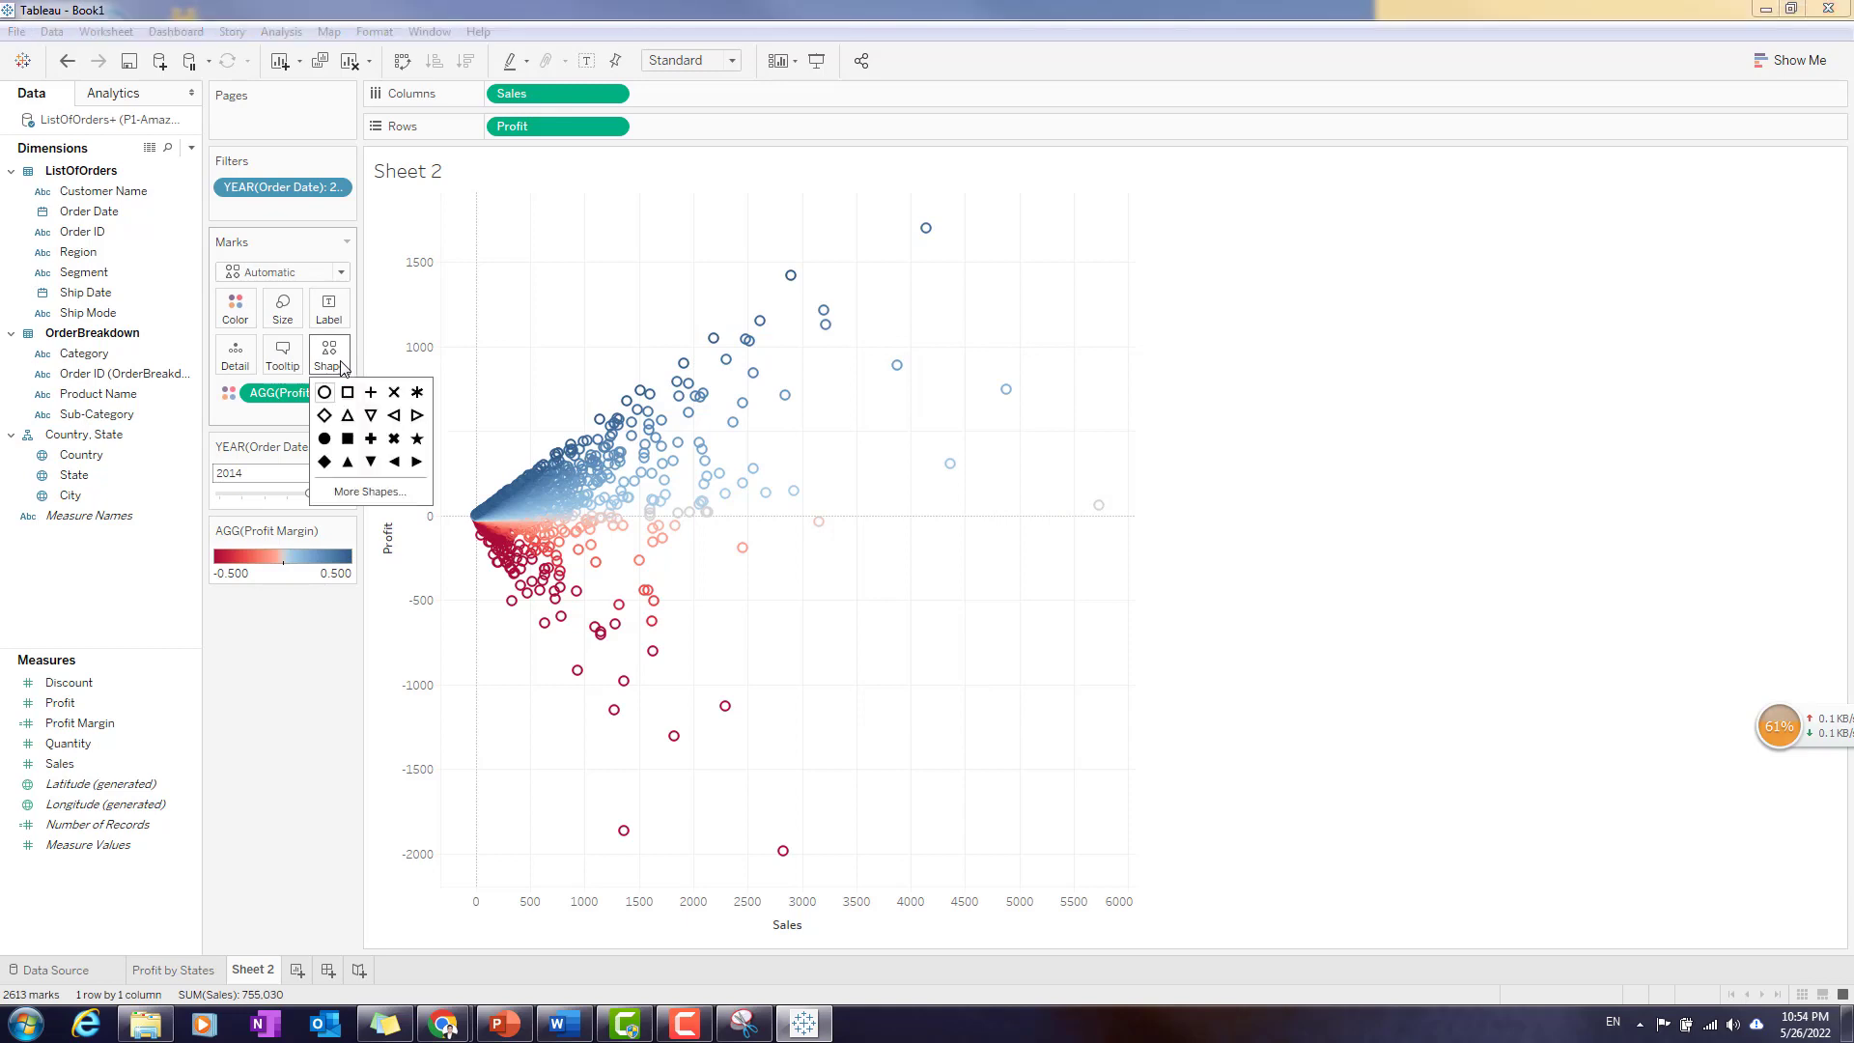
{"action": "left_click", "coordinate": [324, 438]}
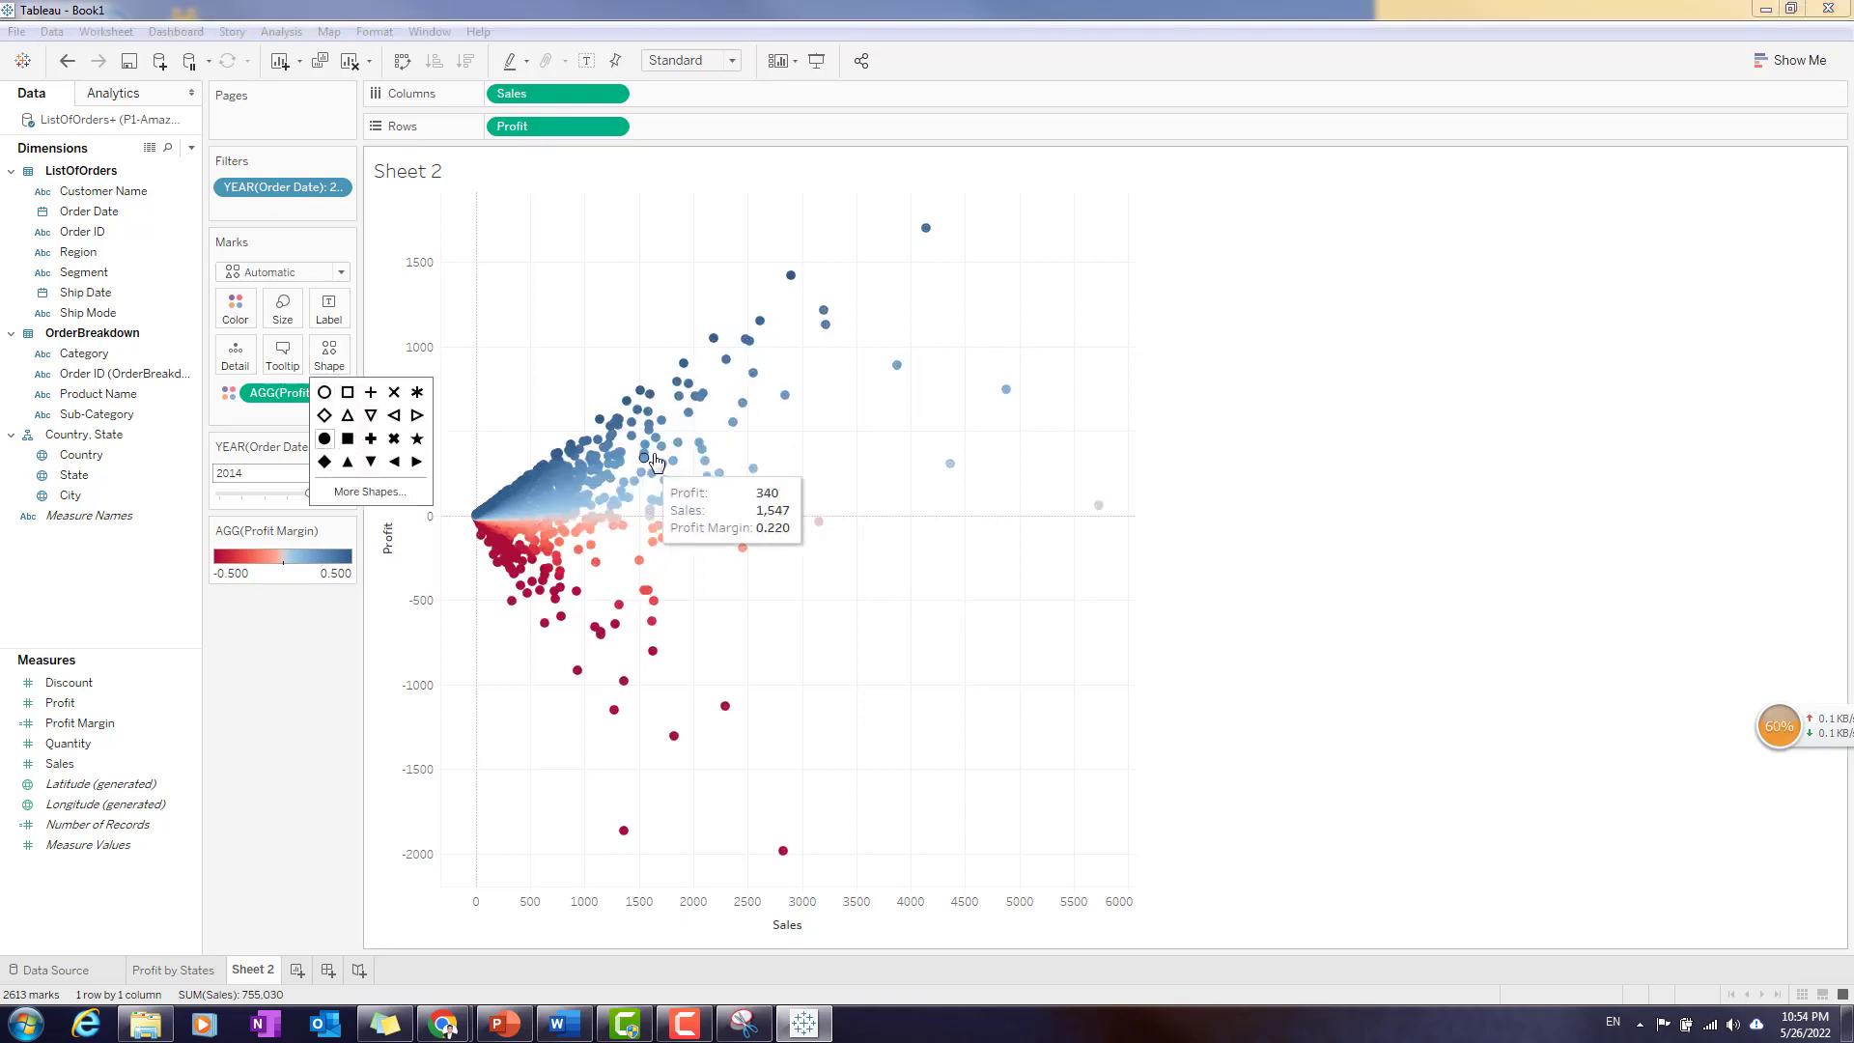
{"action": "left_click", "coordinate": [1420, 552]}
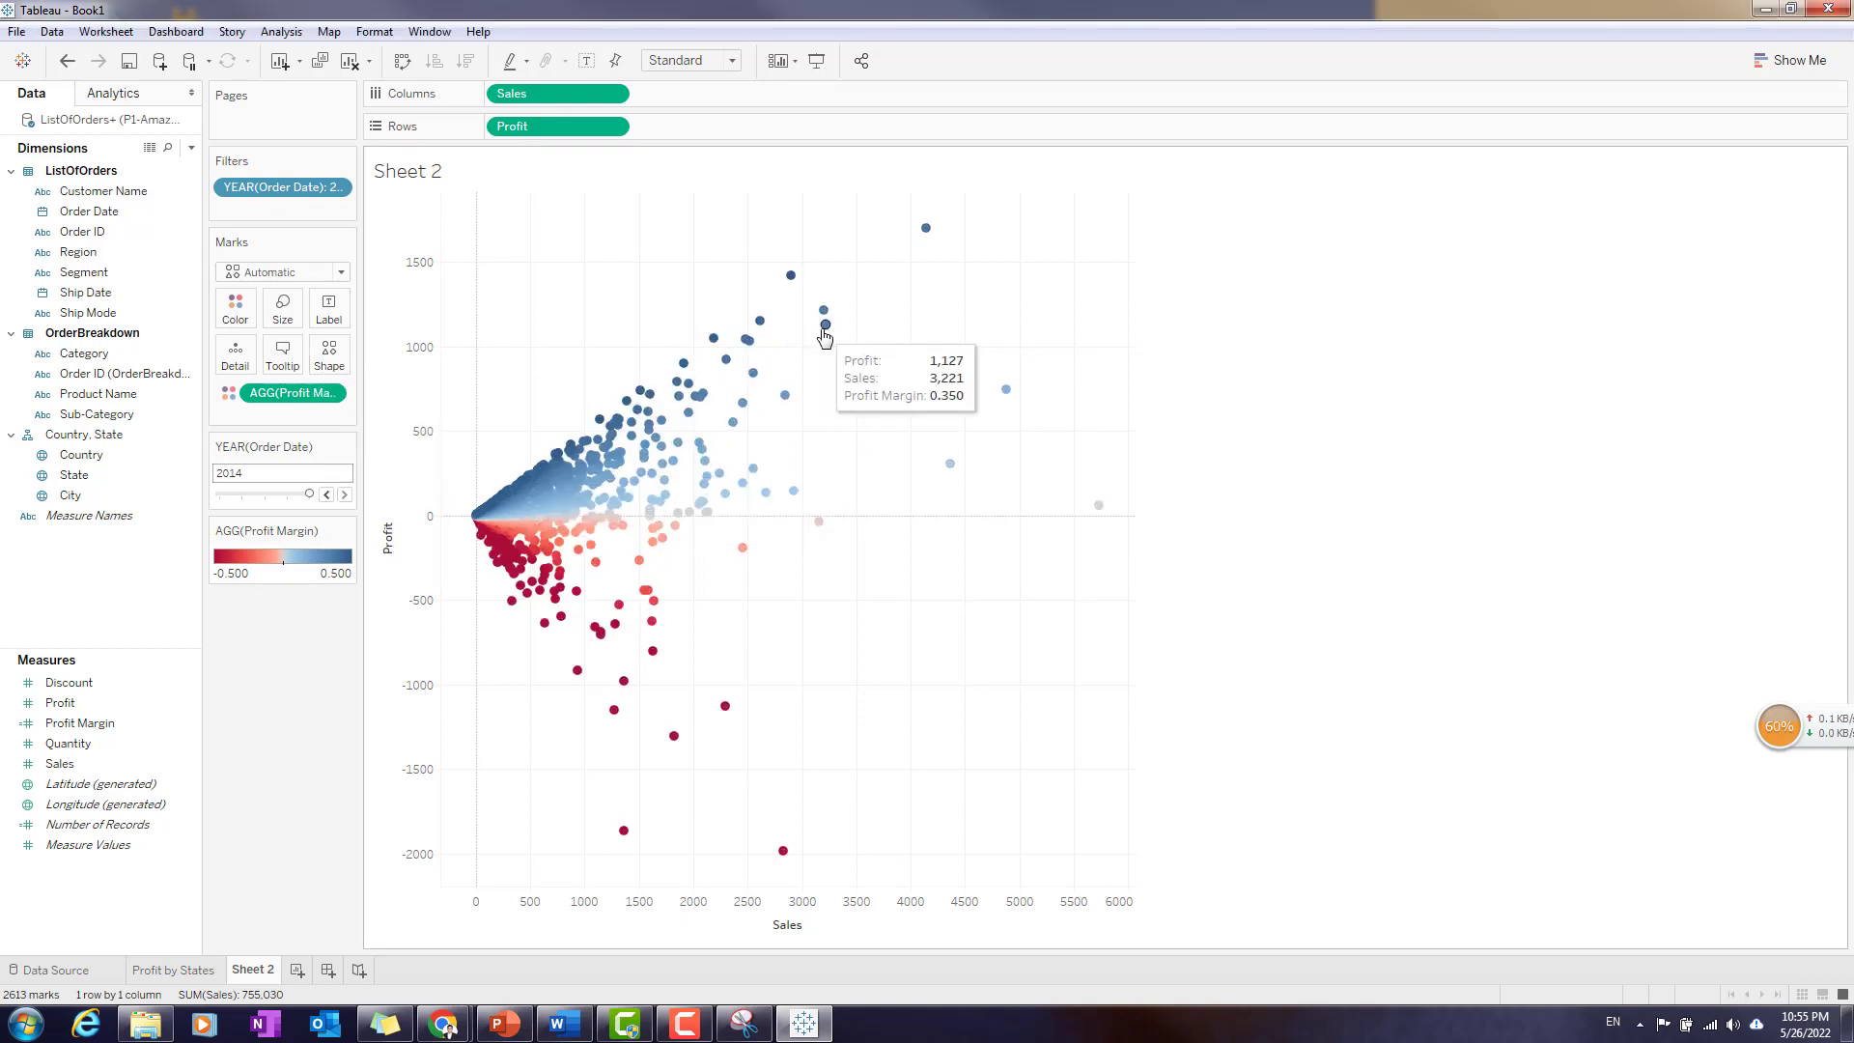
{"action": "mouse_move", "coordinate": [601, 475]}
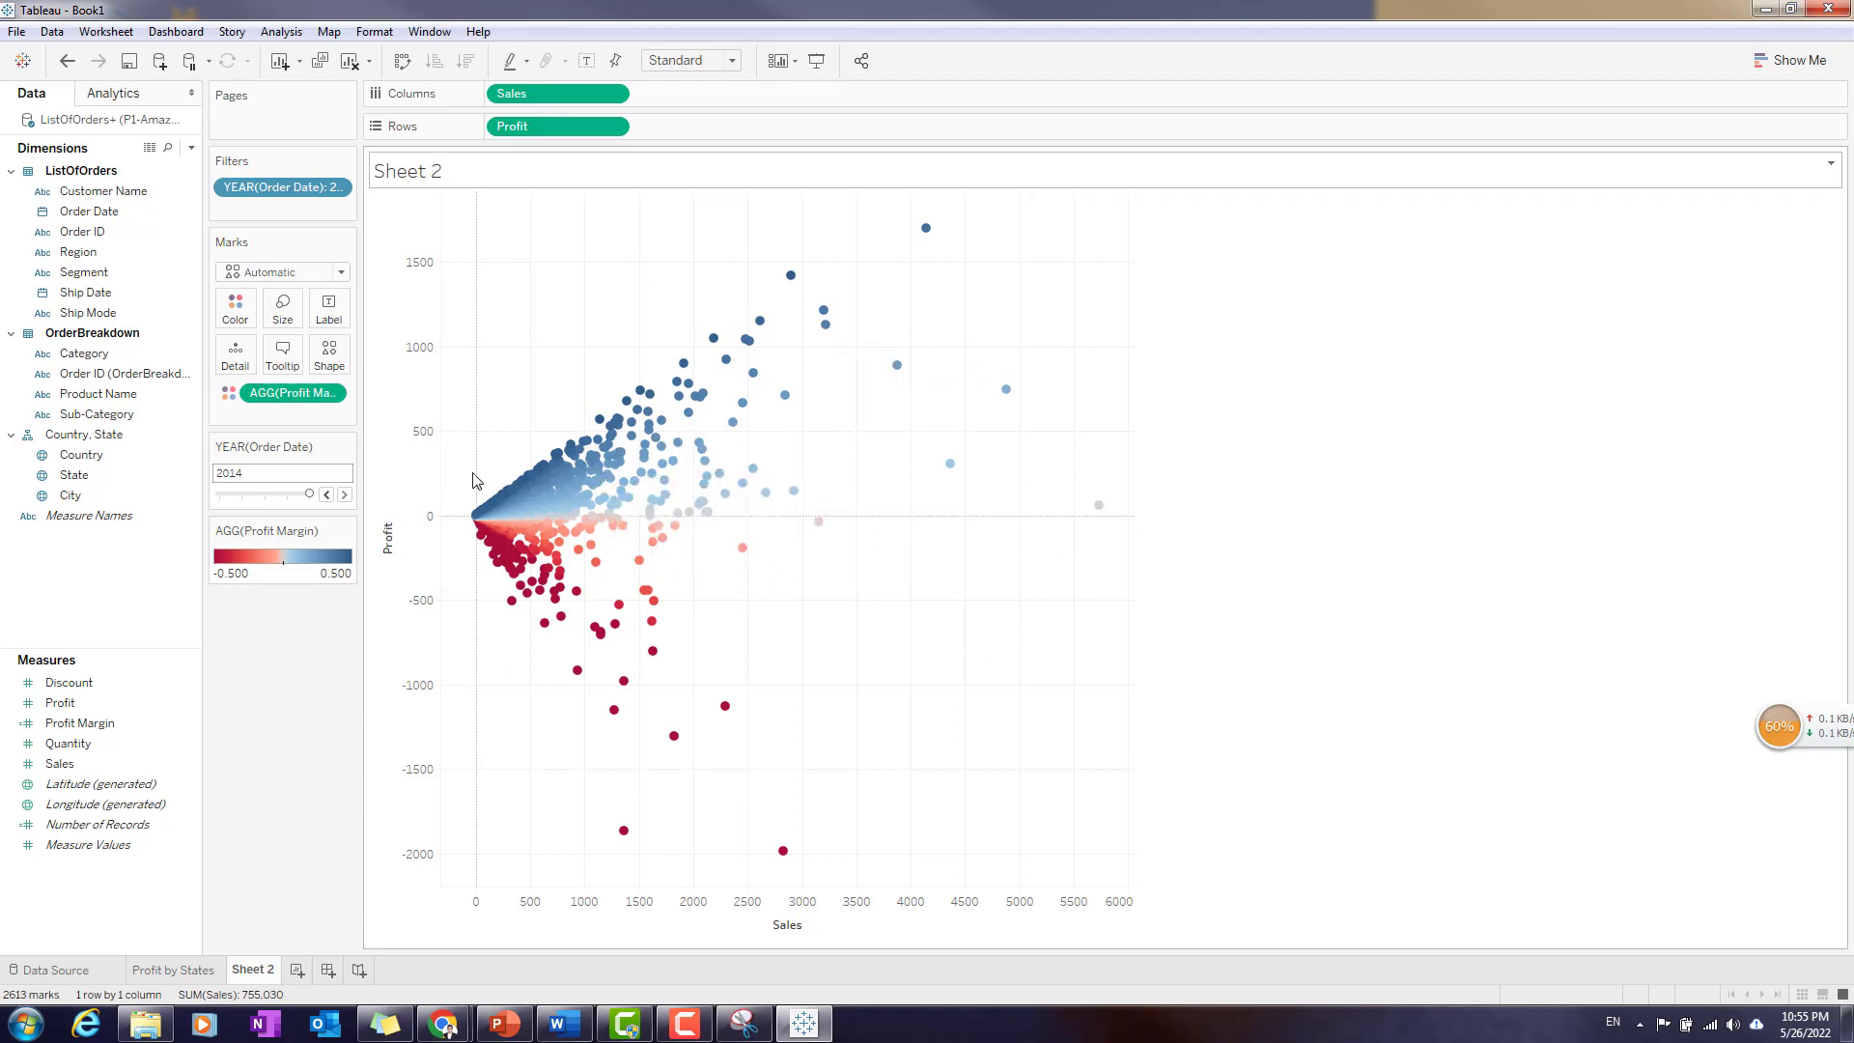
- Rename the Sheet 2 worksheet as Customer Scatter Plot
{"action": "double_click", "coordinate": [270, 970]}
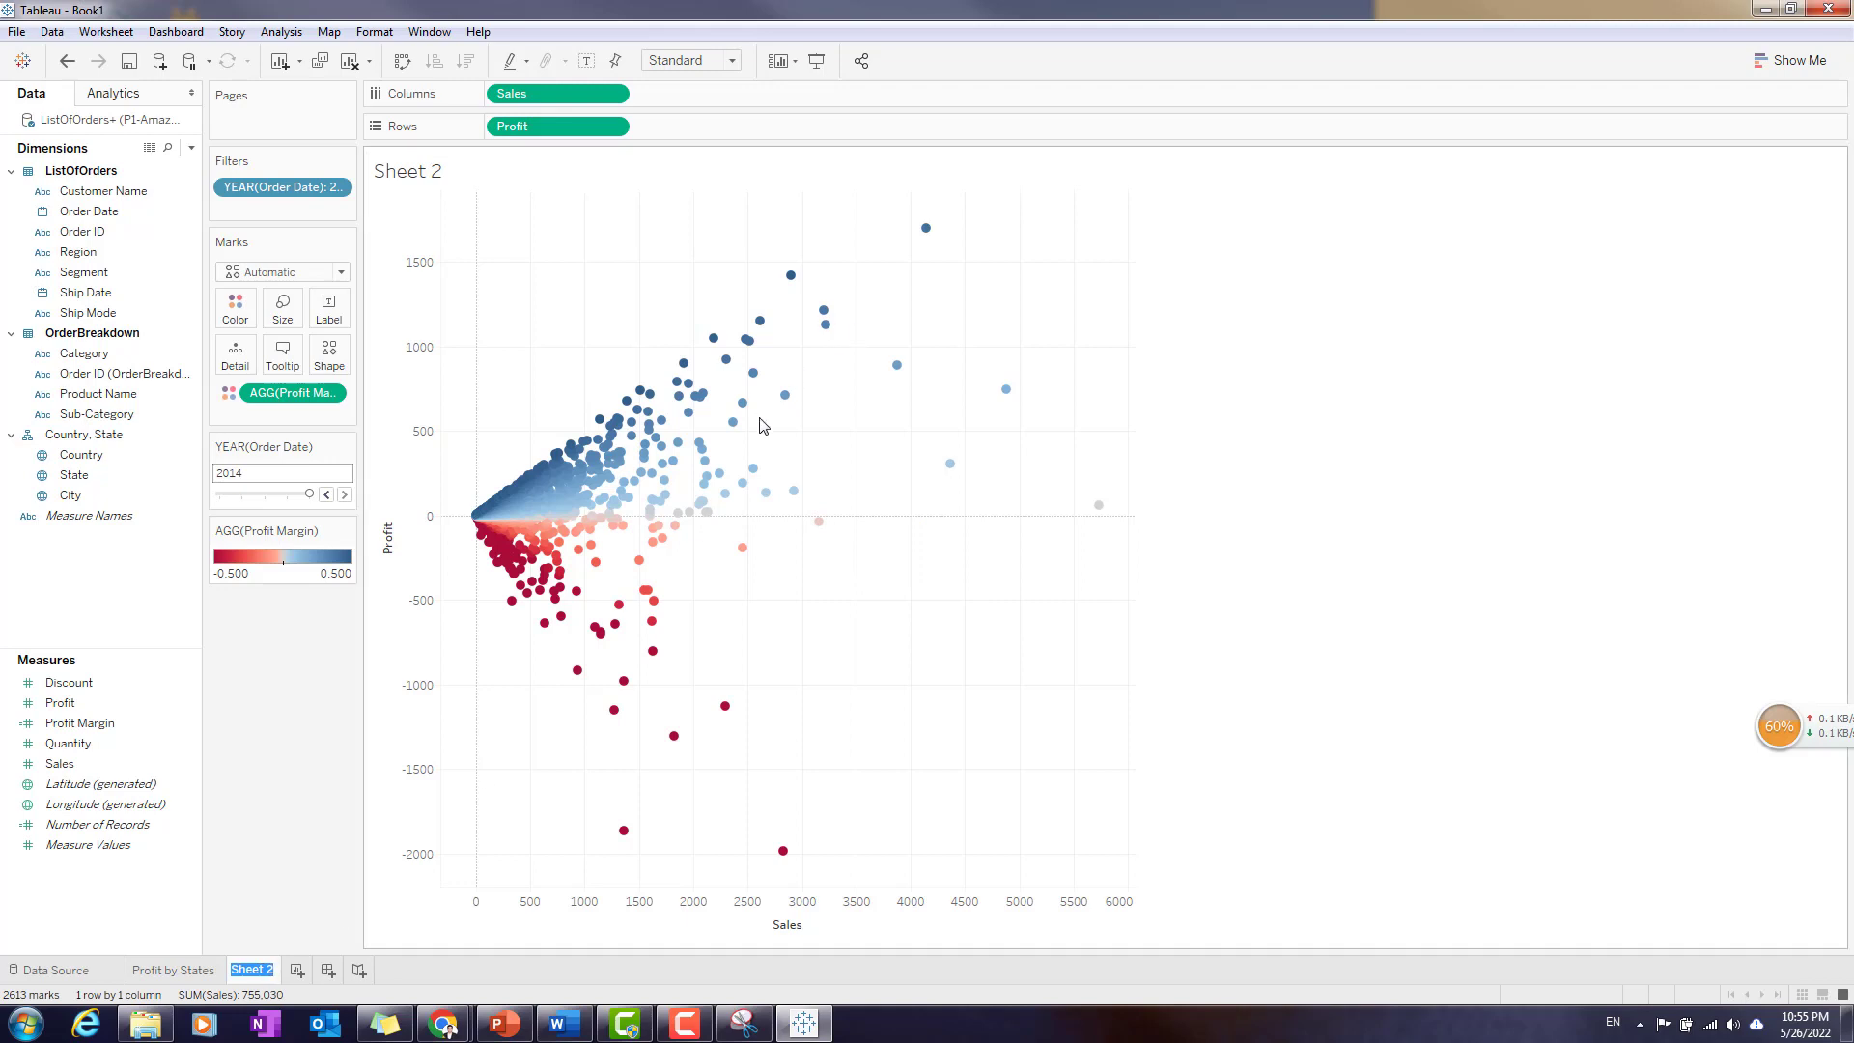
{"action": "type", "text": "Scatter Pl"}
{"action": "key", "text": "BackSpace"}
{"action": "key", "text": "BackSpace"}
{"action": "key", "text": "BackSpace"}
{"action": "key", "text": "BackSpace"}
{"action": "key", "text": "BackSpace"}
{"action": "key", "text": "BackSpace"}
{"action": "key", "text": "BackSpace"}
{"action": "key", "text": "BackSpace"}
{"action": "key", "text": "BackSpace"}
{"action": "type", "text": "Custome"}
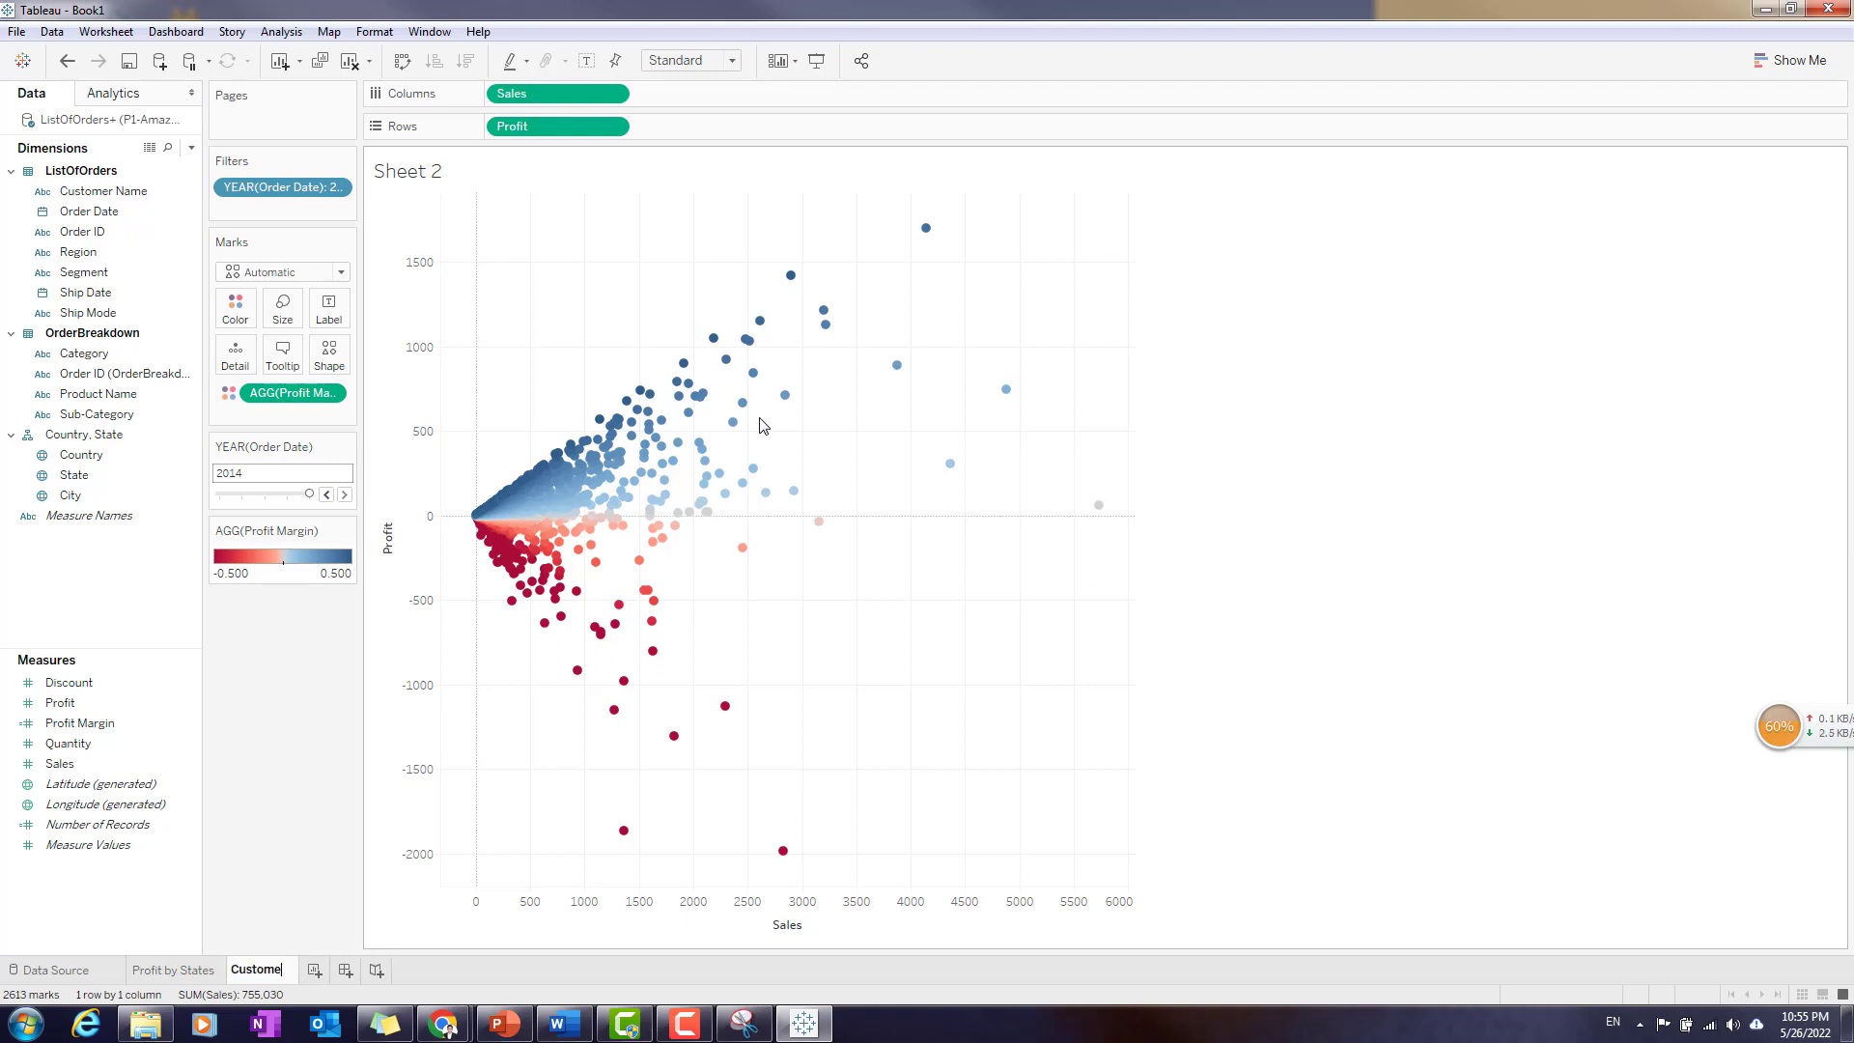
{"action": "type", "text": "r Scatt"}
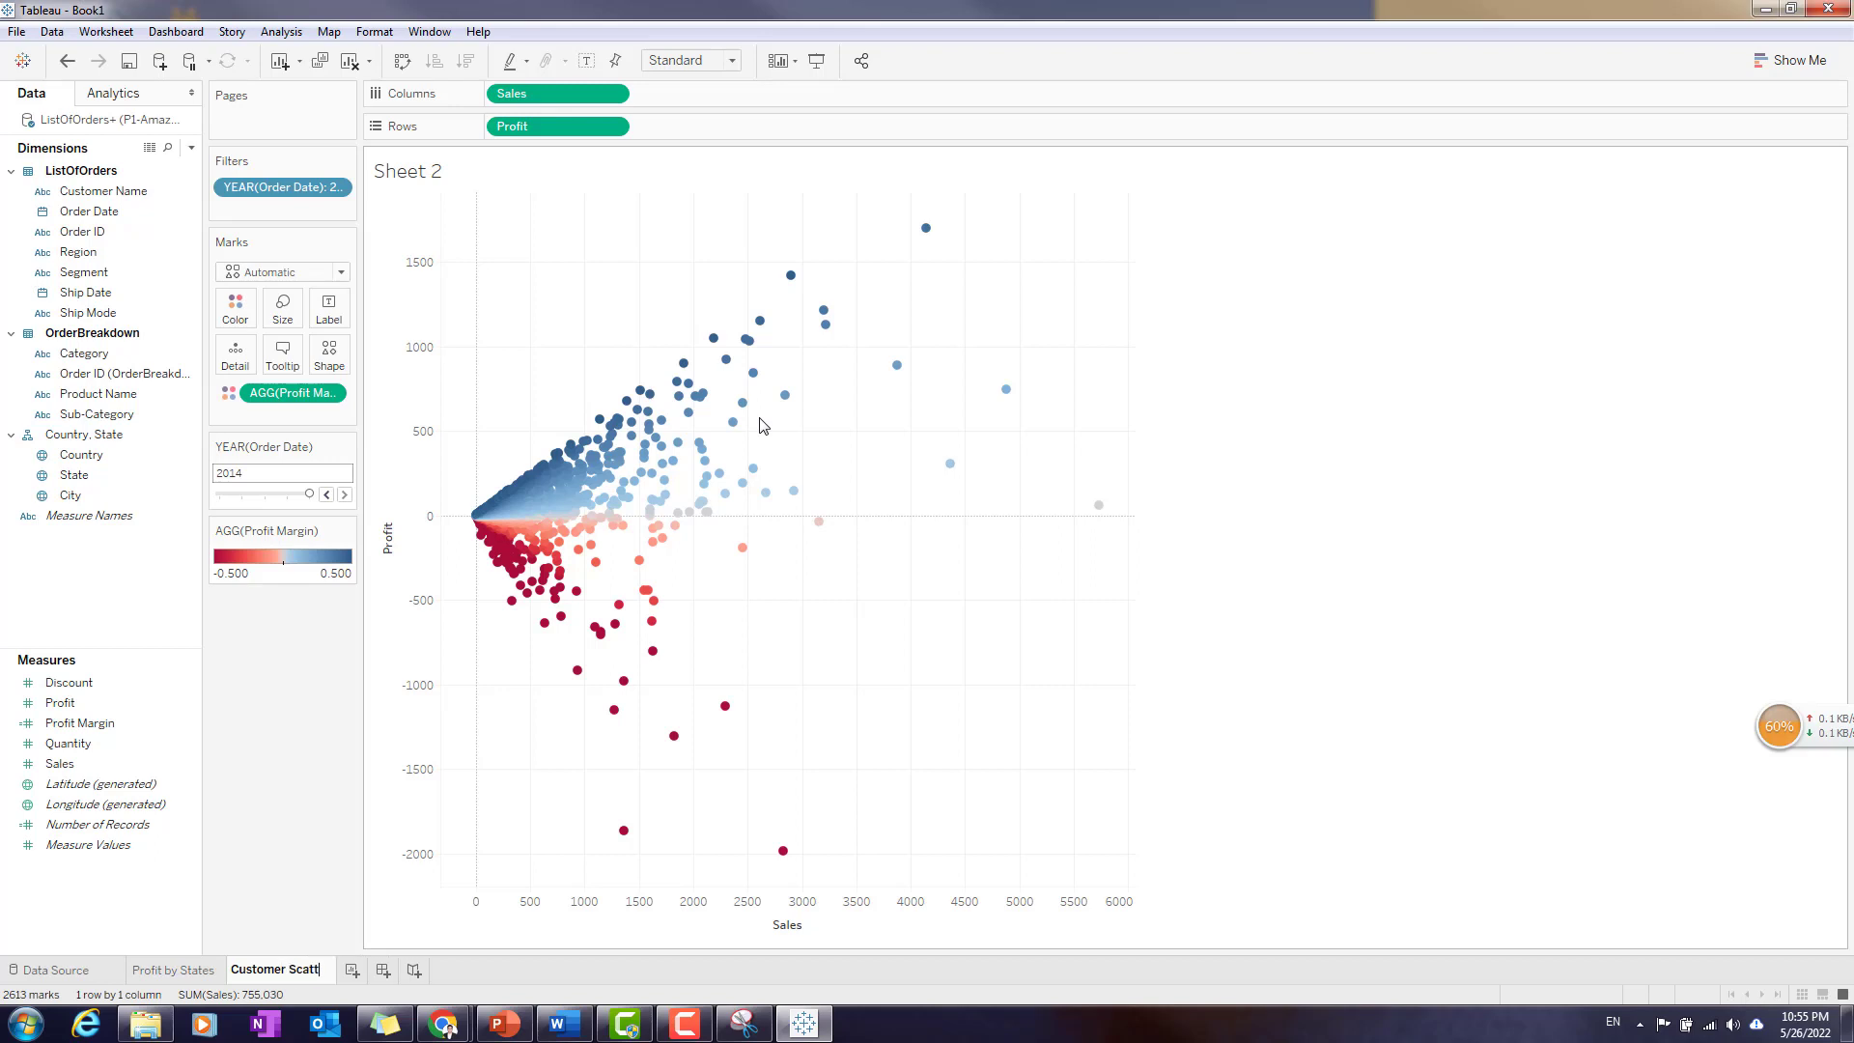
{"action": "type", "text": "er Plot"}
- Centre the title of the Customer Scatter Plot worksheet
{"action": "double_click", "coordinate": [444, 171]}
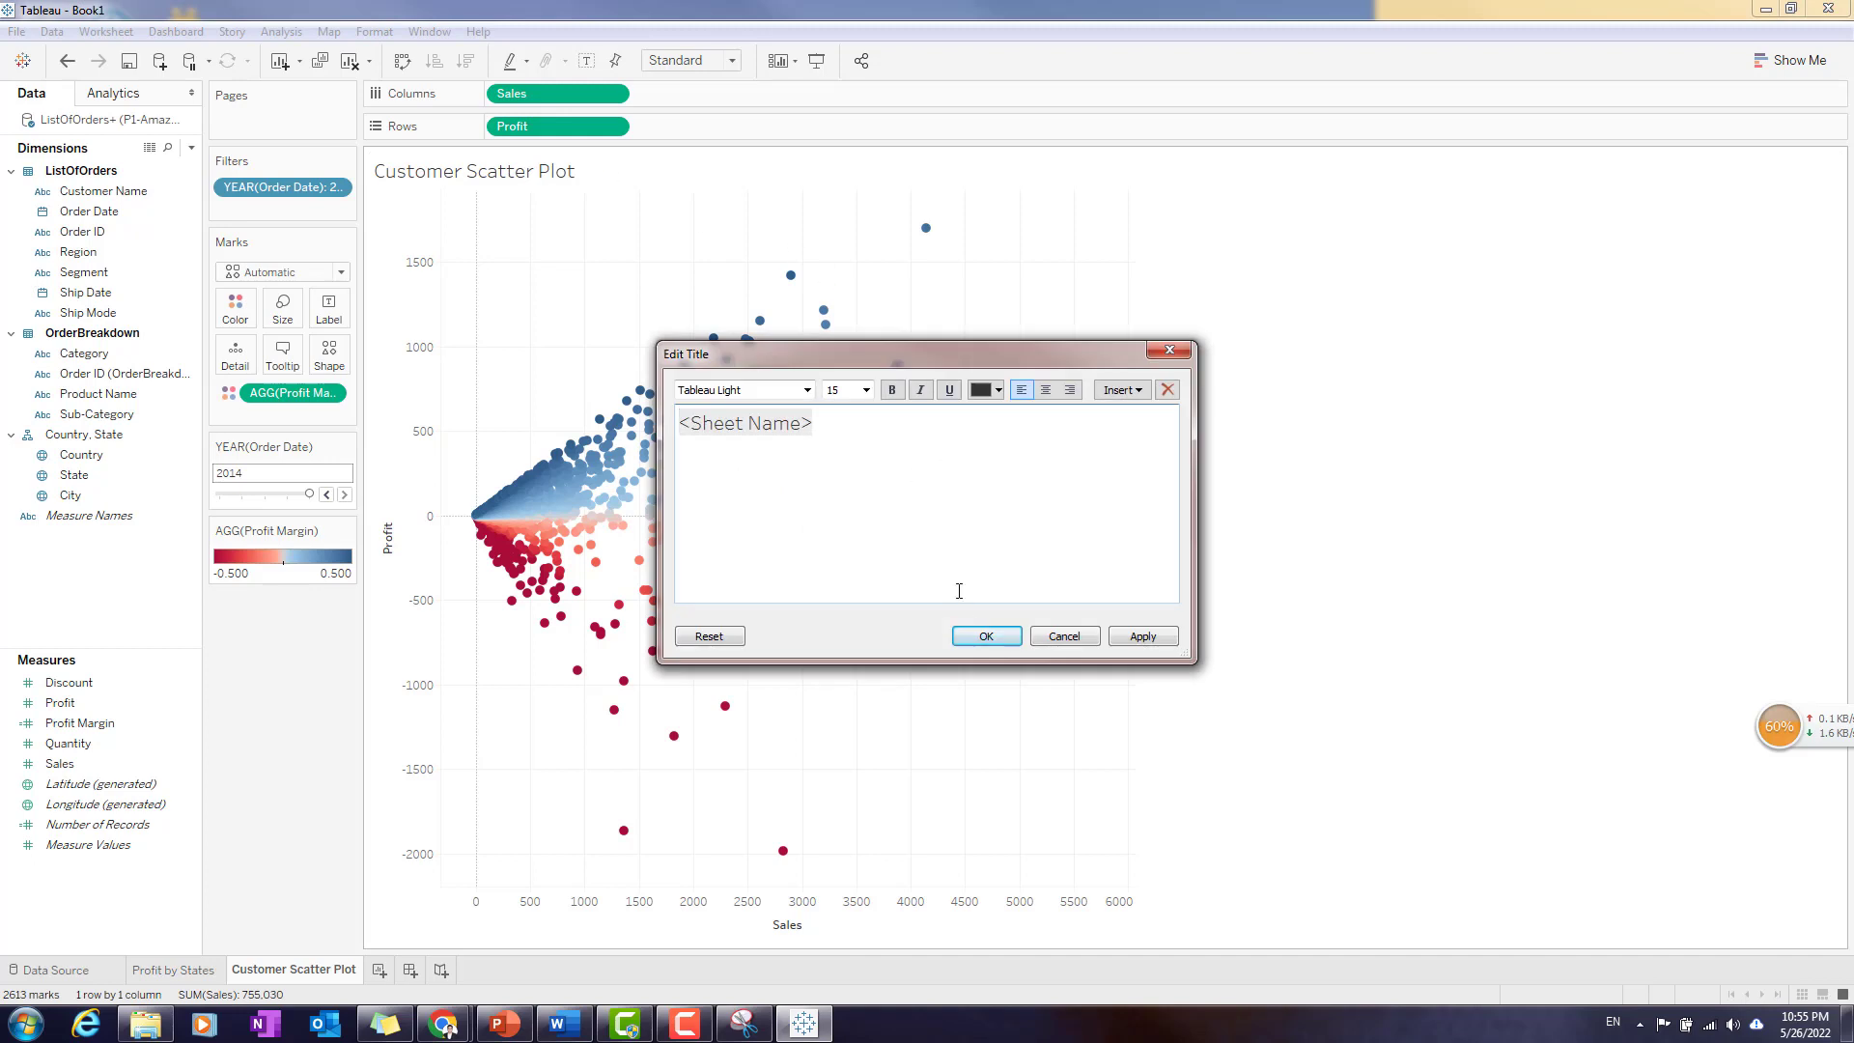
{"action": "left_click", "coordinate": [986, 636]}
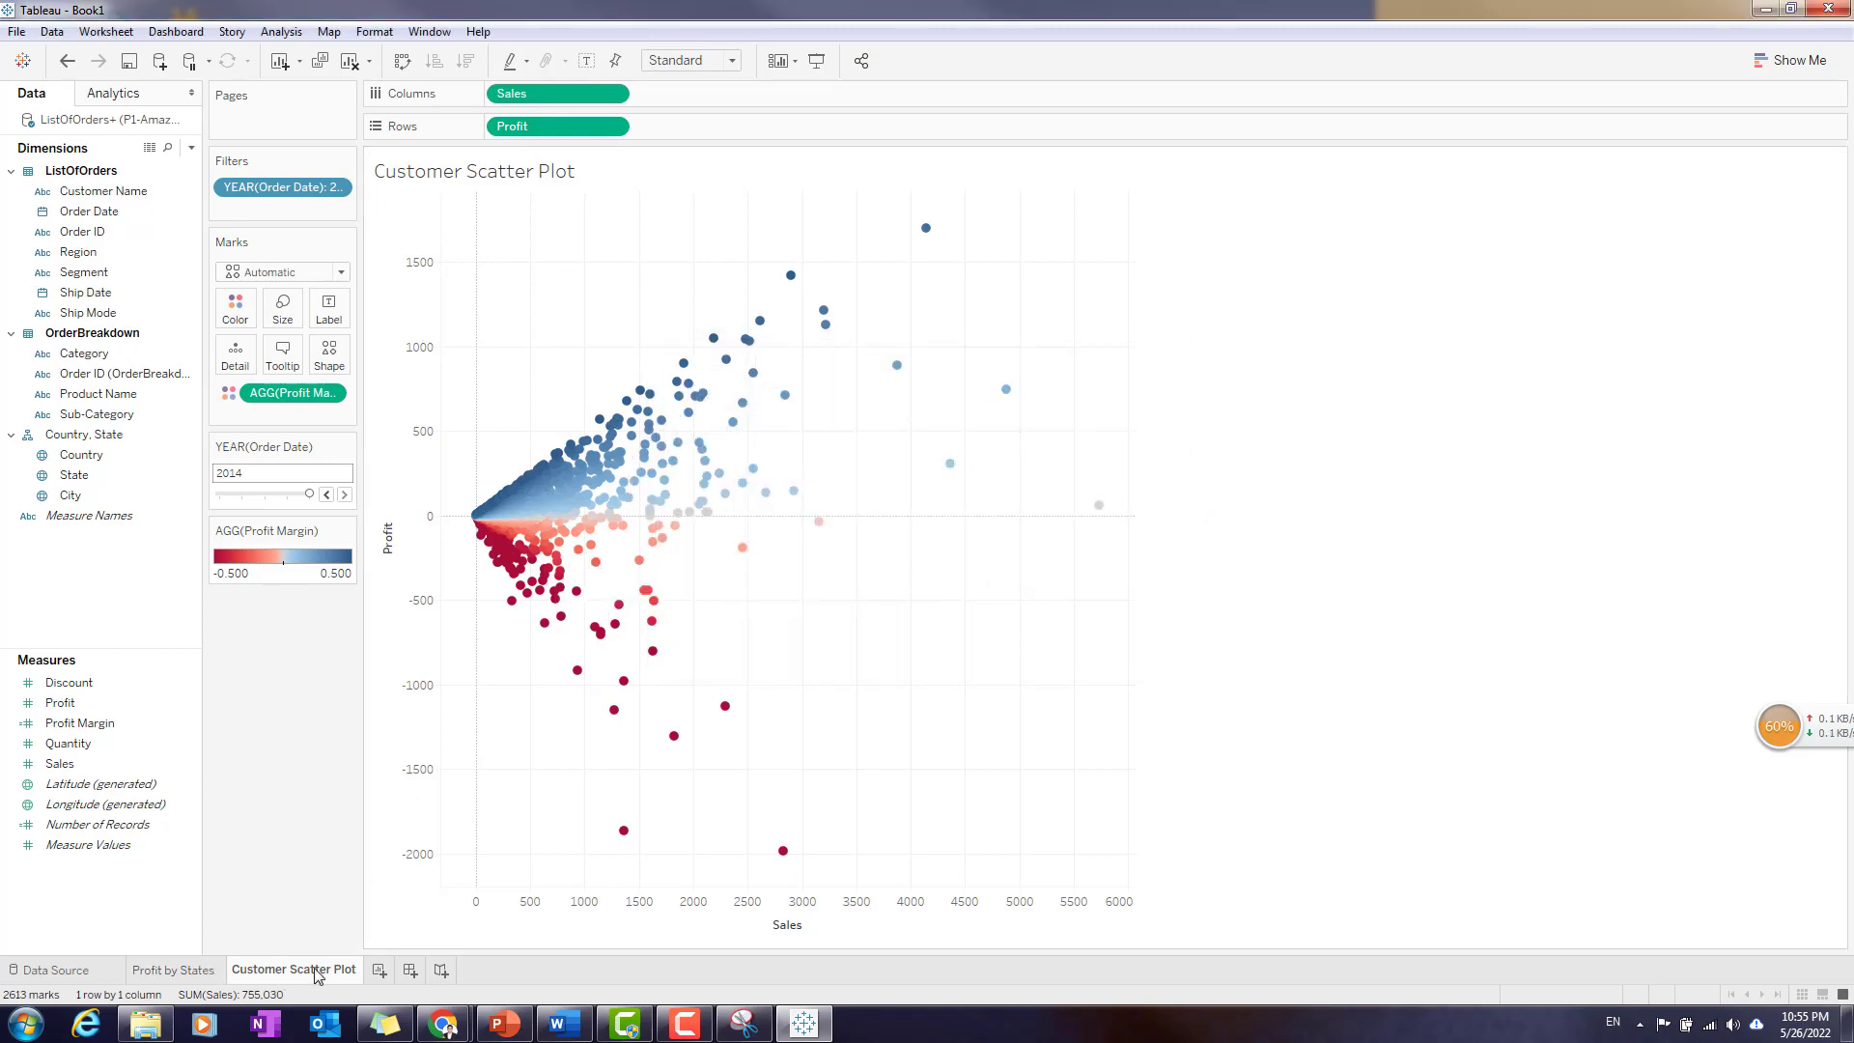
{"action": "mouse_move", "coordinate": [316, 975]}
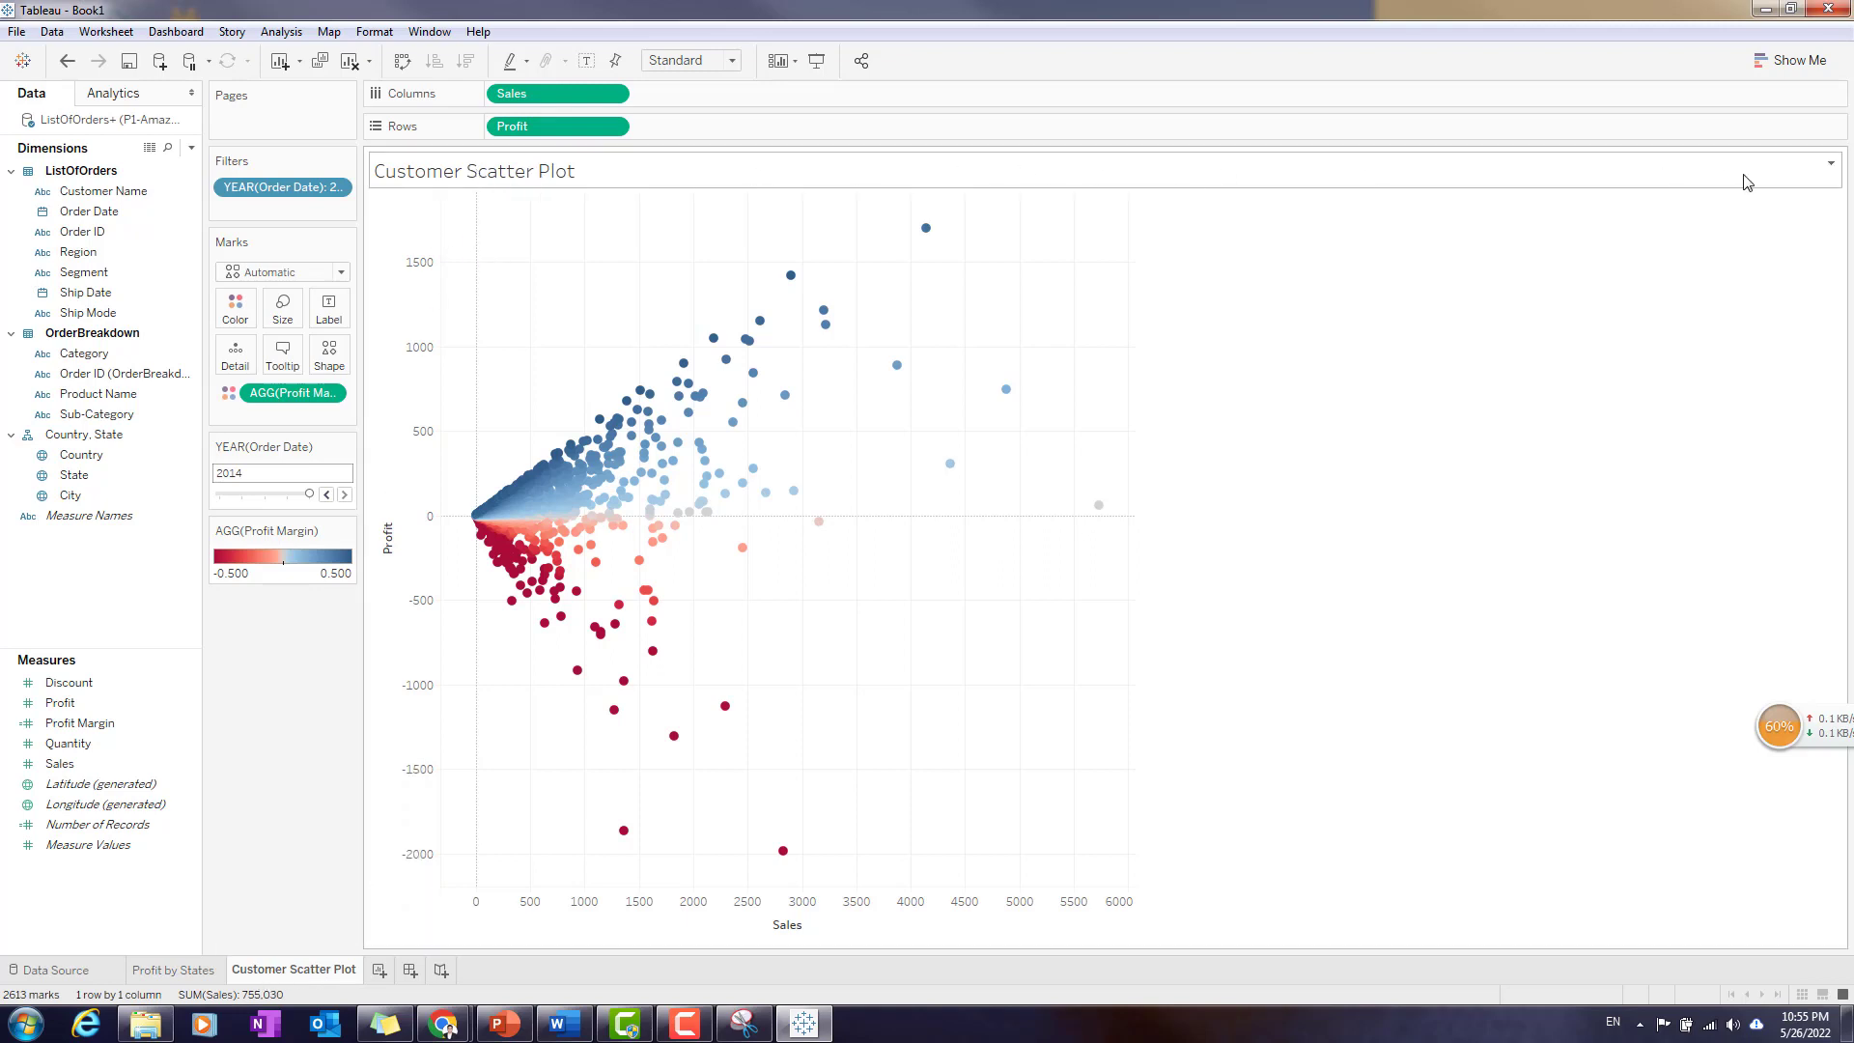
{"action": "double_click", "coordinate": [549, 182]}
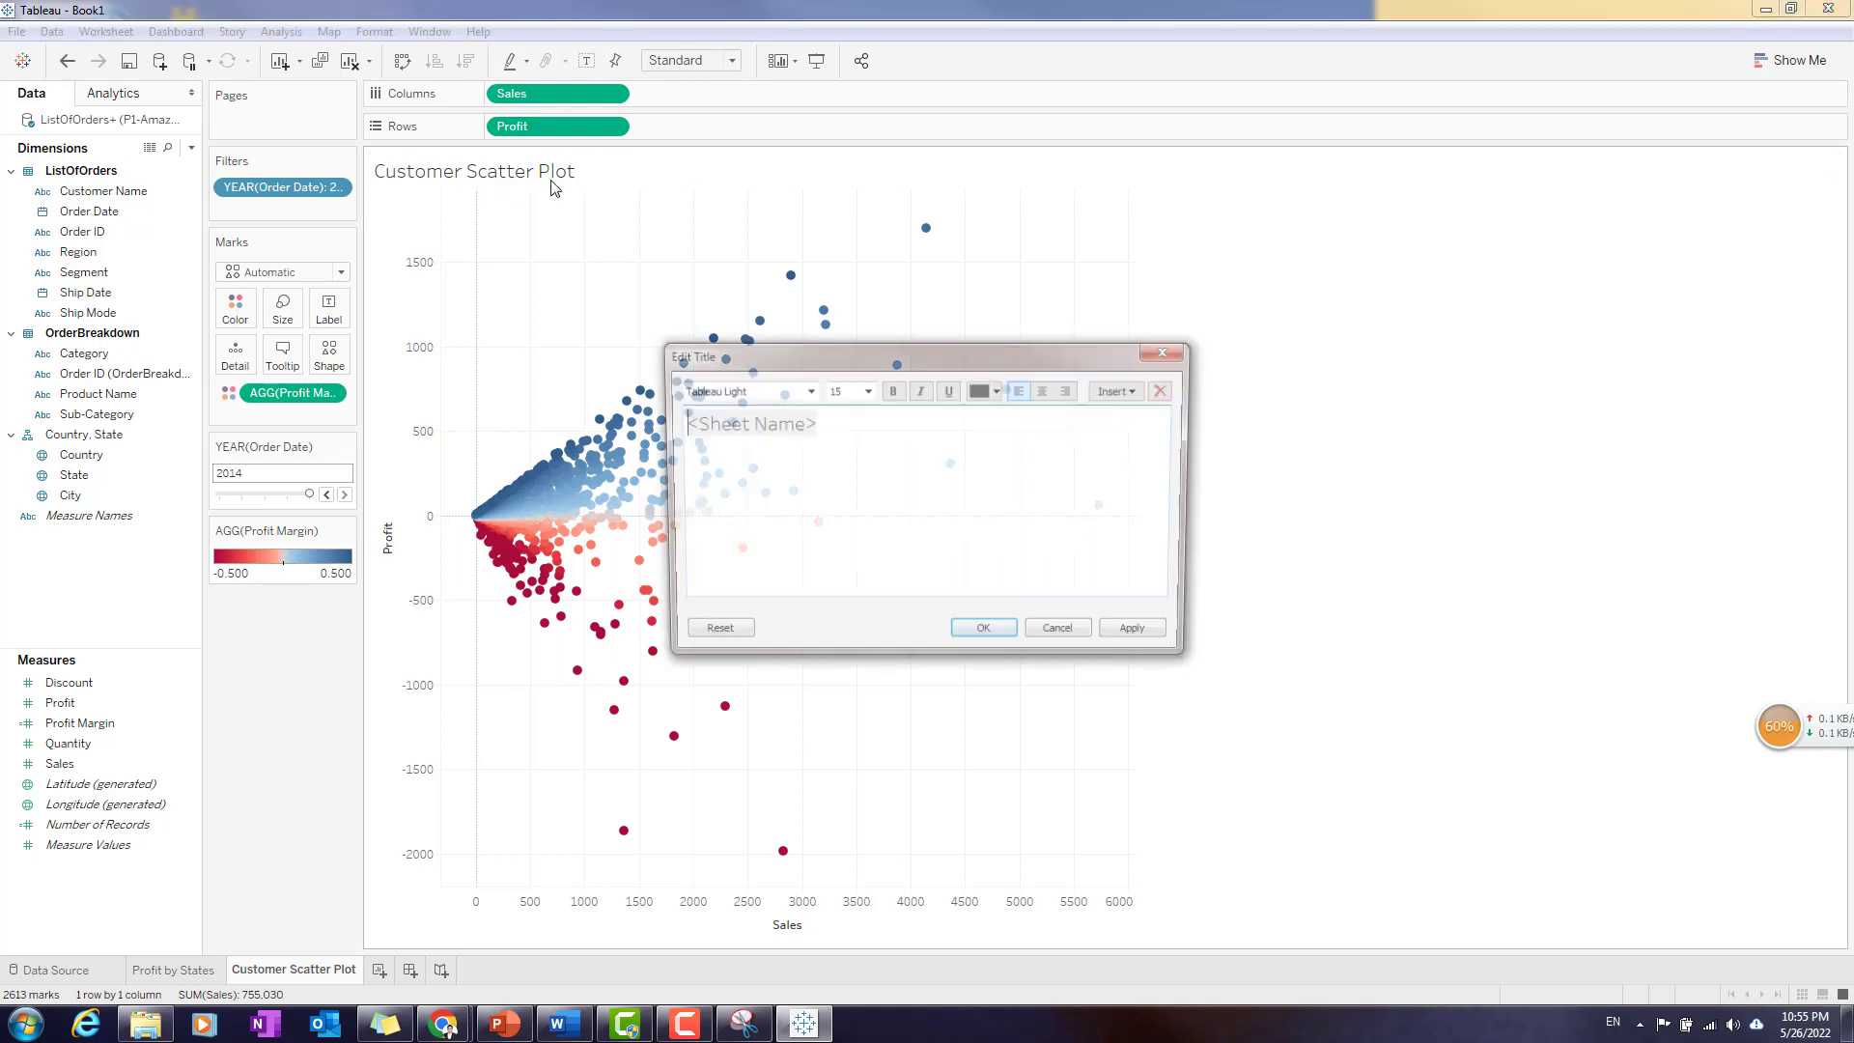
{"action": "left_click", "coordinate": [1045, 390]}
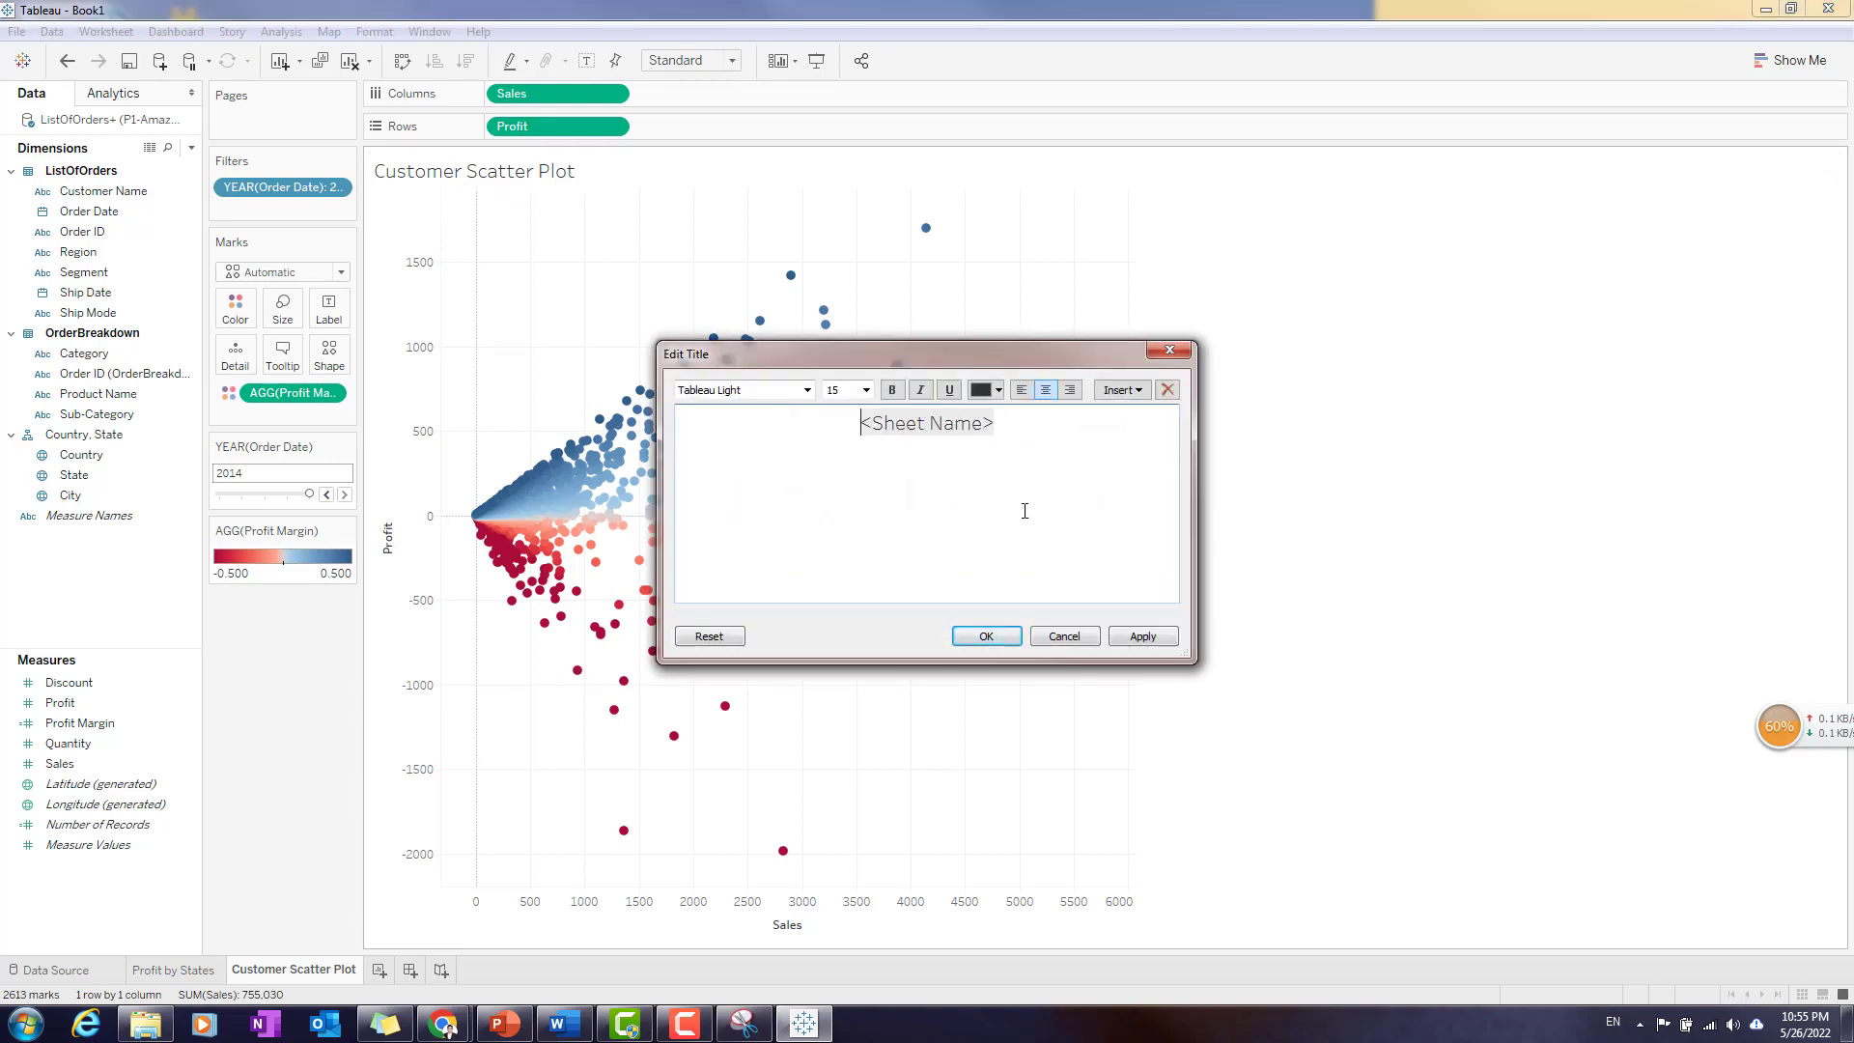
{"action": "left_click", "coordinate": [987, 636]}
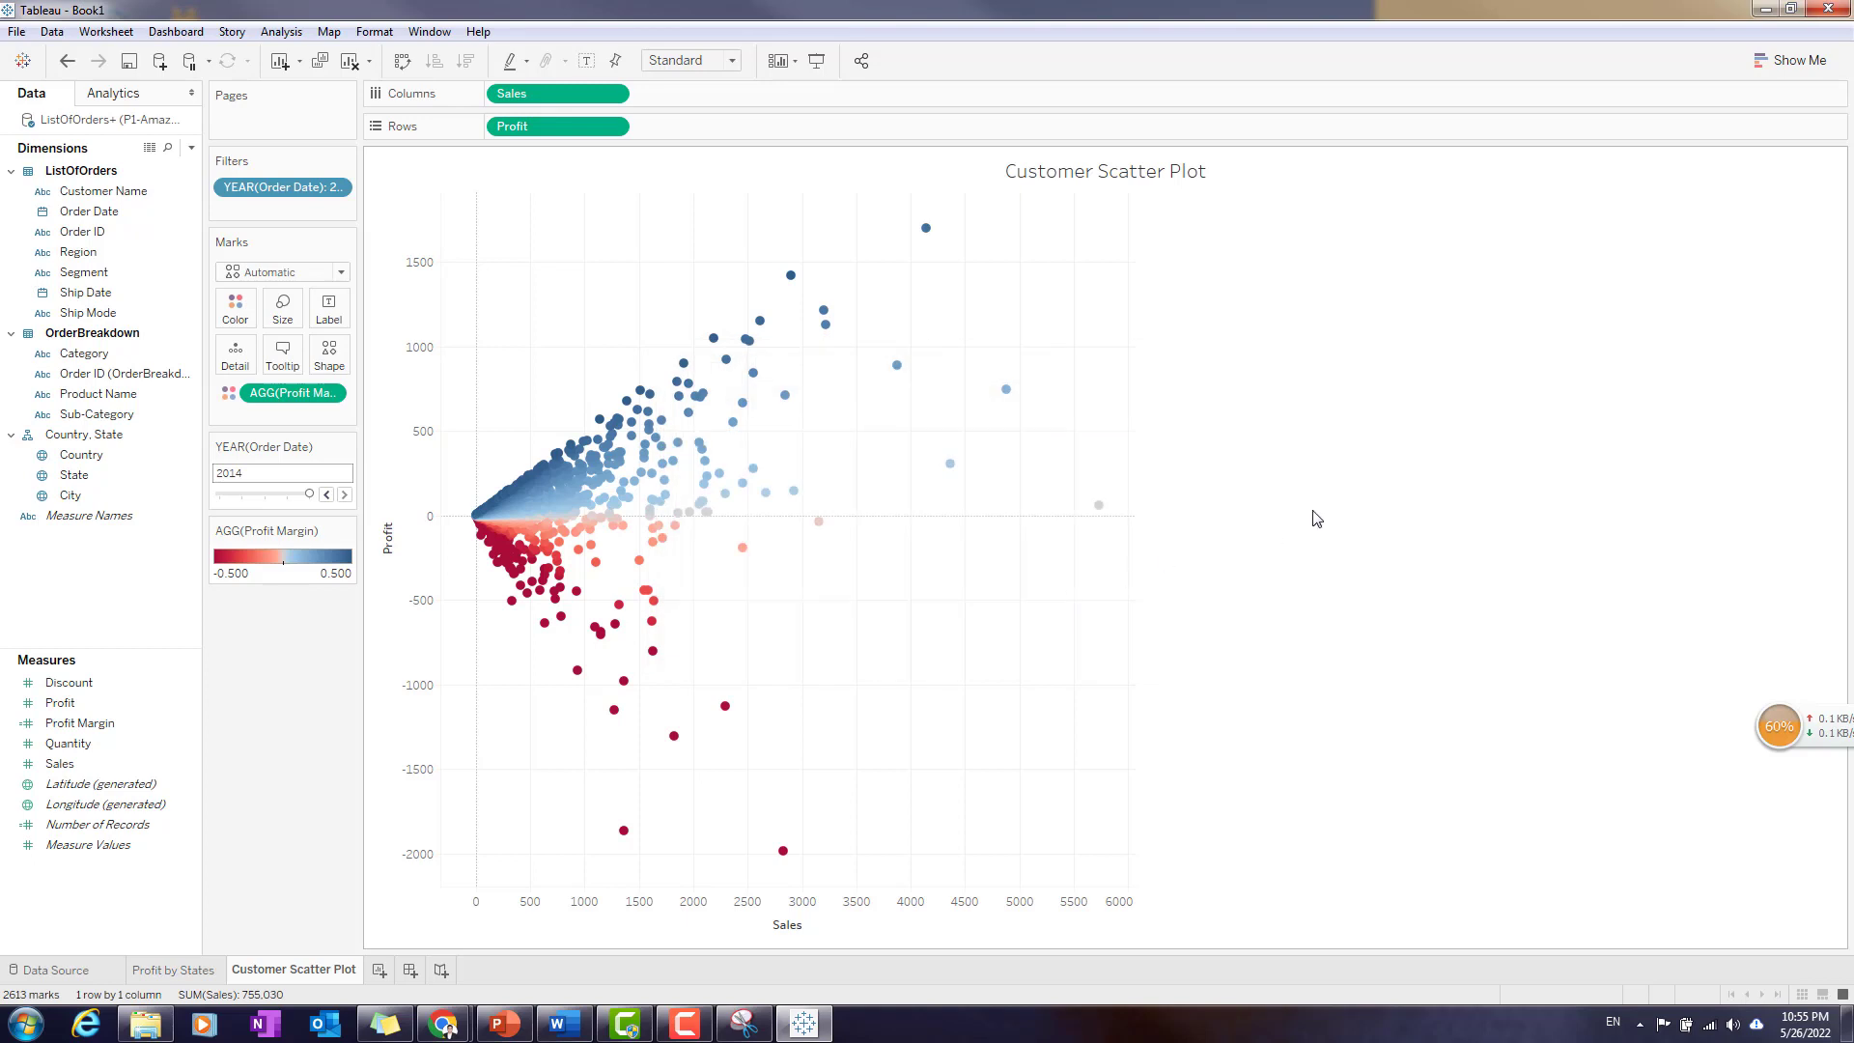
- Make the Customer Scatter Plot worksheet title bold
{"action": "double_click", "coordinate": [1045, 171]}
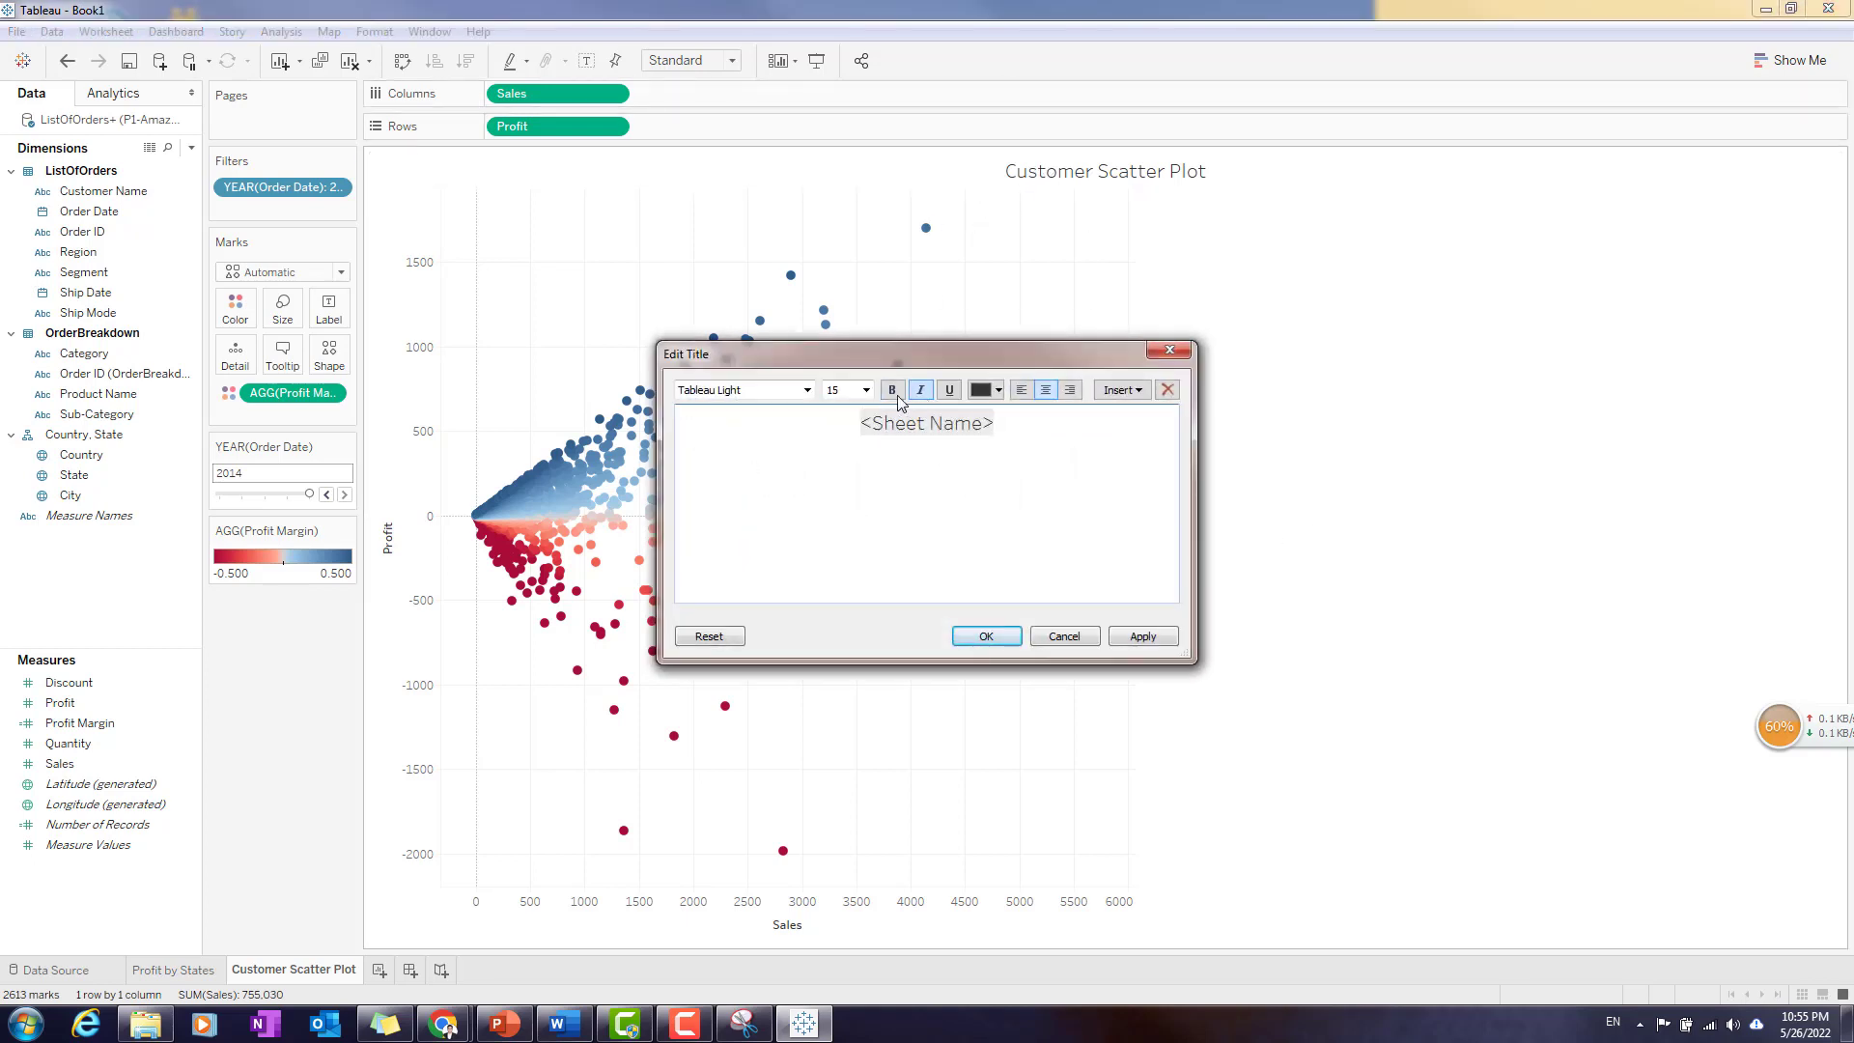
{"action": "left_click", "coordinate": [986, 637]}
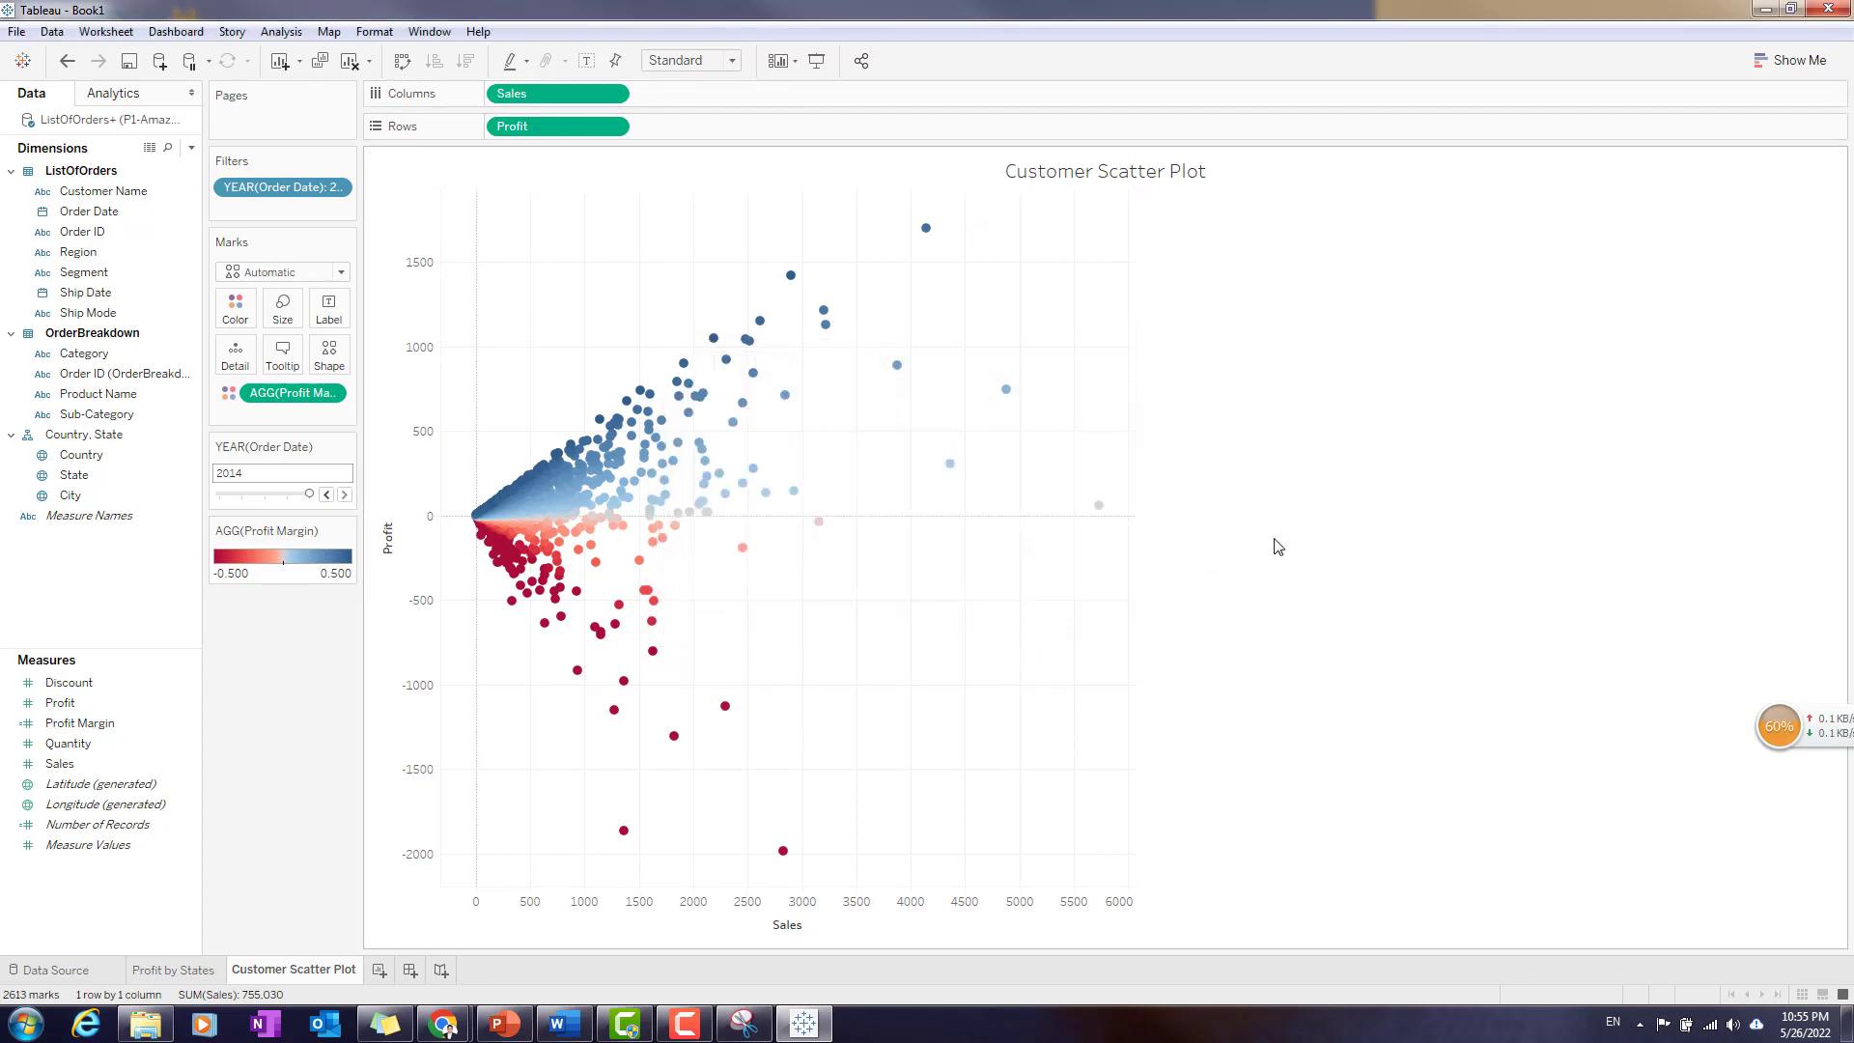
{"action": "double_click", "coordinate": [1109, 176]}
{"action": "key", "text": "ctrl+a"}
{"action": "left_click", "coordinate": [892, 390]}
{"action": "left_click", "coordinate": [995, 638]}
- Centre and bold the title of the Profit by States worksheet, and return to the Customer Scatter Plot worksheet
{"action": "left_click", "coordinate": [174, 971]}
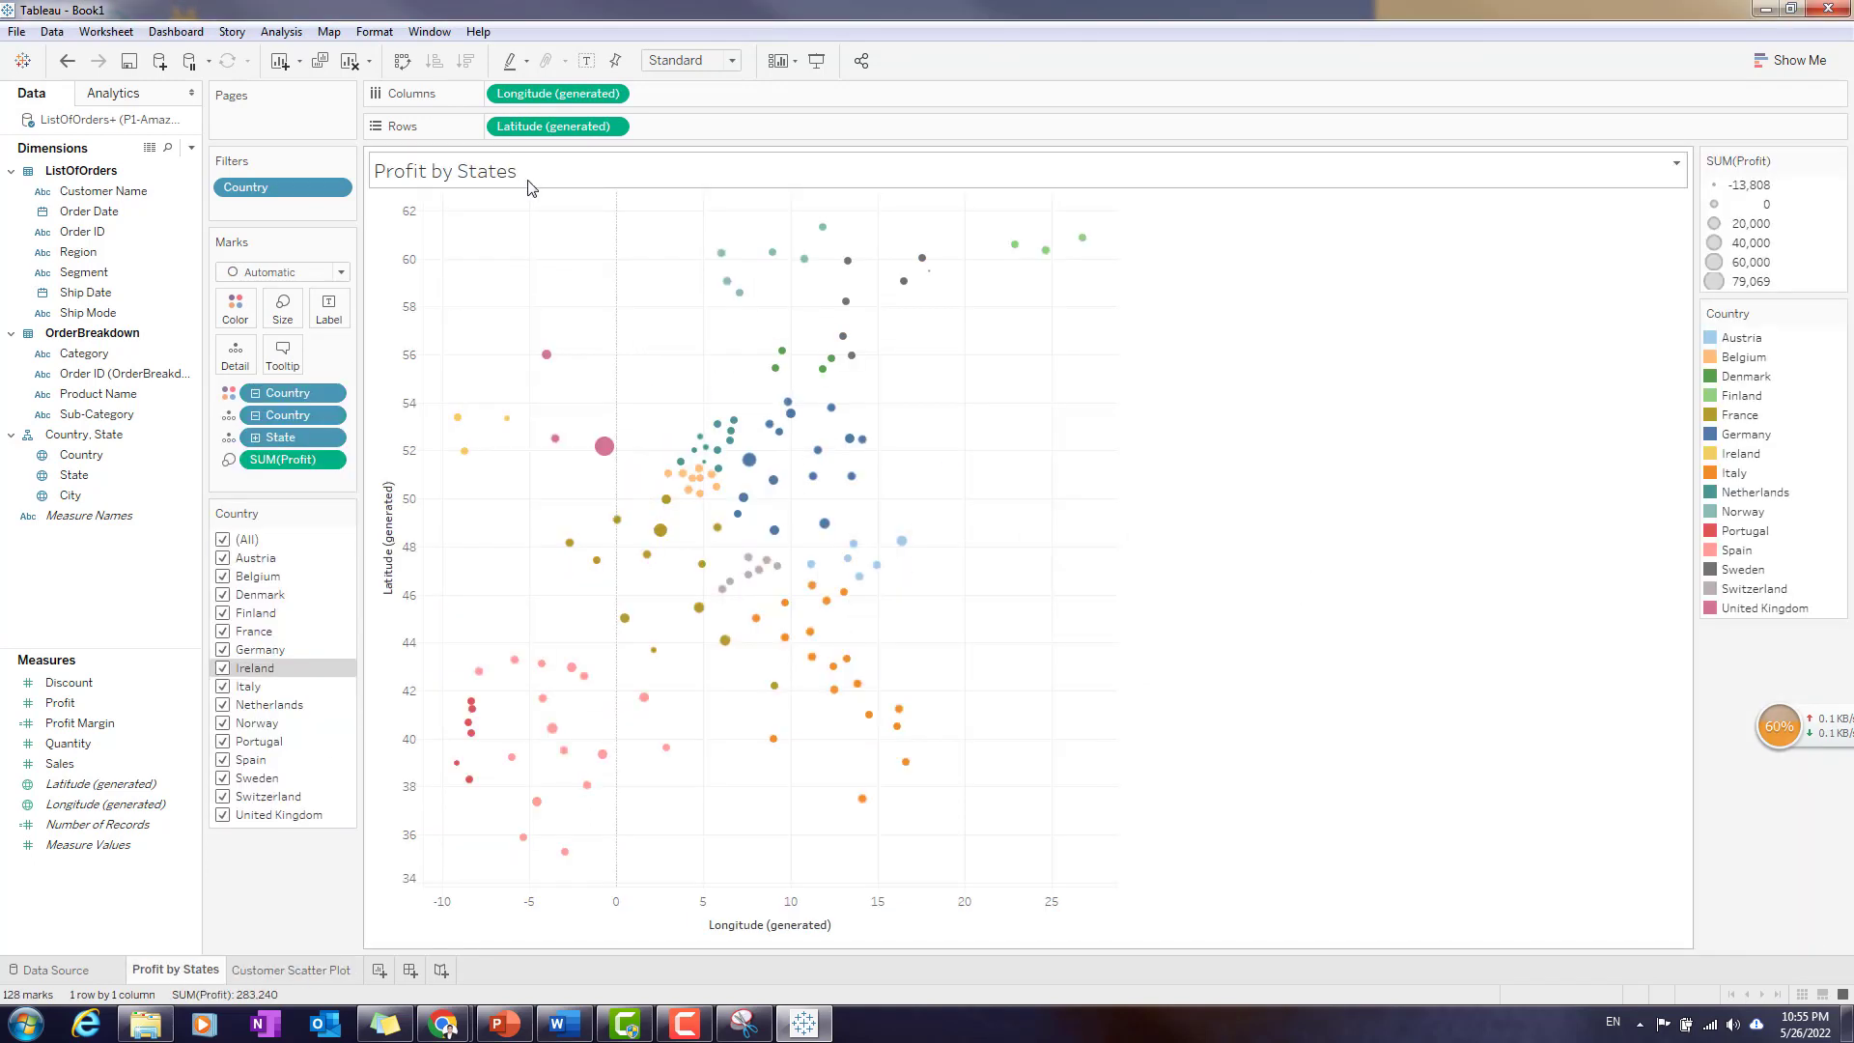
{"action": "double_click", "coordinate": [610, 171]}
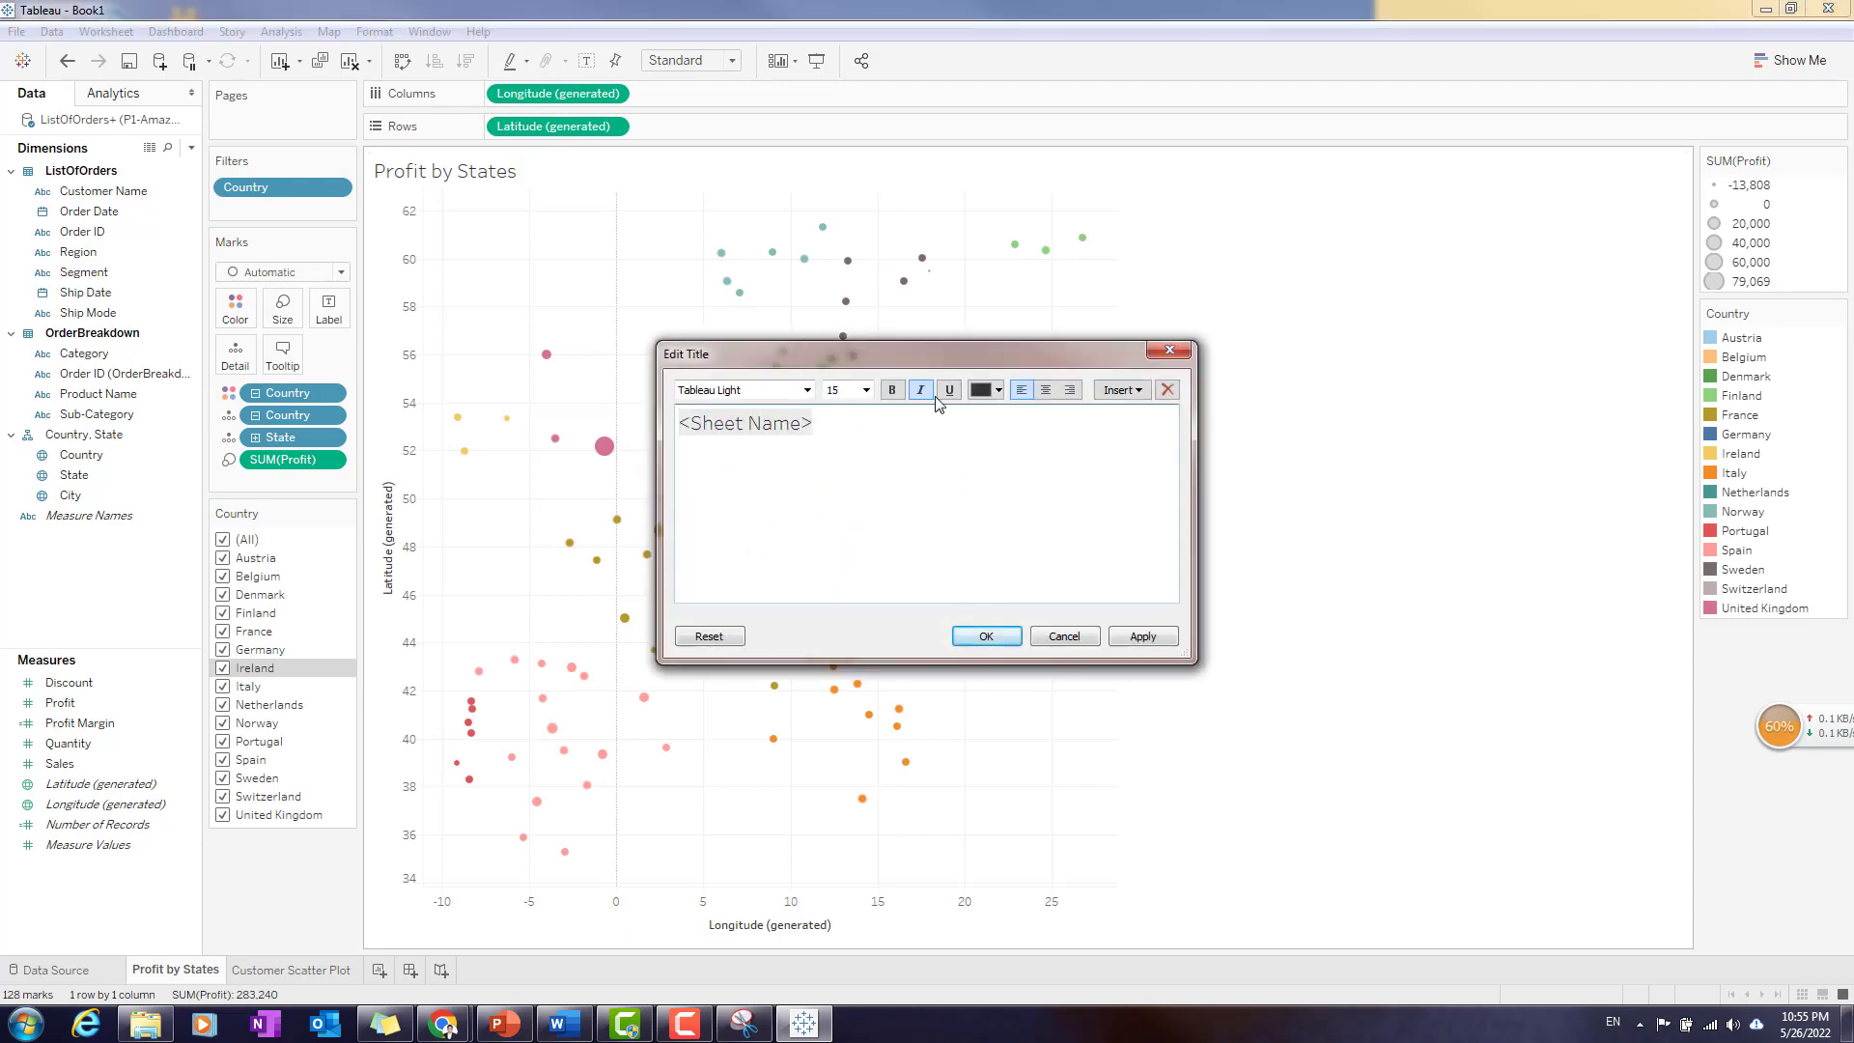
{"action": "left_click", "coordinate": [1046, 389]}
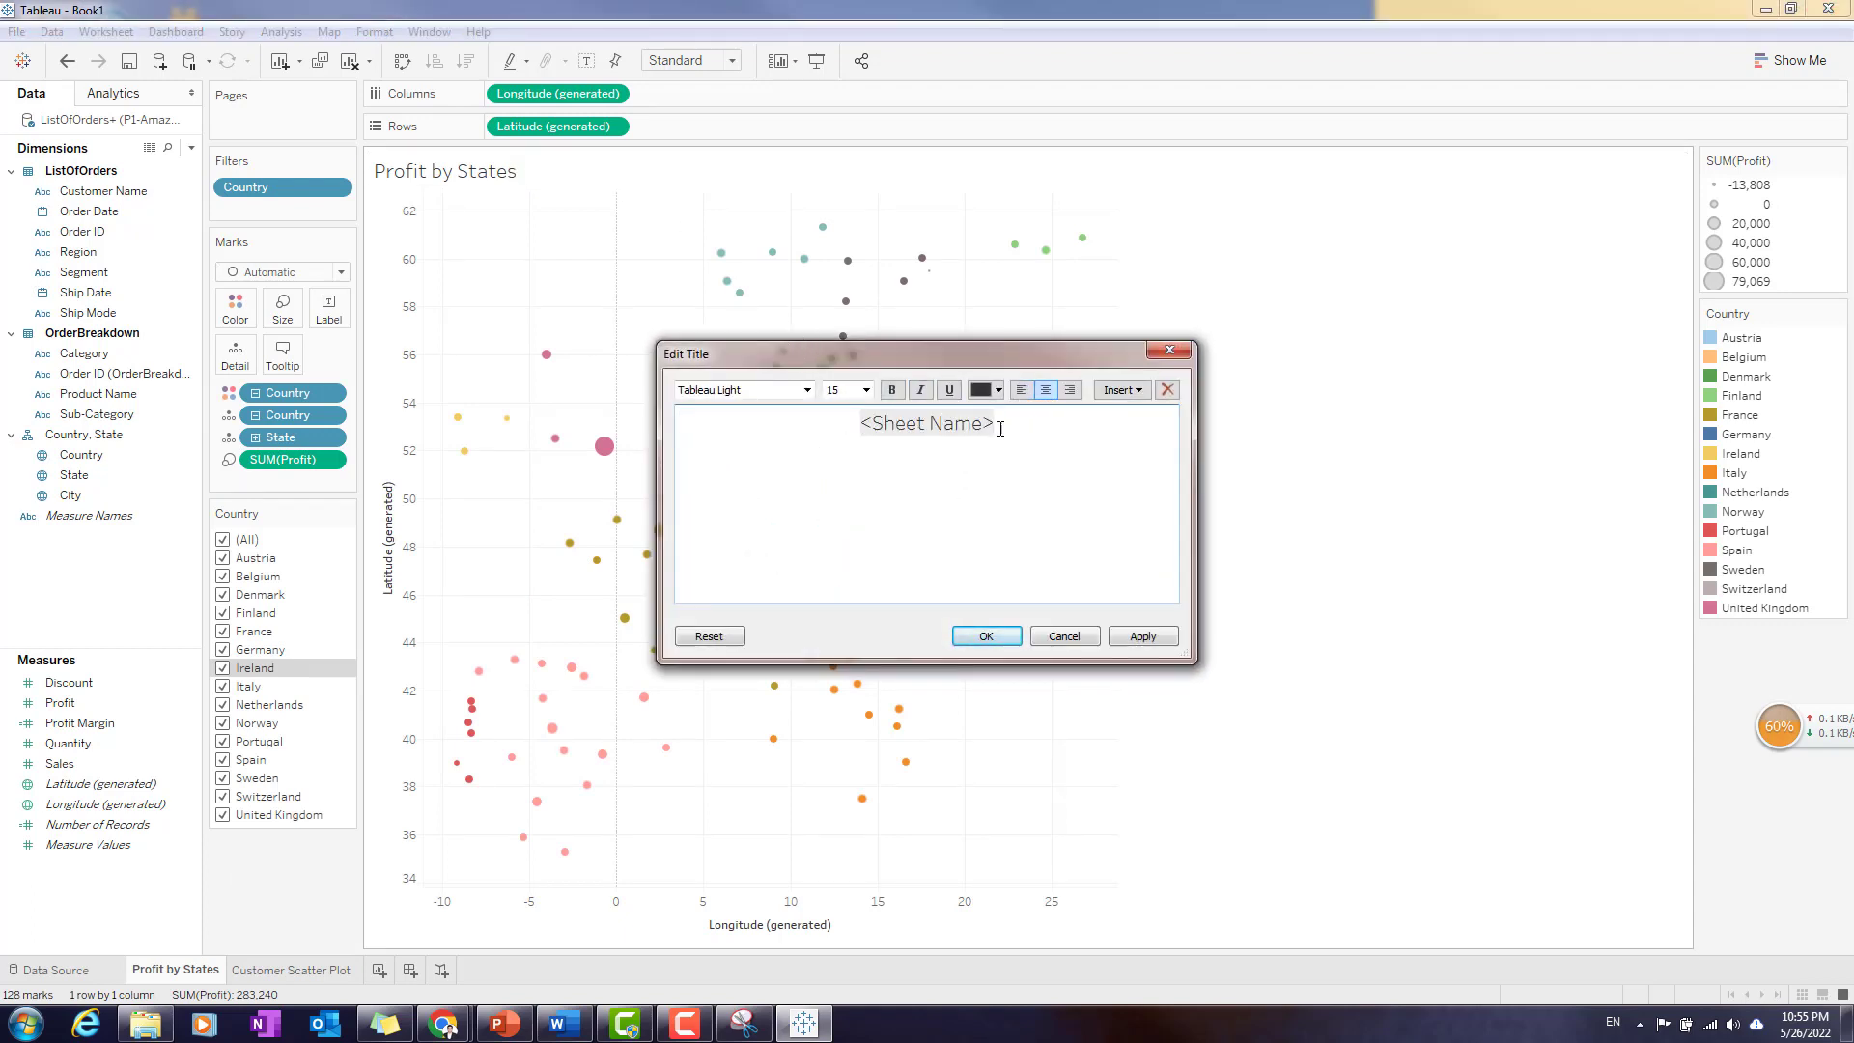
{"action": "left_click_drag", "start_coordinate": [1011, 428], "coordinate": [862, 425]}
{"action": "left_click", "coordinate": [892, 389]}
{"action": "left_click", "coordinate": [995, 635]}
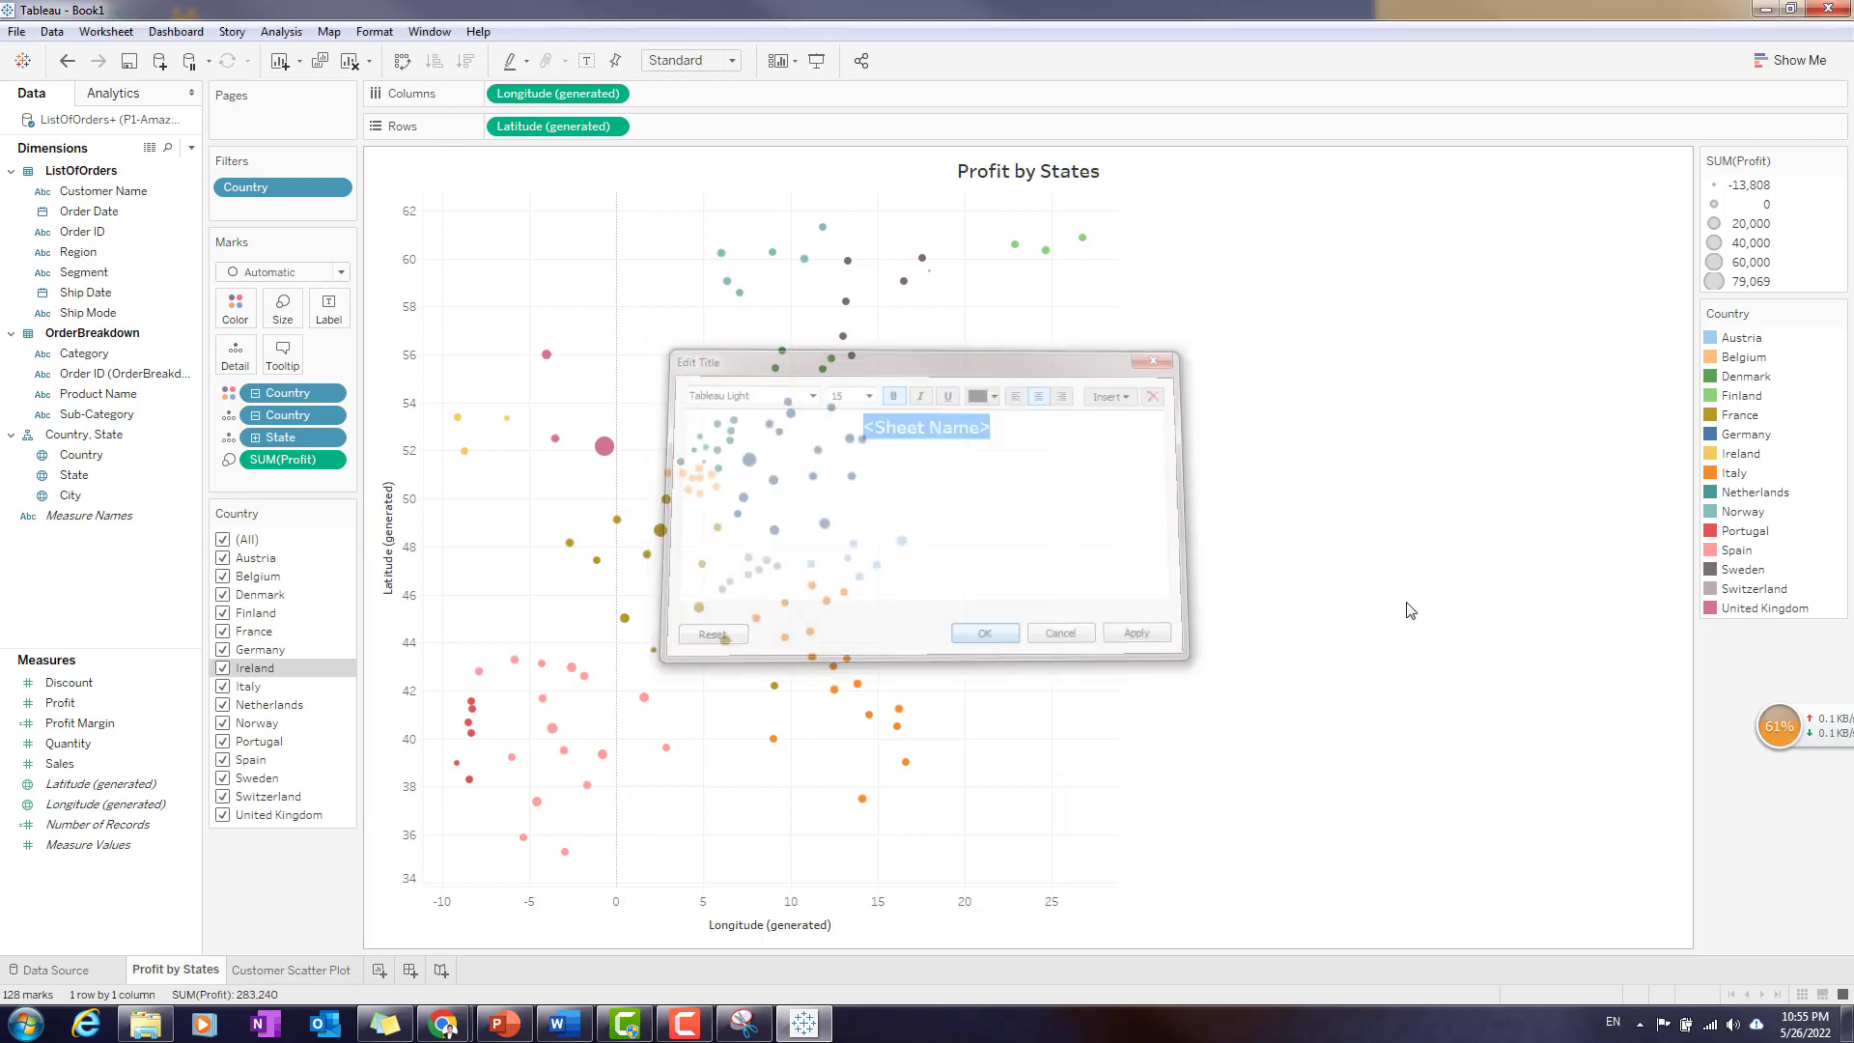
{"action": "left_click", "coordinate": [329, 977]}
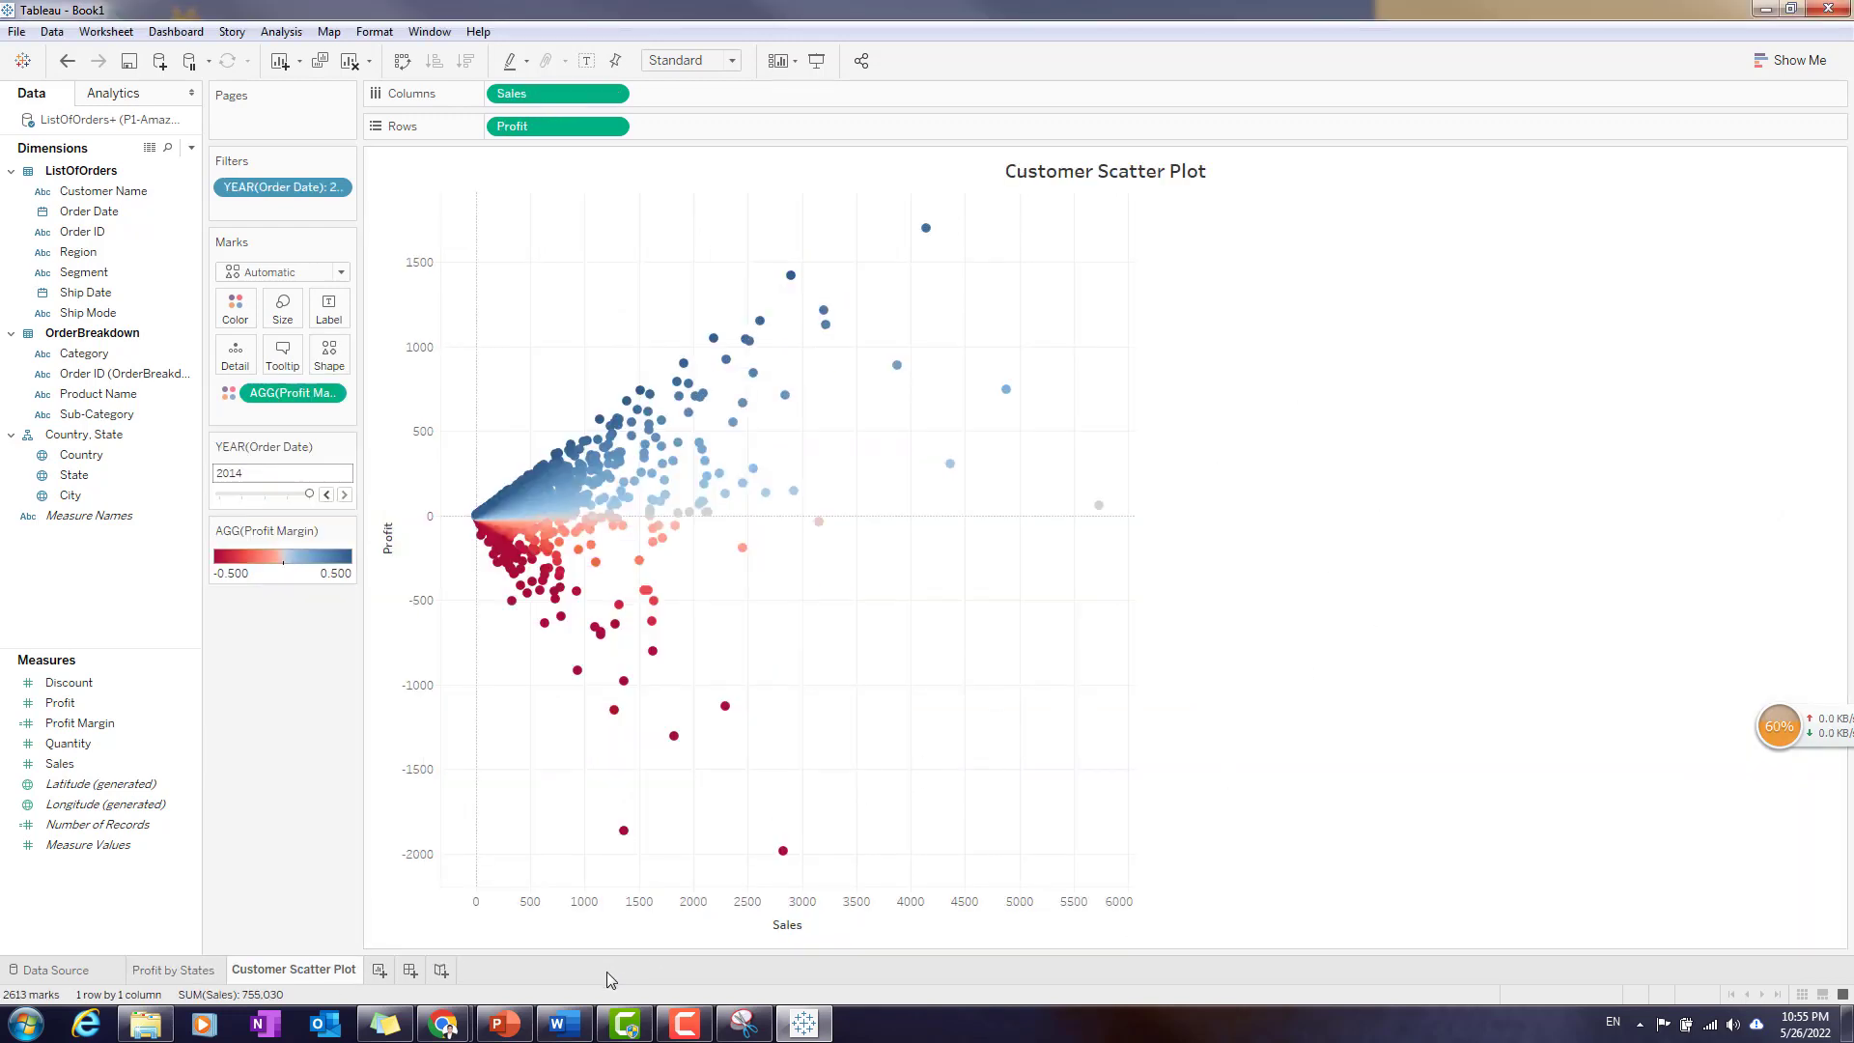
- Switch to PowerPoint to review the Creating Dash Board item on the Tableau agenda slide, and return to Tableau
{"action": "left_click", "coordinate": [517, 1028]}
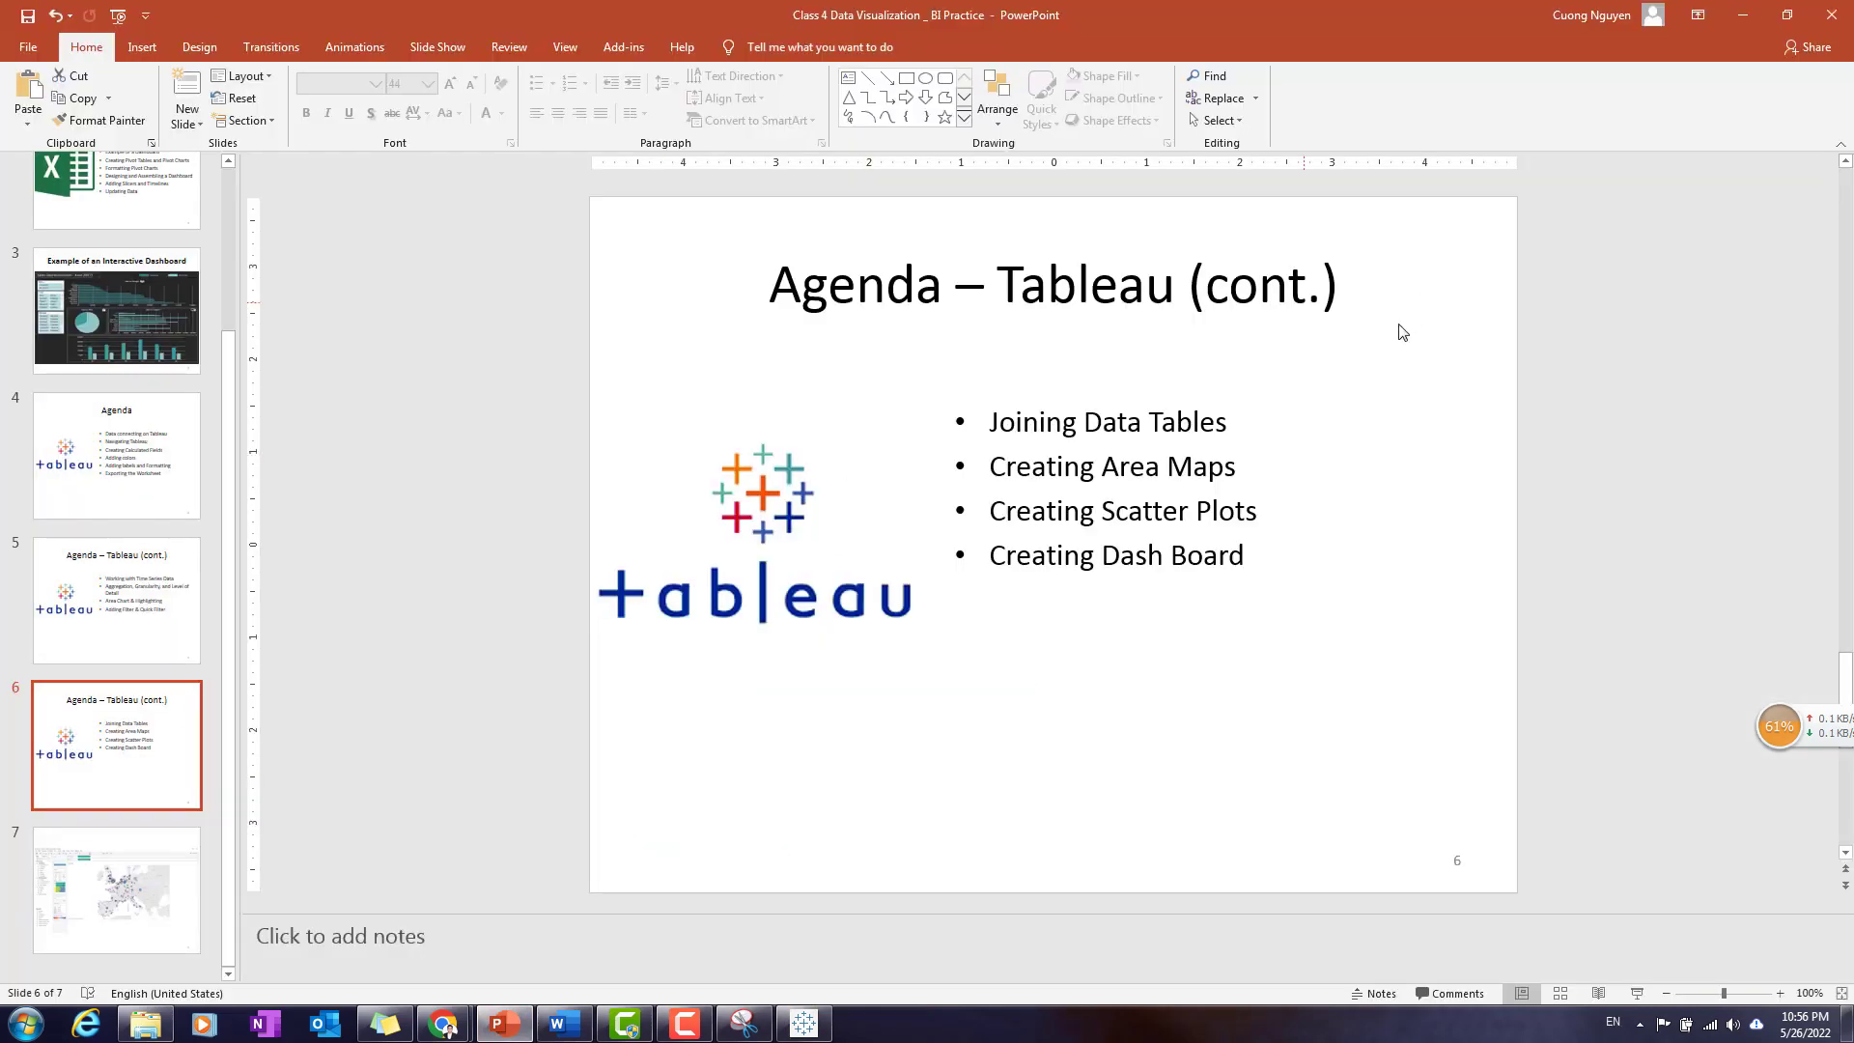
{"action": "left_click_drag", "start_coordinate": [1001, 568], "coordinate": [1261, 557]}
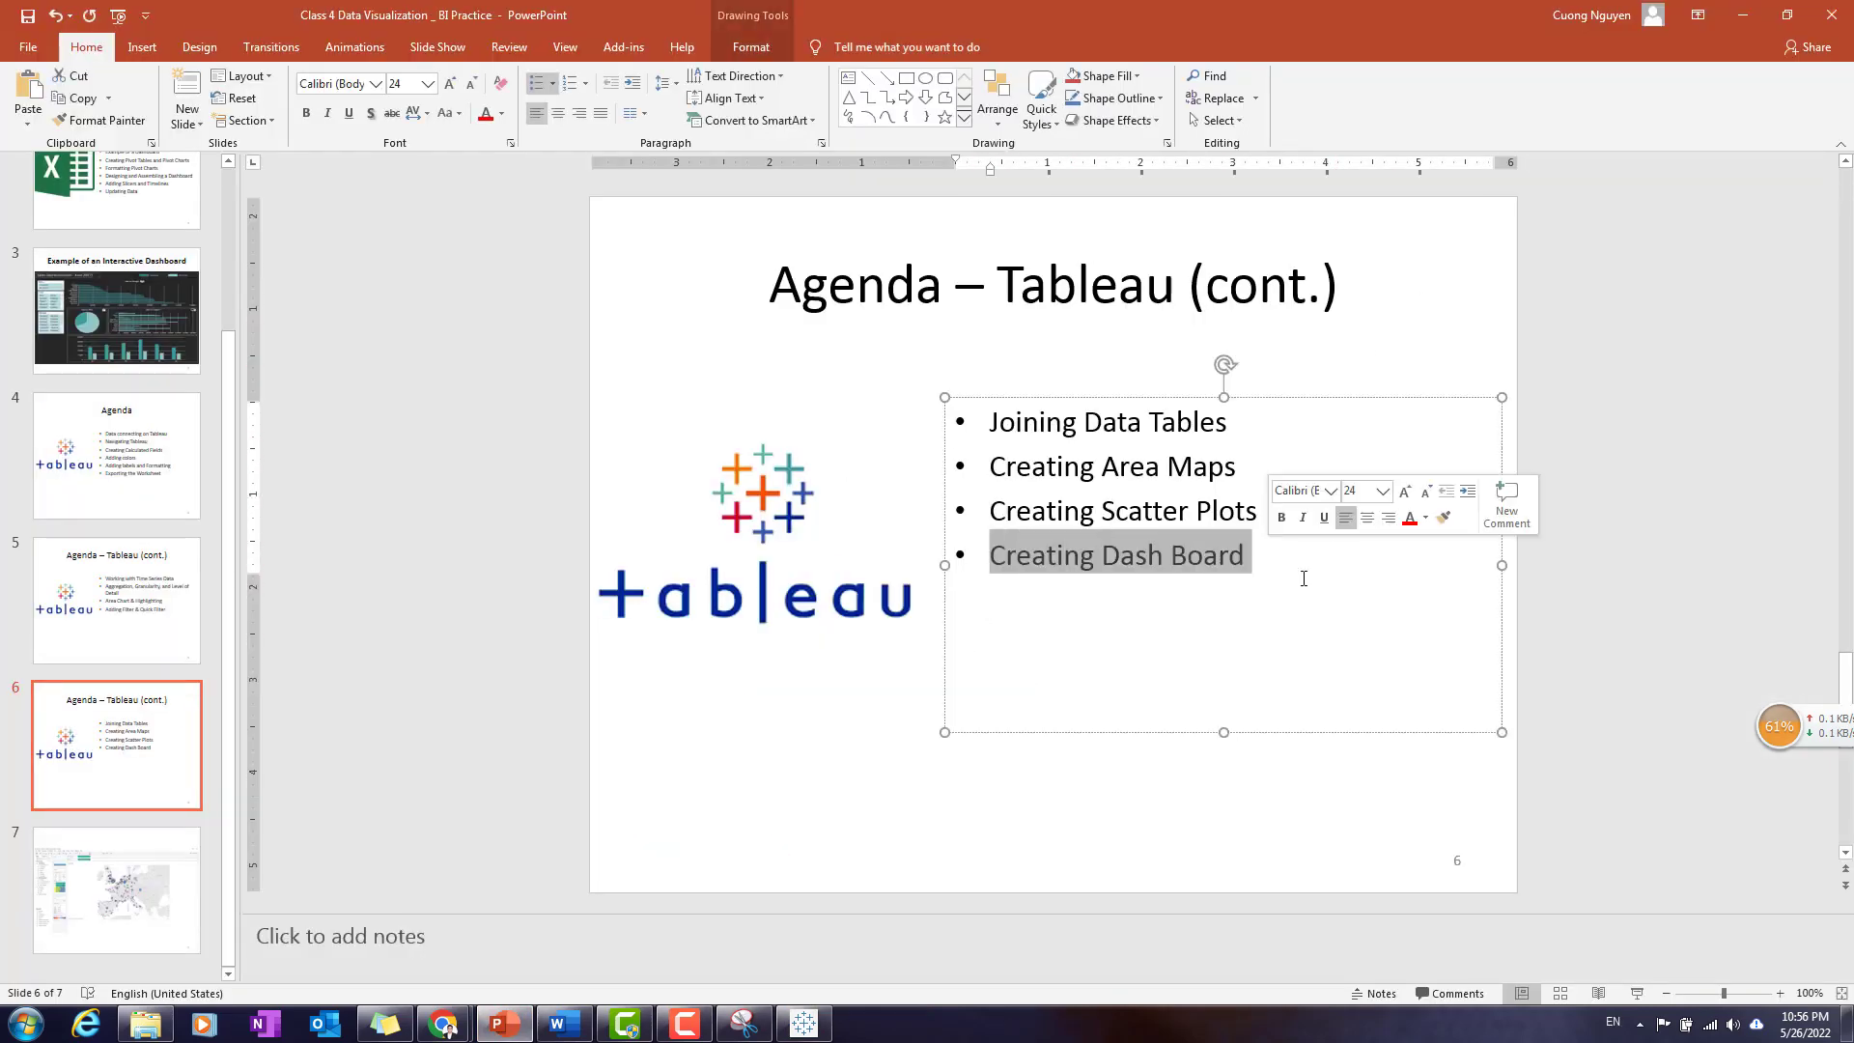
{"action": "left_click", "coordinate": [1309, 855]}
{"action": "left_click", "coordinate": [1503, 541]}
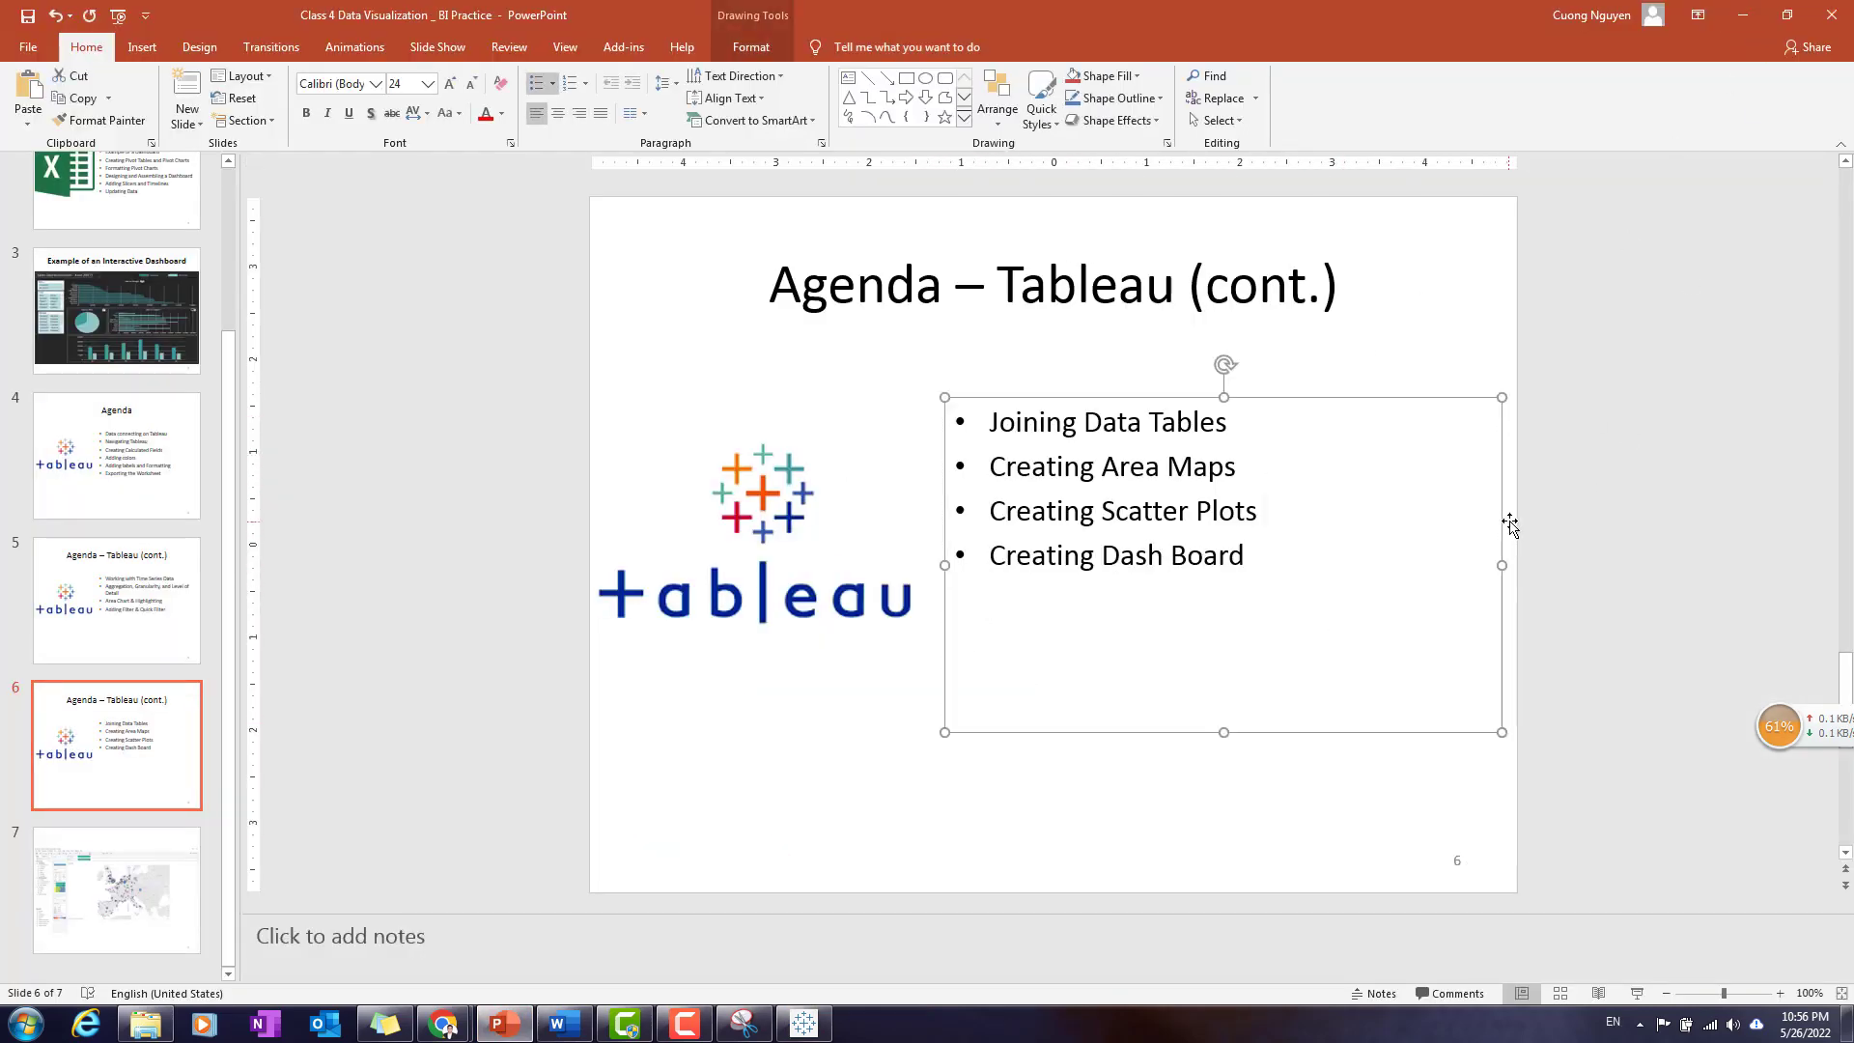
{"action": "left_click", "coordinate": [1750, 21]}
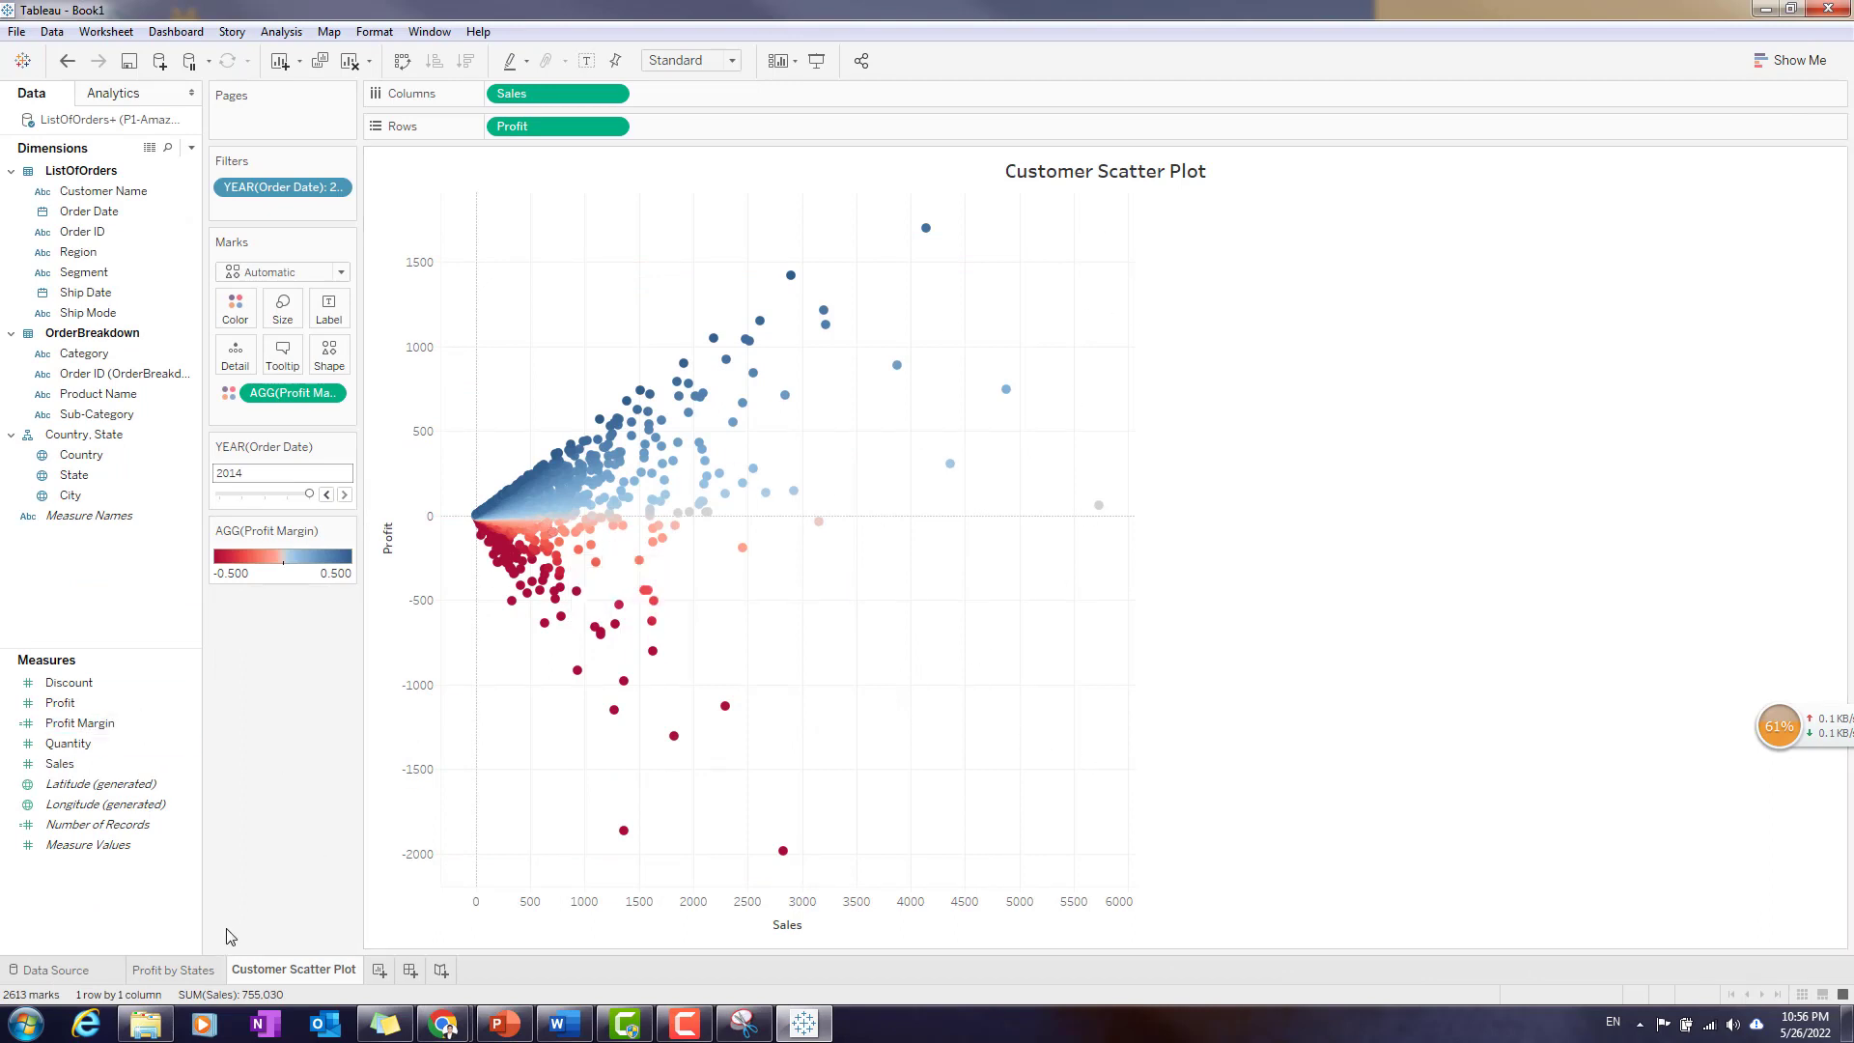
- Add a new worksheet listing total Sales for each Region, with Region as the rows and Sales as the values
{"action": "left_click", "coordinate": [187, 975]}
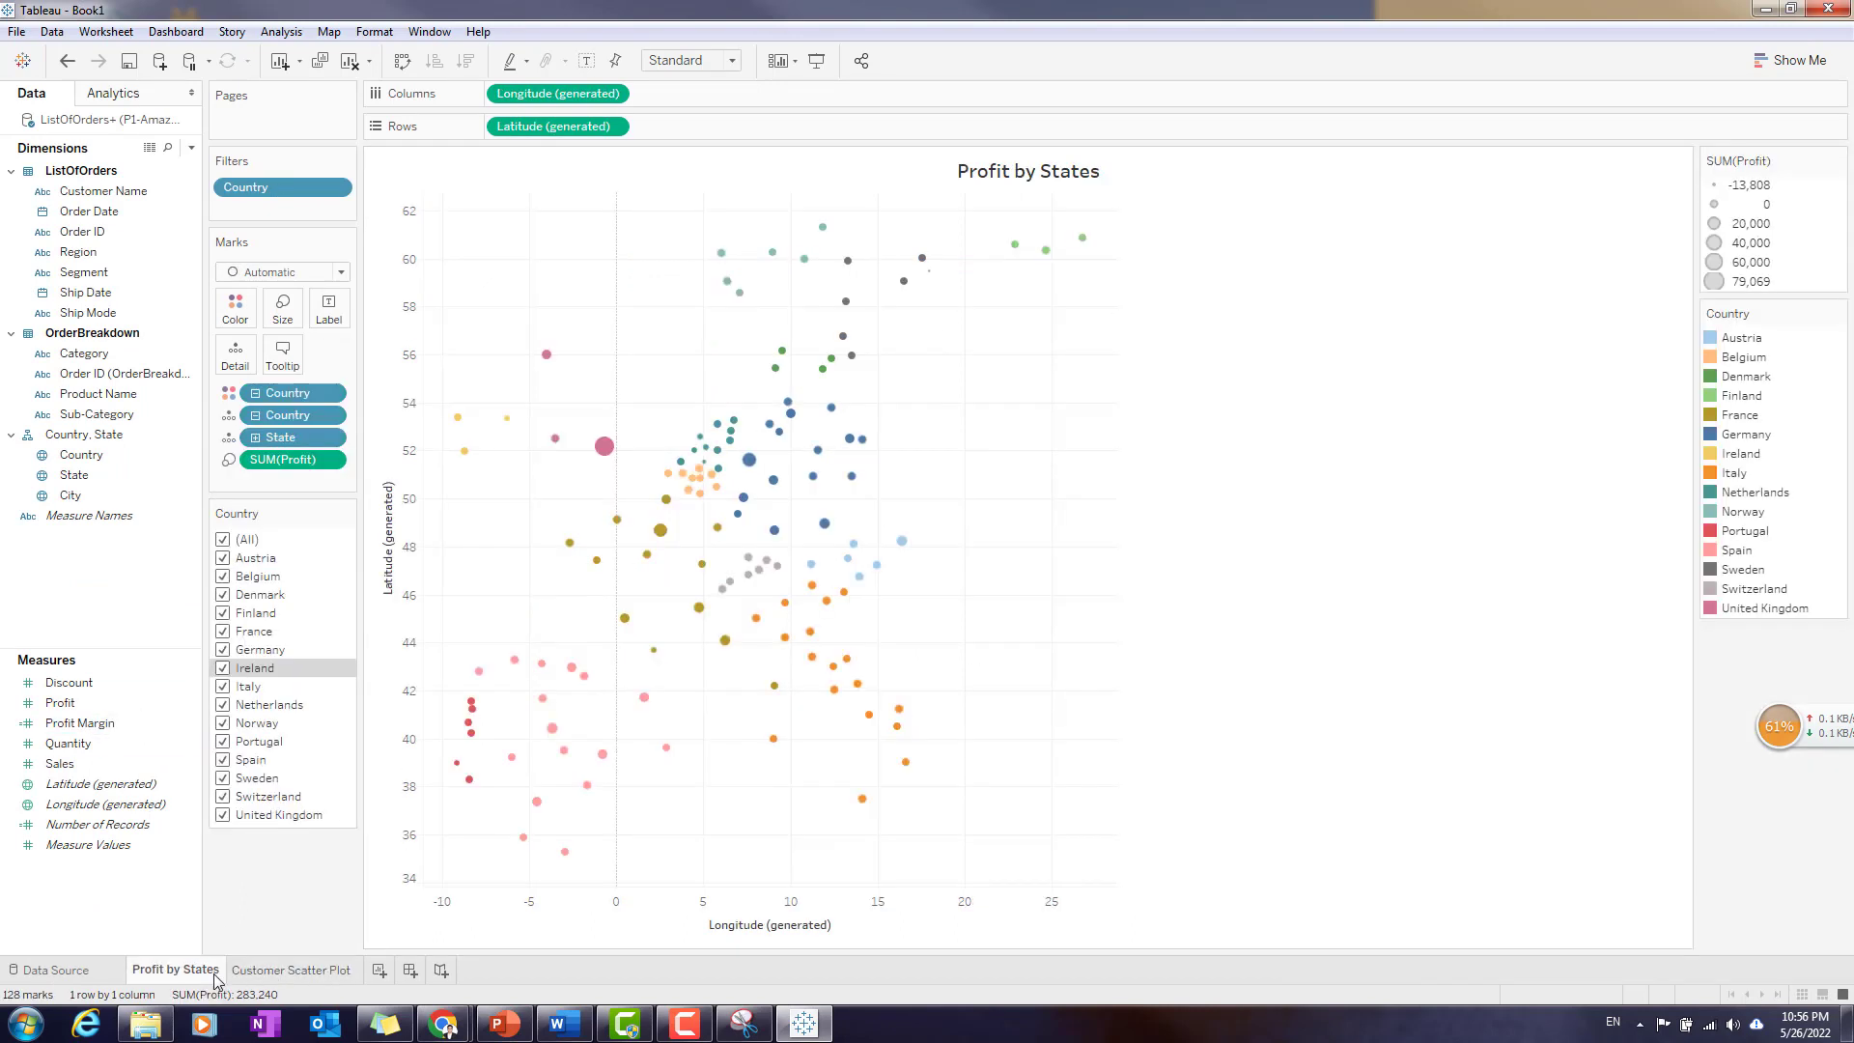
{"action": "left_click", "coordinate": [274, 972]}
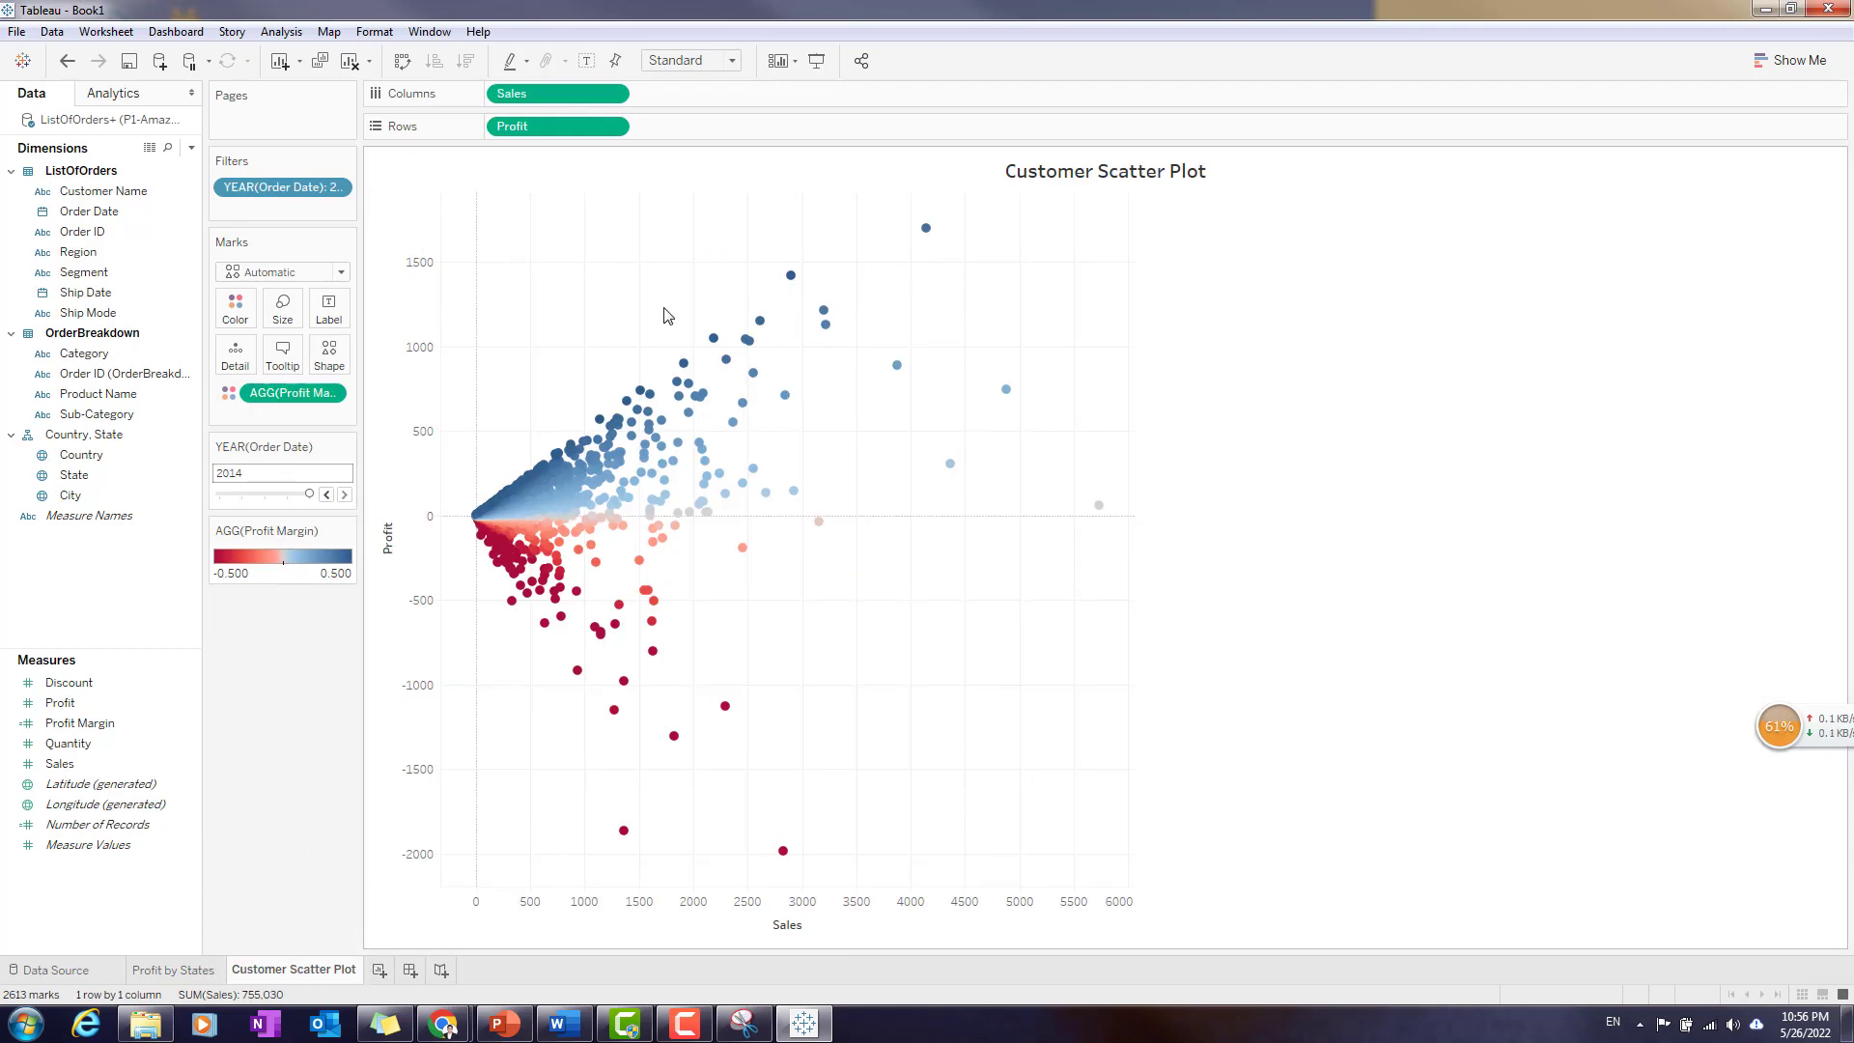
{"action": "left_click", "coordinate": [379, 971]}
{"action": "double_click", "coordinate": [399, 976]}
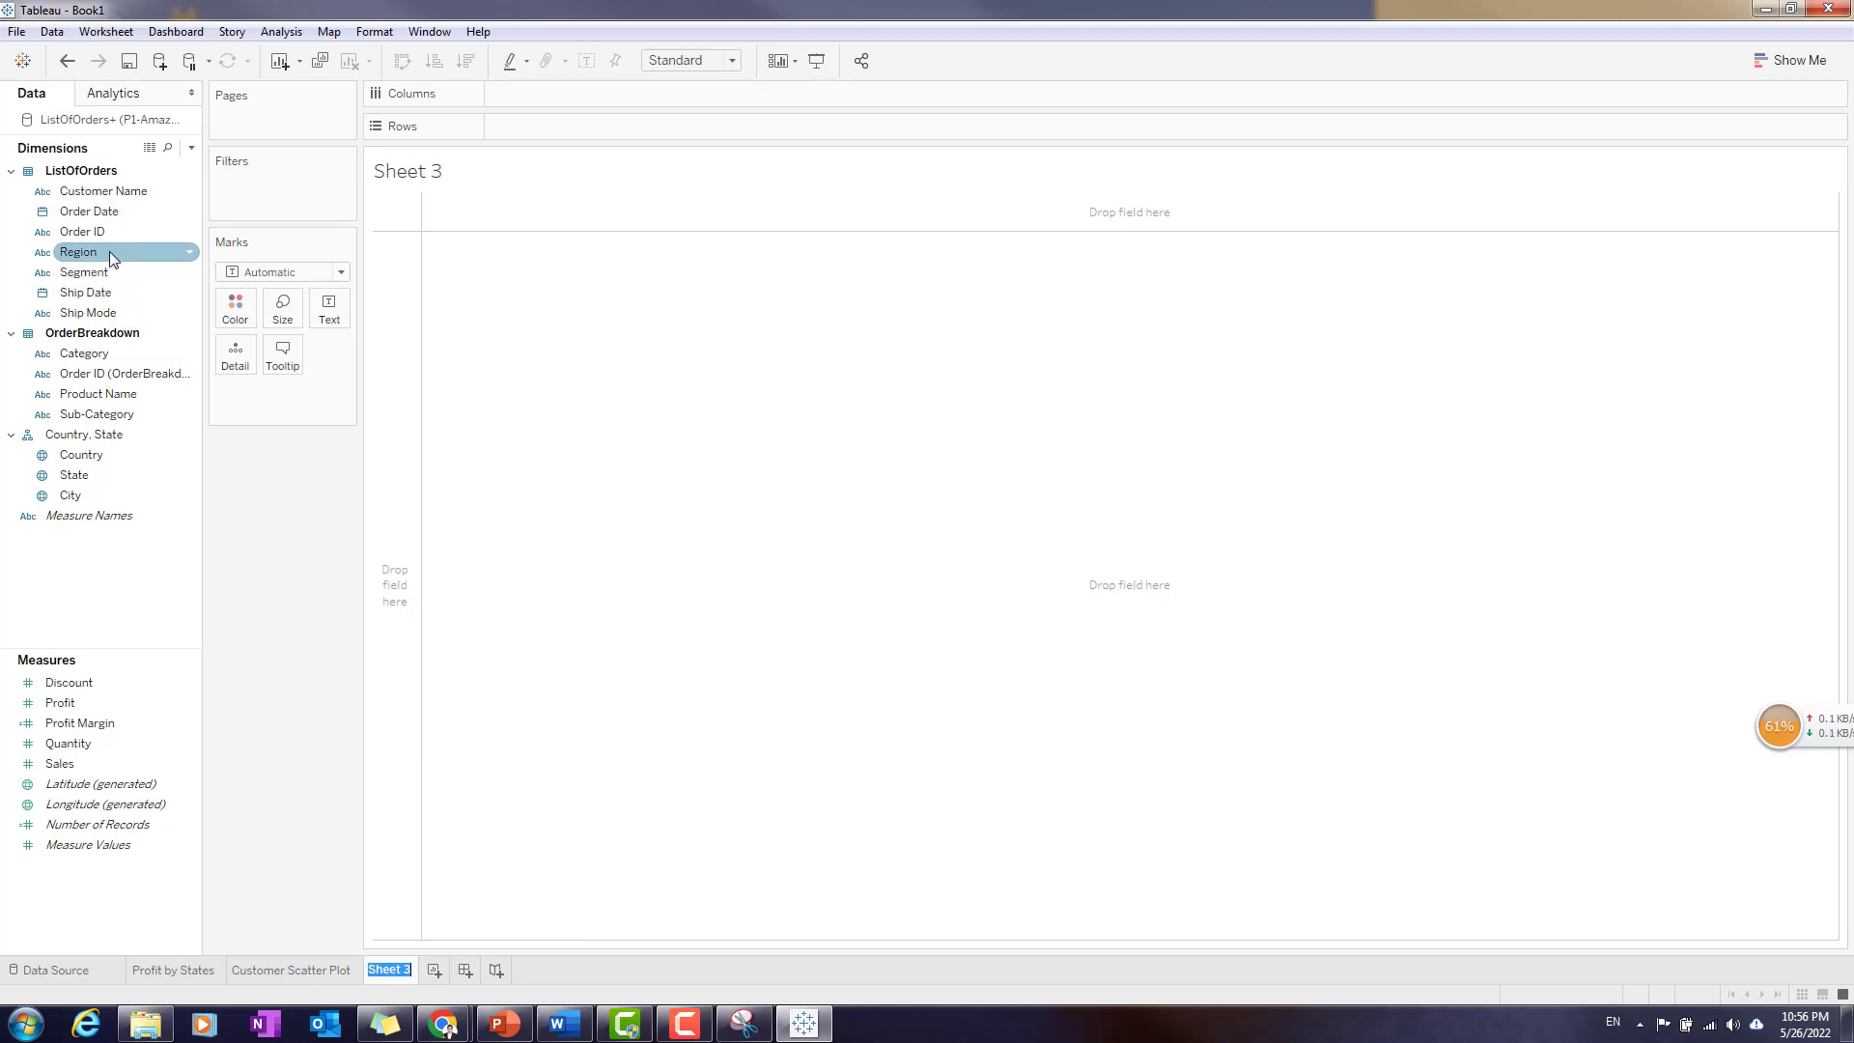
{"action": "left_click_drag", "start_coordinate": [108, 251], "coordinate": [564, 355]}
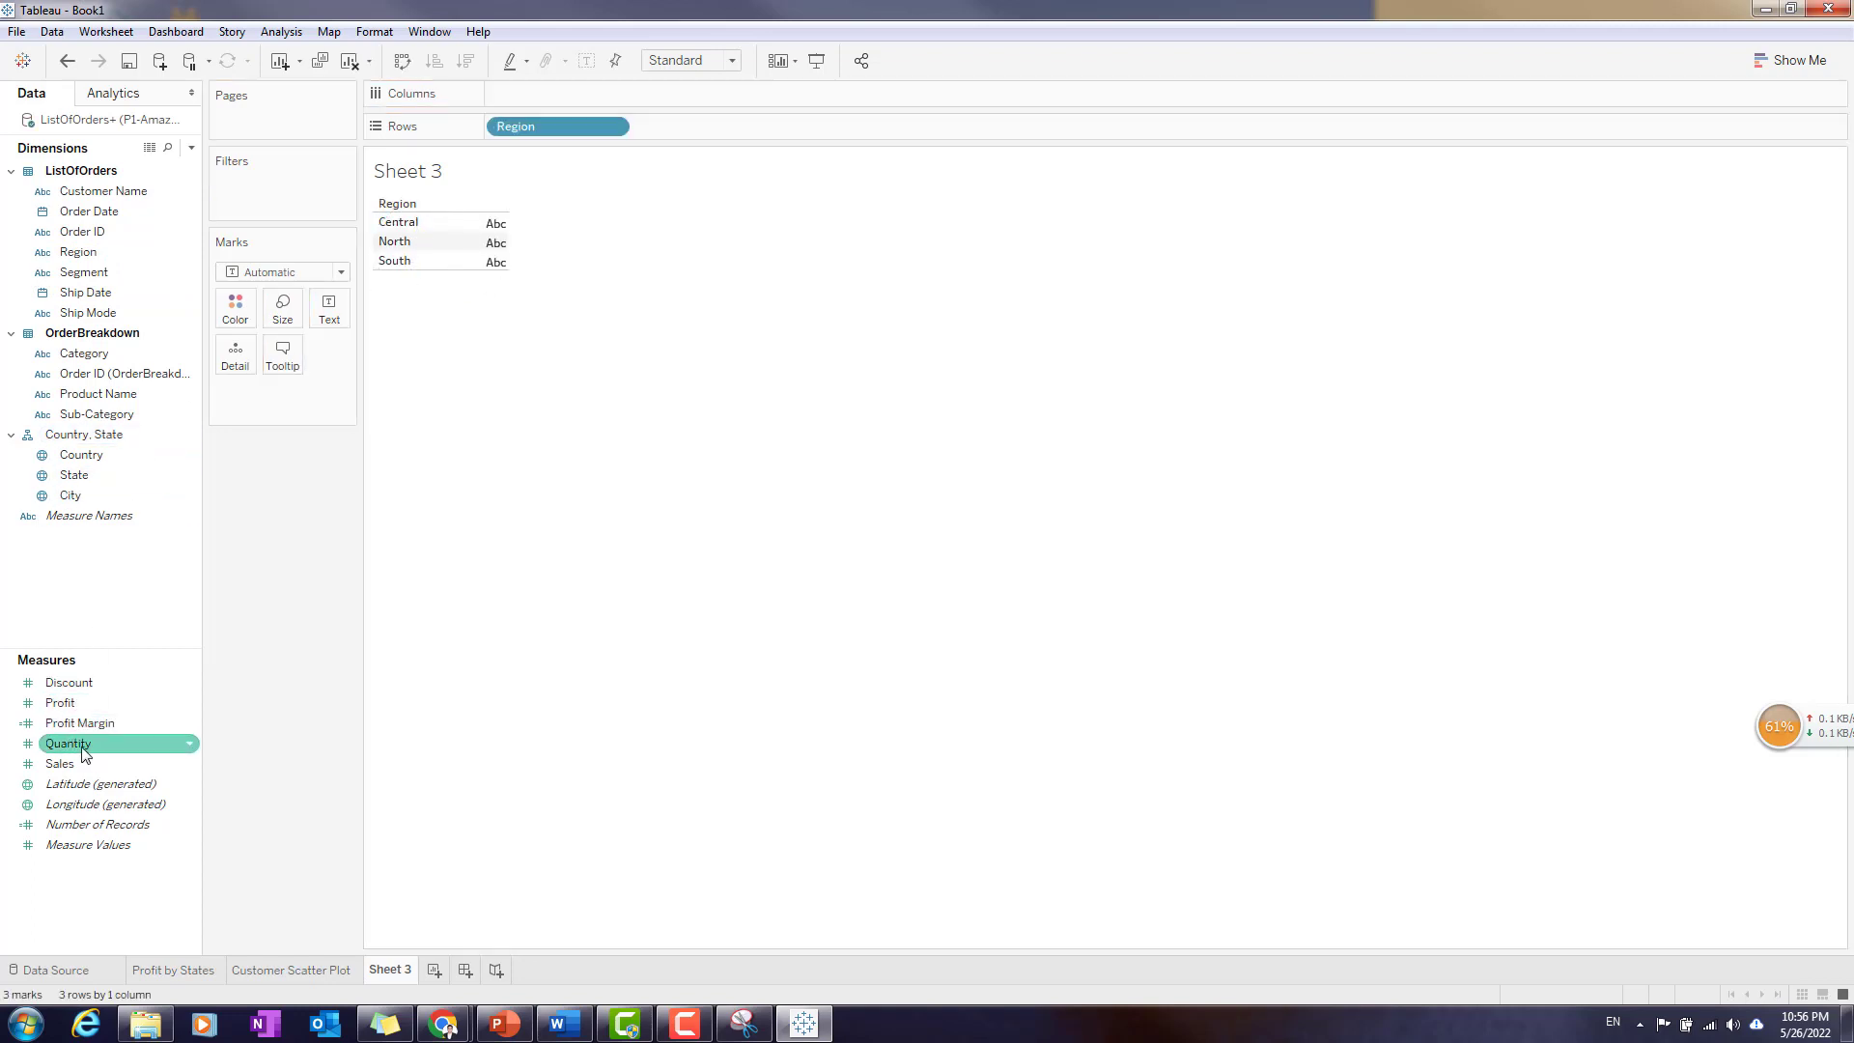
{"action": "left_click_drag", "start_coordinate": [81, 767], "coordinate": [492, 249]}
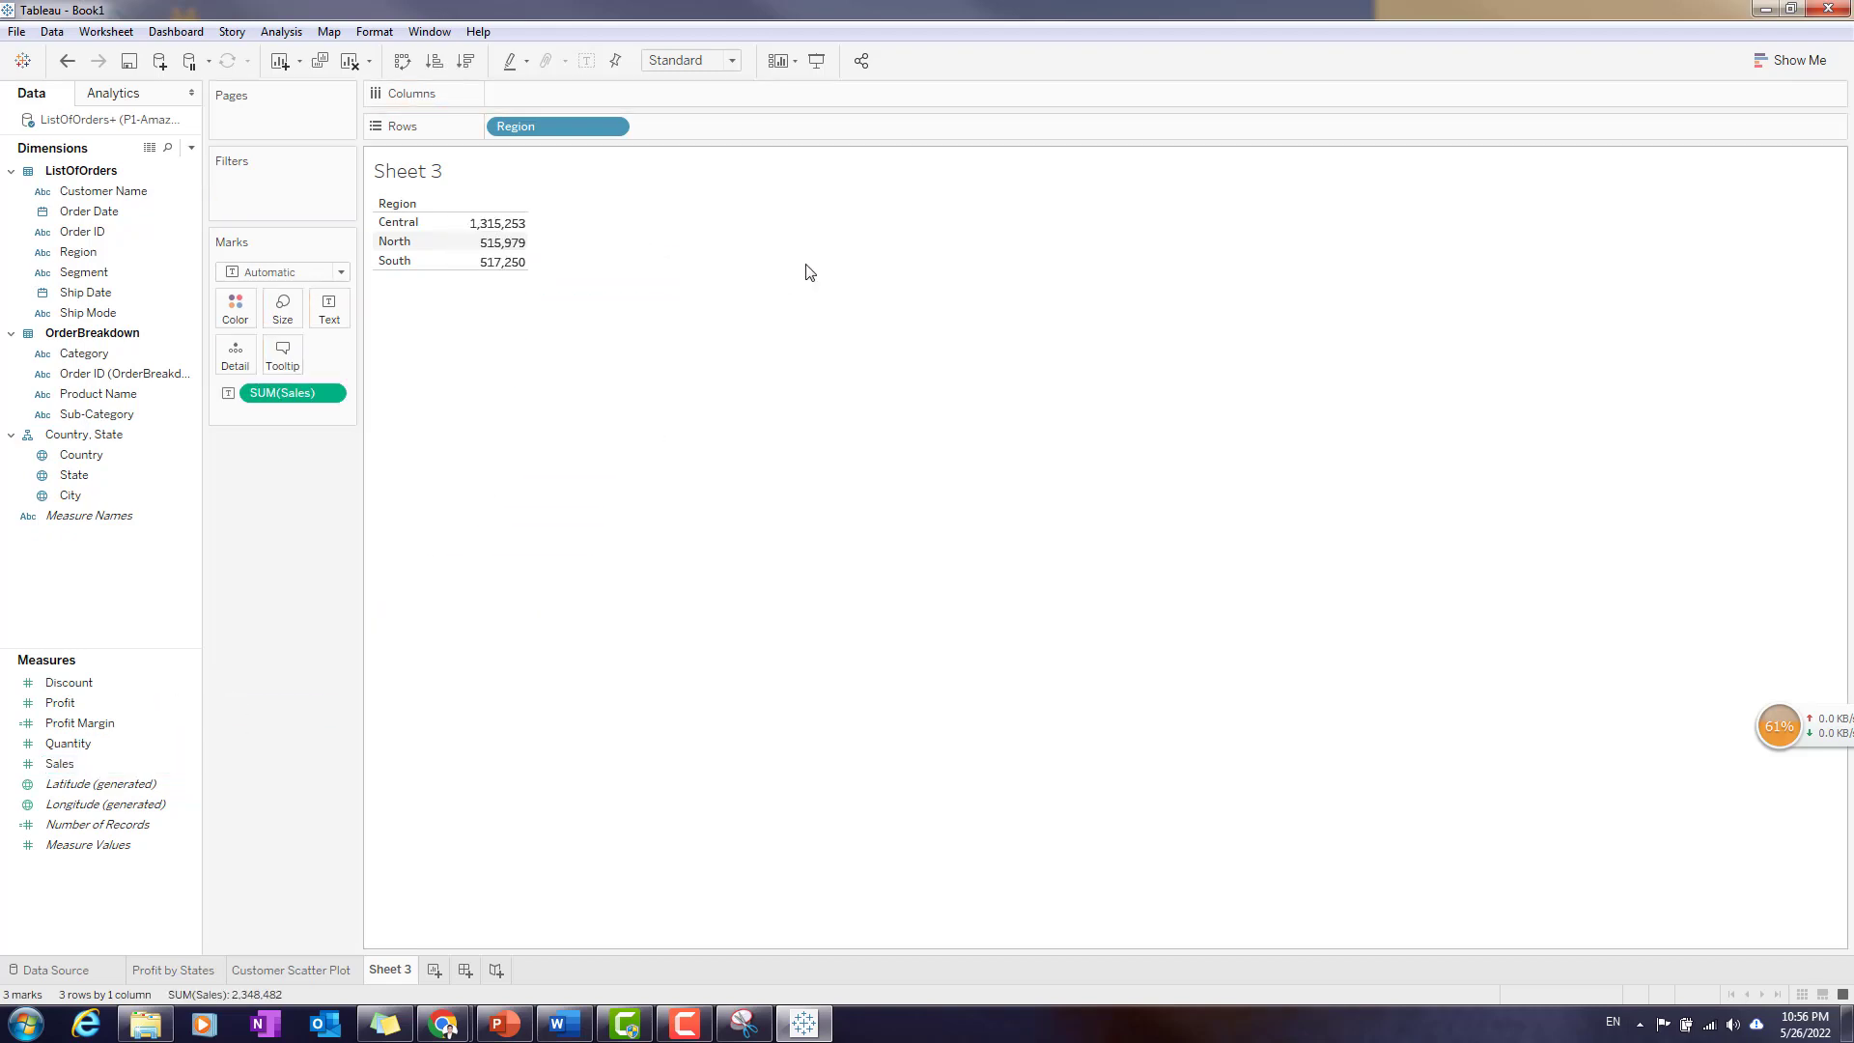
- Convert the regional sales table to a horizontal bar chart and narrow the plot to roughly half its width
{"action": "left_click", "coordinate": [1810, 69]}
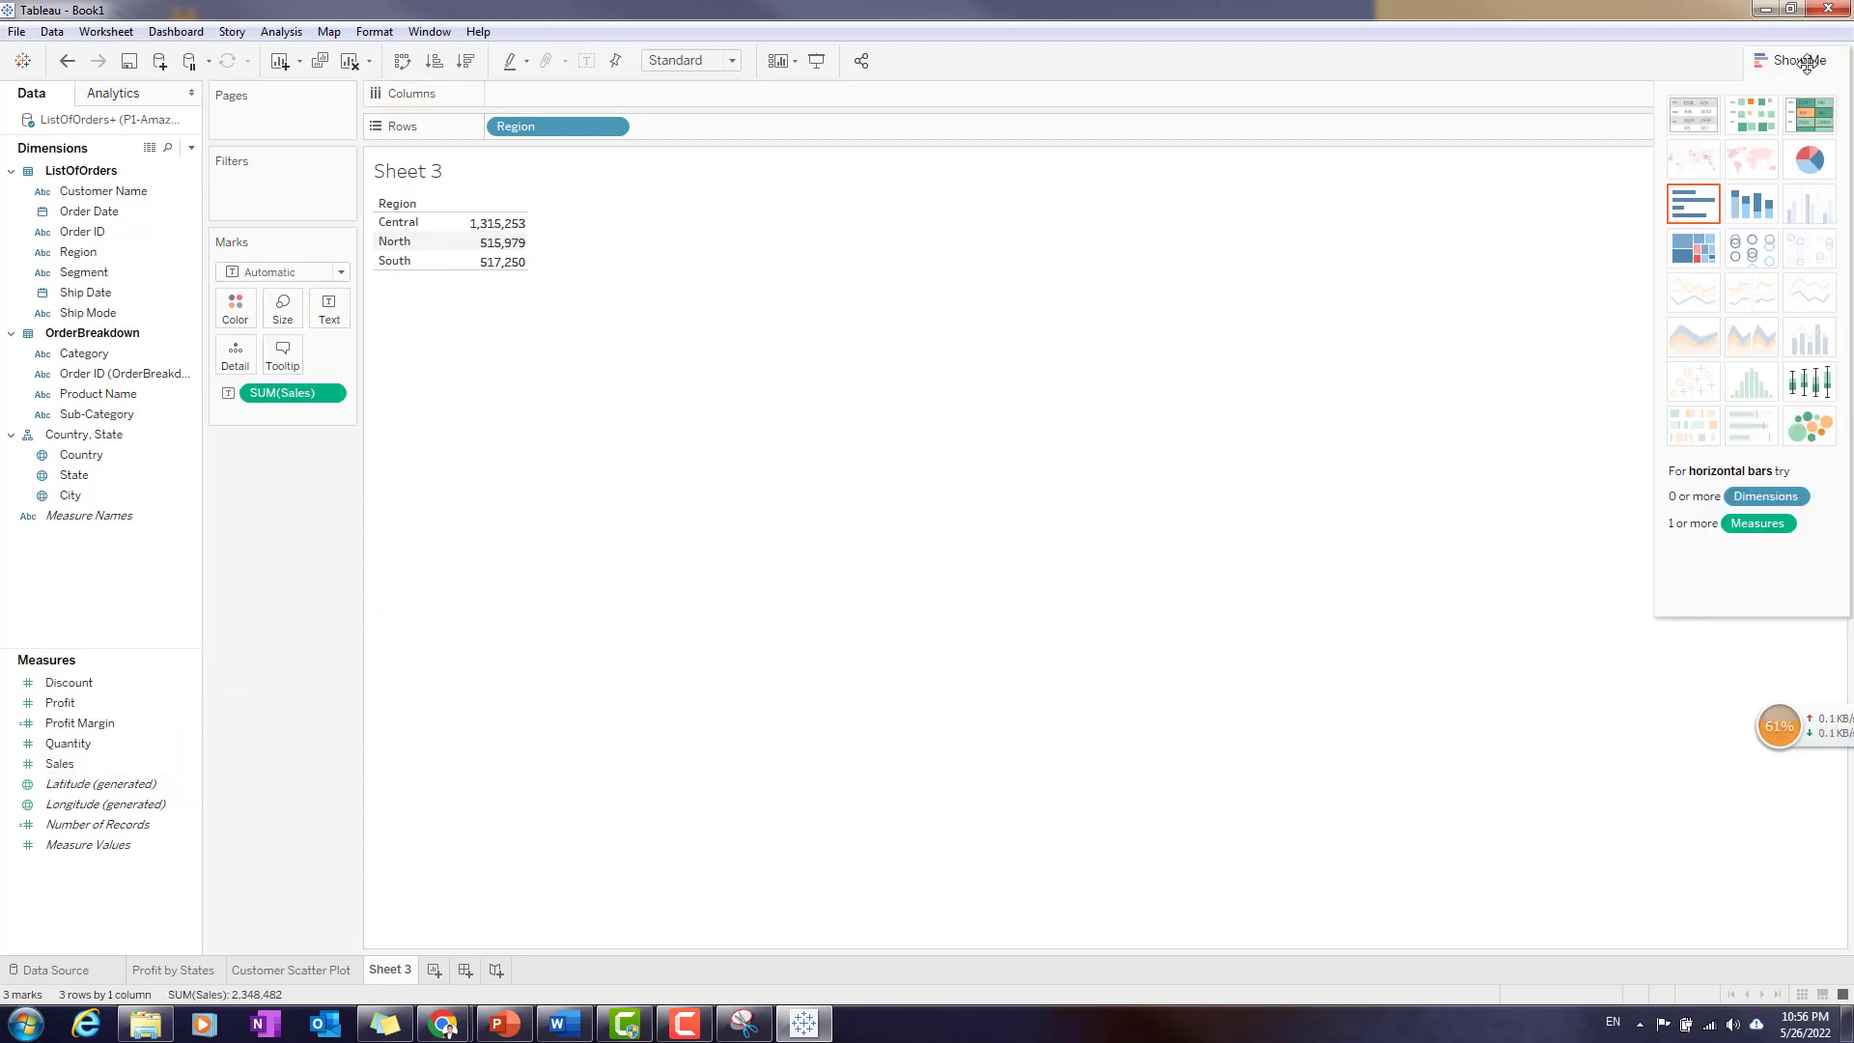
{"action": "left_click", "coordinate": [1697, 215]}
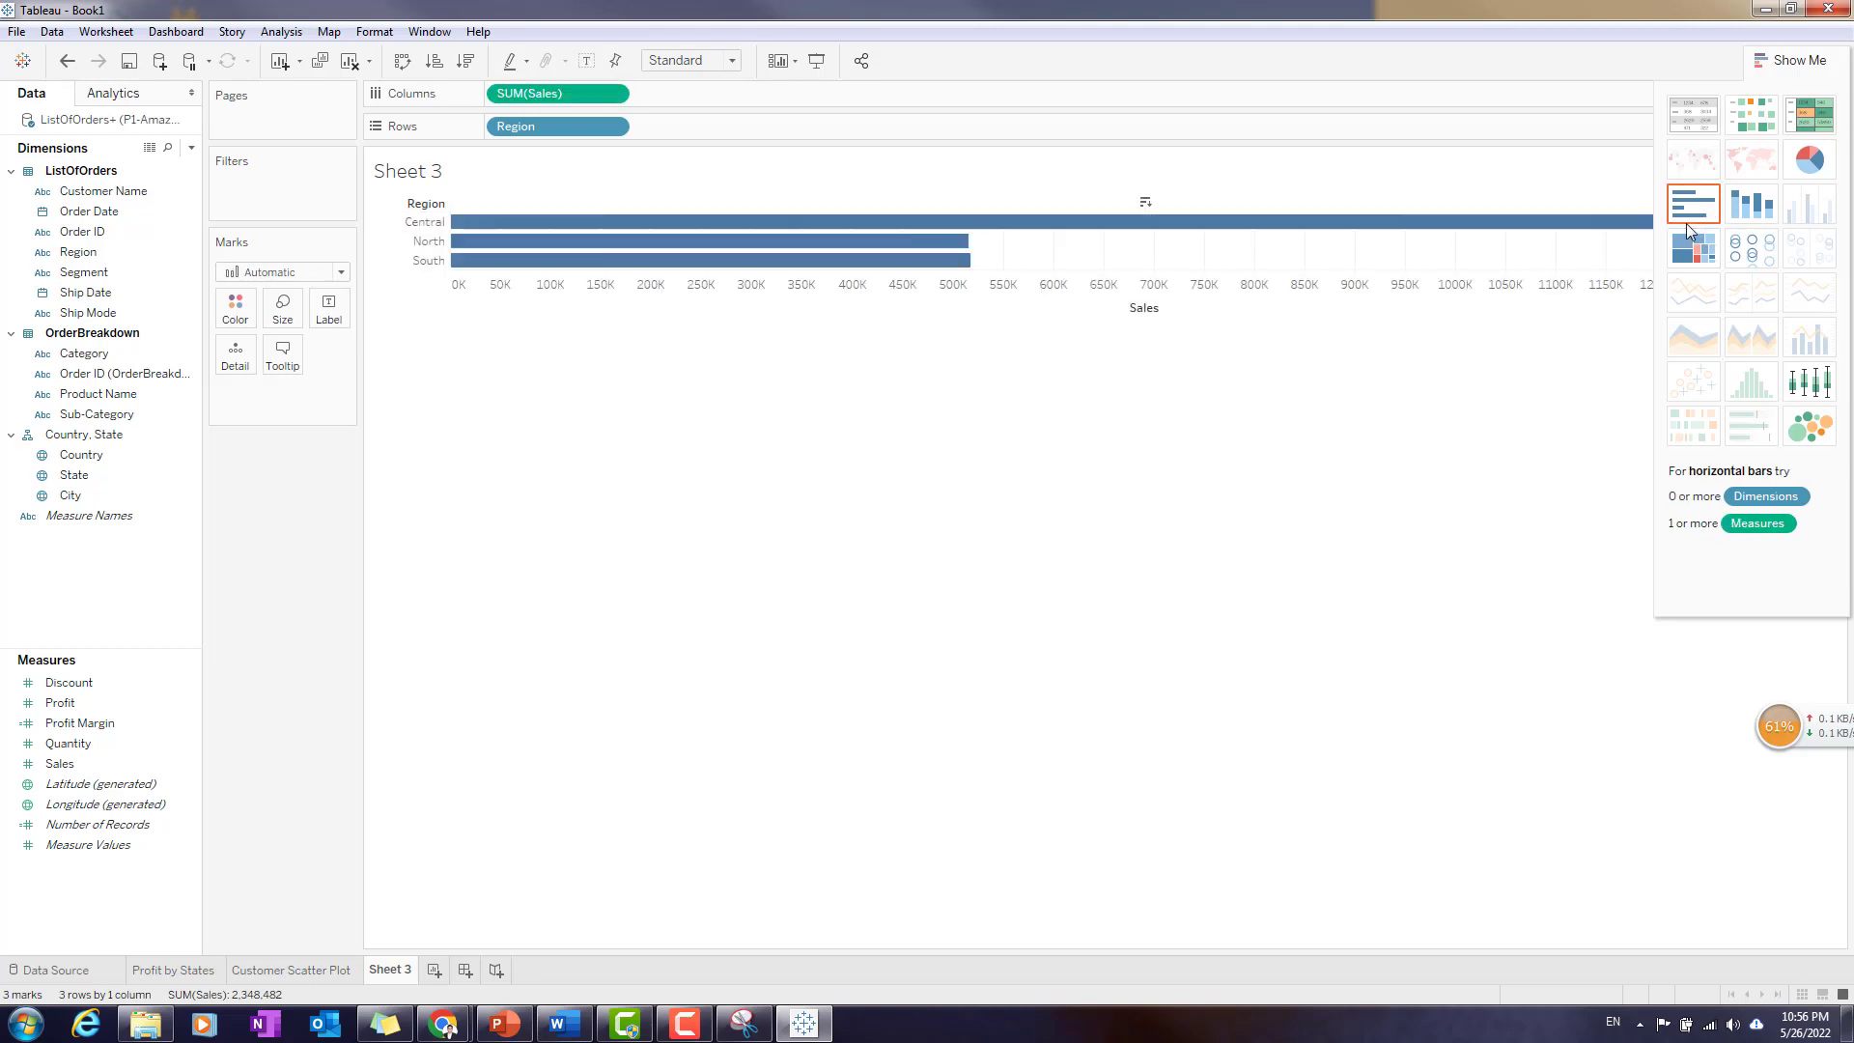
{"action": "left_click", "coordinate": [1810, 62]}
{"action": "left_click_drag", "start_coordinate": [1838, 242], "coordinate": [1009, 275]}
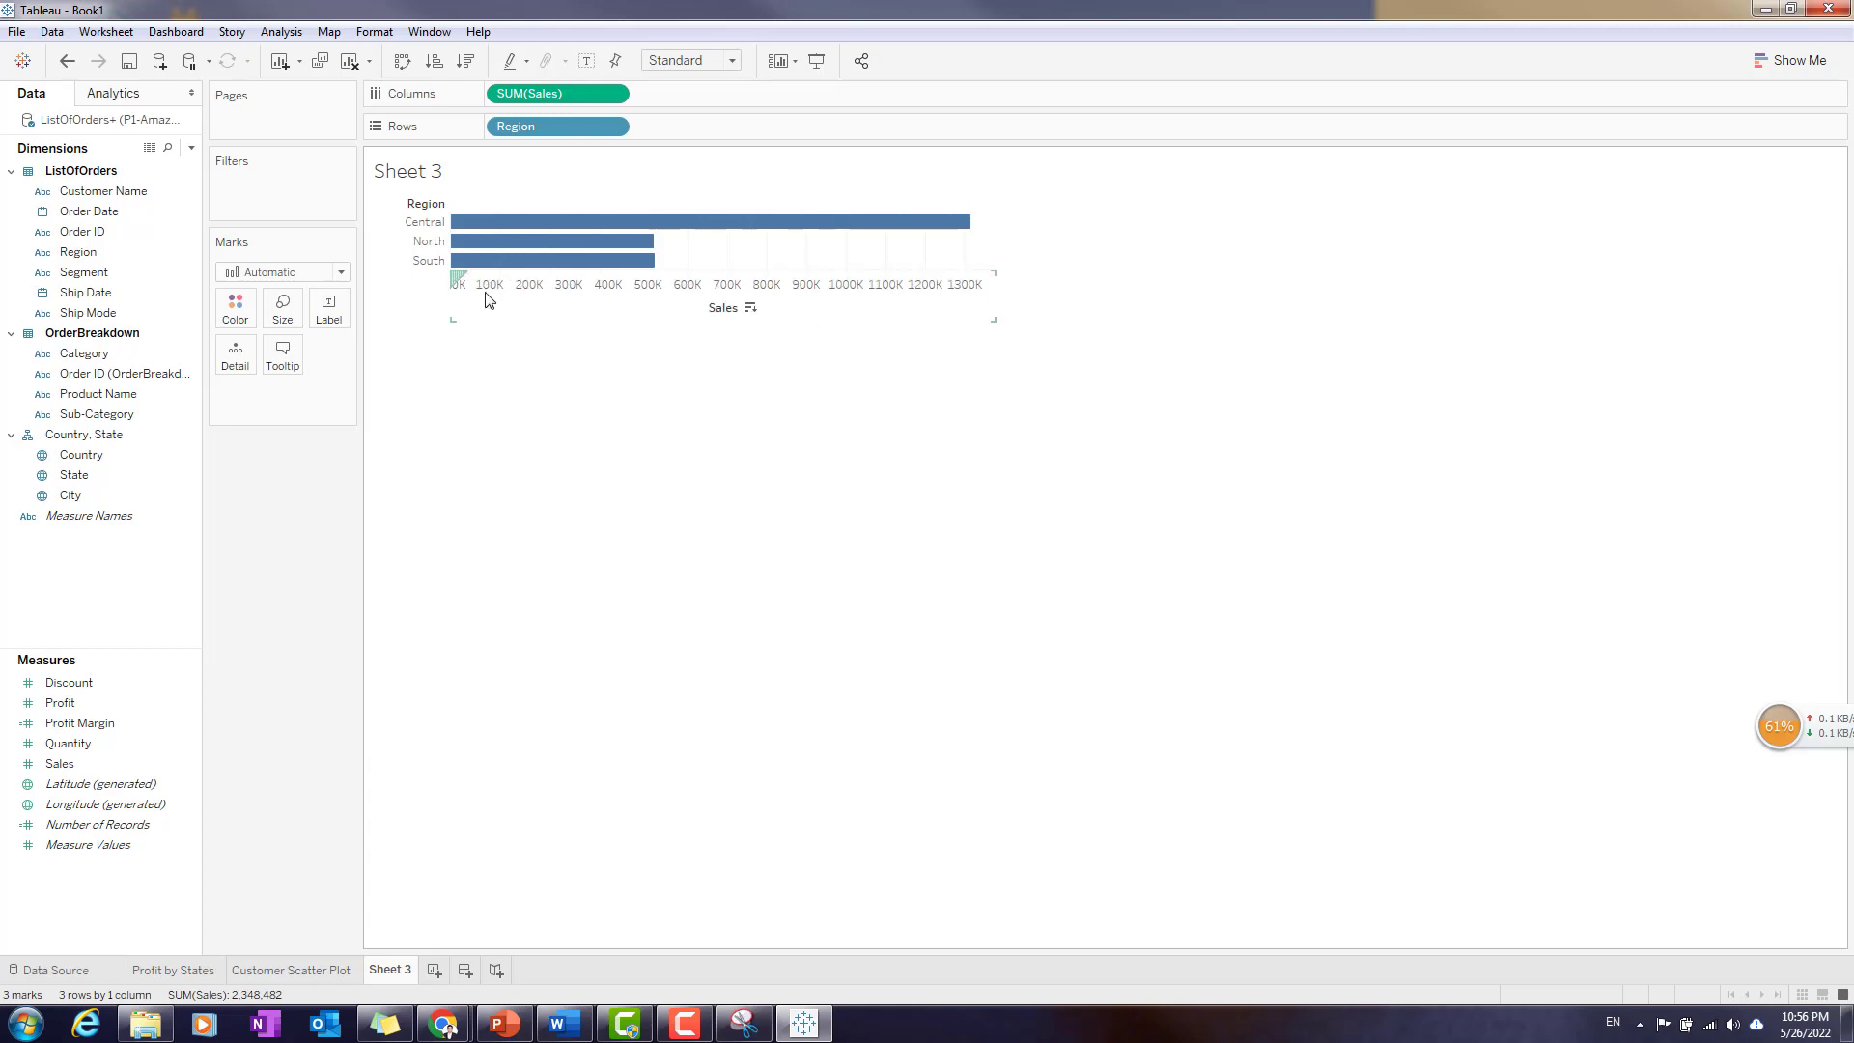
- Colour the sales bars by Region while keeping Region in the rows, and move the colour legend beneath the Marks card
{"action": "left_click_drag", "start_coordinate": [558, 125], "coordinate": [235, 323]}
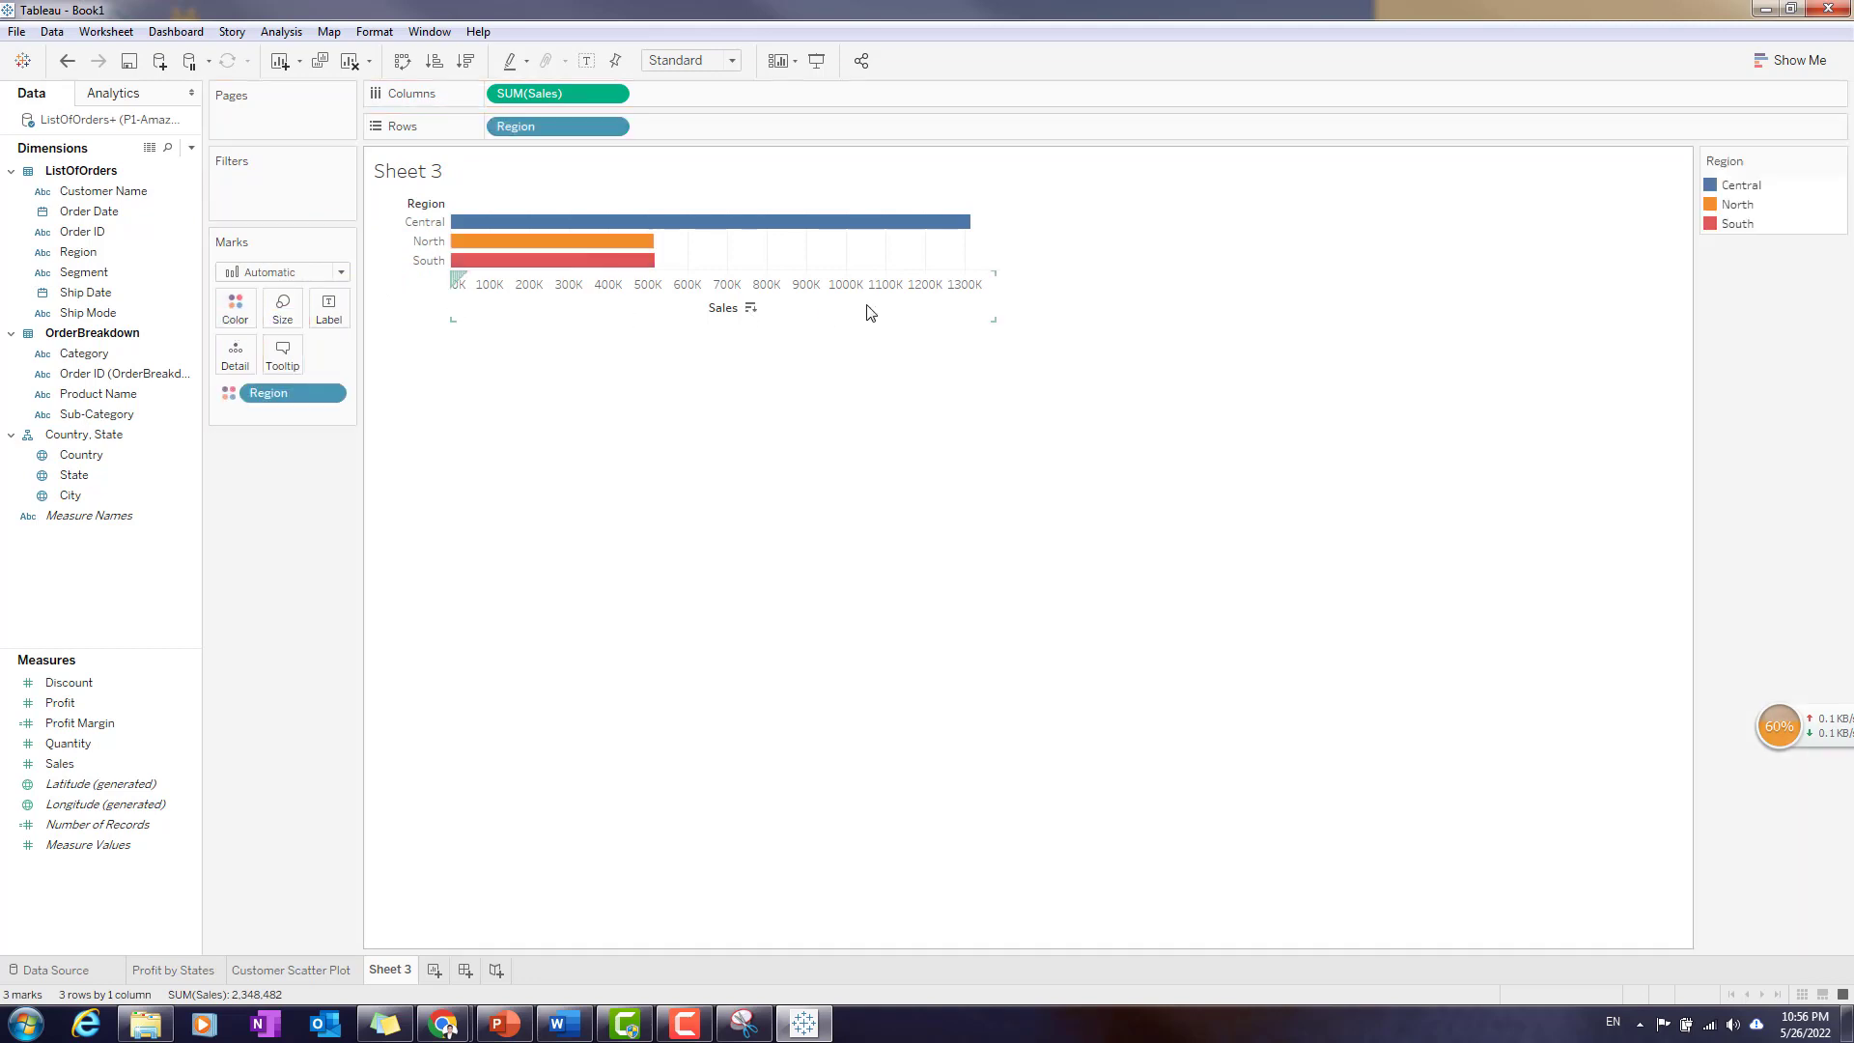
{"action": "left_click_drag", "start_coordinate": [1801, 164], "coordinate": [282, 463]}
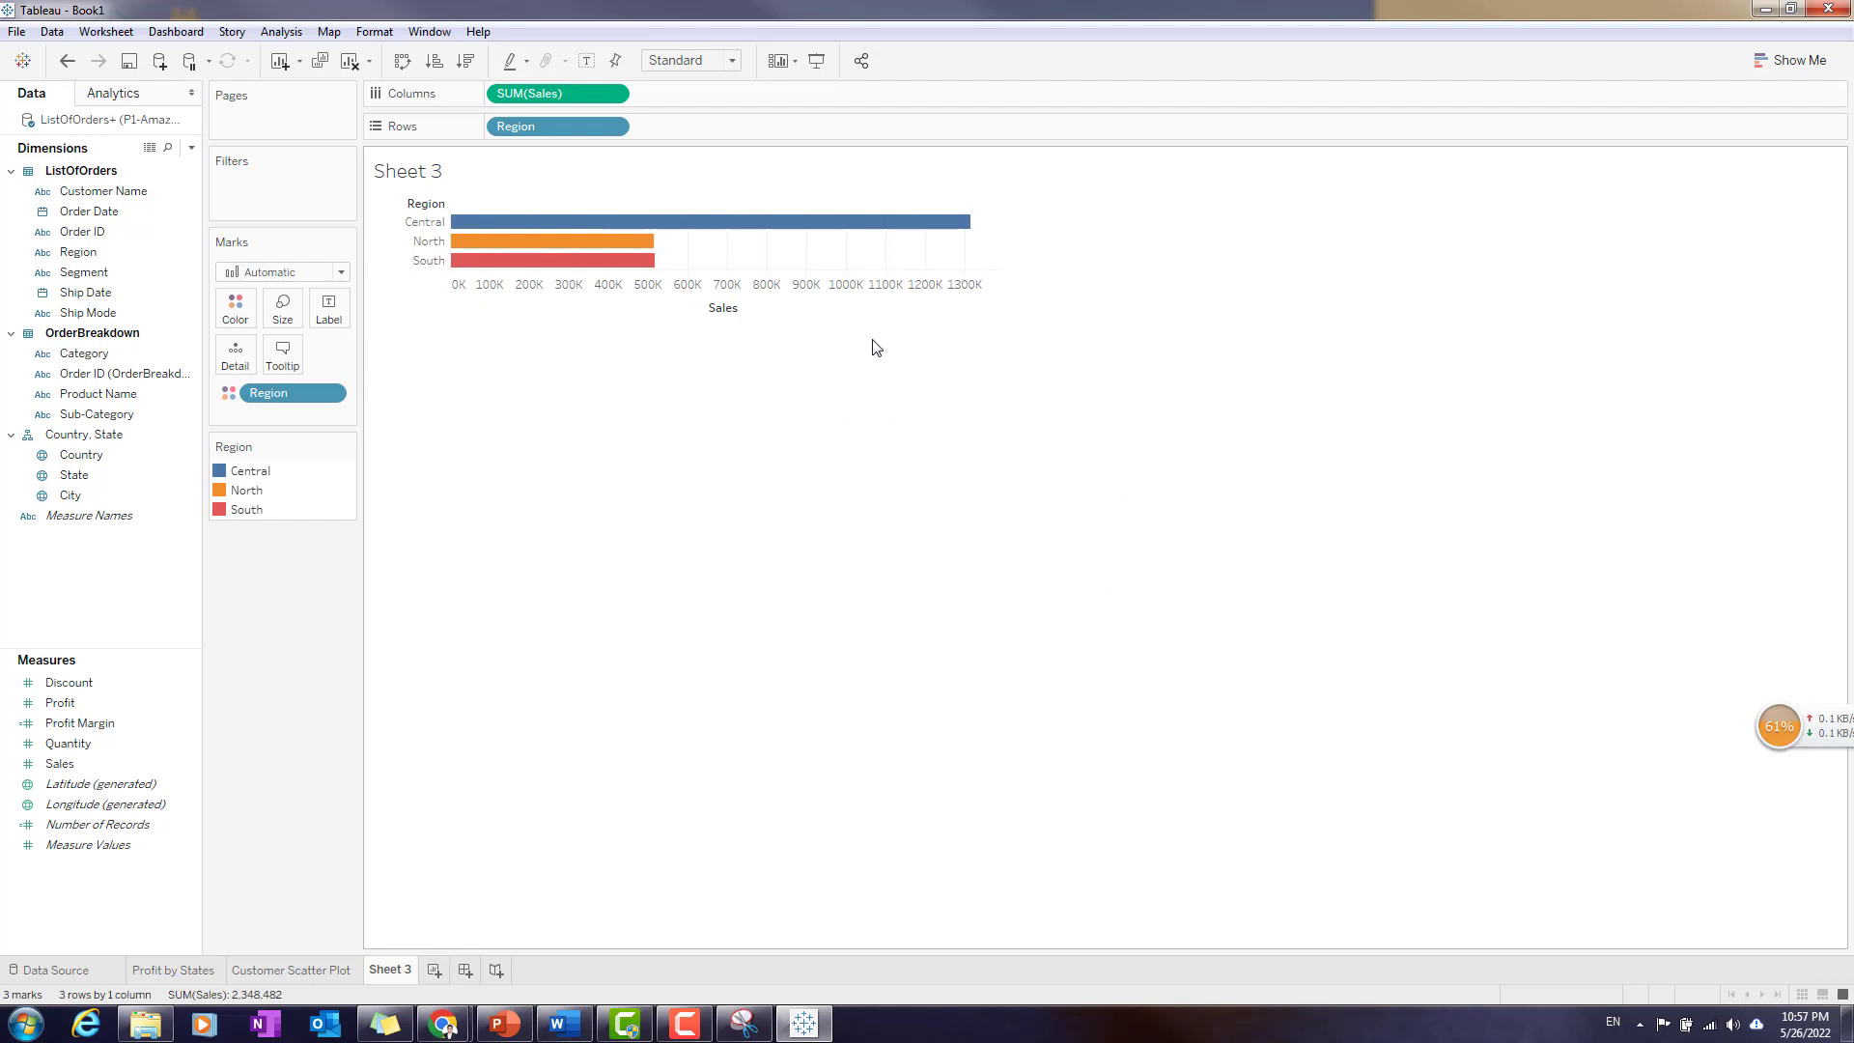
- Rename the Sheet 3 worksheet as Sales by Region
{"action": "double_click", "coordinate": [397, 971]}
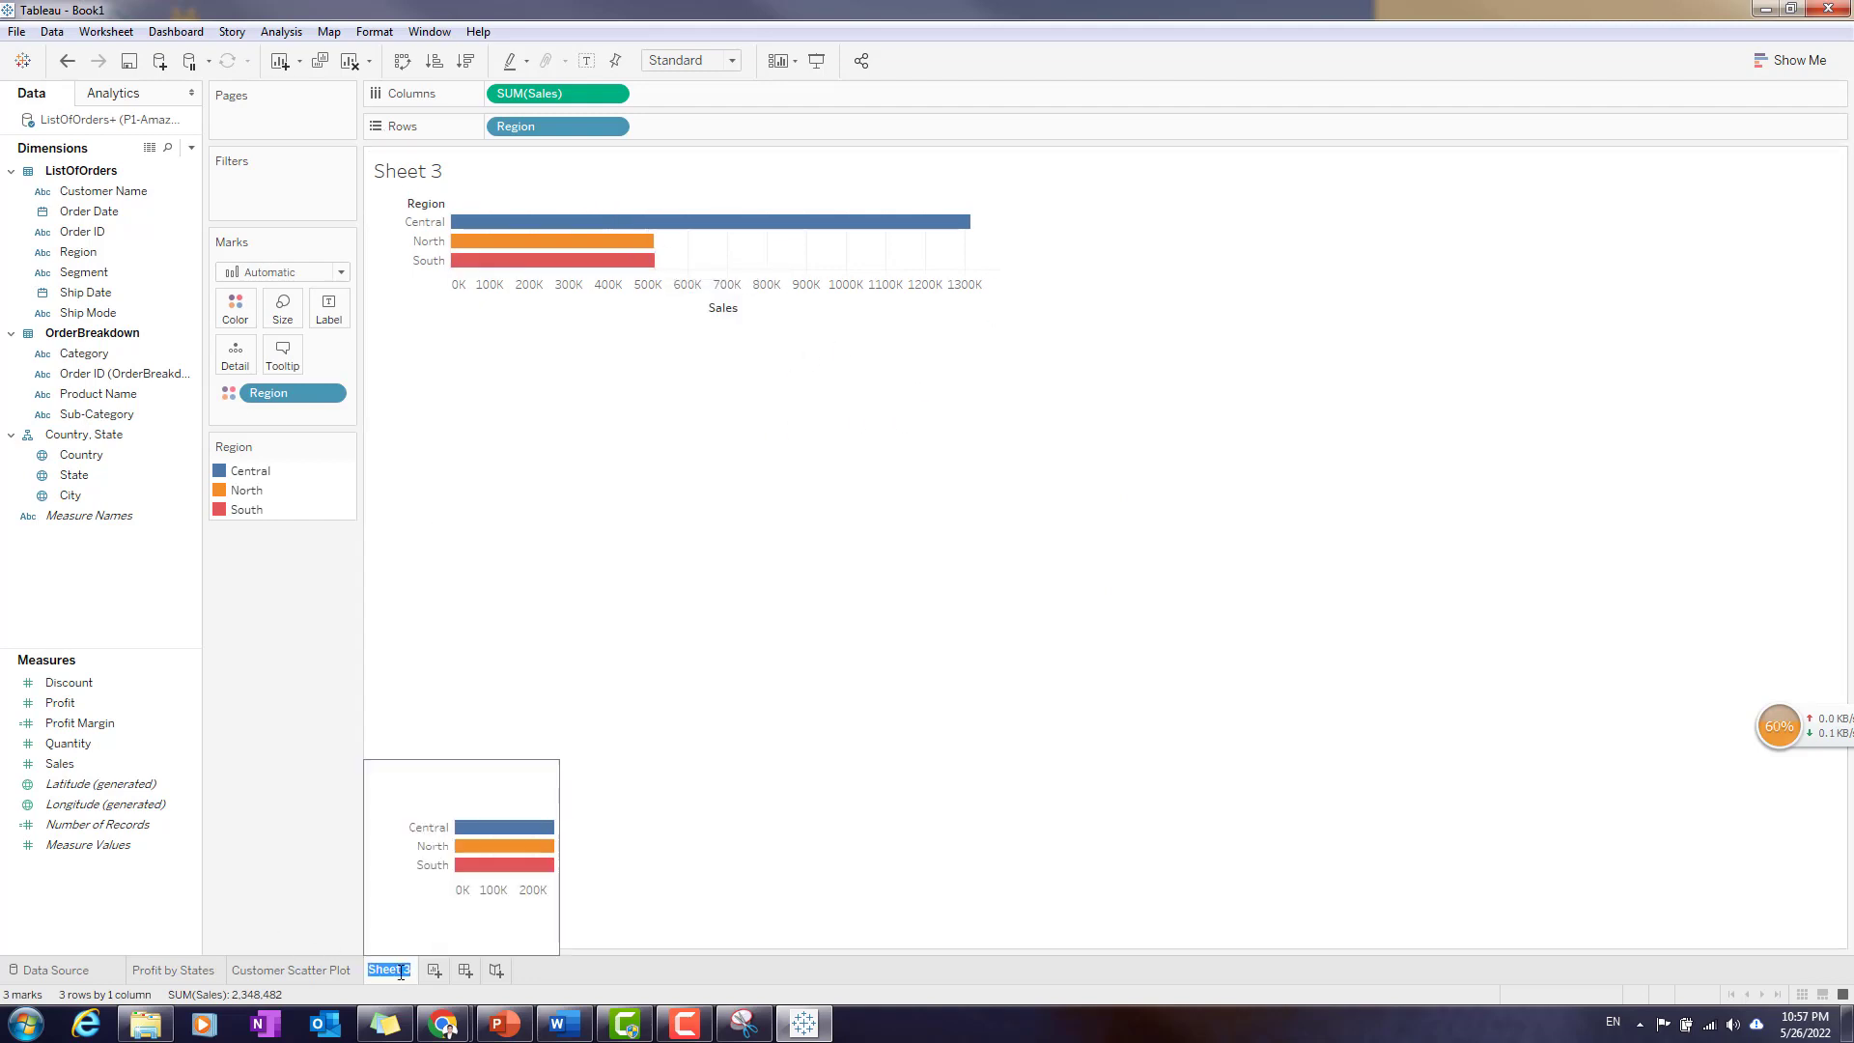
{"action": "type", "text": "Sales by"}
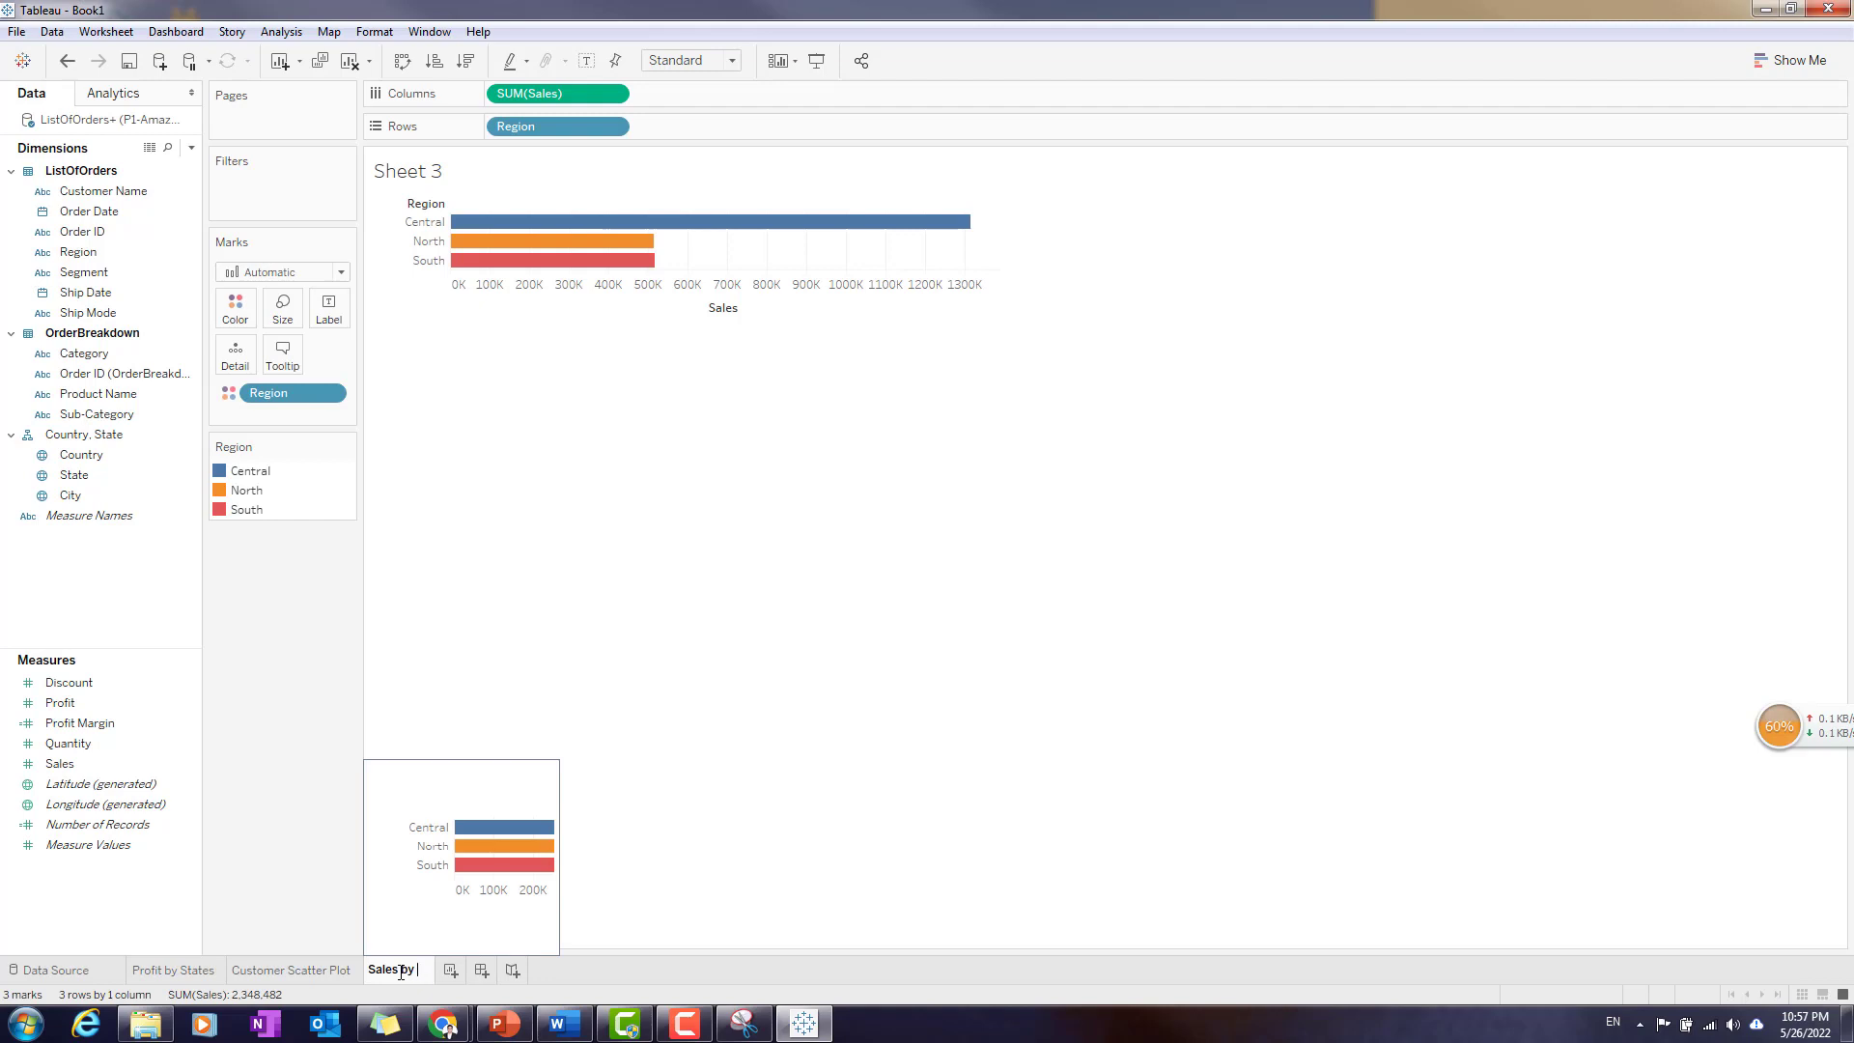
{"action": "type", "text": " Region"}
{"action": "key", "text": "Return"}
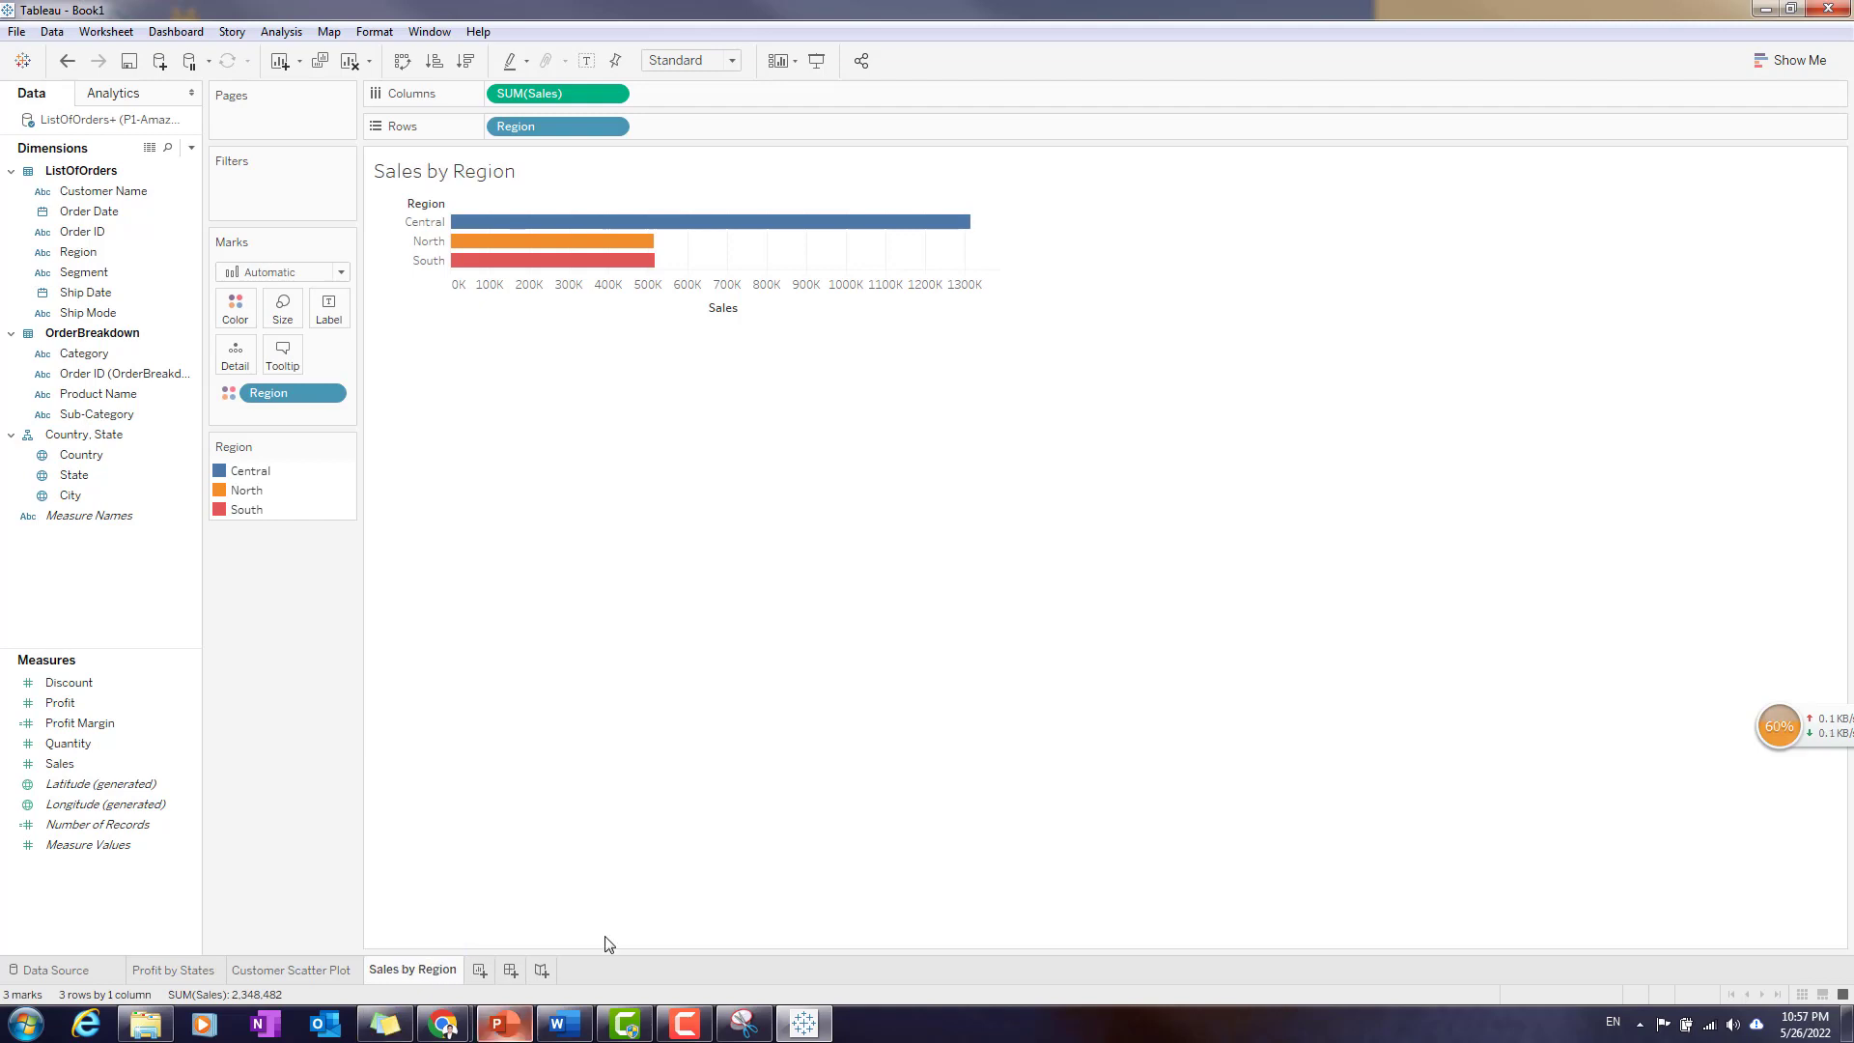
- Centre and bold the title of the Sales by Region worksheet
{"action": "double_click", "coordinate": [581, 173]}
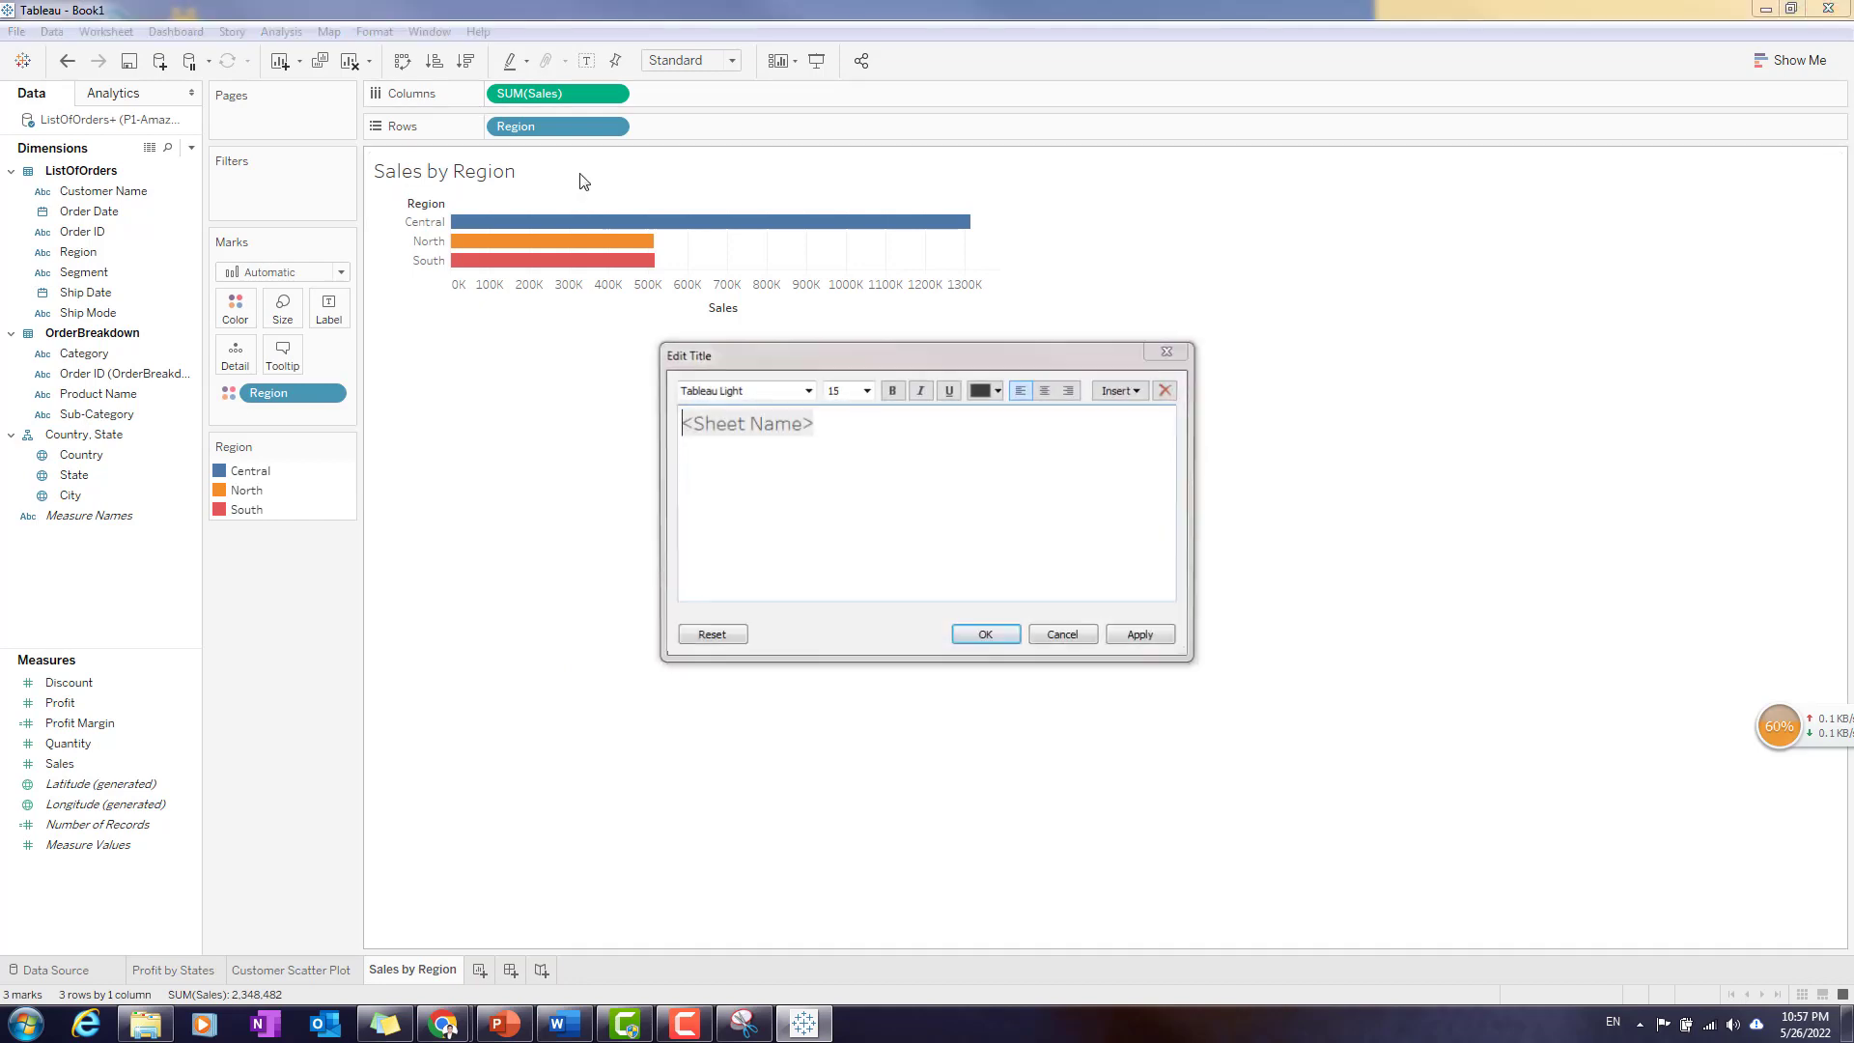
{"action": "left_click", "coordinate": [1045, 390]}
{"action": "left_click_drag", "start_coordinate": [995, 423], "coordinate": [811, 415]}
{"action": "left_click", "coordinate": [891, 389]}
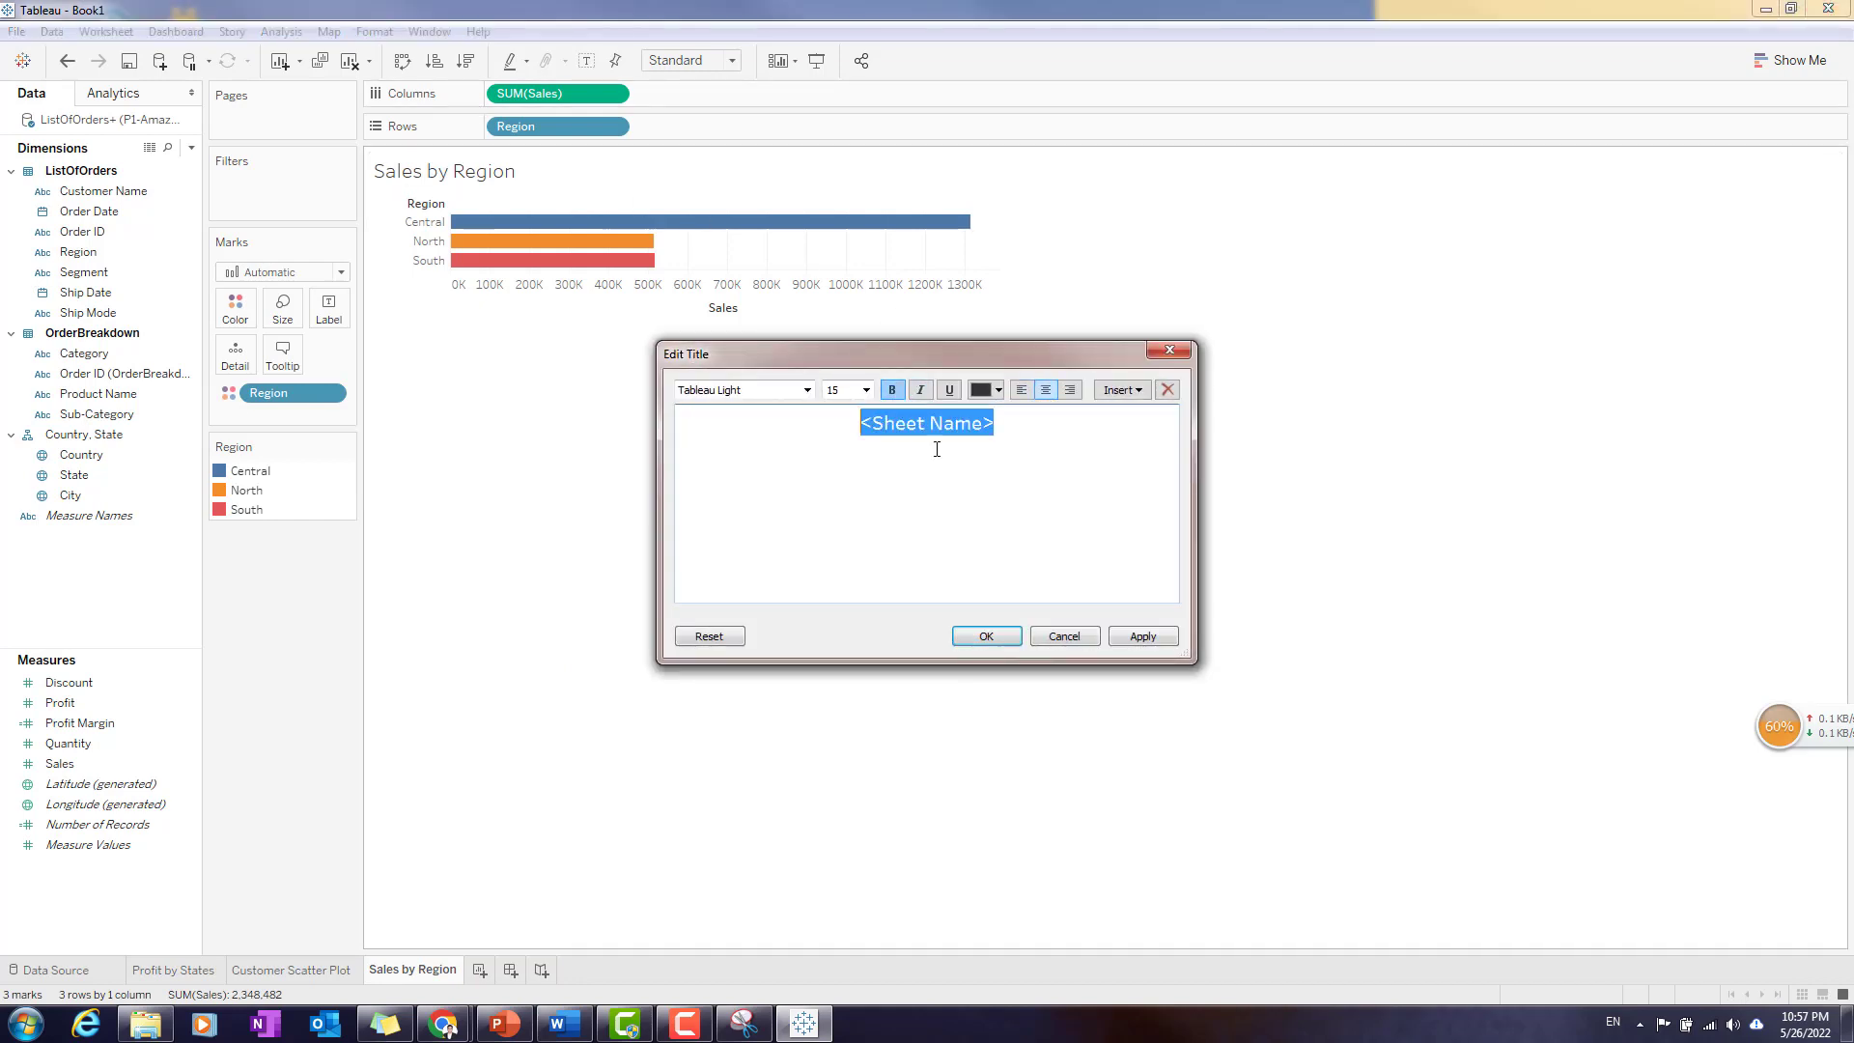
{"action": "left_click", "coordinate": [986, 637]}
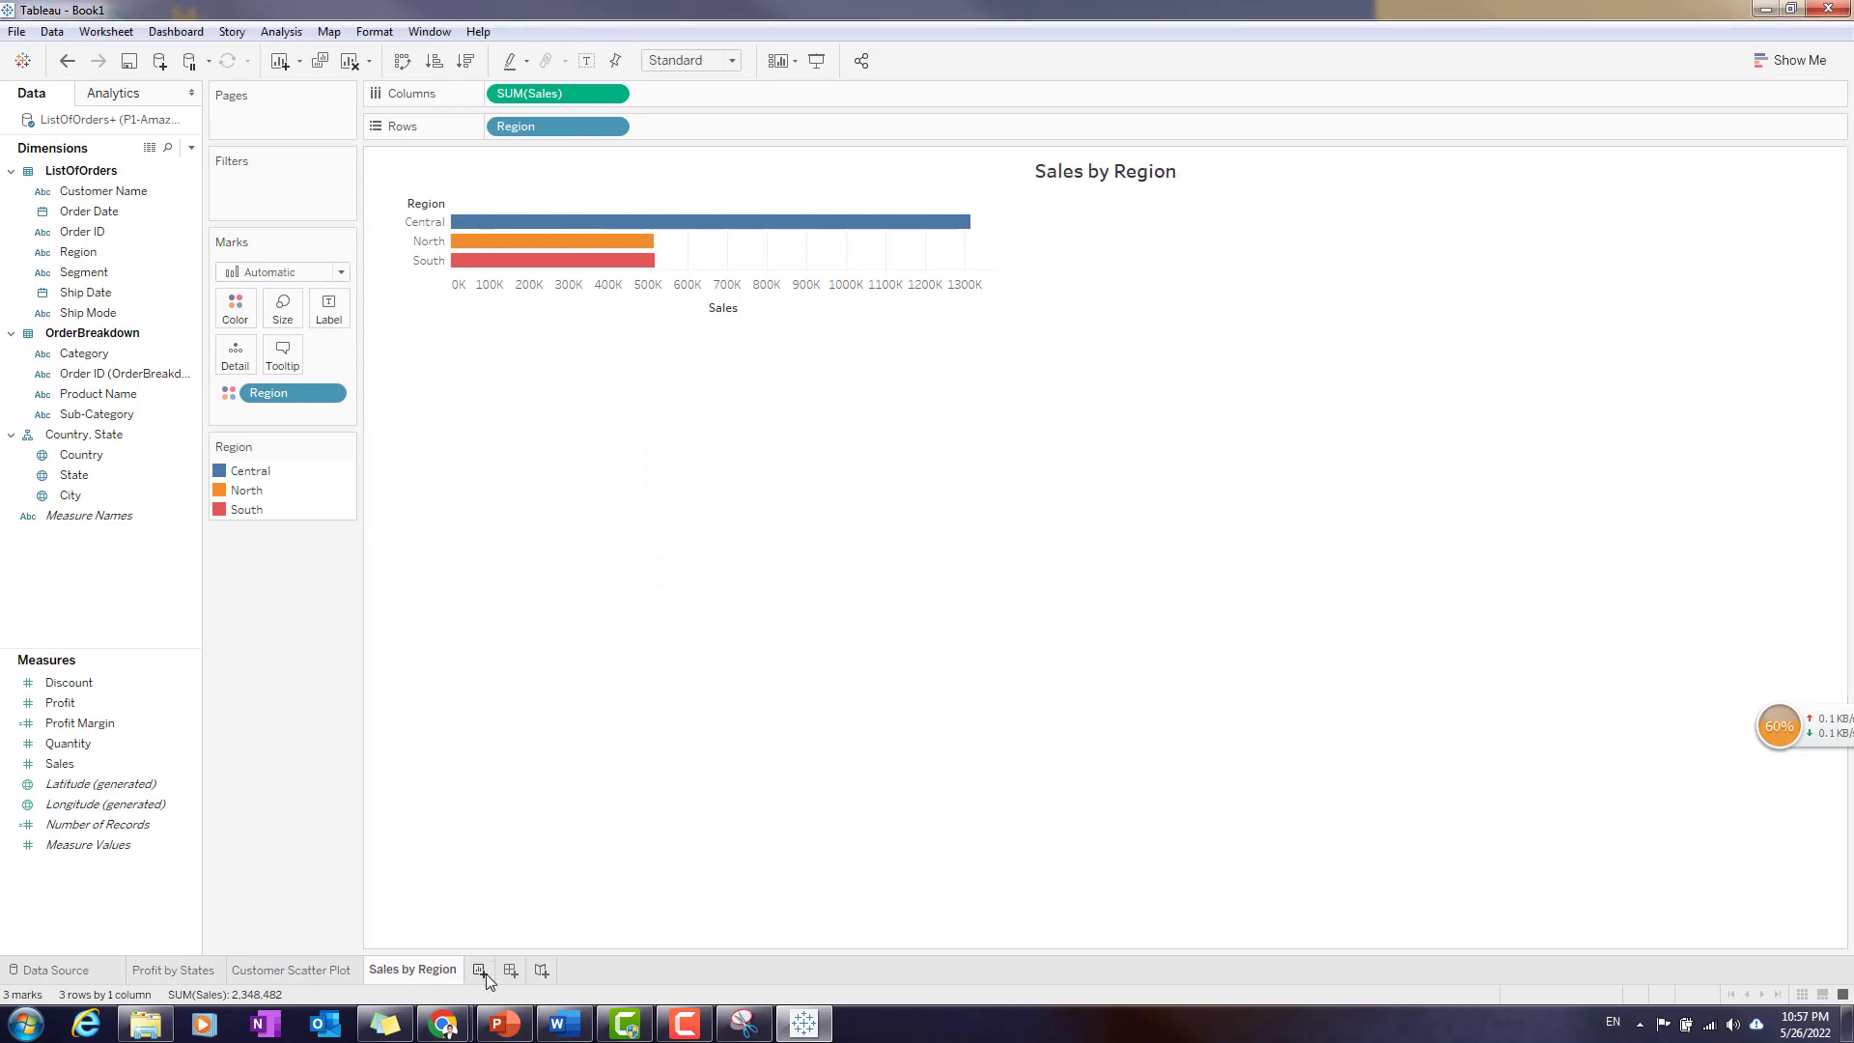
- Review the Profit by States, Customer Scatter Plot and Sales by Region worksheets, and switch briefly to PowerPoint
{"action": "left_click", "coordinate": [169, 970]}
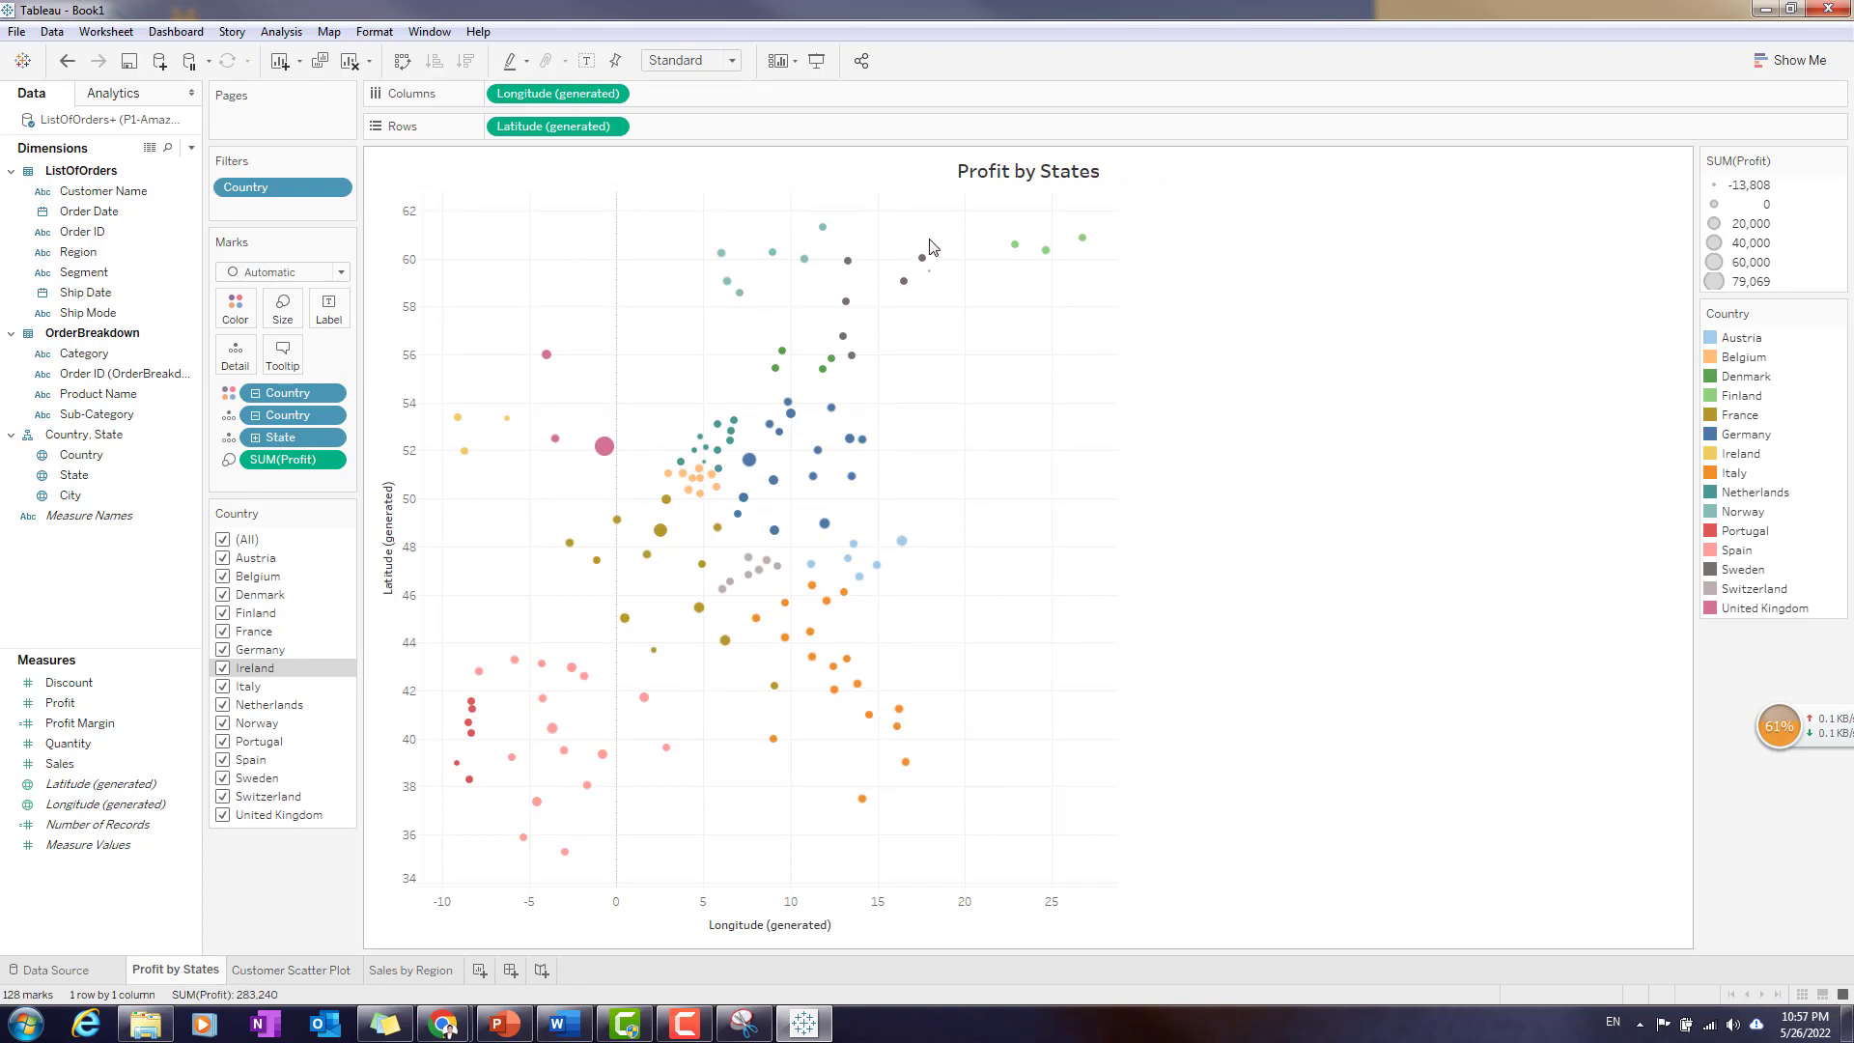
{"action": "right_click", "coordinate": [1002, 337]}
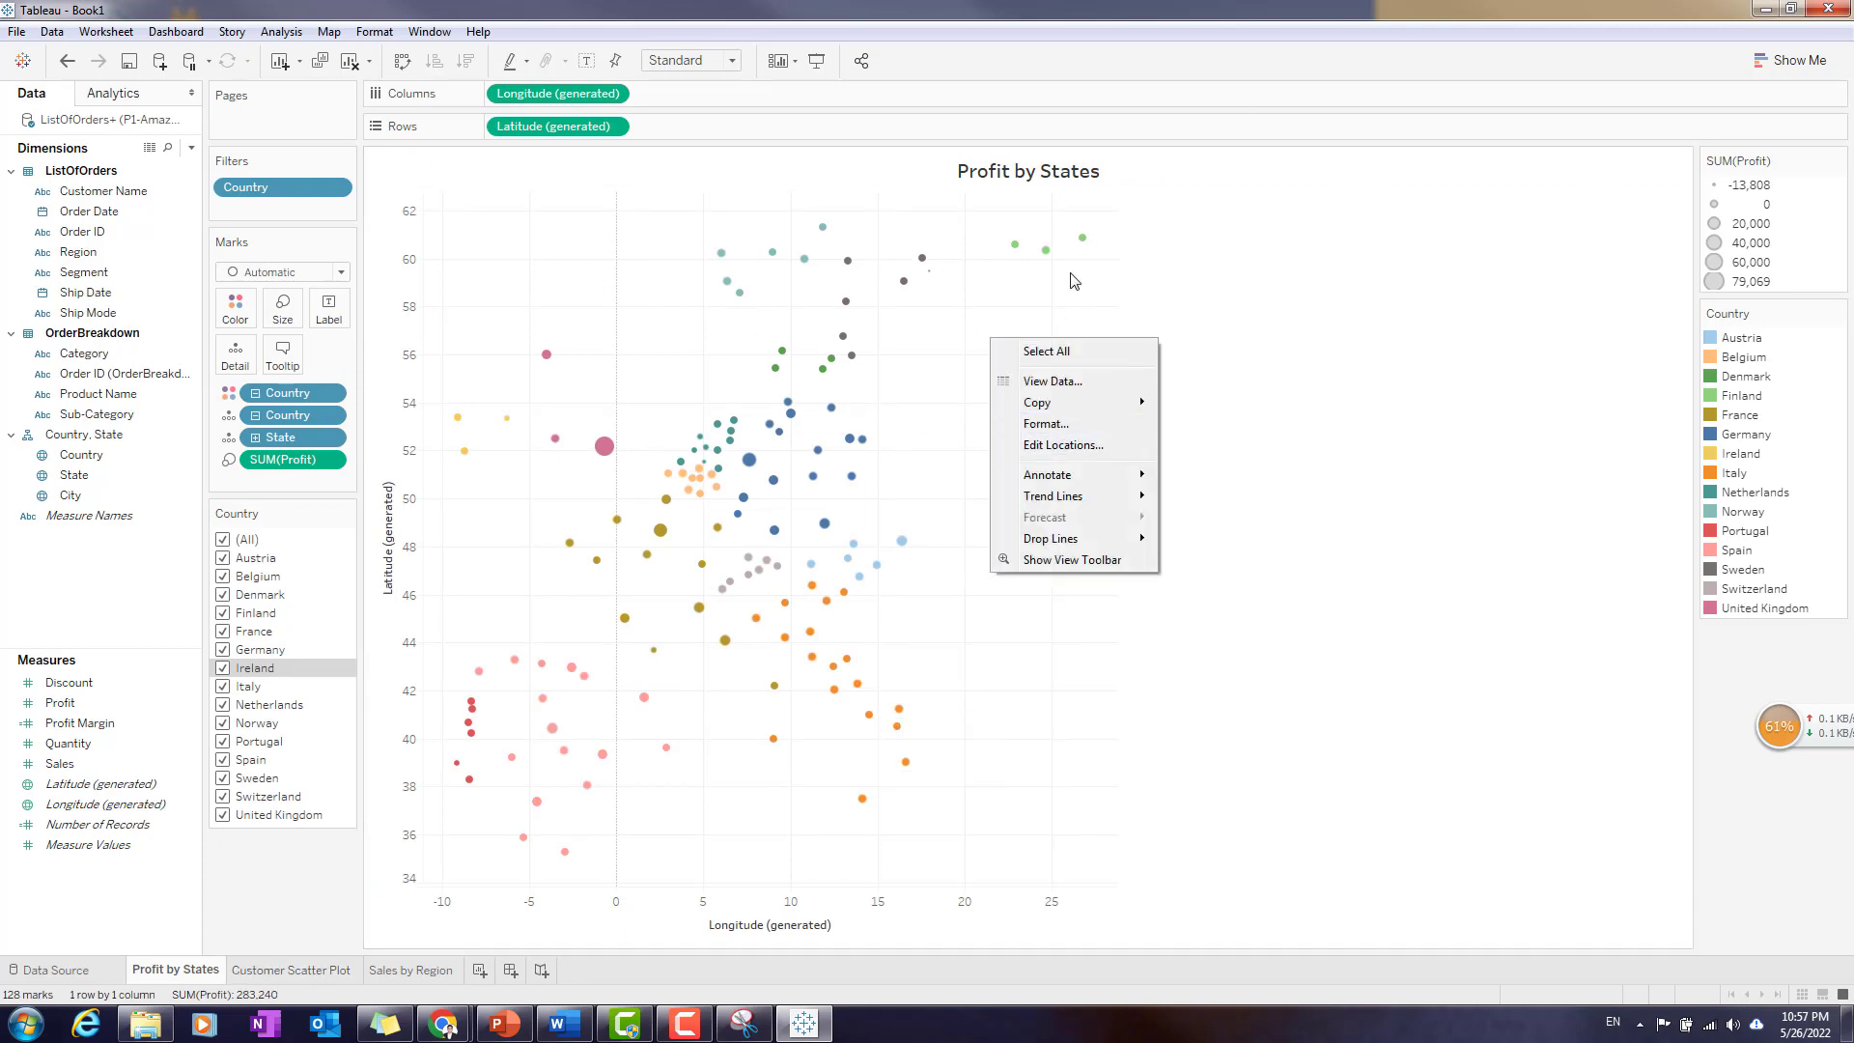
{"action": "left_click", "coordinate": [920, 630]}
{"action": "left_click", "coordinate": [290, 971]}
{"action": "left_click", "coordinate": [411, 970]}
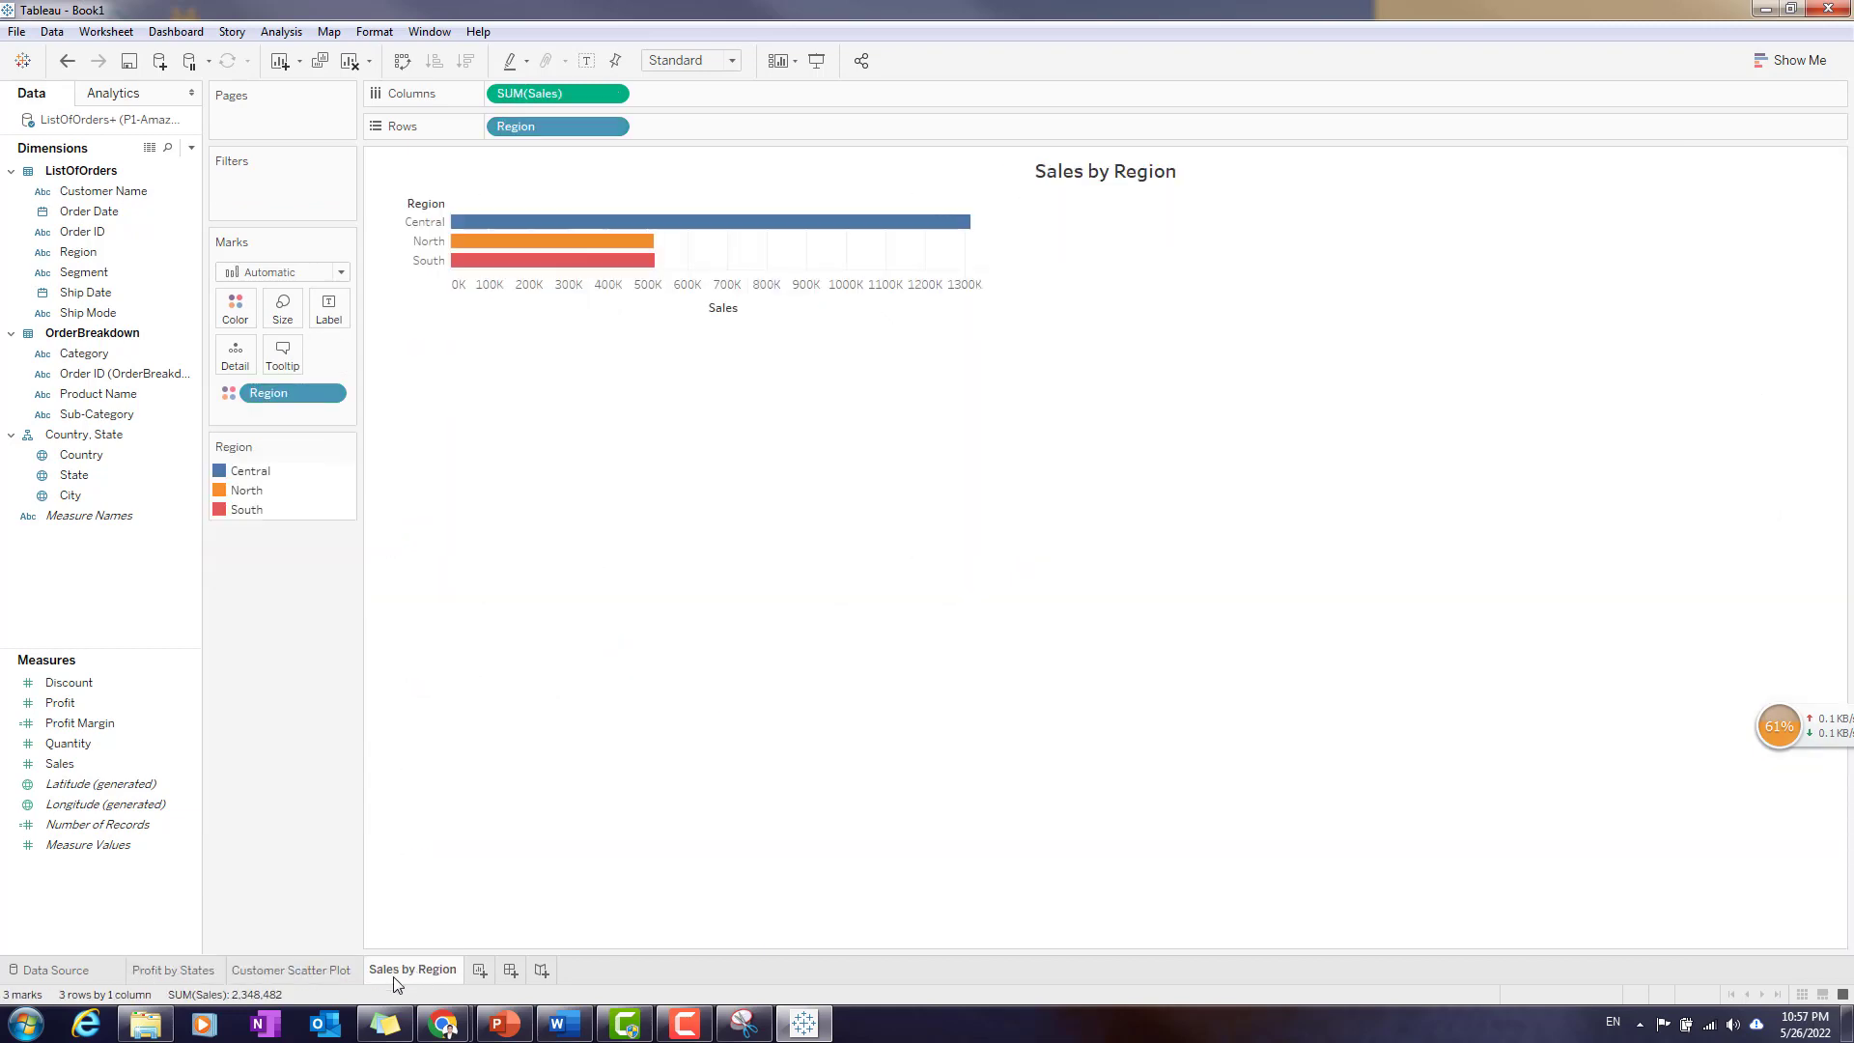
{"action": "left_click", "coordinate": [319, 970]}
{"action": "left_click", "coordinate": [184, 972]}
{"action": "left_click", "coordinate": [408, 971]}
{"action": "left_click", "coordinate": [314, 973]}
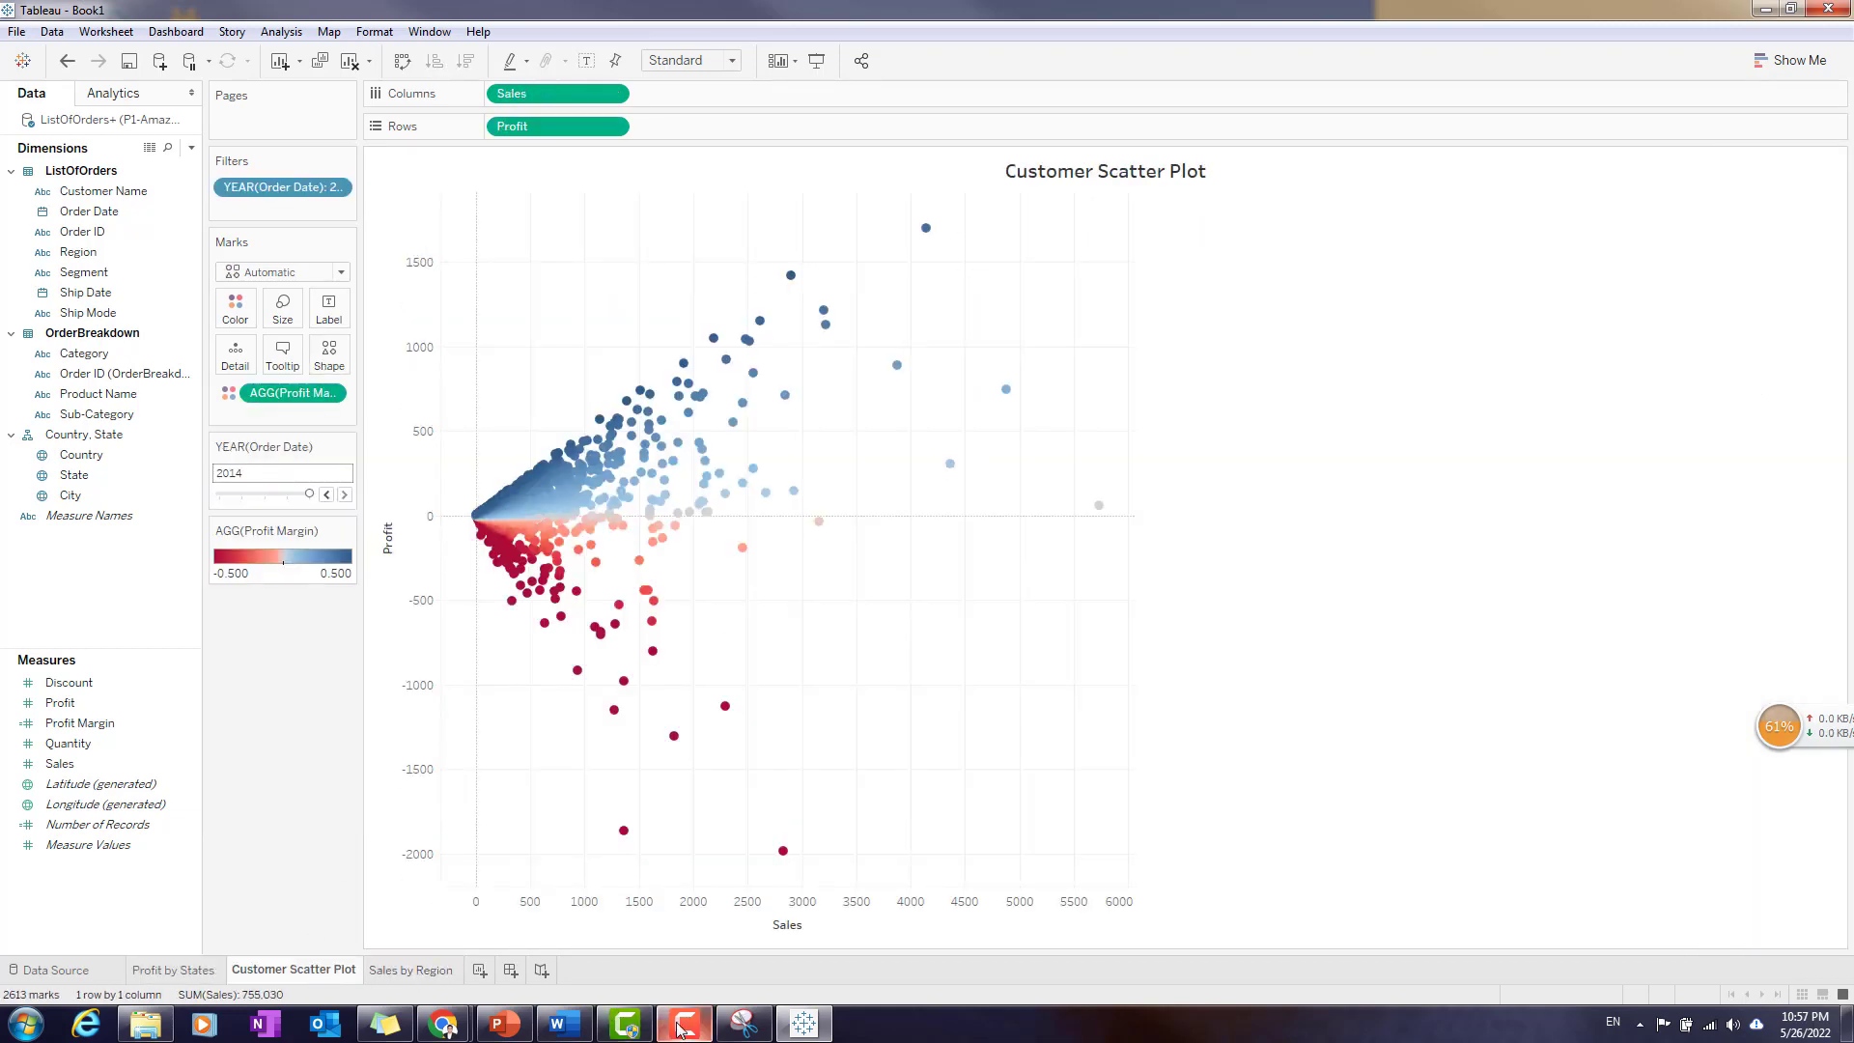
{"action": "left_click", "coordinate": [504, 1023]}
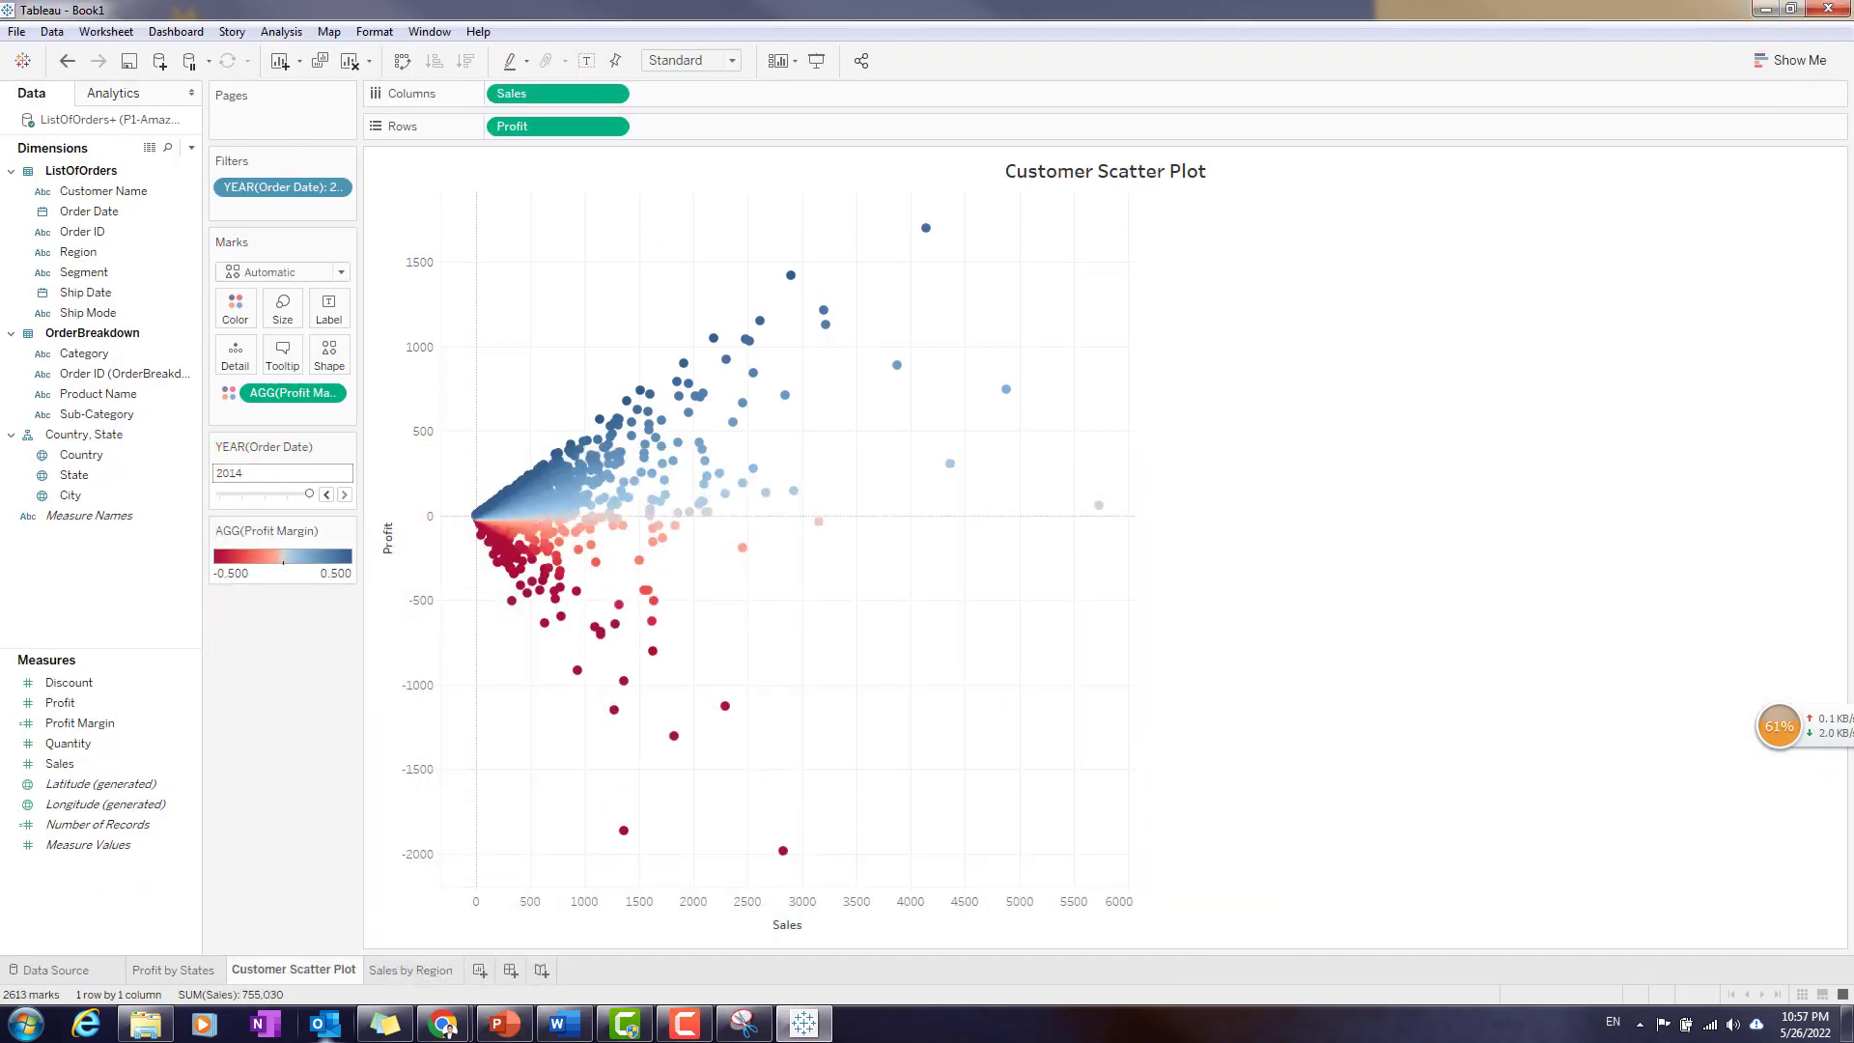
- Create a new dashboard and set its fixed size to PowerPoint (1600 x 900)
{"action": "left_click", "coordinate": [512, 970]}
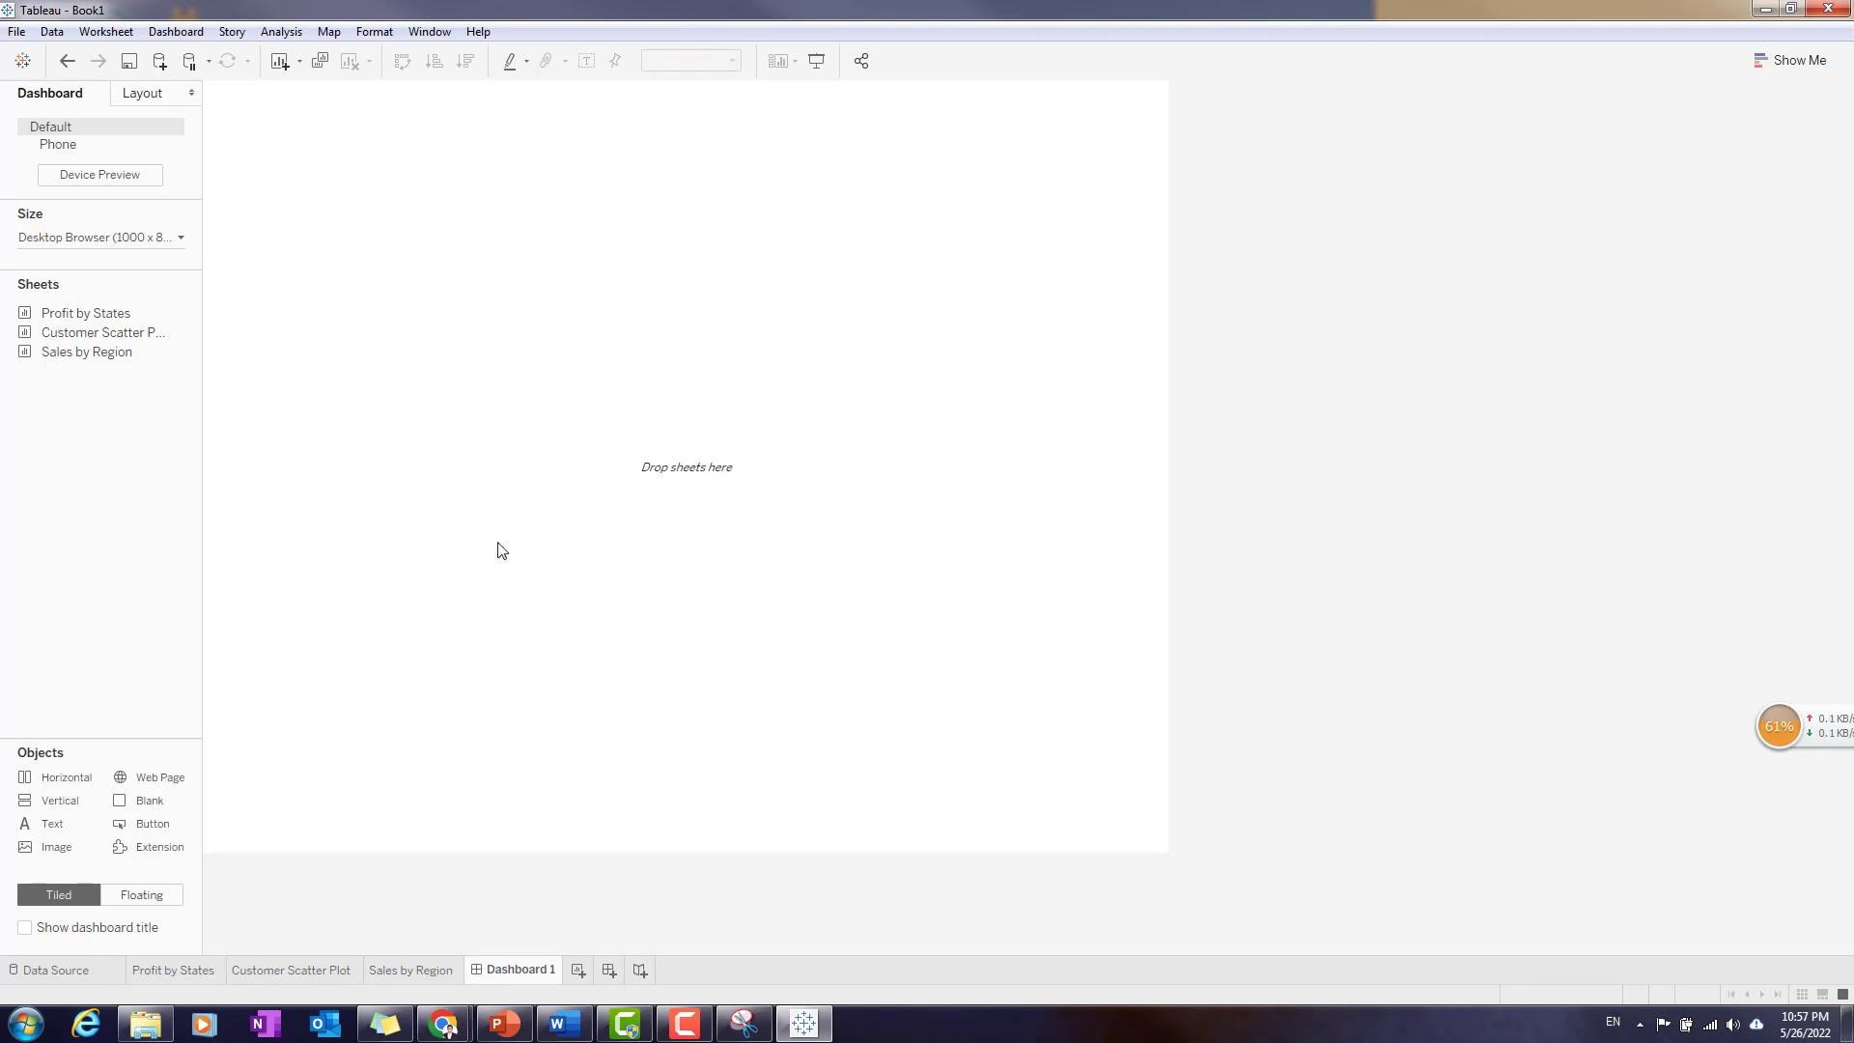
{"action": "mouse_move", "coordinate": [79, 322]}
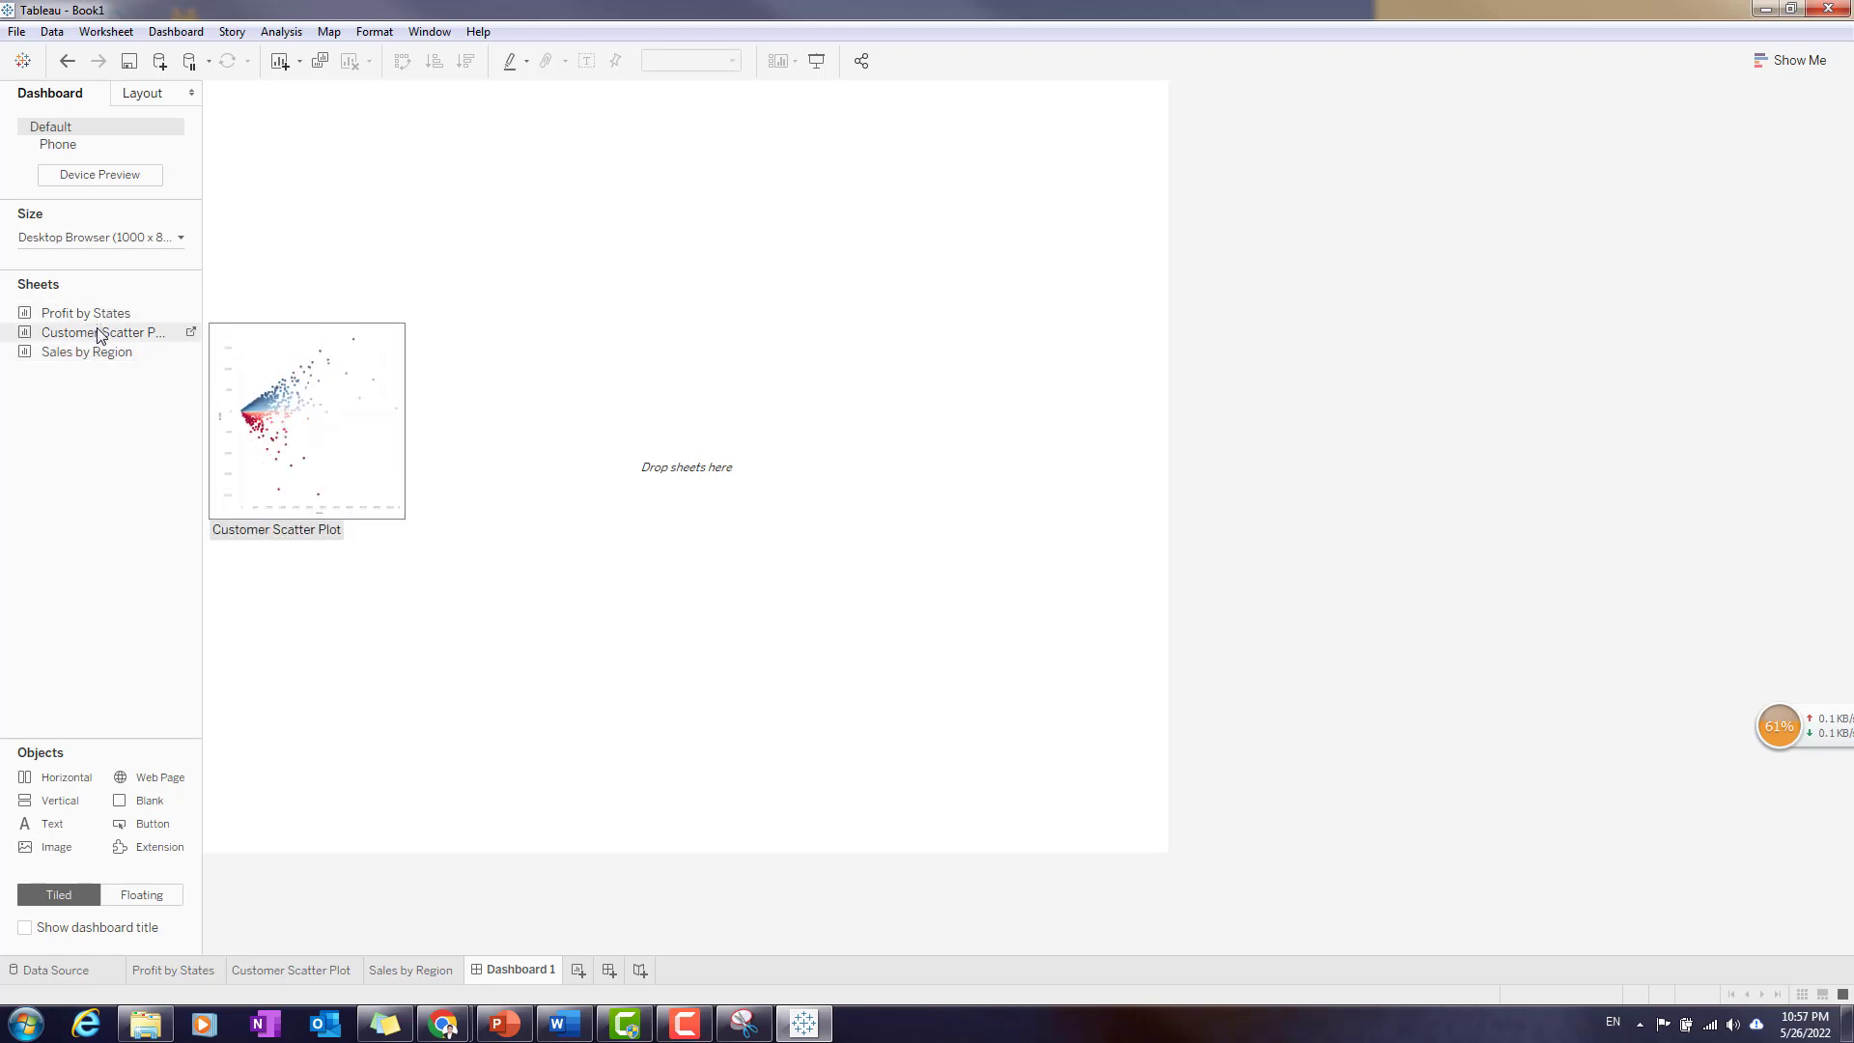
{"action": "left_click", "coordinate": [179, 239]}
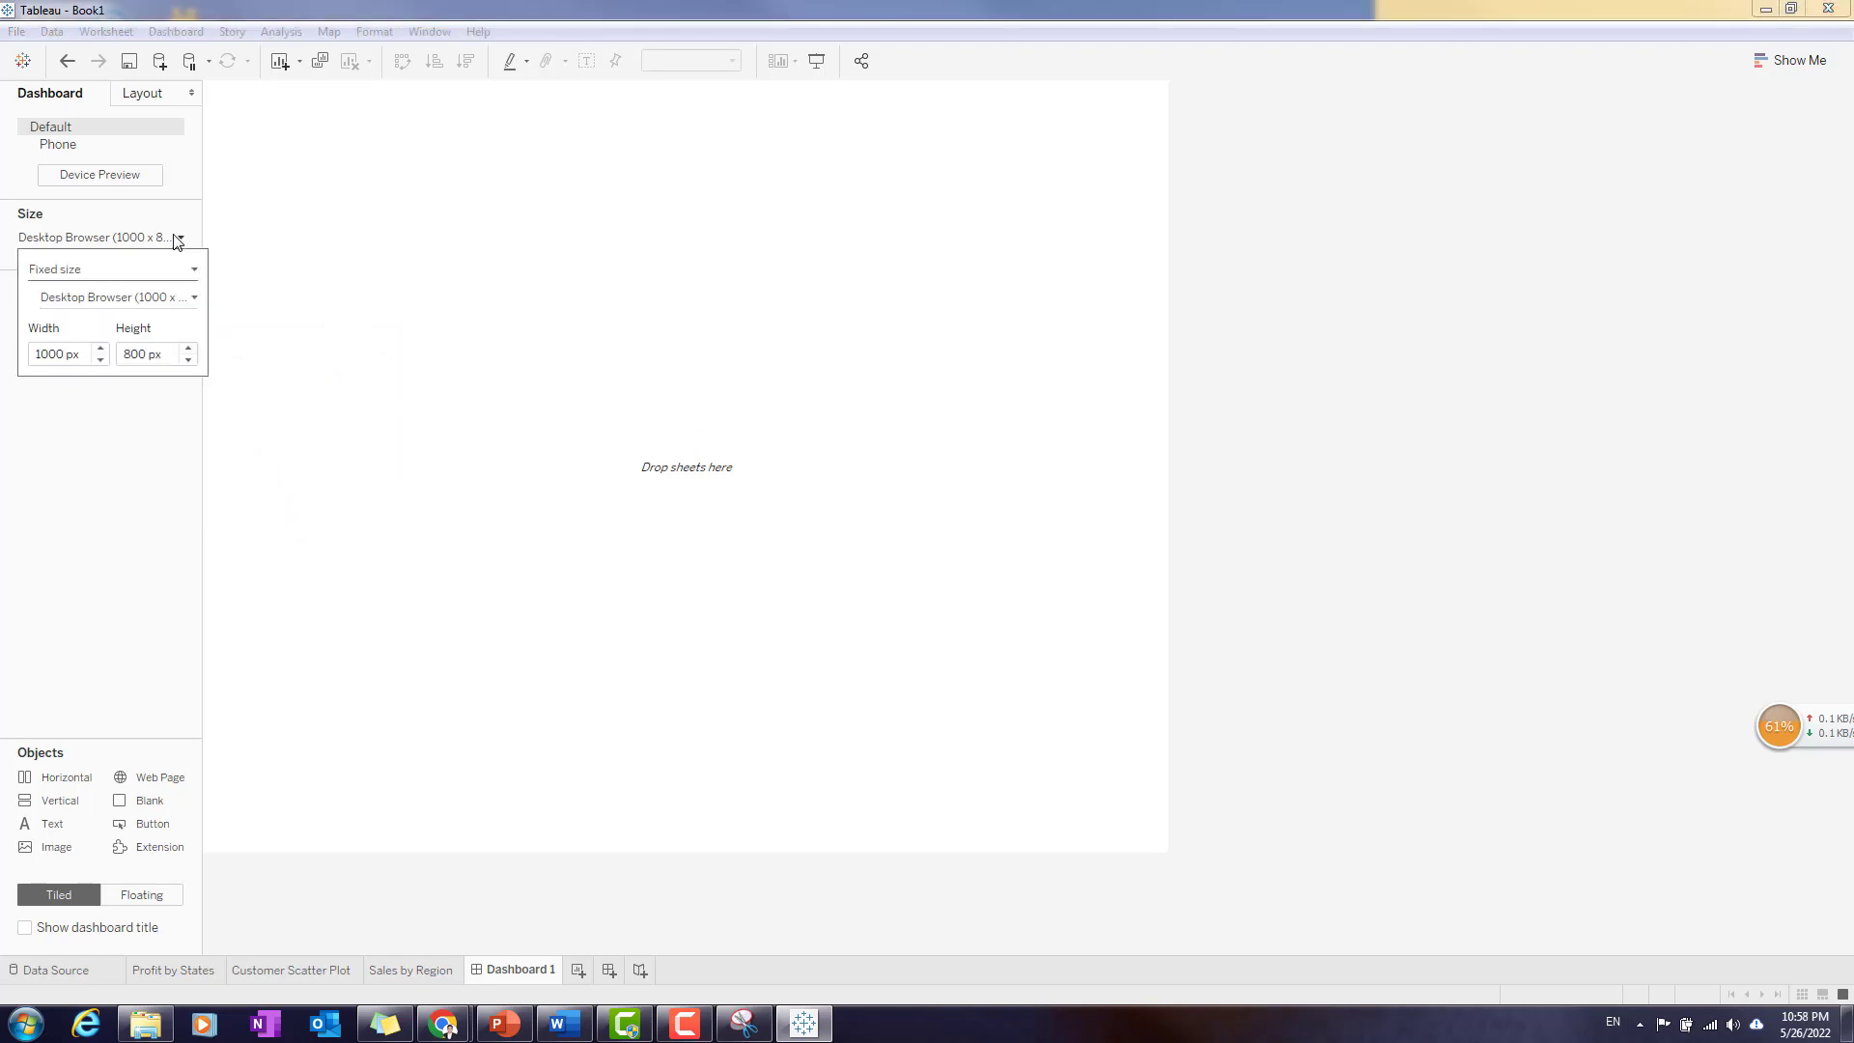
{"action": "left_click", "coordinate": [179, 238]}
{"action": "left_click", "coordinate": [178, 239]}
{"action": "left_click", "coordinate": [193, 299]}
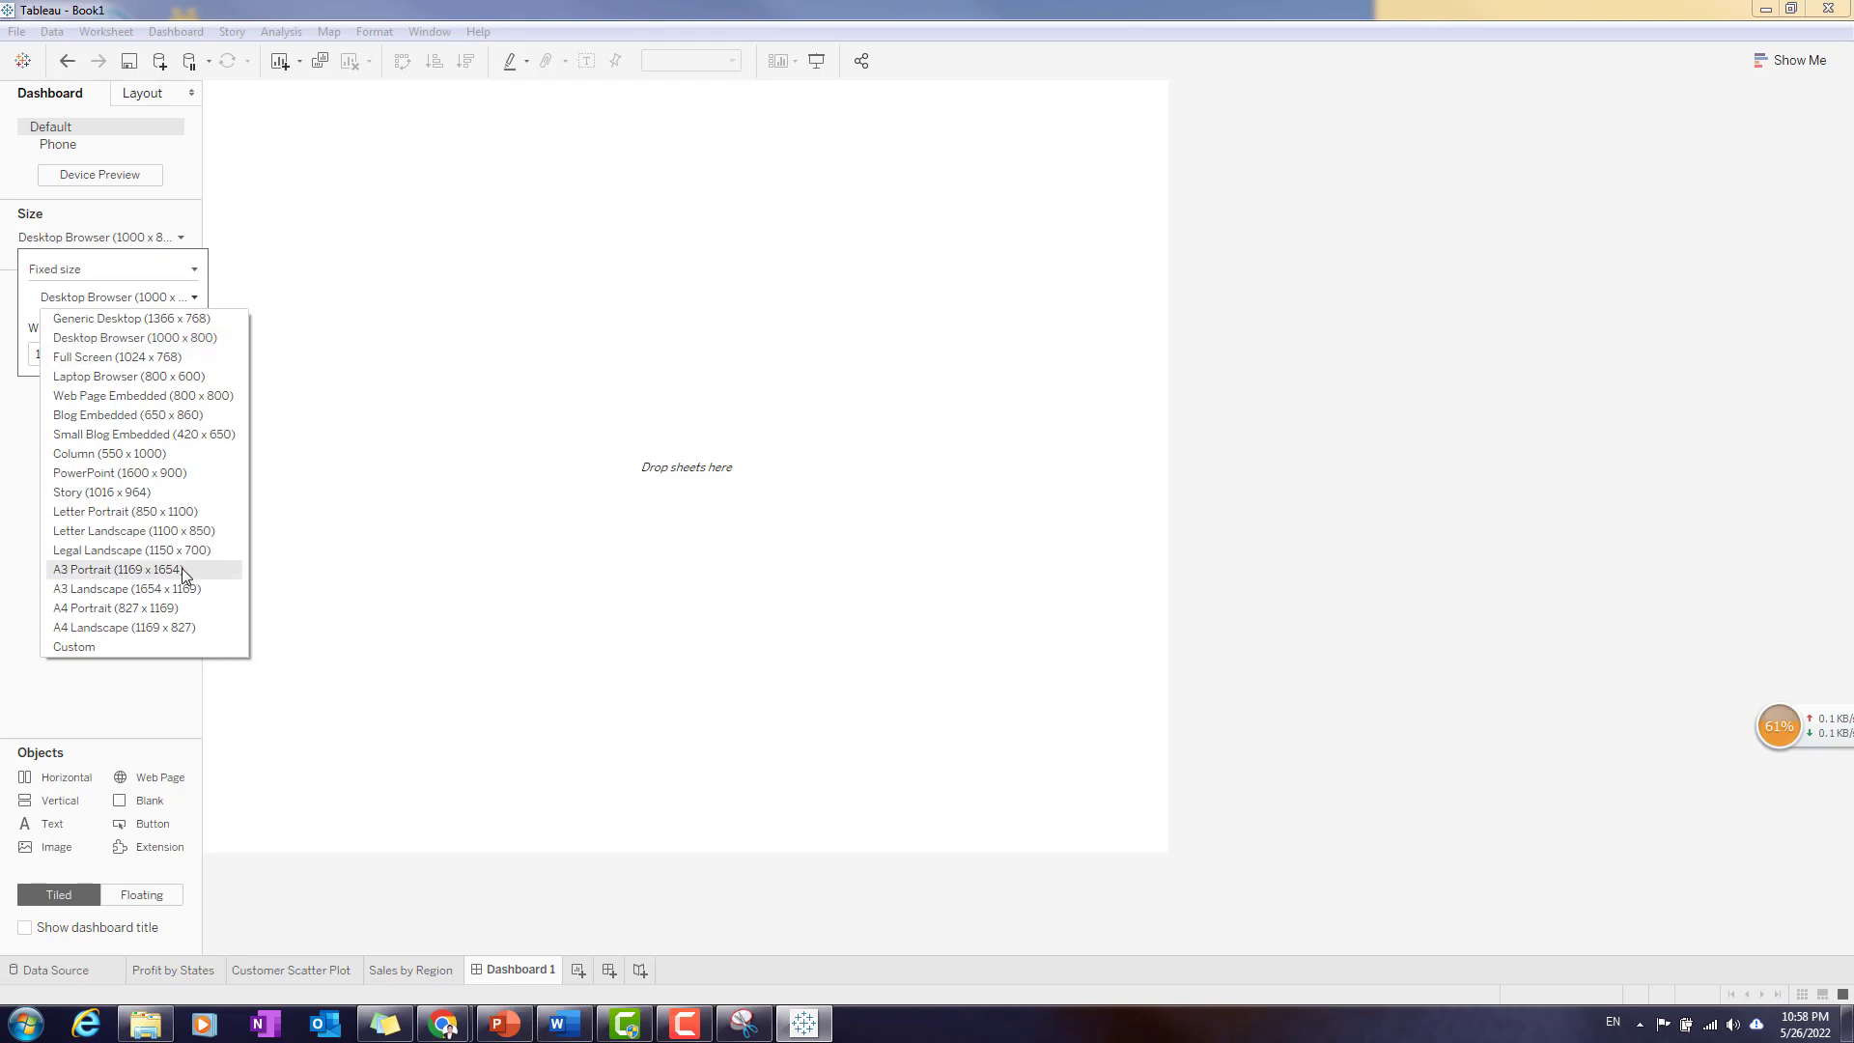
{"action": "left_click", "coordinate": [162, 480]}
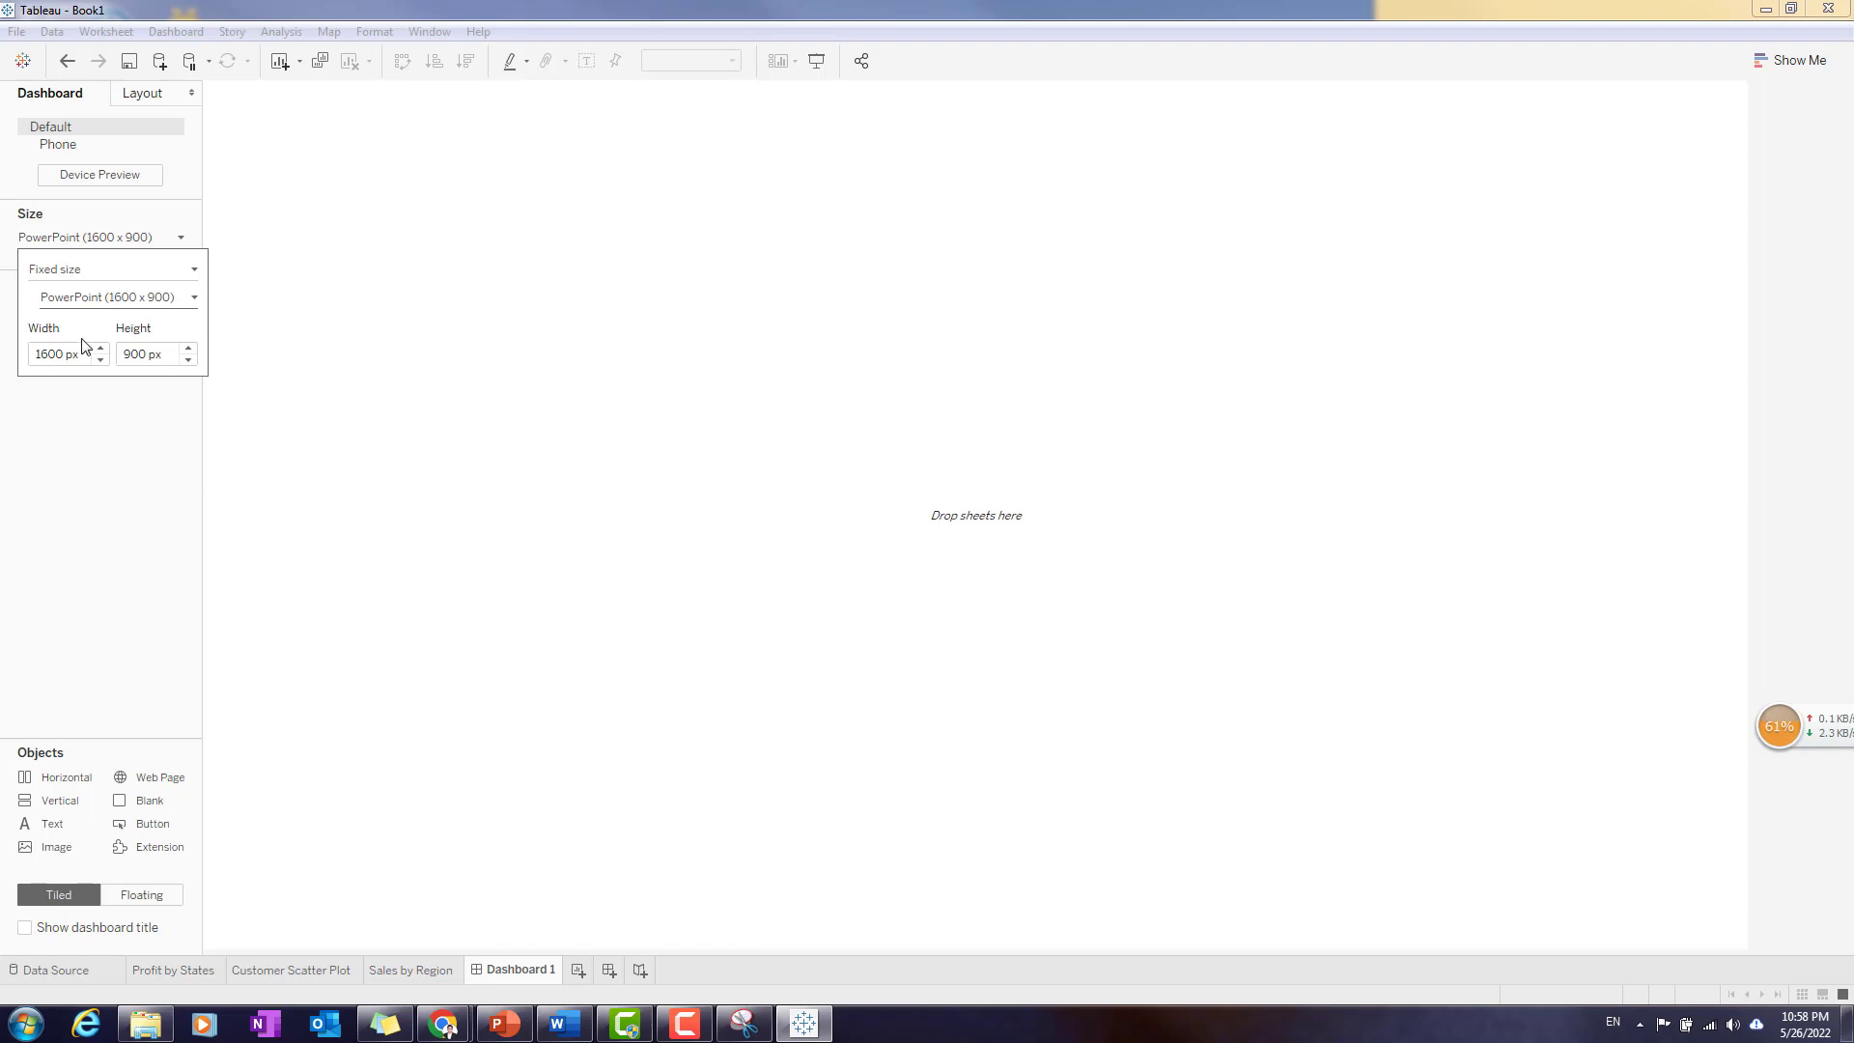
{"action": "left_click", "coordinate": [111, 625]}
- Place the Profit by States sheet on the dashboard and narrow it to just over half the width, widening the legend column
{"action": "mouse_move", "coordinate": [87, 316]}
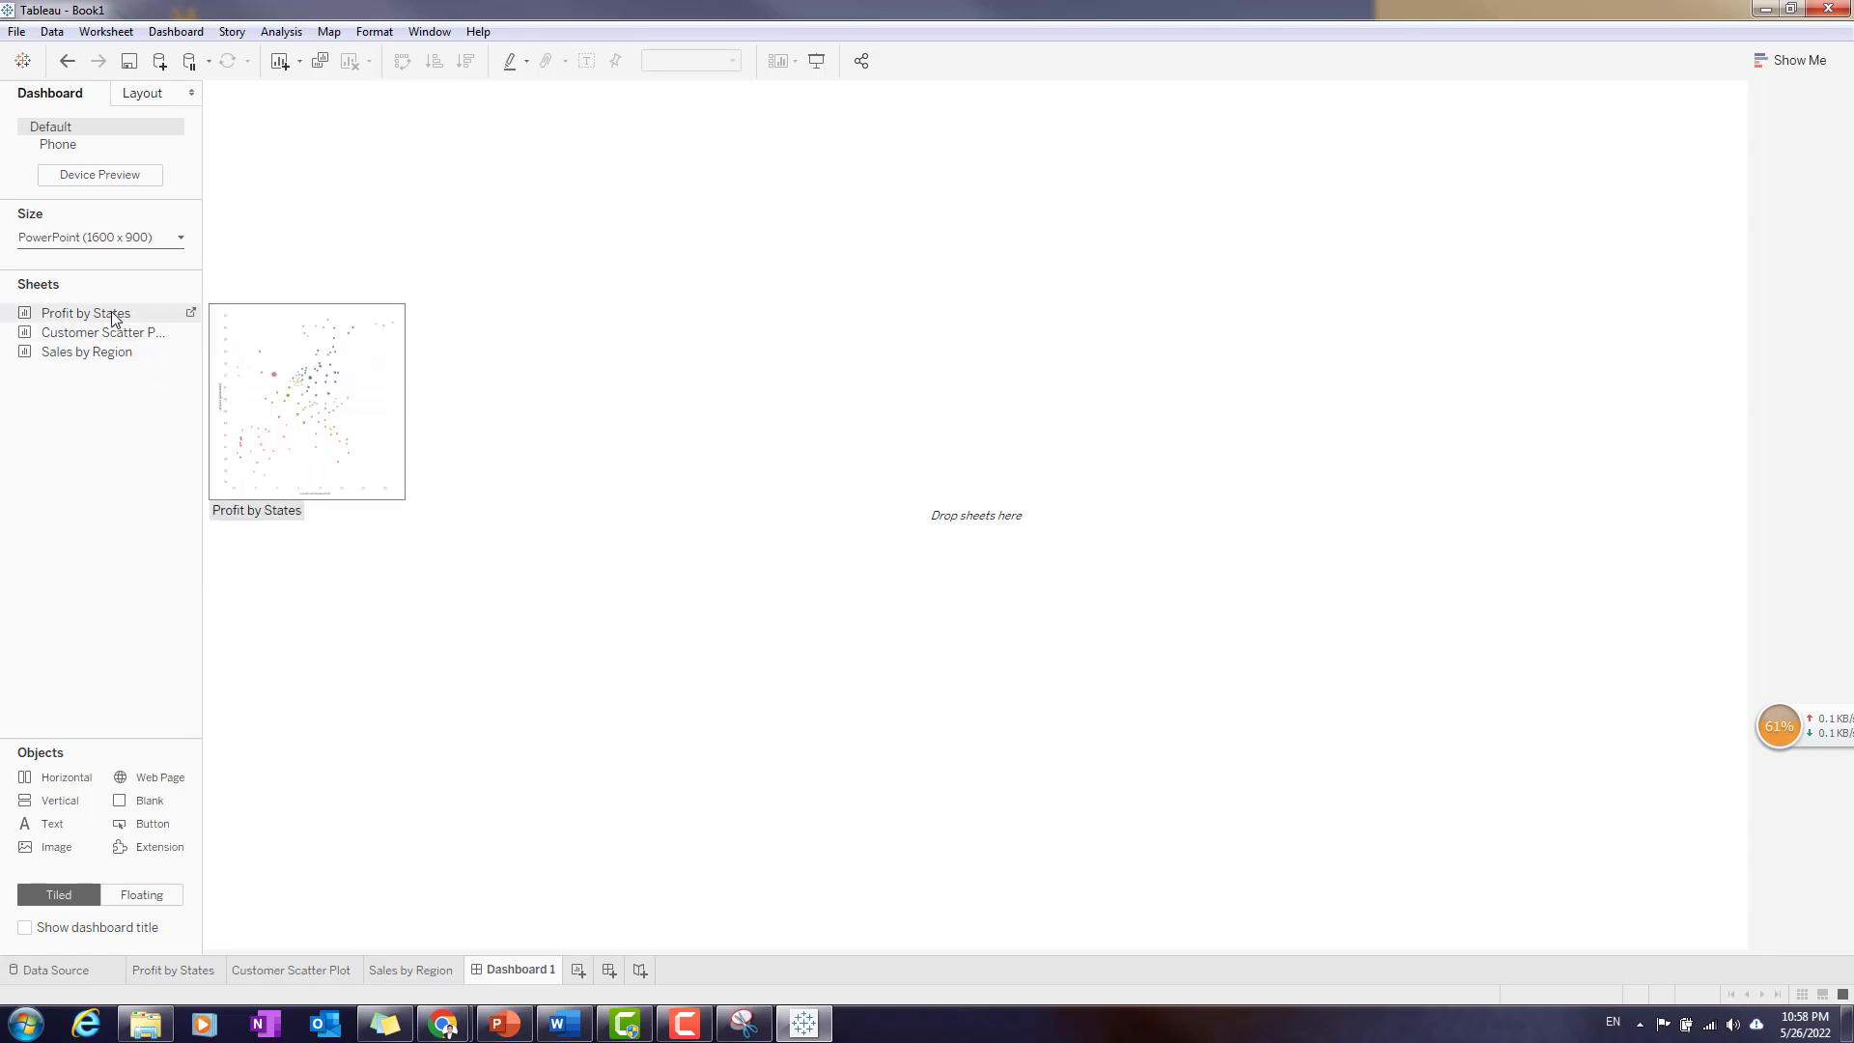
{"action": "left_click_drag", "start_coordinate": [113, 319], "coordinate": [308, 315]}
{"action": "left_click_drag", "start_coordinate": [468, 313], "coordinate": [487, 338]}
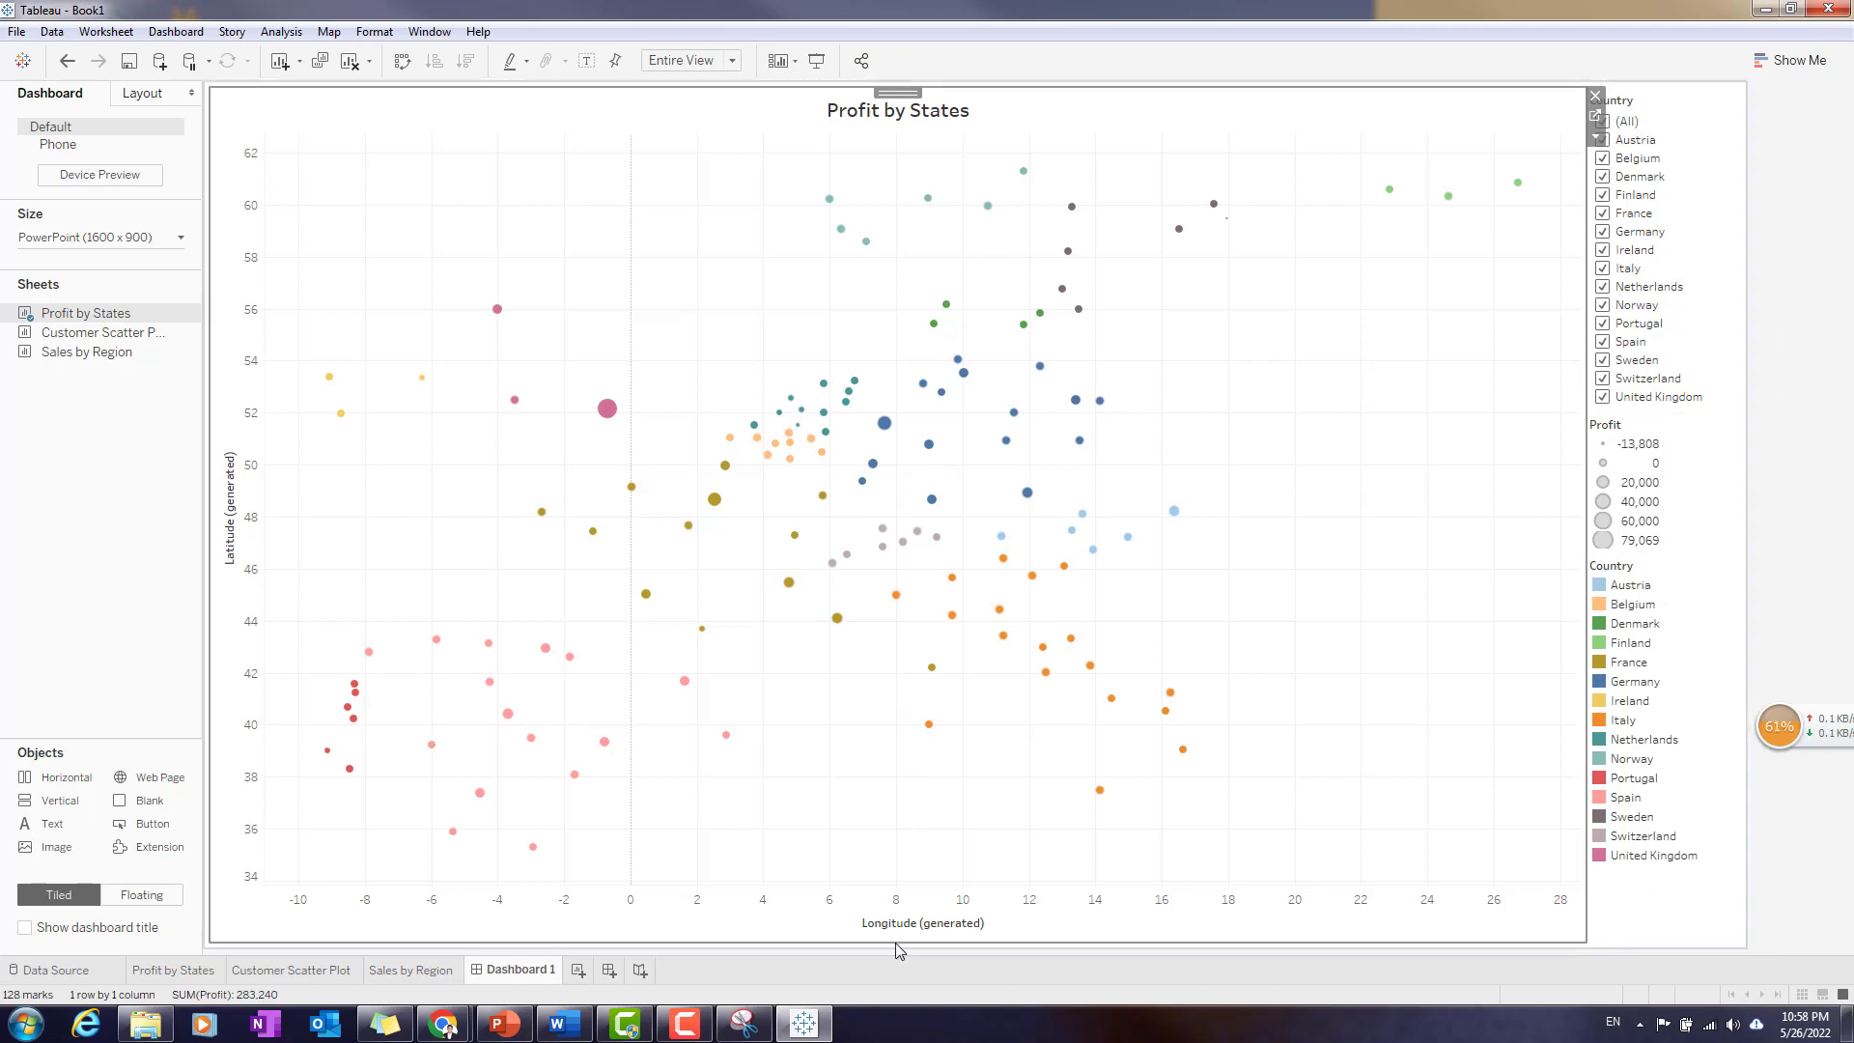
{"action": "left_click", "coordinate": [1605, 939]}
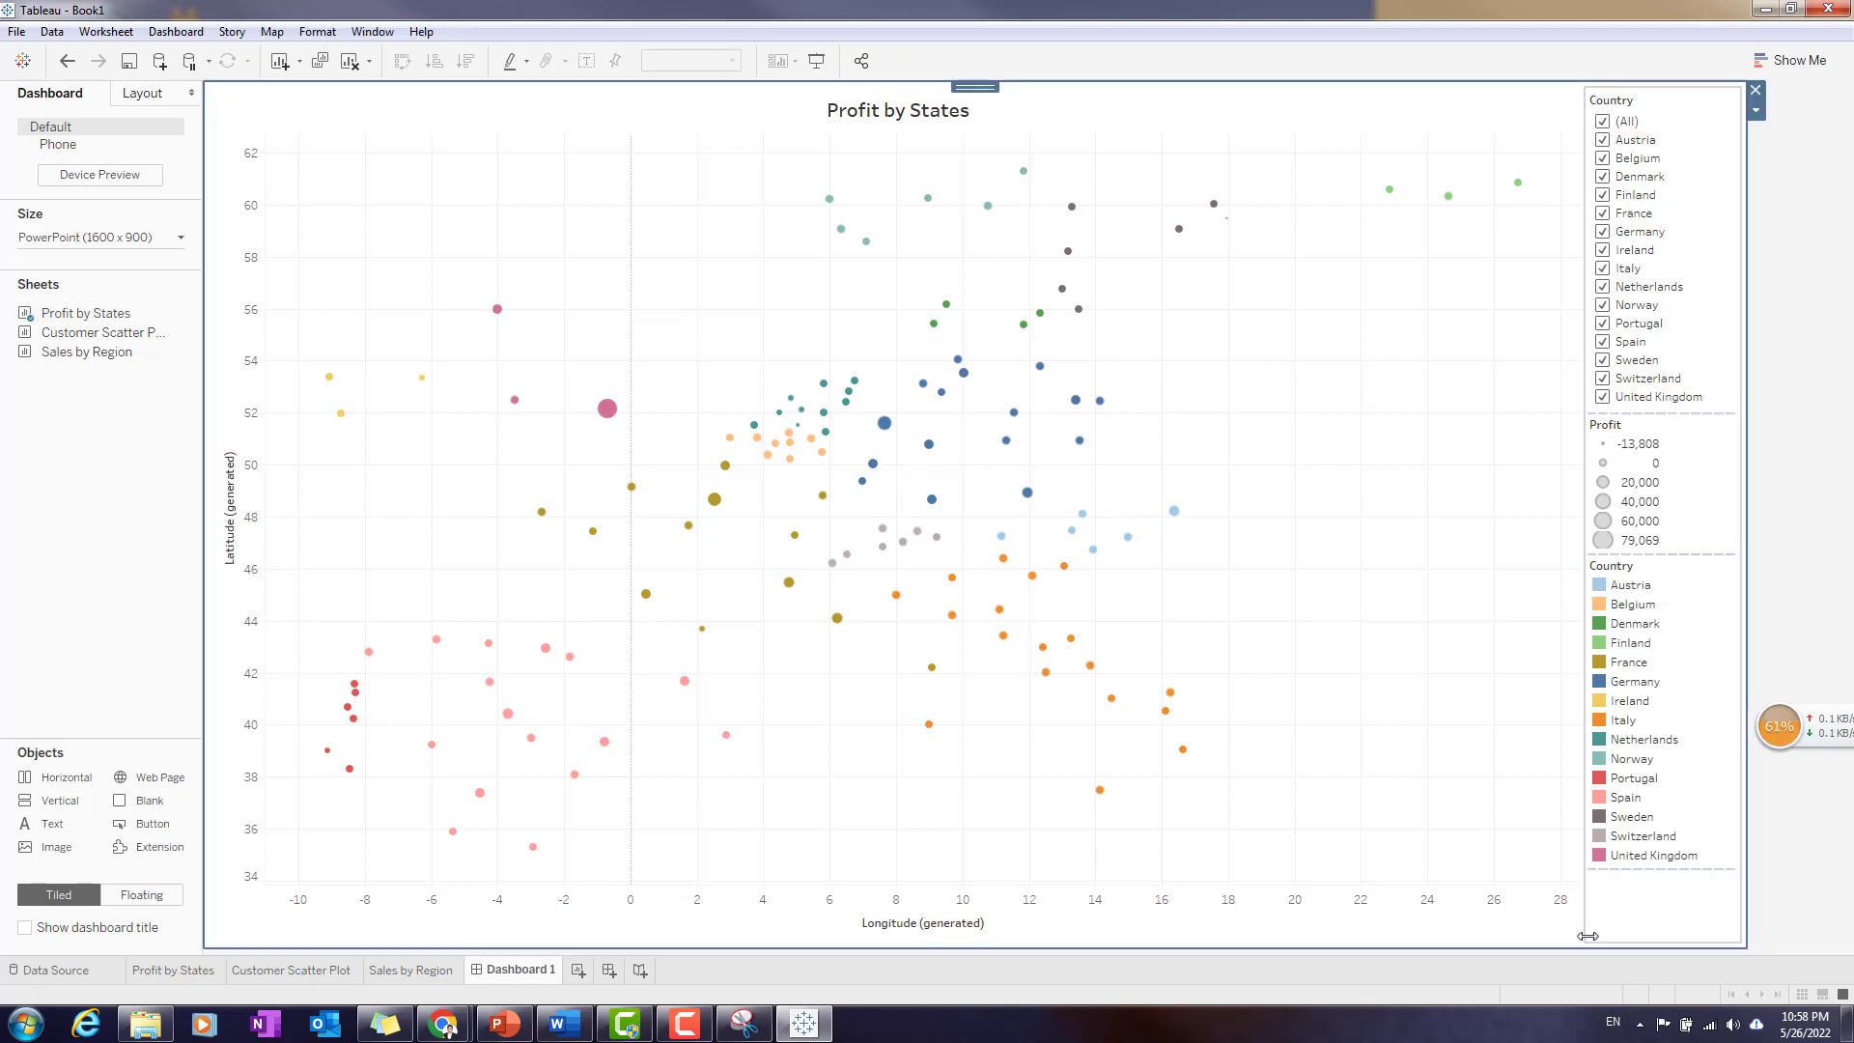
{"action": "left_click_drag", "start_coordinate": [1589, 936], "coordinate": [1134, 936]}
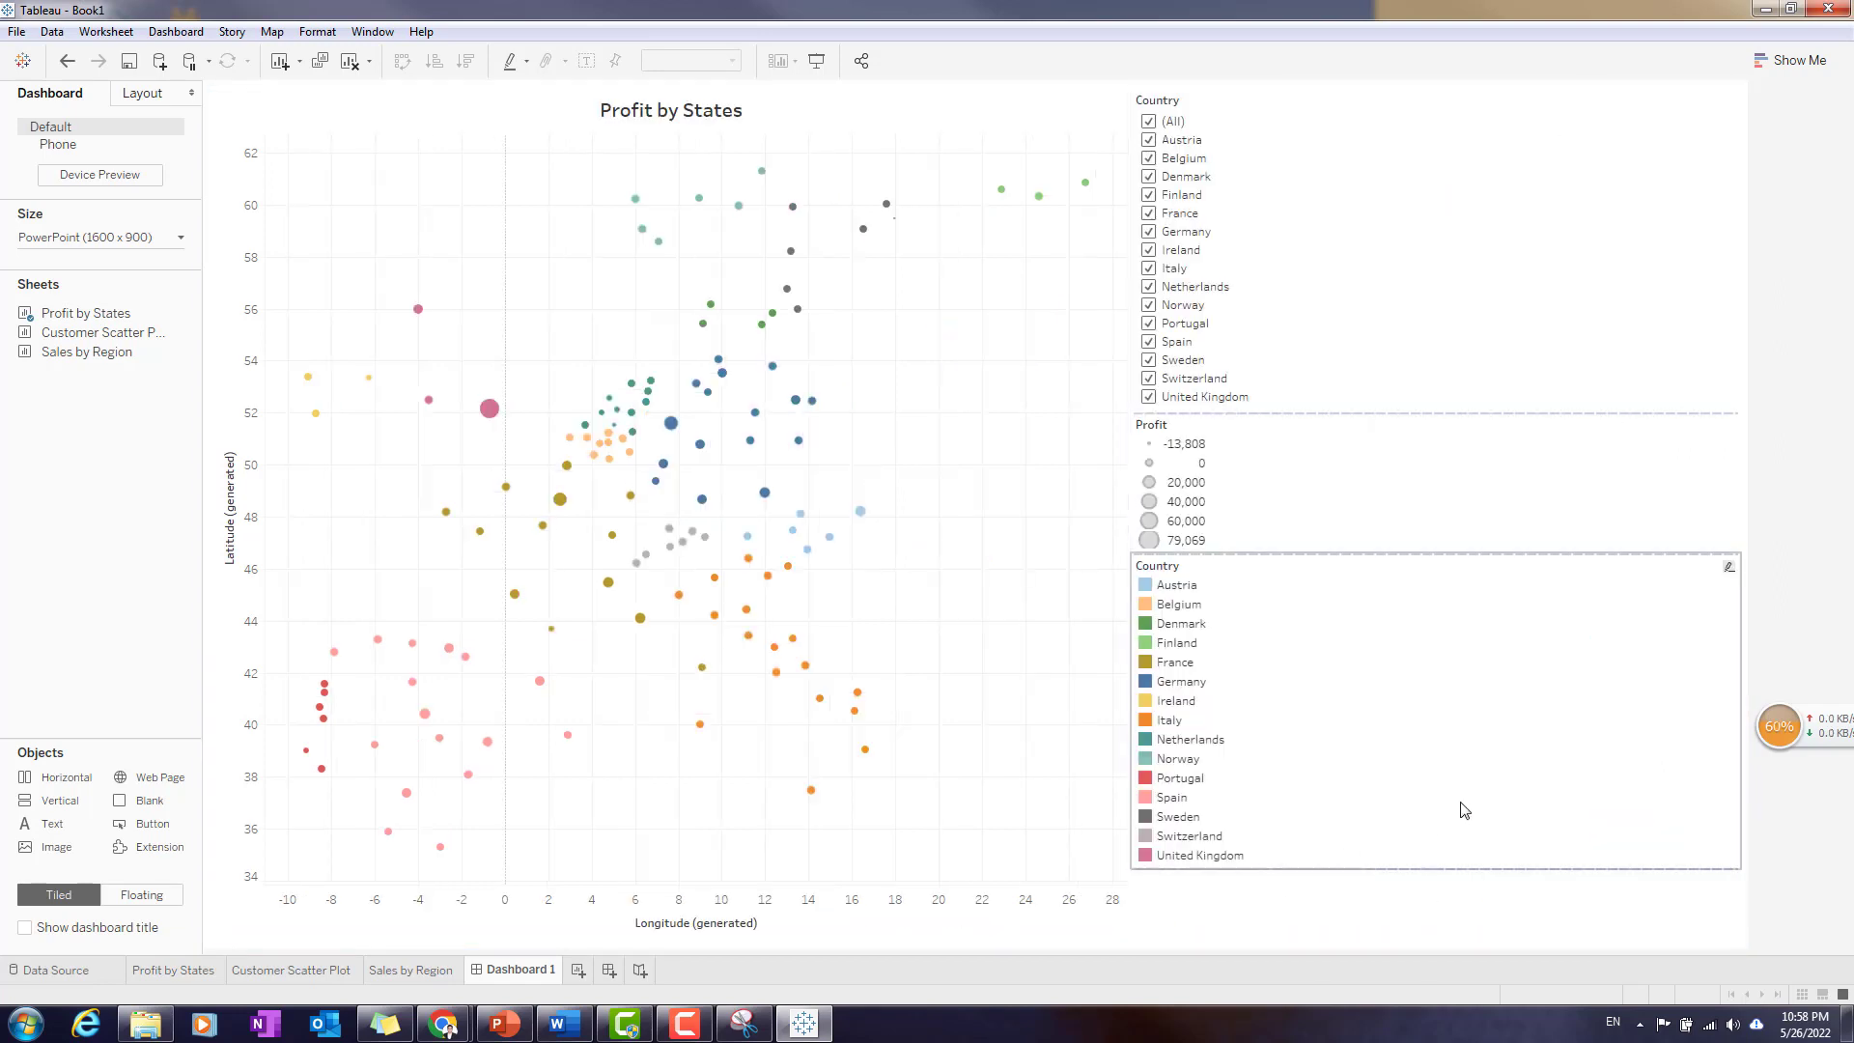
{"action": "left_click", "coordinate": [1747, 492]}
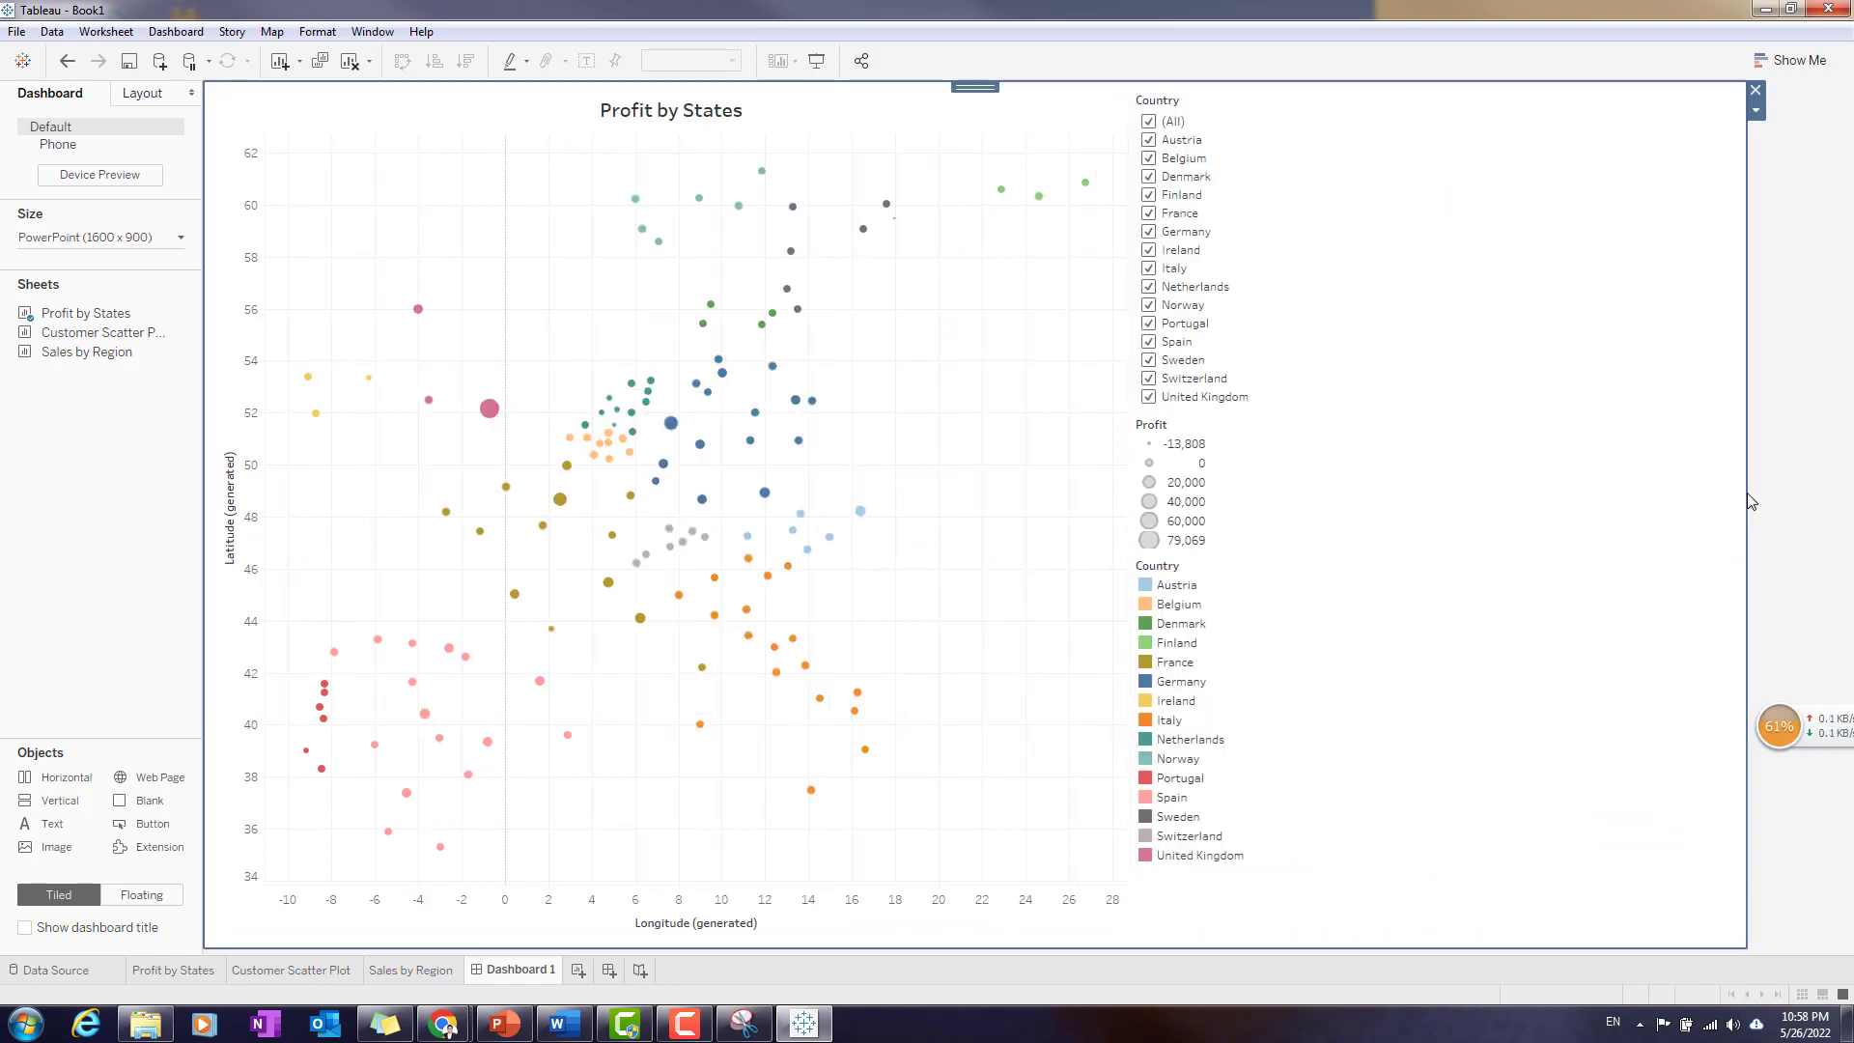
- Try placing the Customer Scatter Plot sheet across the full width below Profit by States, and undo that placement
{"action": "left_click", "coordinate": [553, 876]}
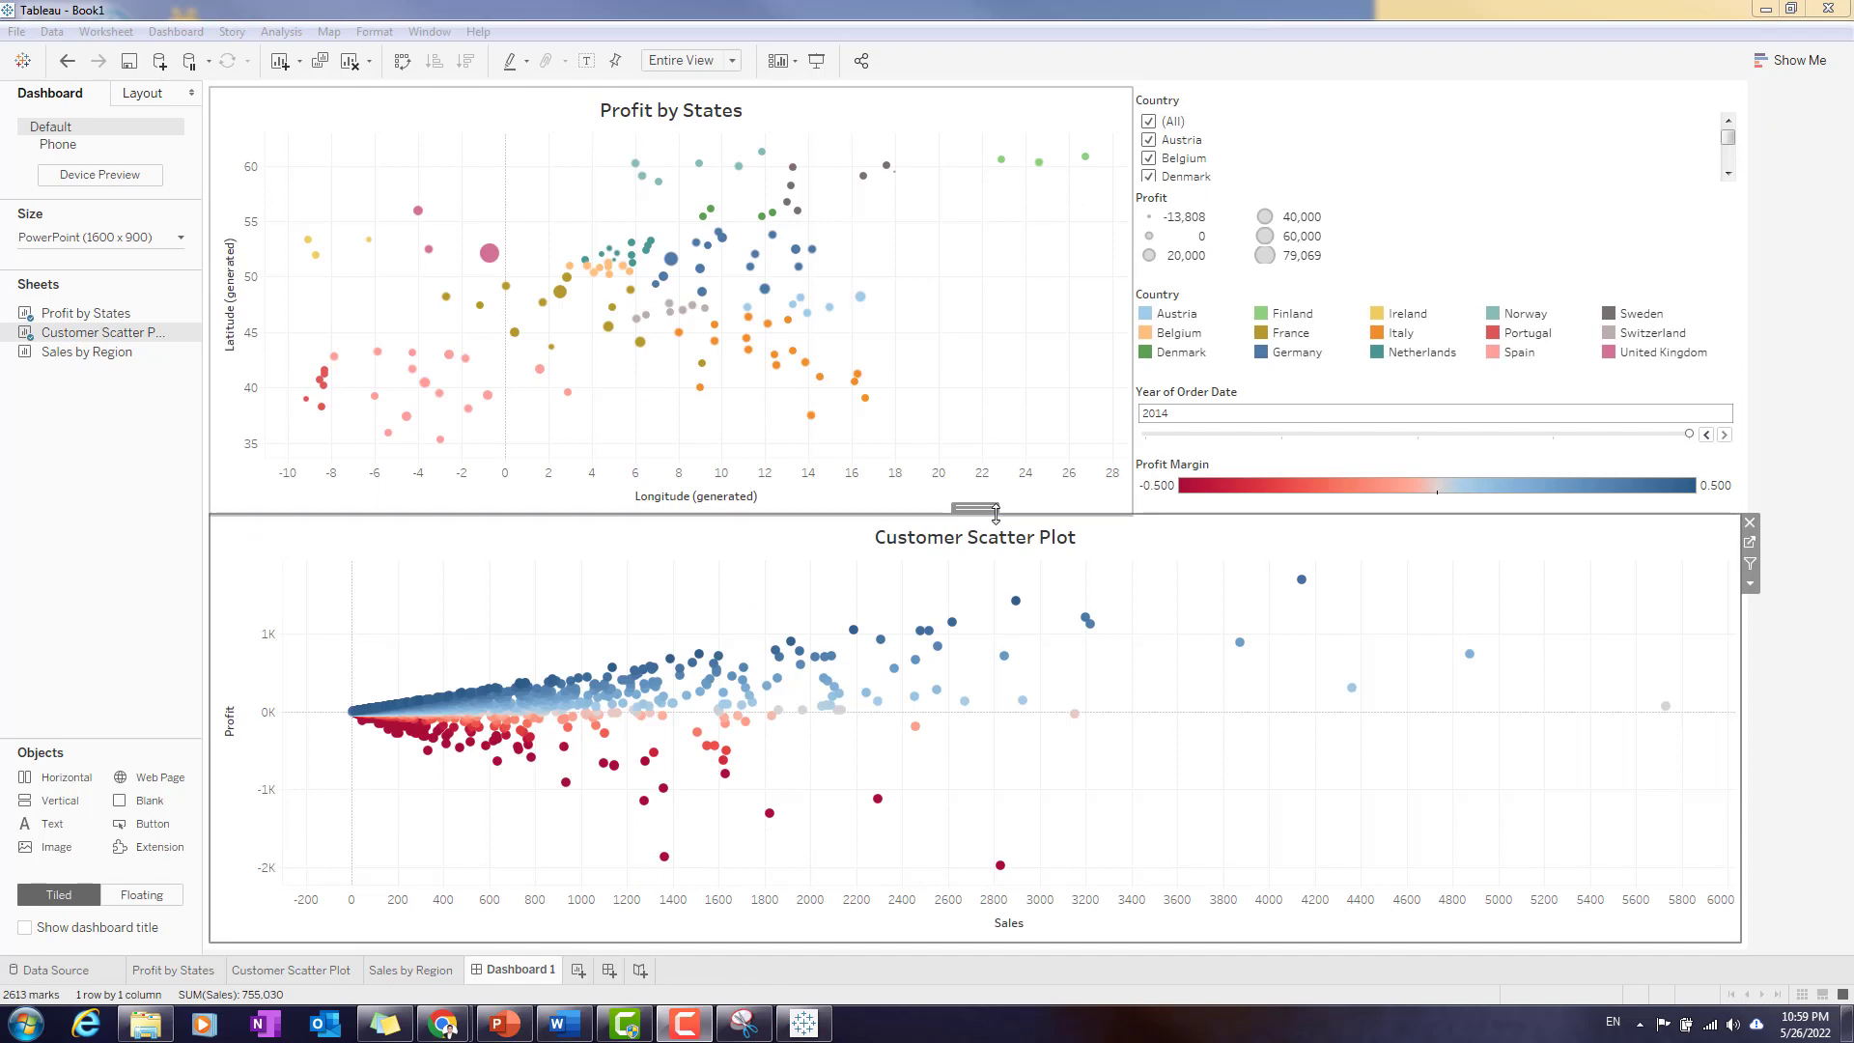
{"action": "left_click", "coordinate": [1788, 643]}
{"action": "key", "text": "ctrl+z"}
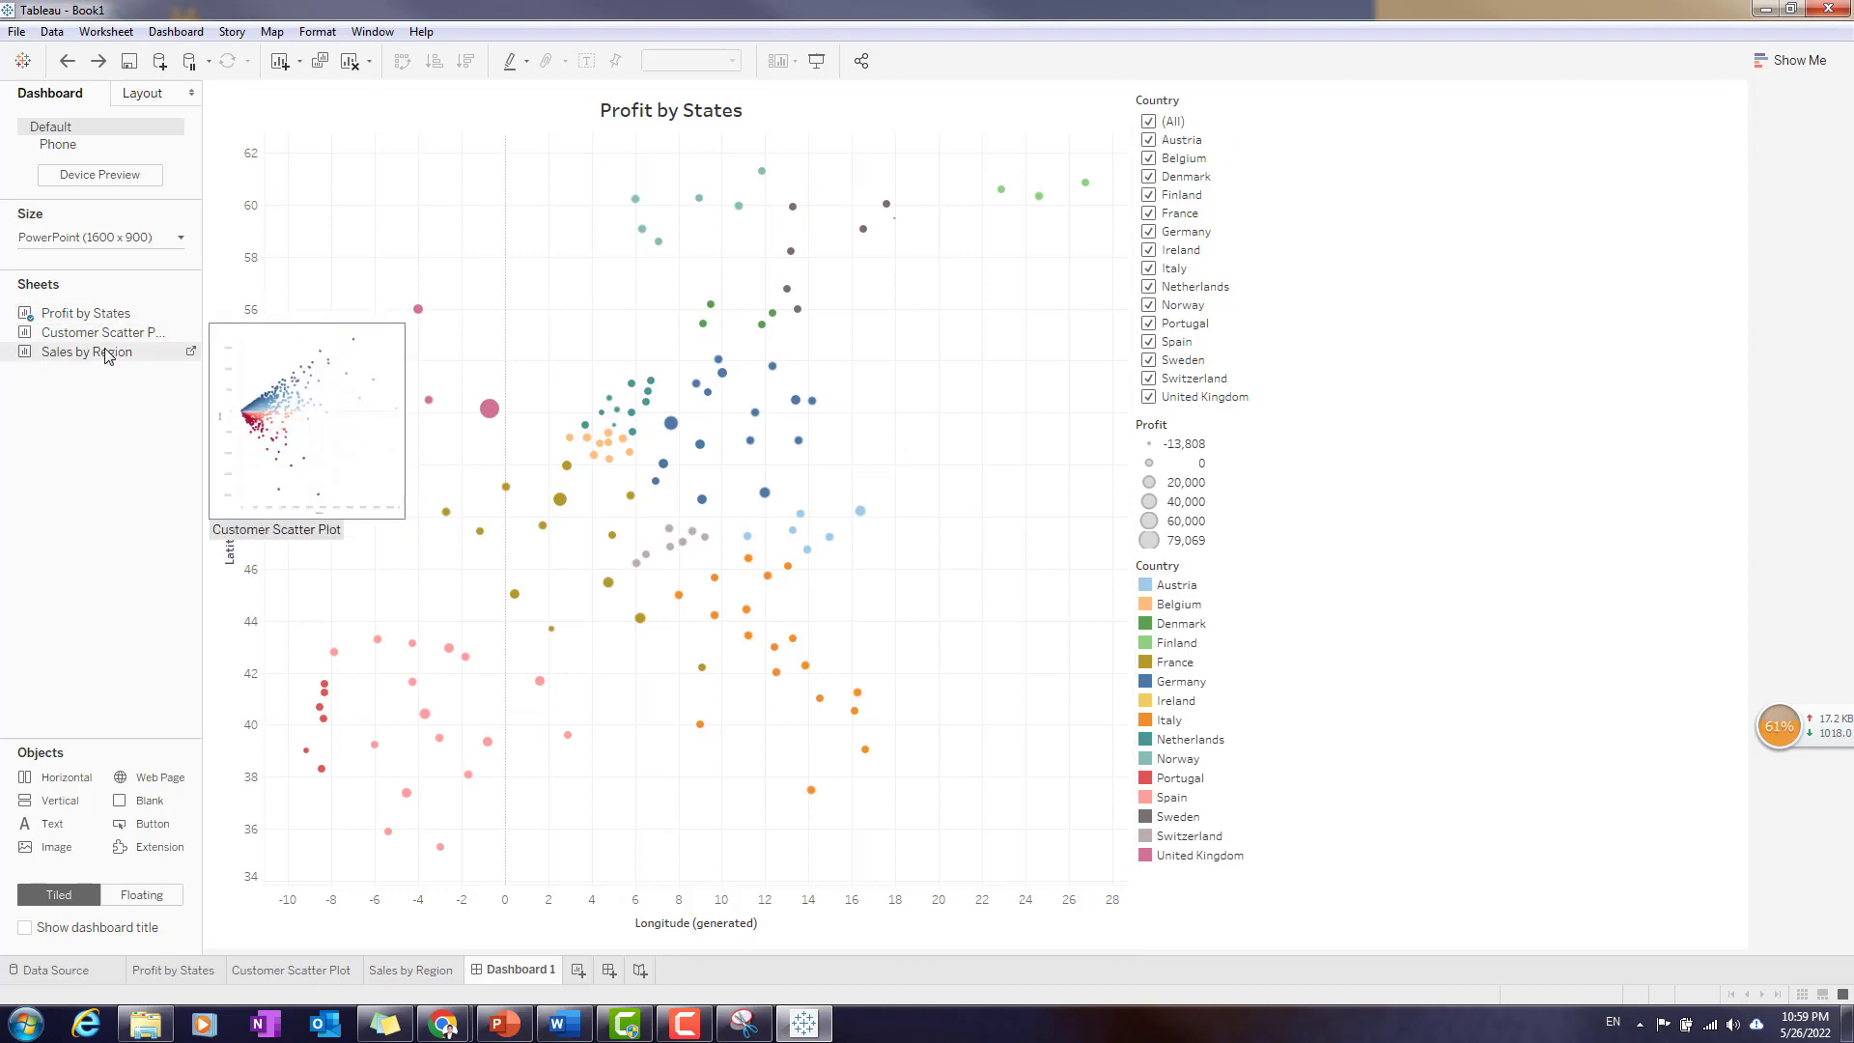
- Place the Customer Scatter Plot sheet in the legend column of the dashboard, between the Profit size legend and the Country colour legend
{"action": "mouse_move", "coordinate": [112, 361]}
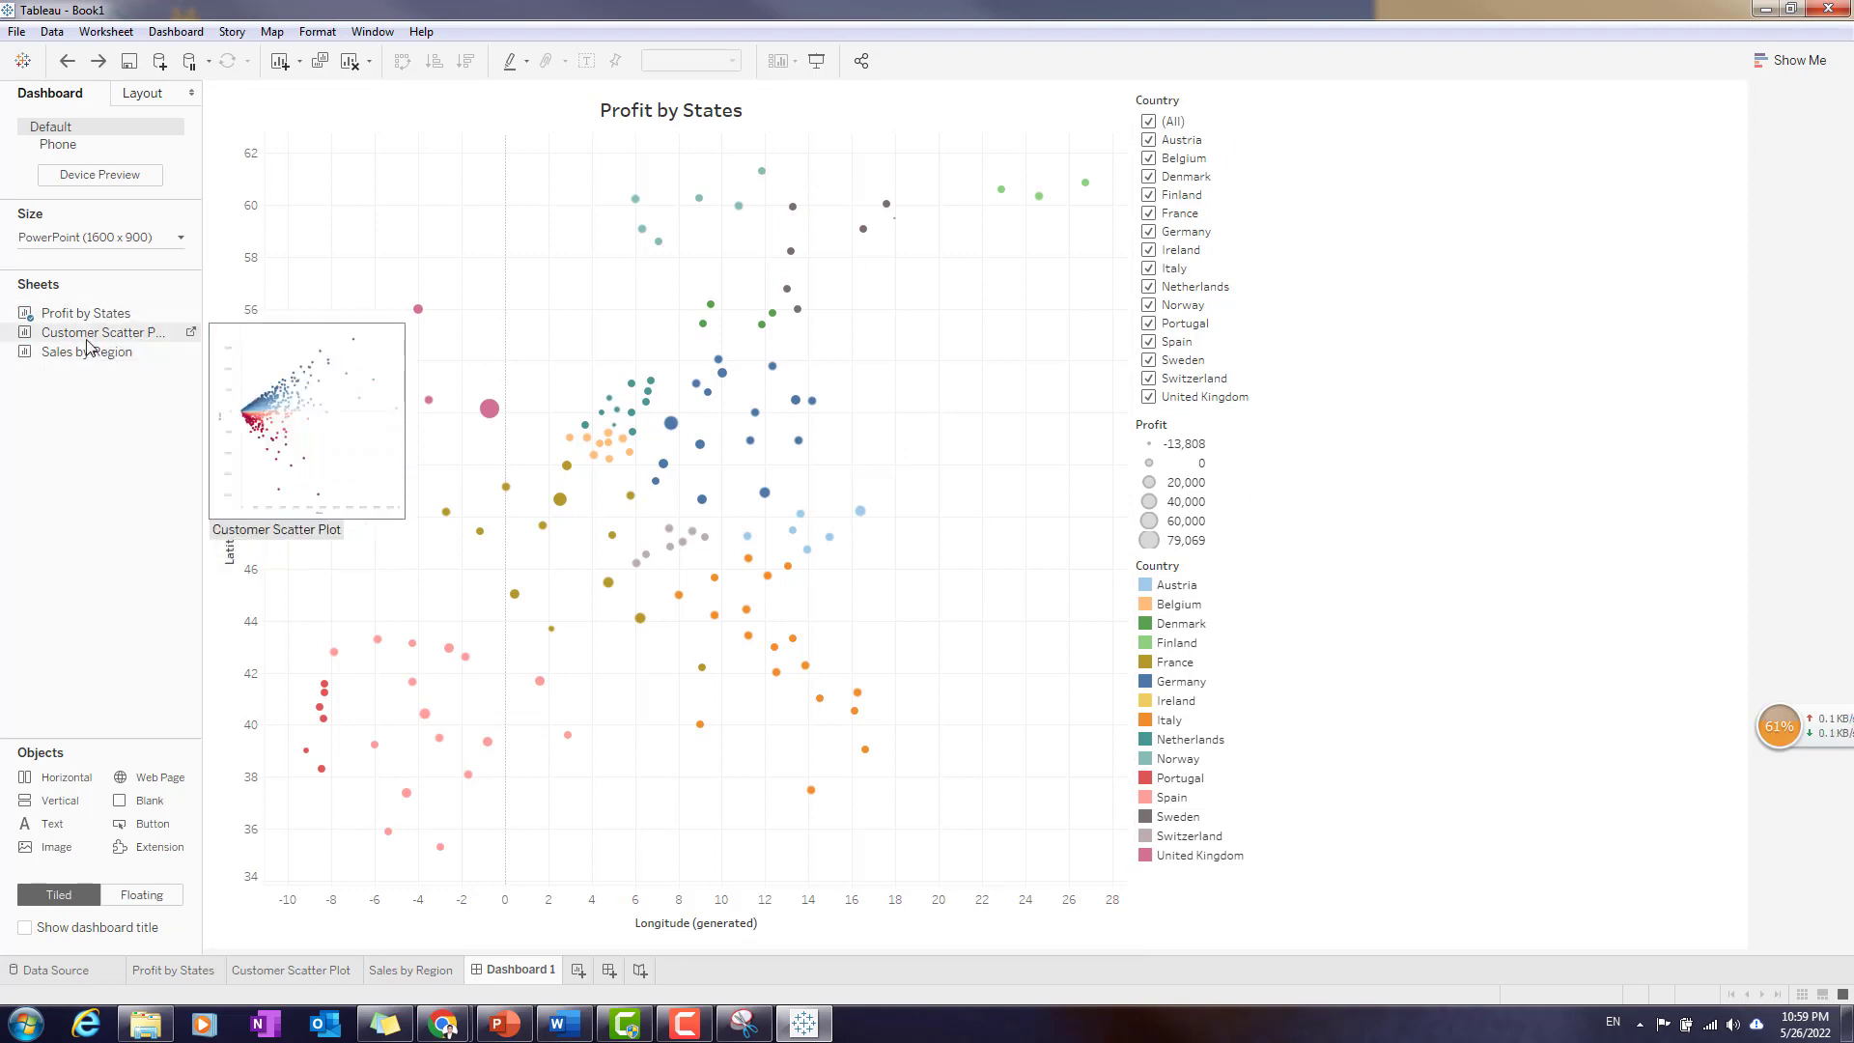
{"action": "mouse_move", "coordinate": [87, 341]}
{"action": "left_mouse_down"}
{"action": "mouse_move", "coordinate": [767, 510]}
{"action": "mouse_move", "coordinate": [1394, 585]}
{"action": "mouse_move", "coordinate": [1408, 643]}
{"action": "left_mouse_up"}
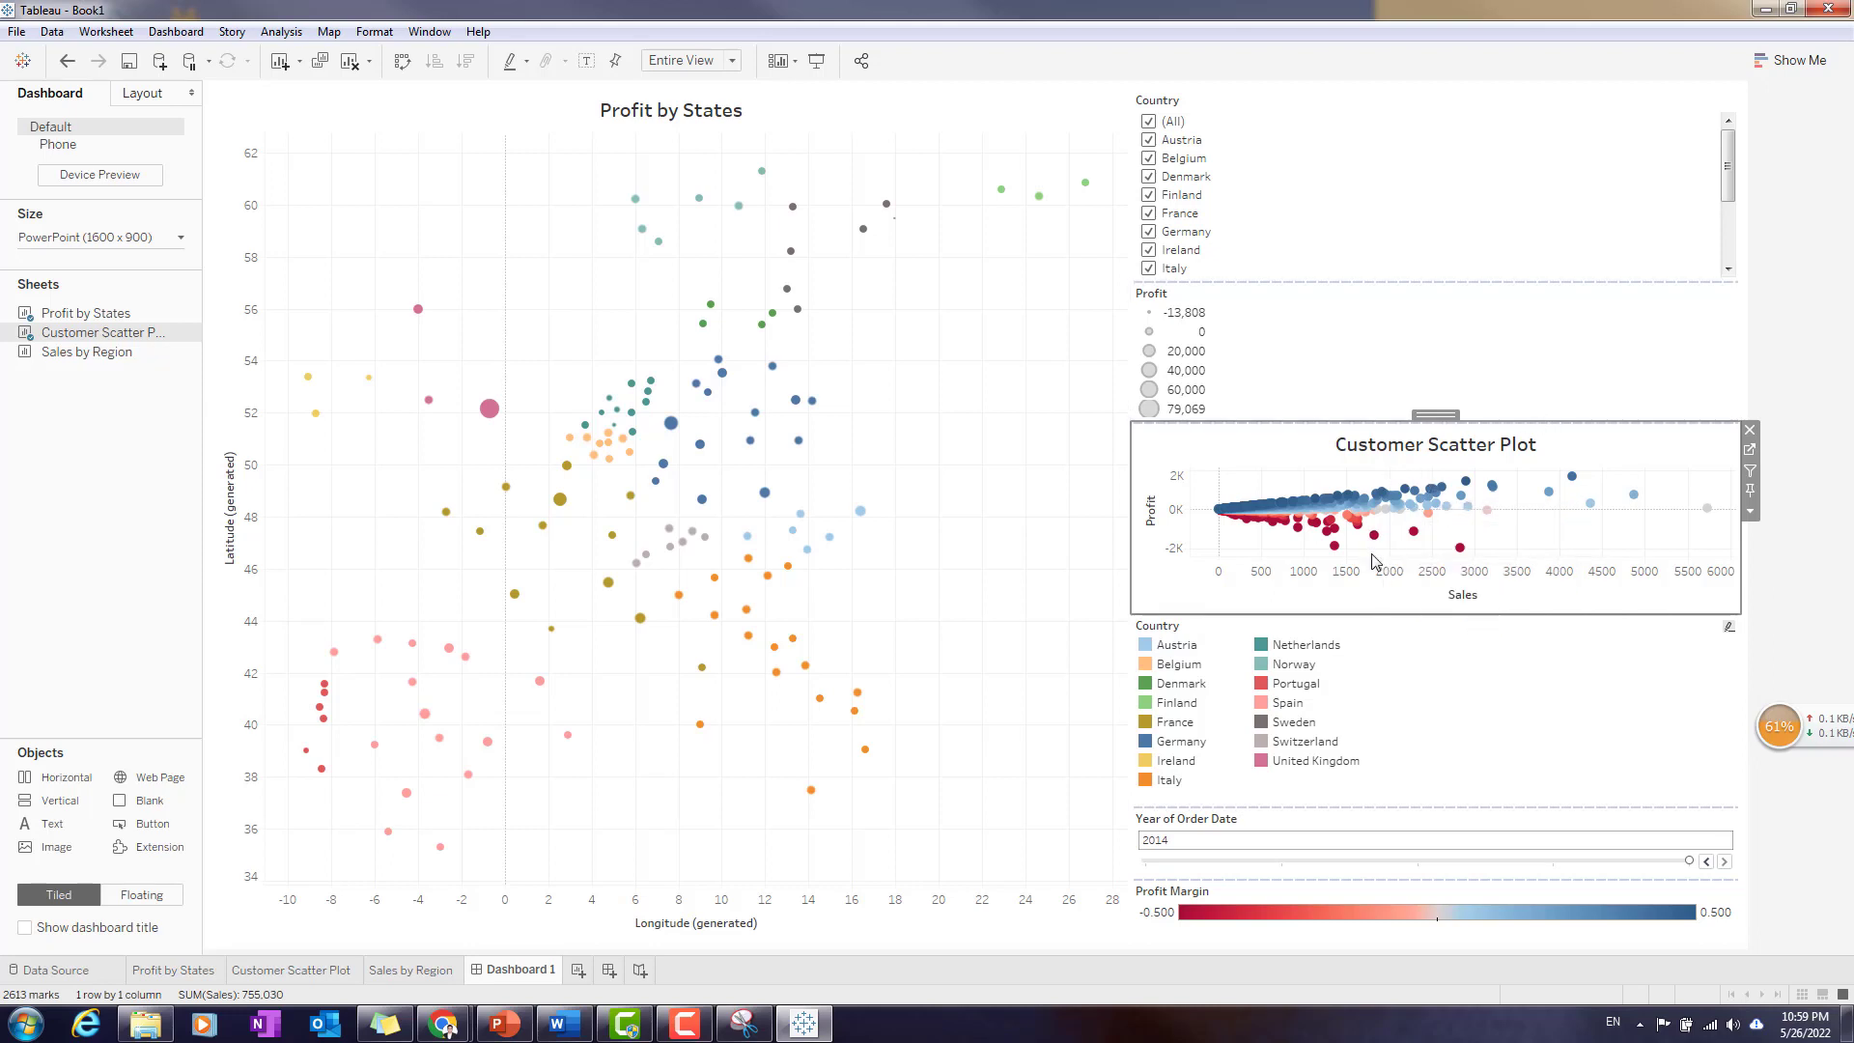
- Undo the Customer Scatter Plot placement in the legend column and place that sheet directly below Profit by States, at the same width
{"action": "key", "text": "ctrl+z"}
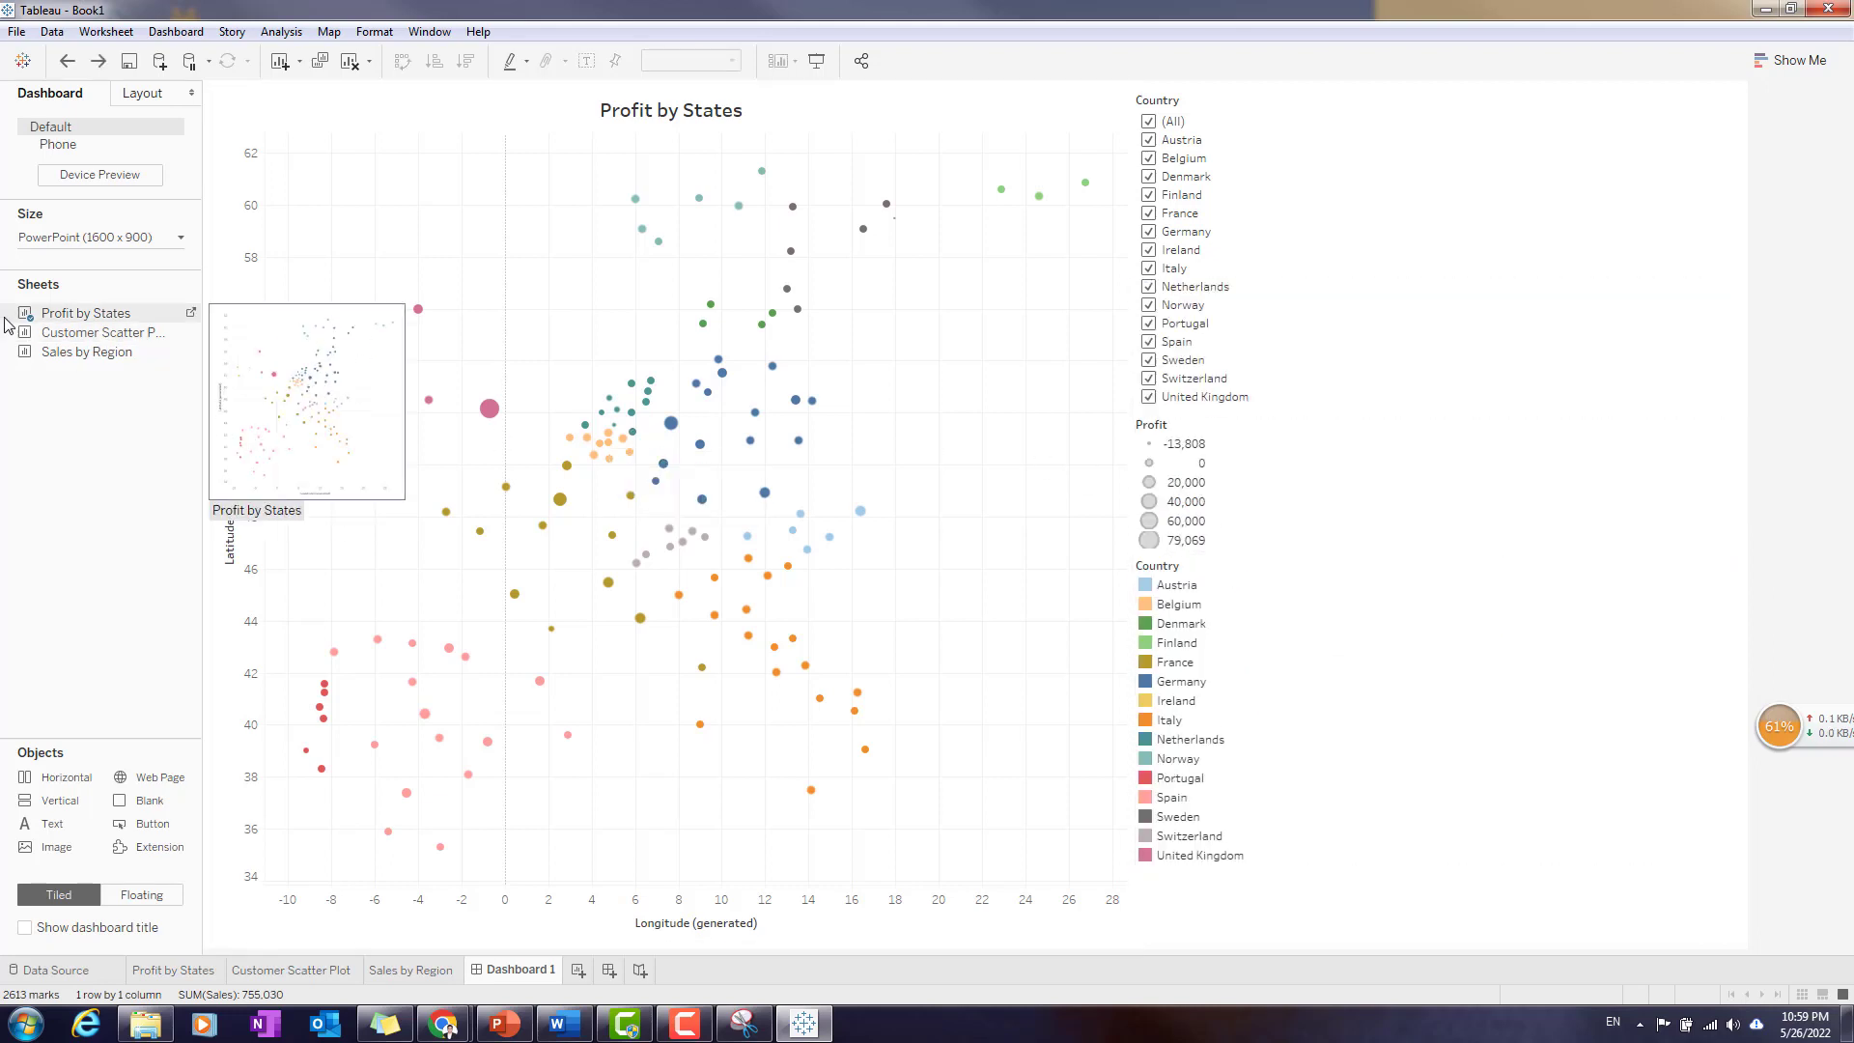
{"action": "mouse_move", "coordinate": [102, 332]}
{"action": "left_click_drag", "start_coordinate": [101, 333], "coordinate": [669, 700]}
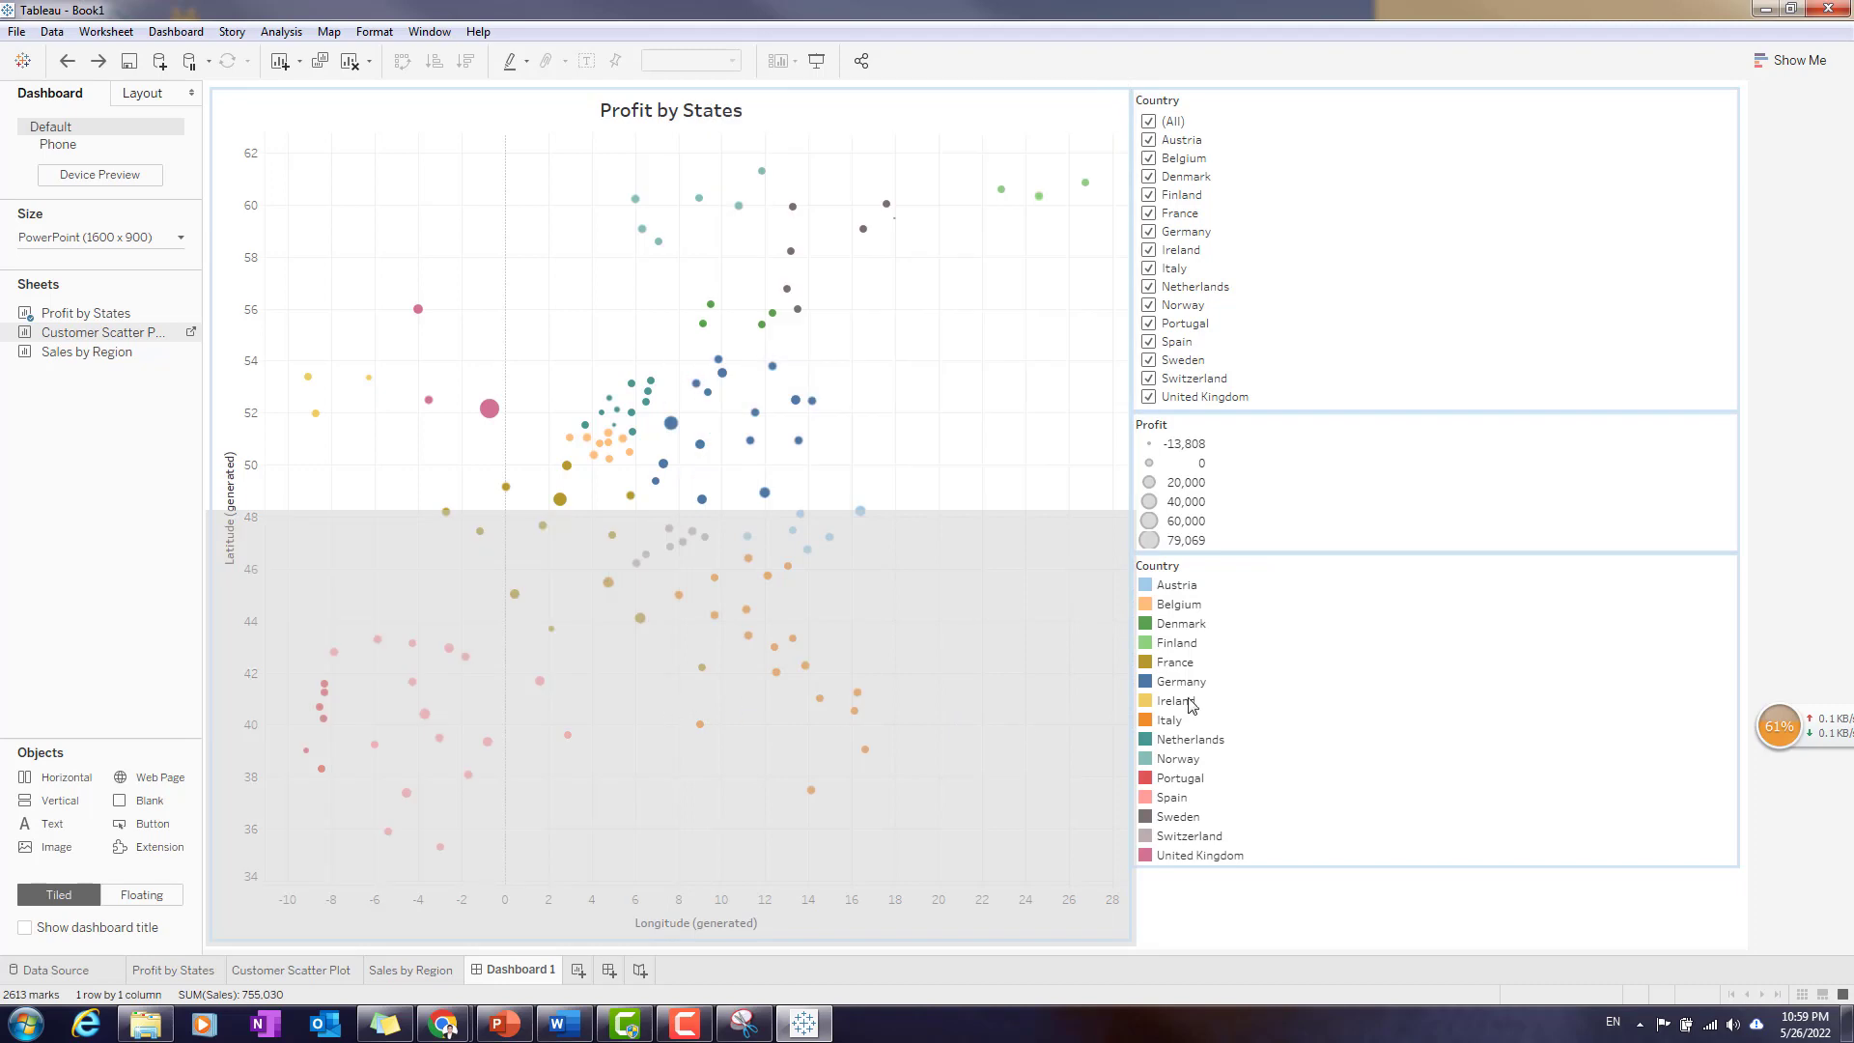
{"action": "left_click_drag", "start_coordinate": [1155, 723], "coordinate": [1157, 721]}
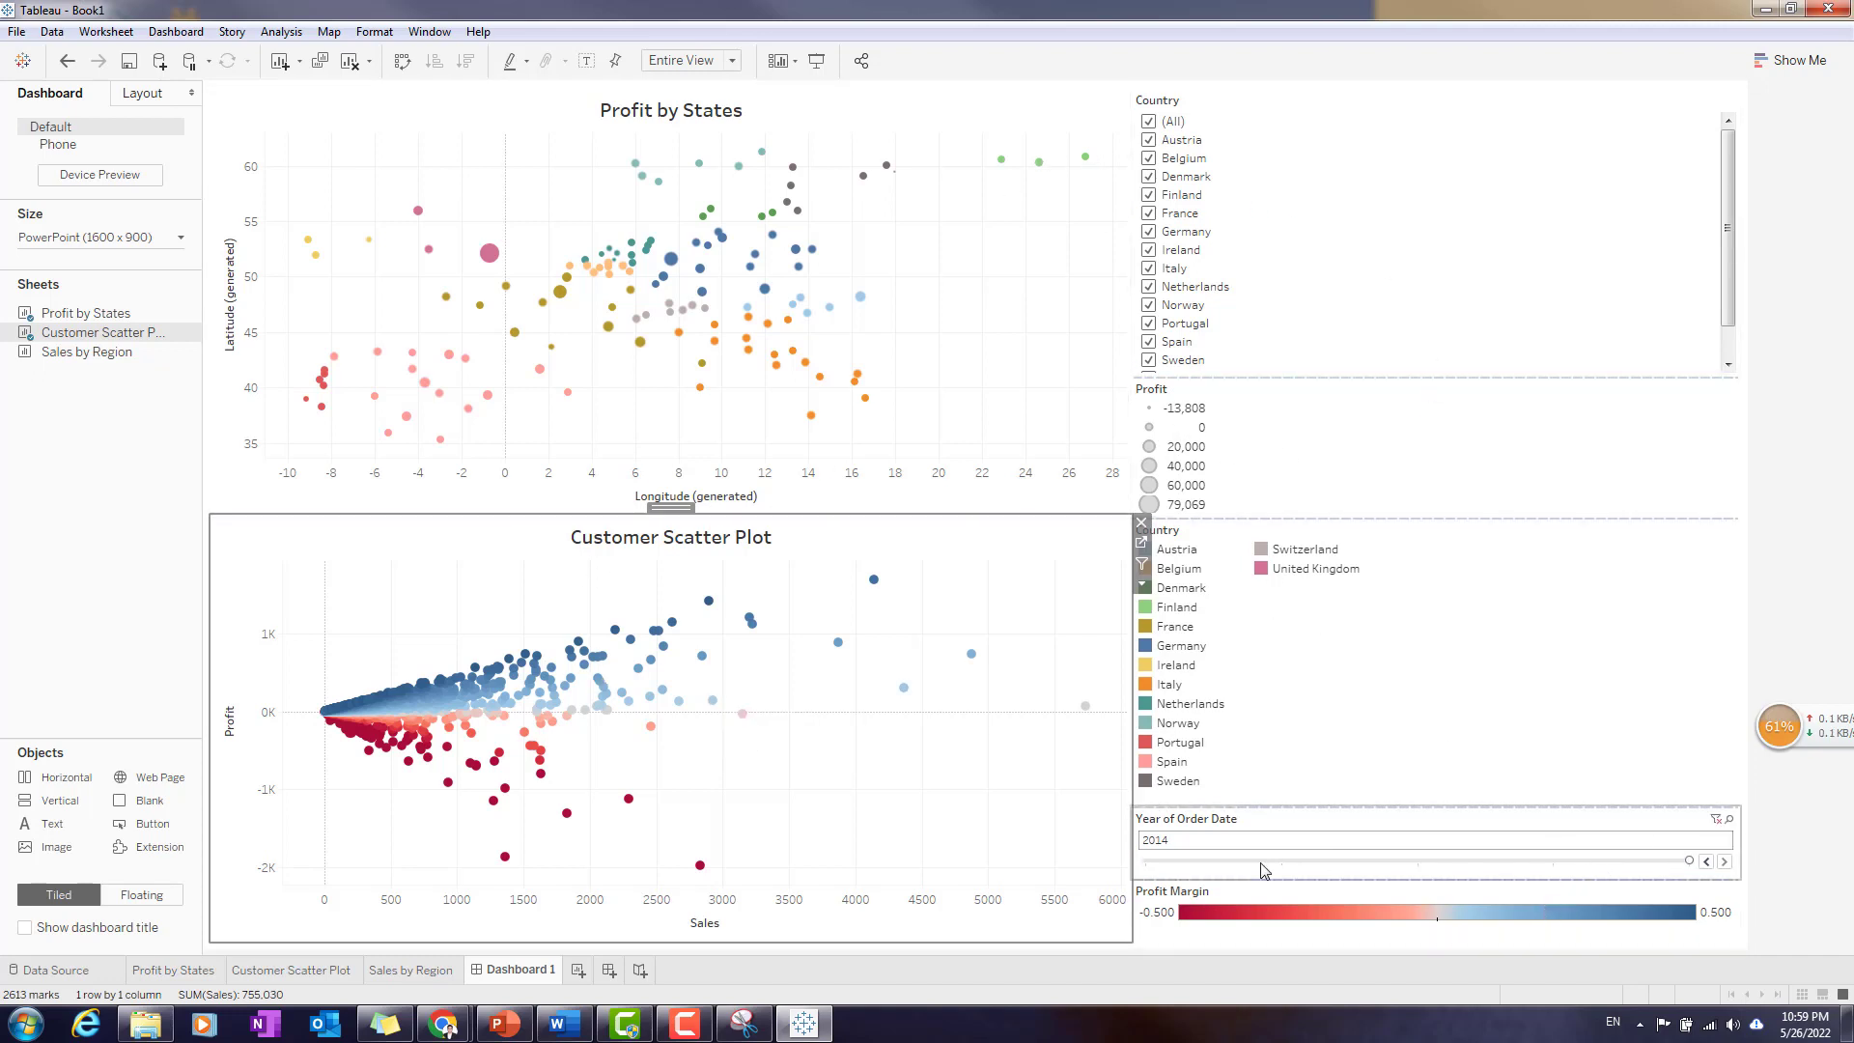
- Place the Sales by Region sheet directly above Profit by States and remove the Profit size legend from the dashboard
{"action": "mouse_move", "coordinate": [85, 356]}
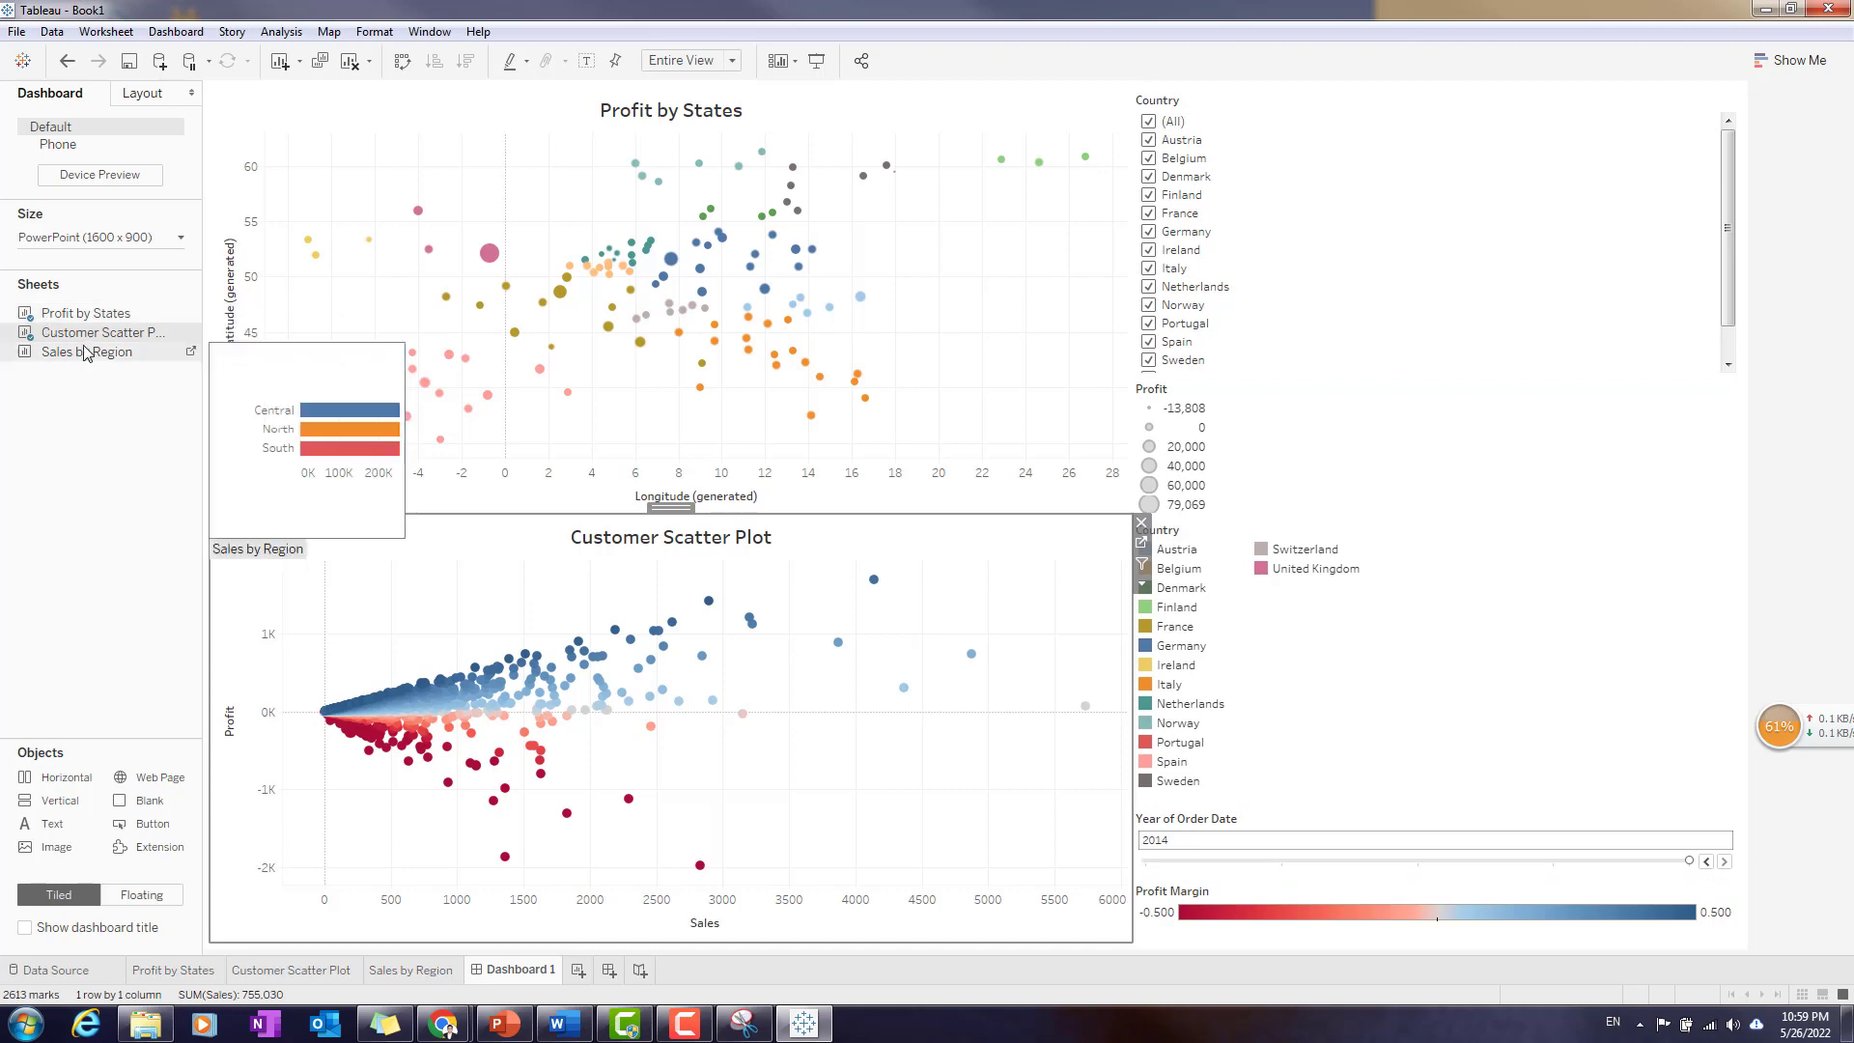
{"action": "mouse_move", "coordinate": [82, 352]}
{"action": "left_mouse_down"}
{"action": "mouse_move", "coordinate": [1275, 820]}
{"action": "mouse_move", "coordinate": [1329, 896]}
{"action": "mouse_move", "coordinate": [1317, 952]}
{"action": "mouse_move", "coordinate": [1179, 417]}
{"action": "mouse_move", "coordinate": [1221, 74]}
{"action": "mouse_move", "coordinate": [981, 119]}
{"action": "mouse_move", "coordinate": [618, 143]}
{"action": "left_mouse_up"}
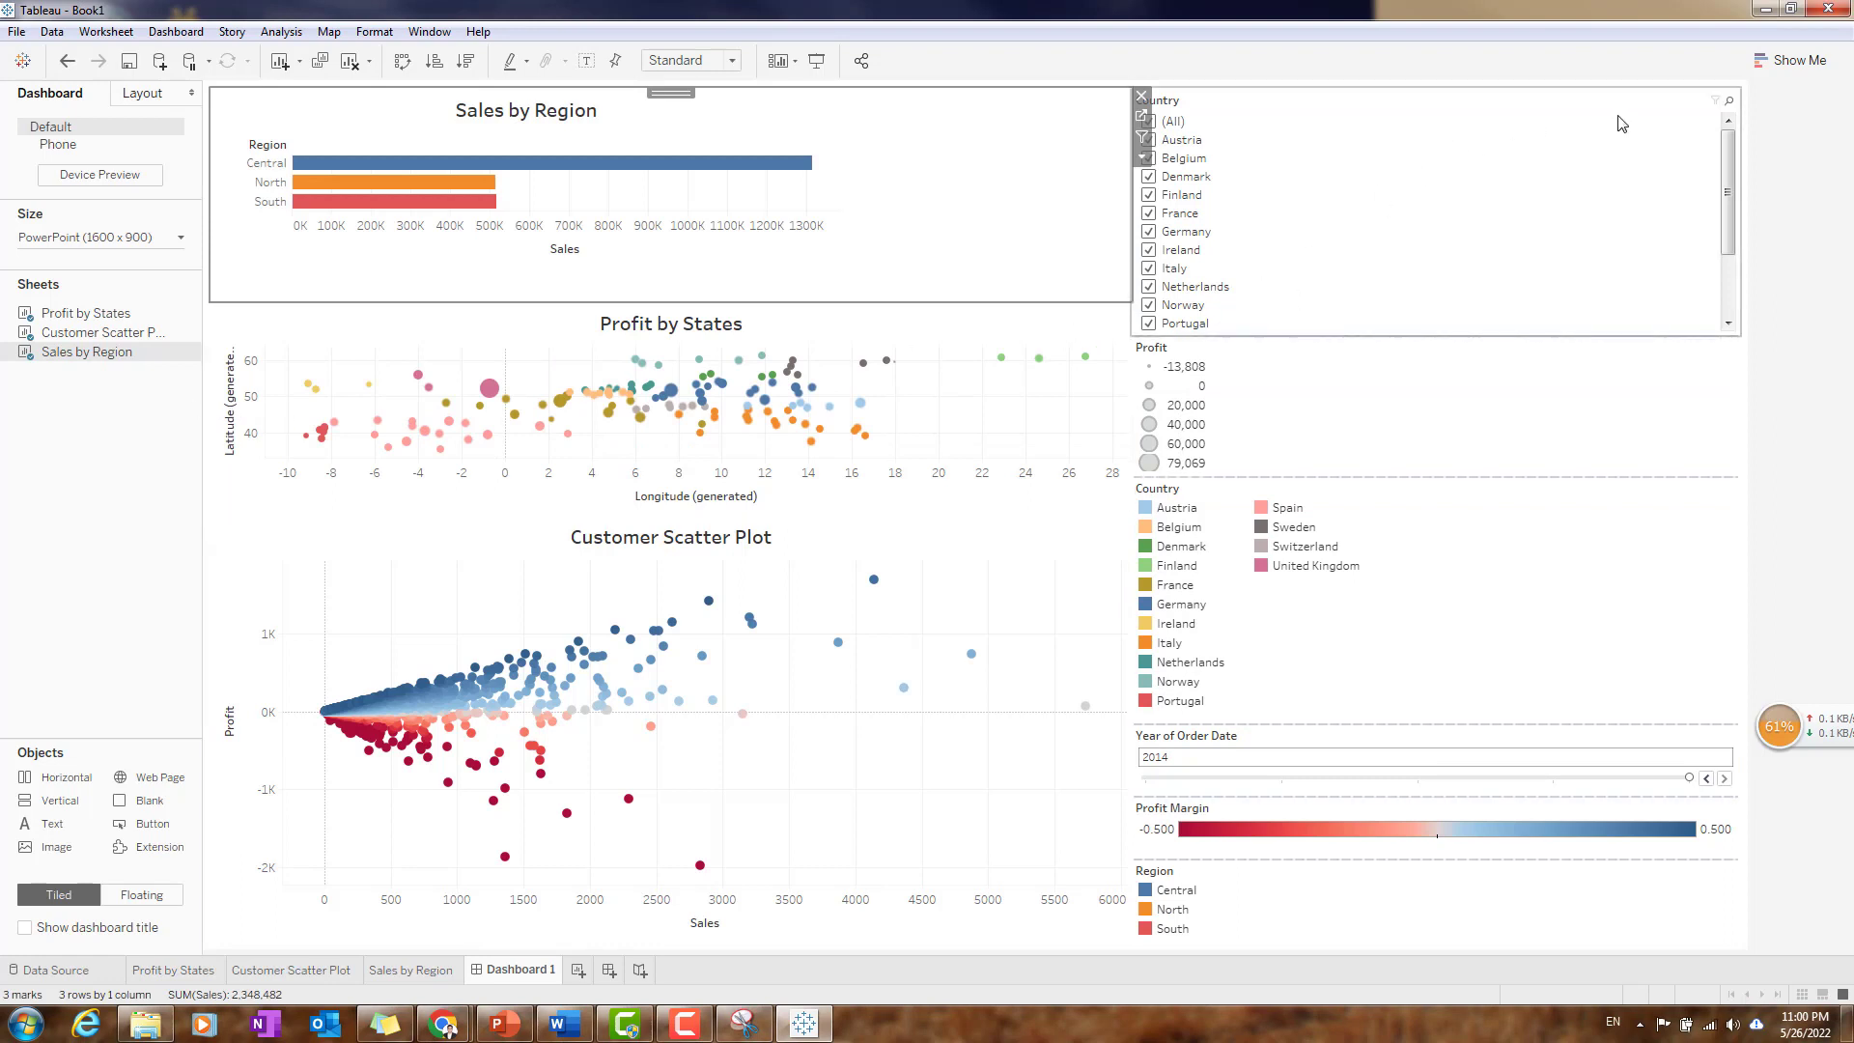
{"action": "left_click", "coordinate": [1426, 127]}
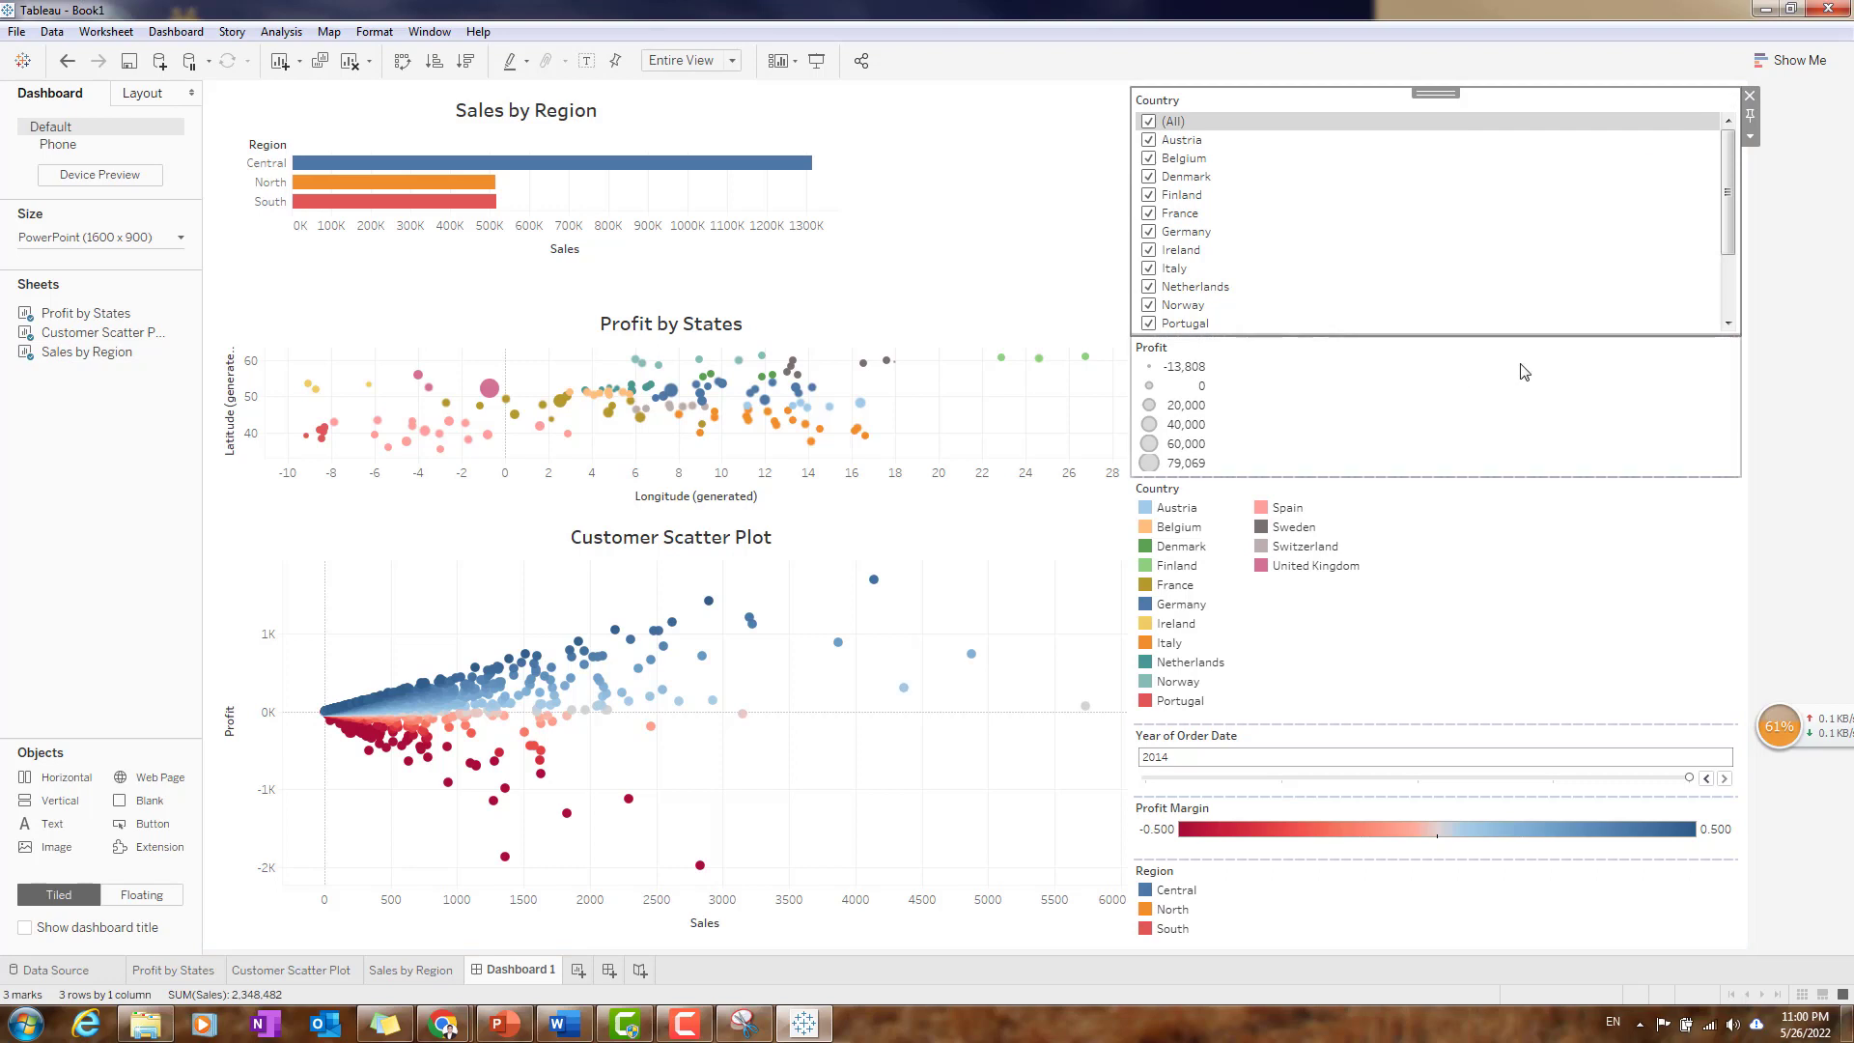
{"action": "left_click", "coordinate": [1726, 358]}
{"action": "left_click", "coordinate": [1749, 348]}
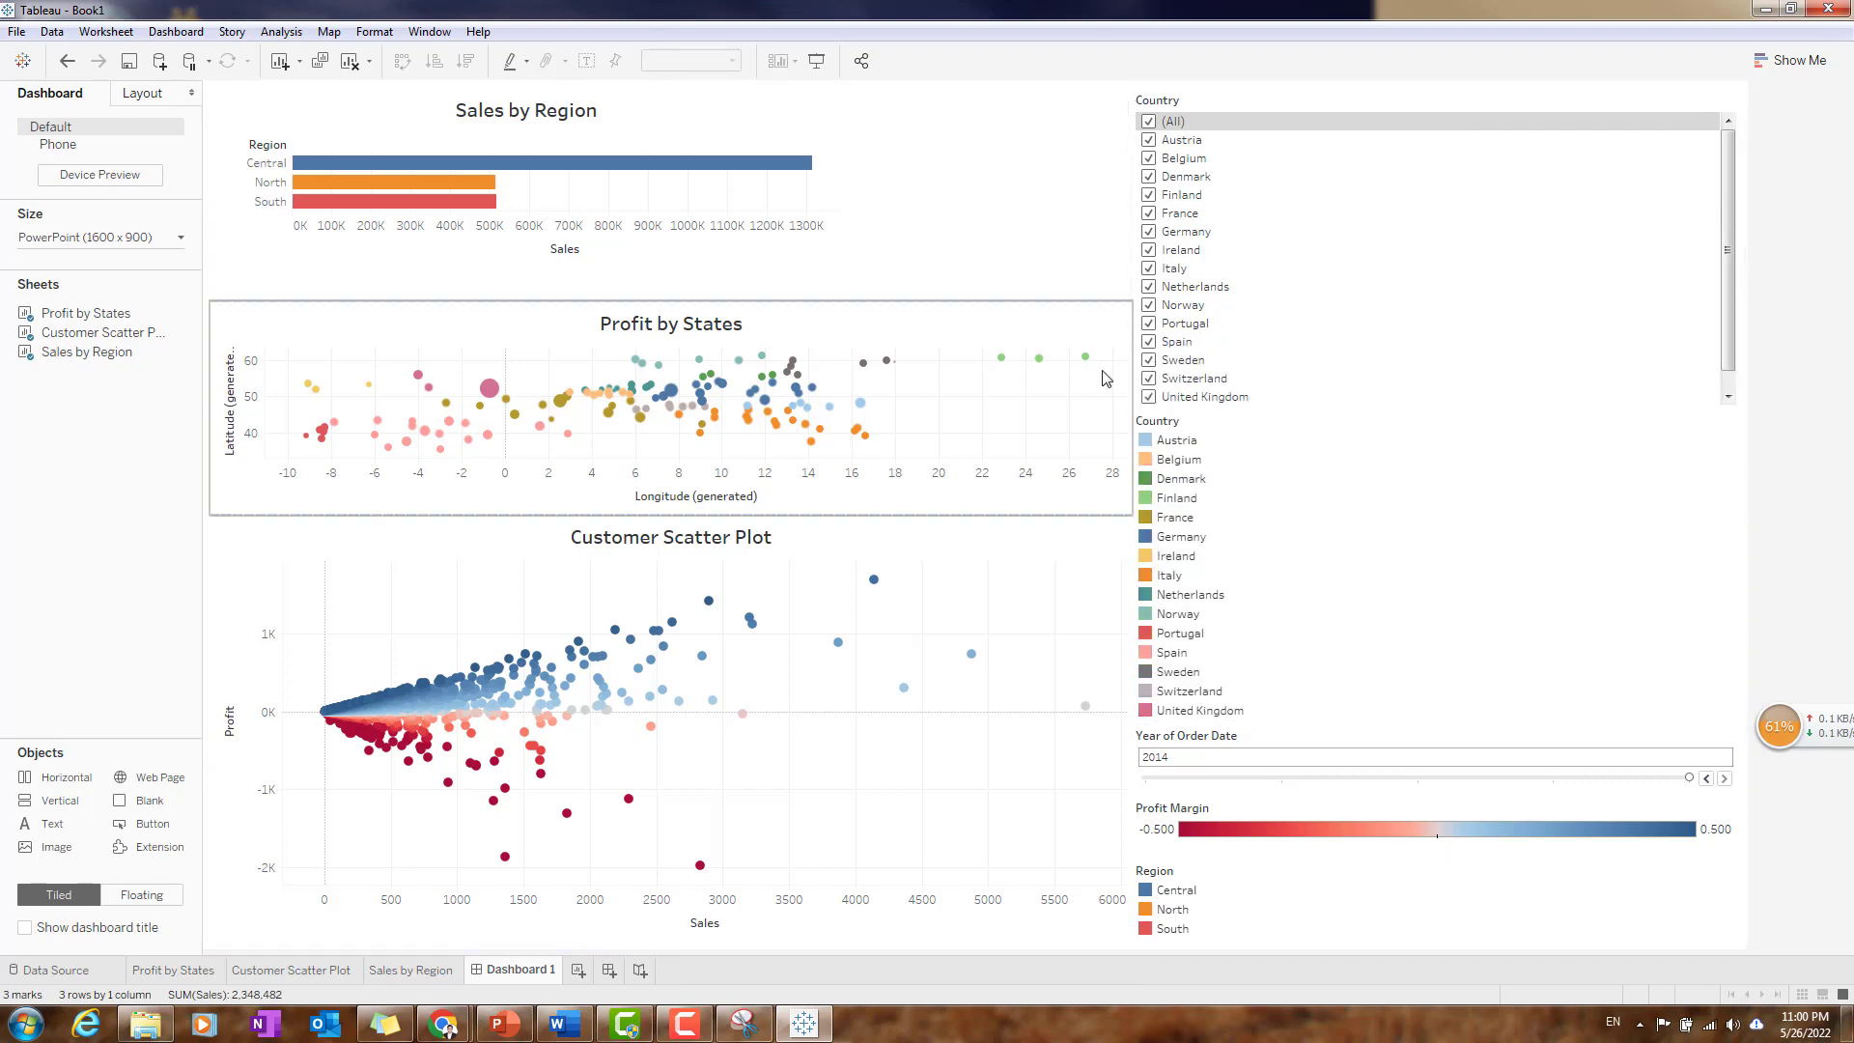
- Try moving the Profit by States sheet to the top of the legend column, above the Country filter
{"action": "left_click", "coordinate": [1005, 315]}
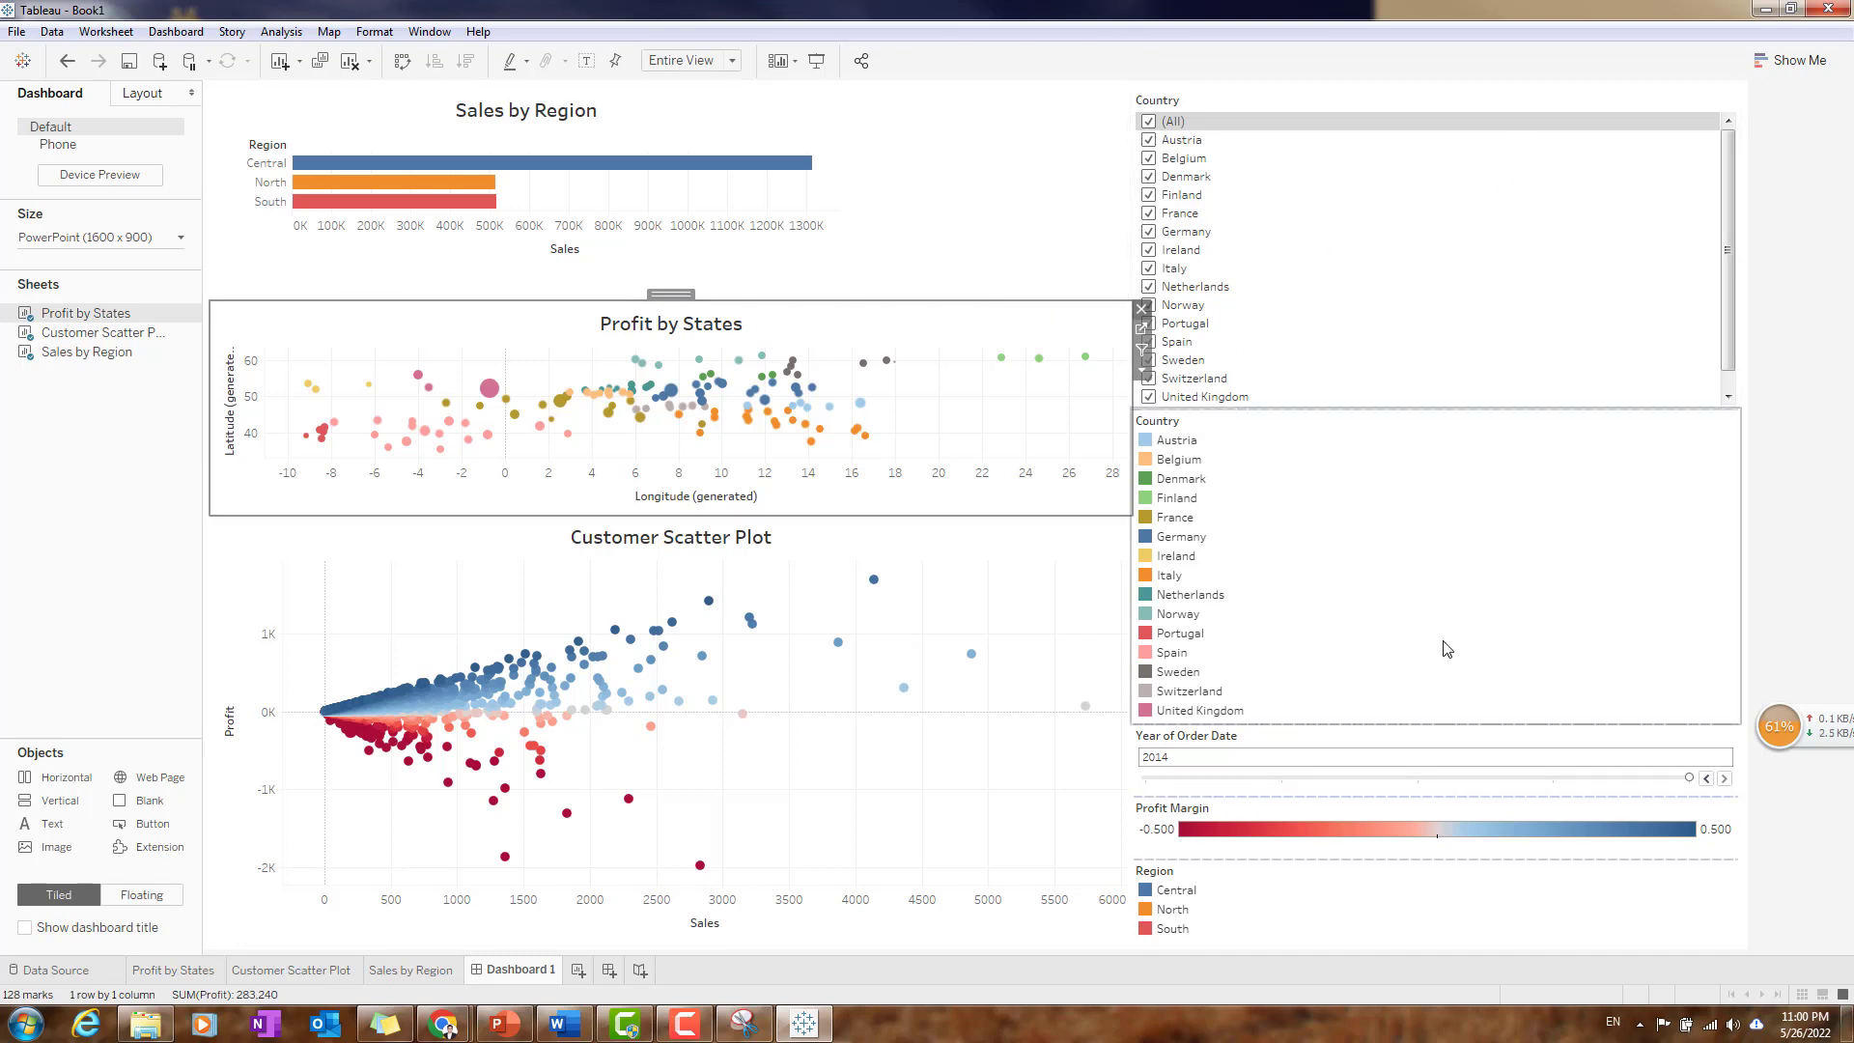
{"action": "mouse_move", "coordinate": [668, 294]}
{"action": "left_mouse_down"}
{"action": "mouse_move", "coordinate": [877, 344]}
{"action": "mouse_move", "coordinate": [1334, 136]}
{"action": "mouse_move", "coordinate": [1331, 118]}
{"action": "left_mouse_up"}
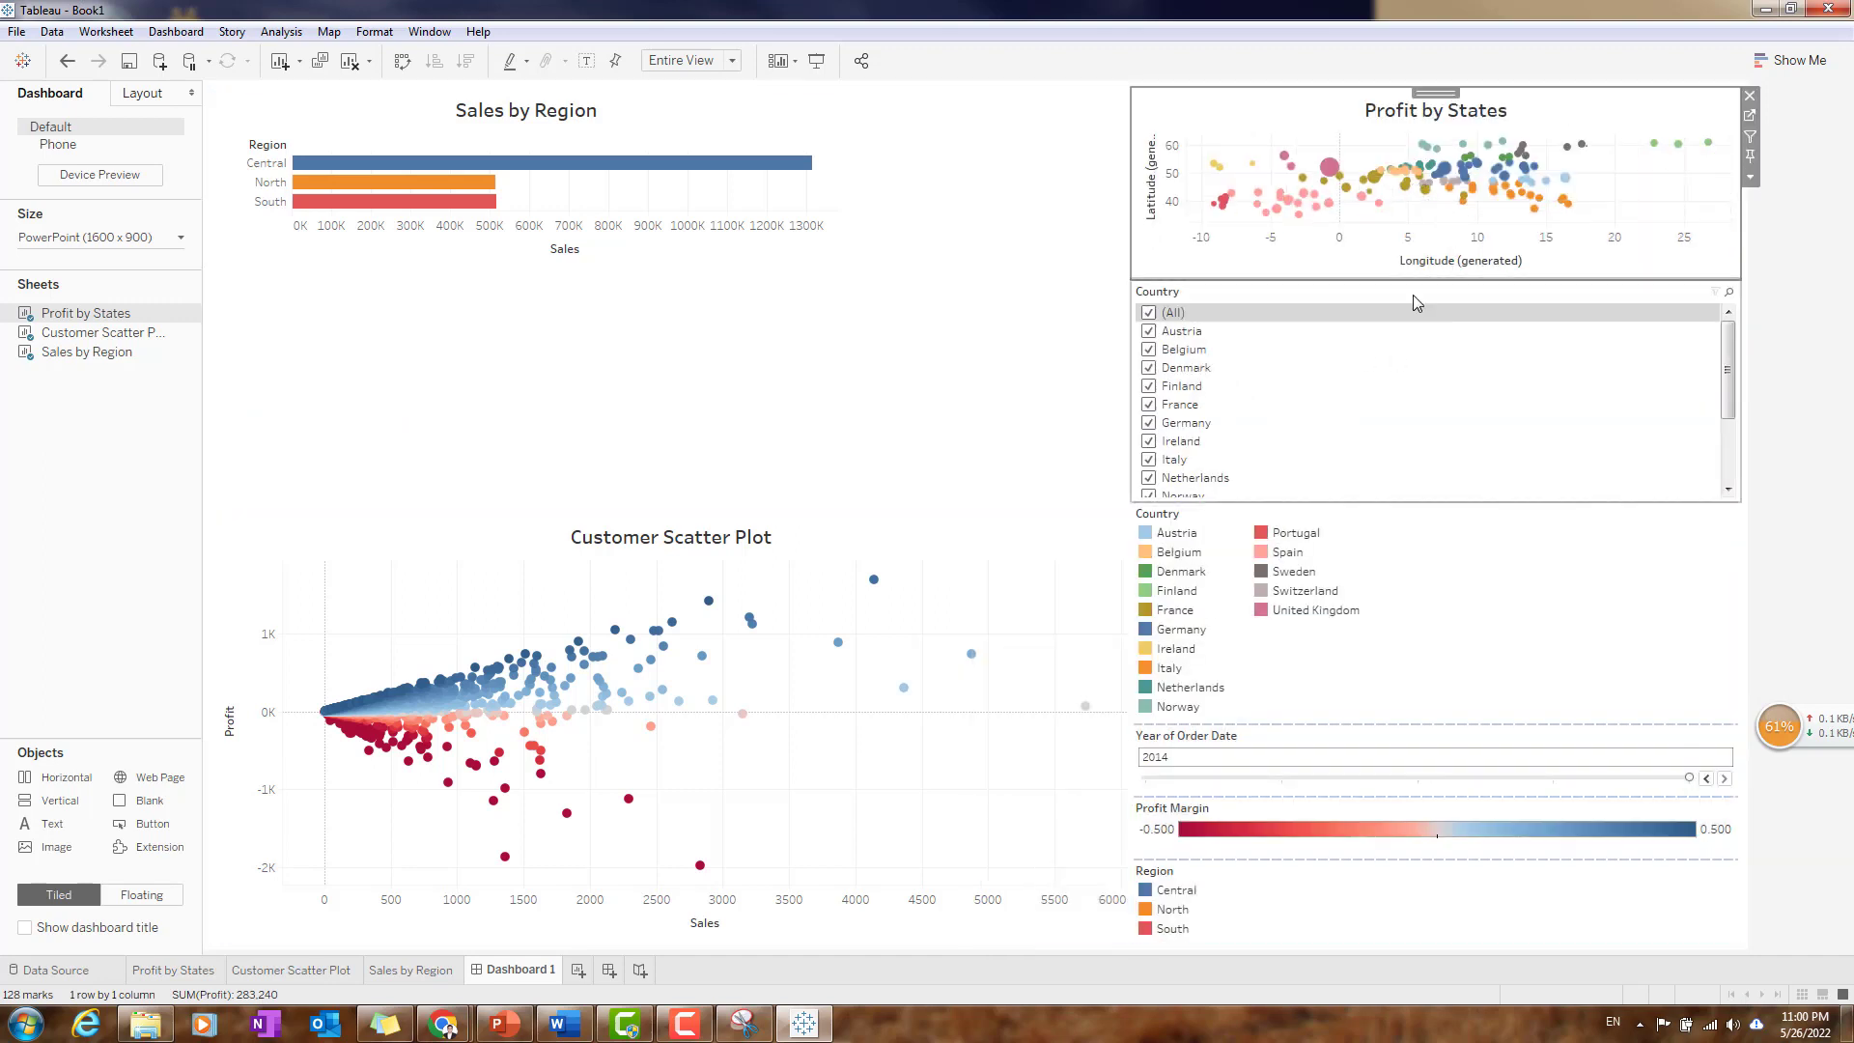
- Move Profit by States back above Customer Scatter Plot, and move Sales by Region to the top of the legend column above the Country filter
{"action": "left_click", "coordinate": [685, 420]}
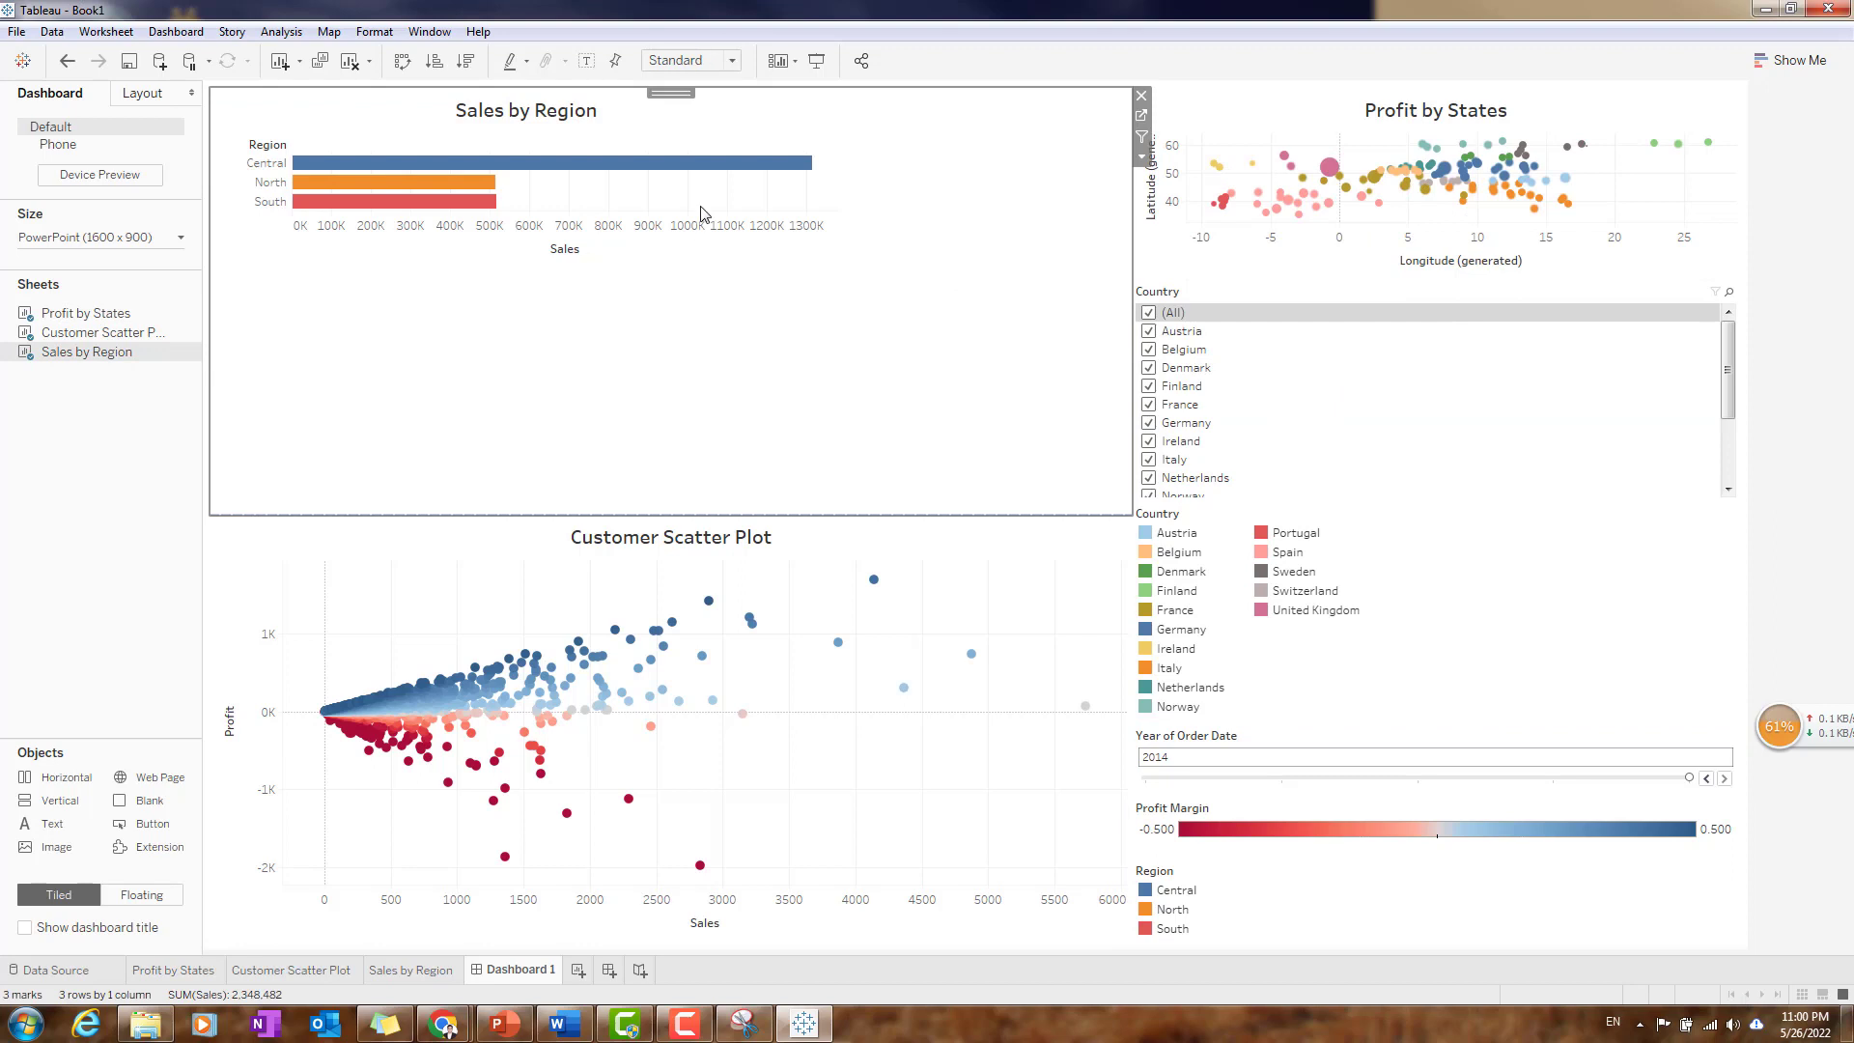
{"action": "left_click", "coordinate": [1538, 102]}
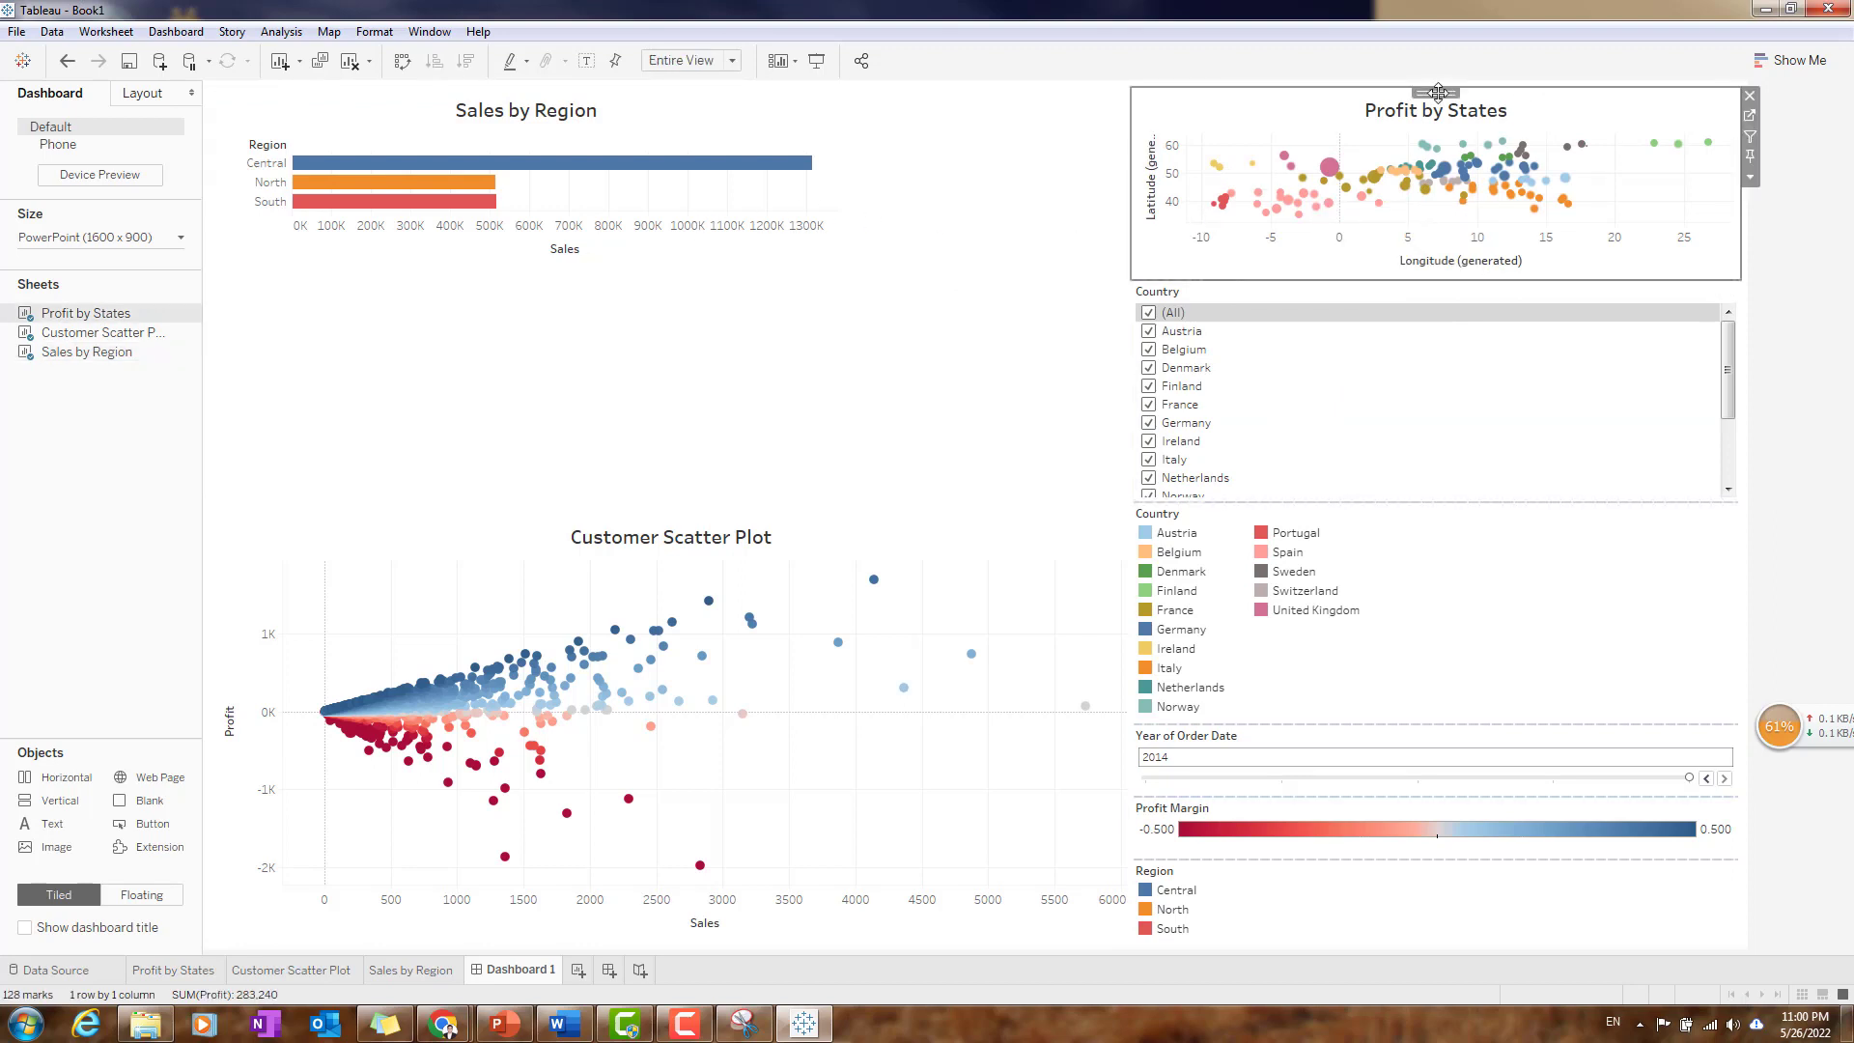
{"action": "left_click_drag", "start_coordinate": [1424, 90], "coordinate": [514, 329]}
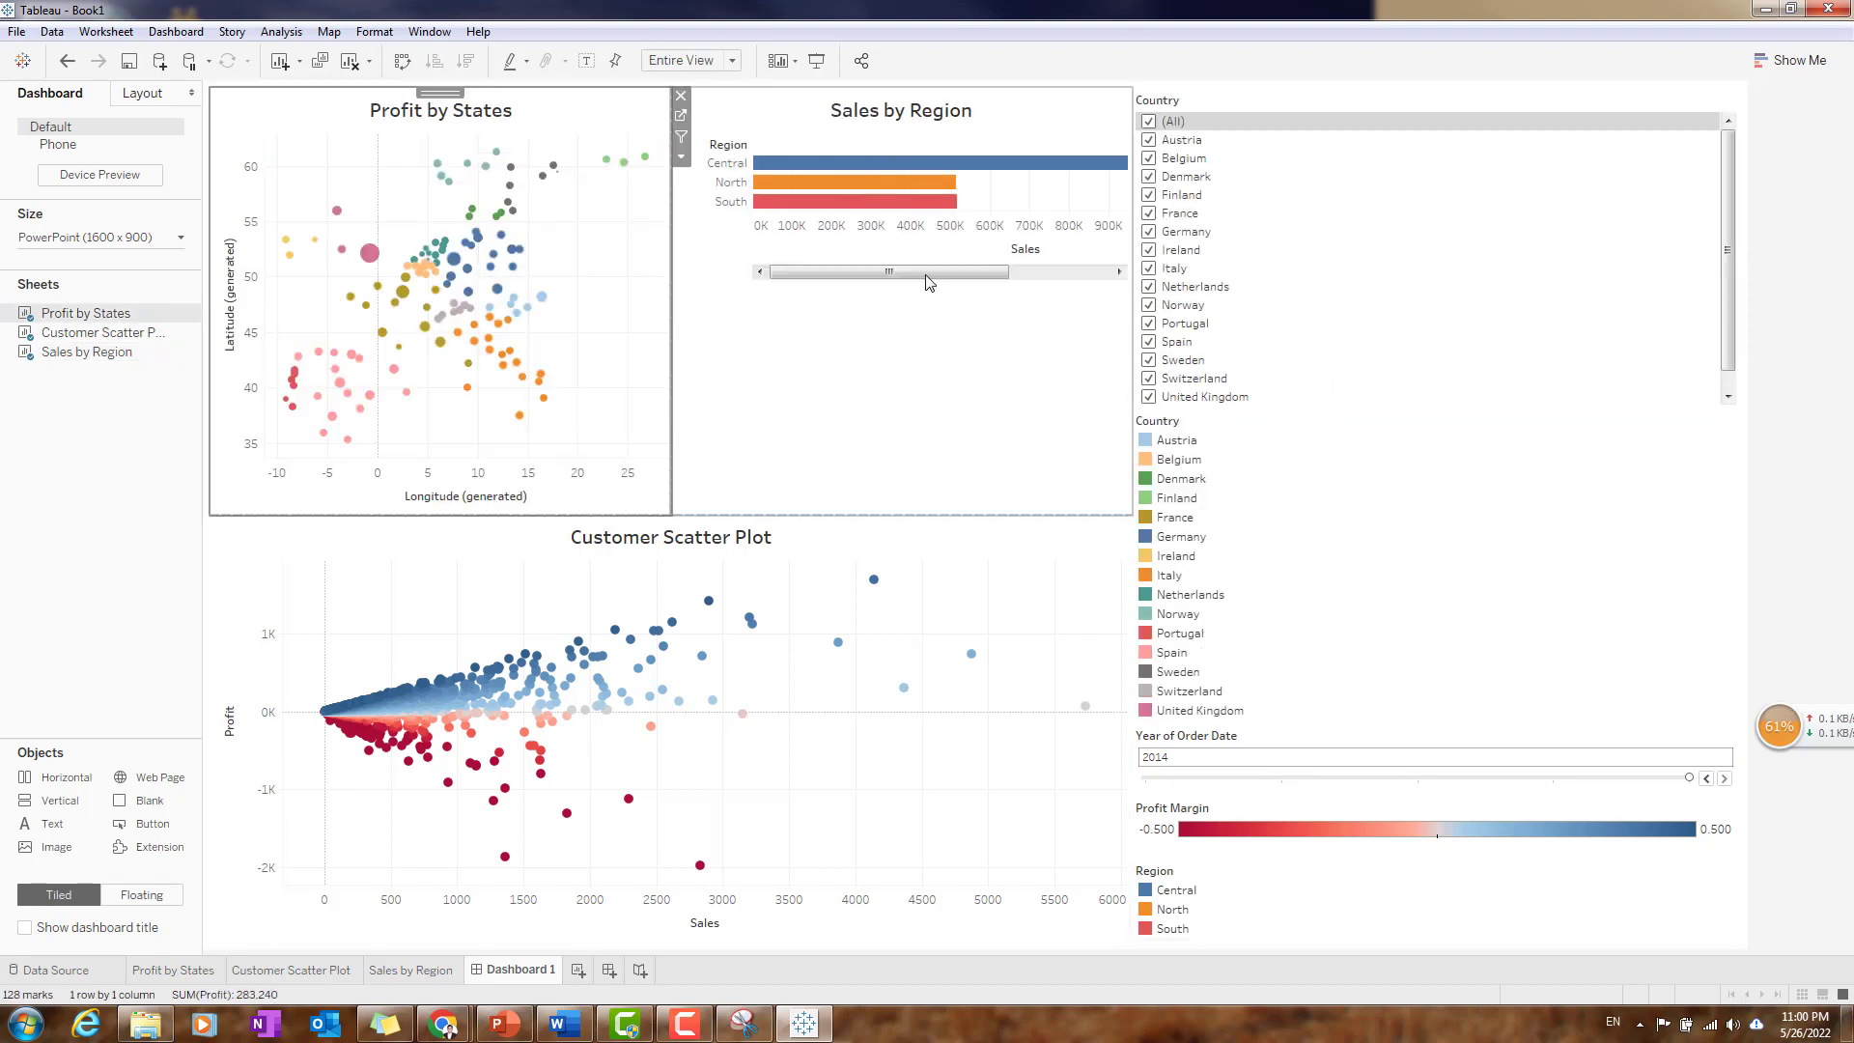
{"action": "left_click", "coordinate": [983, 97]}
{"action": "mouse_move", "coordinate": [902, 92]}
{"action": "left_mouse_down"}
{"action": "mouse_move", "coordinate": [1350, 107]}
{"action": "mouse_move", "coordinate": [1371, 185]}
{"action": "mouse_move", "coordinate": [1371, 90]}
{"action": "mouse_move", "coordinate": [1399, 174]}
{"action": "left_mouse_up"}
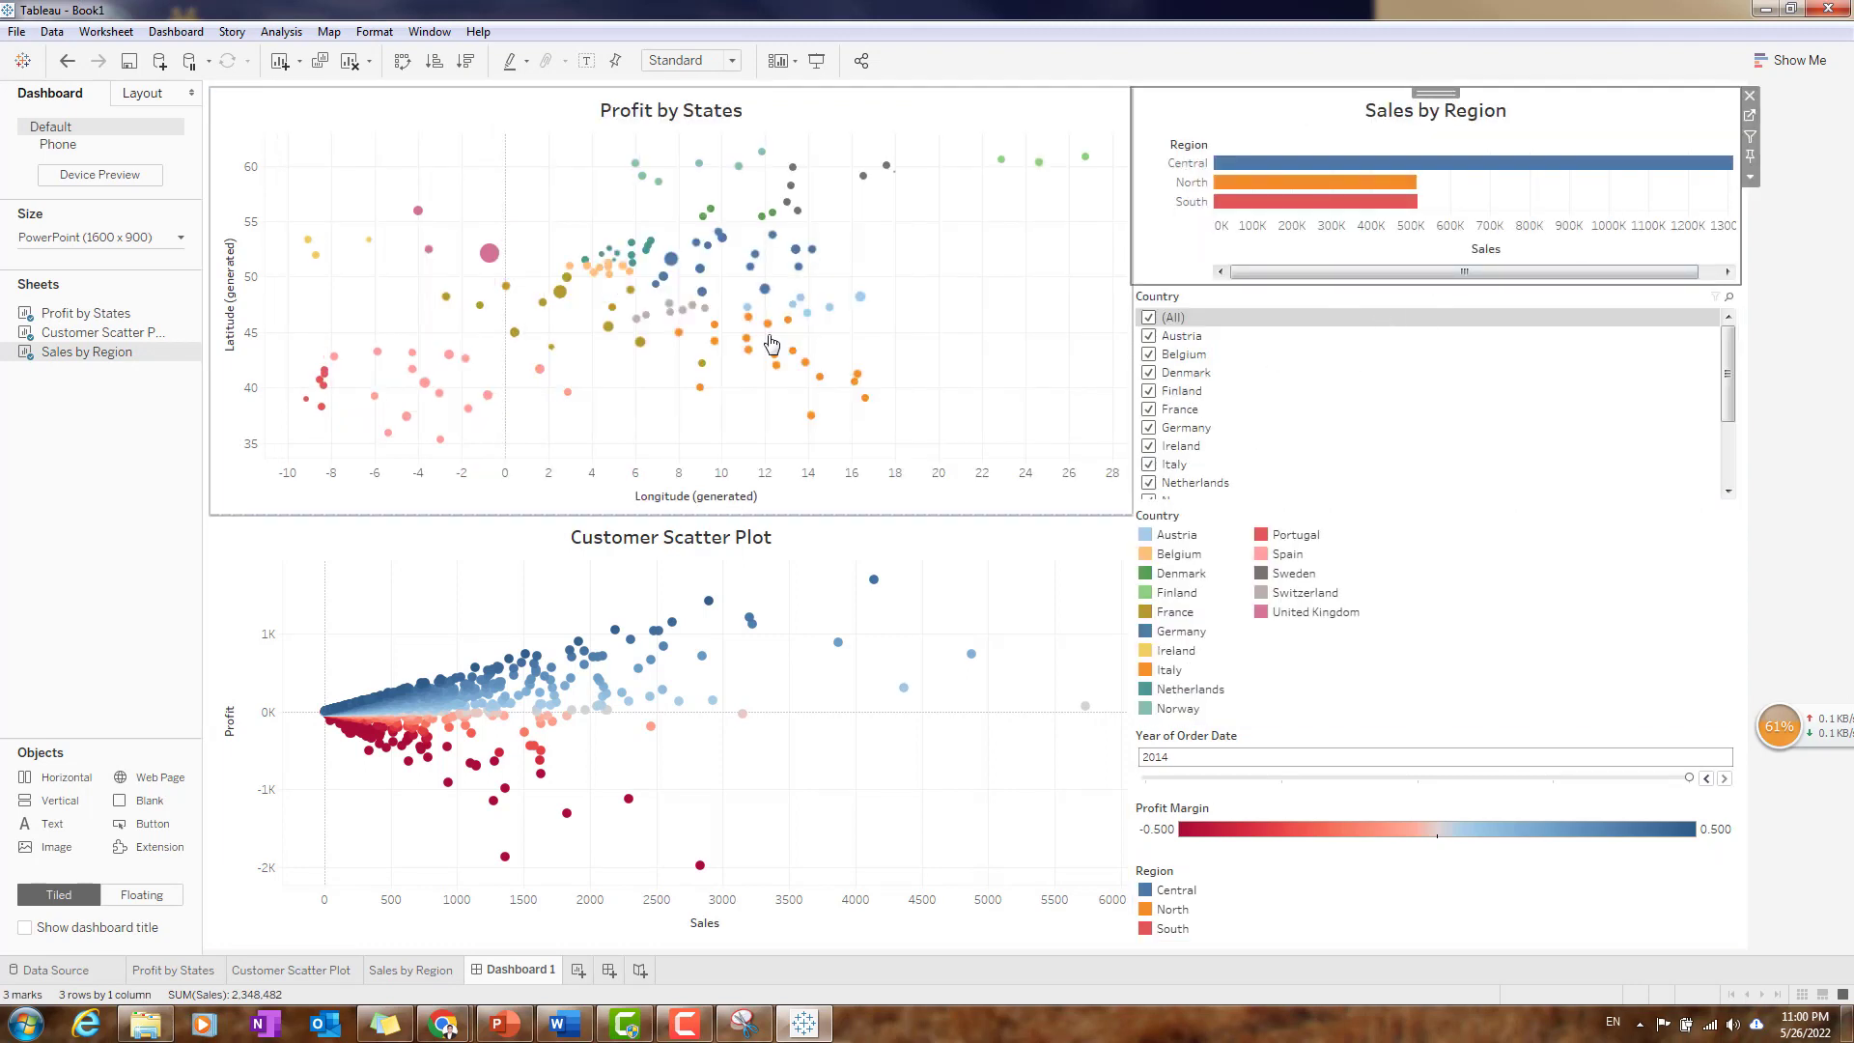
- Move the Country filter to the right-hand side of the Profit by States chart and shorten the Region legend to a single row
{"action": "left_click", "coordinate": [1457, 294]}
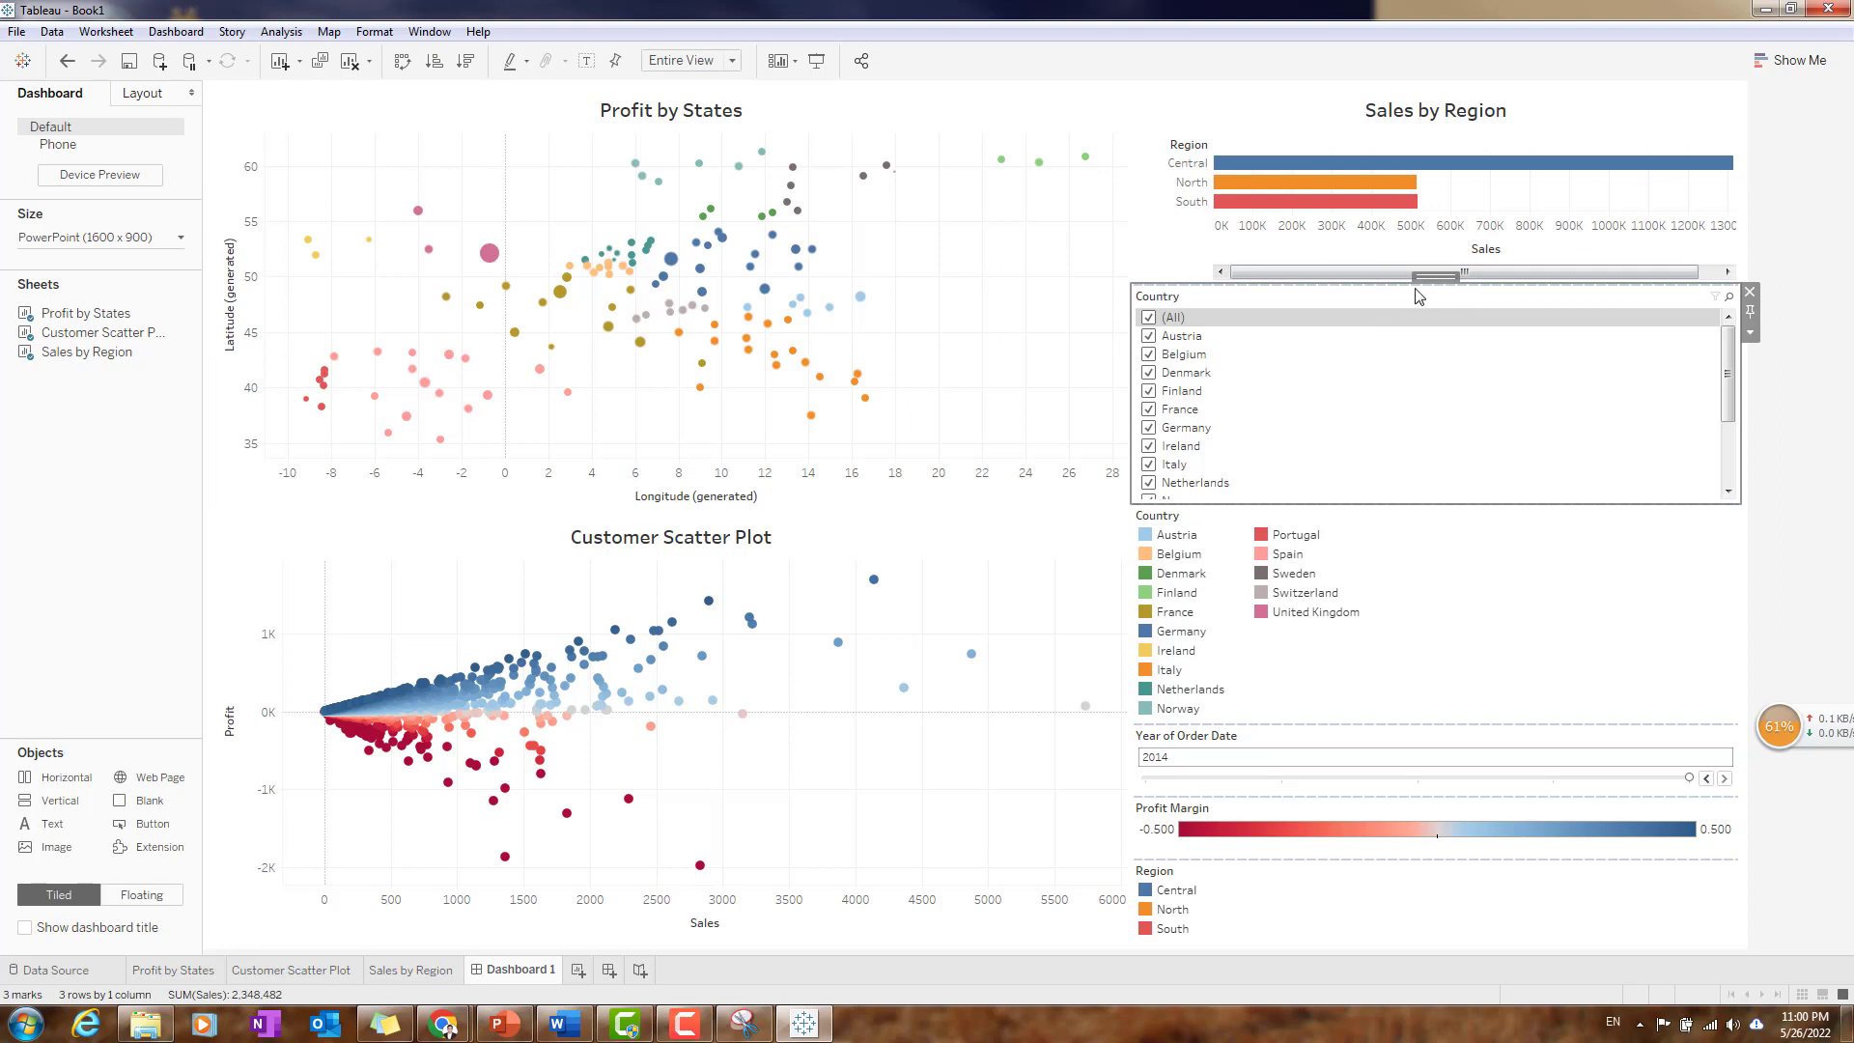
{"action": "left_click_drag", "start_coordinate": [1438, 277], "coordinate": [975, 263]}
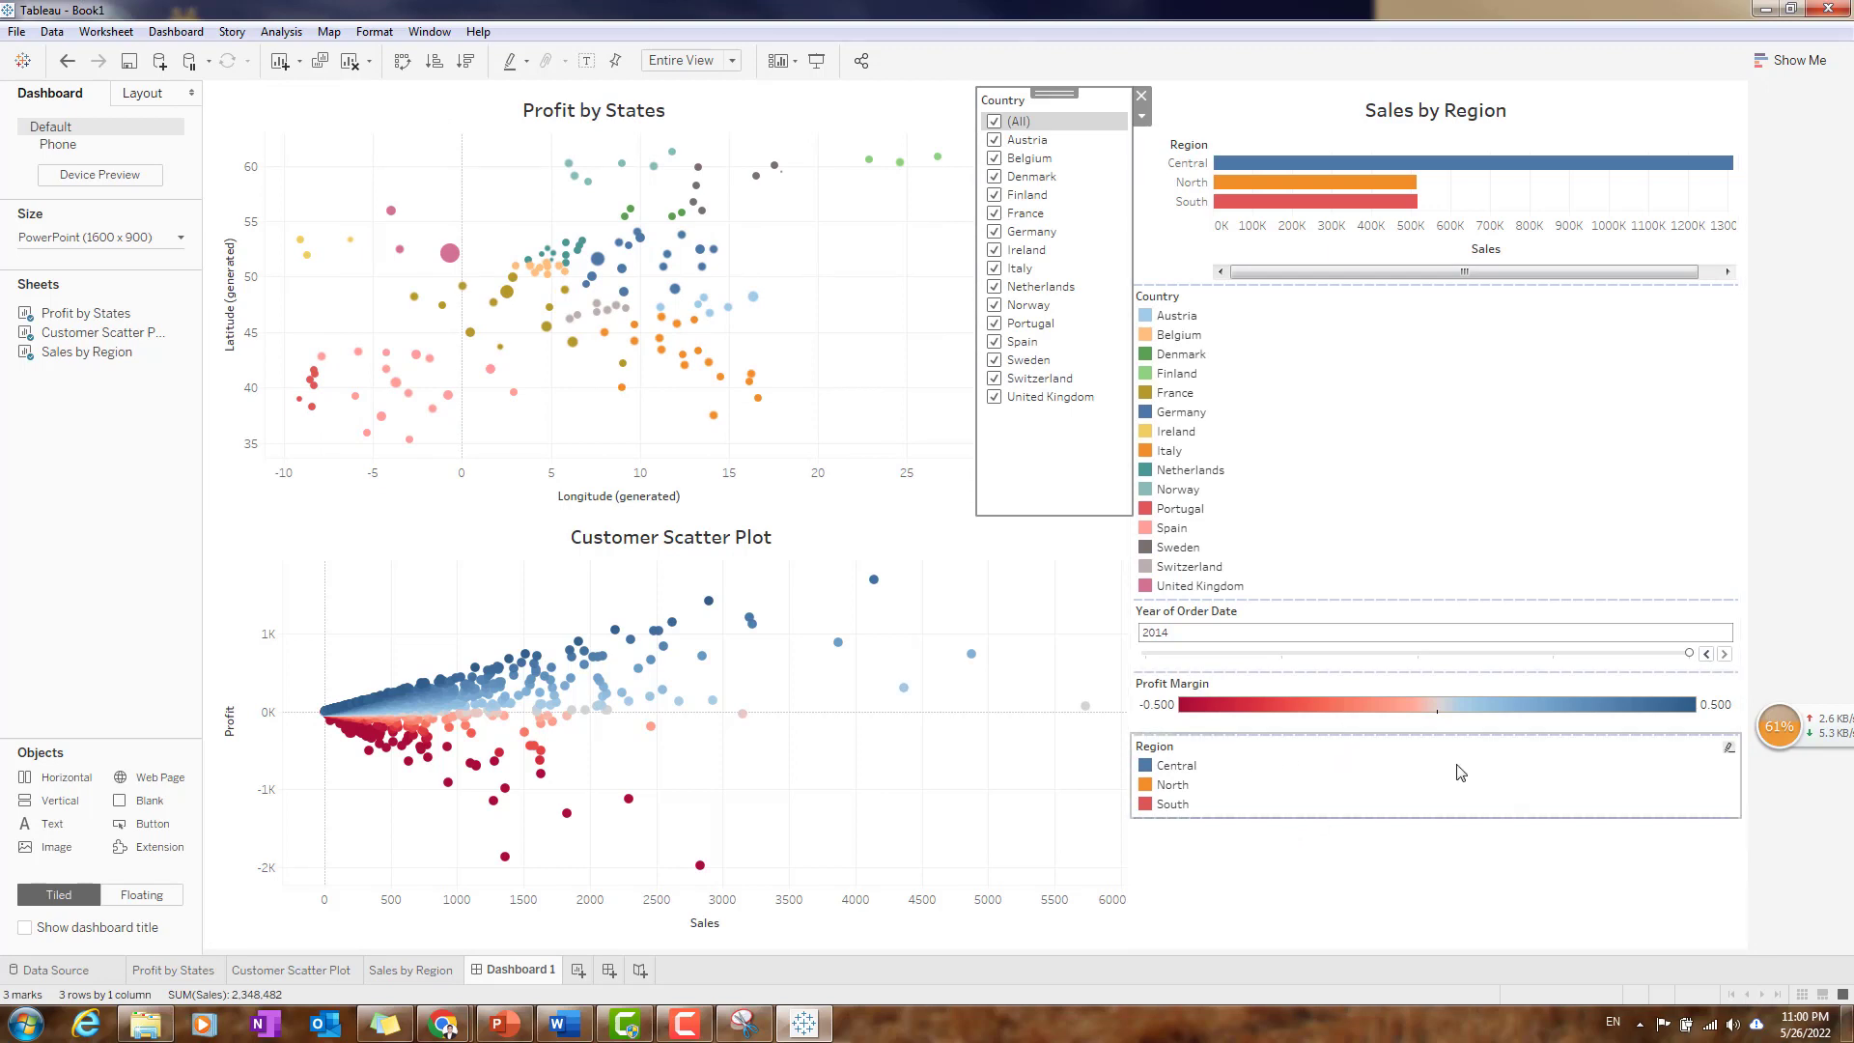
{"action": "left_click_drag", "start_coordinate": [1438, 818], "coordinate": [1433, 762]}
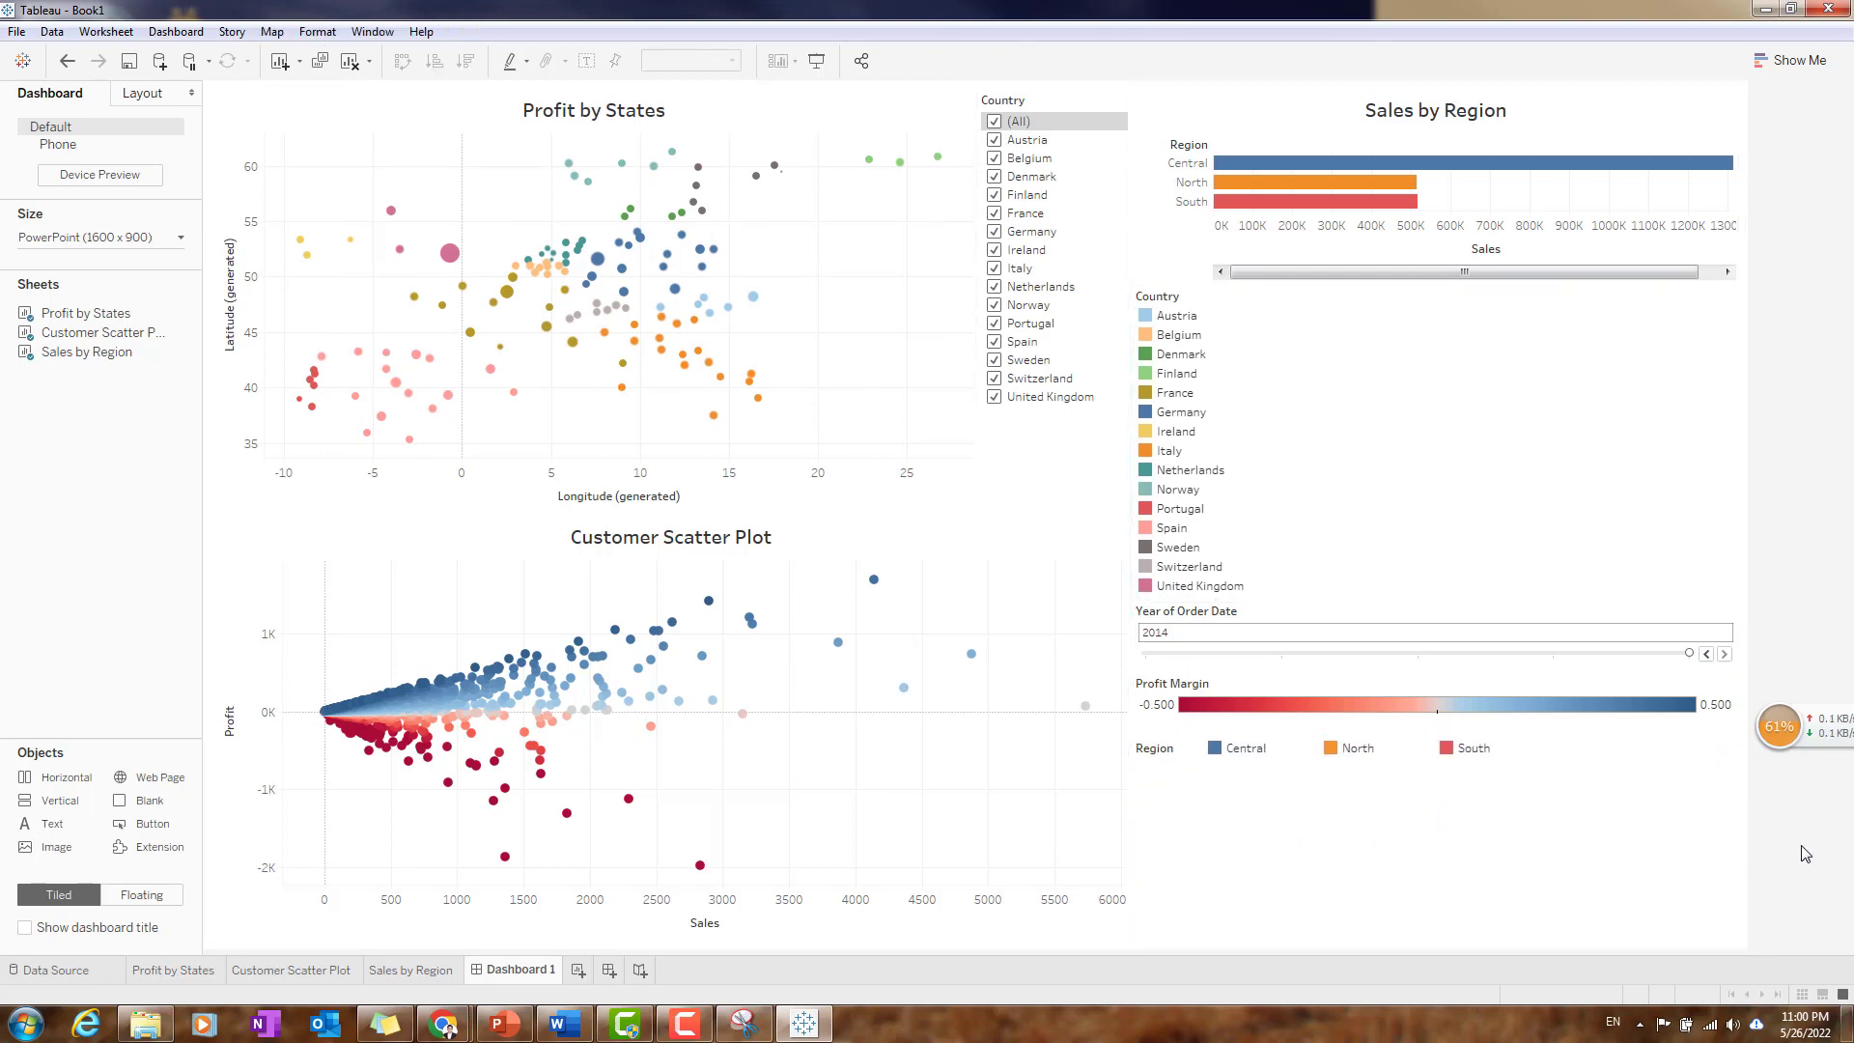
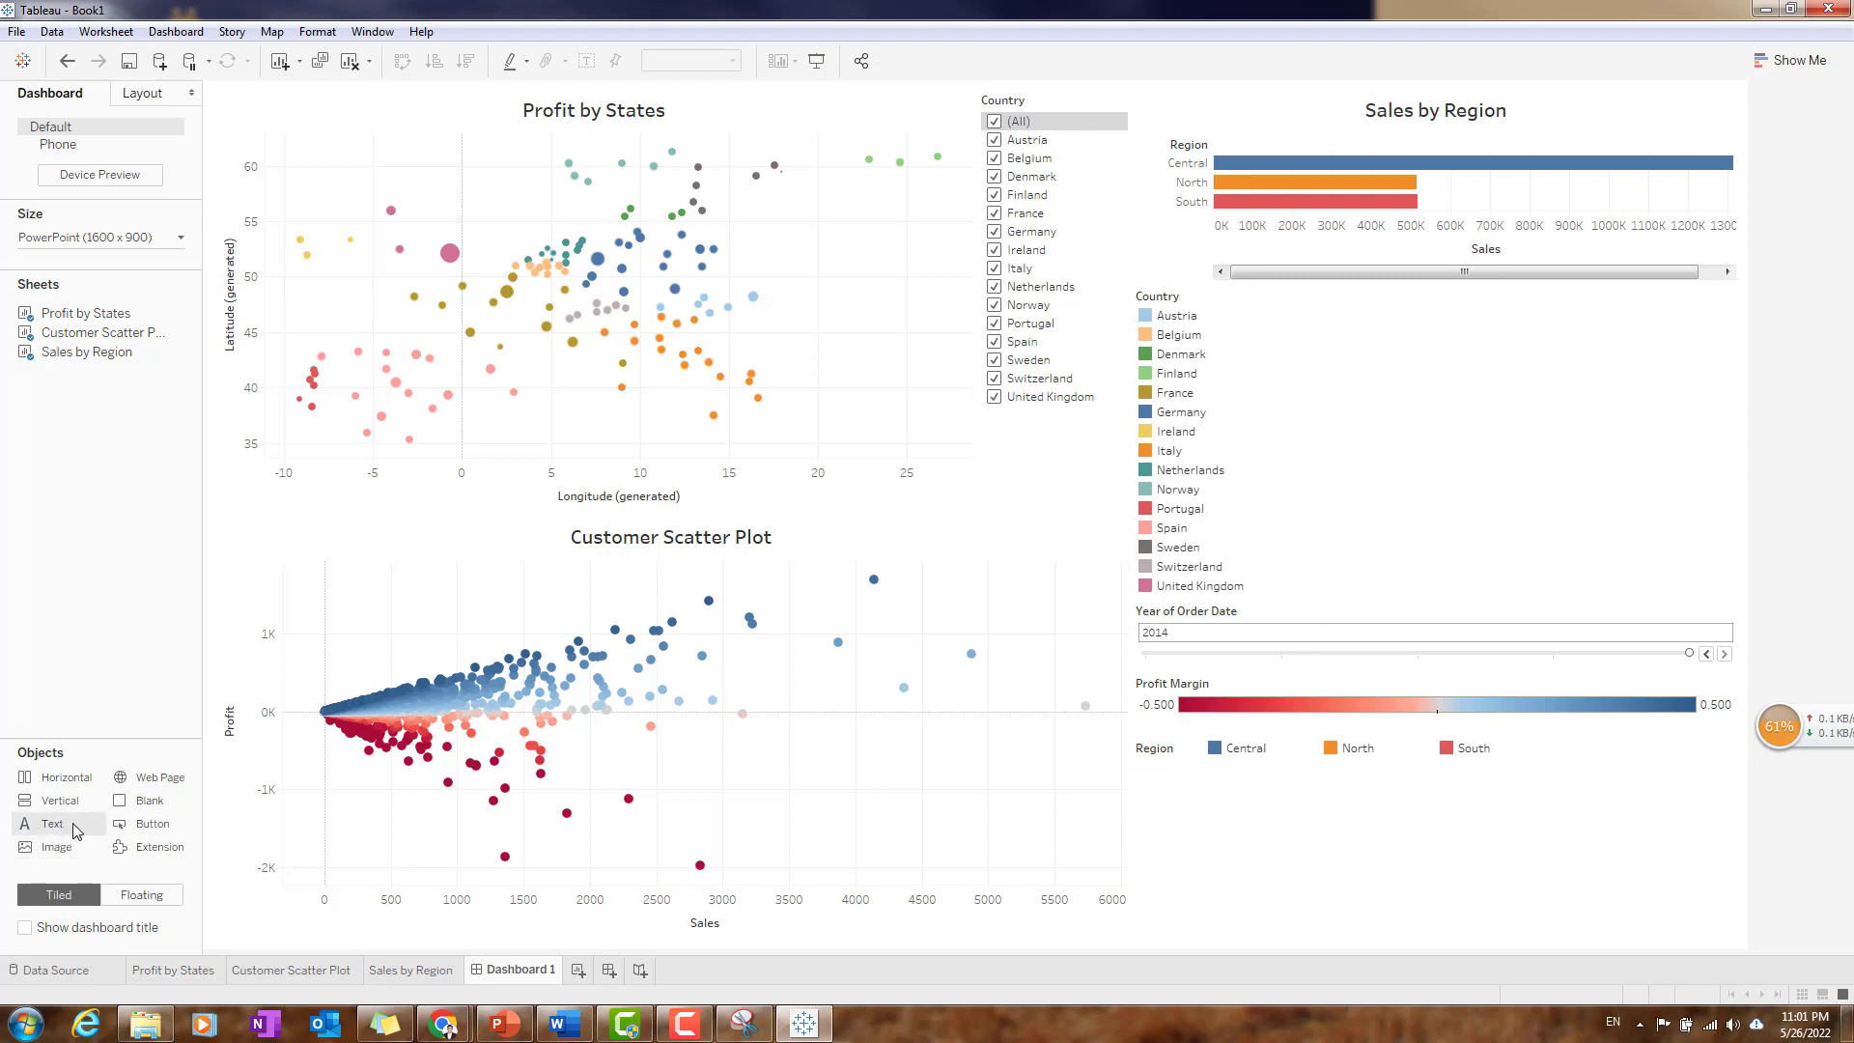
- Try adding a text object reading "Tableau Dash Board" below the Region legend, and remove it again
{"action": "left_click_drag", "start_coordinate": [51, 833], "coordinate": [1295, 848]}
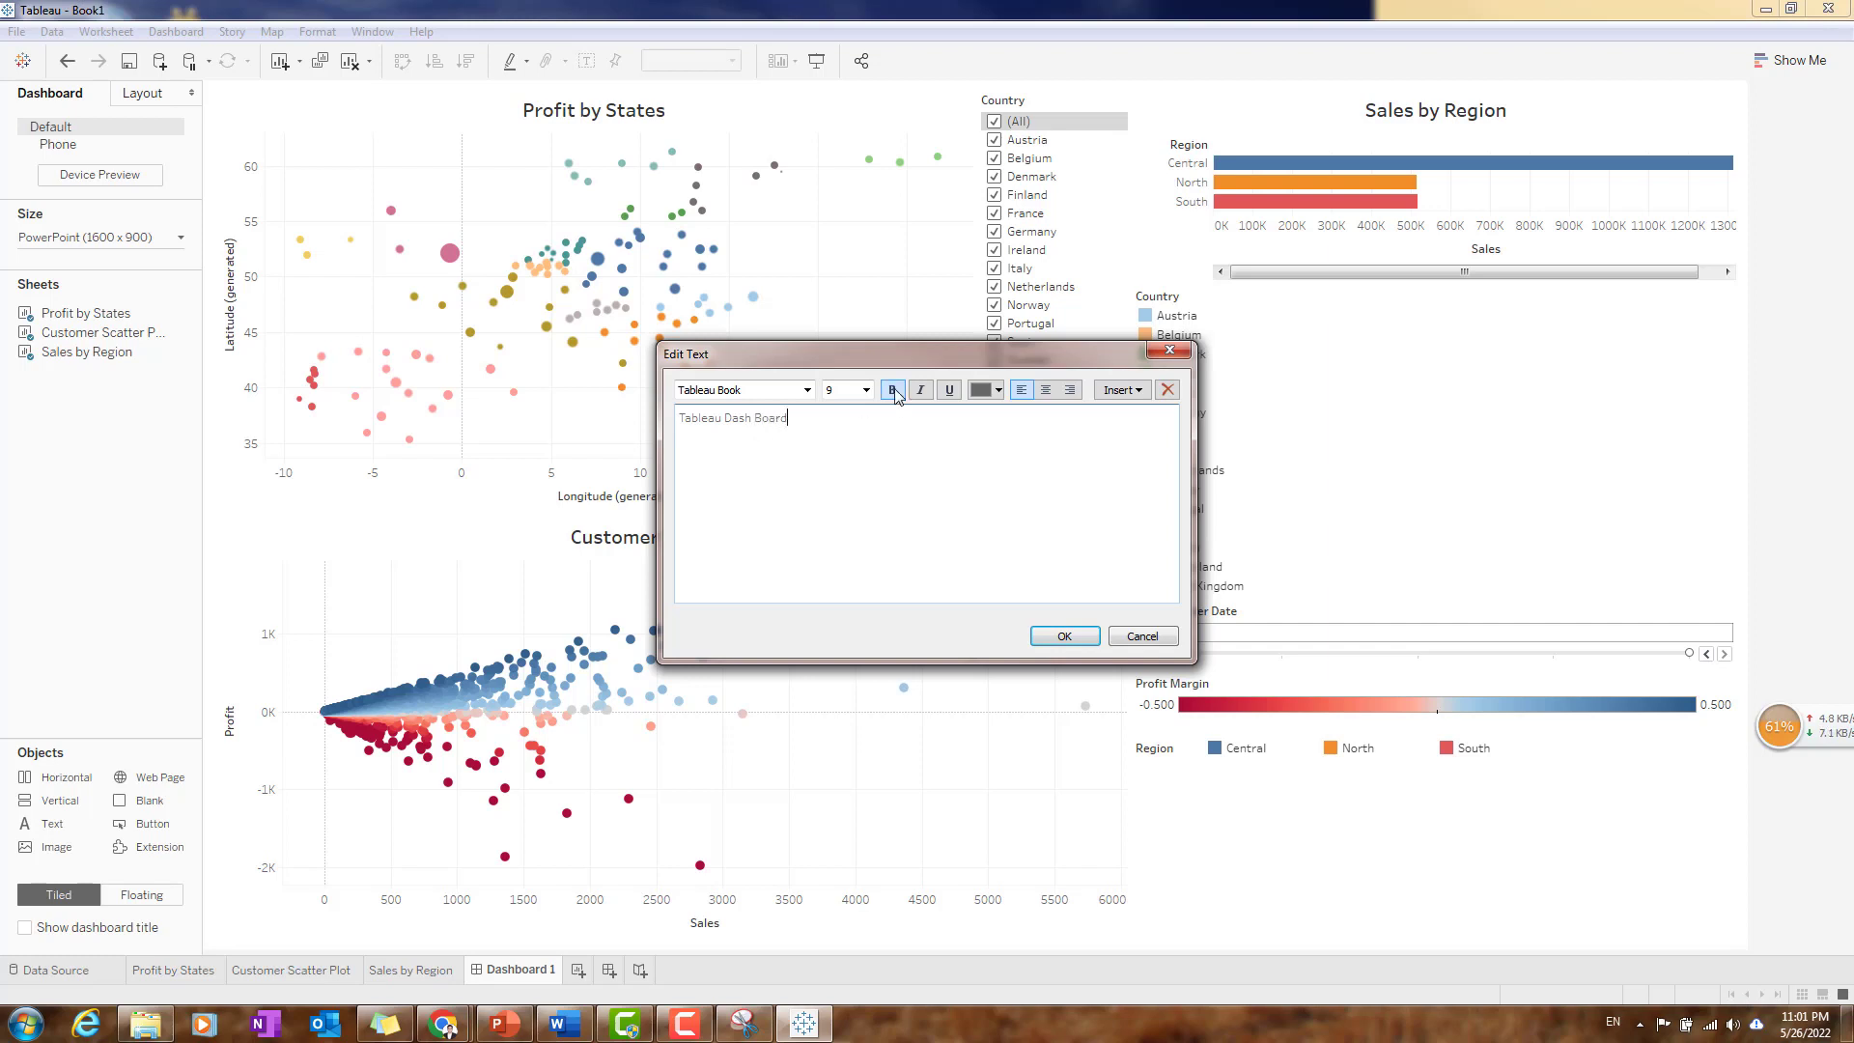
{"action": "left_click", "coordinate": [850, 390]}
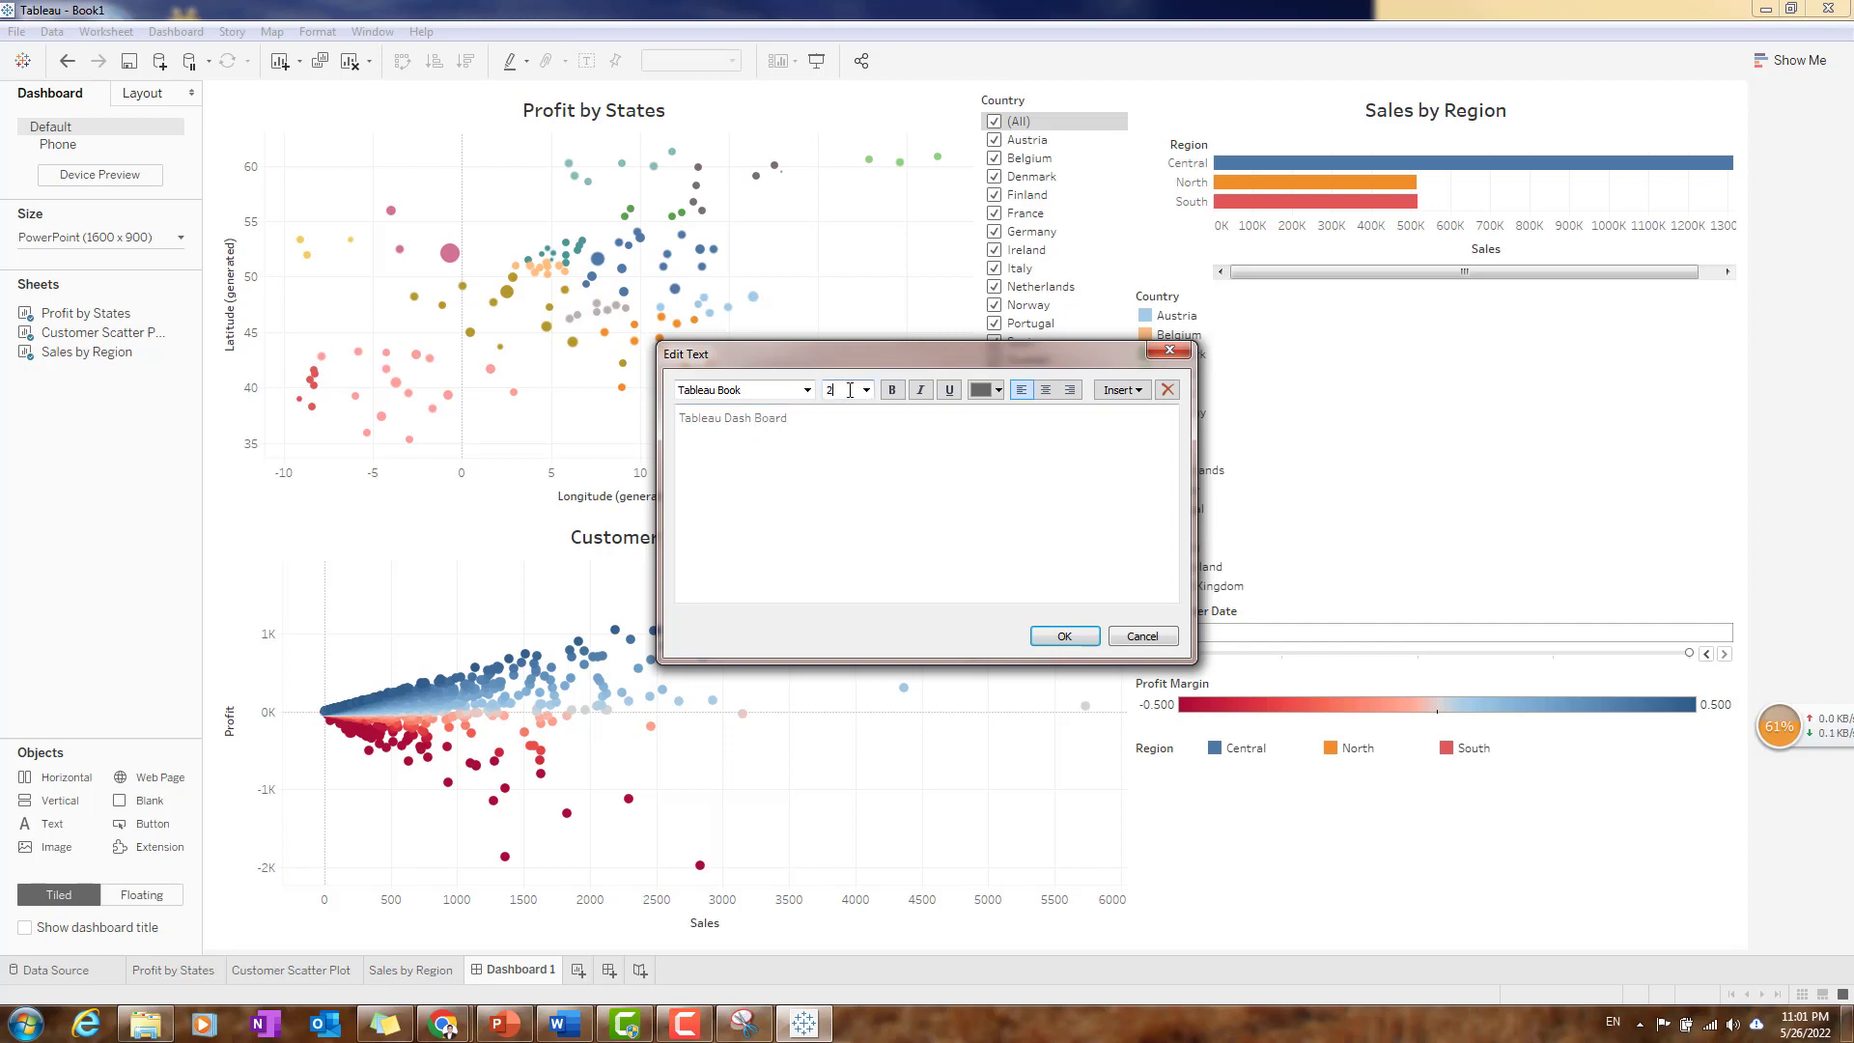
{"action": "key", "text": "Return"}
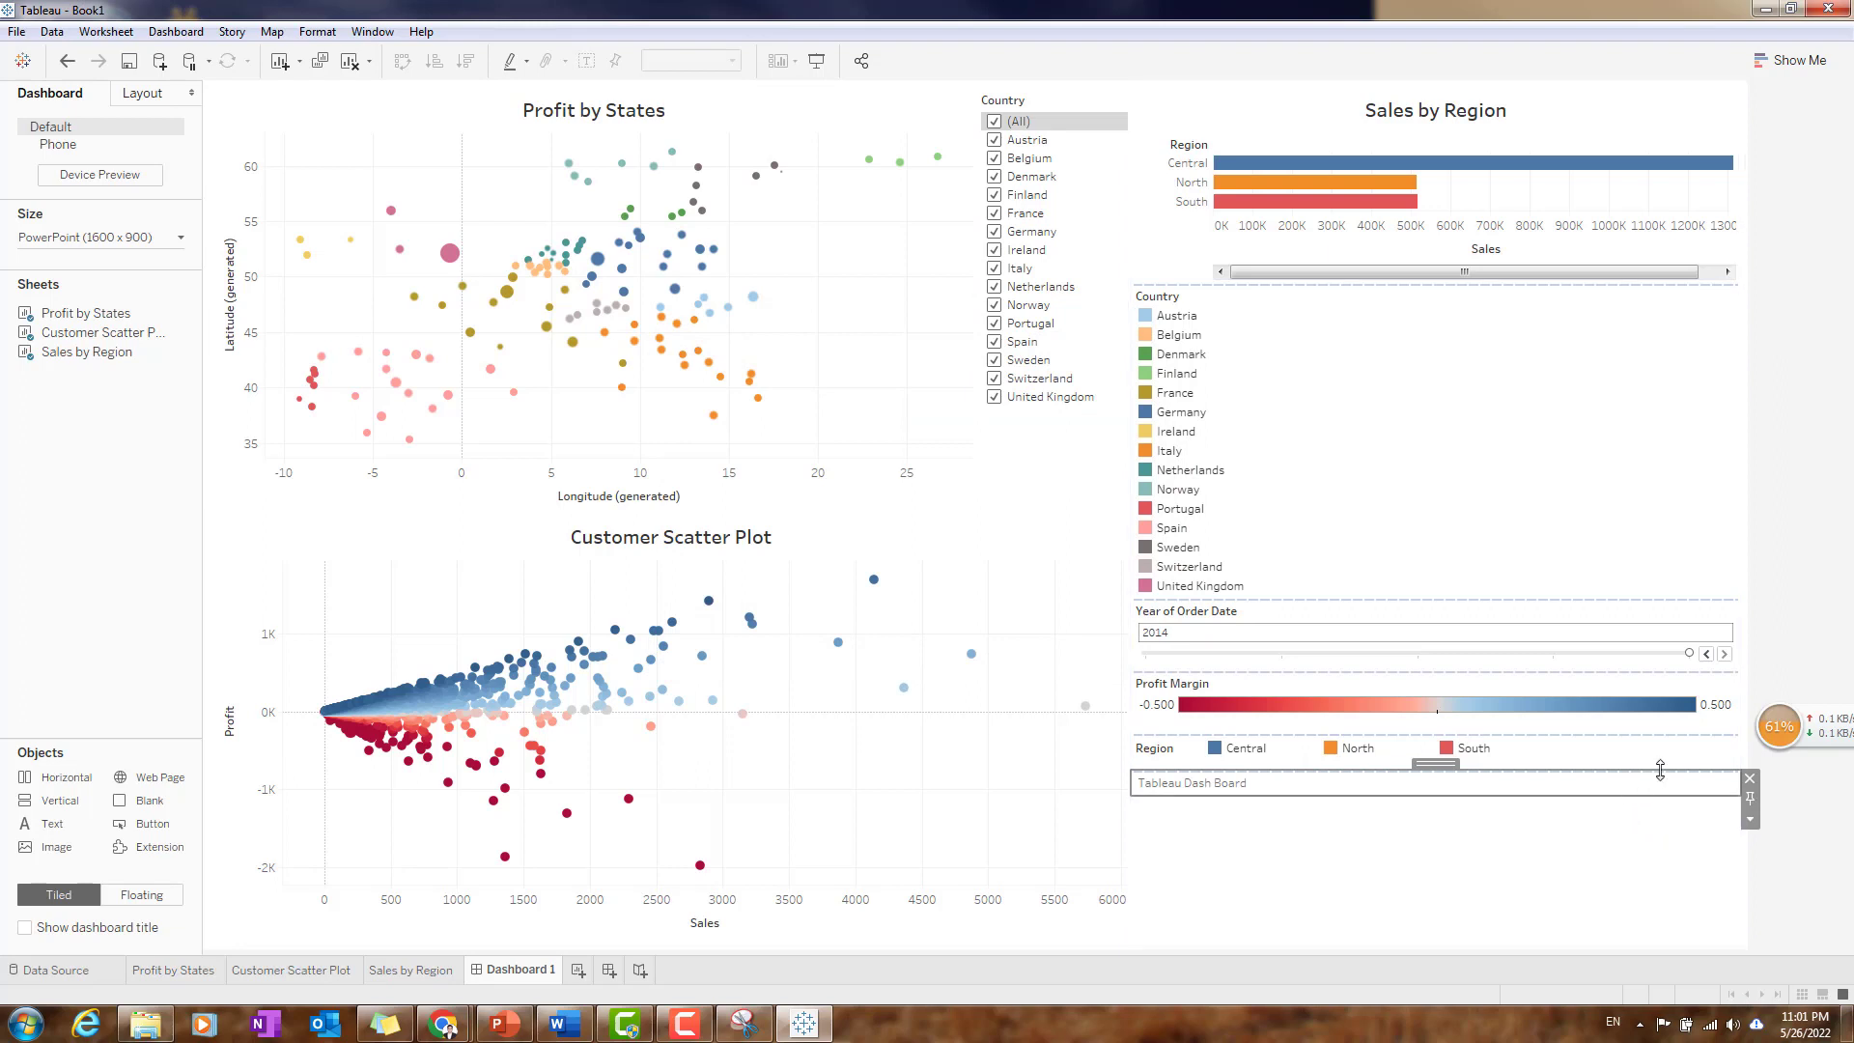
{"action": "left_click", "coordinate": [1749, 778]}
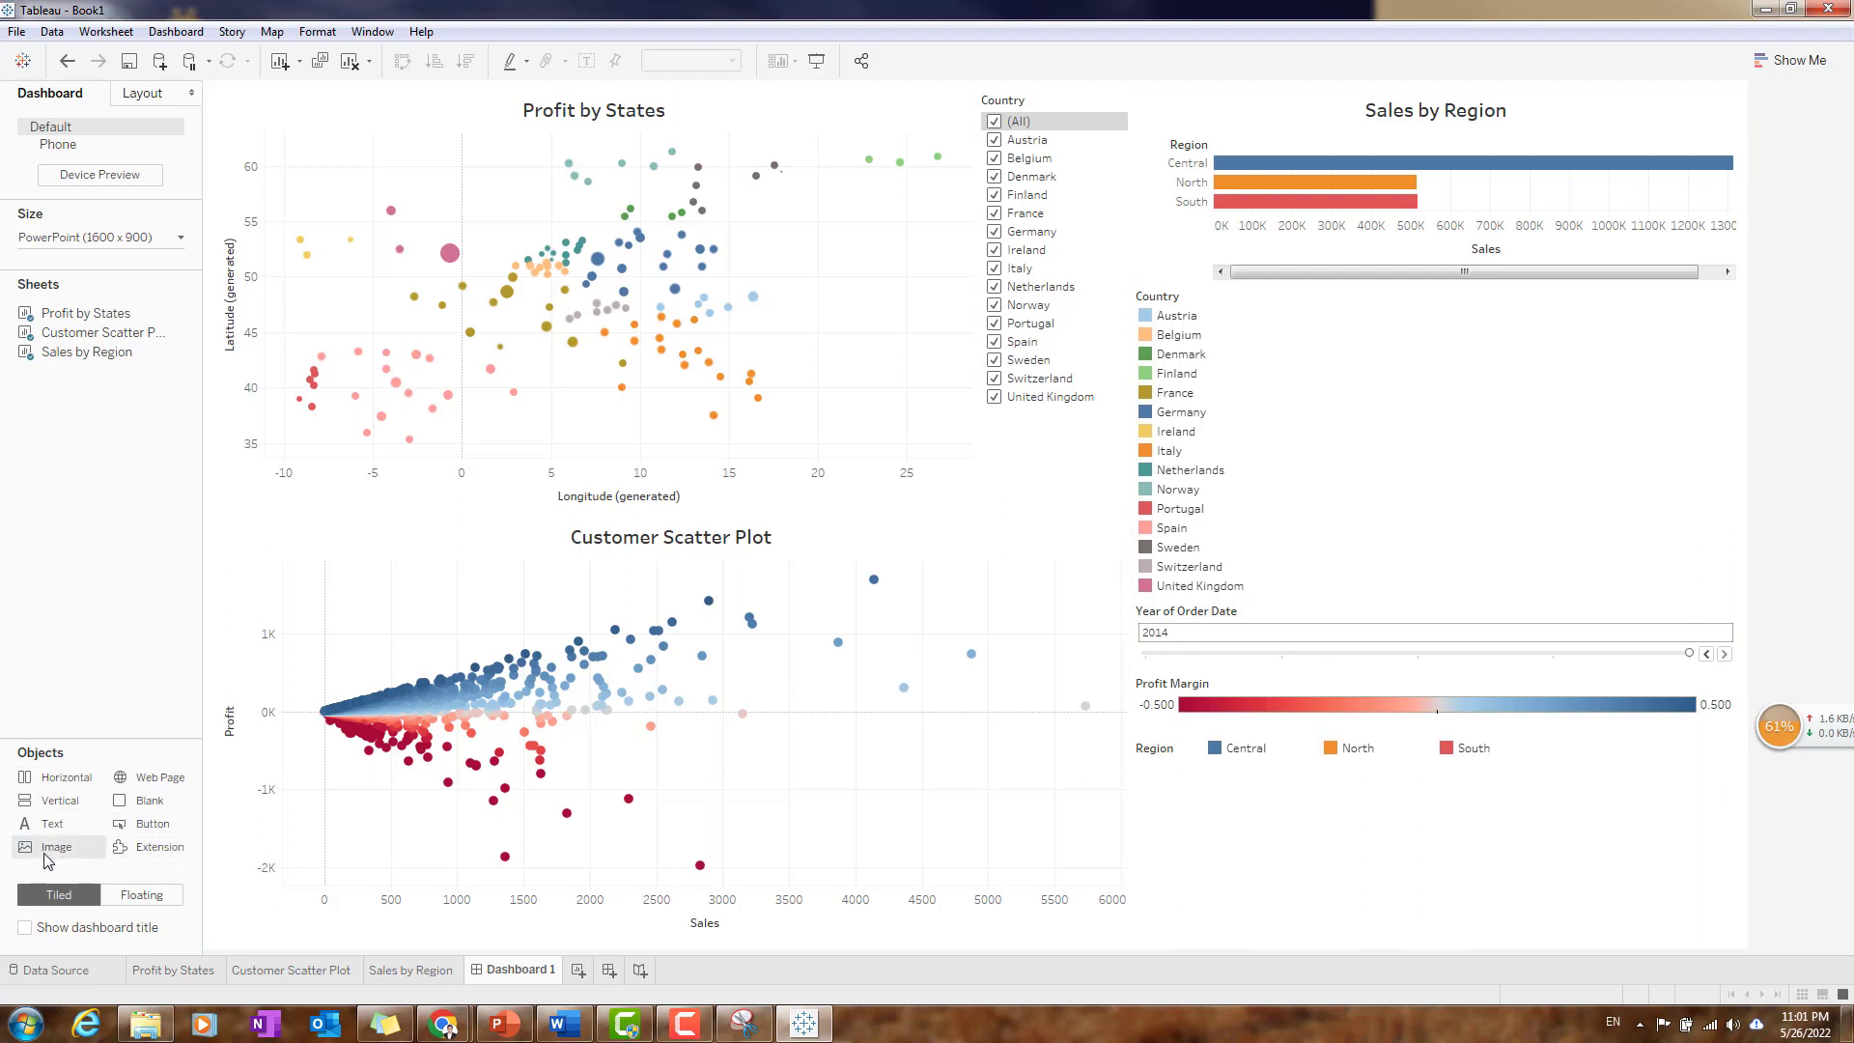
{"action": "left_click_drag", "start_coordinate": [45, 859], "coordinate": [1295, 873]}
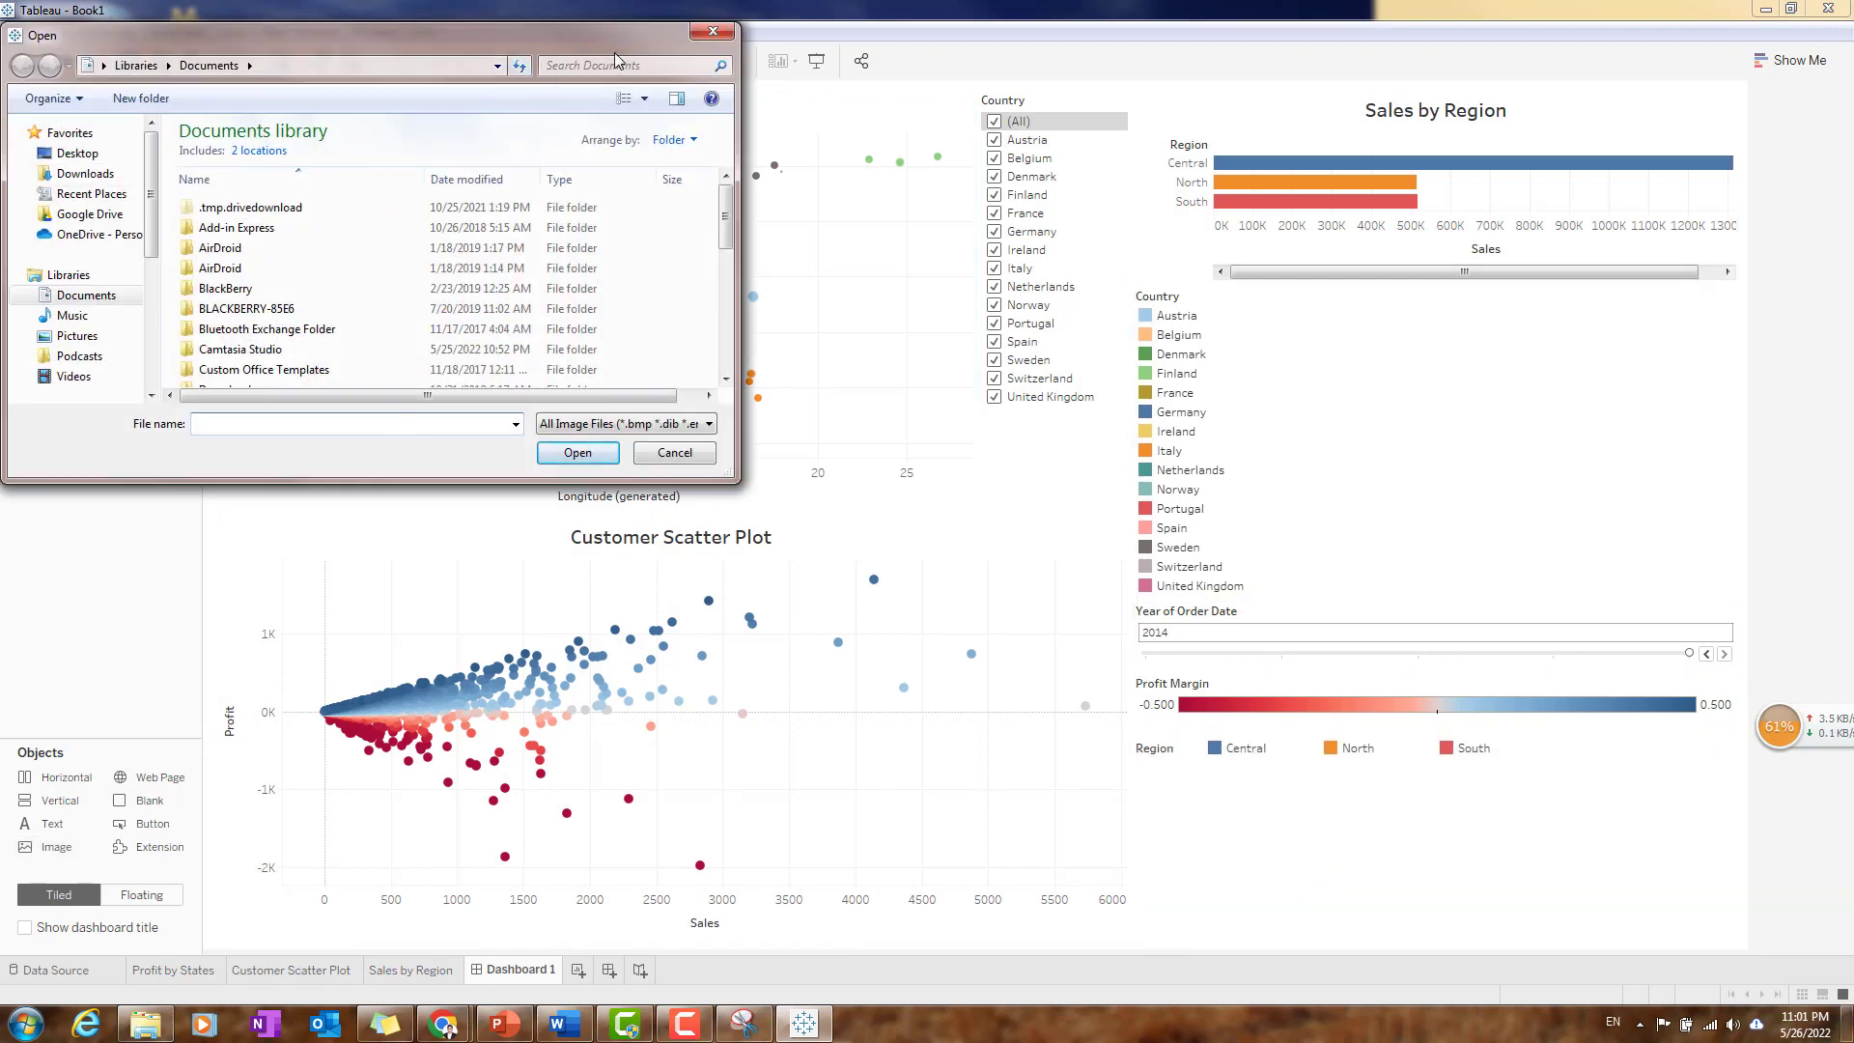
{"action": "left_click", "coordinate": [712, 32]}
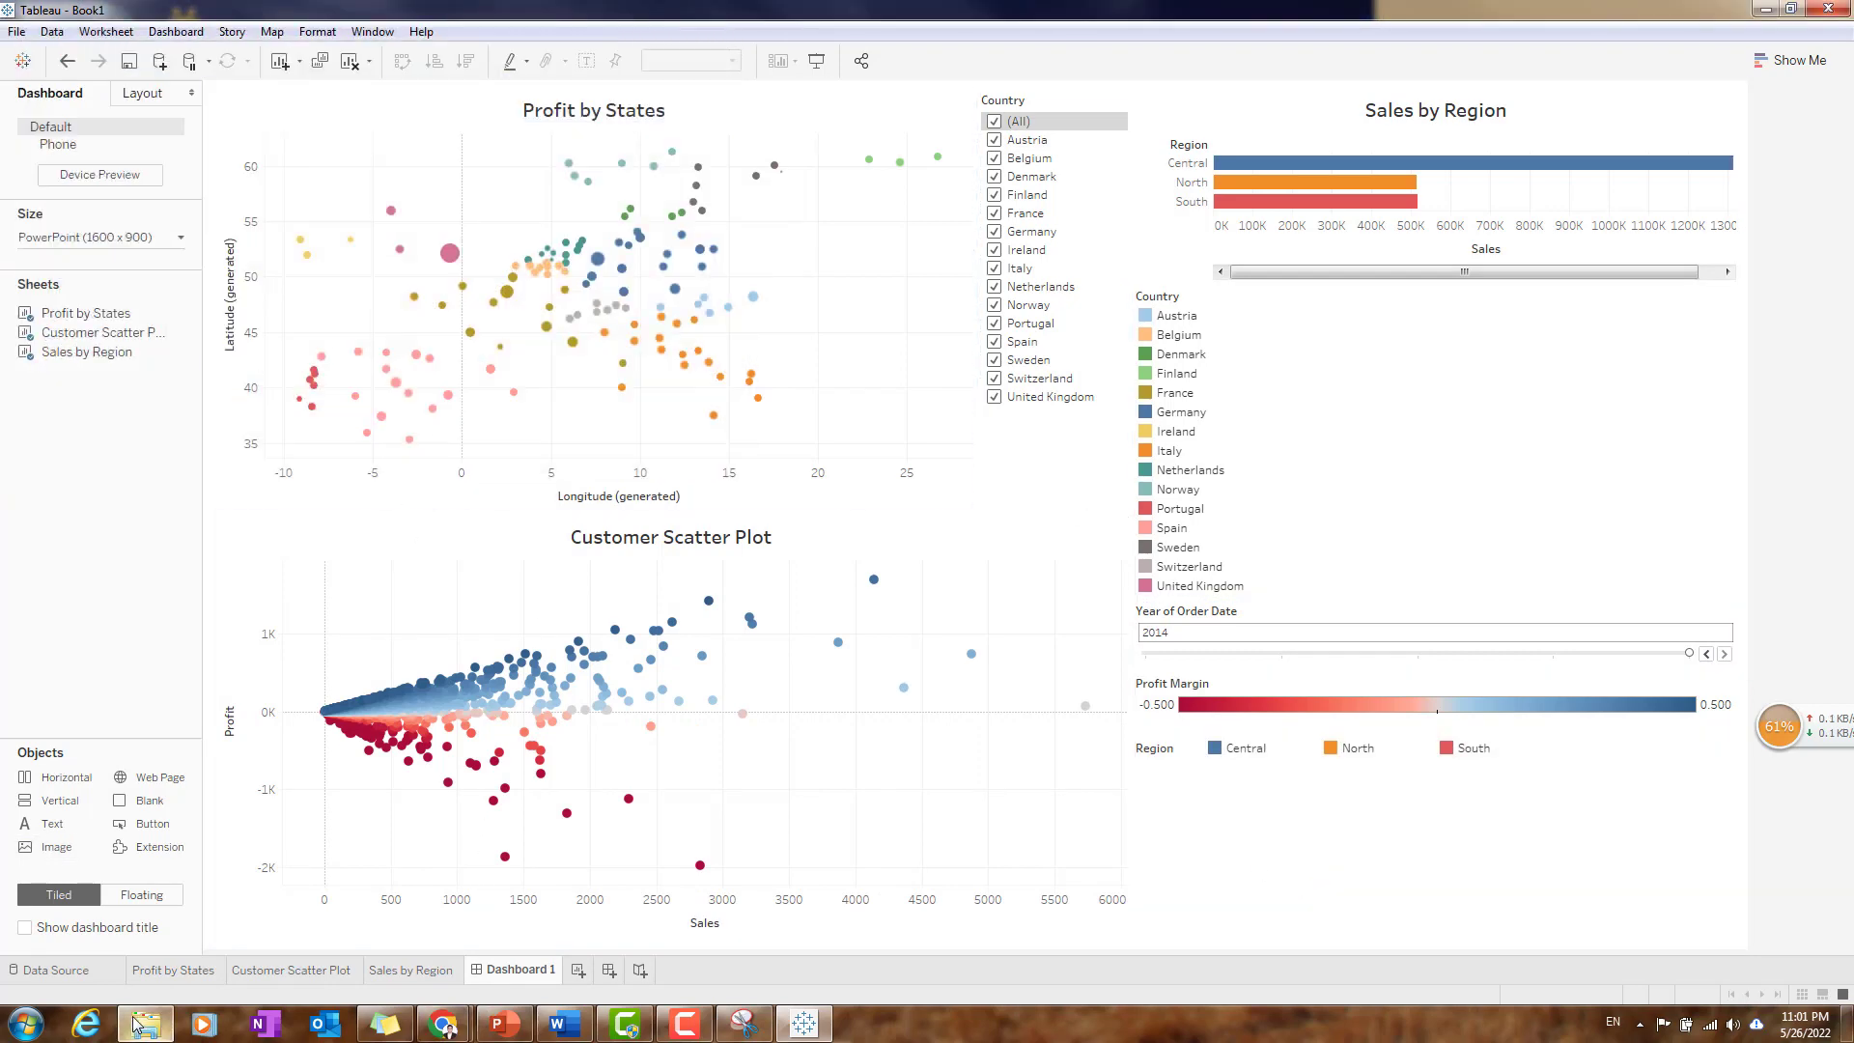
{"action": "mouse_move", "coordinate": [147, 1027]}
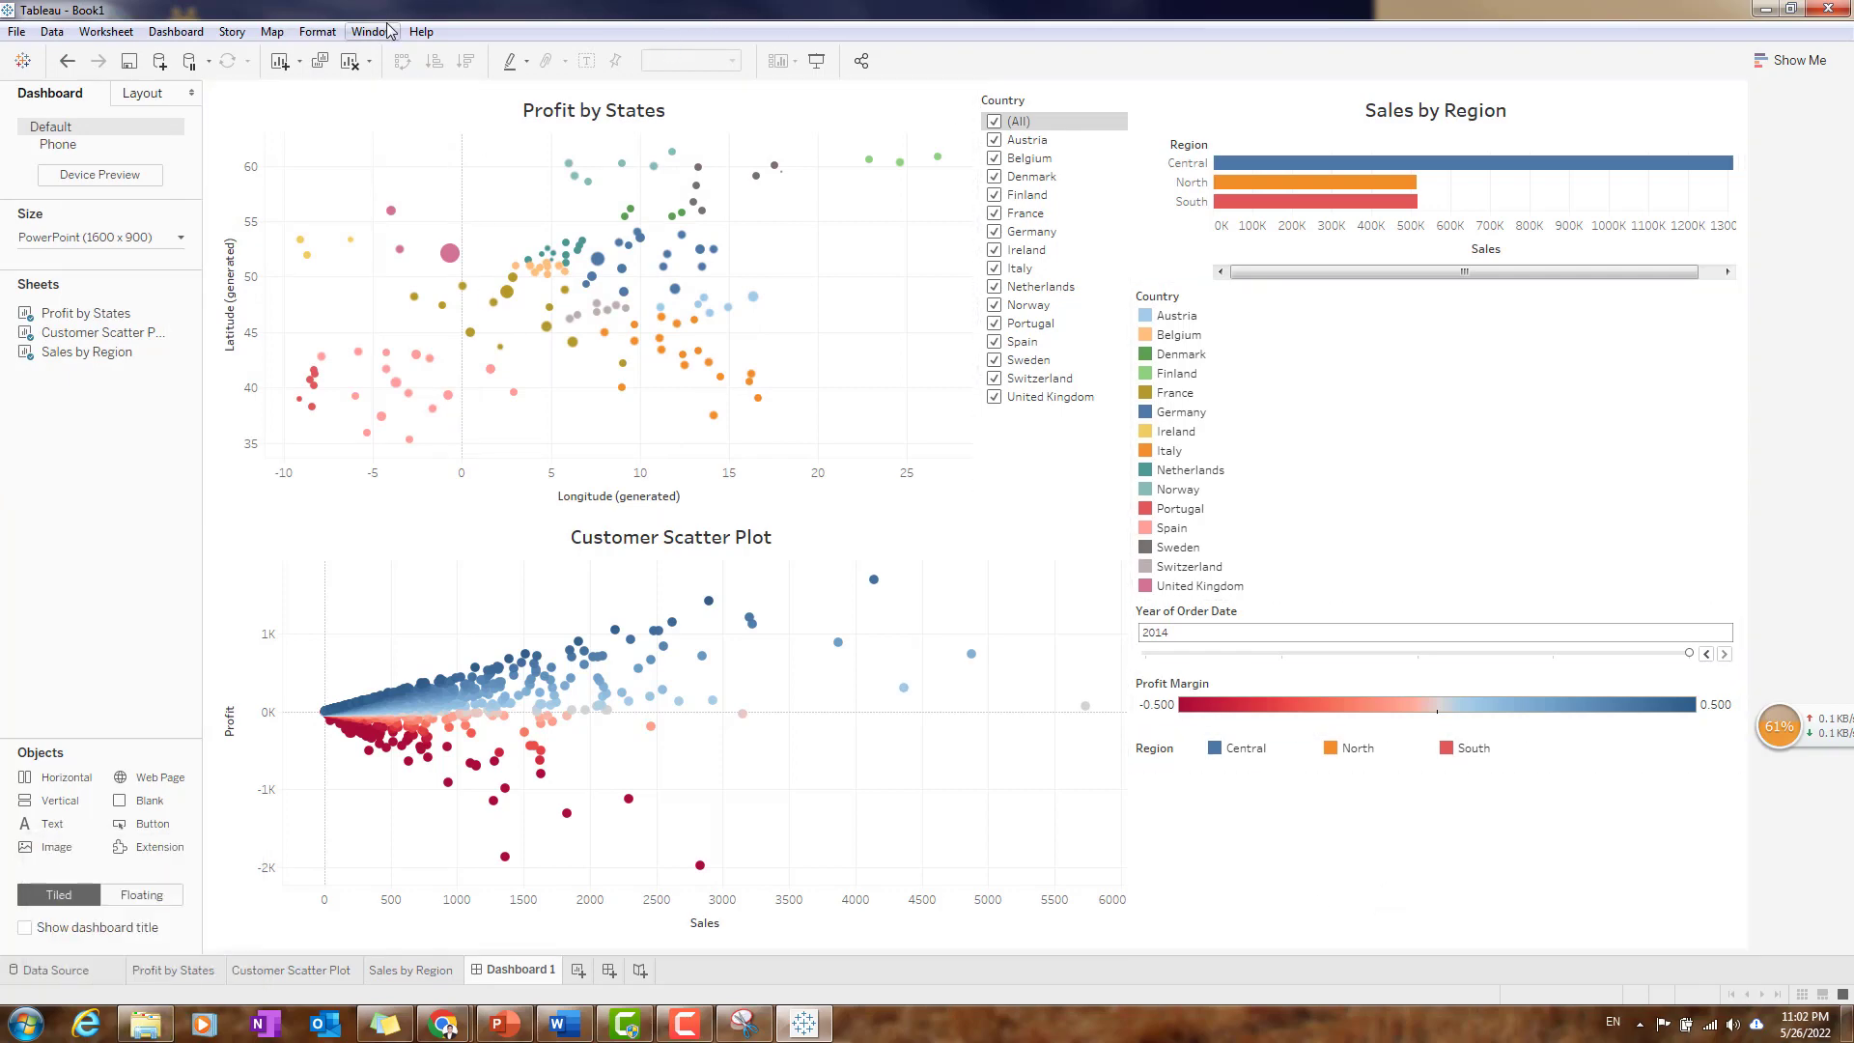
- Switch to Word and review the Practice 2 dashboard requirements in the HW3 Instruction document, including the superstore picture item
{"action": "left_click", "coordinate": [564, 1024]}
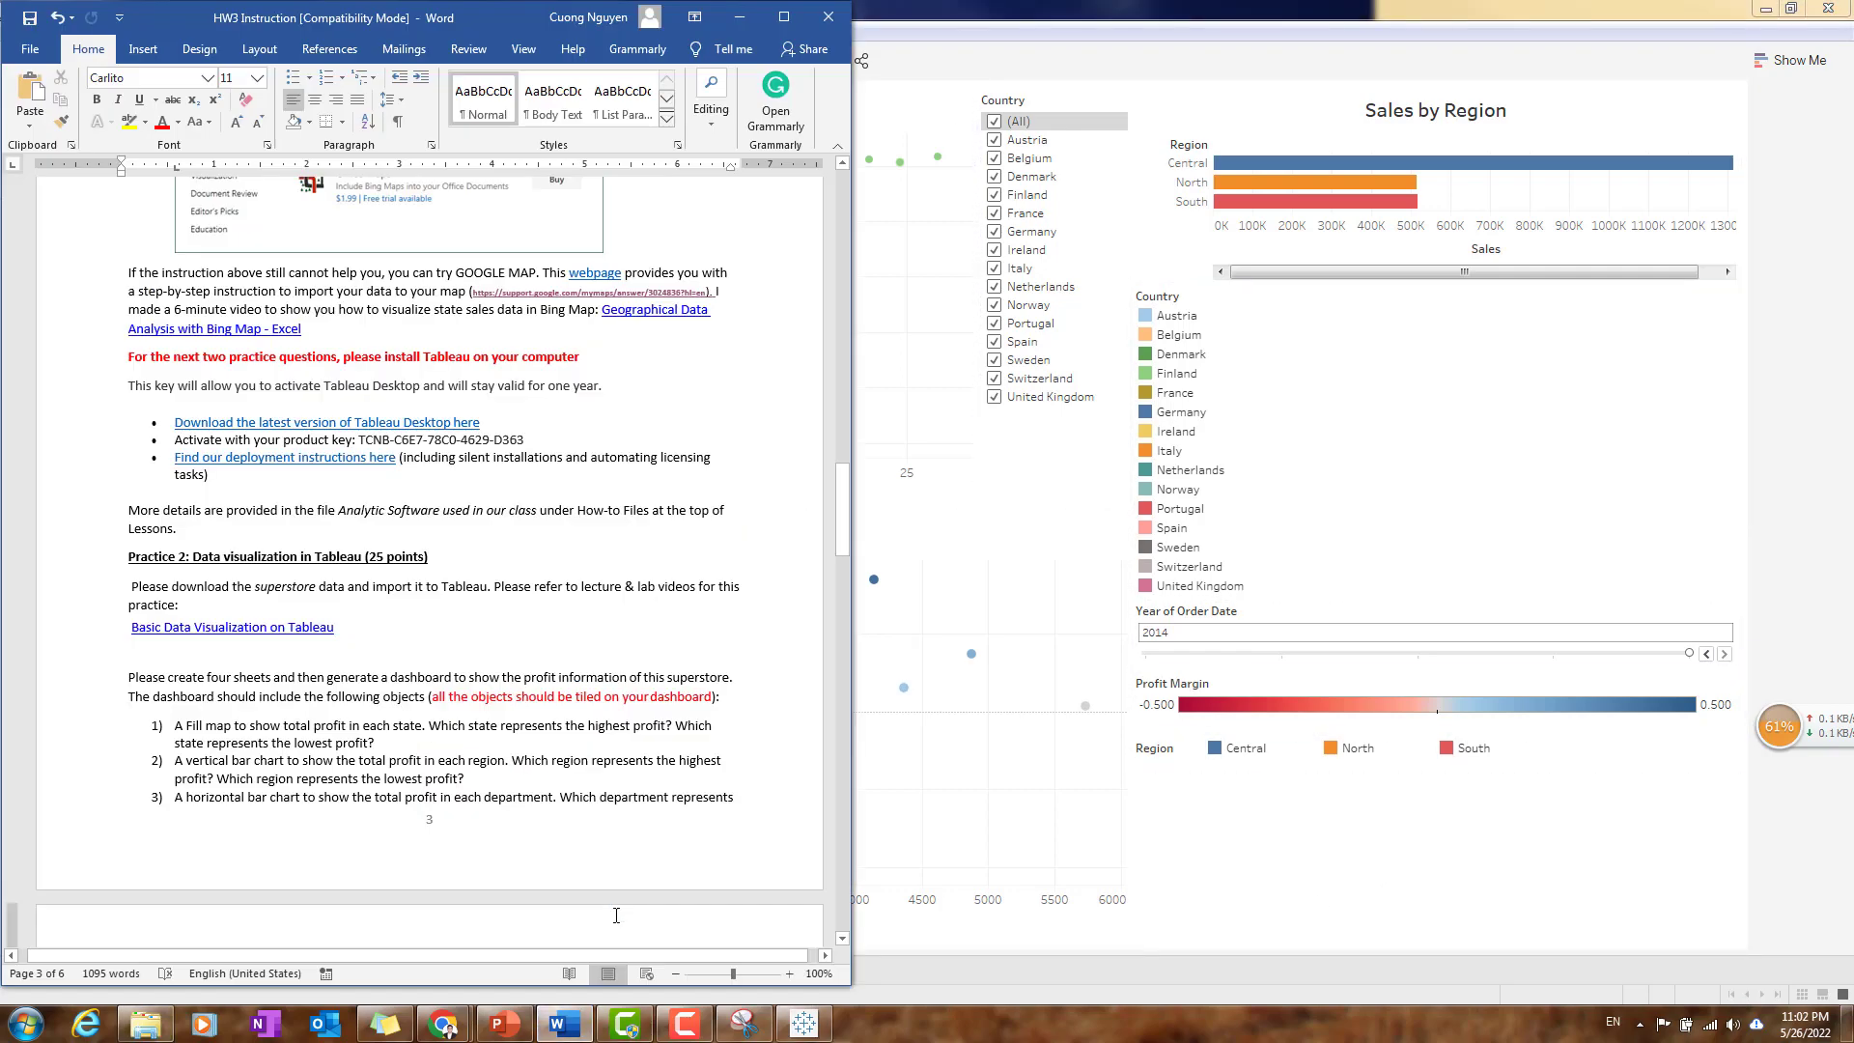
{"action": "scroll", "coordinate": [246, 558], "scroll_direction": "down", "scroll_amount": 8}
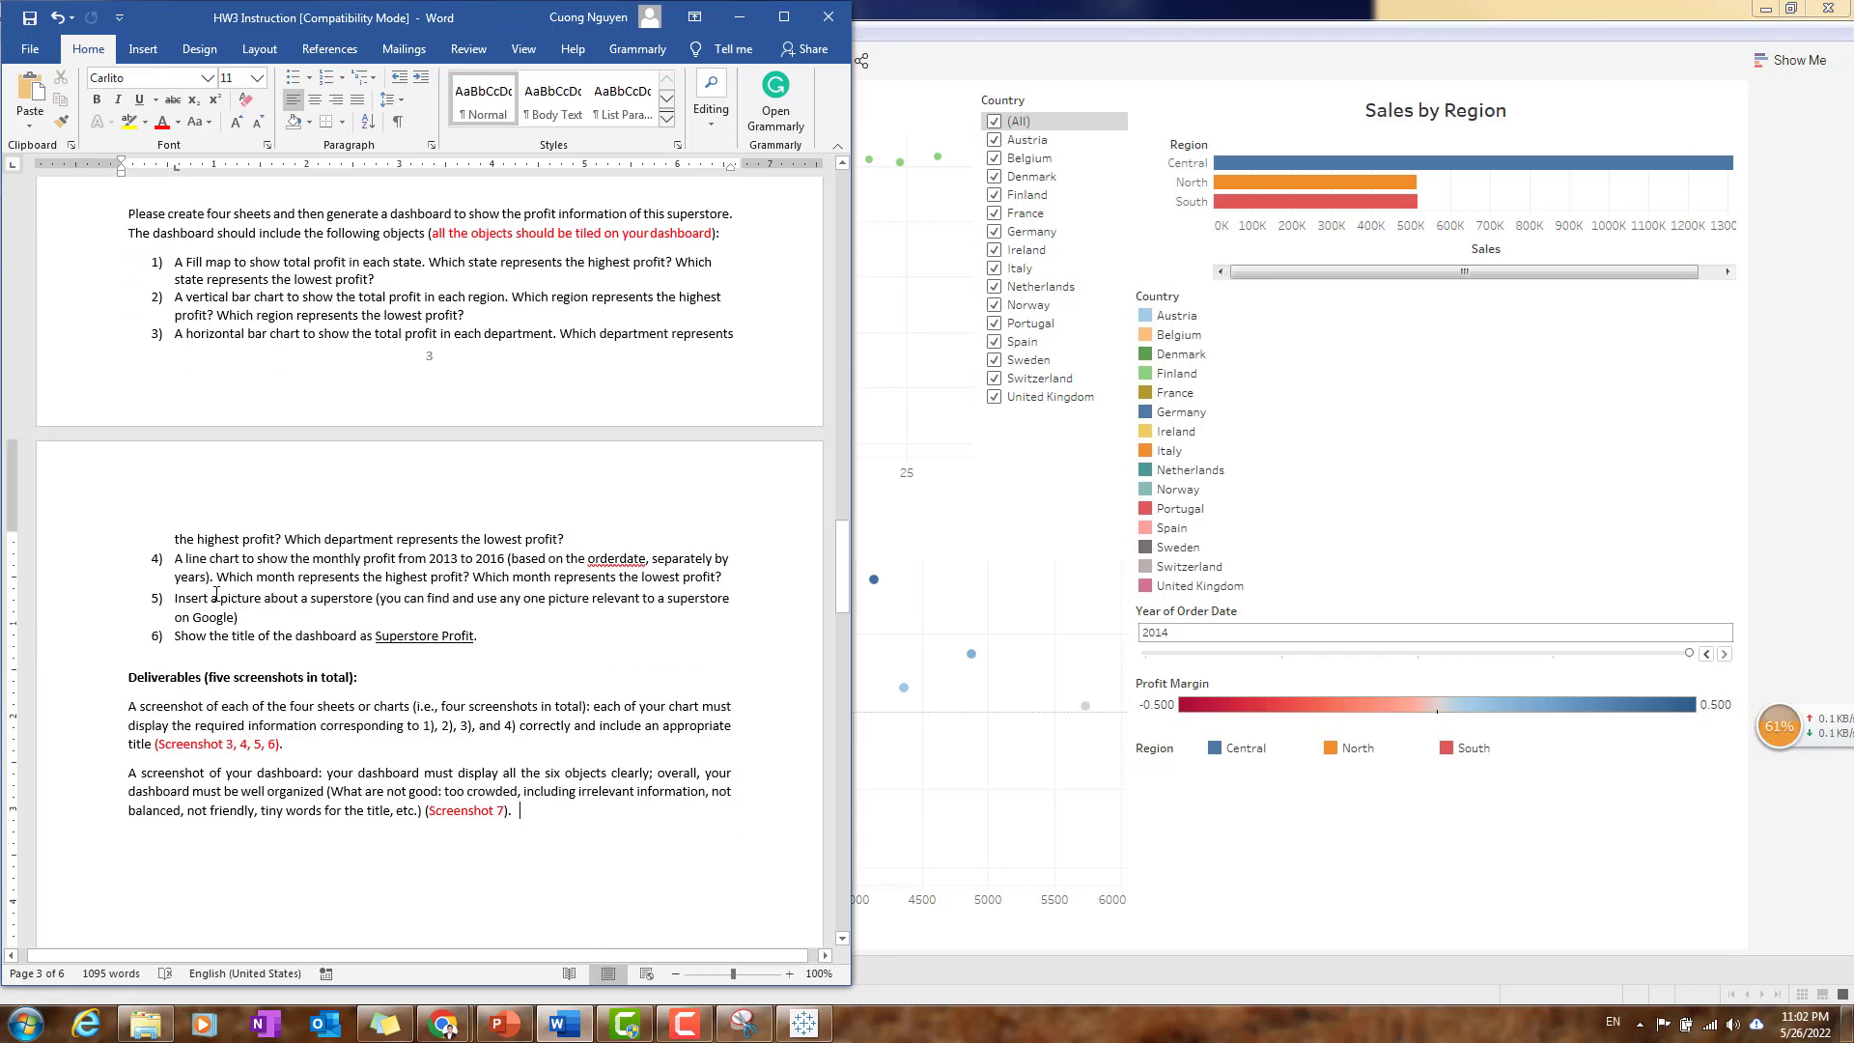
{"action": "left_click_drag", "start_coordinate": [176, 599], "coordinate": [275, 638]}
{"action": "left_click", "coordinate": [277, 645]}
{"action": "scroll", "coordinate": [386, 512], "scroll_direction": "up", "scroll_amount": 4}
{"action": "scroll", "coordinate": [372, 514], "scroll_direction": "up", "scroll_amount": 2}
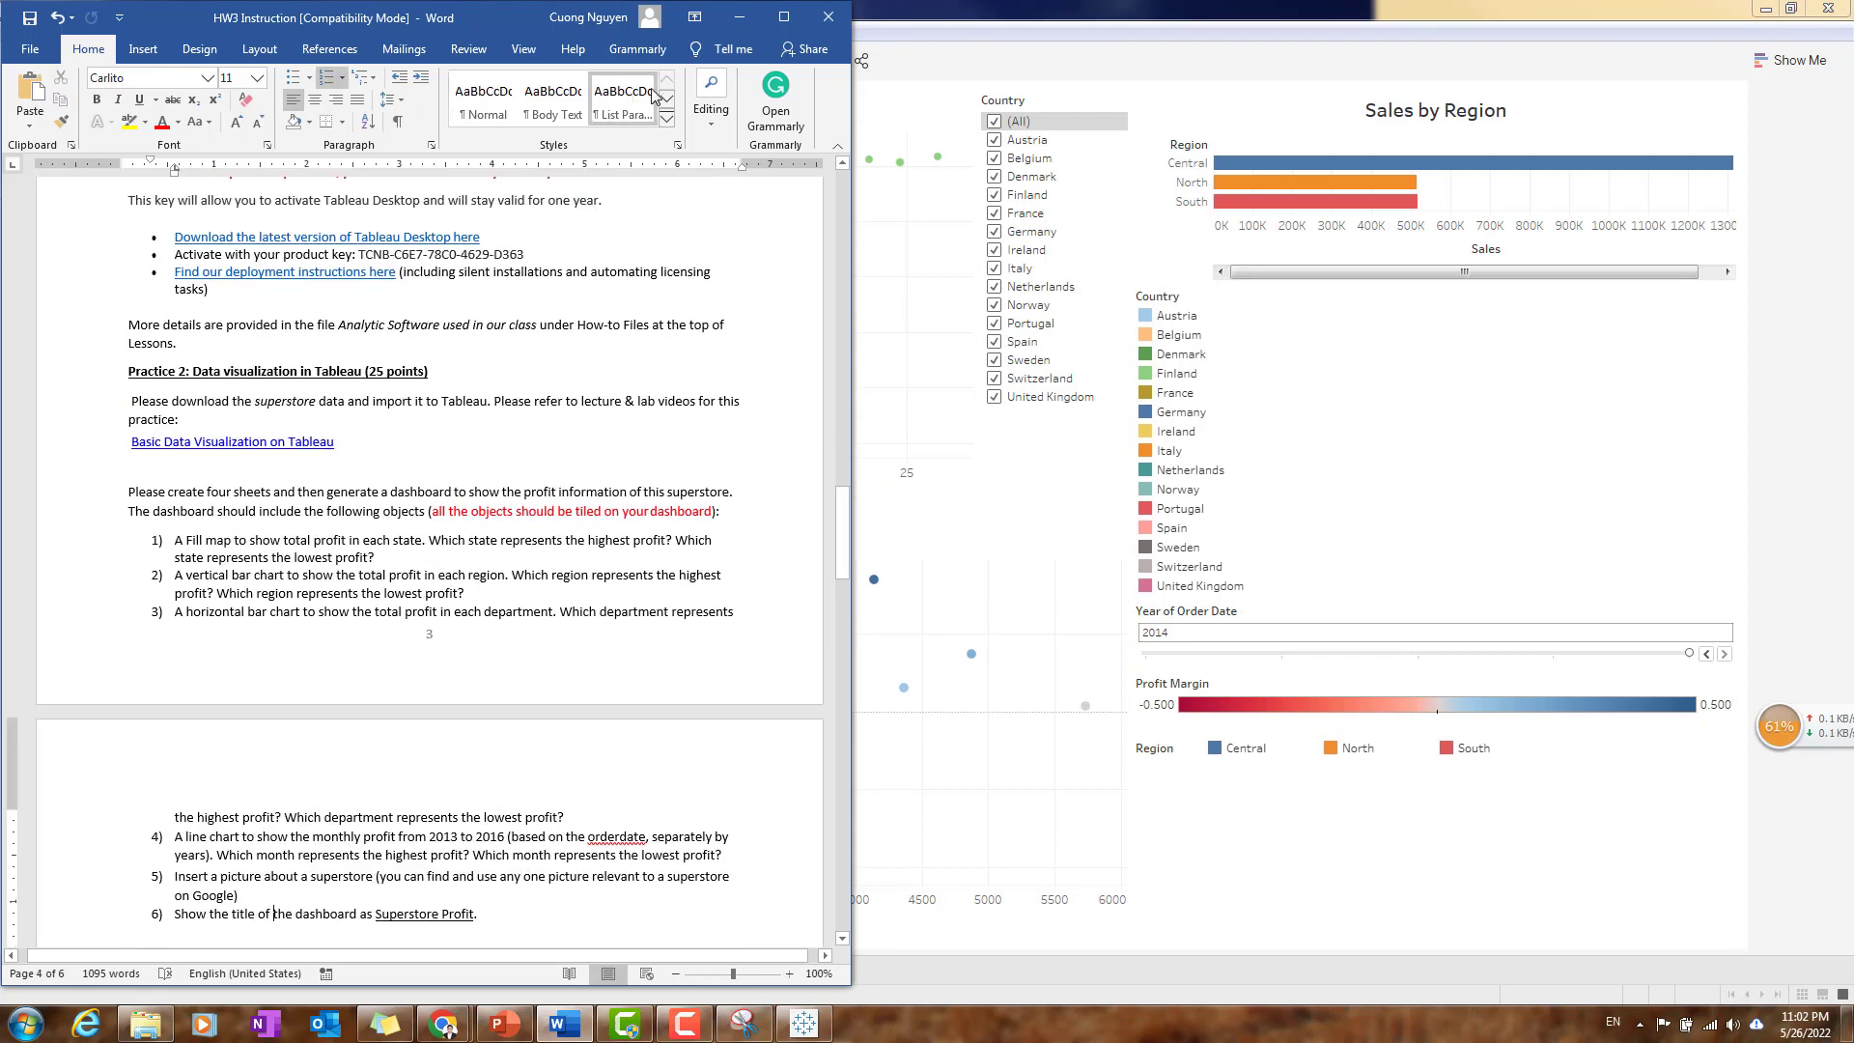
{"action": "left_click", "coordinate": [739, 17]}
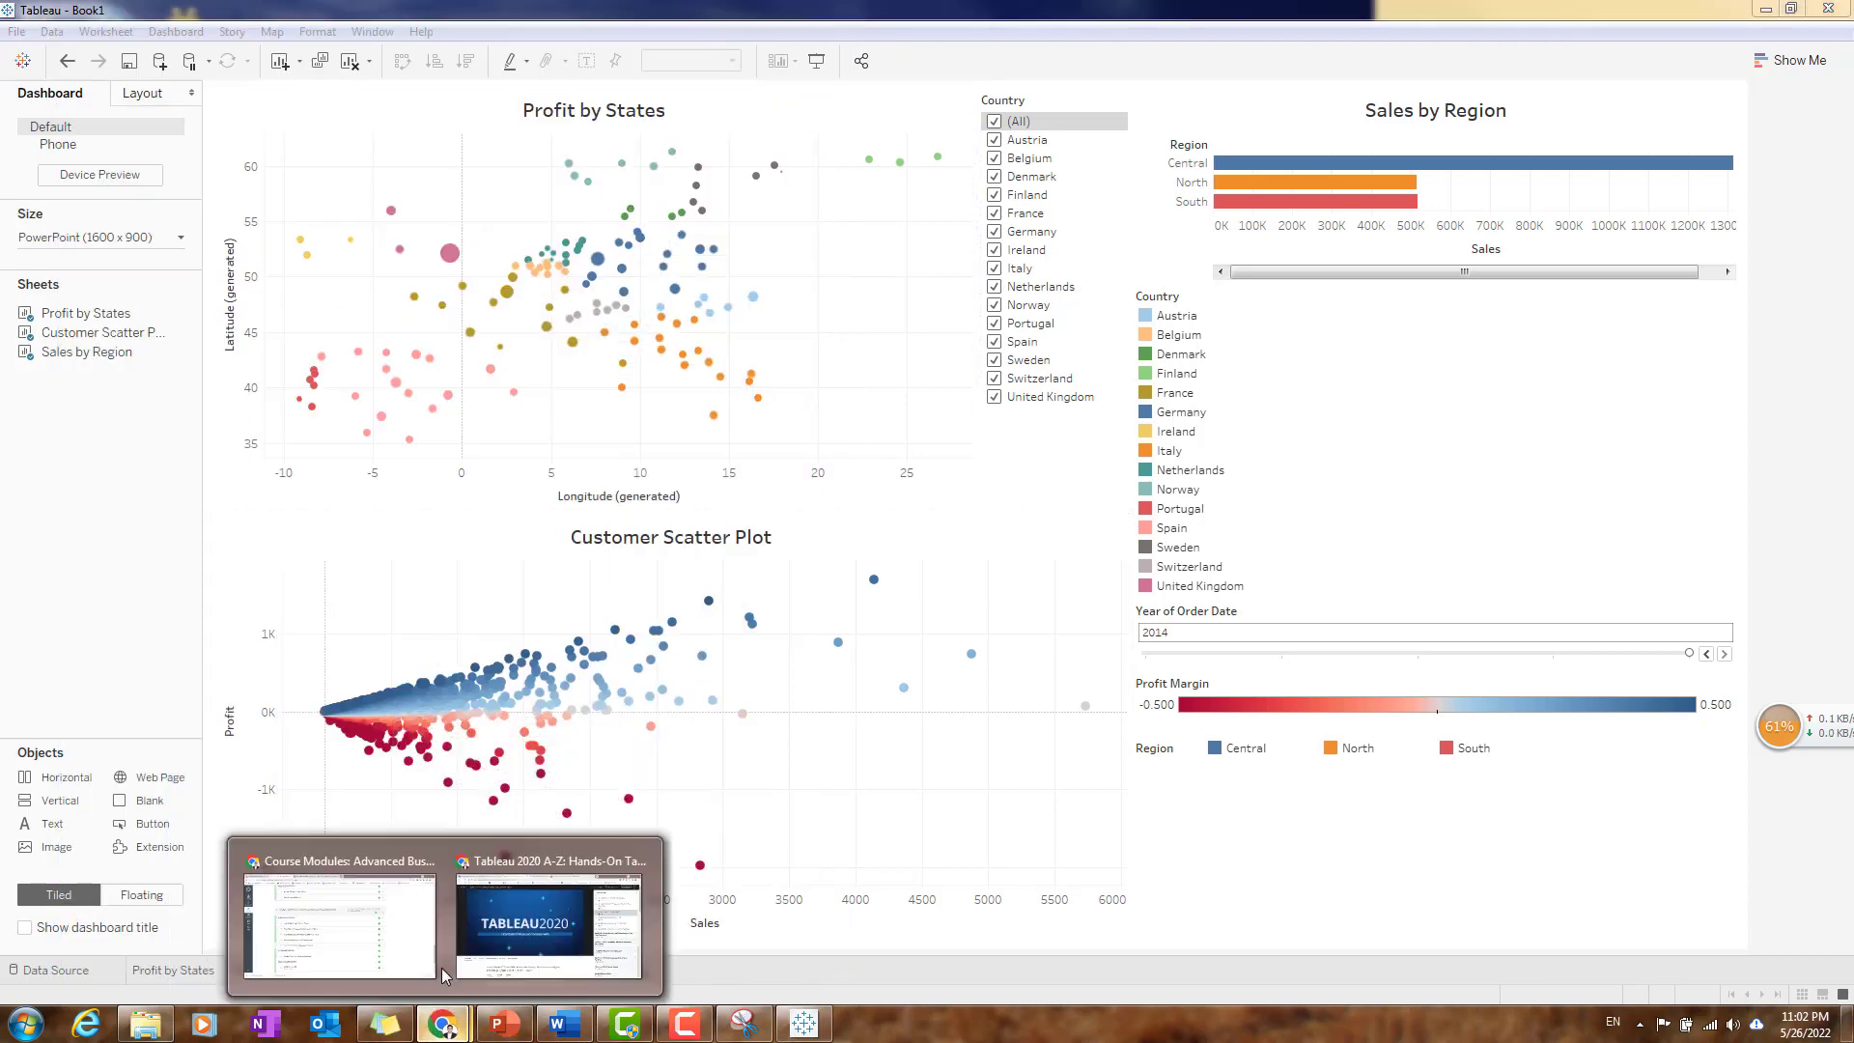
- Switch to Chrome and search Google Images for "sales in office furniture"
{"action": "left_click", "coordinate": [422, 917]}
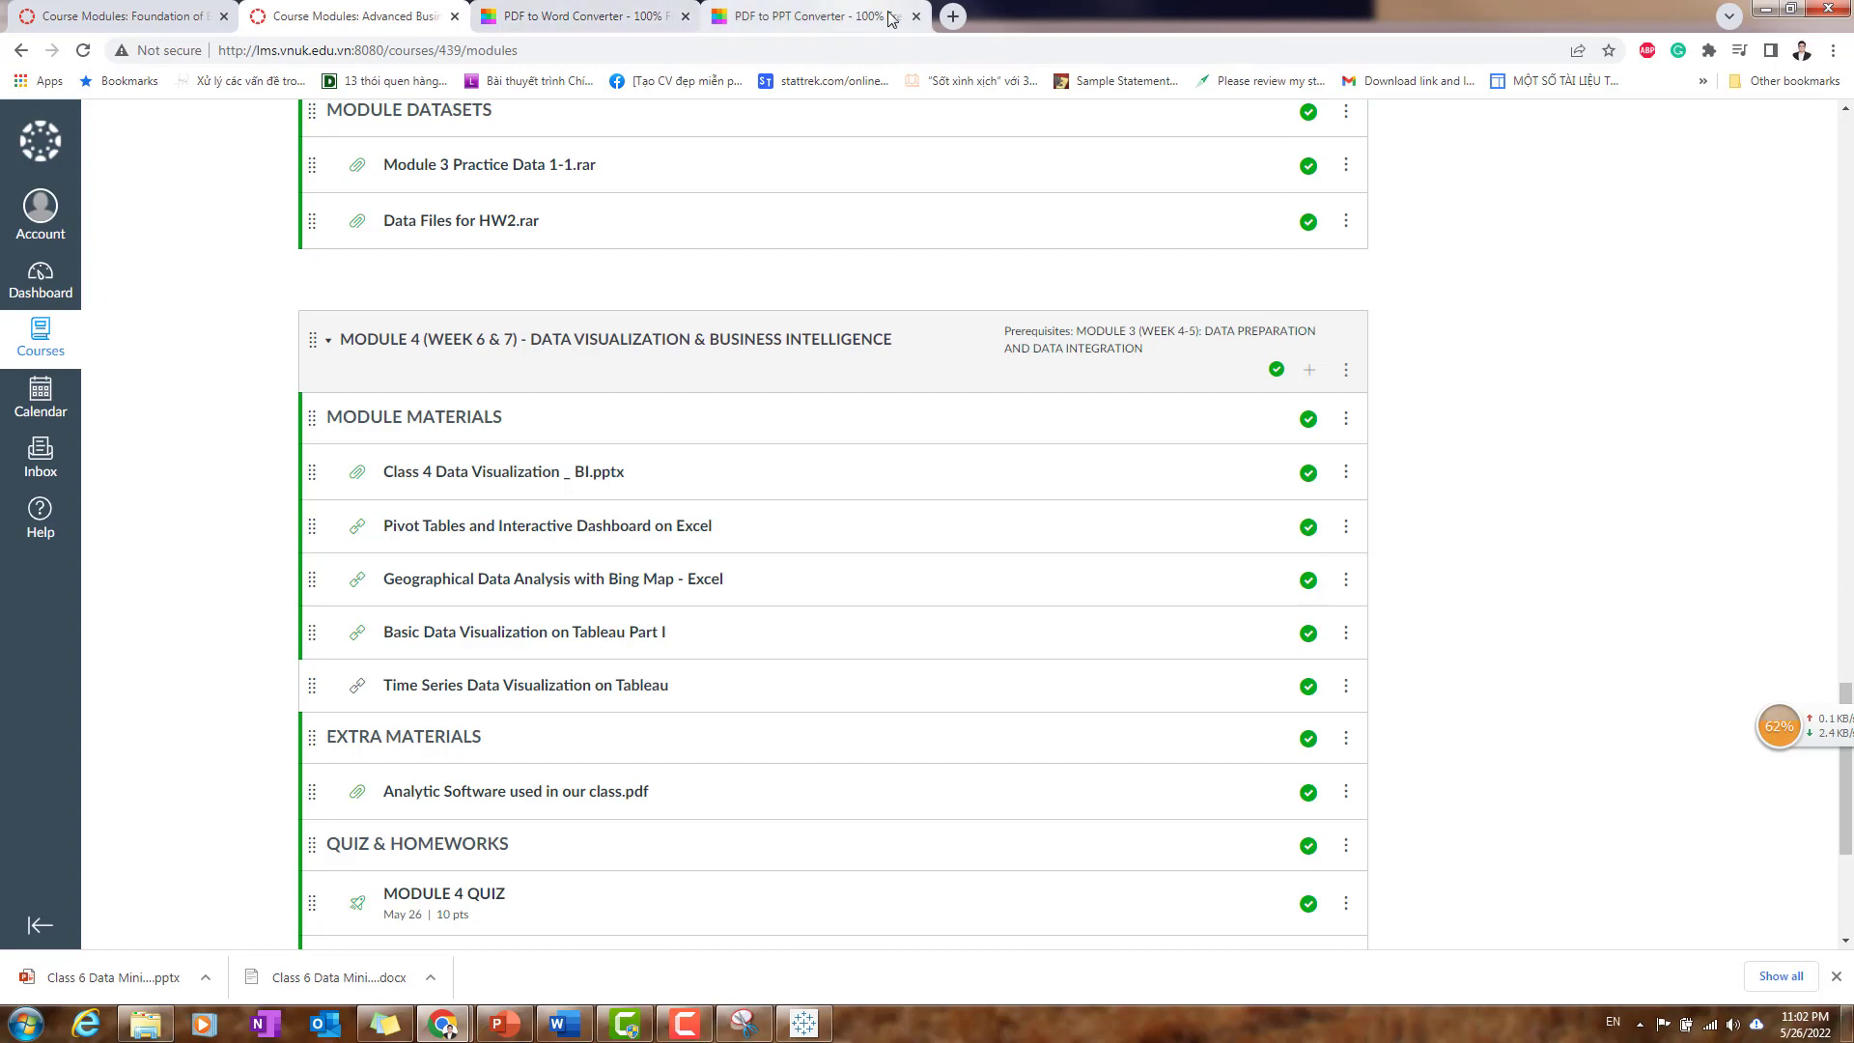
{"action": "left_click", "coordinate": [872, 15]}
{"action": "left_click", "coordinate": [916, 44]}
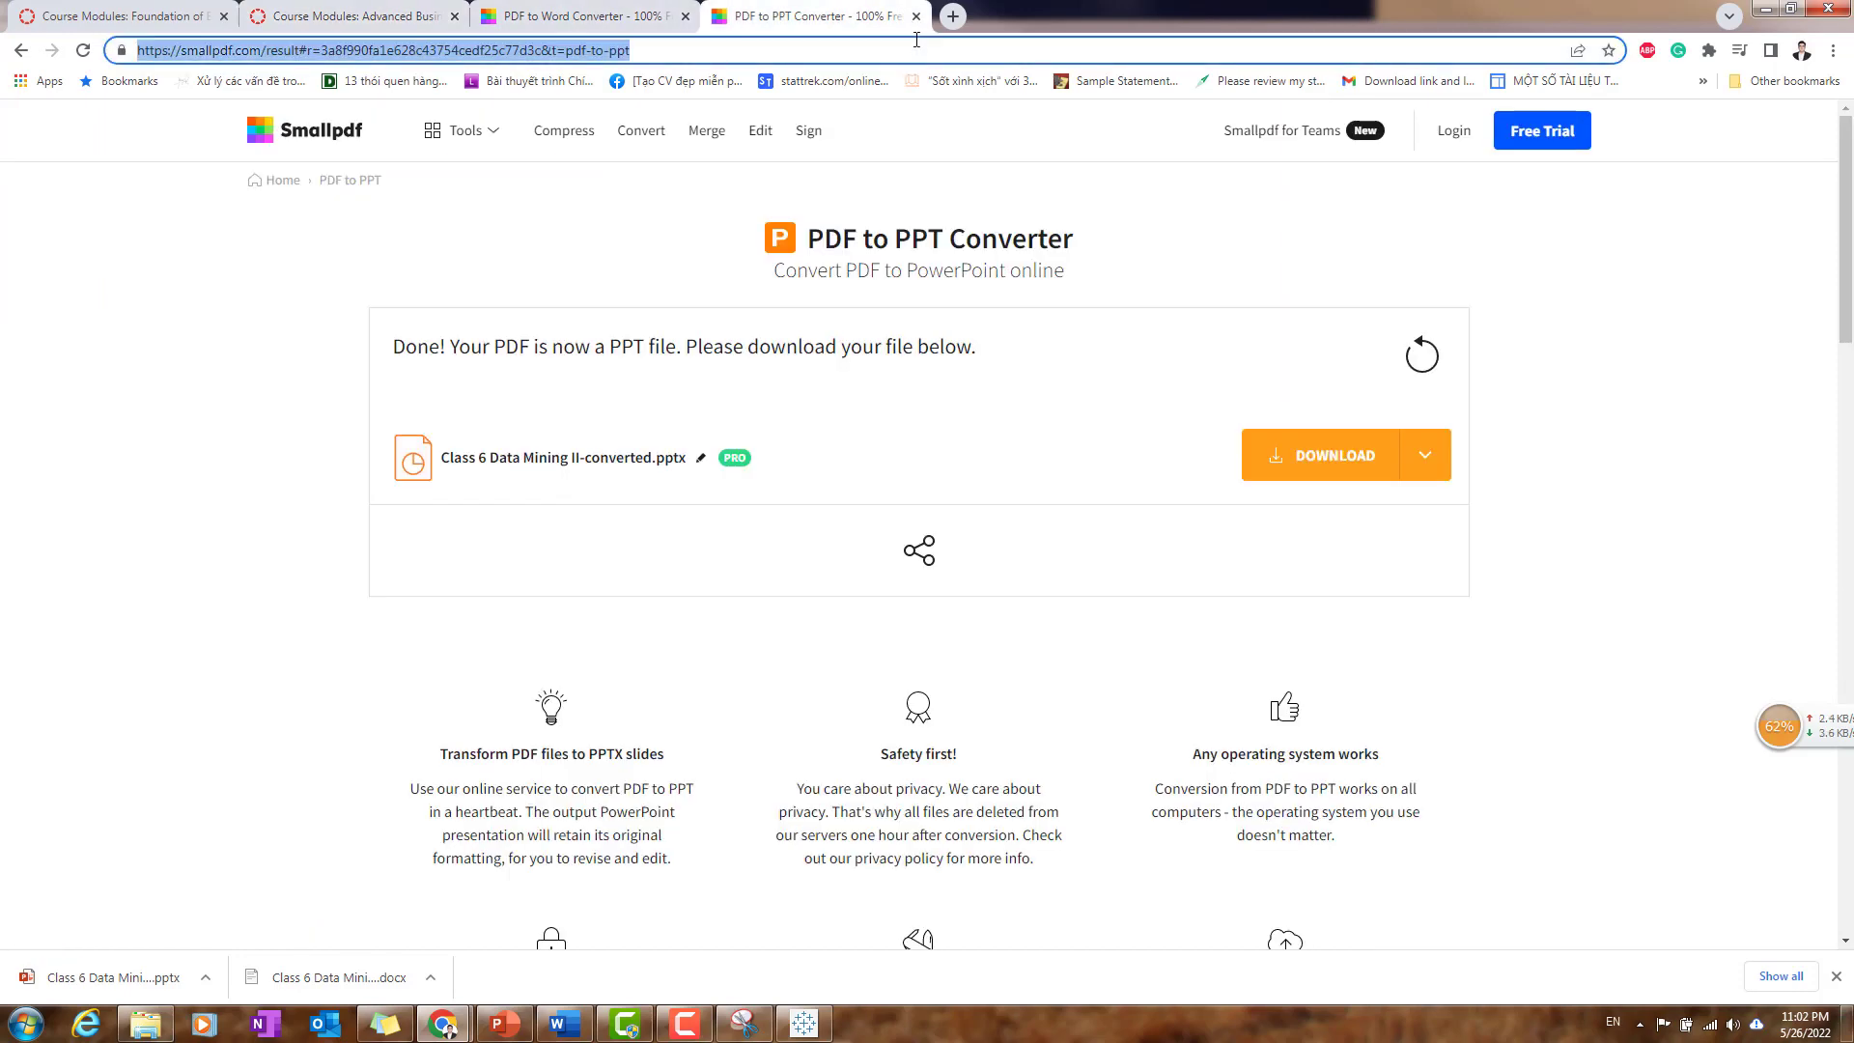
{"action": "type", "text": "sales in office"}
{"action": "key", "text": "Down"}
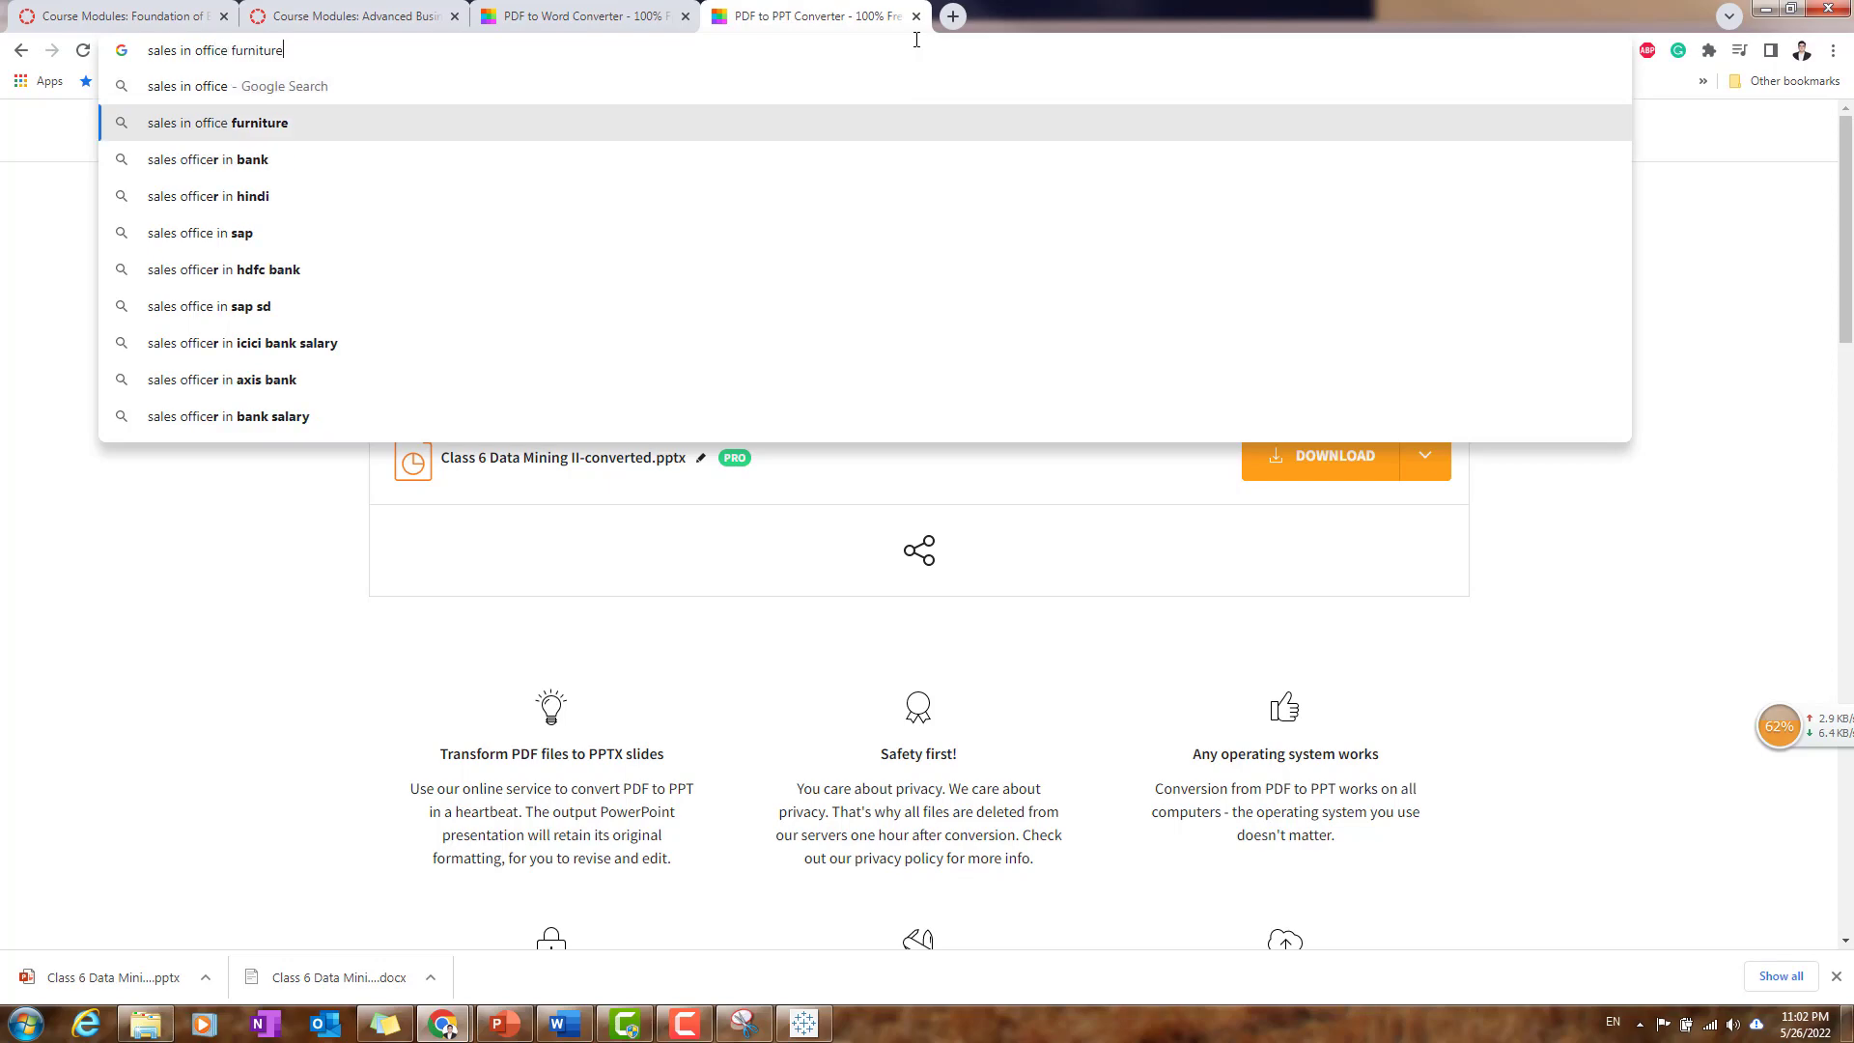
{"action": "key", "text": "Return"}
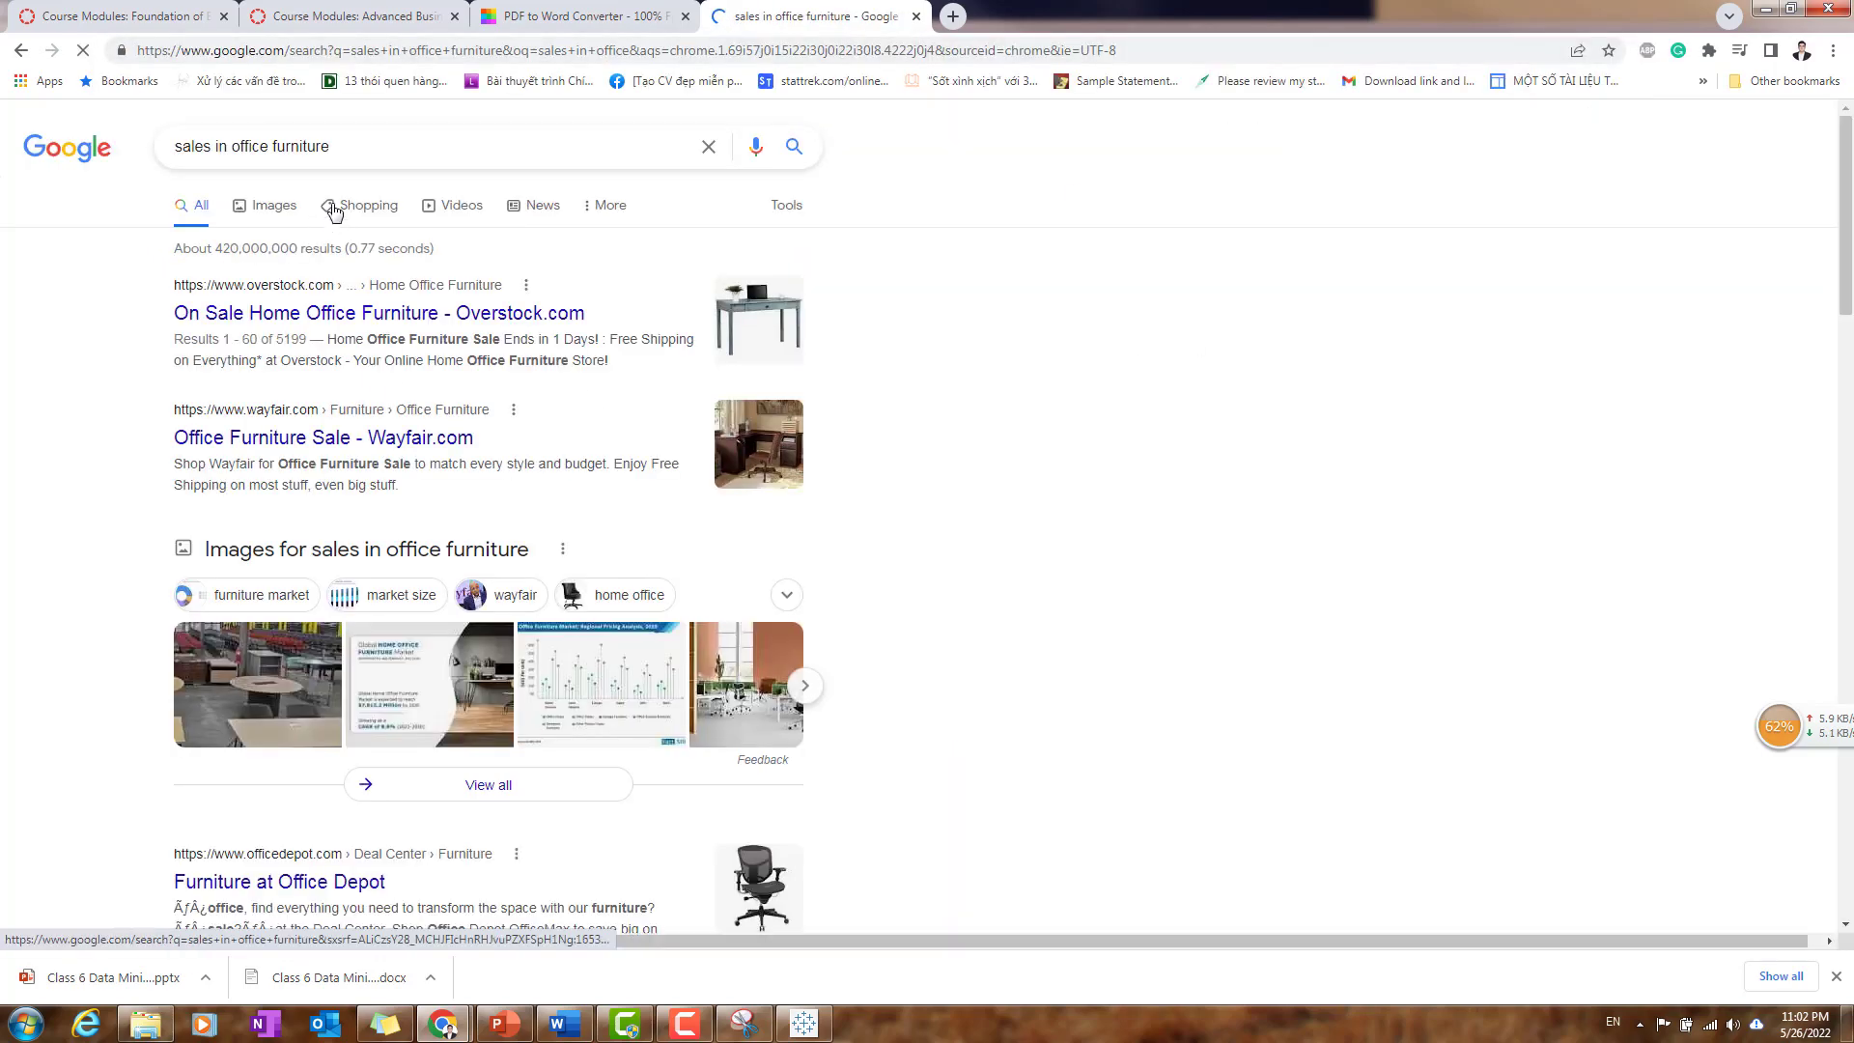
{"action": "left_click", "coordinate": [275, 205]}
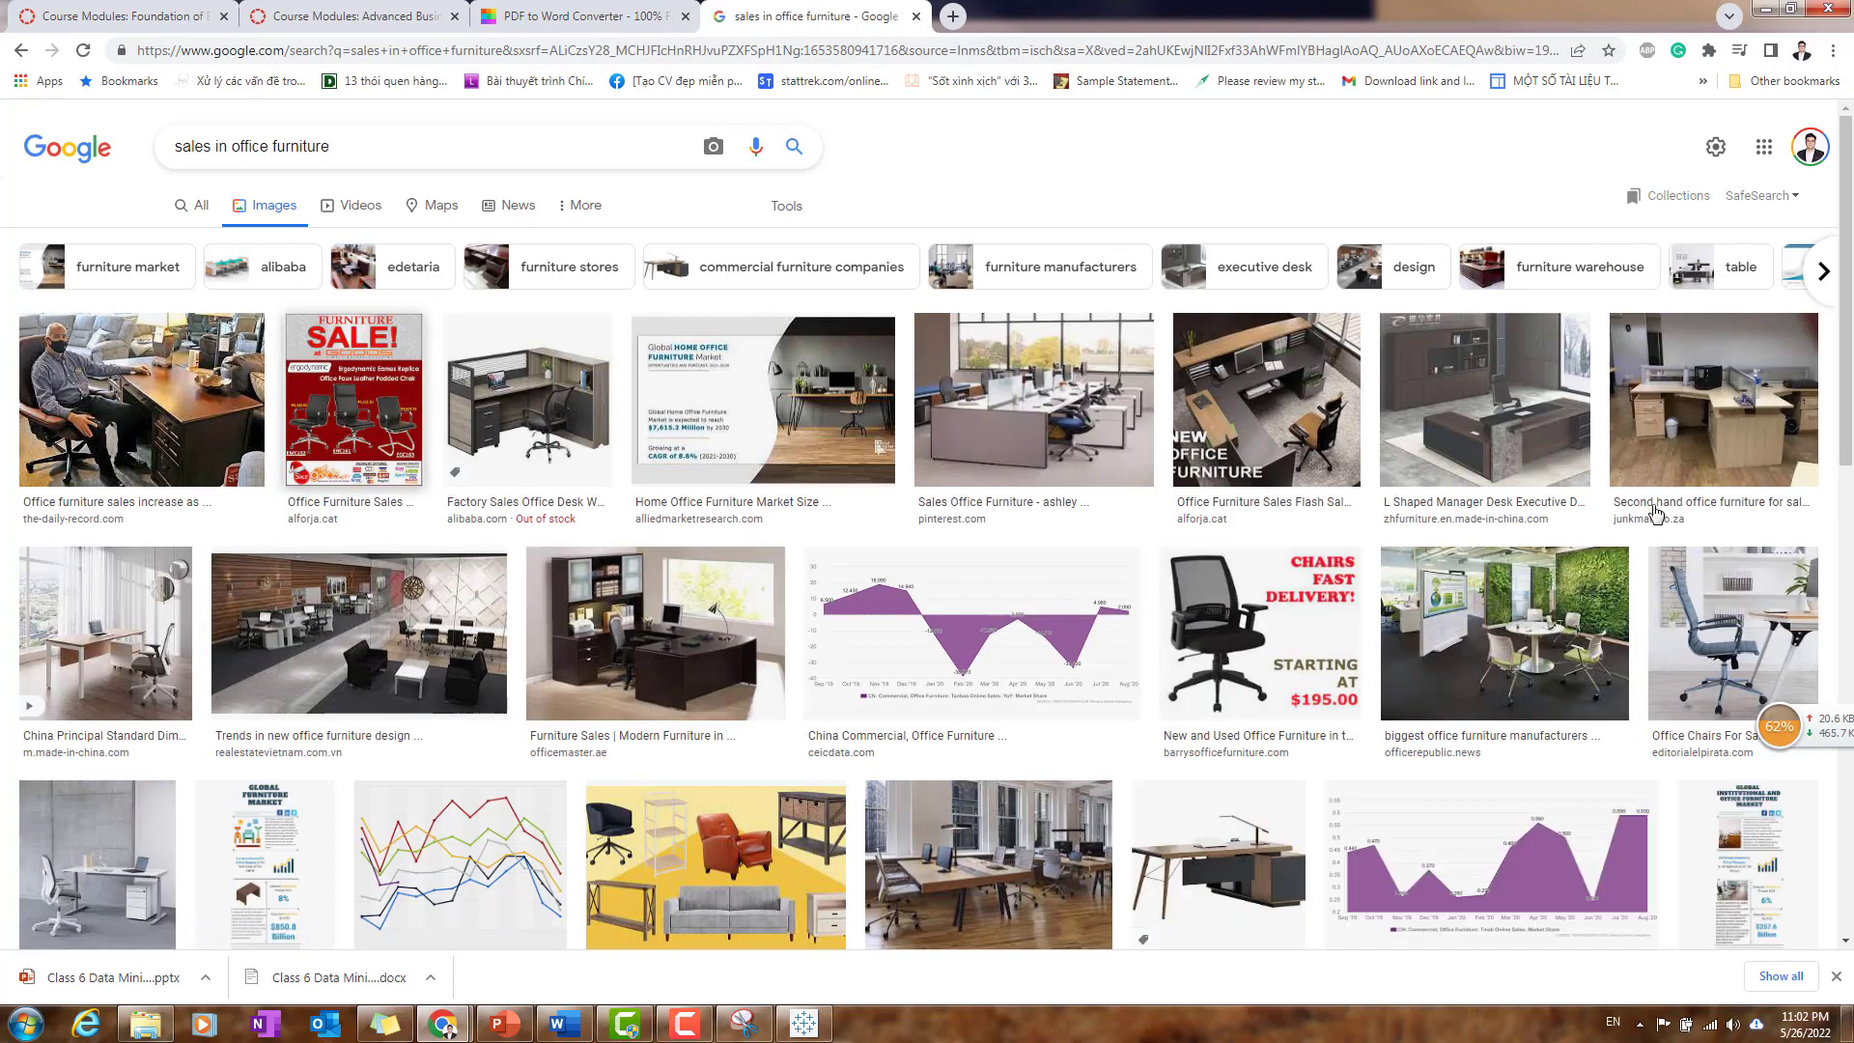
- Open the preview of the red "Furniture Sale!" office chair poster from the image results
{"action": "left_click", "coordinate": [361, 416]}
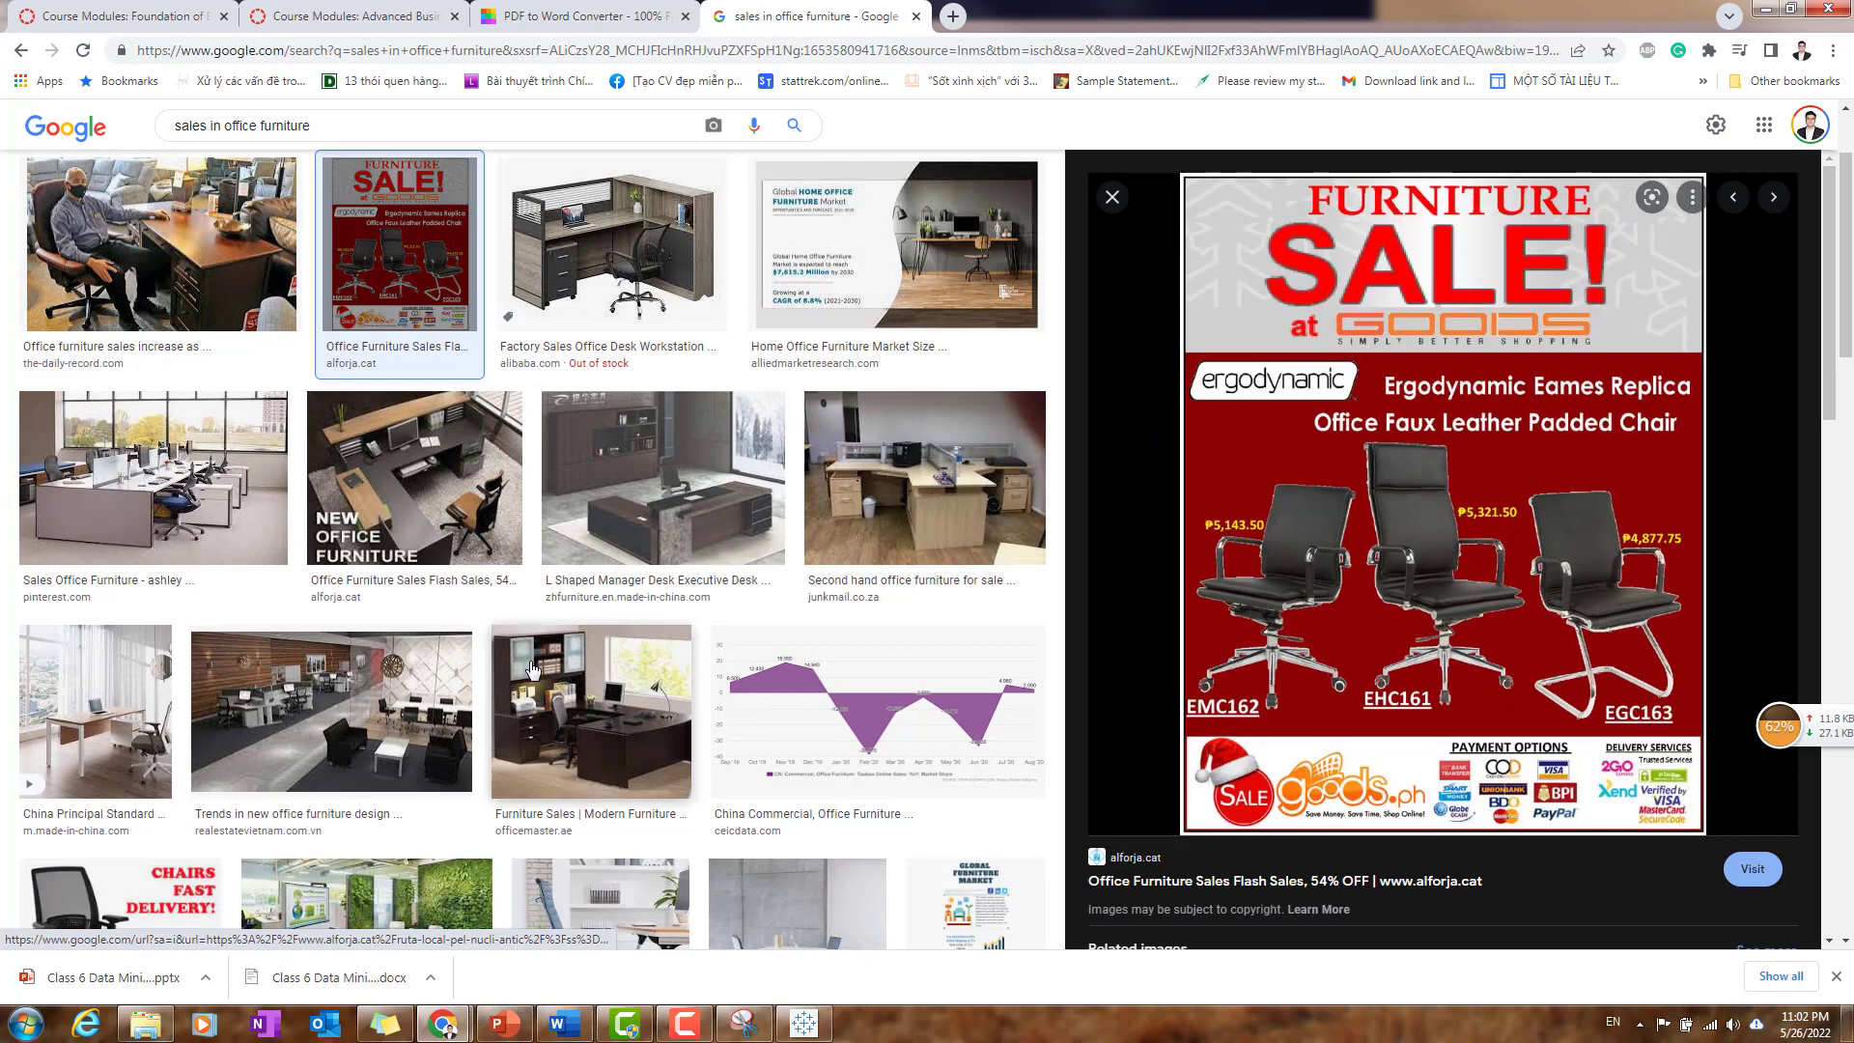
{"action": "scroll", "coordinate": [591, 676], "scroll_direction": "down", "scroll_amount": 2}
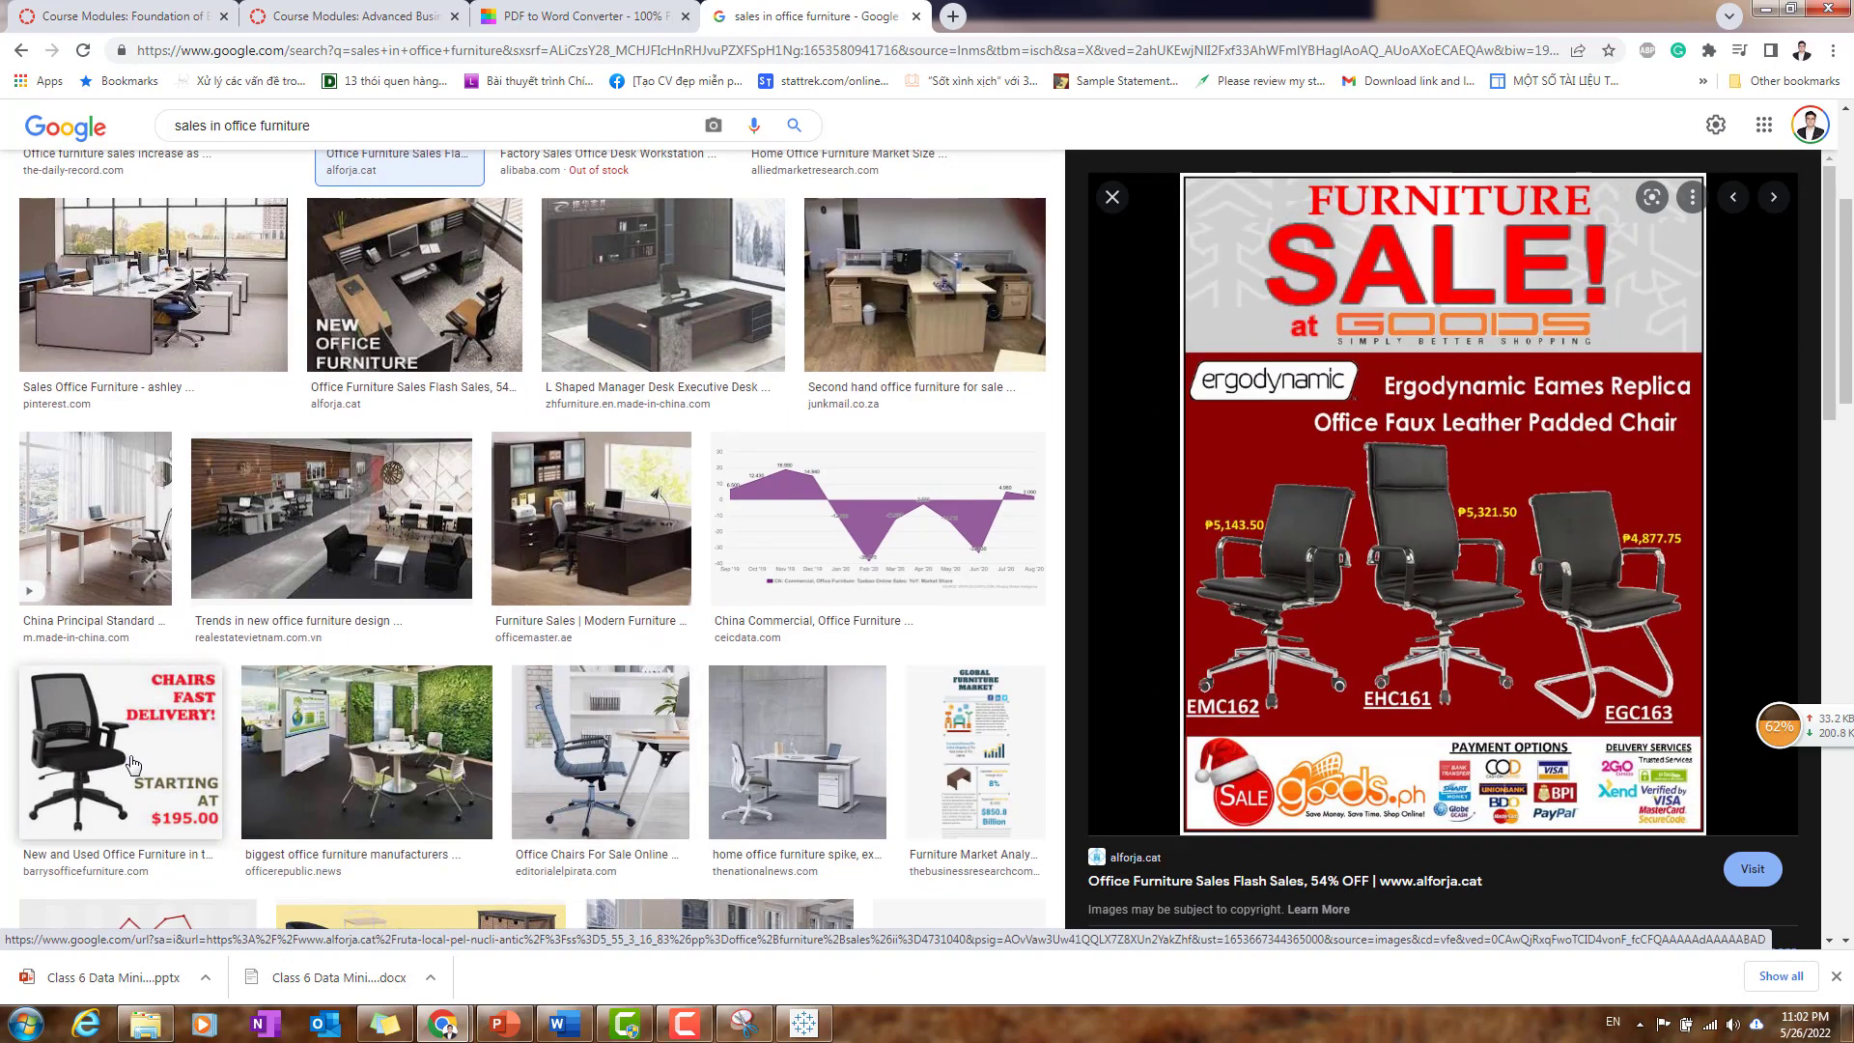
{"action": "scroll", "coordinate": [884, 601], "scroll_direction": "down", "scroll_amount": 4}
- Save the furniture sale poster as a JPEG image in the HW3 folder under Advanced Business Analytics, Module 4
{"action": "right_click", "coordinate": [1436, 495]}
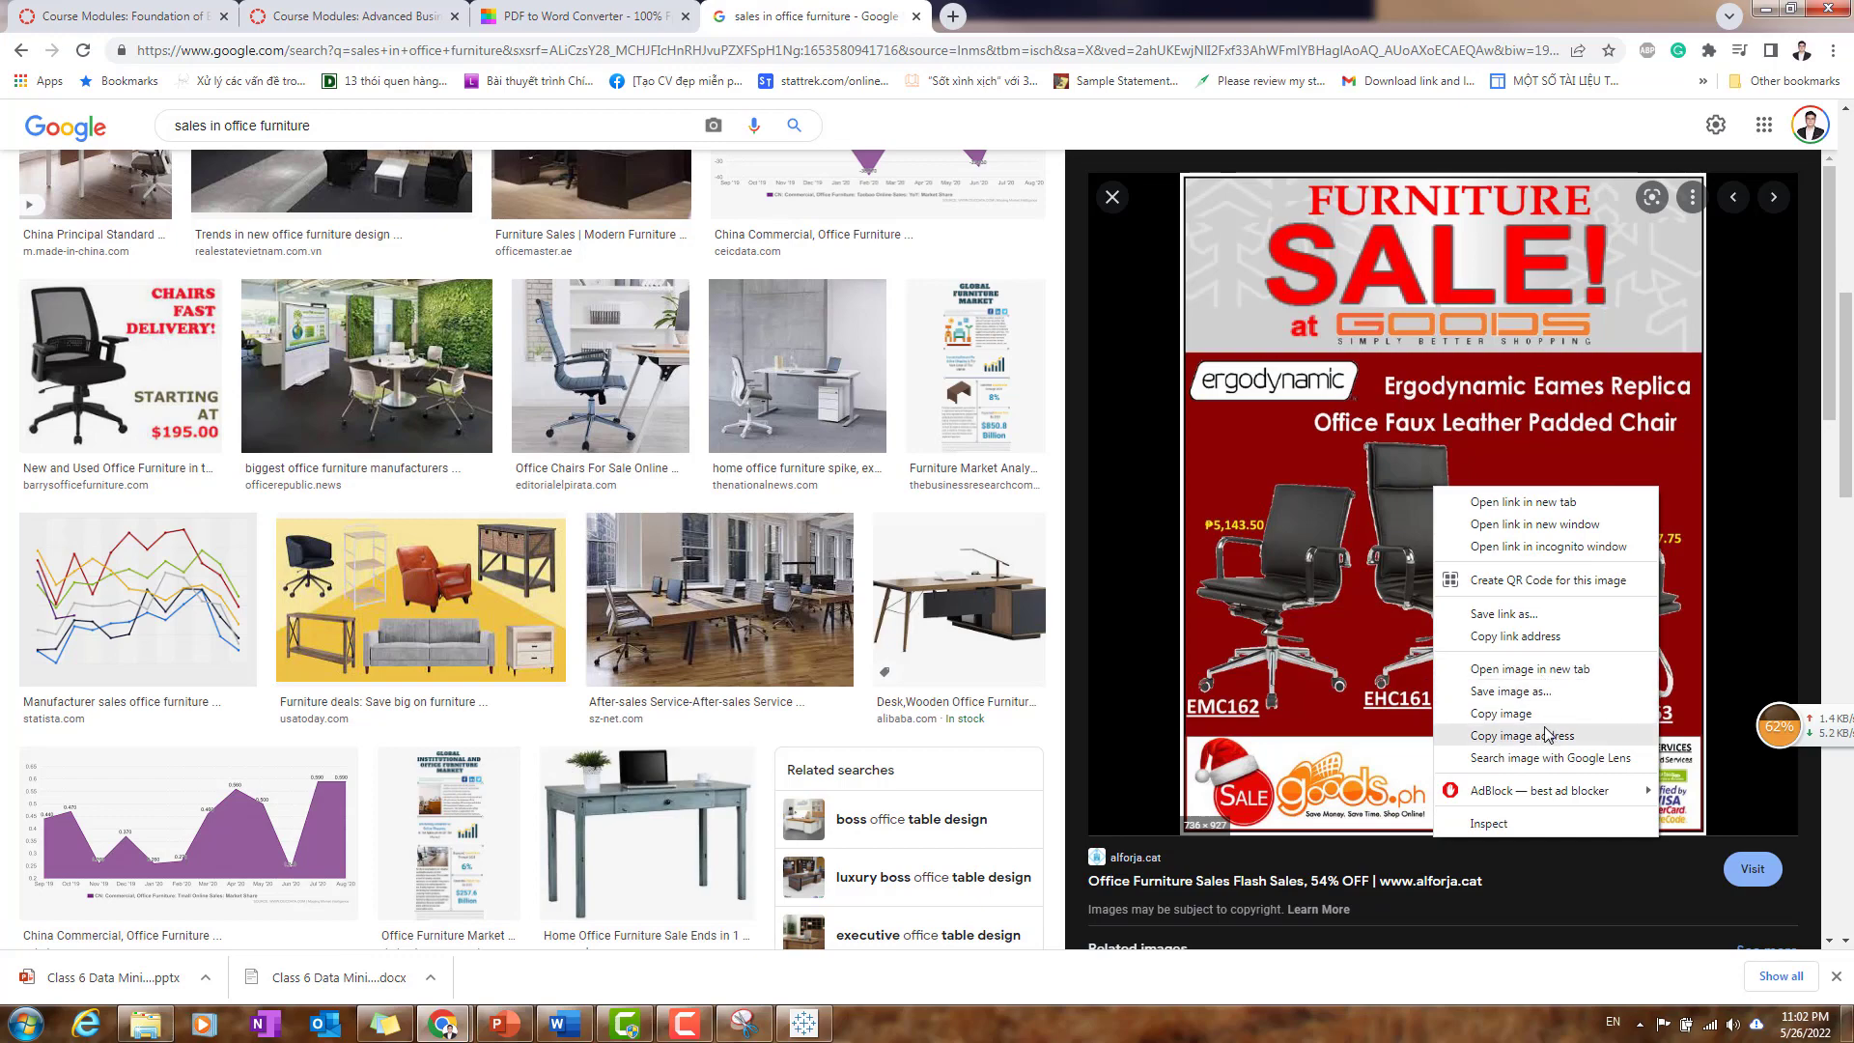
{"action": "left_click", "coordinate": [1545, 694]}
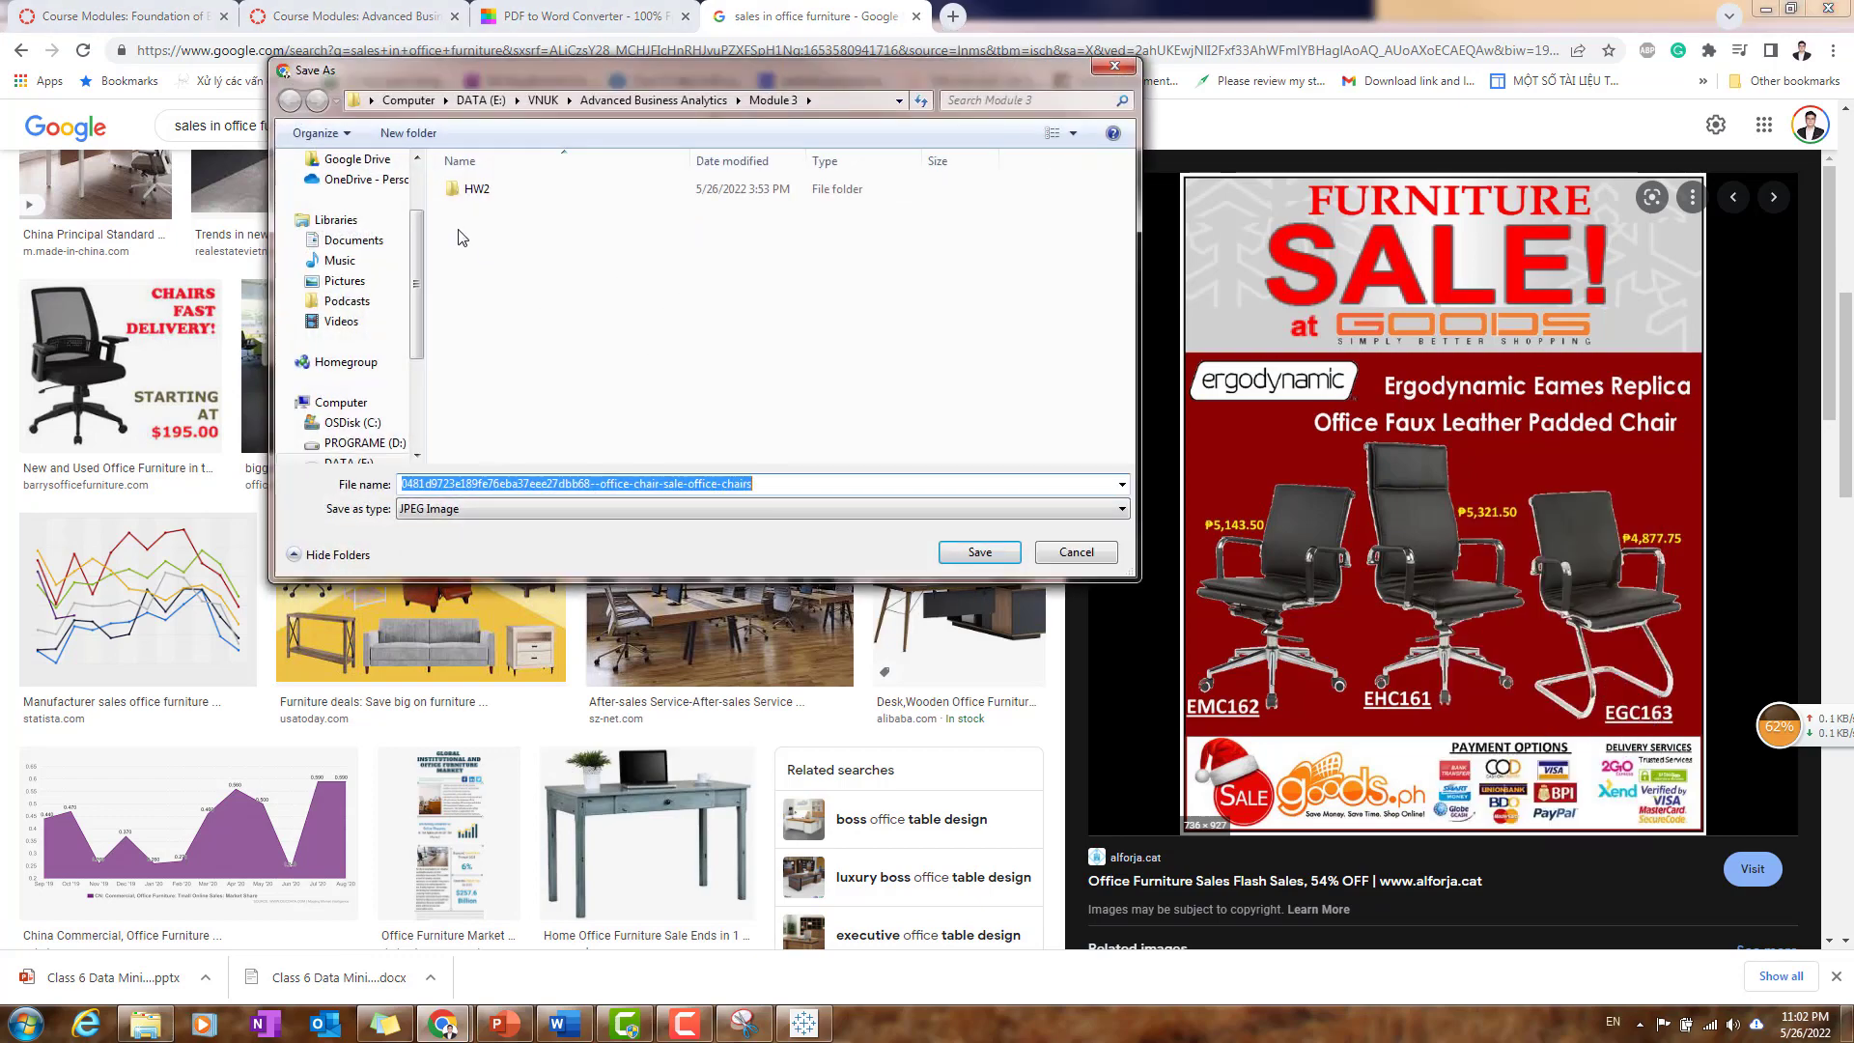
{"action": "left_click", "coordinate": [345, 281]}
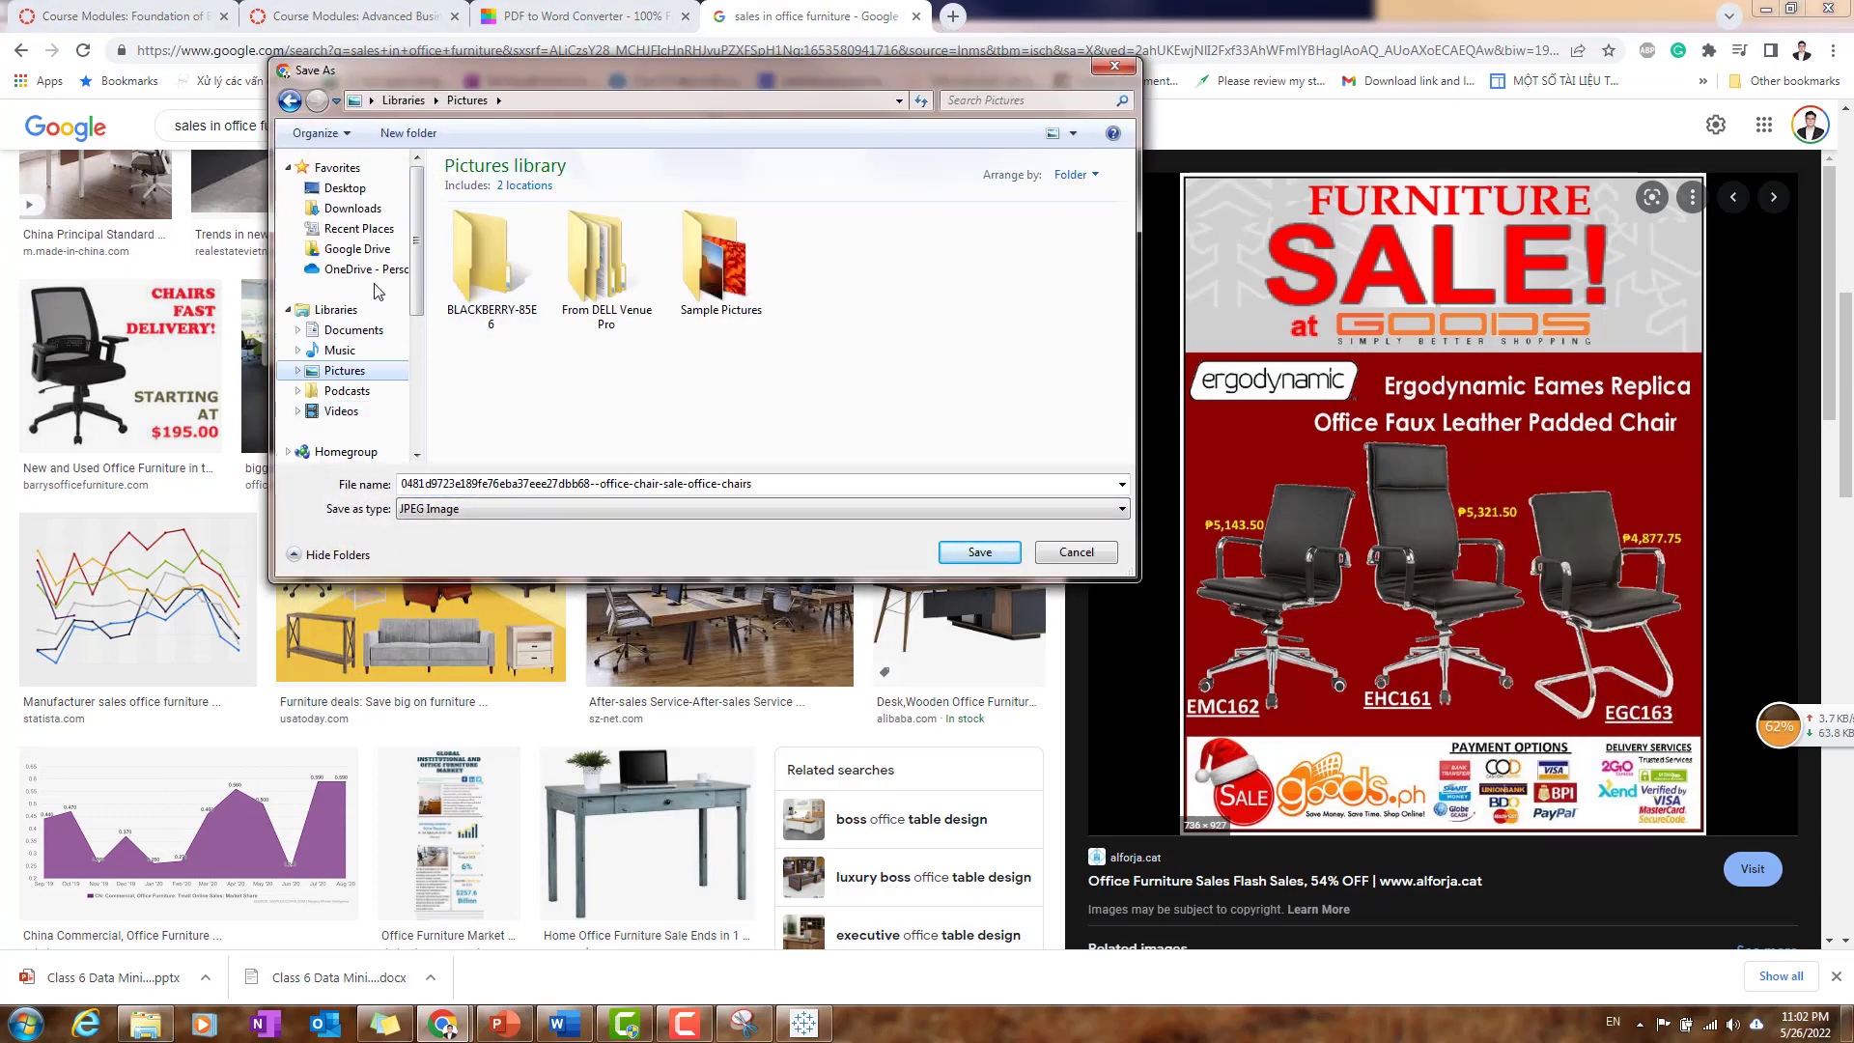
{"action": "left_click", "coordinate": [338, 188]}
{"action": "scroll", "coordinate": [355, 321], "scroll_direction": "down", "scroll_amount": 4}
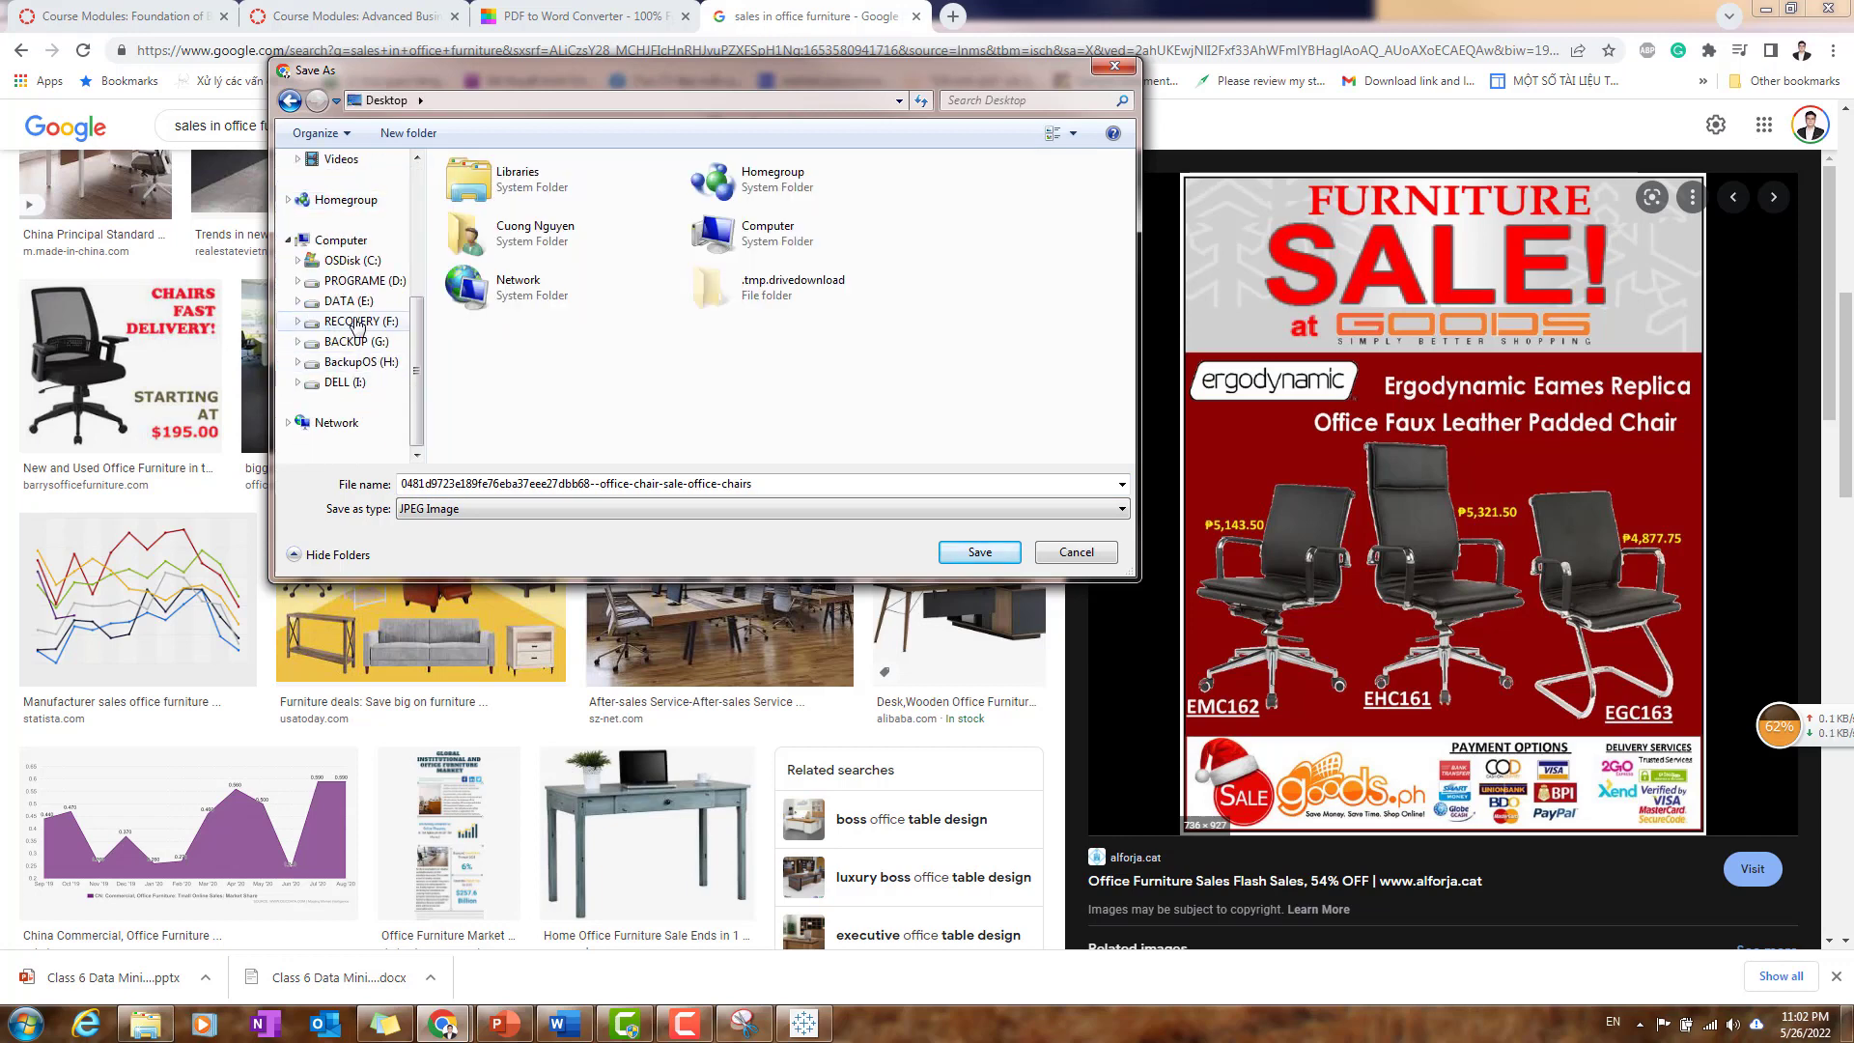
{"action": "left_click", "coordinate": [288, 94]}
{"action": "left_click", "coordinate": [288, 93]}
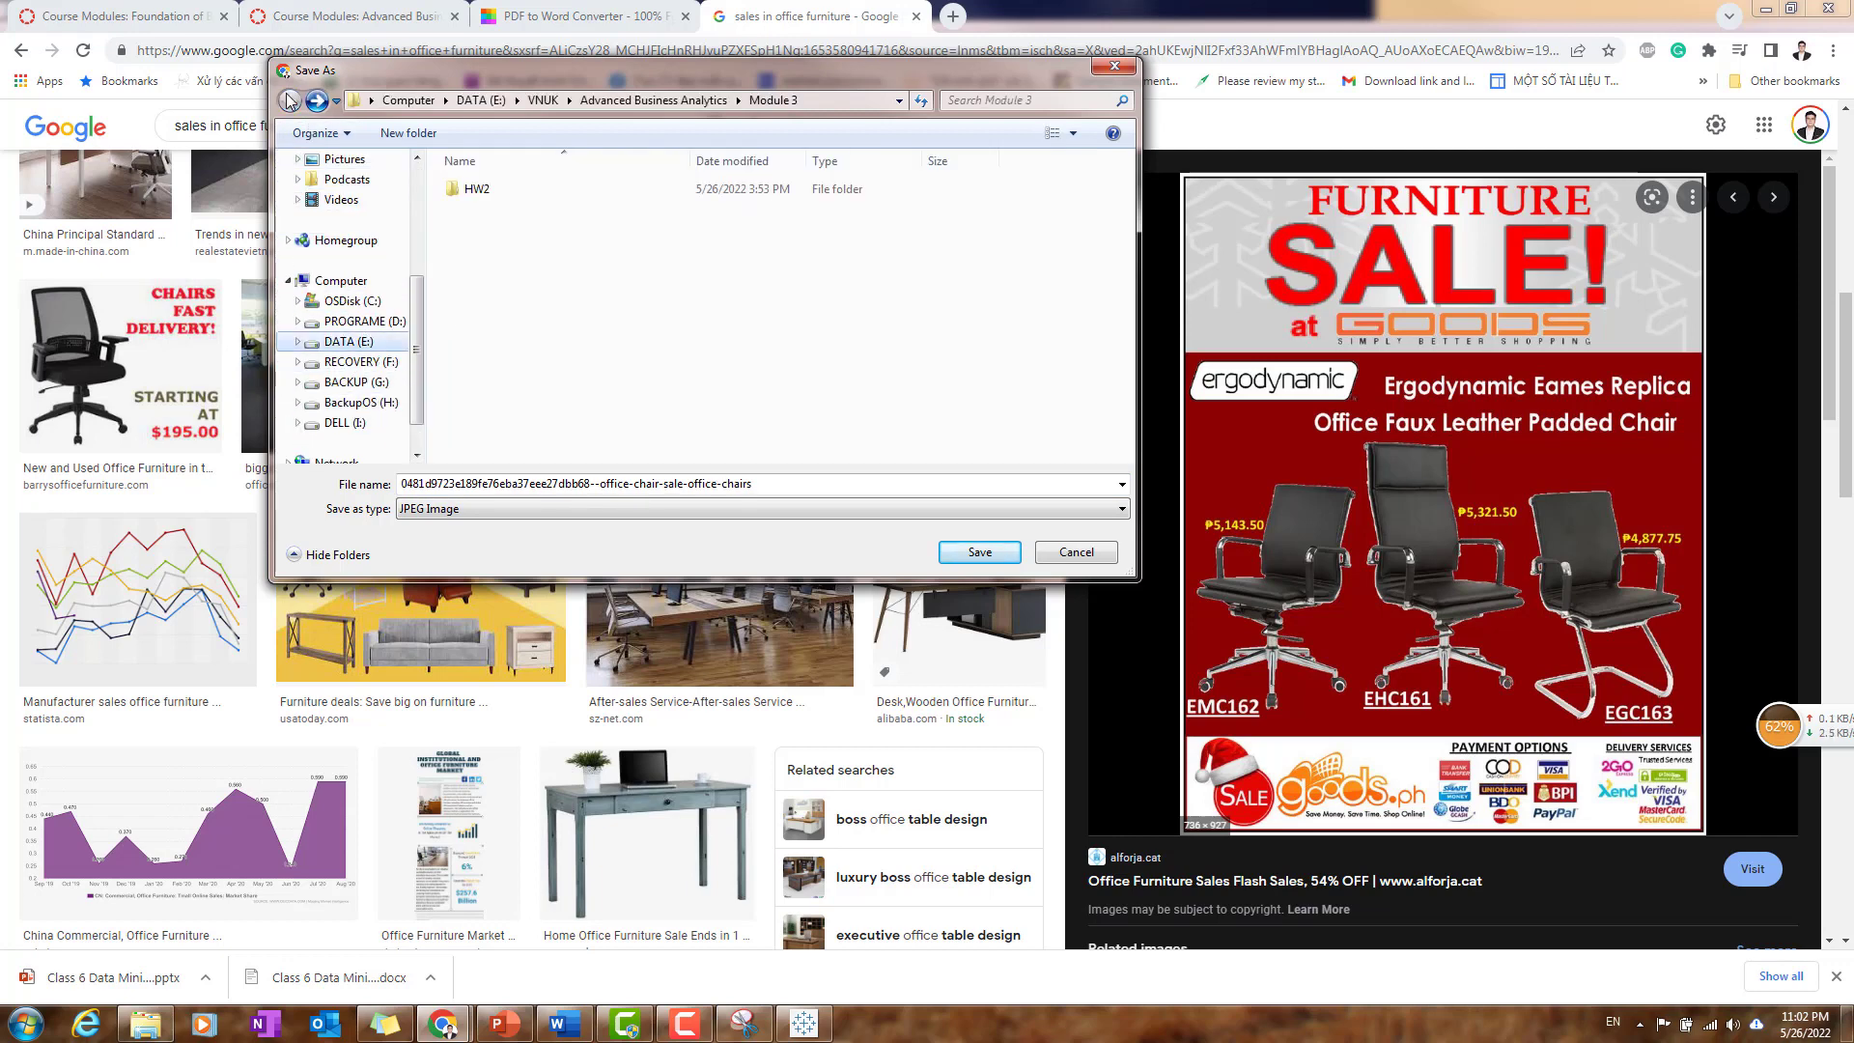
{"action": "left_click", "coordinate": [645, 101]}
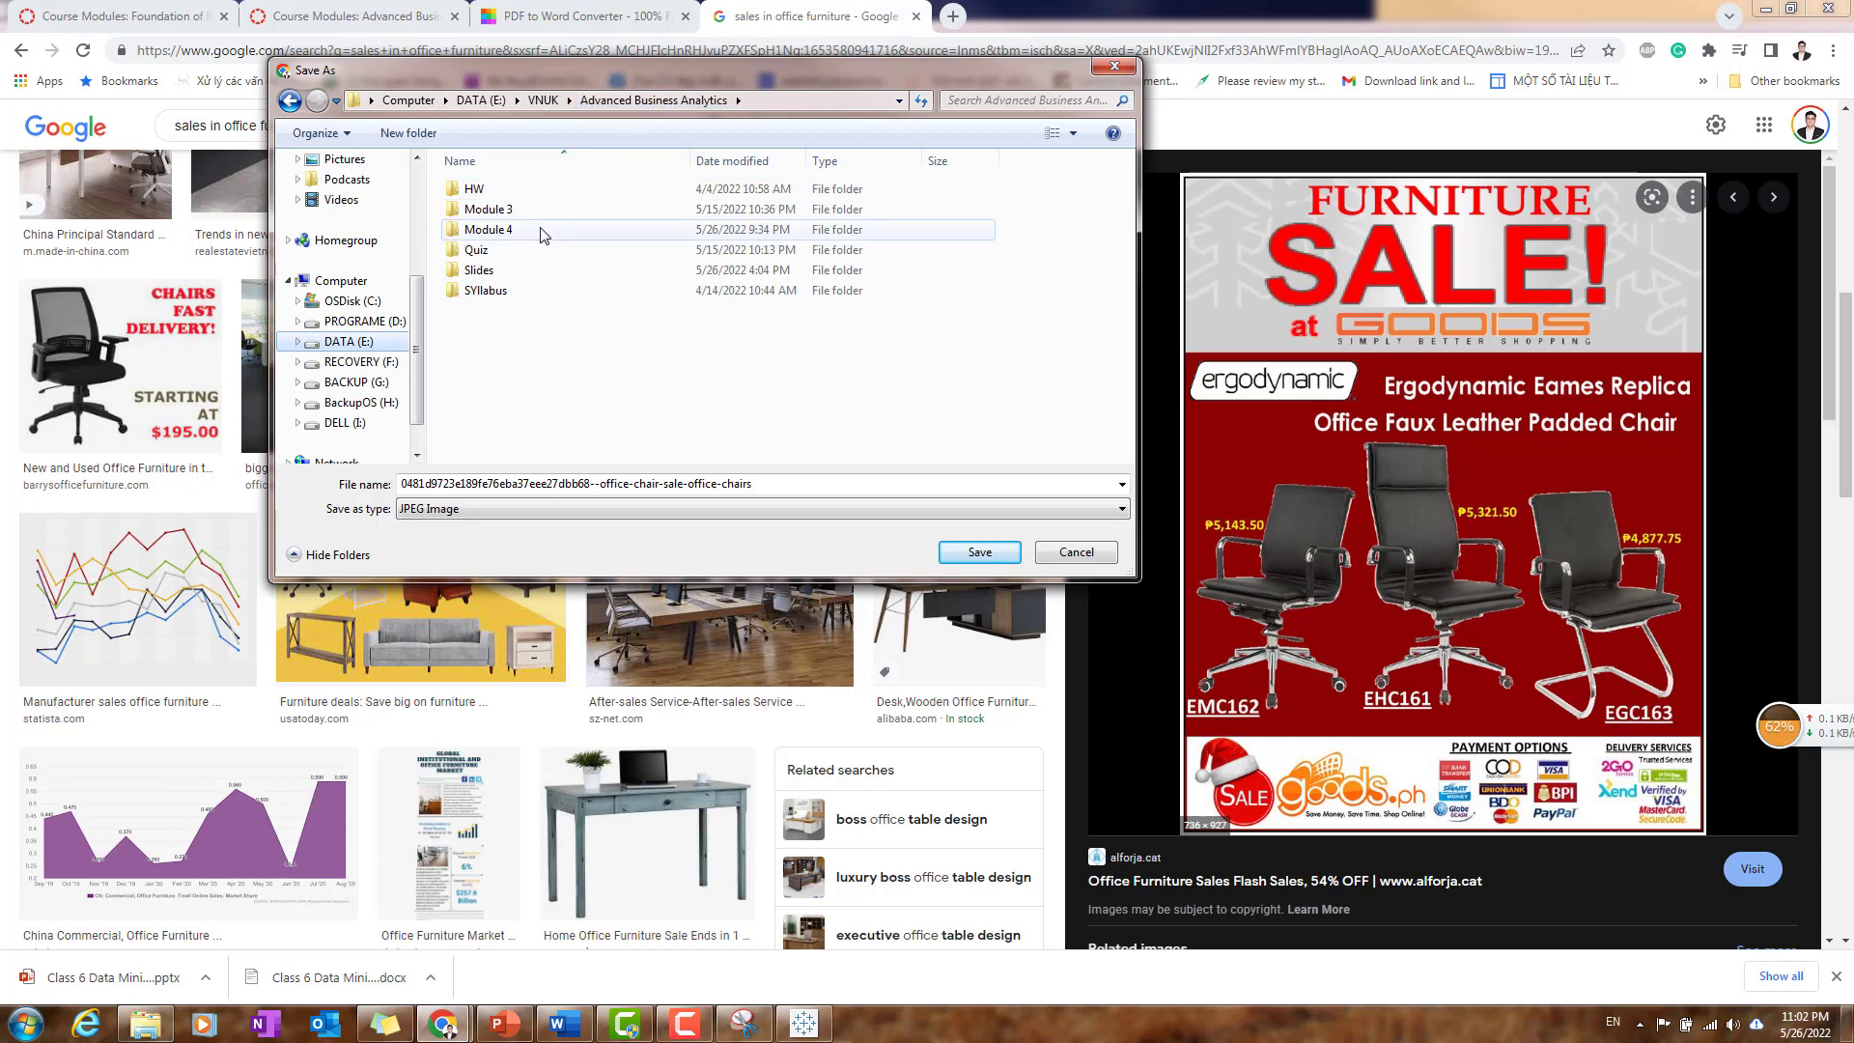
{"action": "double_click", "coordinate": [715, 278]}
{"action": "double_click", "coordinate": [511, 224]}
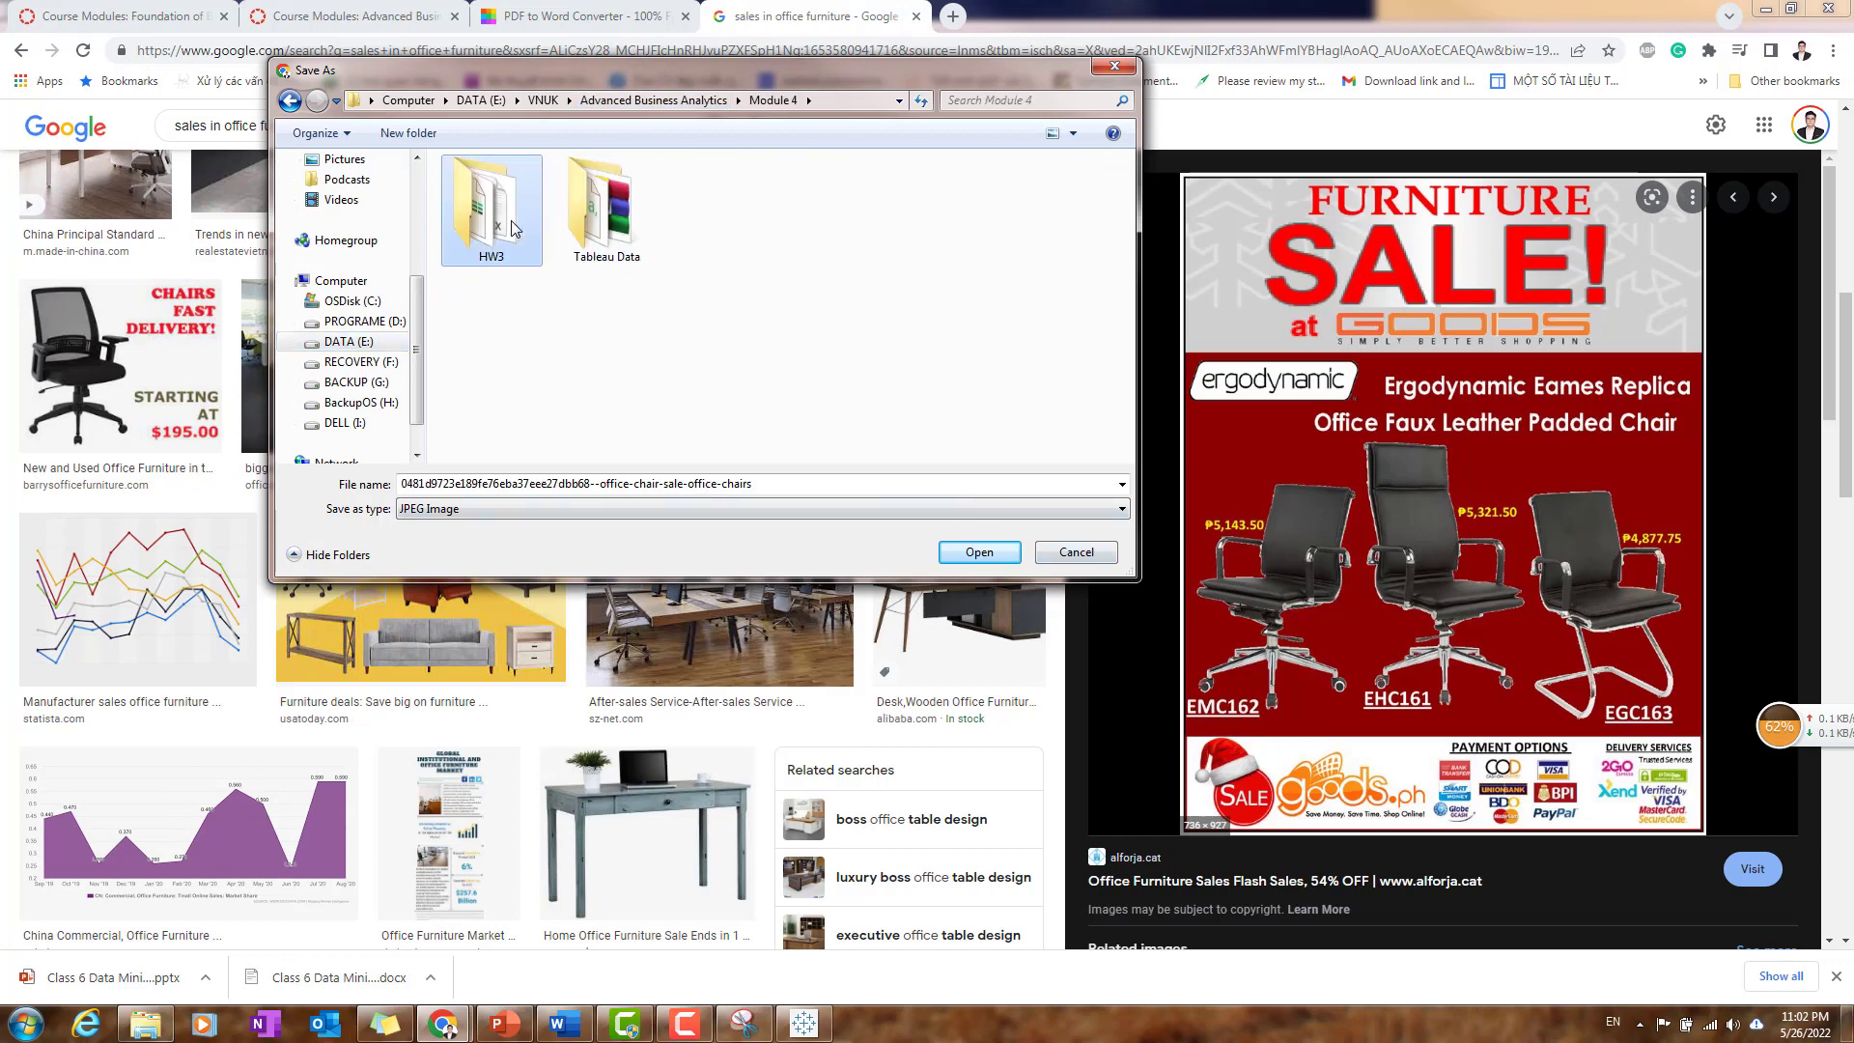
{"action": "left_click", "coordinate": [980, 553]}
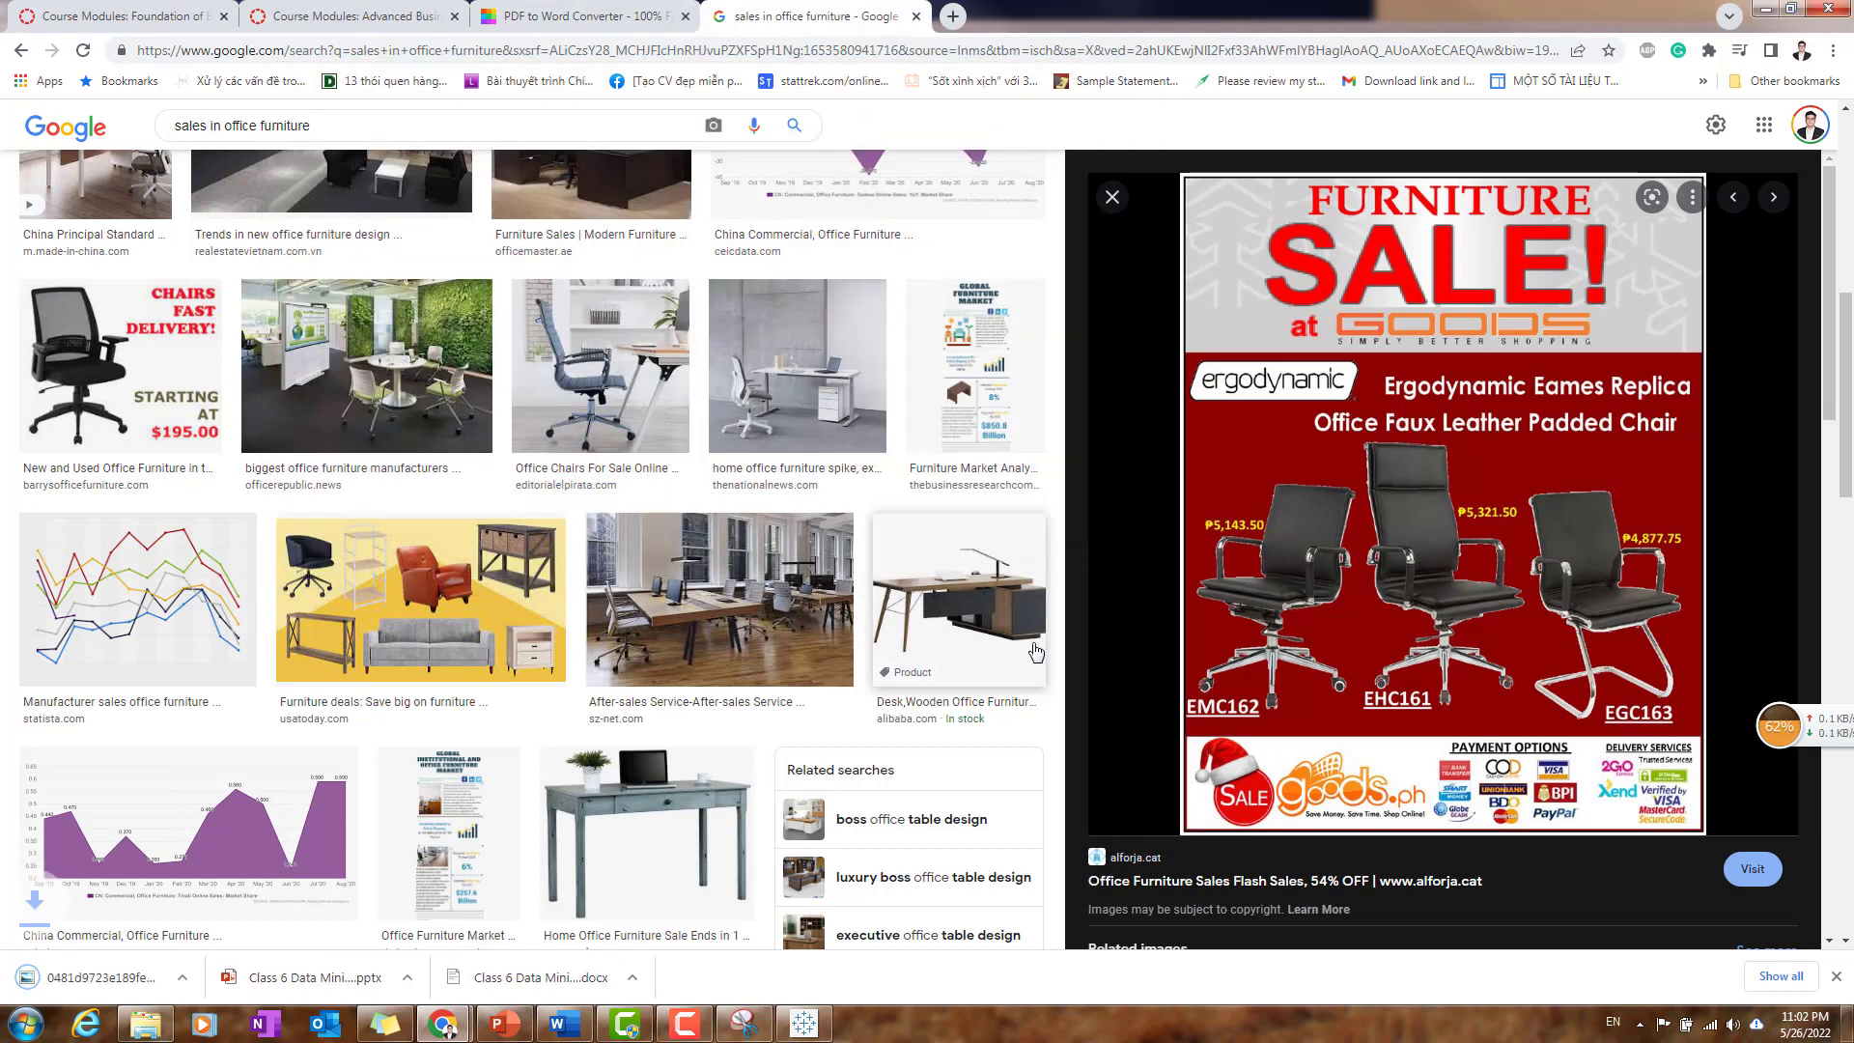
{"action": "left_click", "coordinate": [143, 1024]}
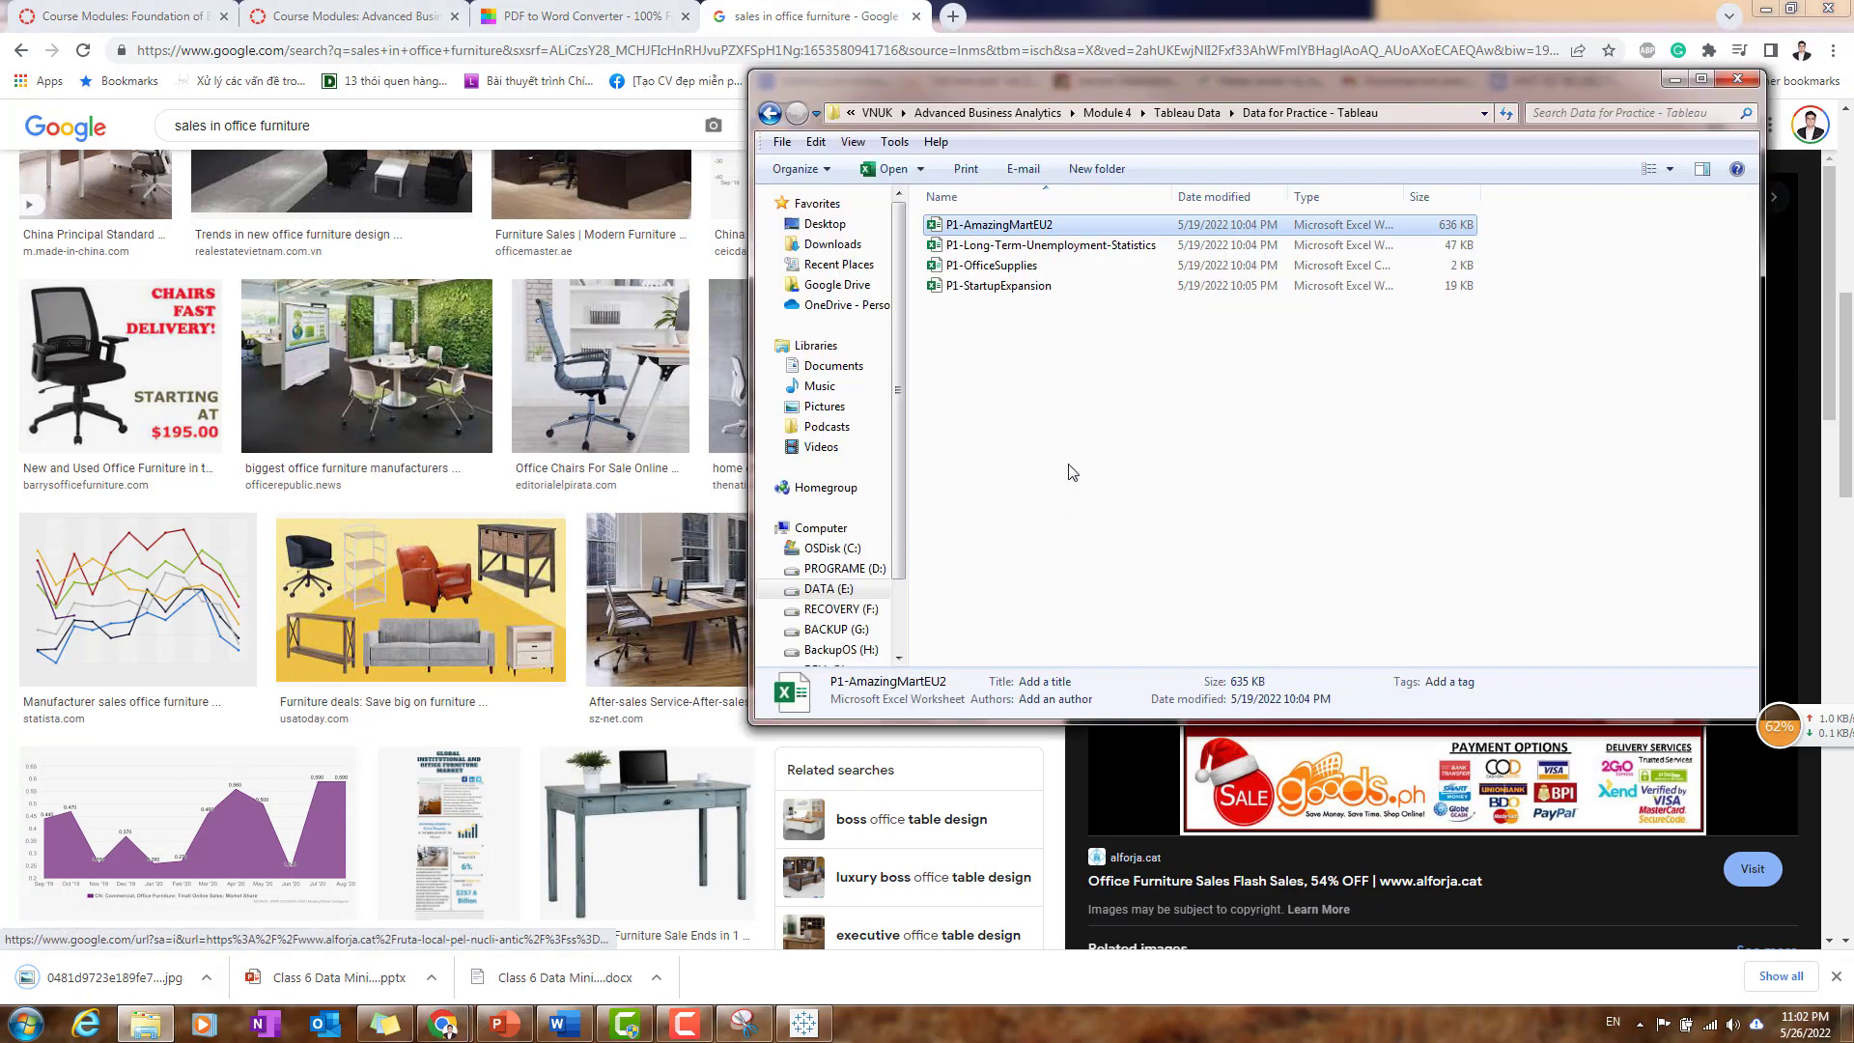
{"action": "left_click", "coordinate": [1676, 79]}
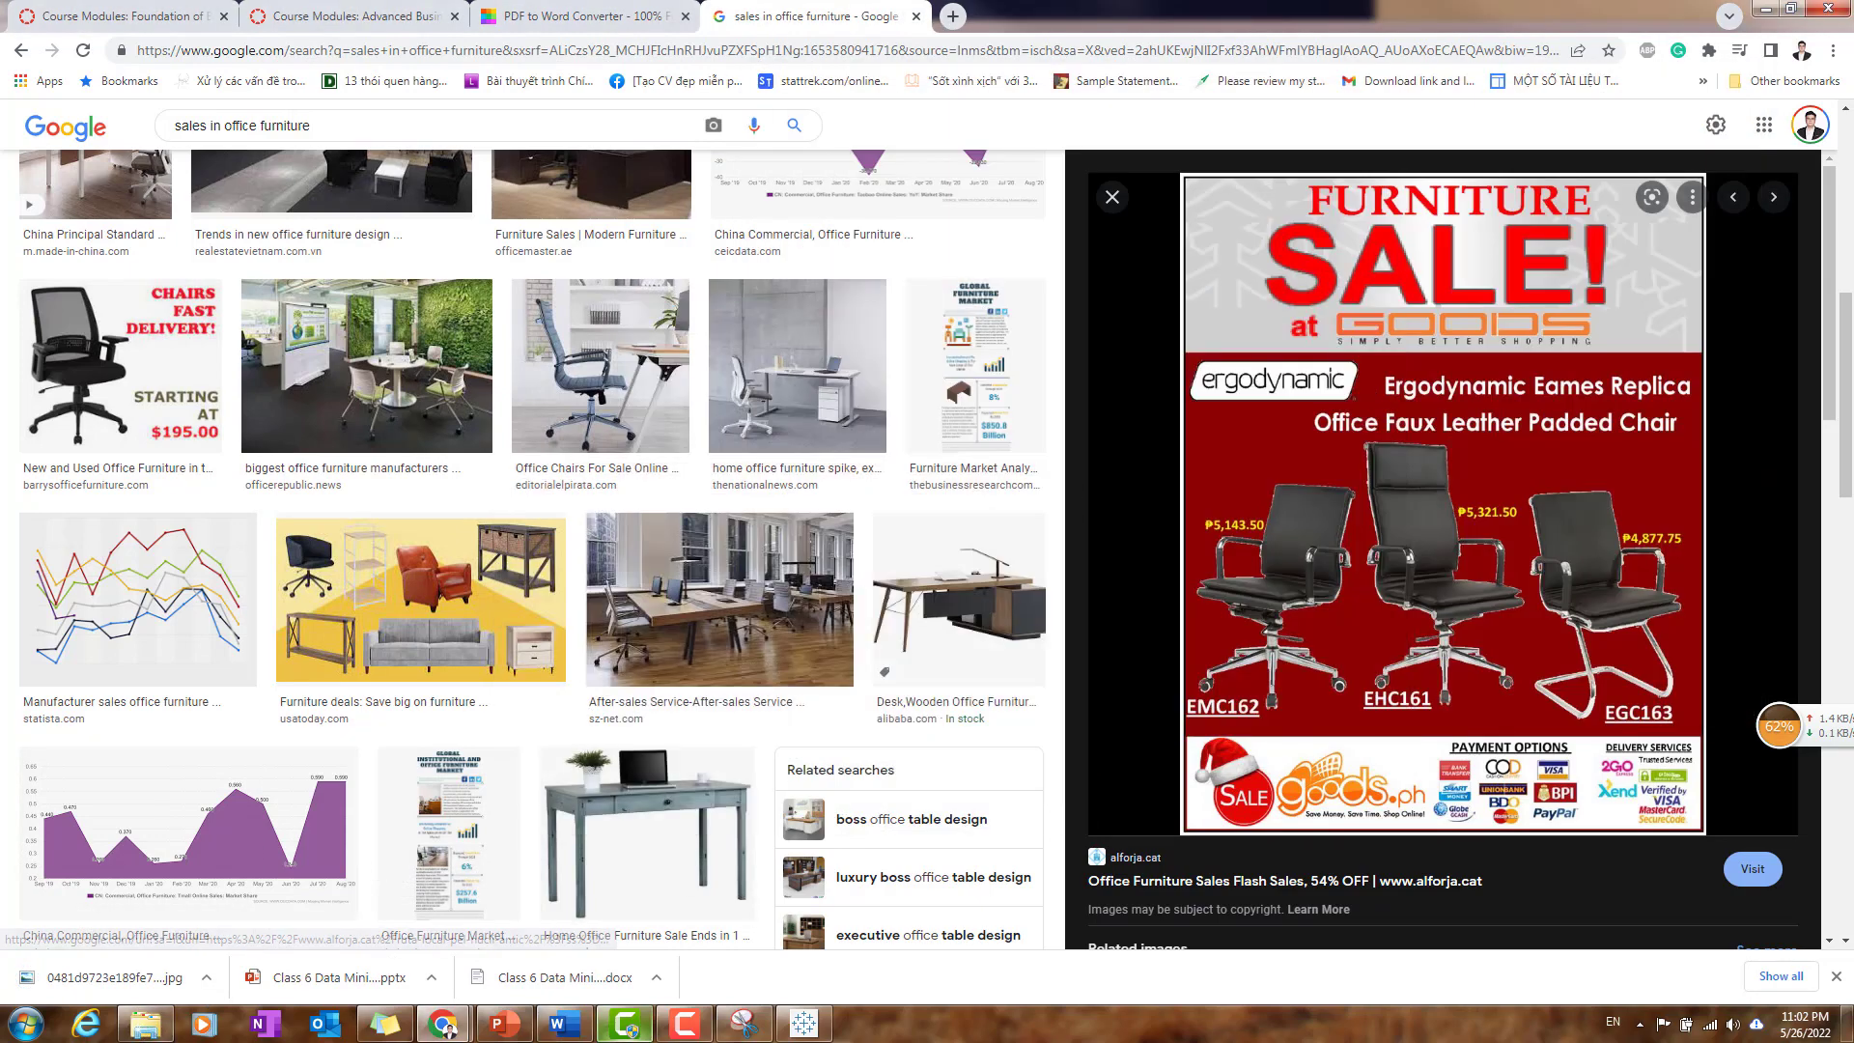
- In Tableau, insert the furniture sale image from the Module 4 HW3 folder into the dashboard and move it to the left of Customer Scatter Plot
{"action": "left_click", "coordinate": [804, 1024]}
{"action": "mouse_move", "coordinate": [60, 862]}
{"action": "left_mouse_down"}
{"action": "mouse_move", "coordinate": [1283, 847]}
{"action": "mouse_move", "coordinate": [1239, 913]}
{"action": "left_mouse_up"}
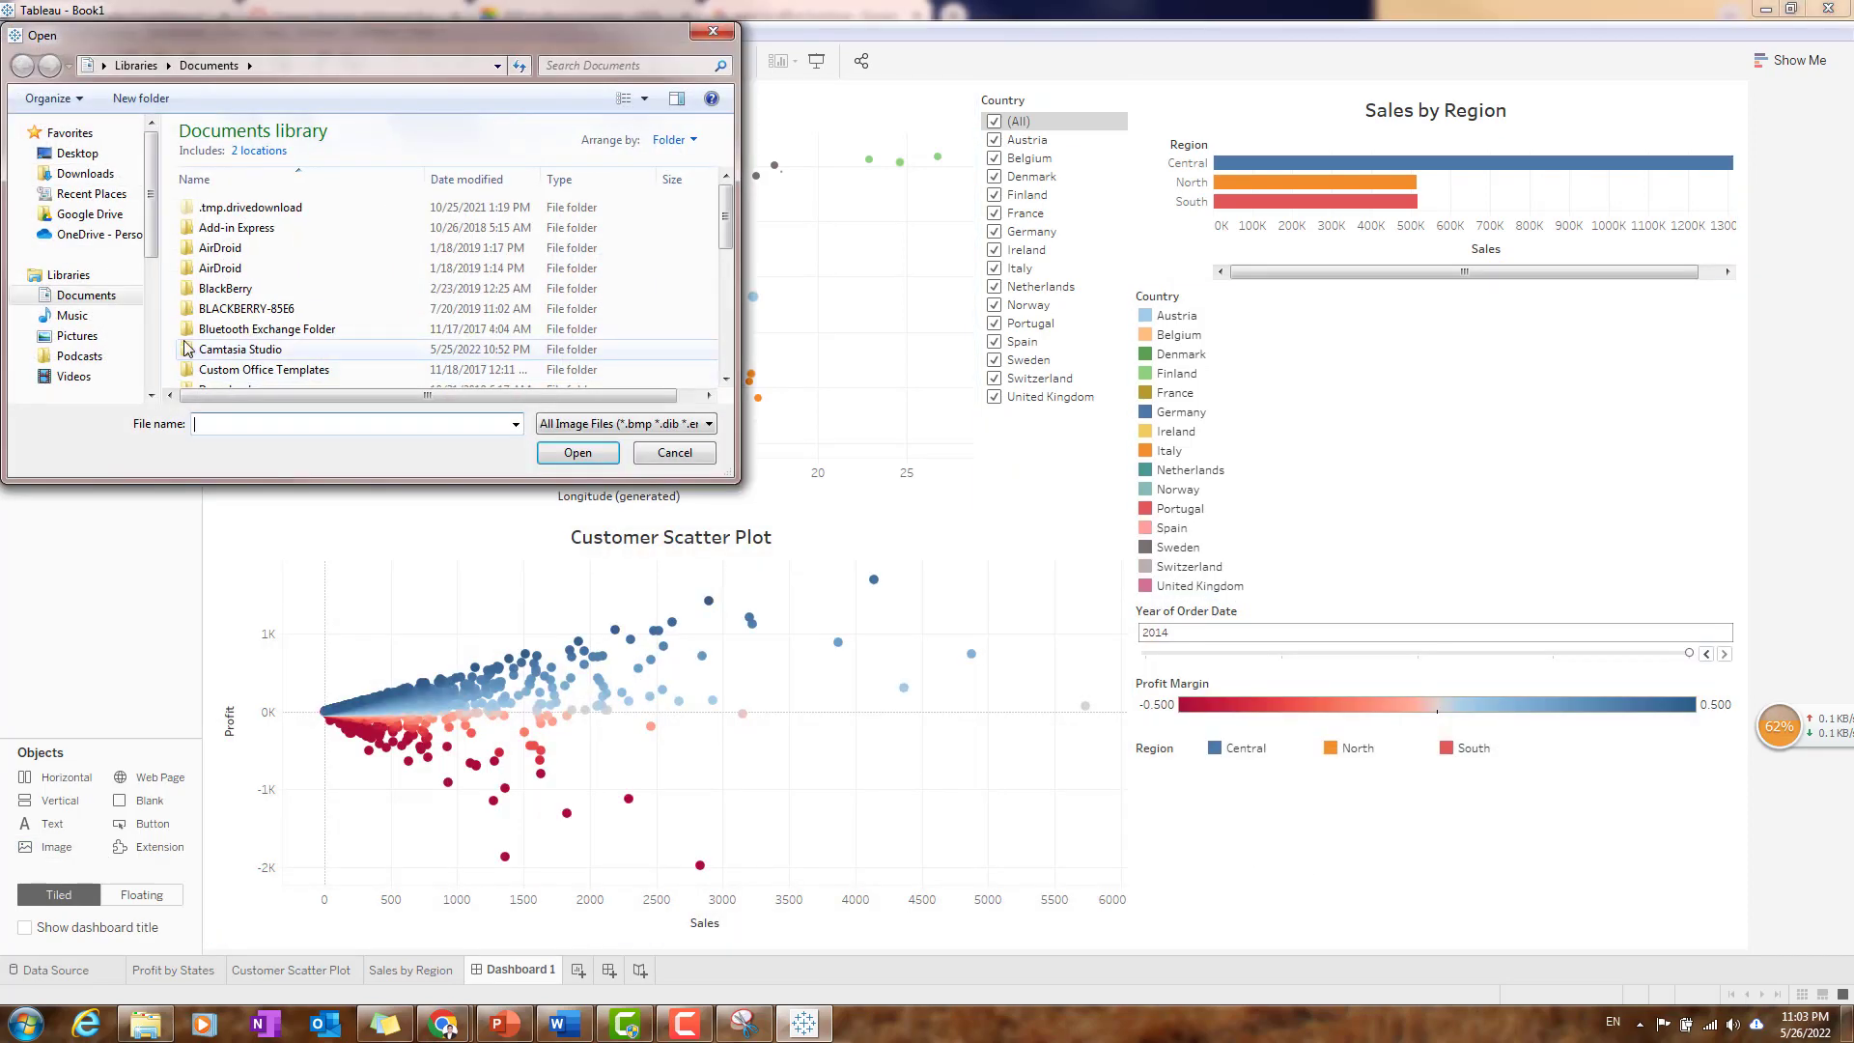
{"action": "left_click_drag", "start_coordinate": [150, 247], "coordinate": [151, 369]}
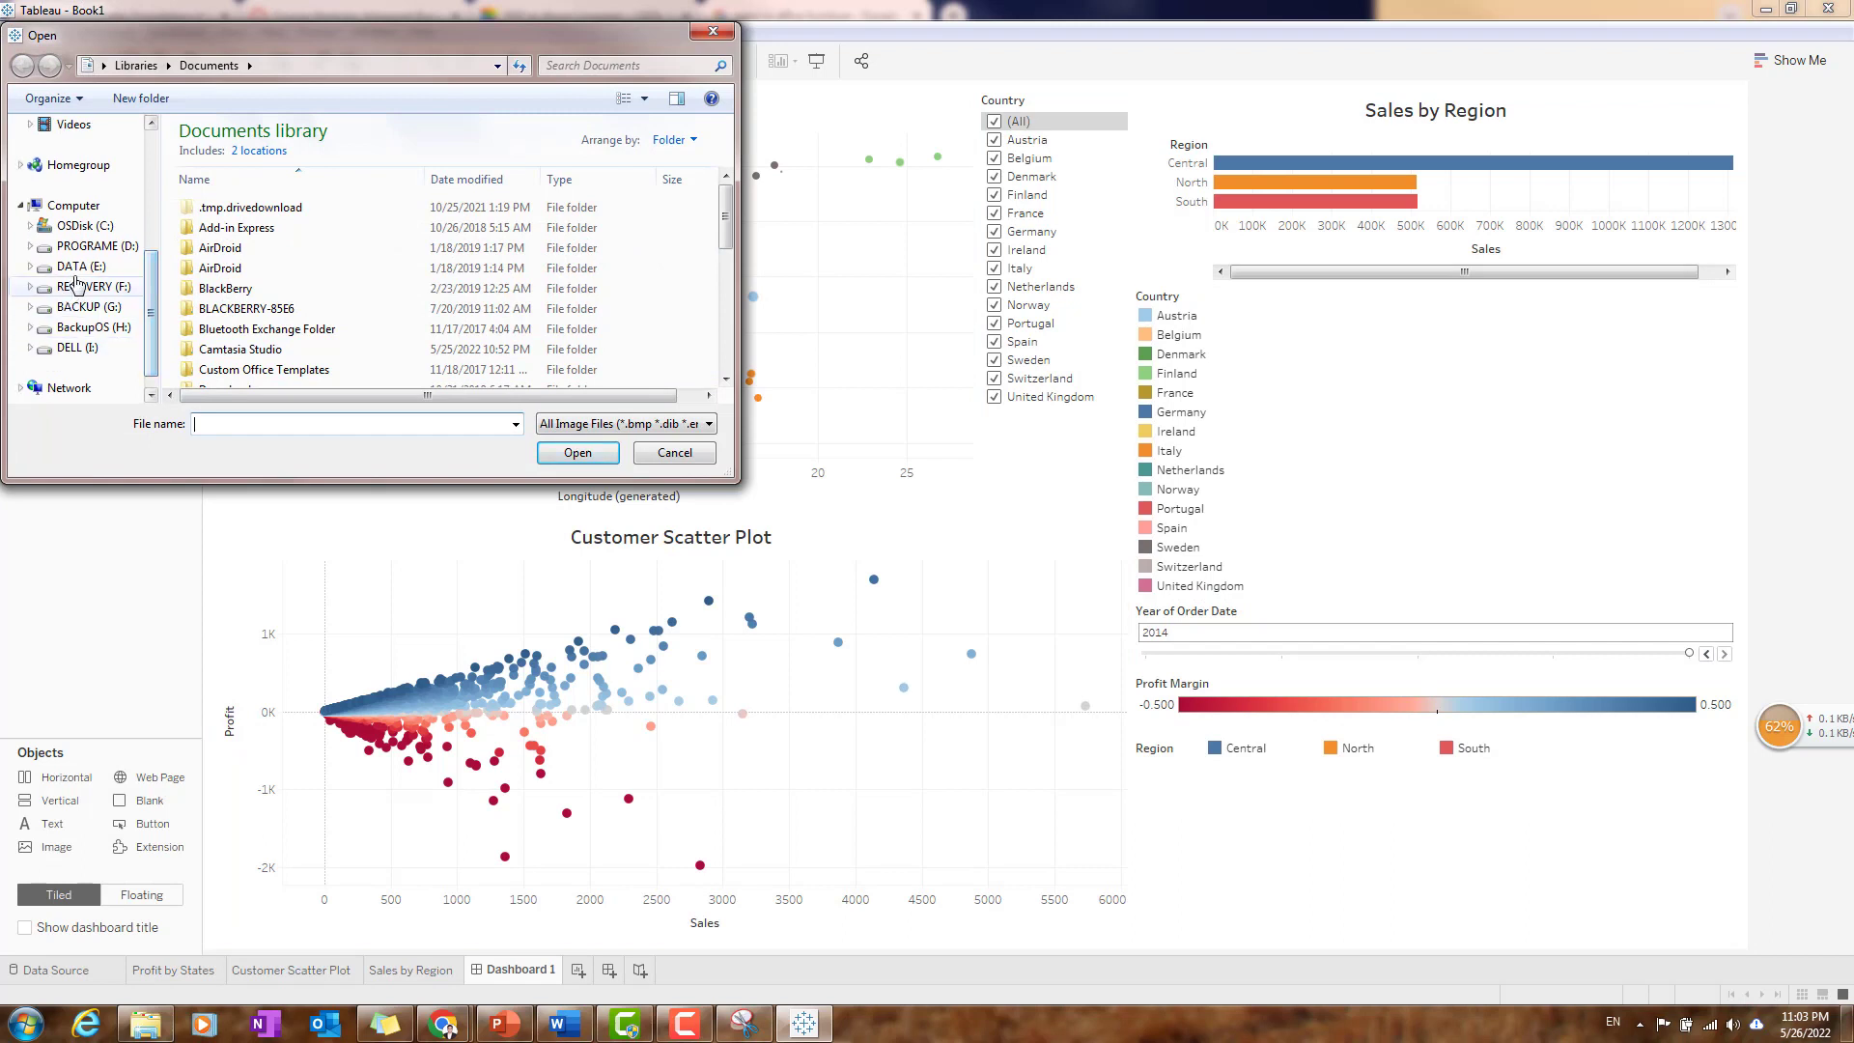
{"action": "left_click", "coordinate": [81, 266]}
{"action": "scroll", "coordinate": [289, 328], "scroll_direction": "down", "scroll_amount": 5}
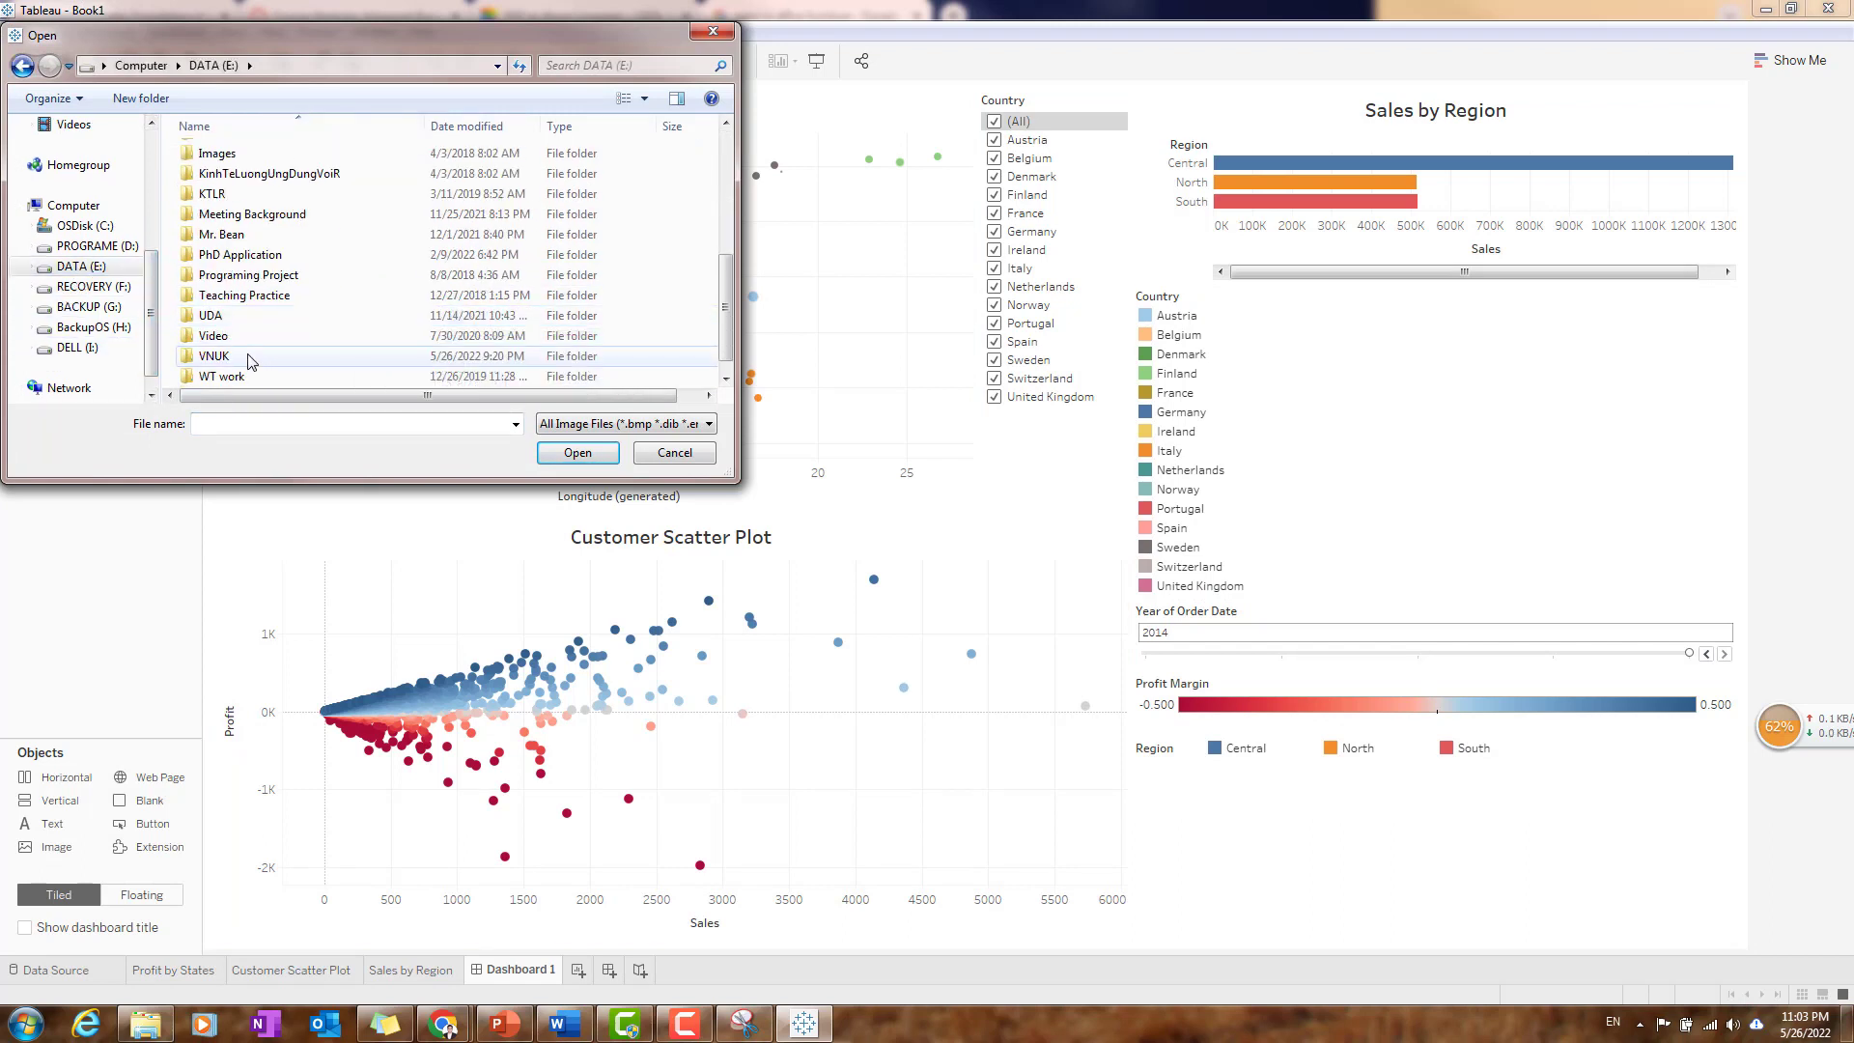
{"action": "double_click", "coordinate": [250, 359]}
{"action": "double_click", "coordinate": [302, 158]}
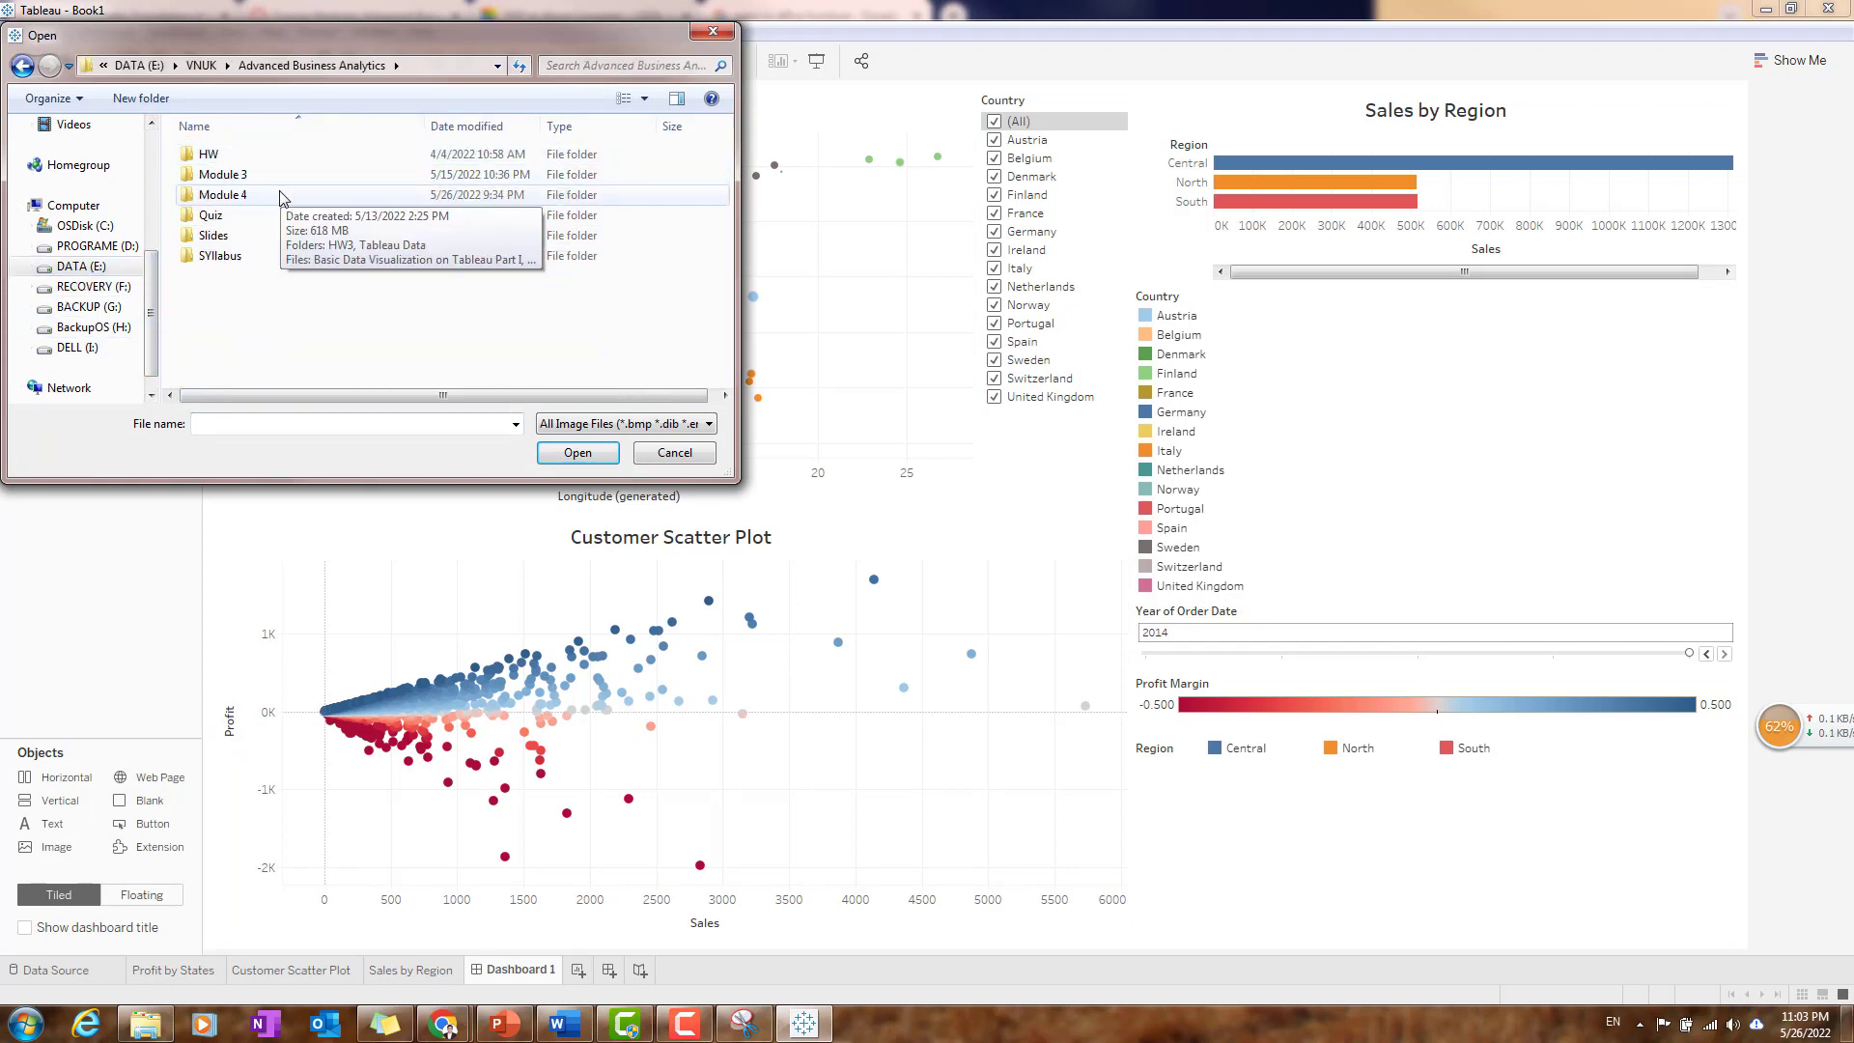
{"action": "double_click", "coordinate": [221, 194]}
{"action": "double_click", "coordinate": [219, 193]}
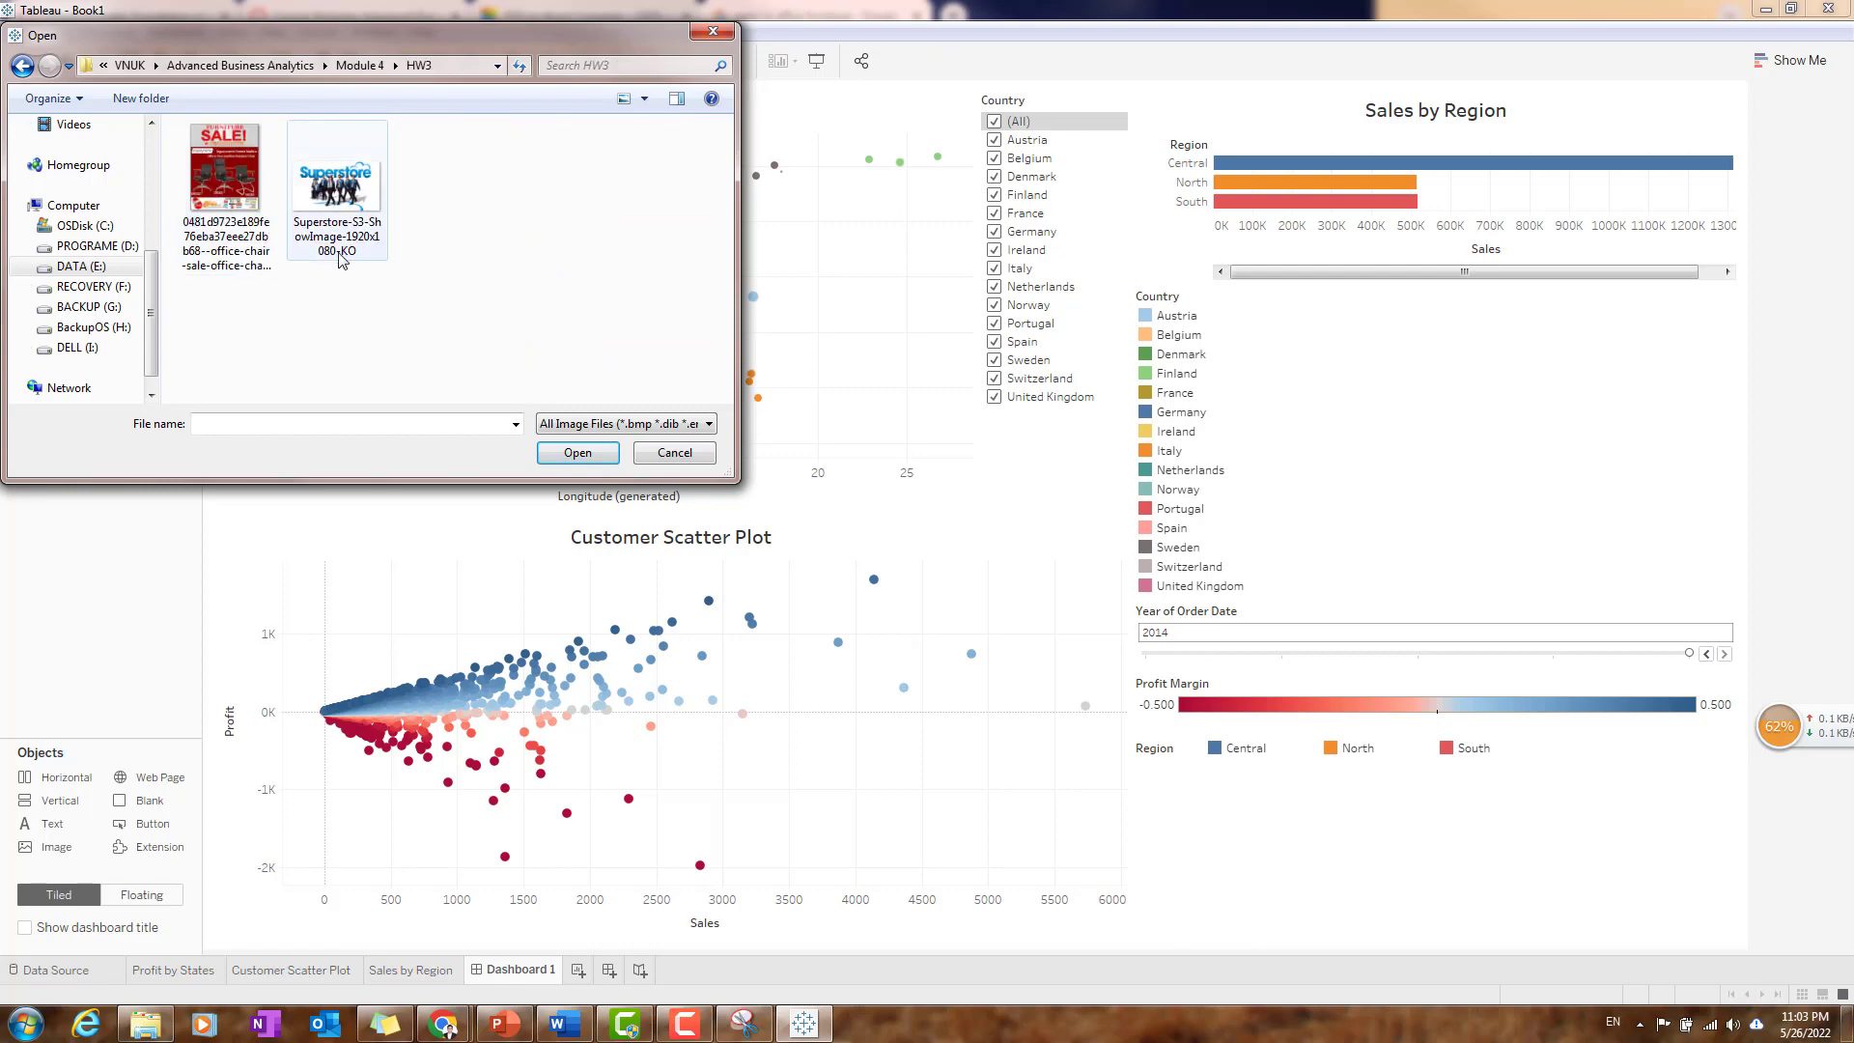
{"action": "left_click", "coordinate": [220, 198]}
{"action": "left_click", "coordinate": [579, 454]}
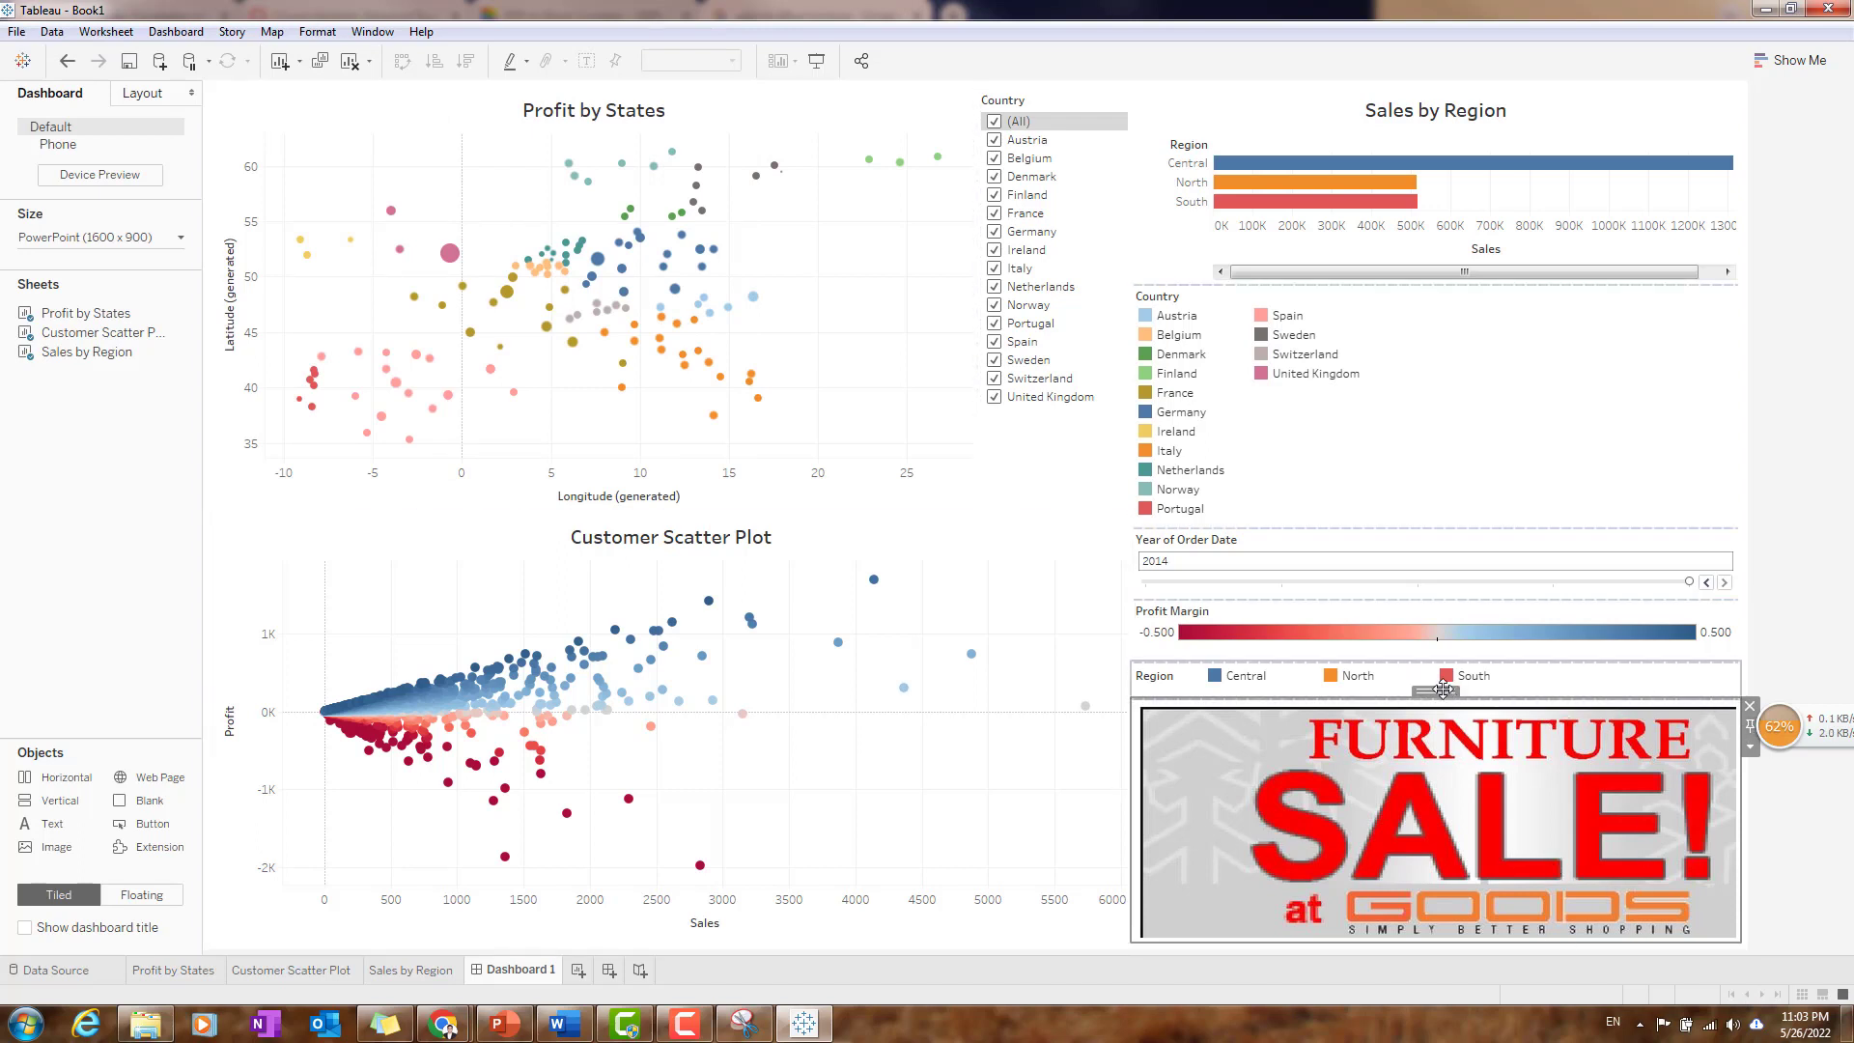
{"action": "left_click_drag", "start_coordinate": [1420, 696], "coordinate": [487, 736]}
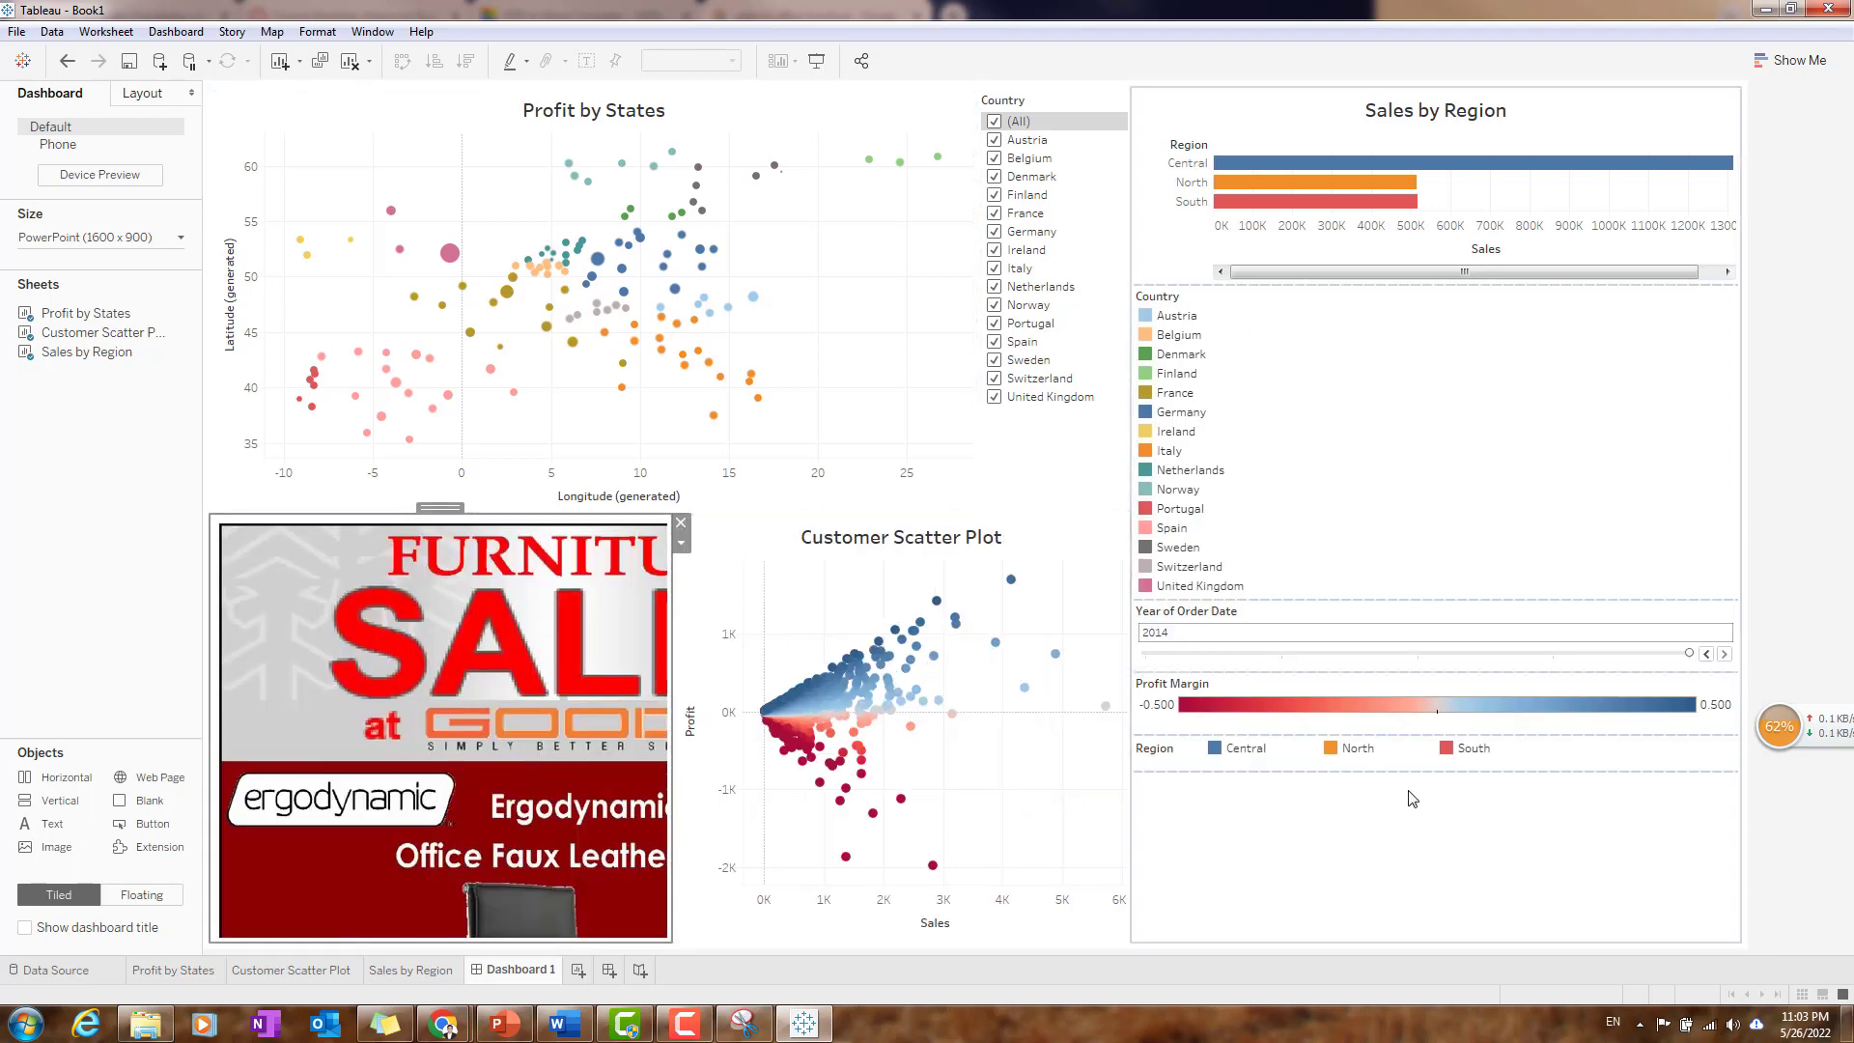
- Extend the Region color legend's height into the empty space beneath it on the dashboard
{"action": "left_click_drag", "start_coordinate": [1513, 770], "coordinate": [1504, 951]}
- Fit the furniture sale image to its dashboard frame and narrow the frame to about the poster's width
{"action": "left_click", "coordinate": [556, 790]}
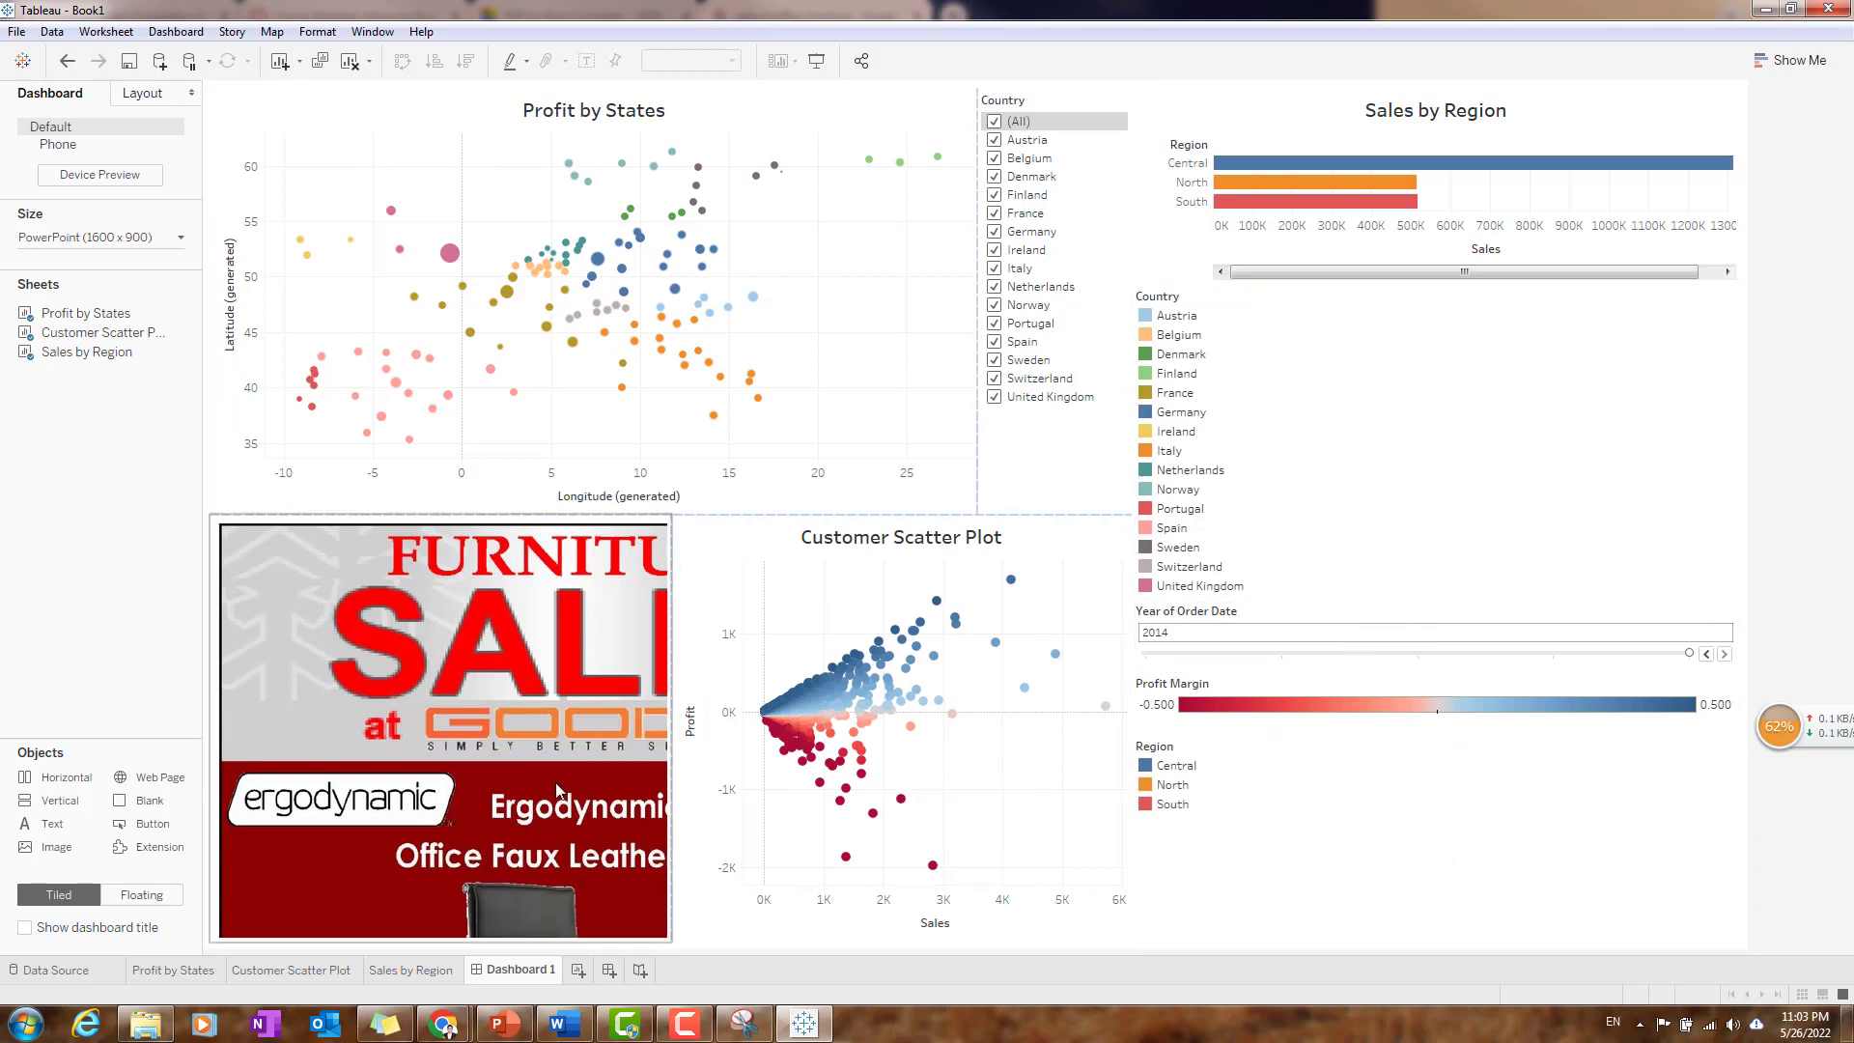
{"action": "right_click", "coordinate": [450, 656]}
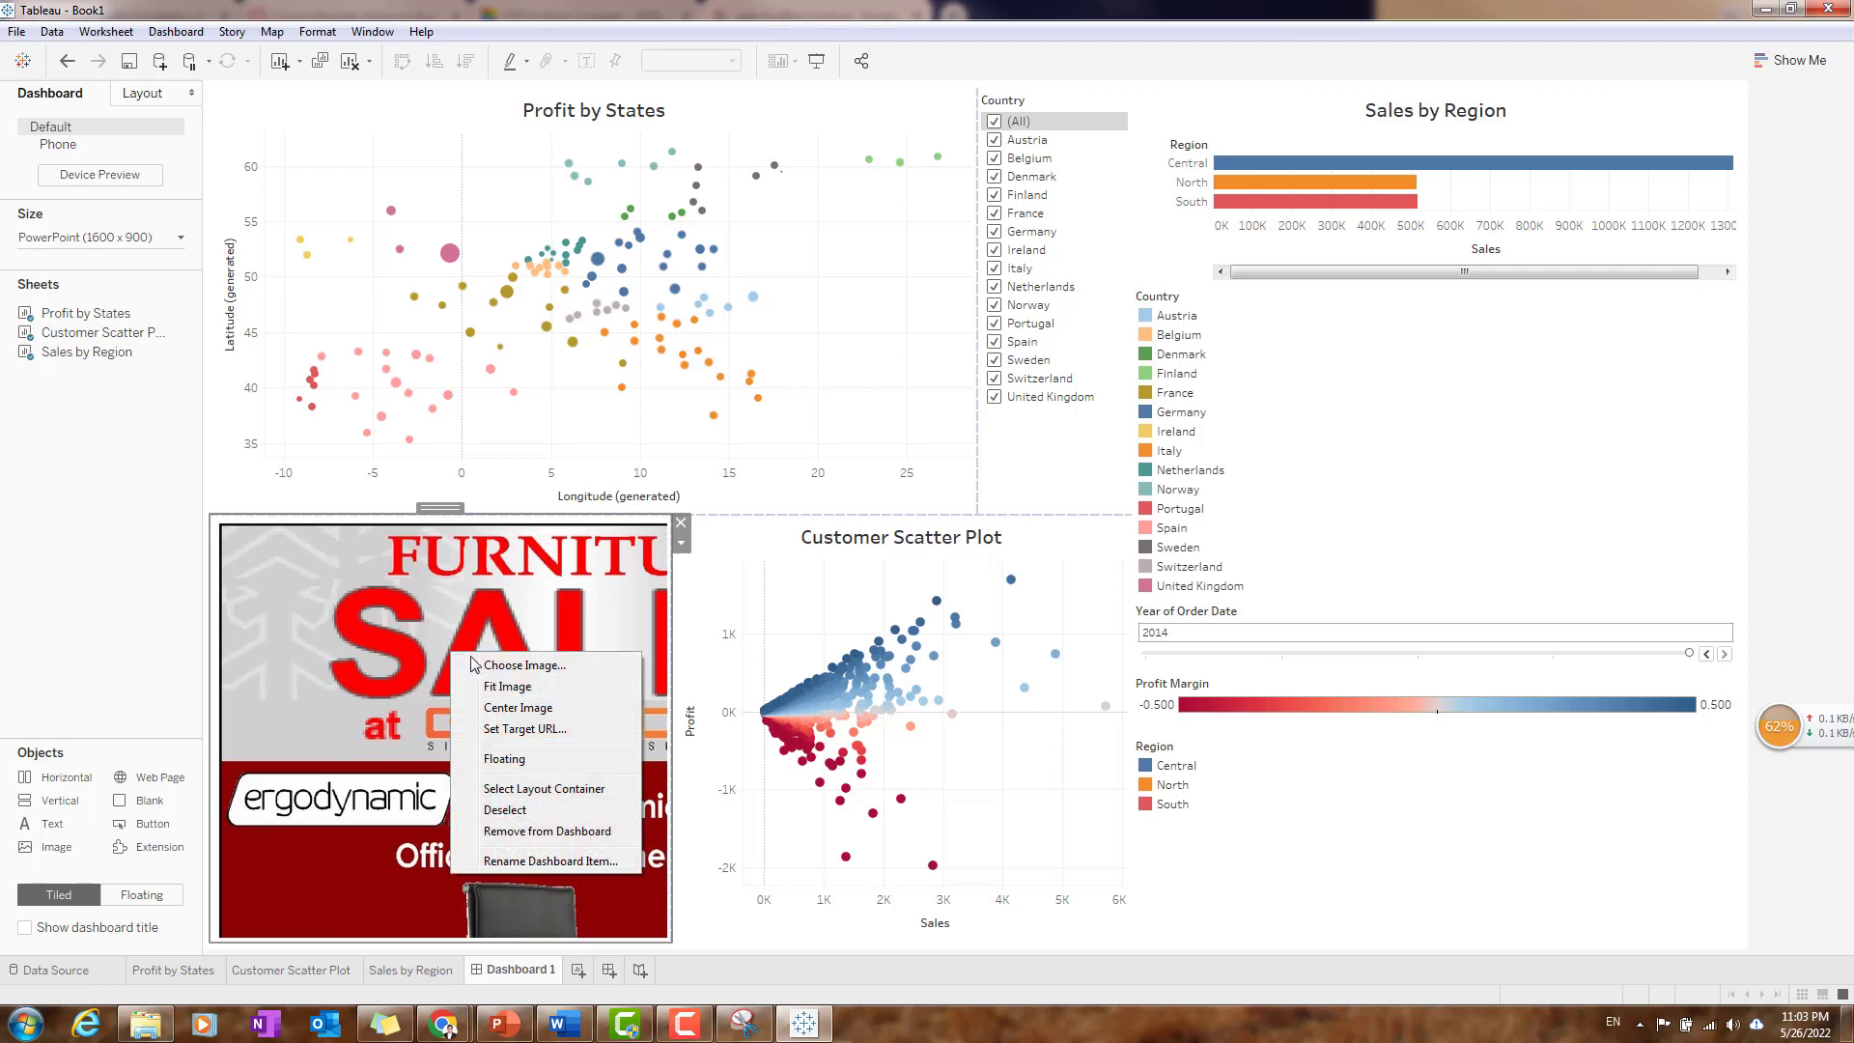
{"action": "left_click", "coordinate": [550, 689]}
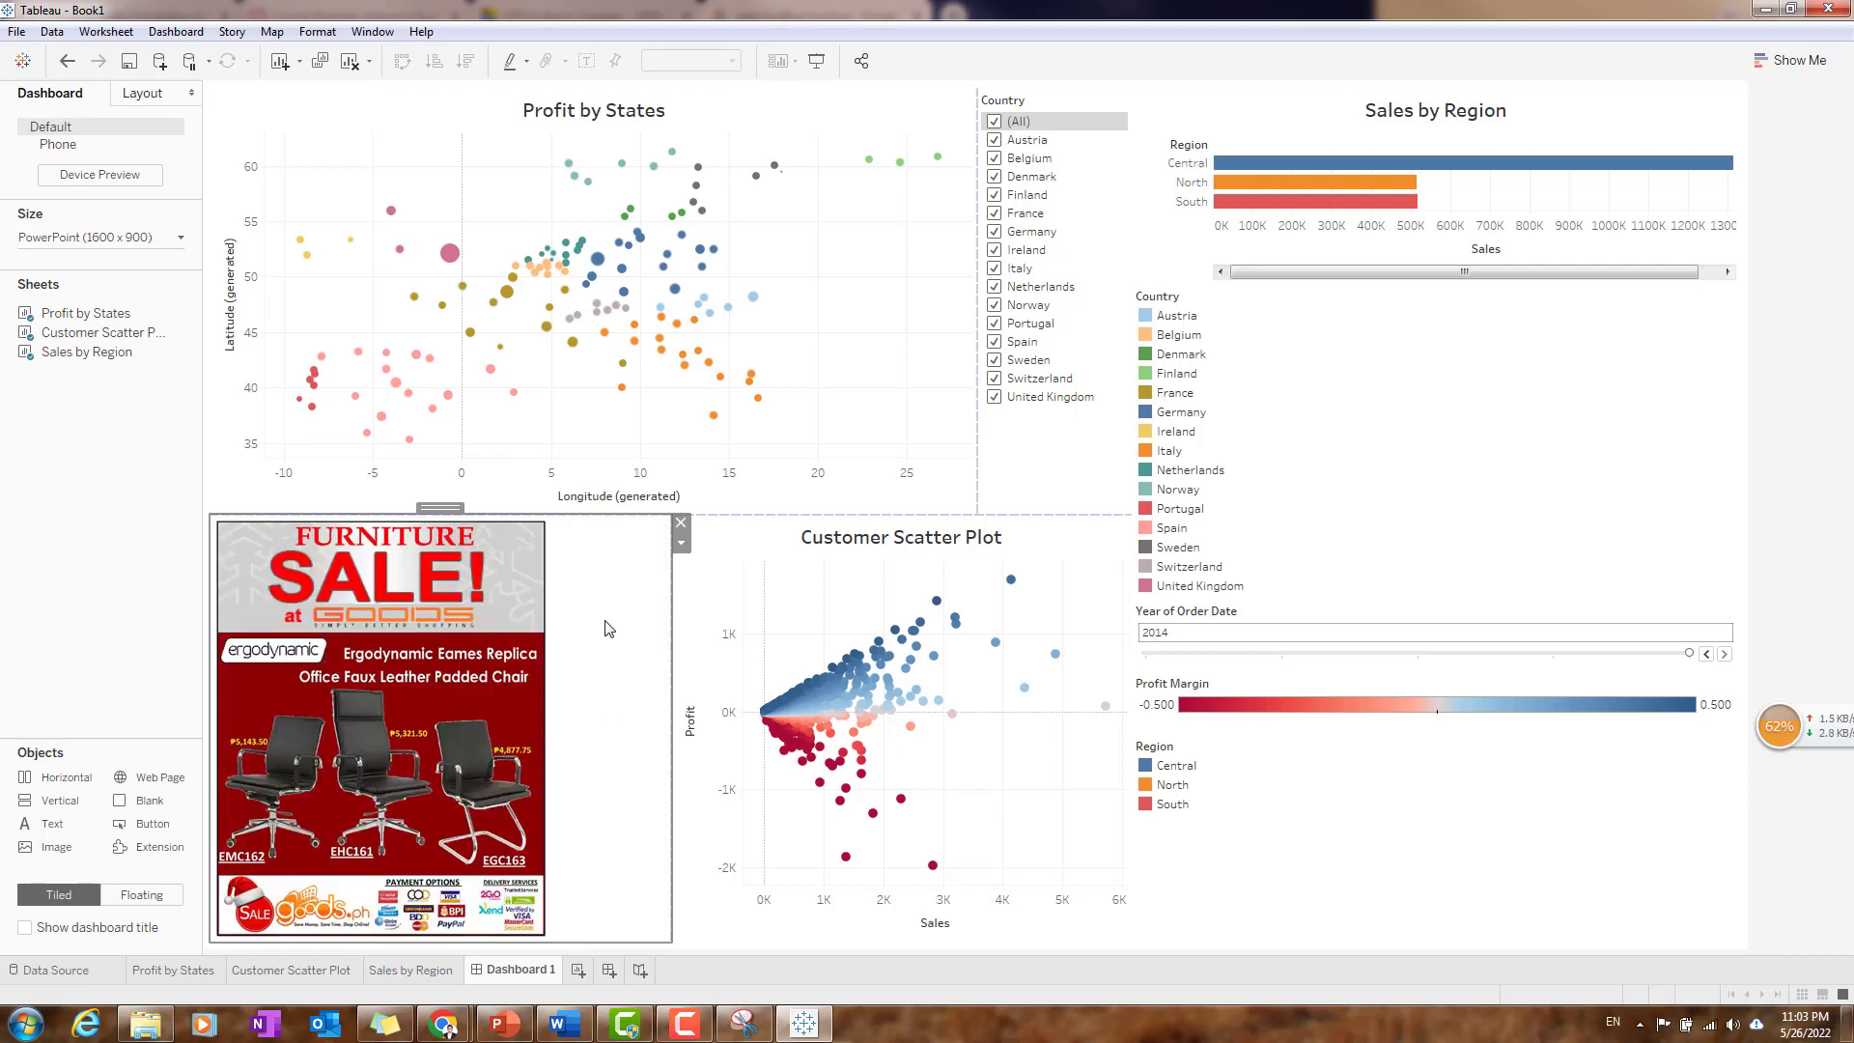
{"action": "left_click_drag", "start_coordinate": [673, 725], "coordinate": [591, 735]}
{"action": "left_click", "coordinate": [1250, 869]}
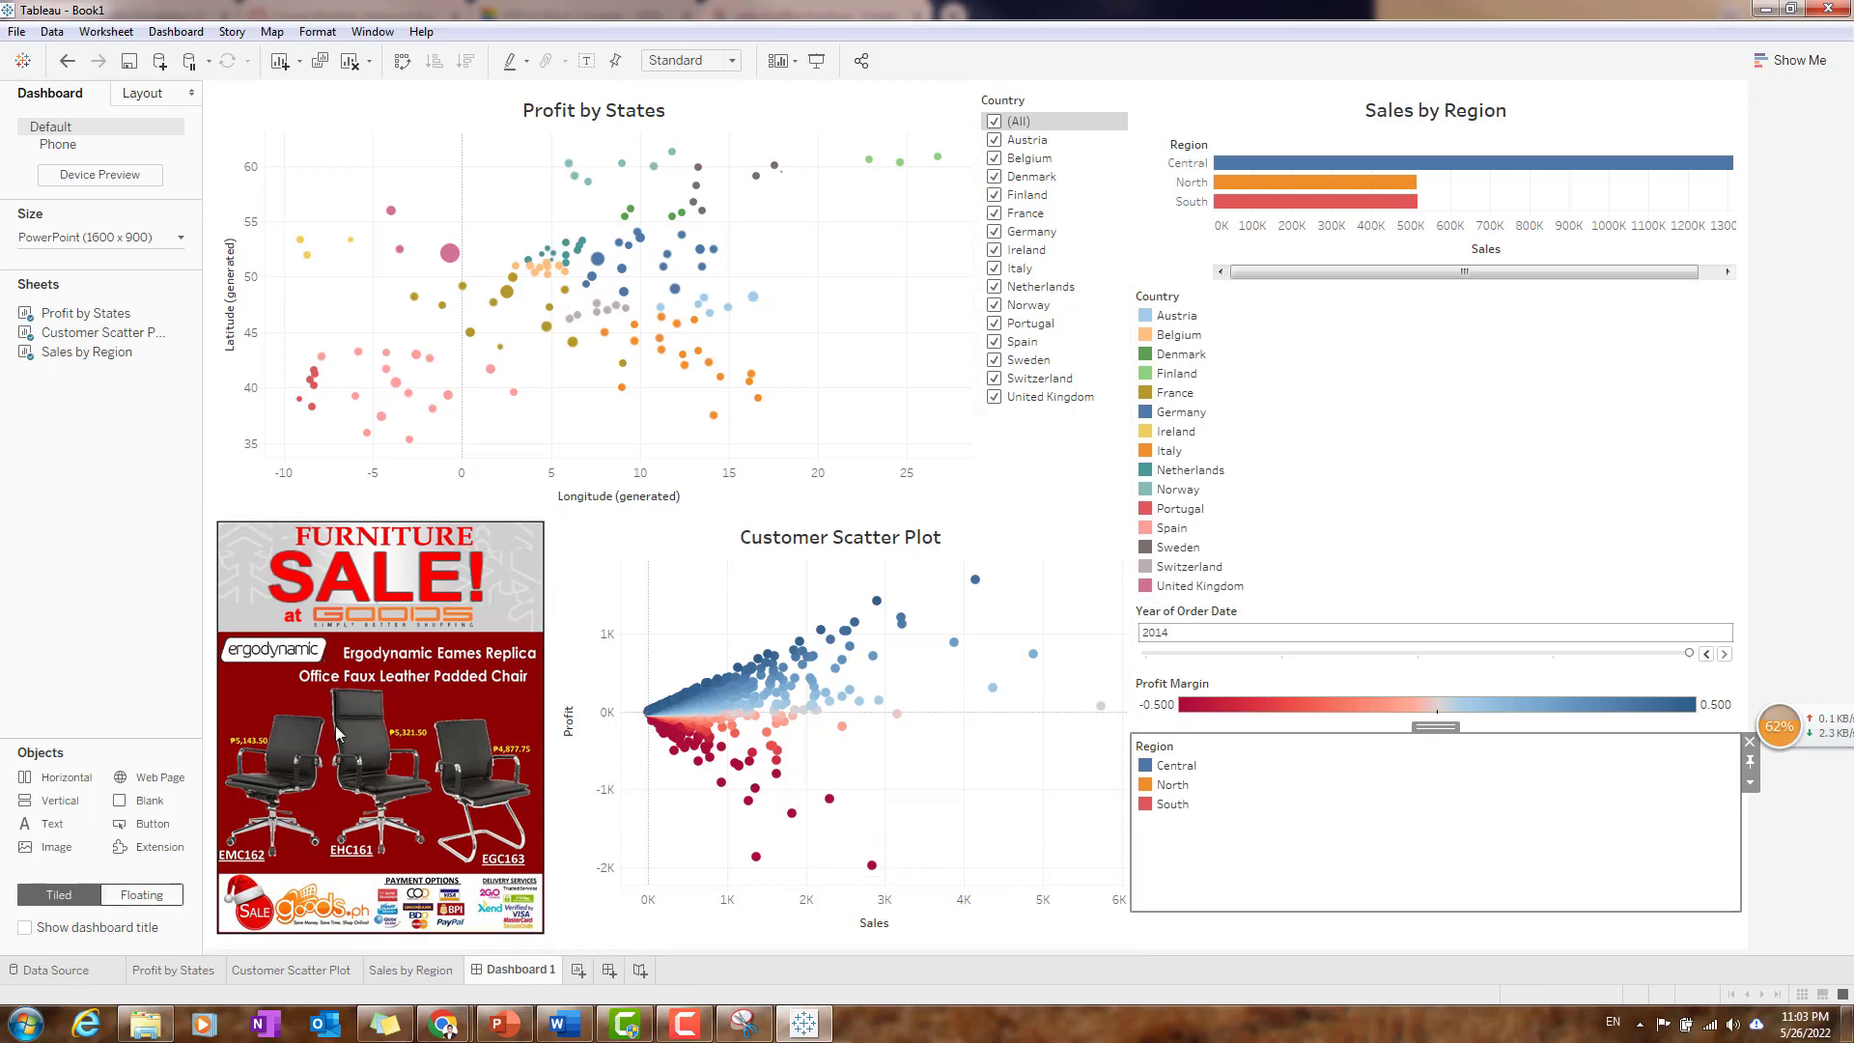
- Show the dashboard title and replace its text with "Sales of Office Furniture Dash Board"
{"action": "left_click", "coordinate": [649, 118]}
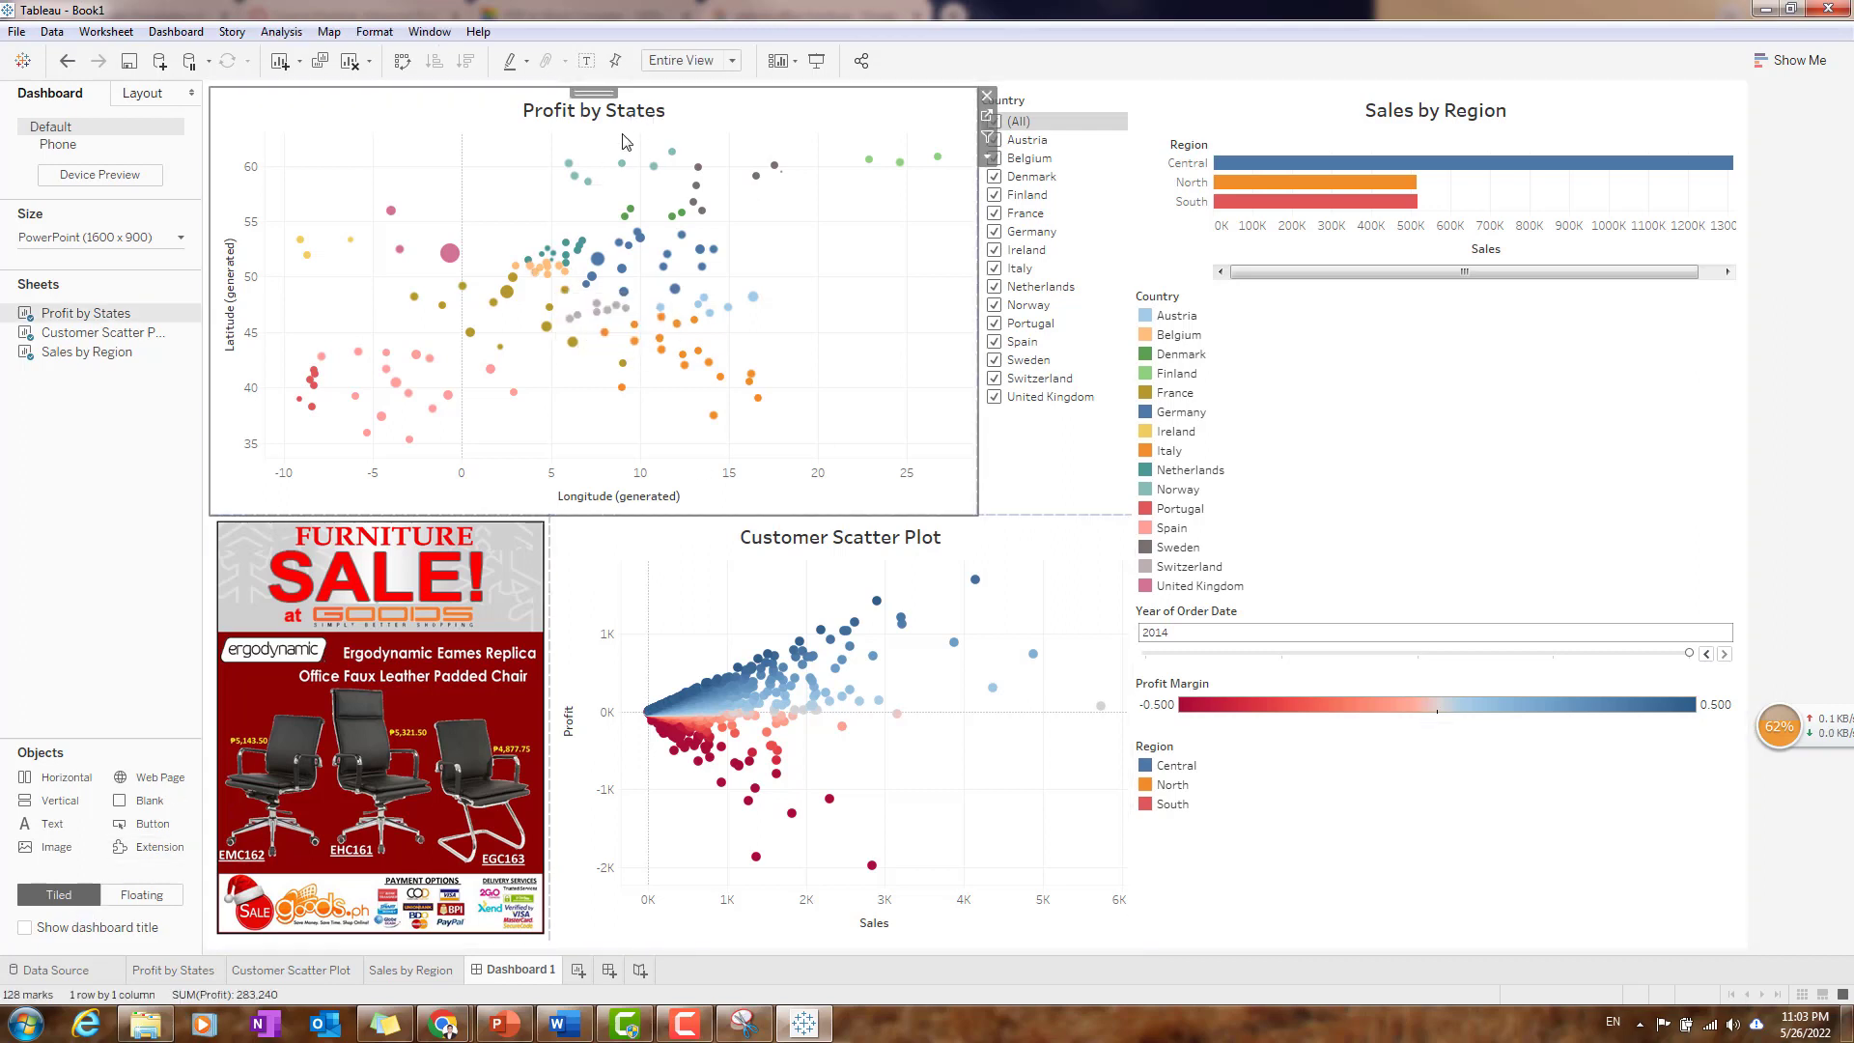
{"action": "left_click", "coordinate": [25, 928]}
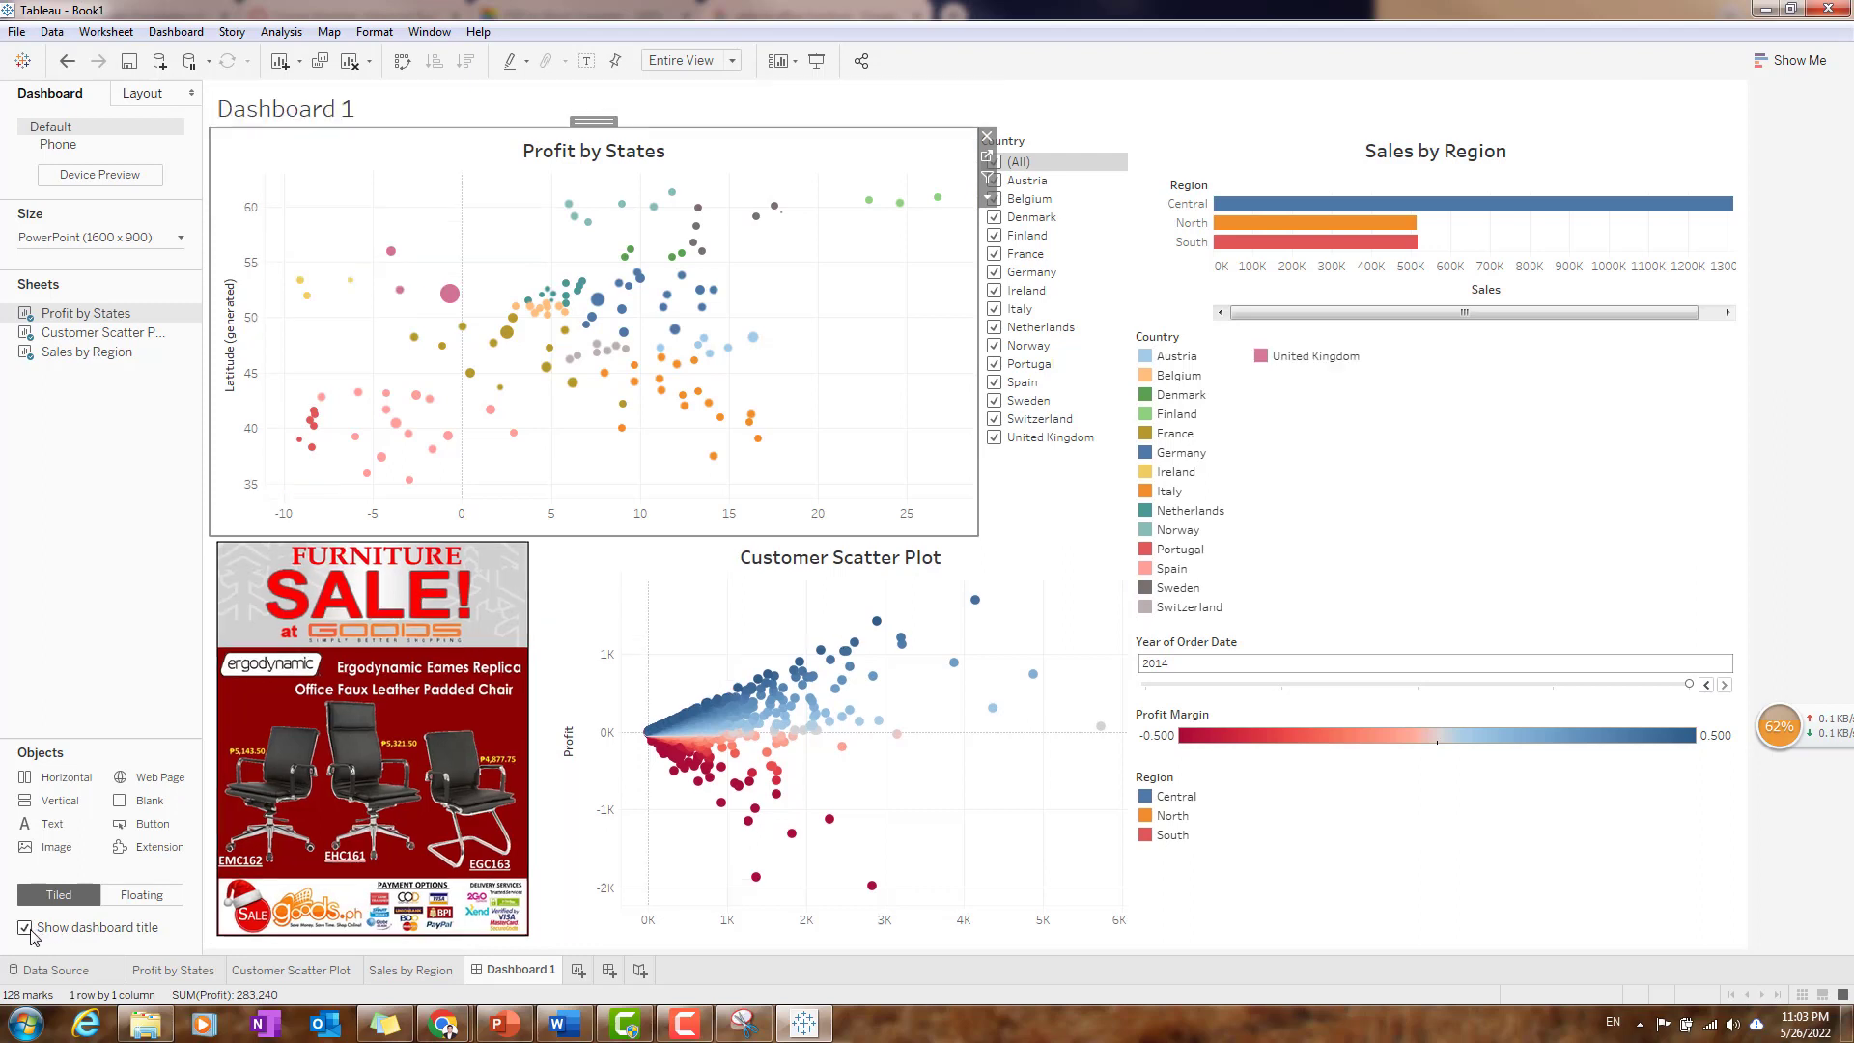
{"action": "double_click", "coordinate": [372, 111]}
{"action": "left_click_drag", "start_coordinate": [826, 430], "coordinate": [575, 431]}
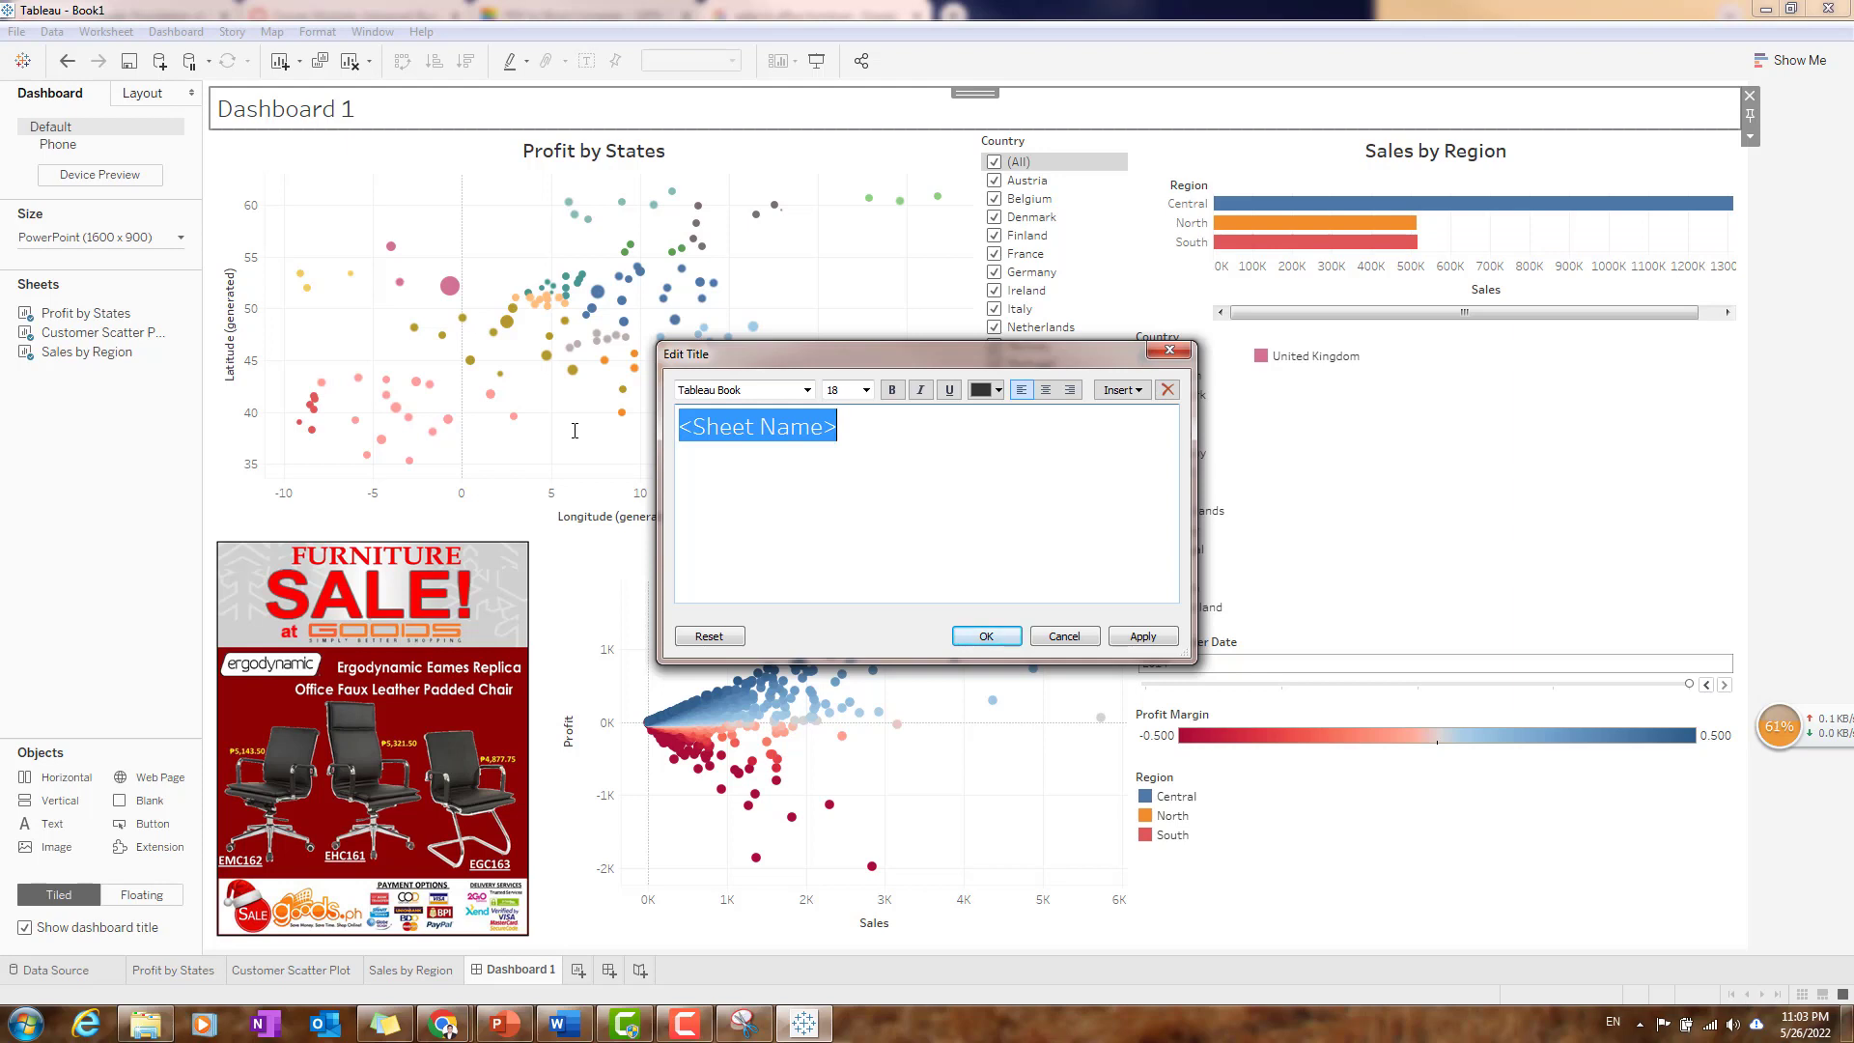
{"action": "type", "text": "Sales of"}
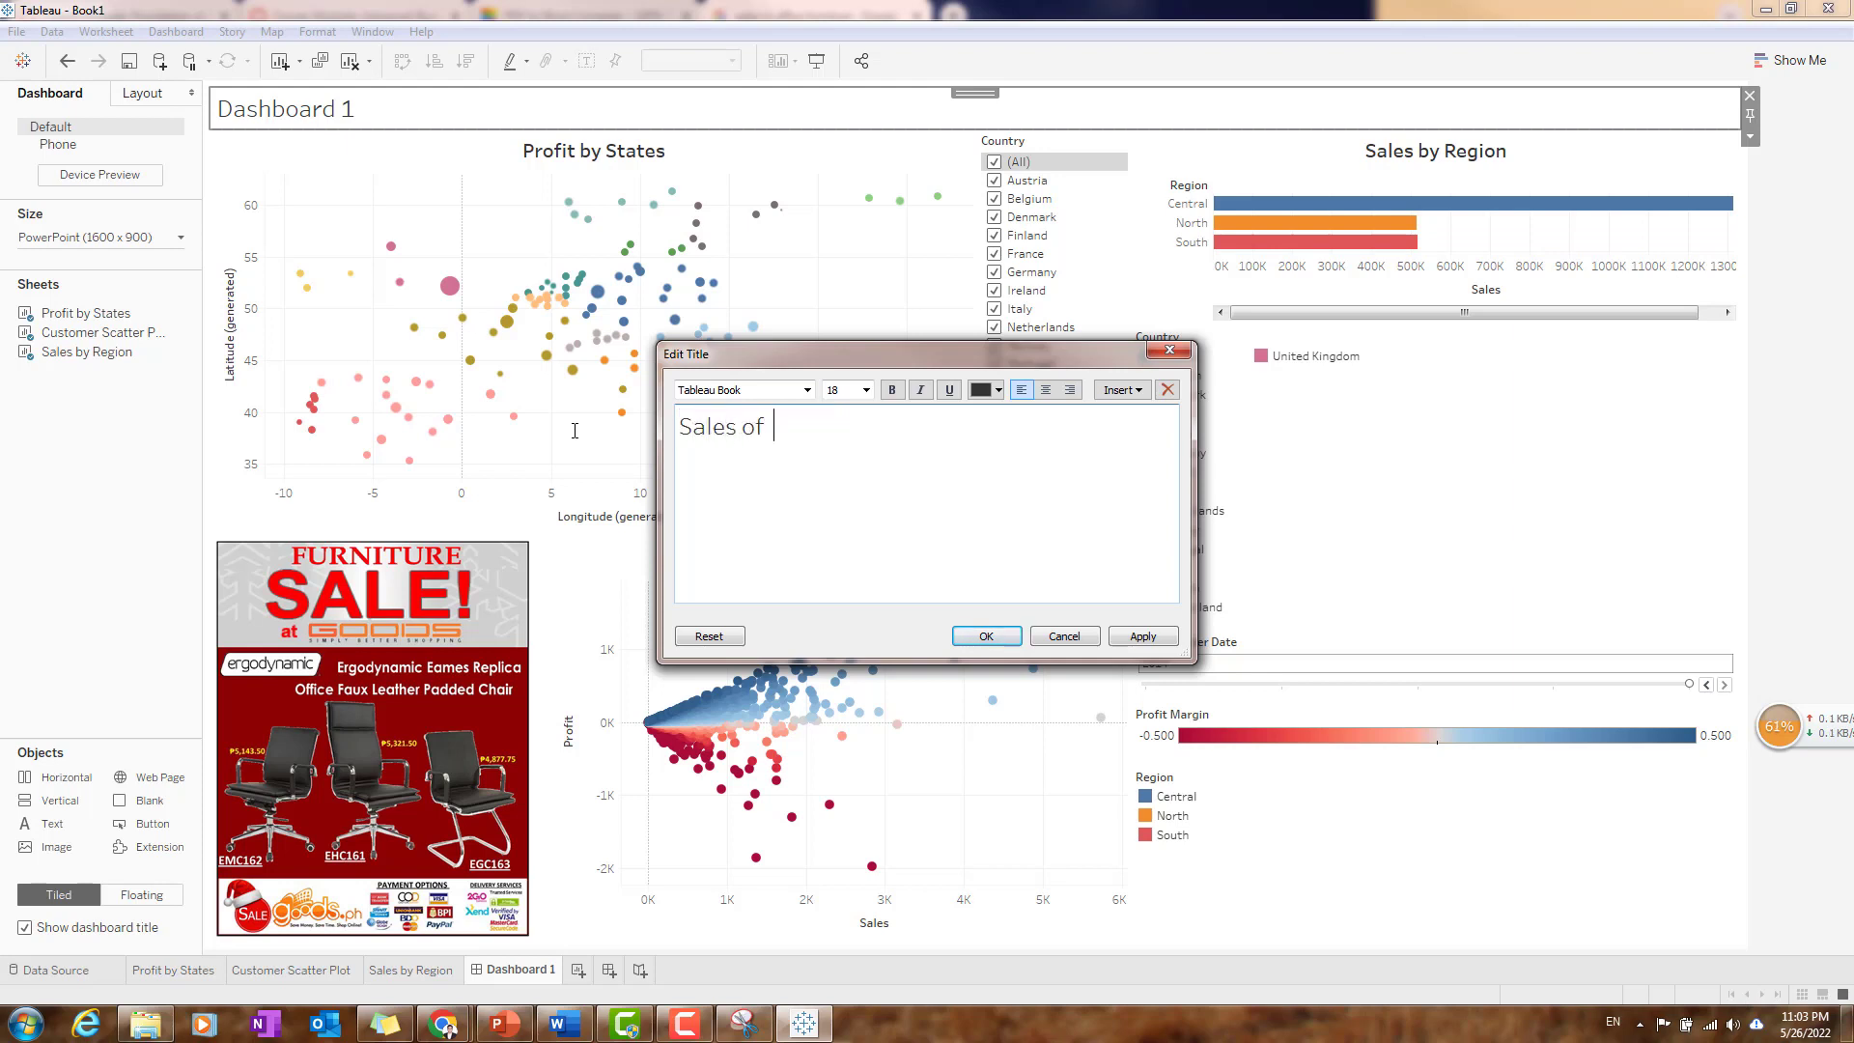
{"action": "type", "text": " Office Furniture"}
{"action": "key", "text": "BackSpace"}
{"action": "type", "text": "Dash "}
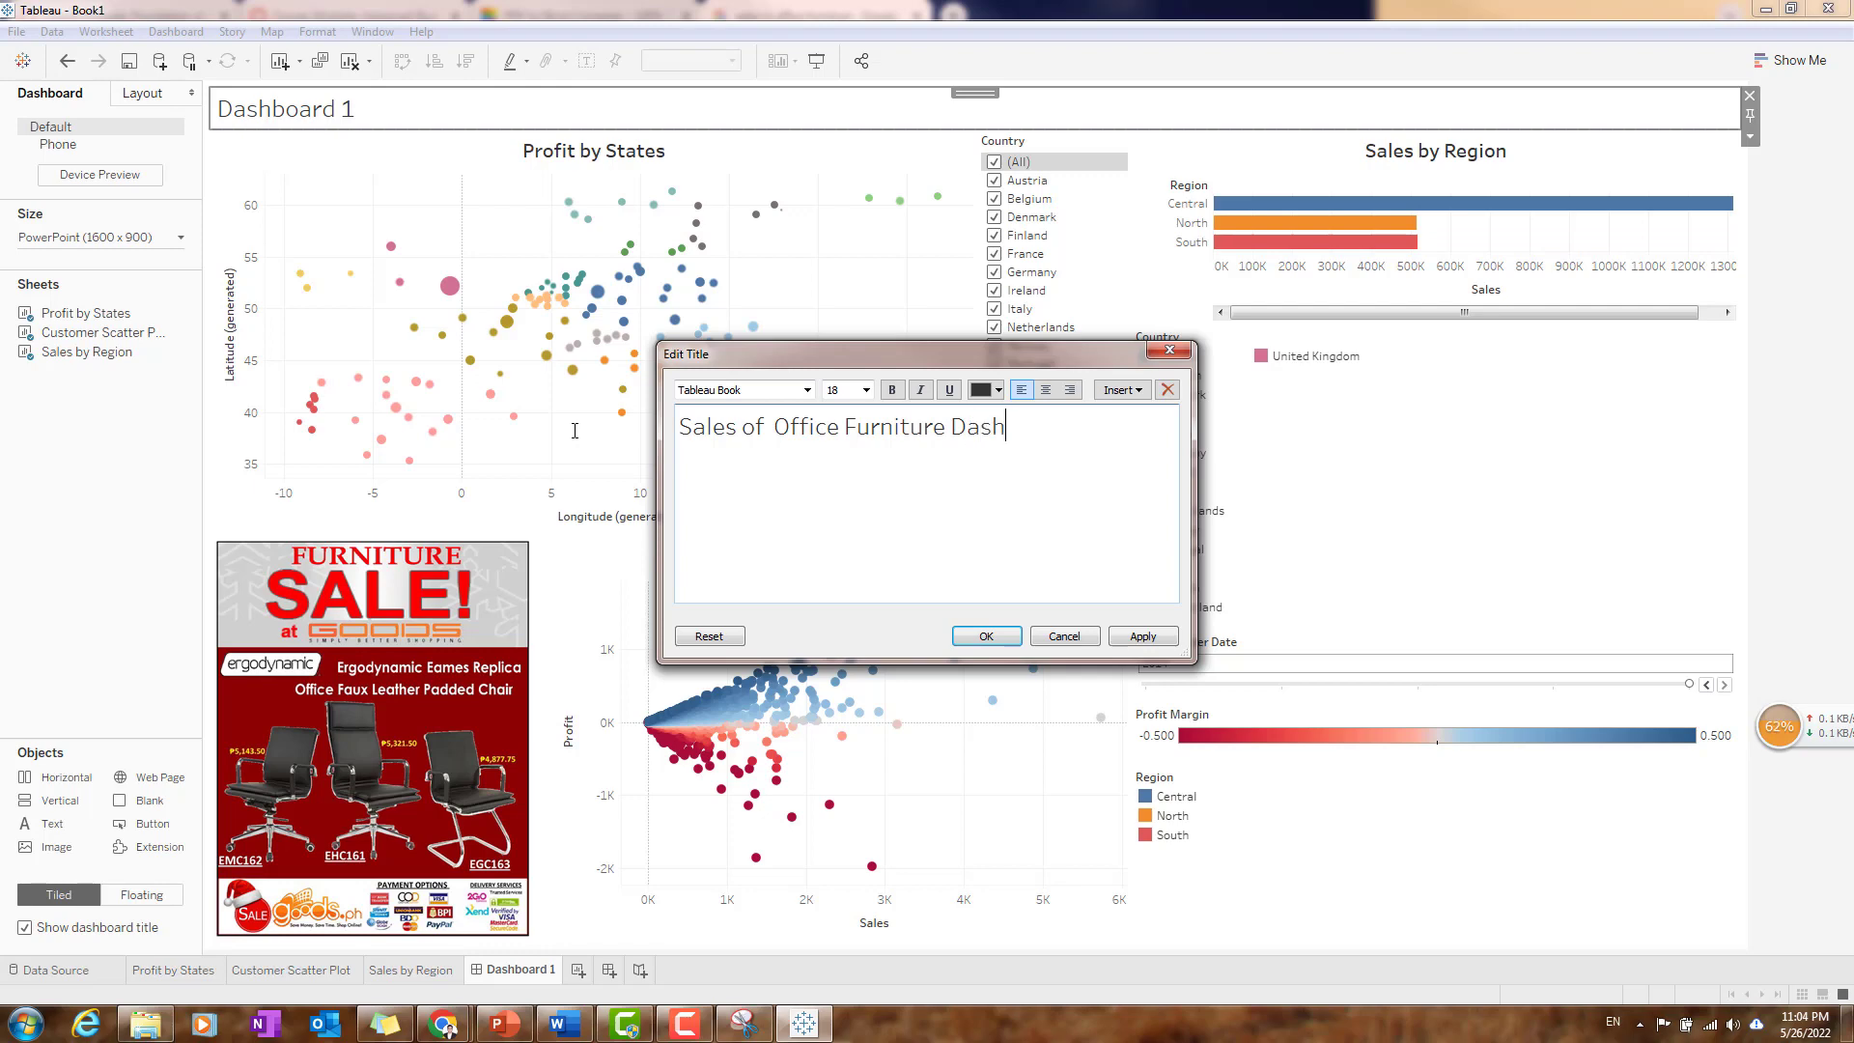
{"action": "type", "text": "Board"}
{"action": "left_click", "coordinate": [986, 636]}
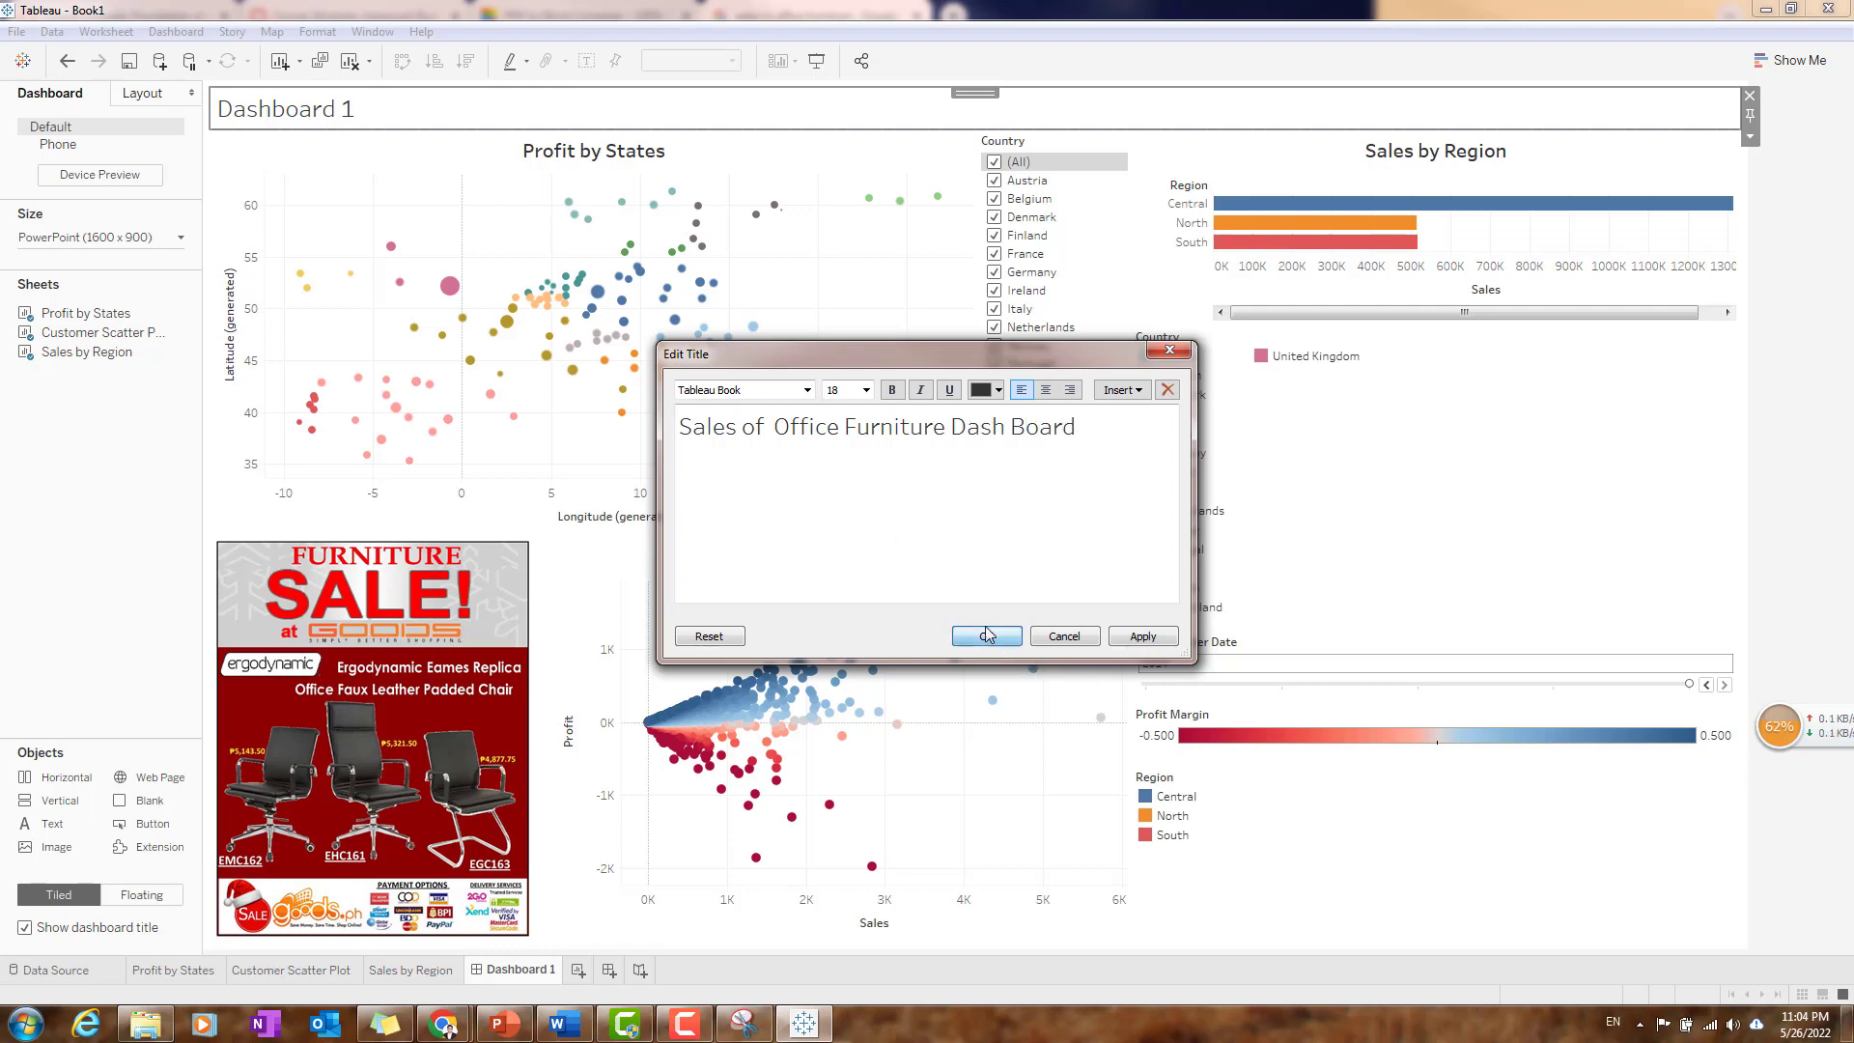
- Center the dashboard title and set its font size to 20
{"action": "double_click", "coordinate": [665, 112]}
{"action": "left_click", "coordinate": [1045, 389]}
{"action": "triple_click", "coordinate": [955, 437]}
{"action": "left_click", "coordinate": [844, 389]}
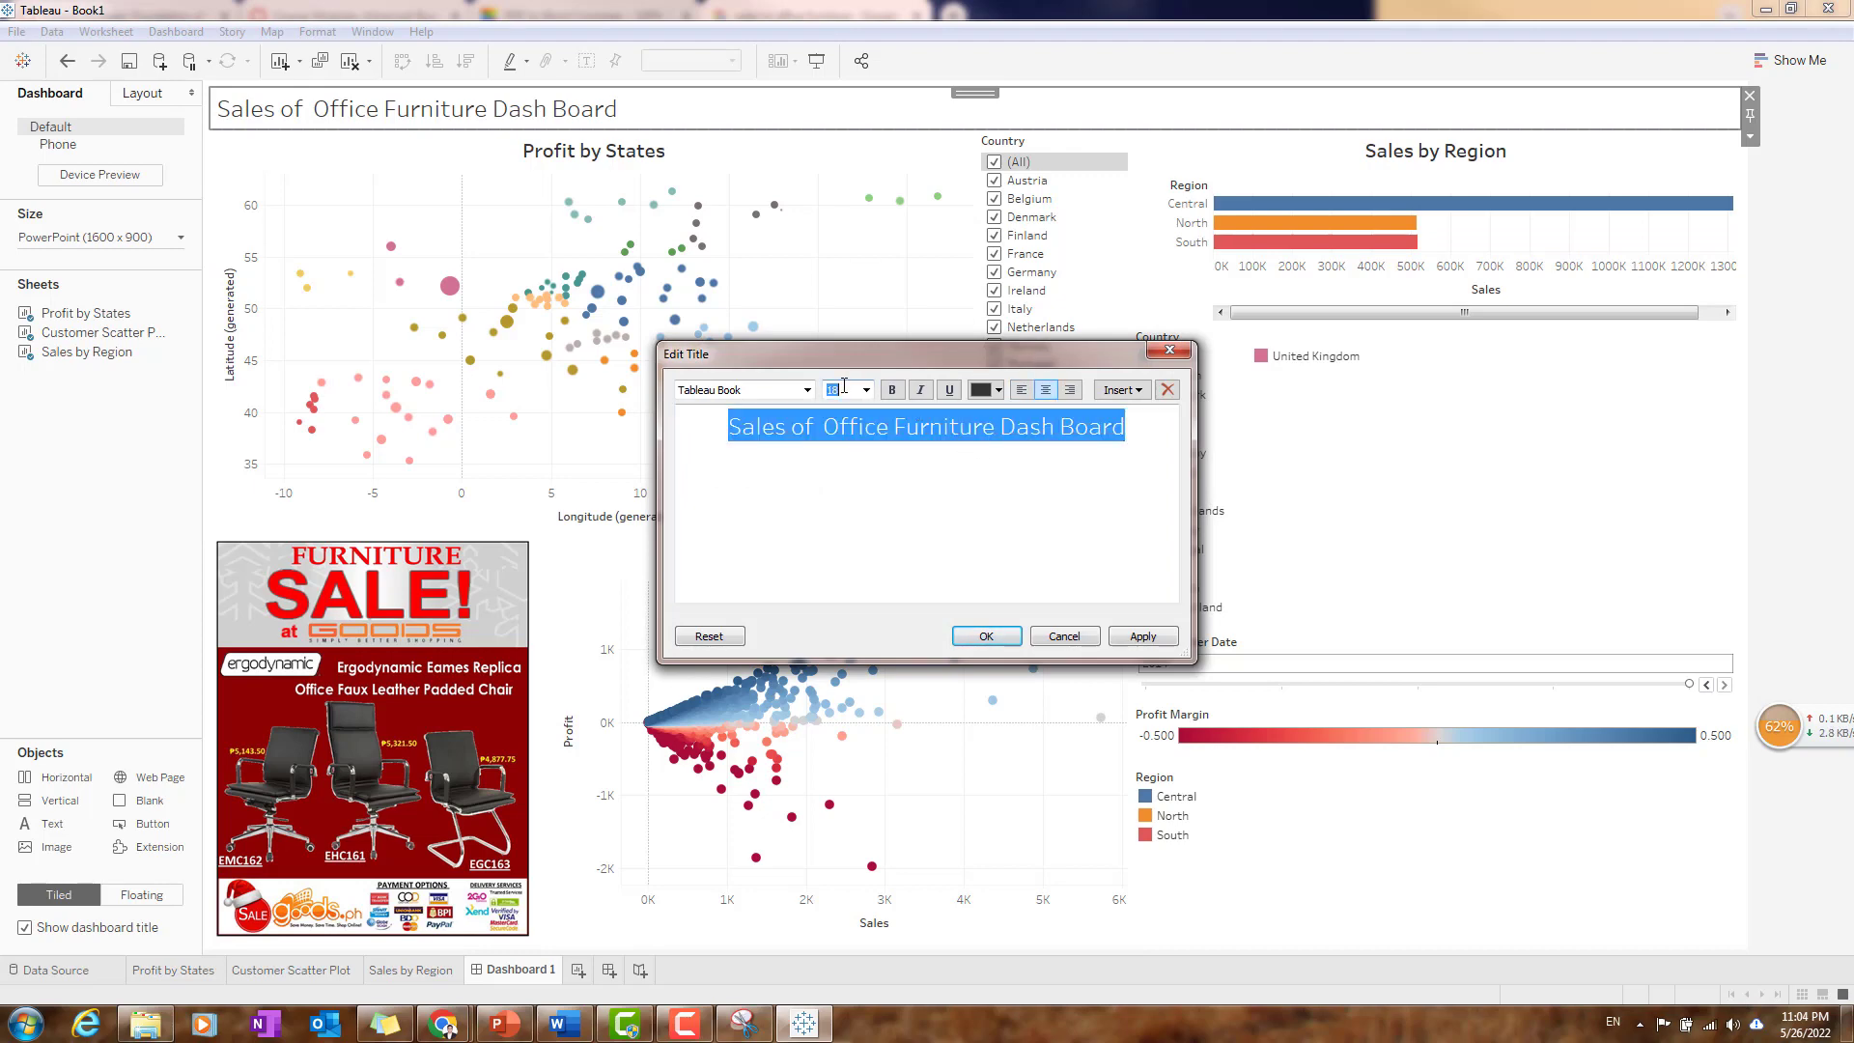
{"action": "type", "text": "20"}
{"action": "key", "text": "Return"}
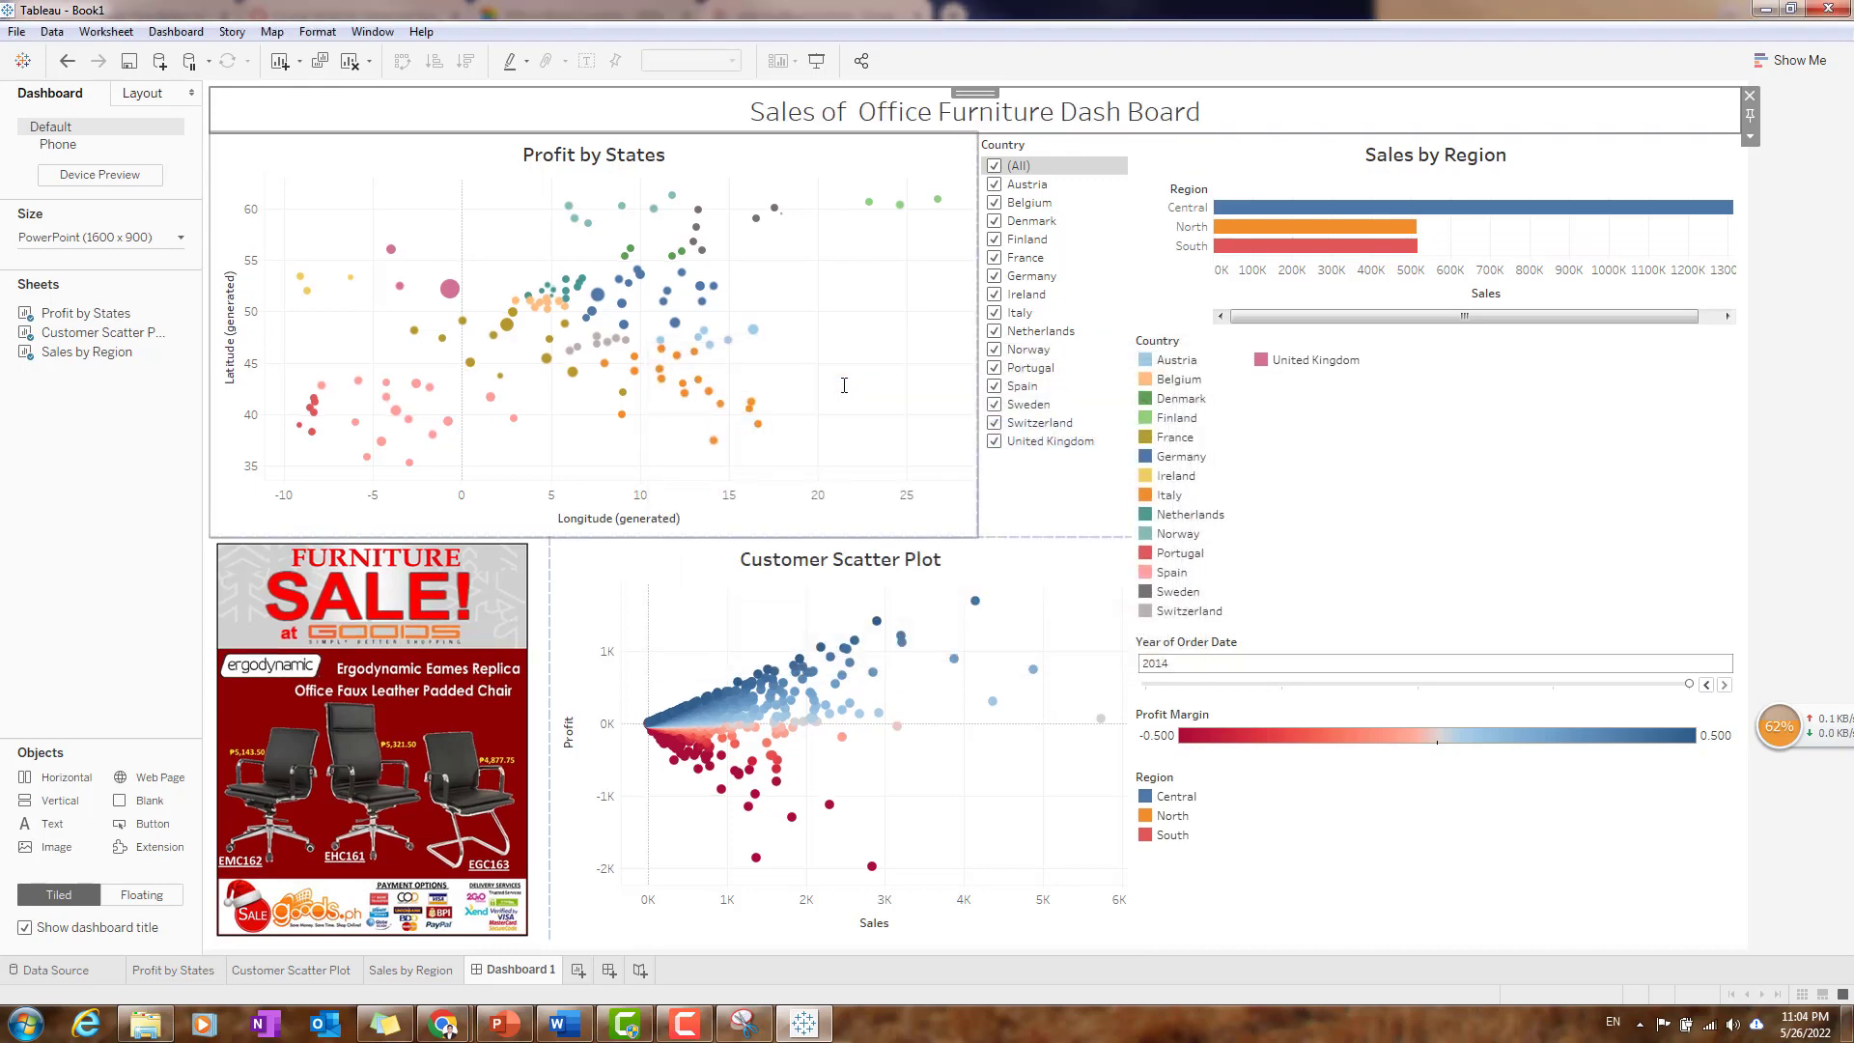
- Make the whole dashboard title text bold
{"action": "double_click", "coordinate": [1106, 106]}
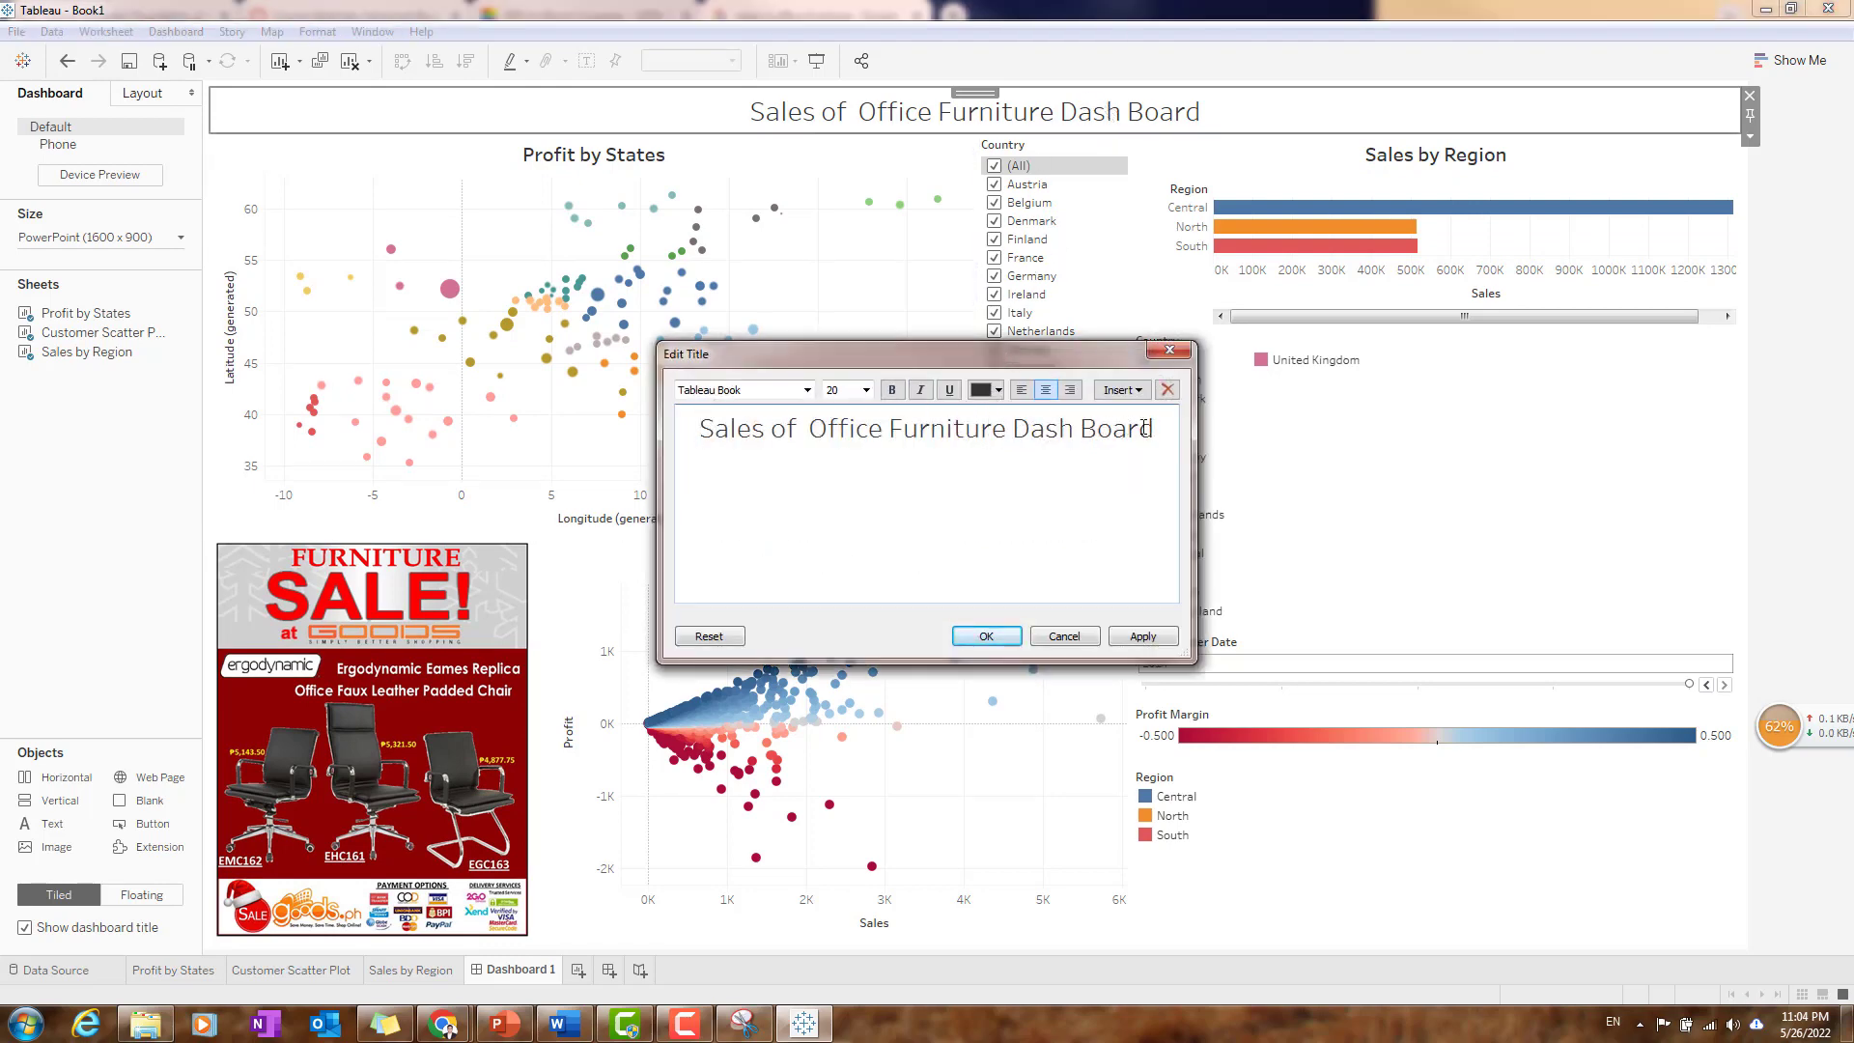
{"action": "left_click_drag", "start_coordinate": [1154, 428], "coordinate": [758, 405]}
{"action": "left_click", "coordinate": [893, 389]}
{"action": "left_click", "coordinate": [1010, 644]}
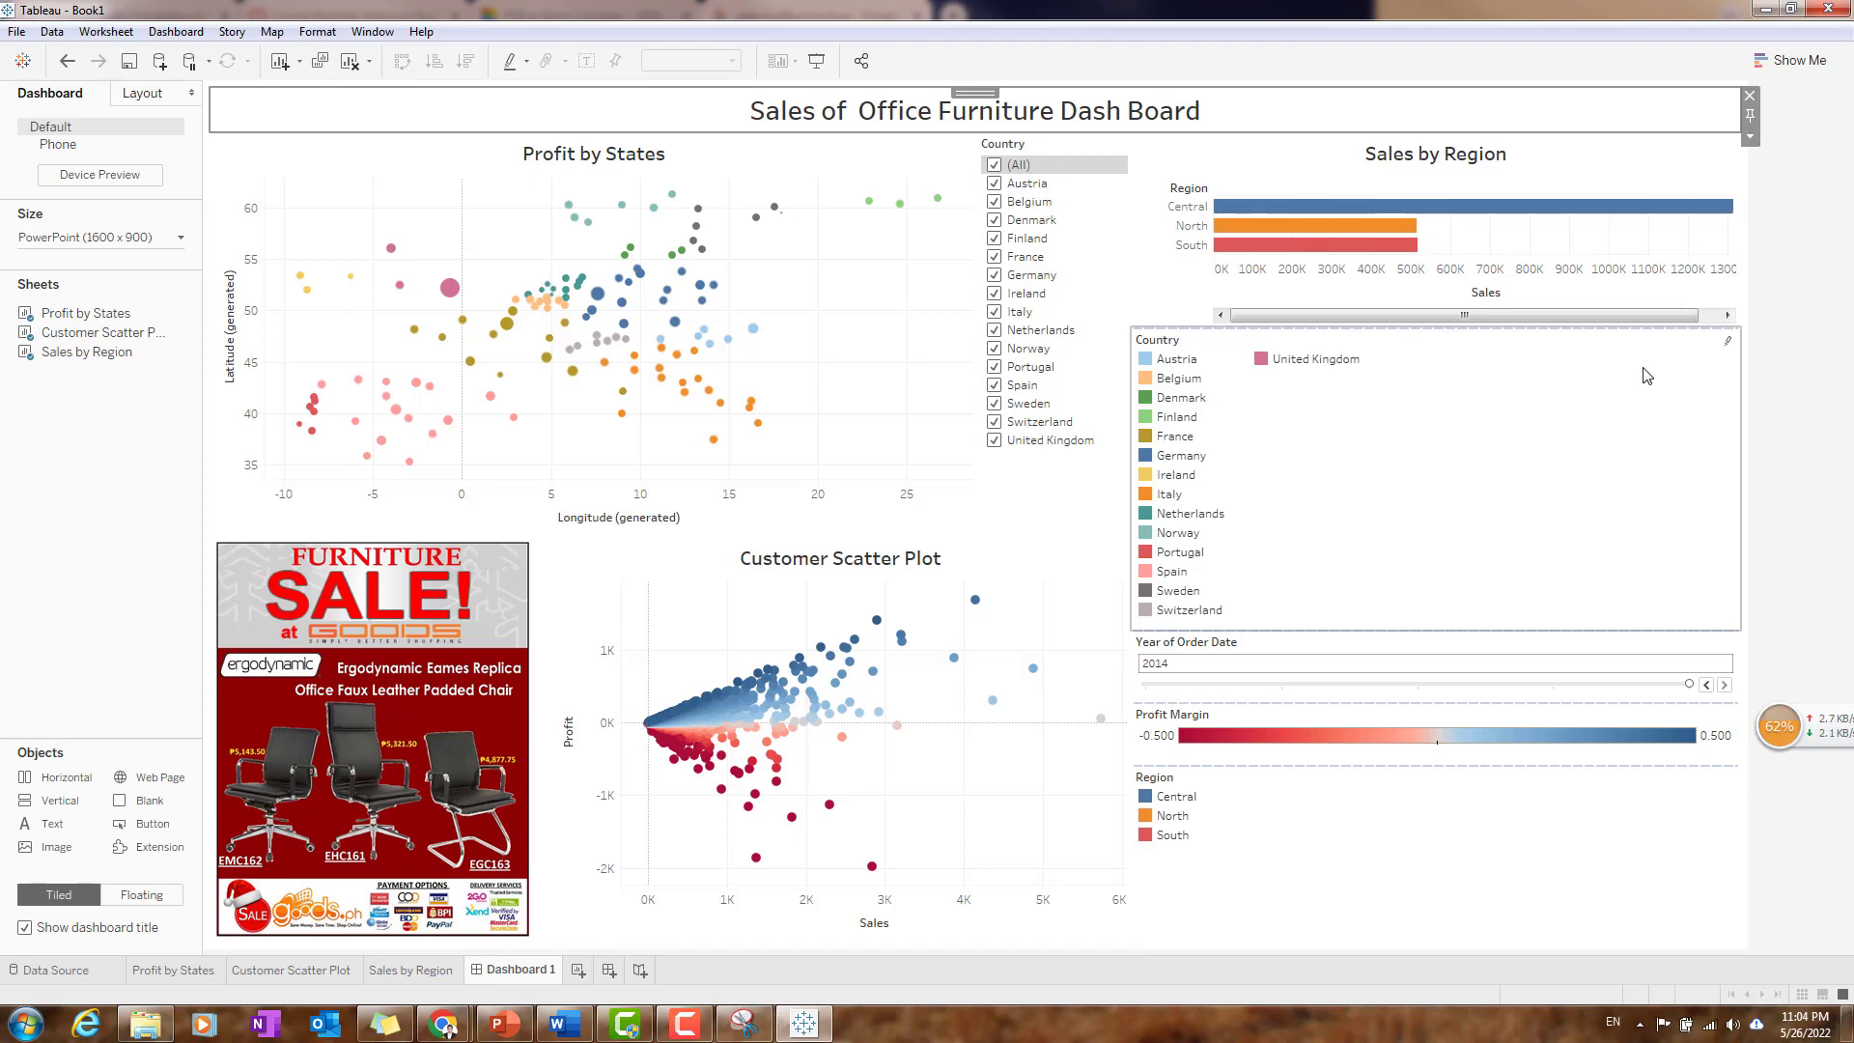
- Switch to the HW3 Instruction document in Word and review the Practice 2 dashboard requirements and deliverables
{"action": "left_click", "coordinate": [563, 1024]}
{"action": "scroll", "coordinate": [632, 451], "scroll_direction": "up", "scroll_amount": 4}
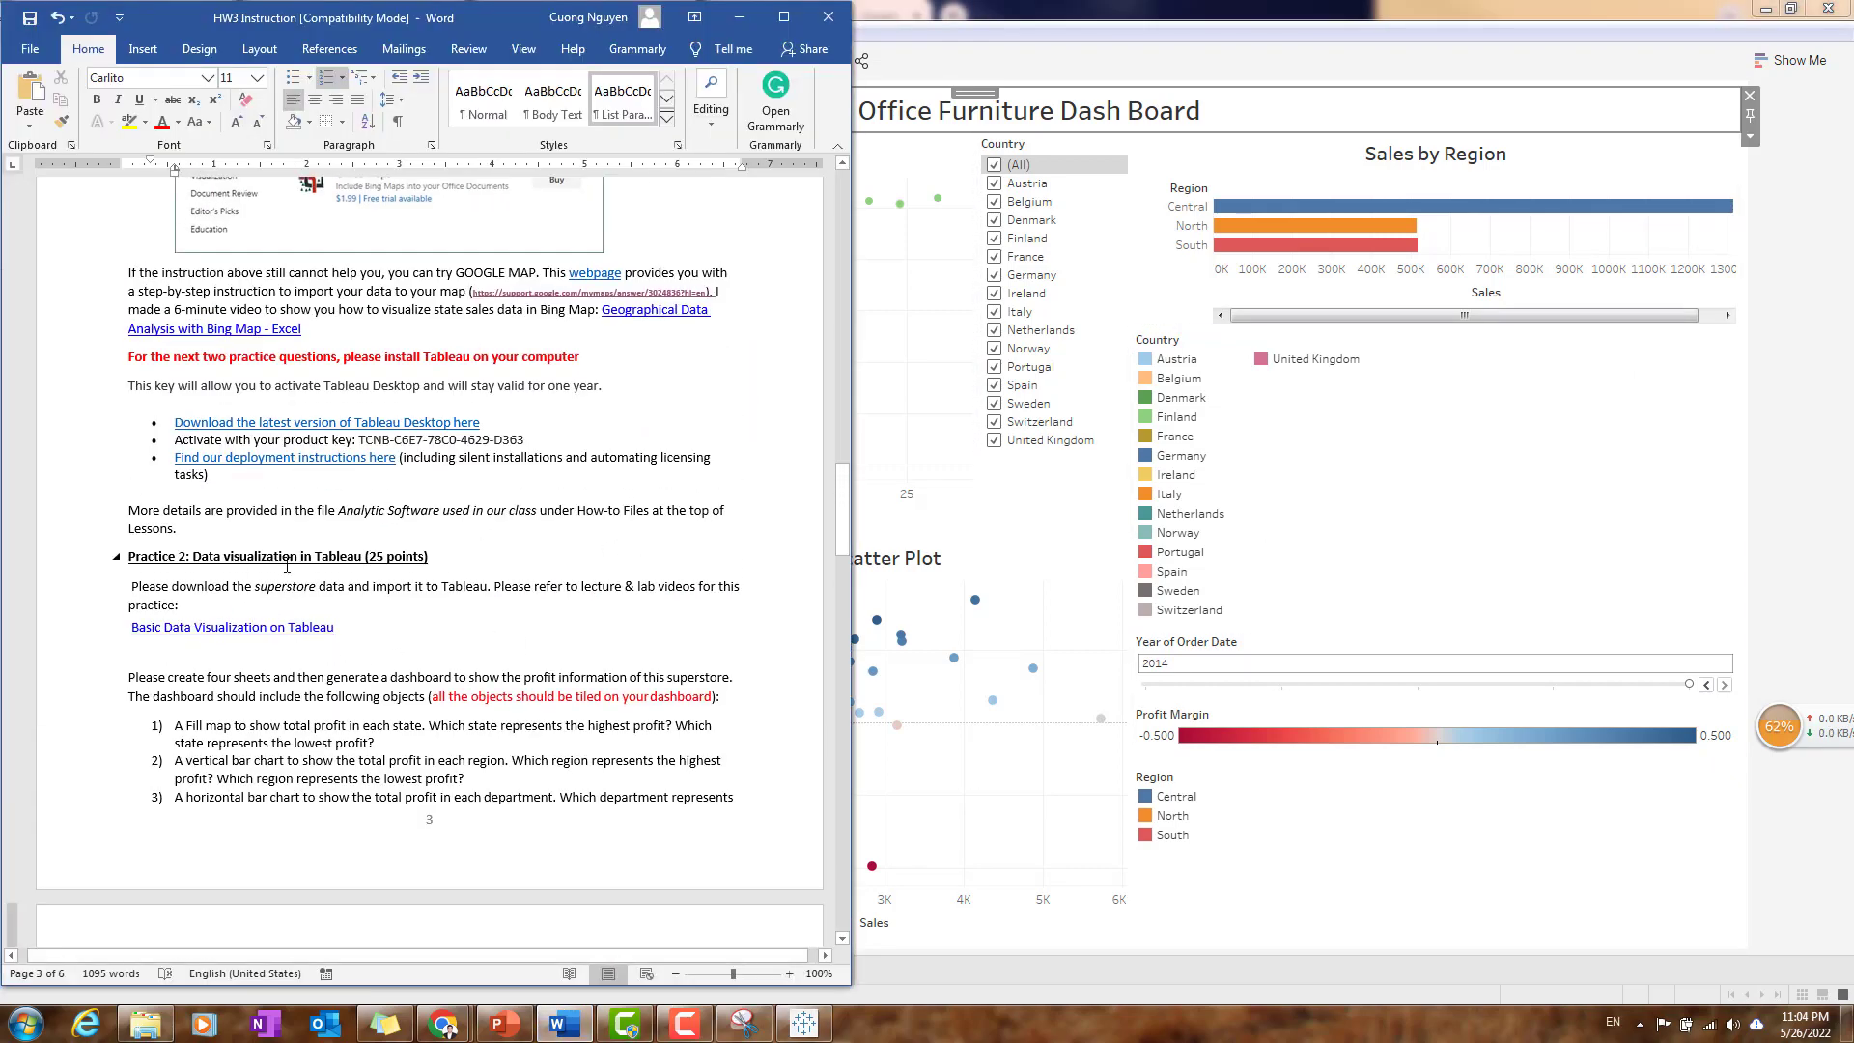
{"action": "scroll", "coordinate": [287, 566], "scroll_direction": "down", "scroll_amount": 2}
{"action": "scroll", "coordinate": [344, 567], "scroll_direction": "down", "scroll_amount": 2}
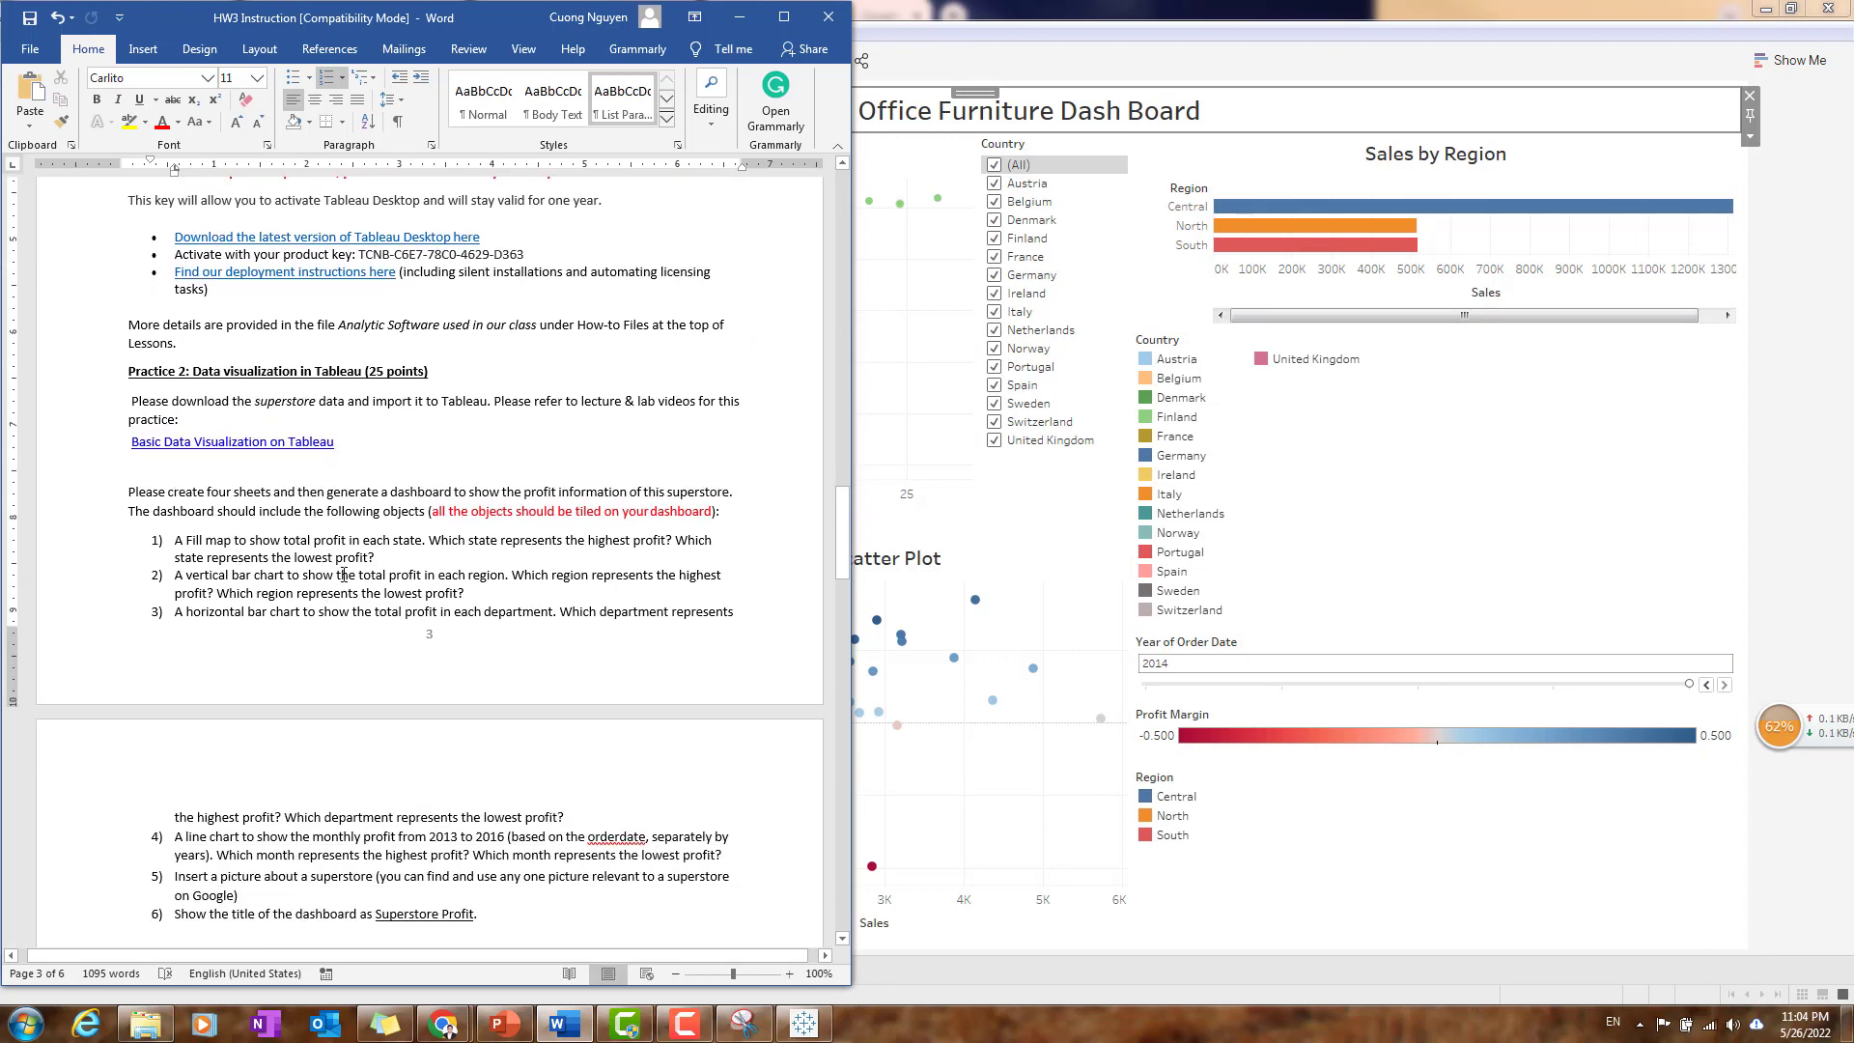
{"action": "scroll", "coordinate": [311, 519], "scroll_direction": "down", "scroll_amount": 2}
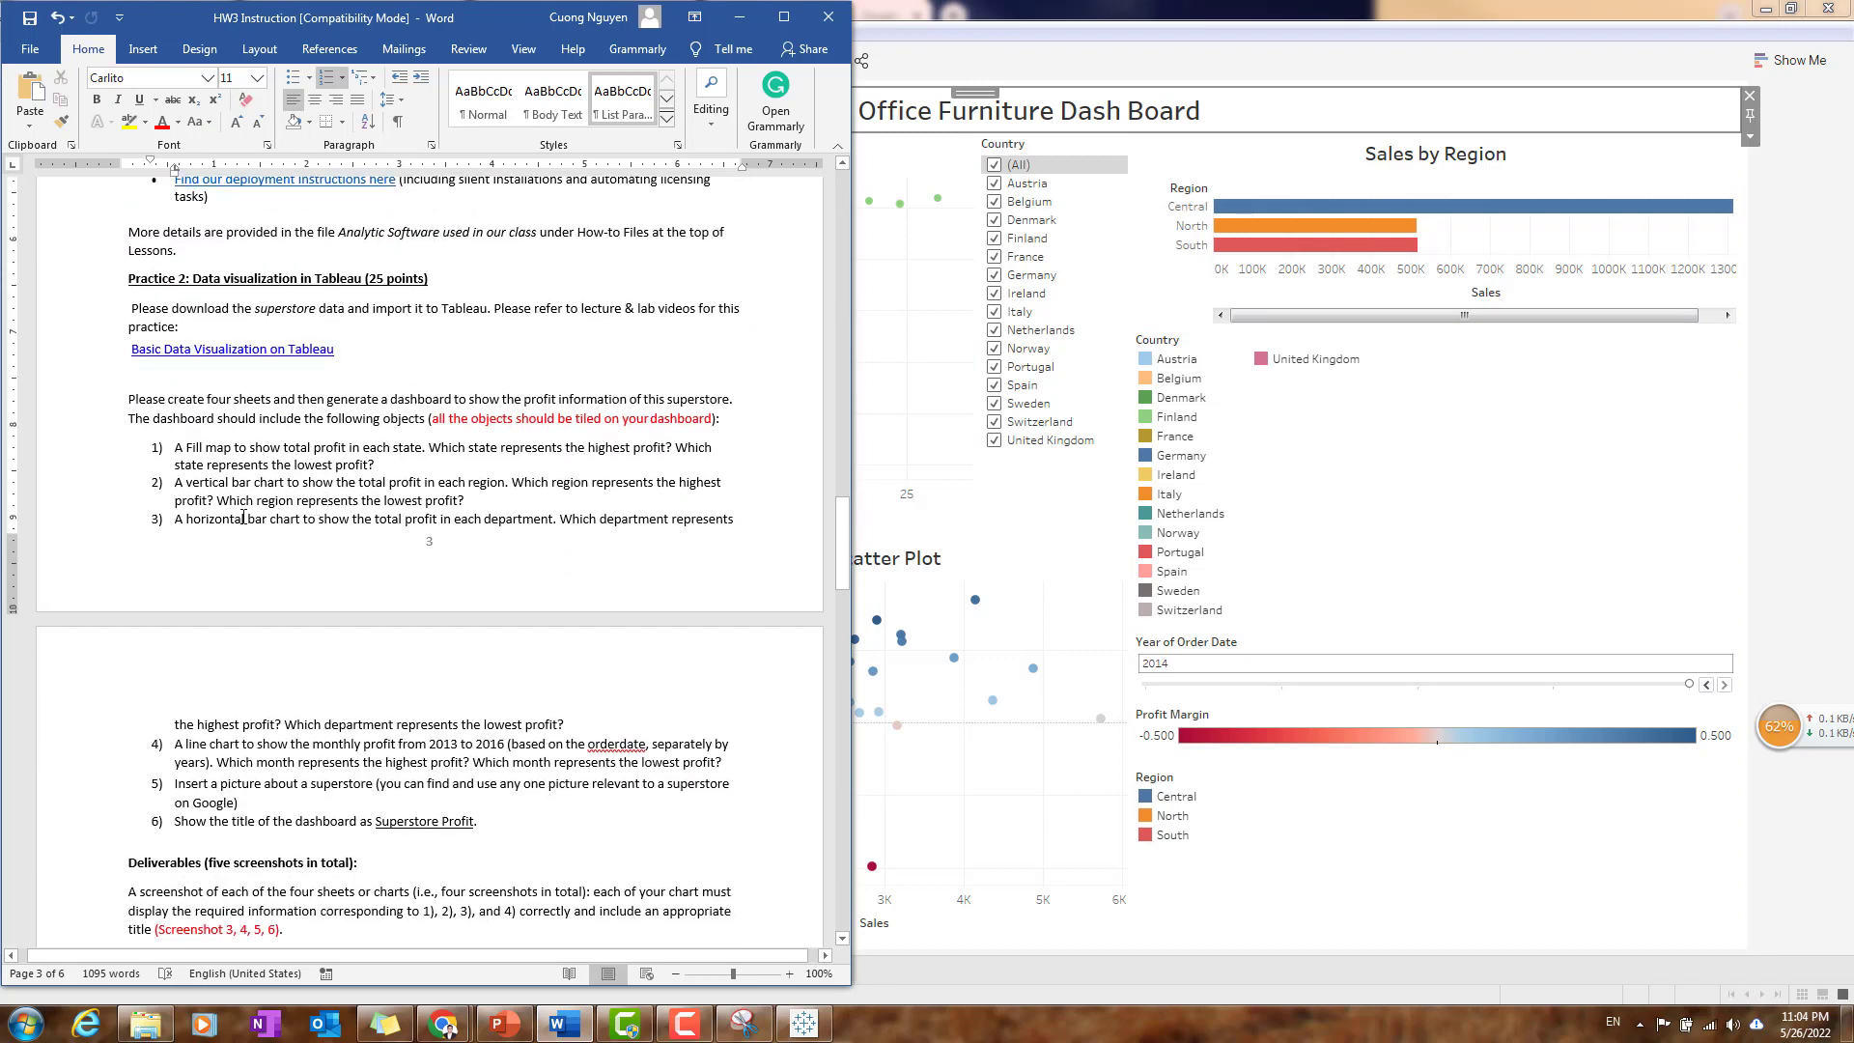
{"action": "scroll", "coordinate": [256, 522], "scroll_direction": "down", "scroll_amount": 2}
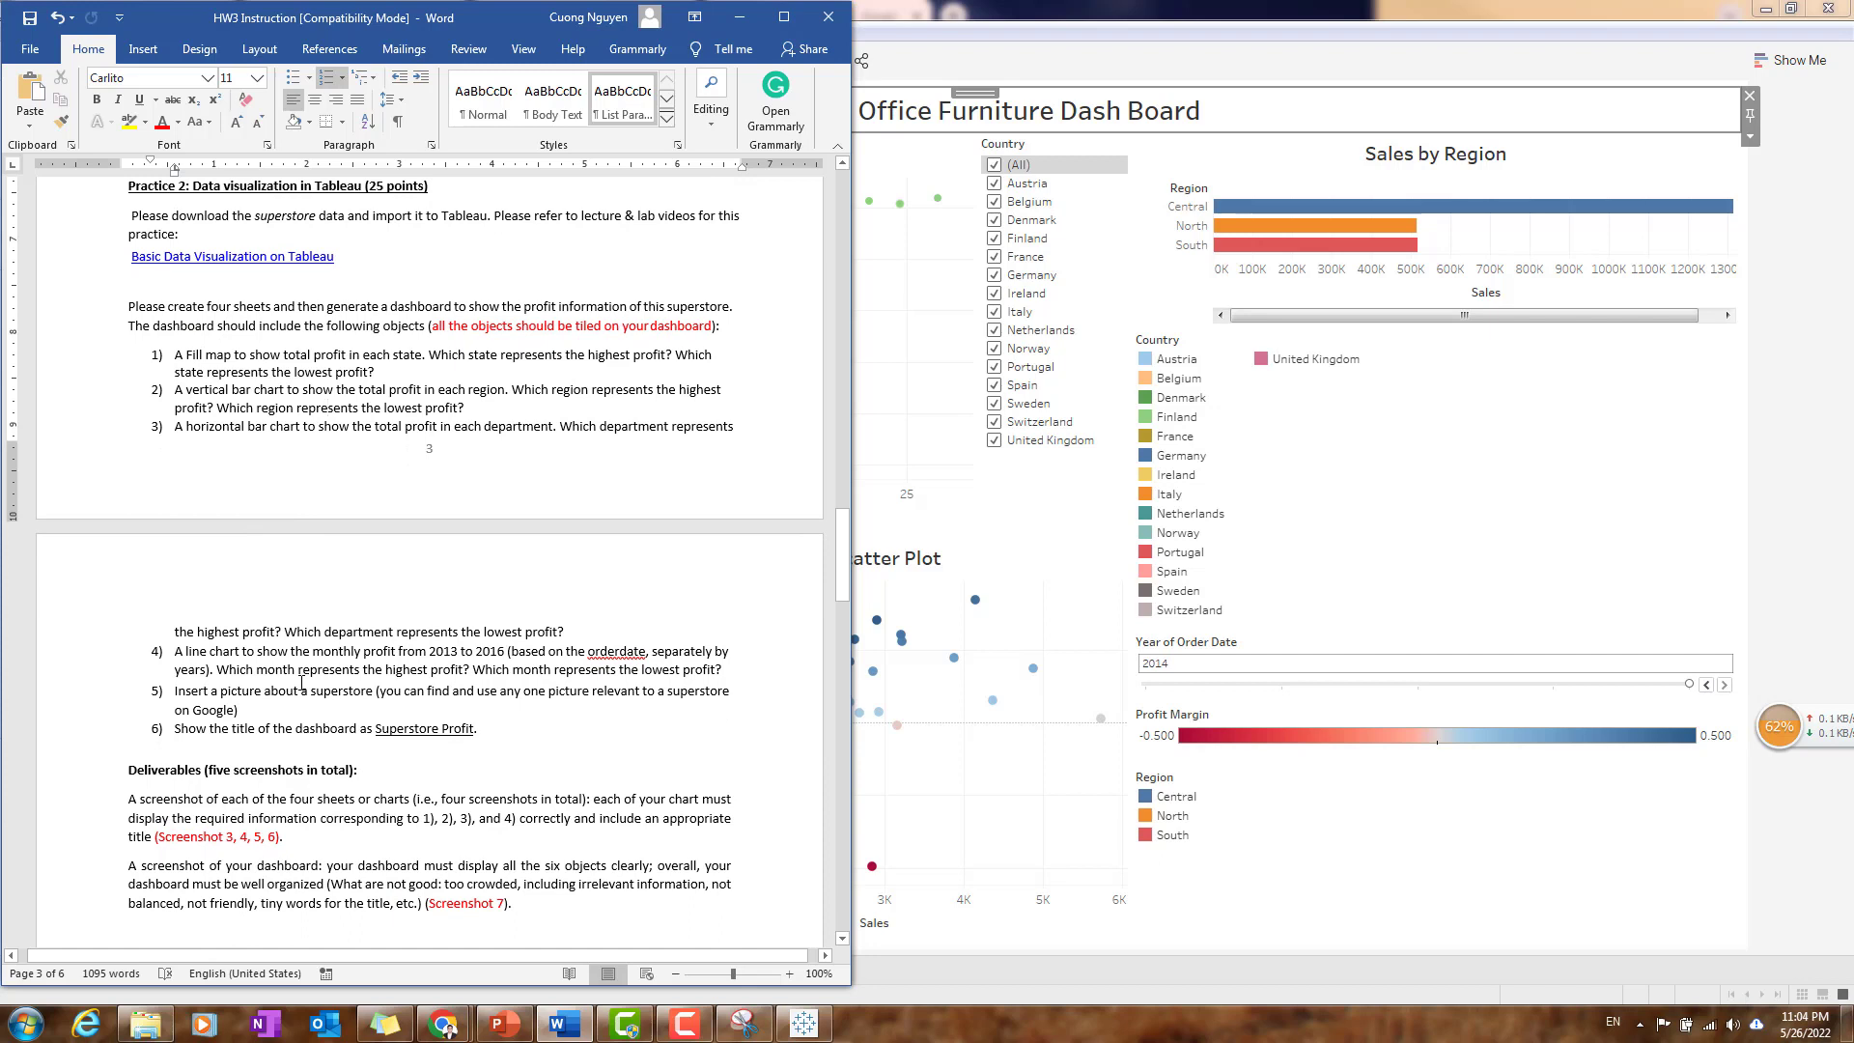
{"action": "scroll", "coordinate": [303, 683], "scroll_direction": "down", "scroll_amount": 3}
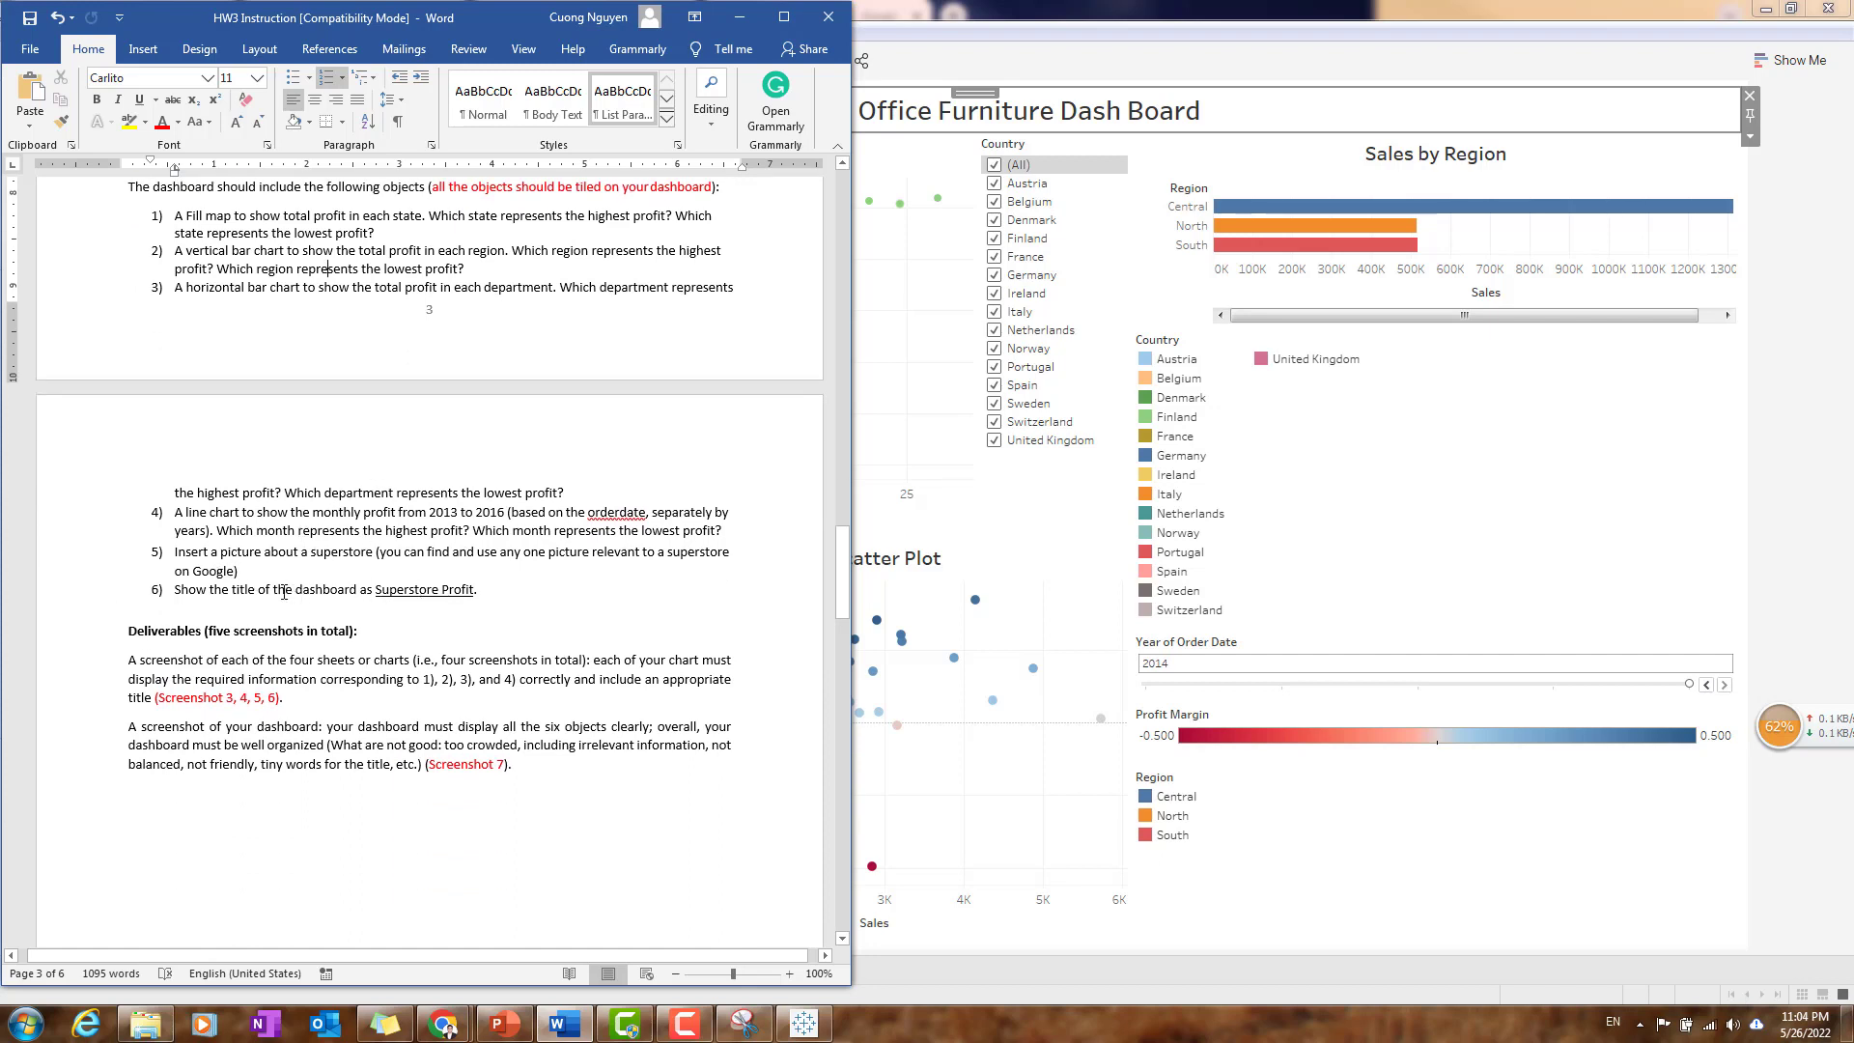
{"action": "left_click_drag", "start_coordinate": [226, 592], "coordinate": [359, 592]}
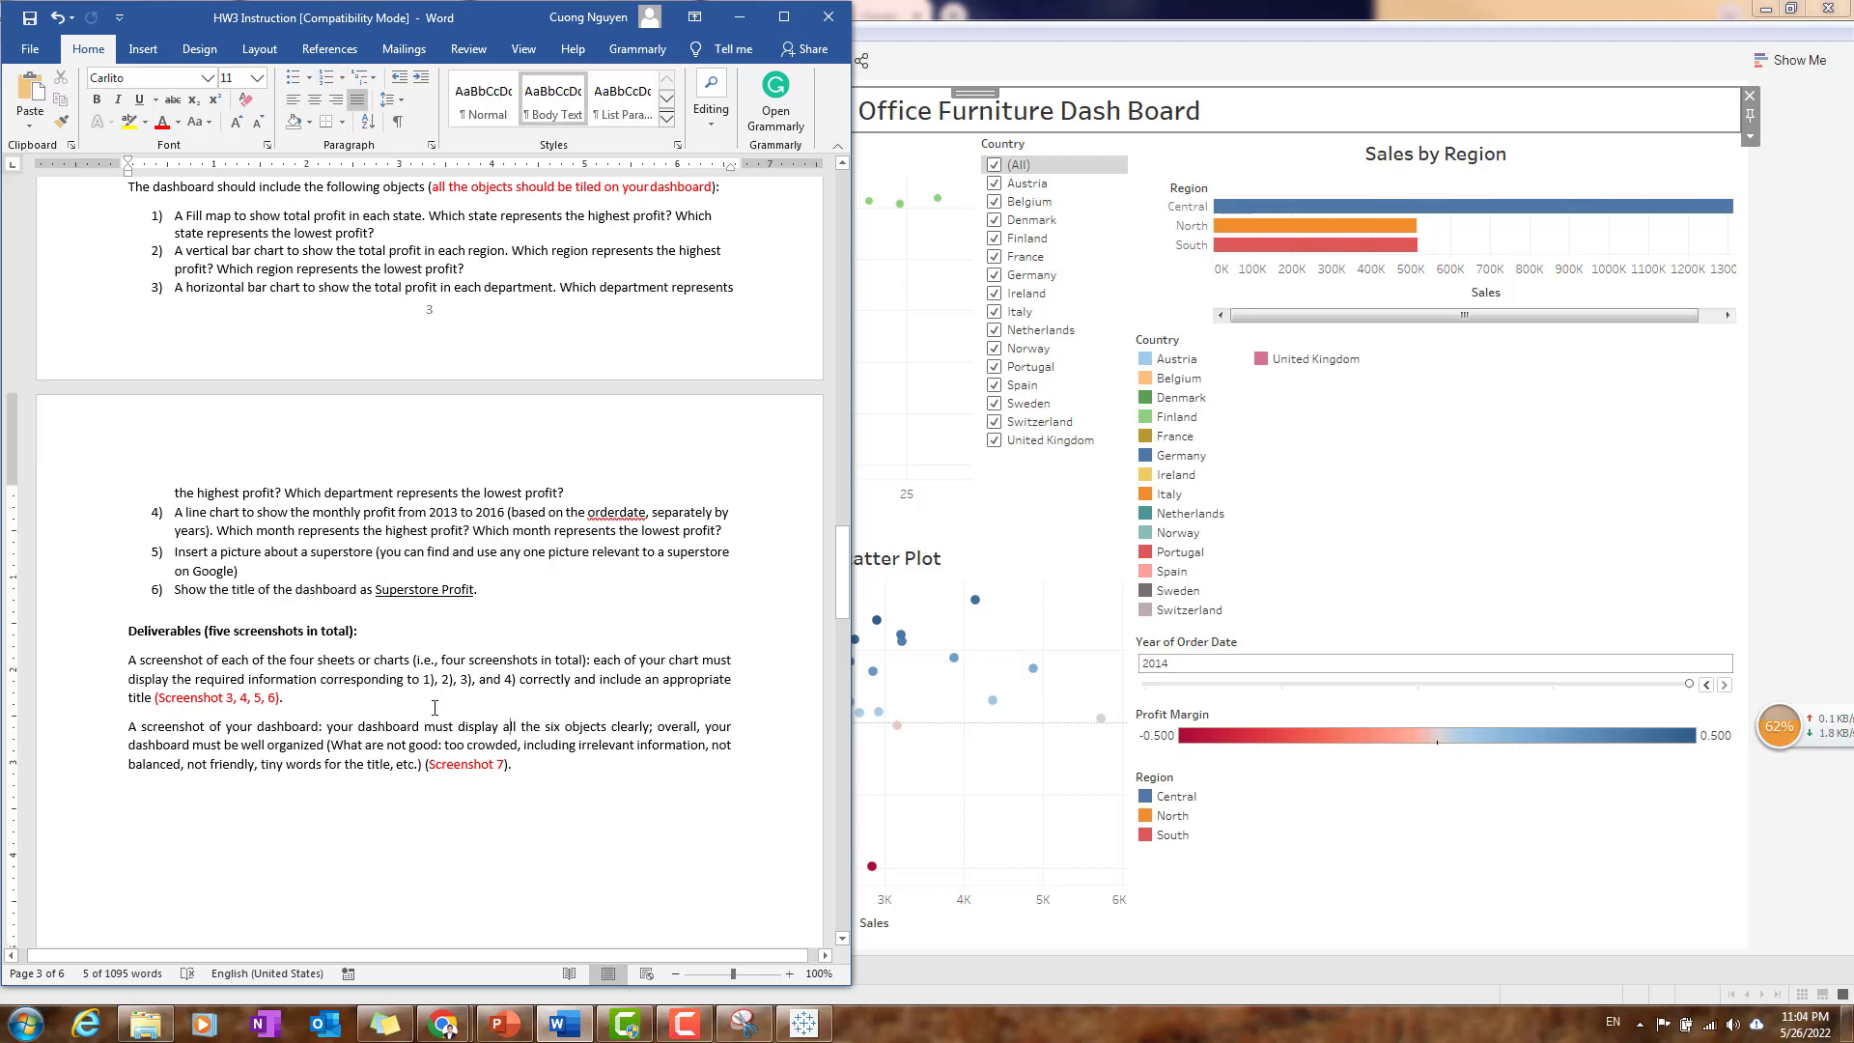
{"action": "left_click", "coordinate": [506, 727]}
- Read through the Practice 3 instructions on connecting to a JSON file in Tableau
{"action": "scroll", "coordinate": [534, 654], "scroll_direction": "down", "scroll_amount": 1}
{"action": "scroll", "coordinate": [534, 654], "scroll_direction": "down", "scroll_amount": 7}
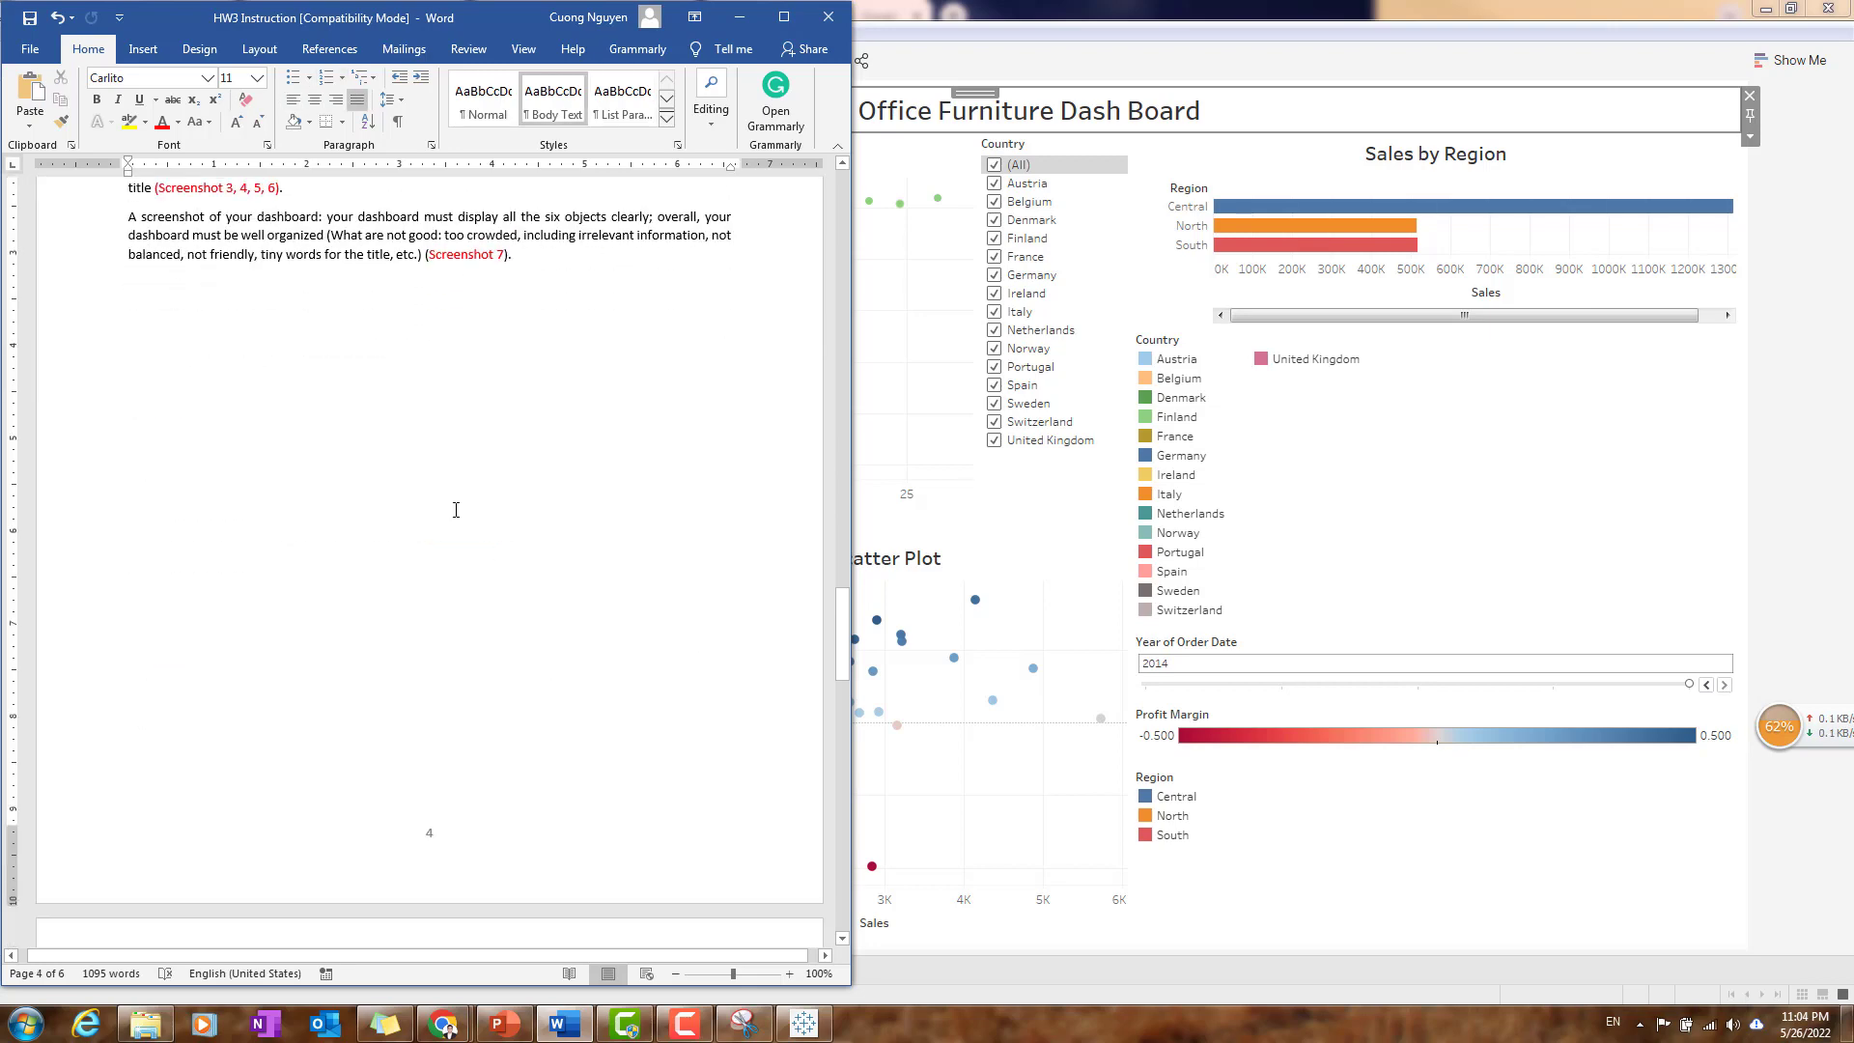
{"action": "left_click_drag", "start_coordinate": [211, 357], "coordinate": [134, 356]}
{"action": "left_click", "coordinate": [384, 459]}
{"action": "scroll", "coordinate": [447, 558], "scroll_direction": "down", "scroll_amount": 4}
{"action": "scroll", "coordinate": [446, 560], "scroll_direction": "down", "scroll_amount": 11}
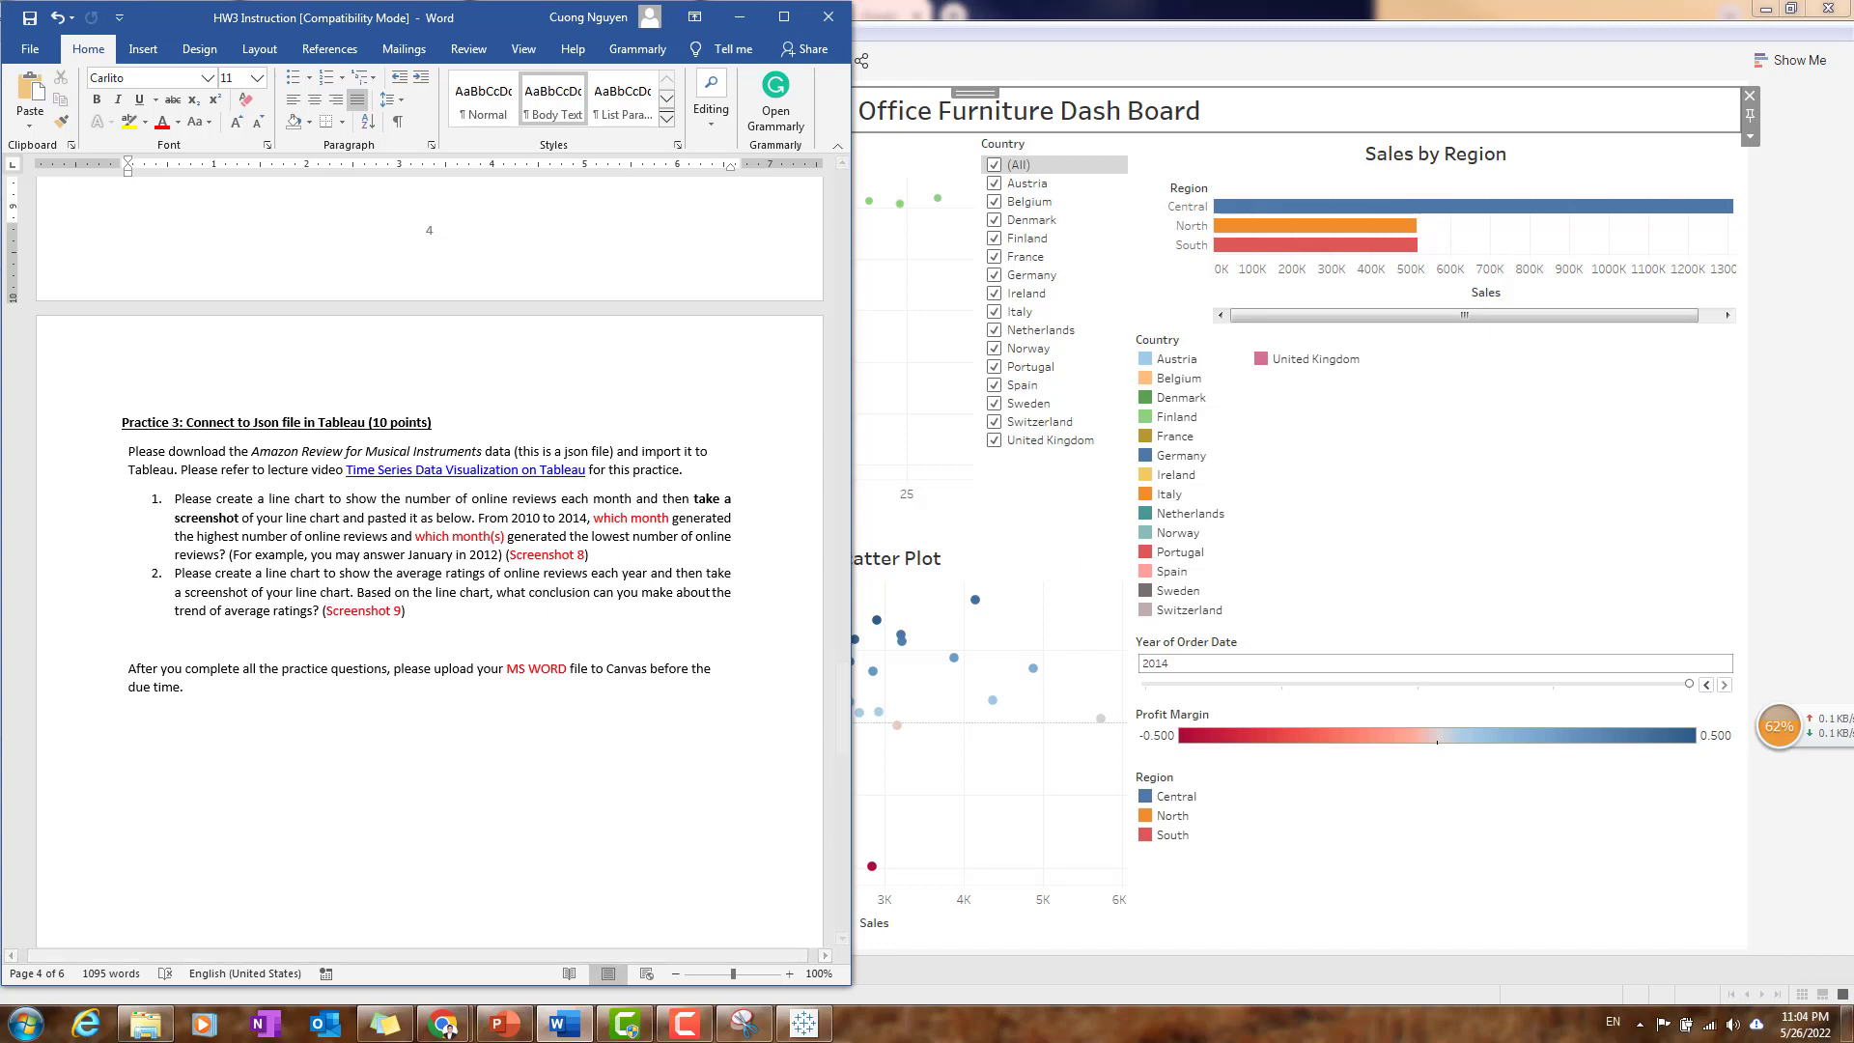
{"action": "scroll", "coordinate": [697, 666], "scroll_direction": "up", "scroll_amount": 1}
{"action": "scroll", "coordinate": [698, 666], "scroll_direction": "up", "scroll_amount": 4}
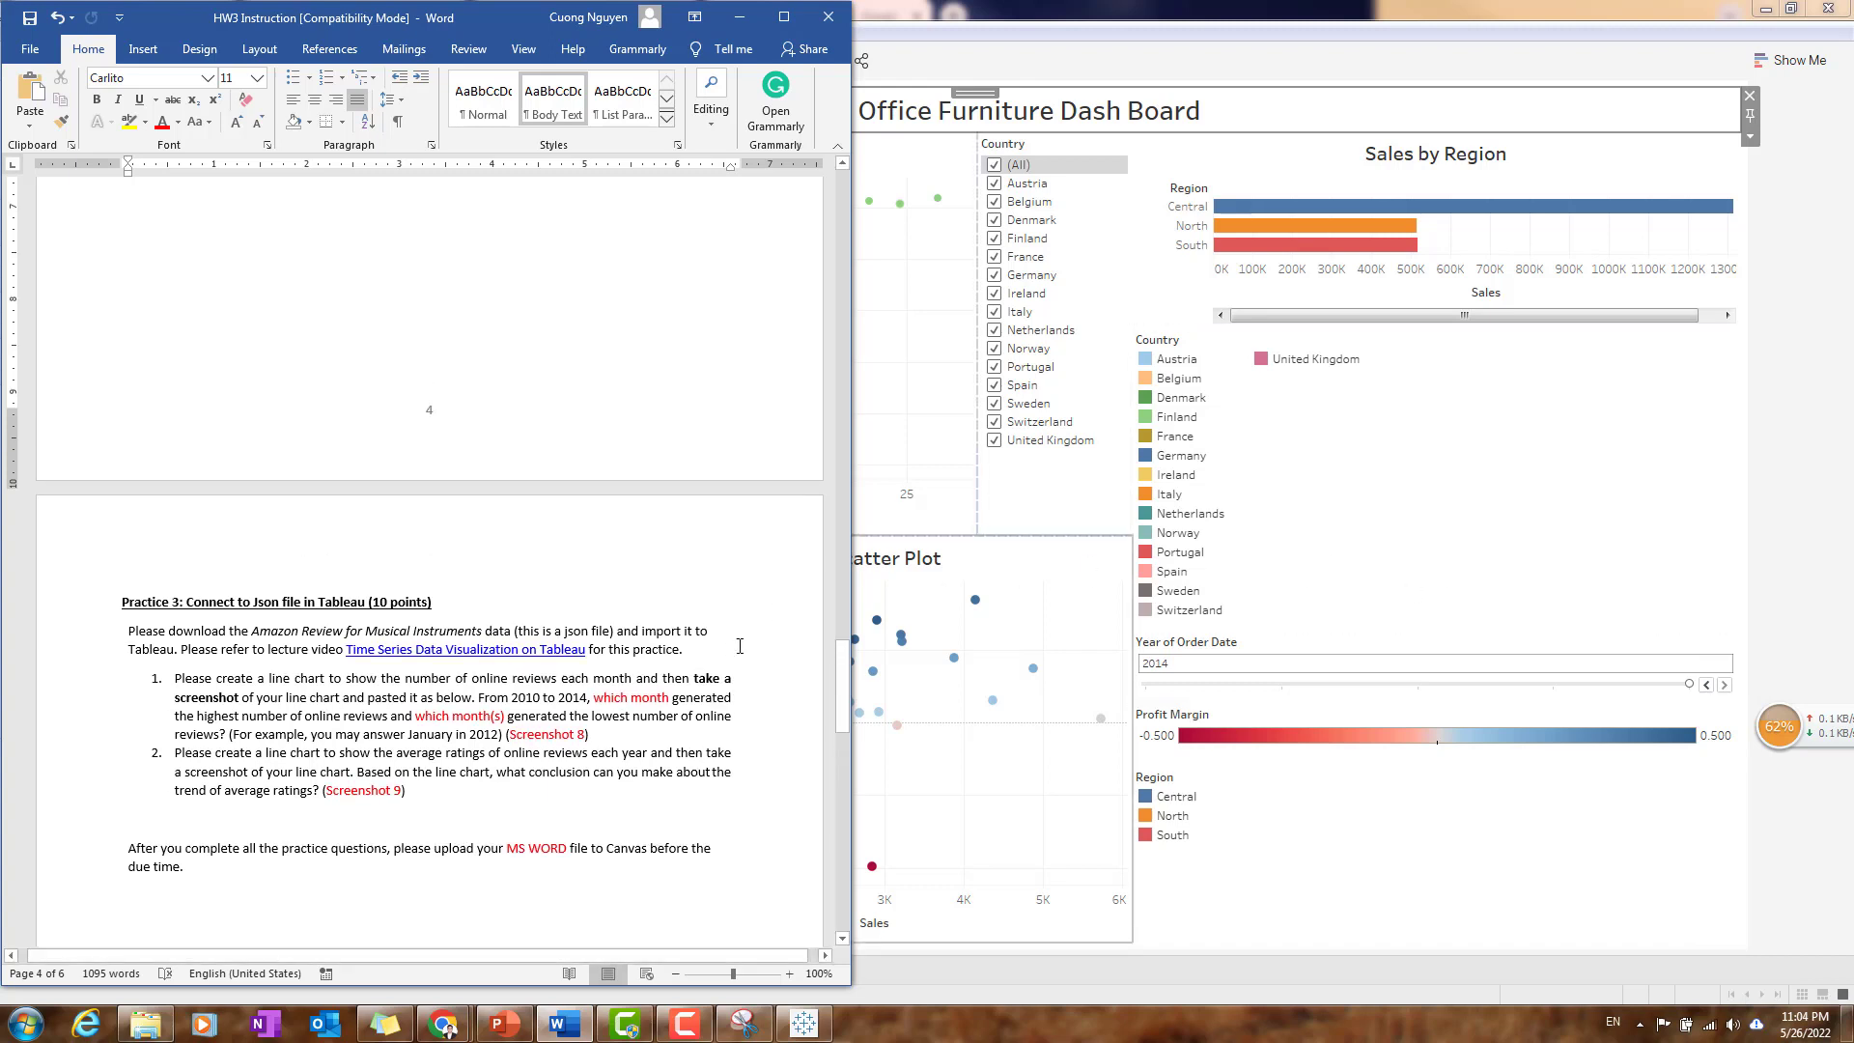